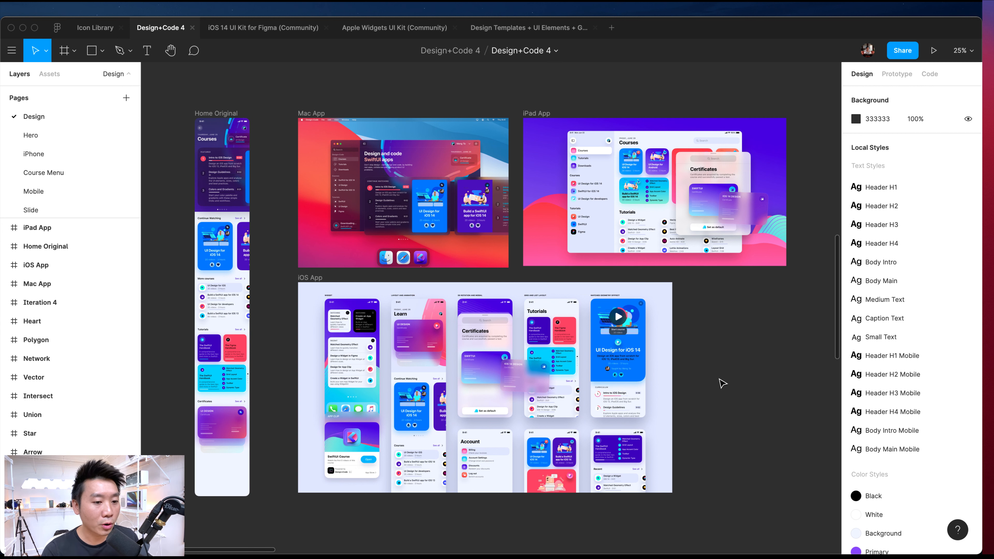
- Zoom to the Mac App frame and compare its window layout with the iPad App frame
scroll(723, 385, left, 2)
scroll(726, 381, right, 1)
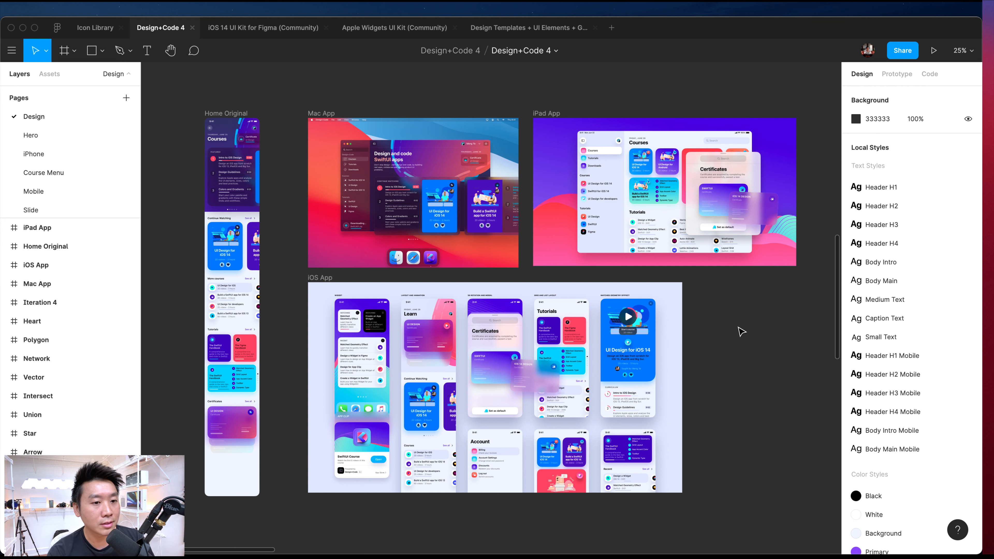
scroll(739, 331, up, 2)
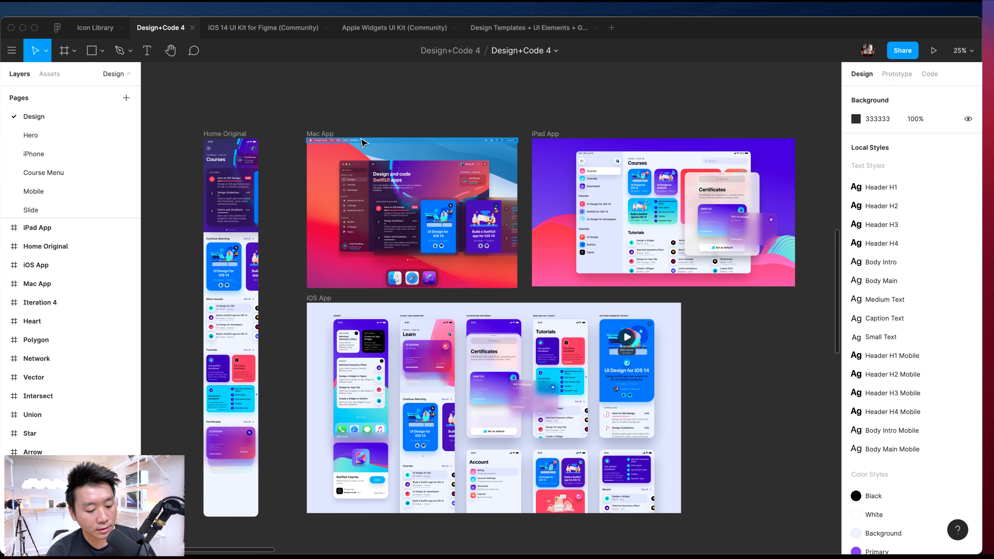
click(320, 134)
key(shift+2)
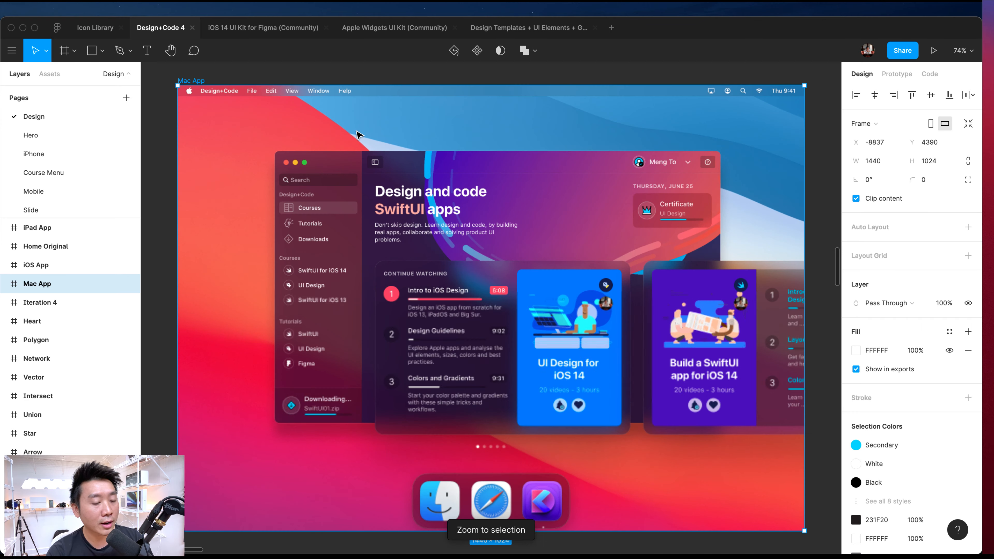
scroll(357, 134, right, 2)
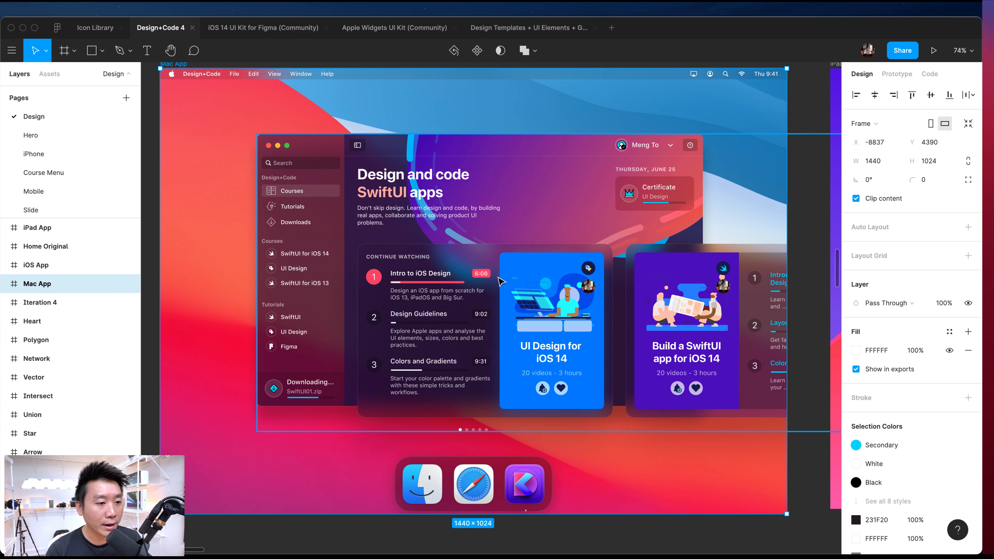
scroll(501, 282, right, 15)
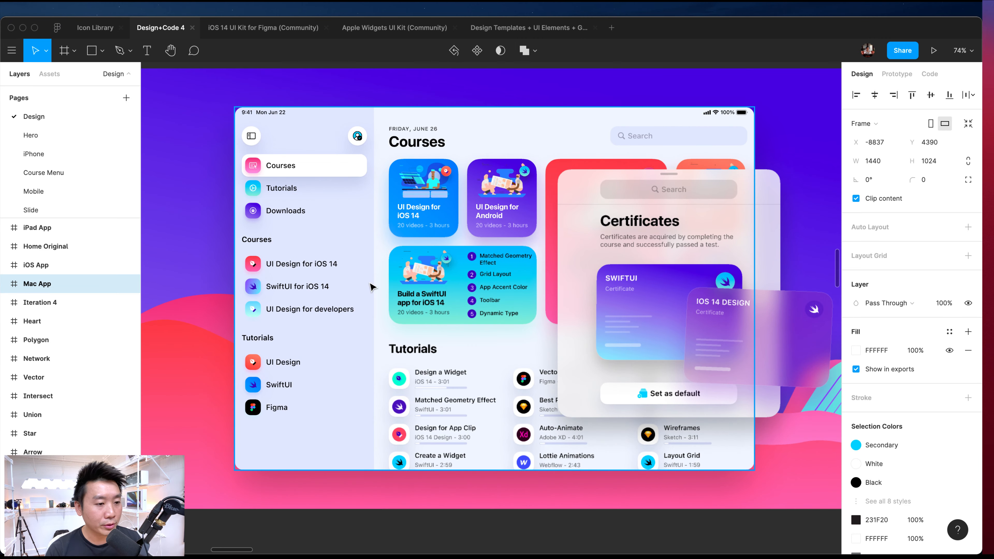
scroll(405, 283, left, 5)
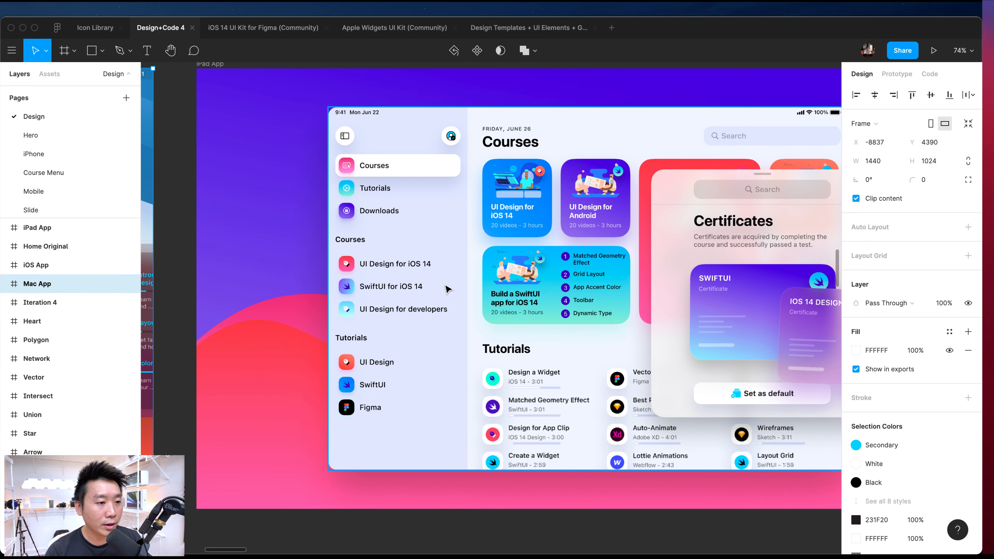
scroll(446, 286, left, 15)
scroll(390, 317, right, 2)
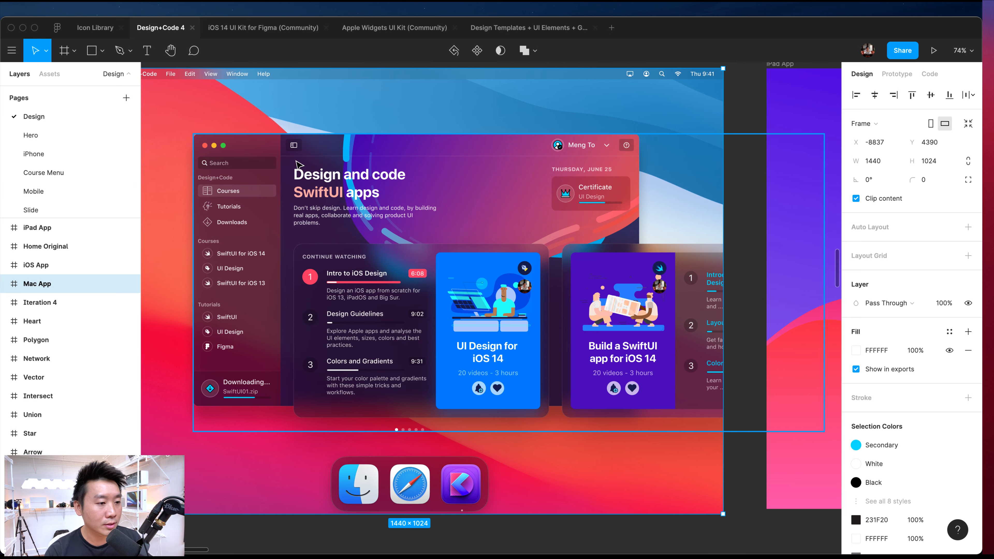
scroll(403, 343, right, 12)
scroll(403, 343, right, 14)
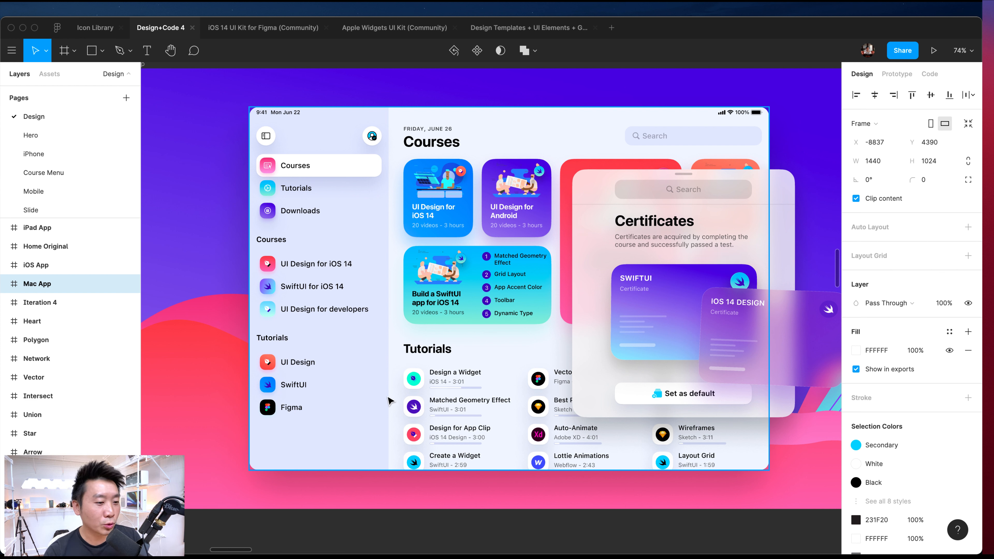
- Select the iPad App's sidebar background and compare that sidebar with the Mac App's sidebar
click(367, 412)
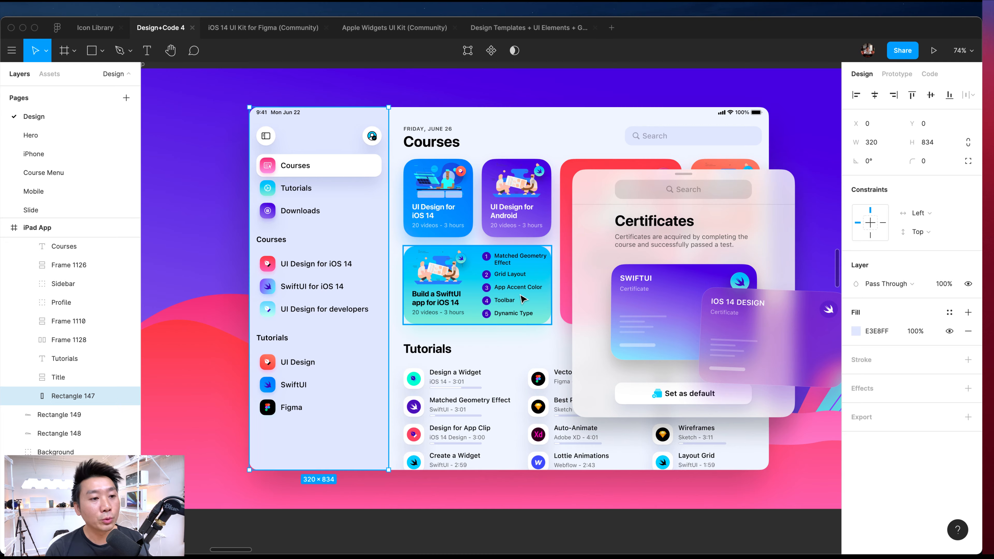
scroll(370, 250, left, 15)
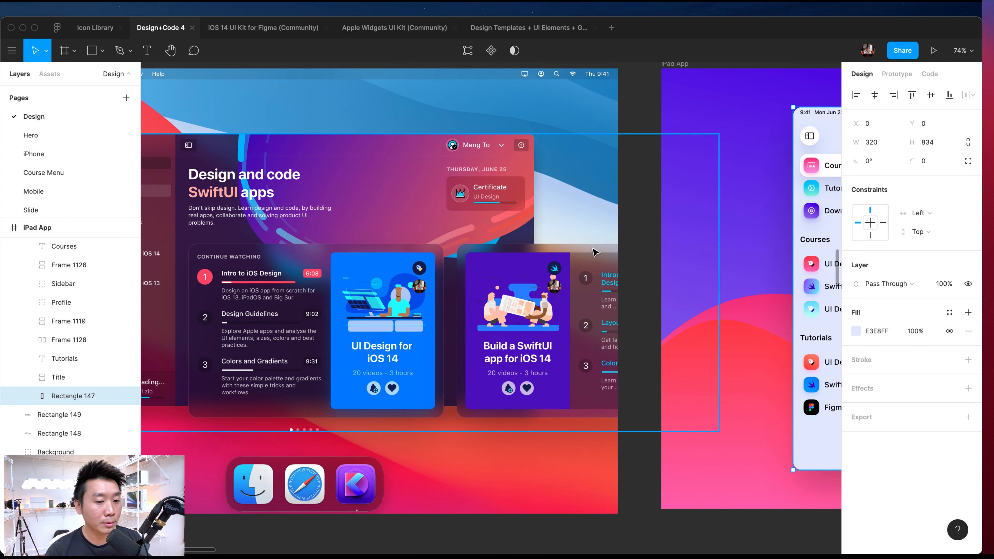
scroll(368, 247, right, 10)
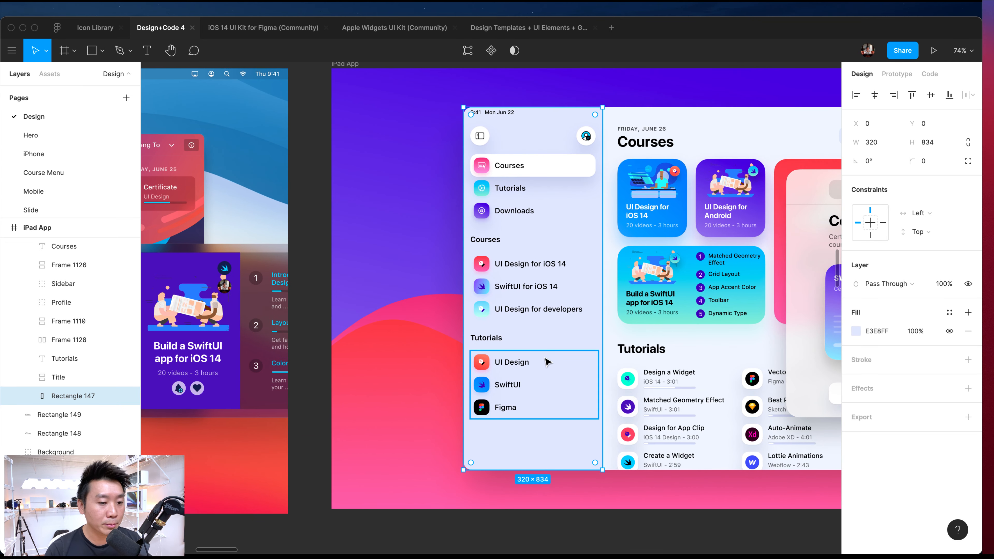
scroll(548, 359, left, 10)
scroll(548, 361, left, 8)
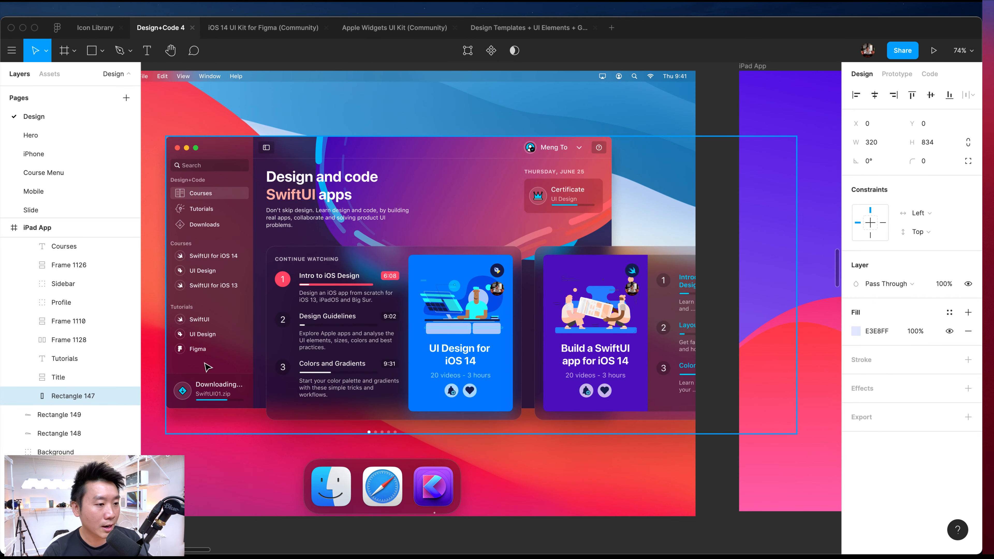
scroll(262, 341, right, 8)
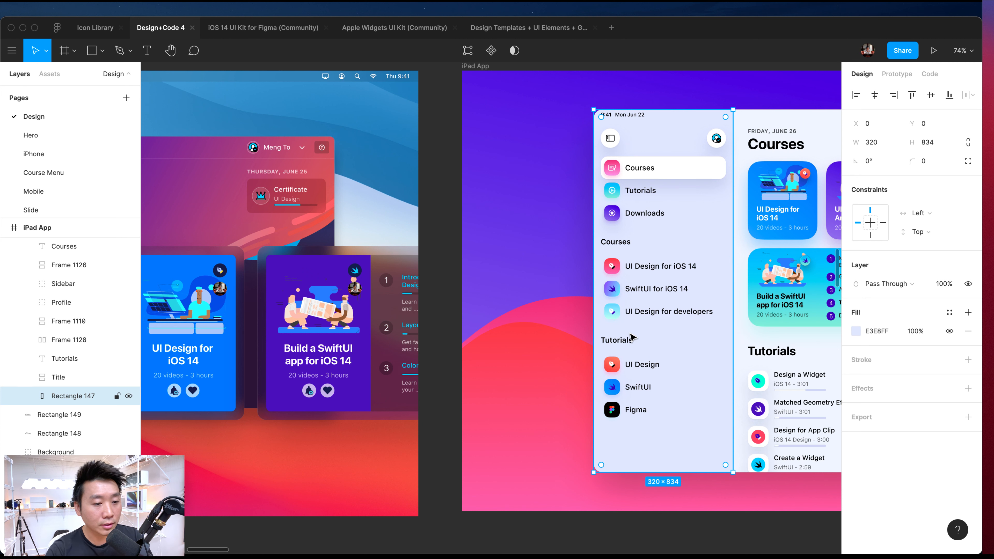
scroll(634, 339, down, 3)
scroll(635, 339, left, 3)
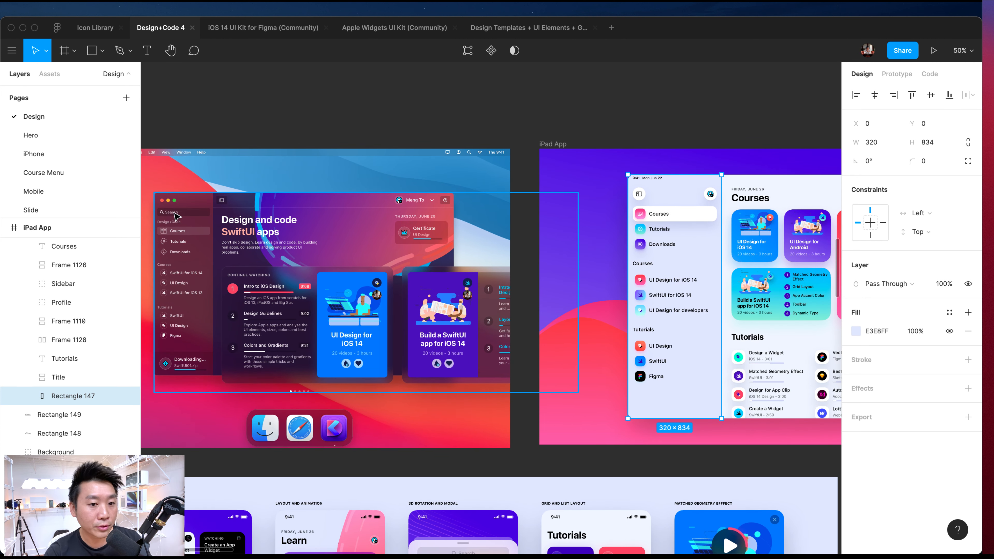
scroll(428, 233, right, 5)
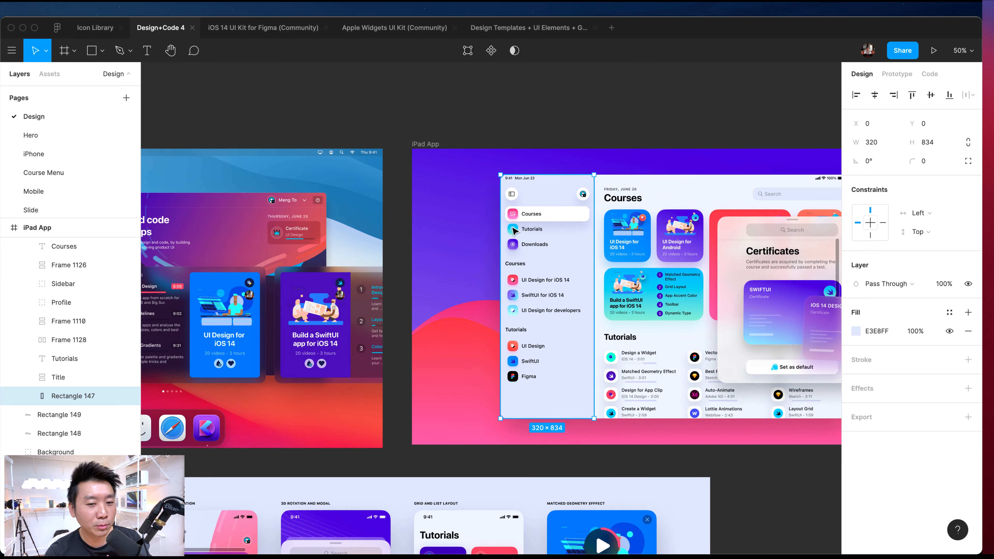
scroll(689, 195, left, 2)
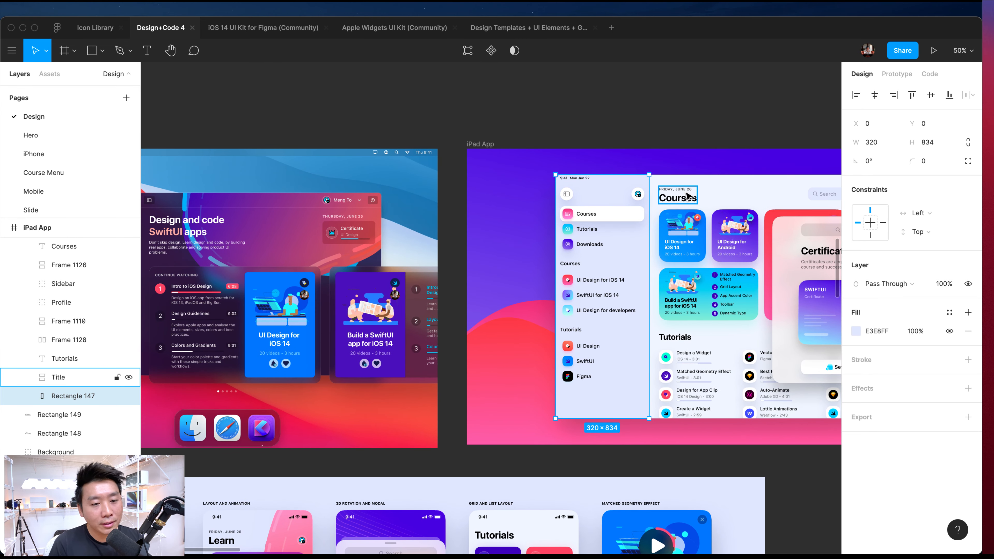
scroll(548, 204, left, 4)
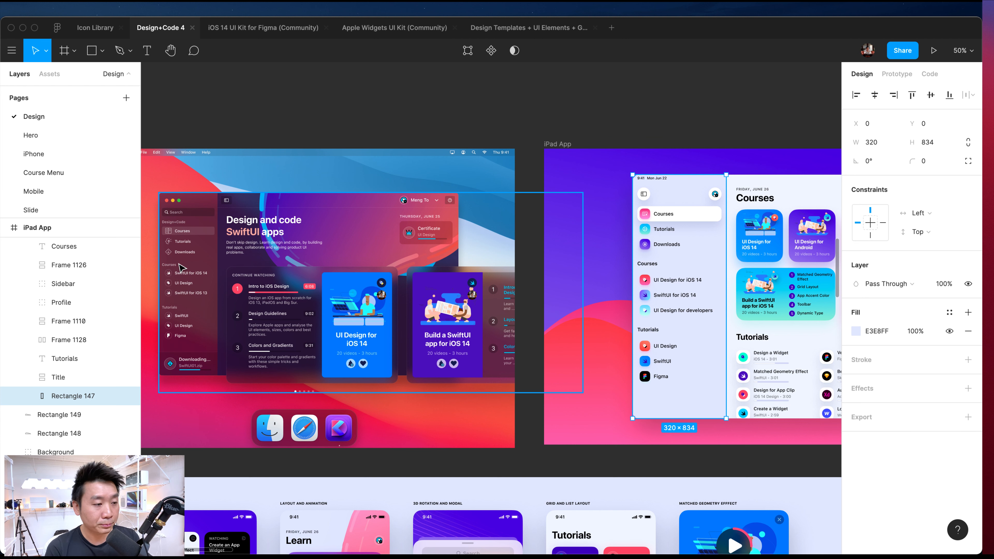
scroll(179, 268, up, 3)
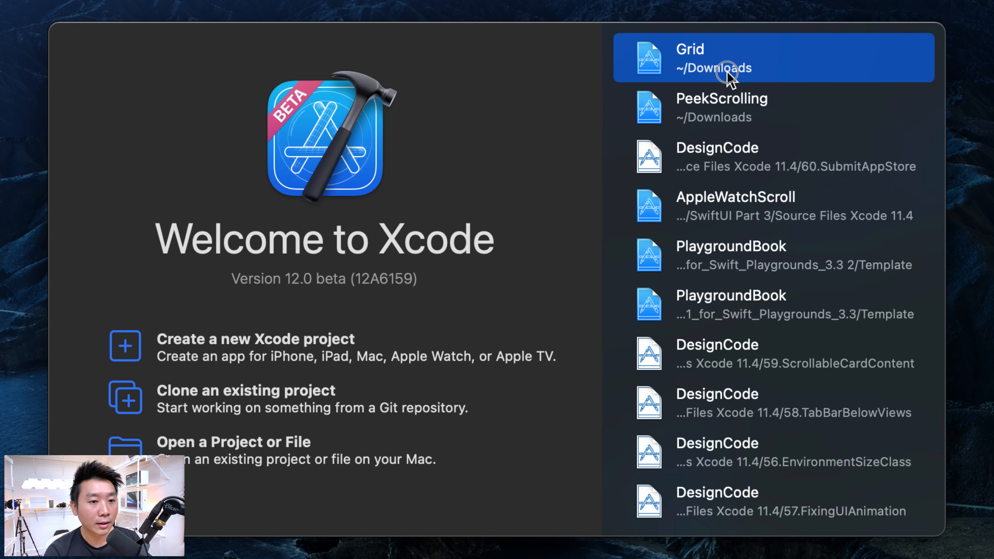
- Switch to Xcode, open the recent Grid project, and collapse and expand its project navigator to check the sidebar behaviour
double_click(673, 79)
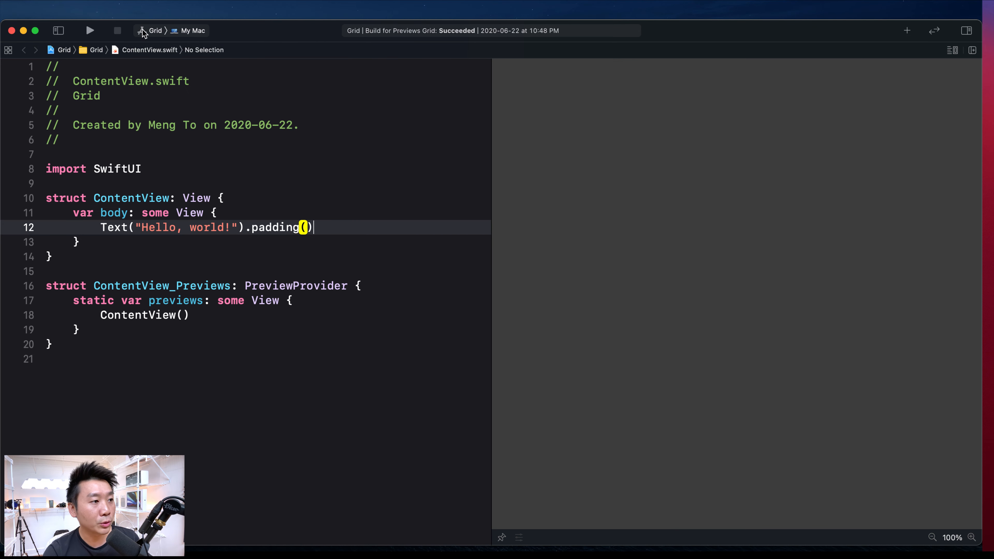
click(62, 34)
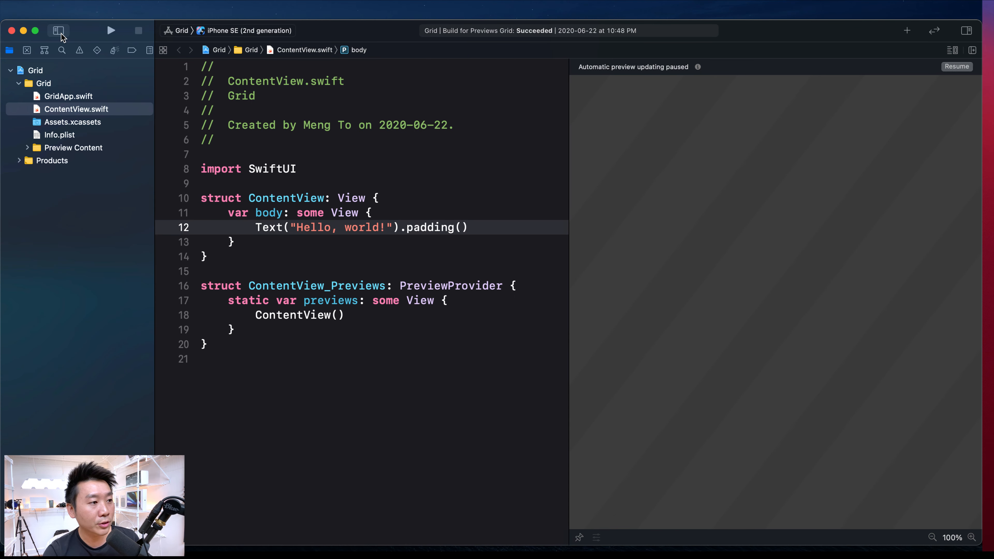
click(61, 34)
click(61, 34)
click(62, 34)
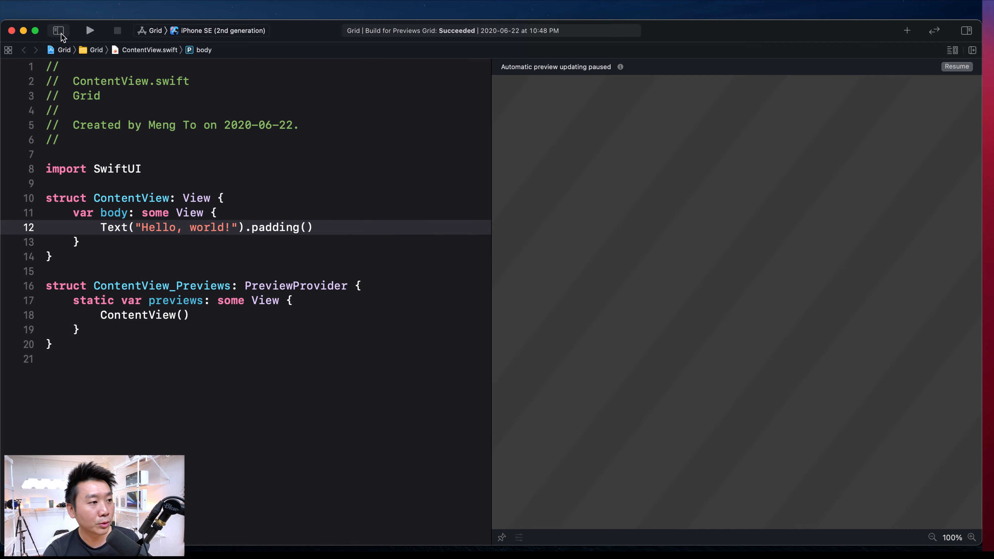
click(62, 35)
click(61, 35)
click(61, 35)
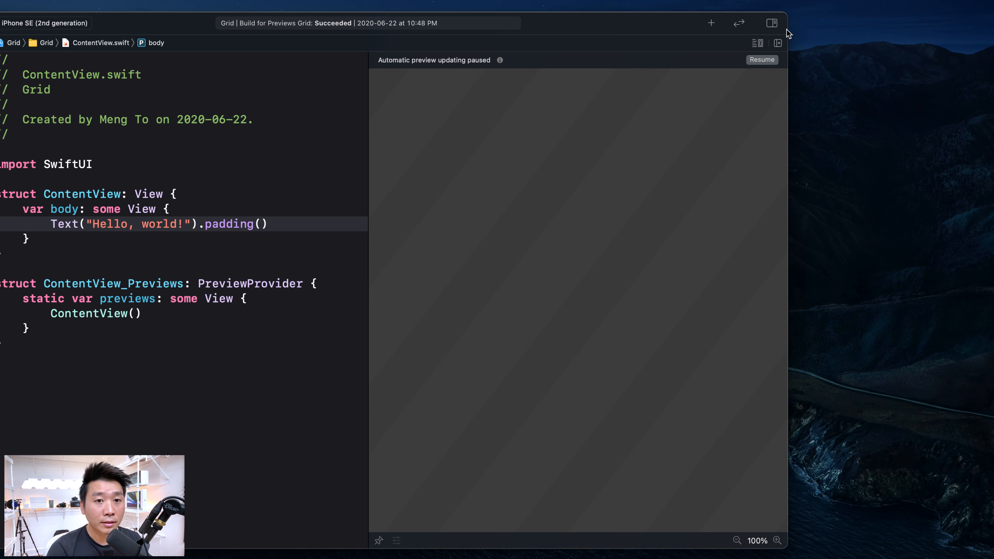
- Show the inspectors in the Grid project and toggle the project navigator
click(772, 23)
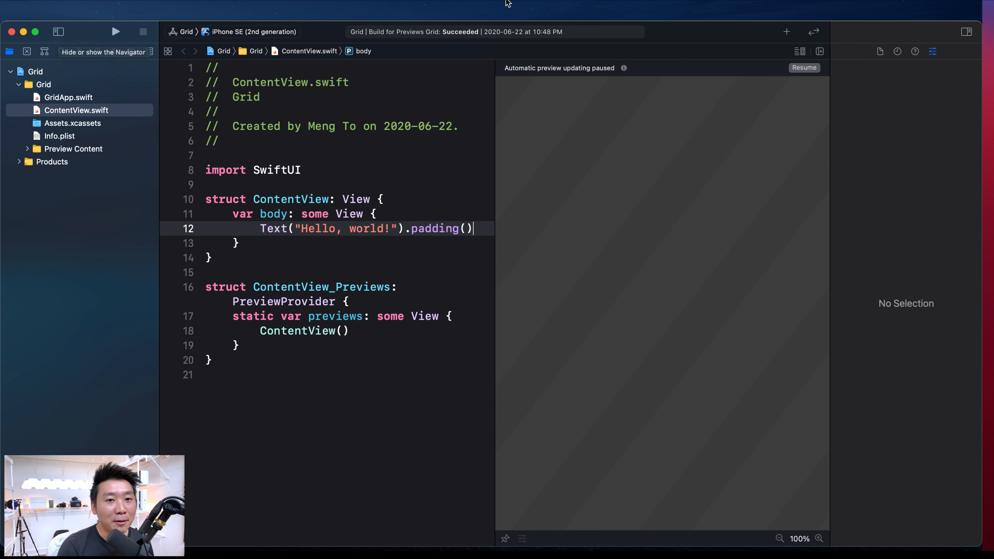
click(58, 31)
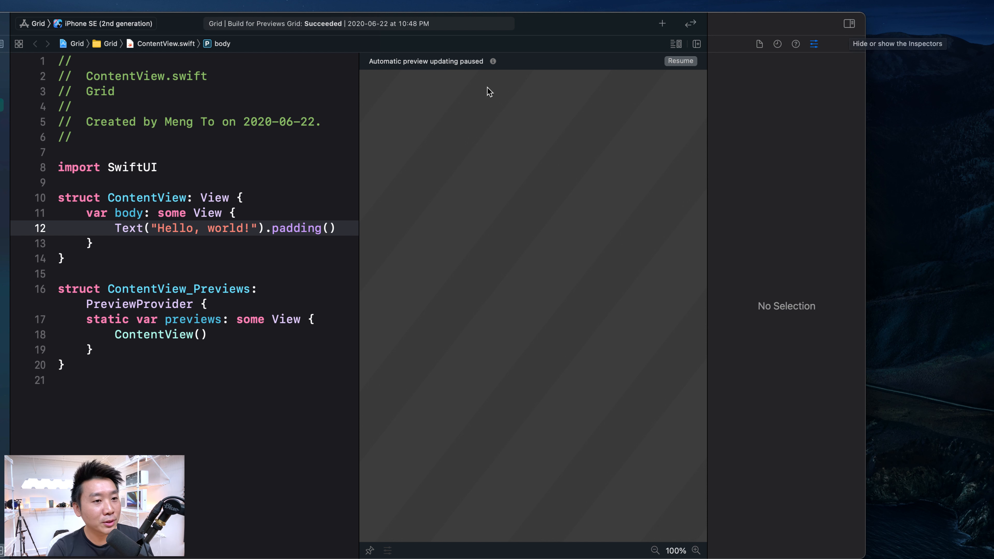
key(super+0)
- Switch back to Figma and select the Courses menu row in the Mac App's sidebar to inspect its size
key(super+Tab)
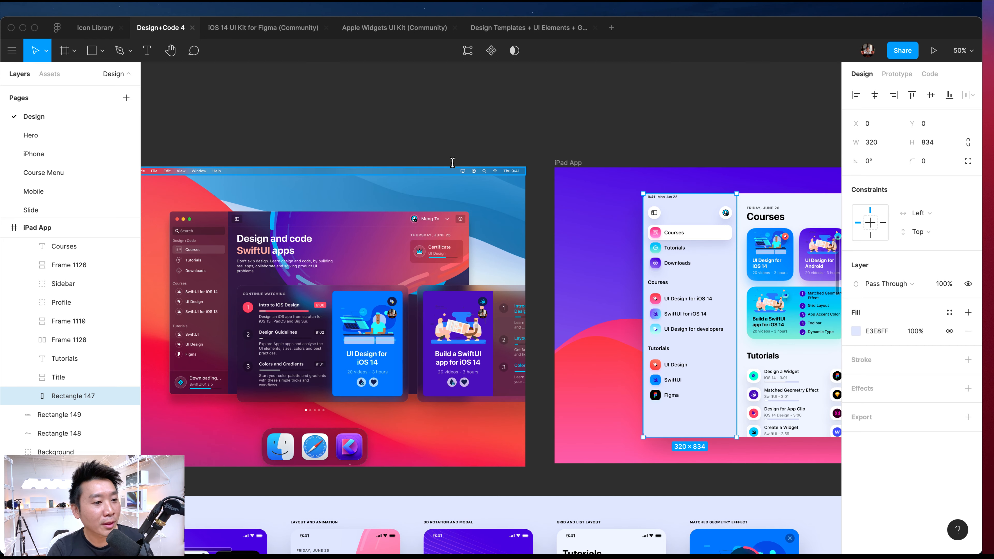
click(377, 126)
scroll(381, 131, left, 3)
scroll(381, 131, down, 3)
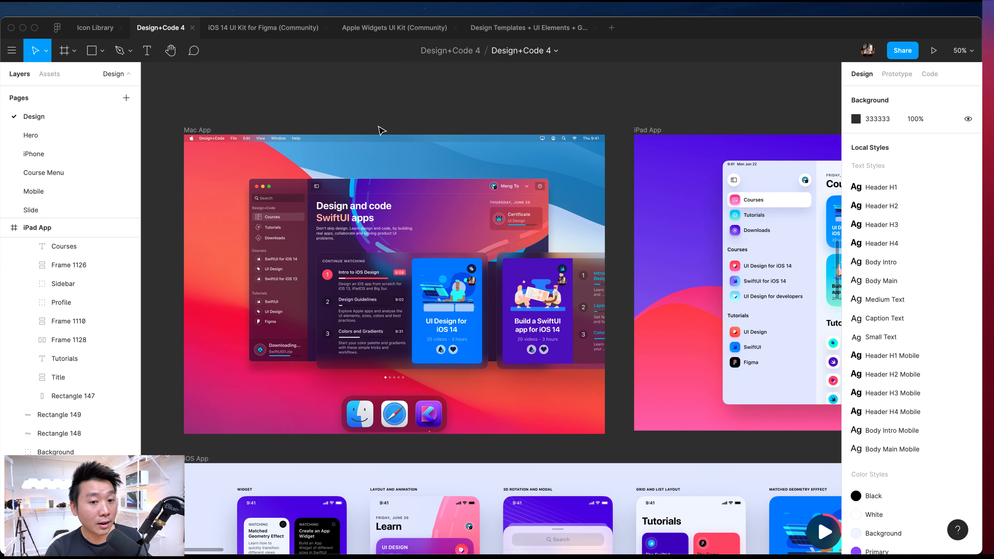
scroll(381, 131, right, 2)
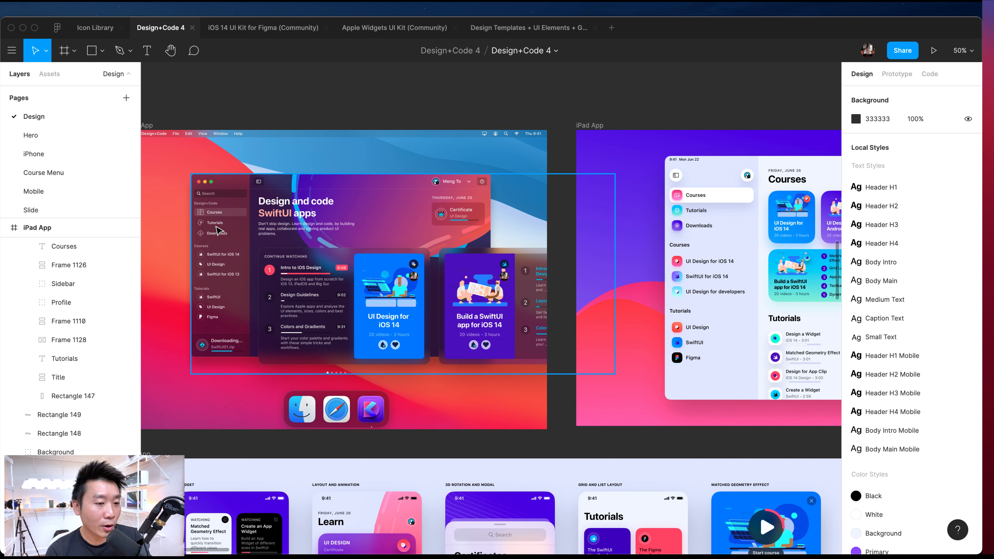
click(234, 220)
double_click(234, 219)
scroll(237, 219, left, 2)
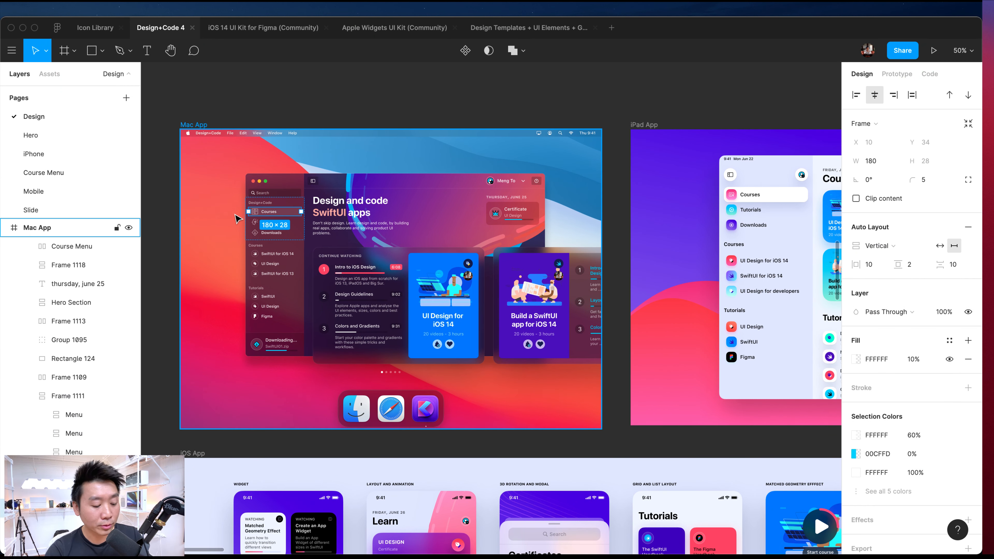
- Zoom in on the Mac App's app group to 200% and select the sidebar's Search field to inspect its dimensions
click(306, 110)
click(296, 229)
key(shift+2)
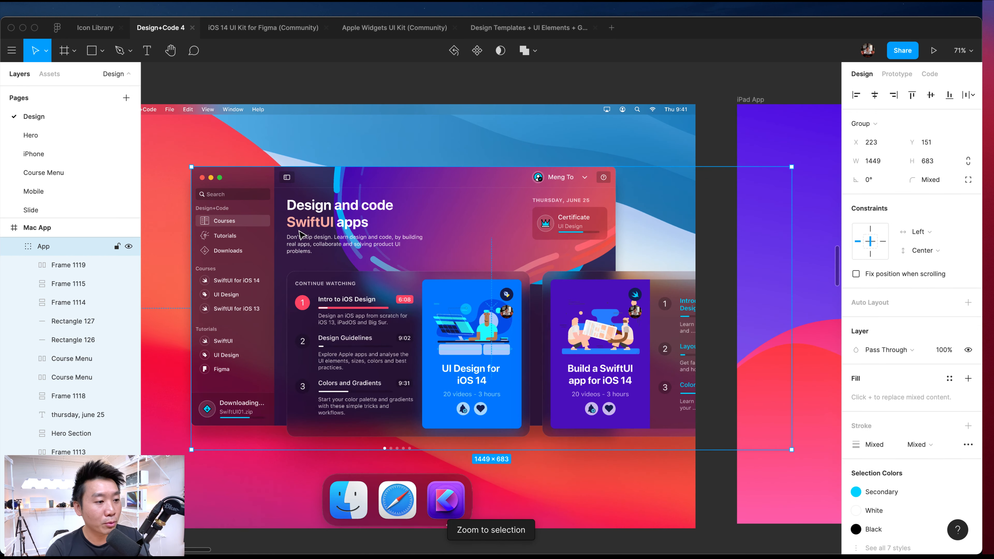
scroll(299, 230, left, 2)
key(super+plus)
key(super+plus)
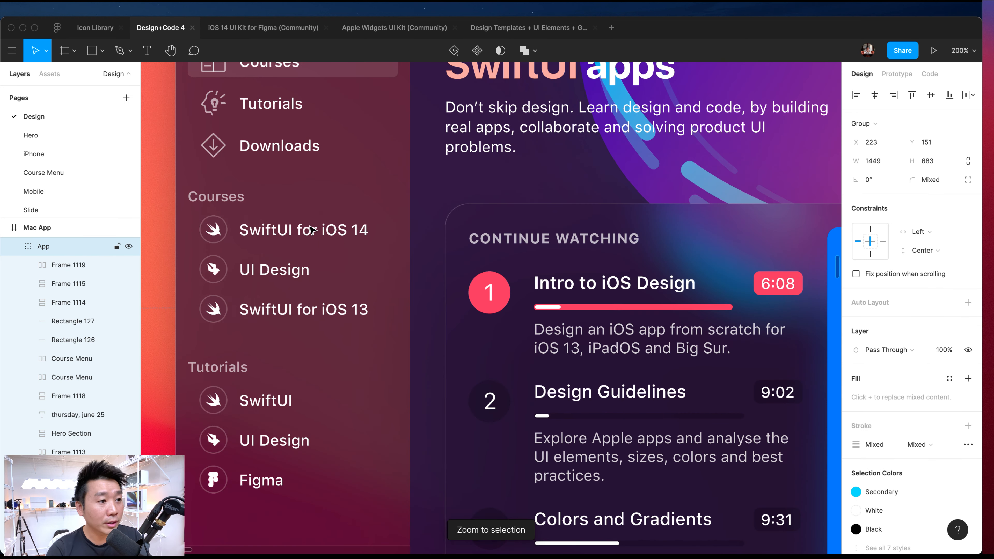
scroll(310, 226, up, 6)
double_click(330, 247)
scroll(345, 315, down, 2)
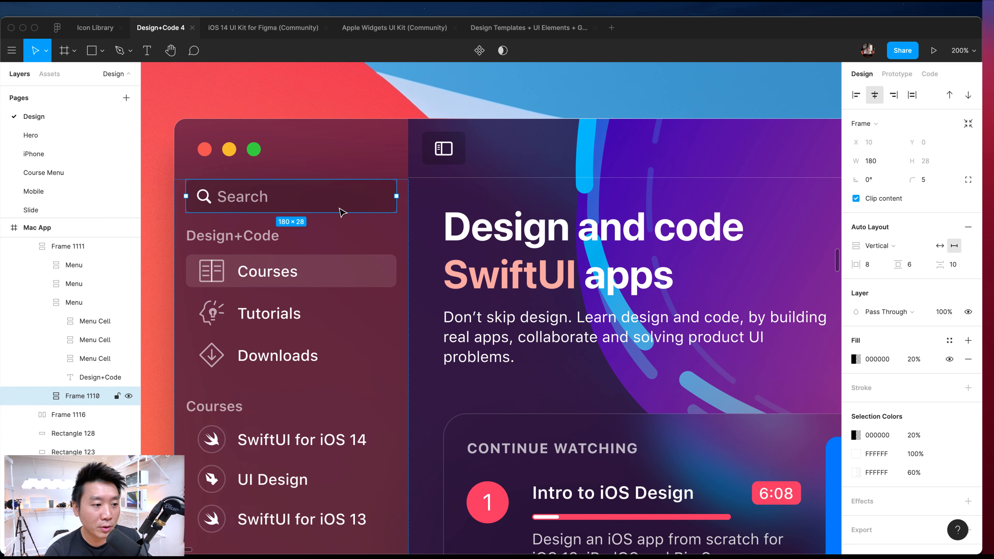
- Inspect the sizes of the Courses row and the sidebar toggle button in the iPad App's sidebar, ending at 100% zoom
scroll(340, 259, right, 10)
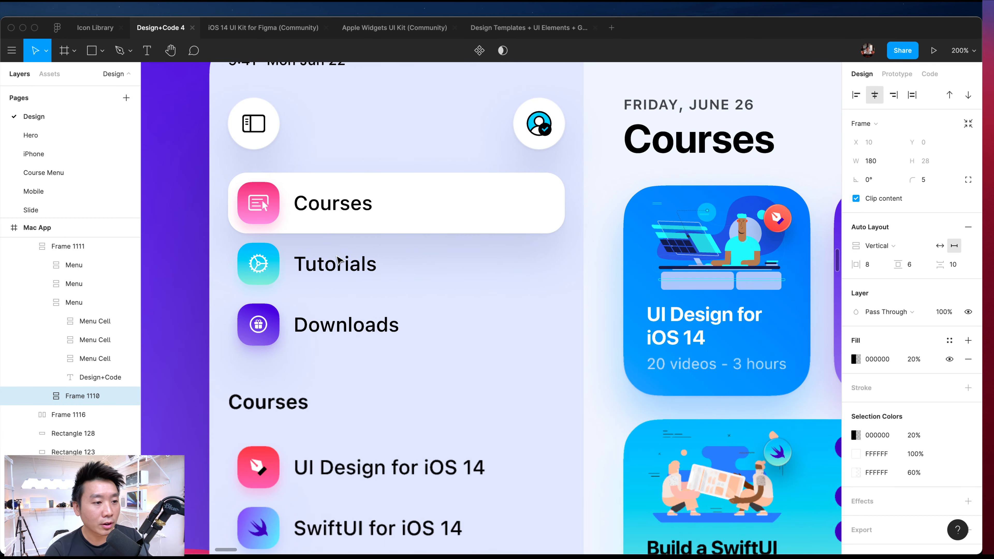
click(454, 234)
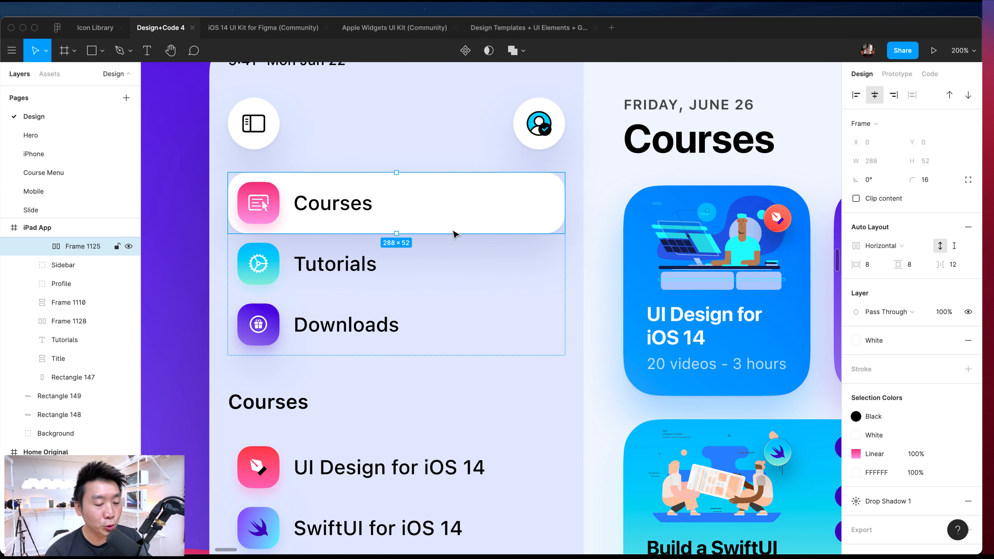
key(shift+0)
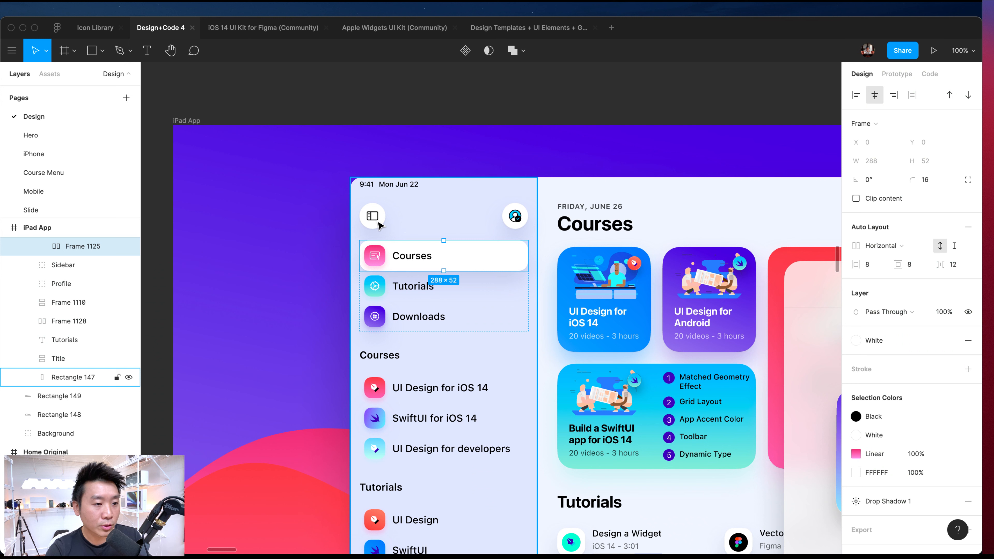
click(372, 215)
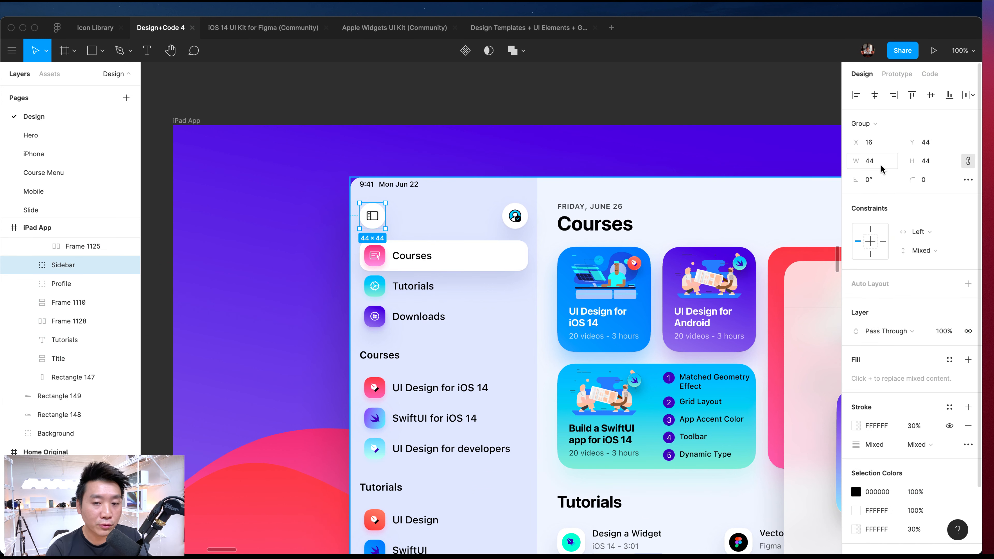
- Return to the Mac App design and select the account menu at the top of its app window to inspect its size
scroll(528, 262, right, 15)
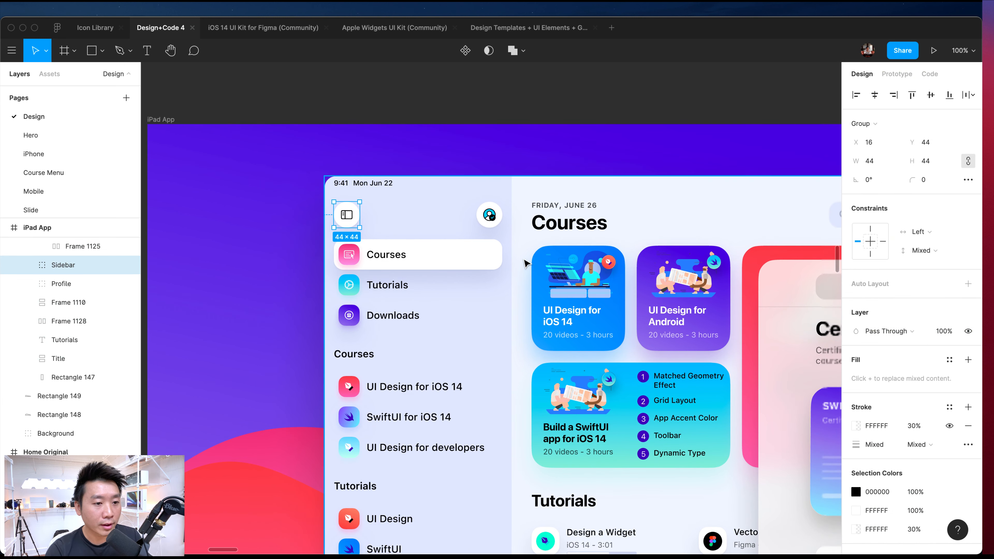
scroll(526, 263, right, 8)
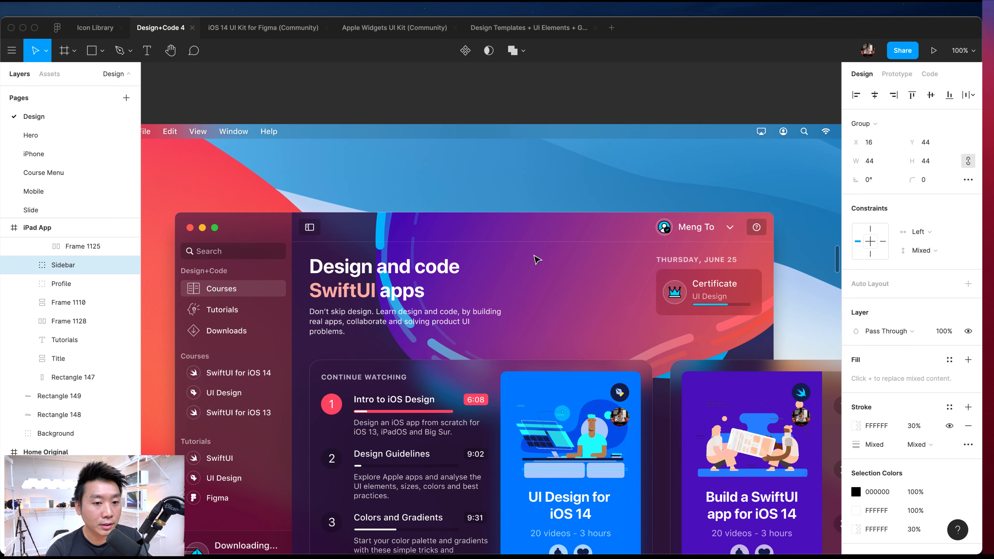
click(535, 260)
double_click(682, 233)
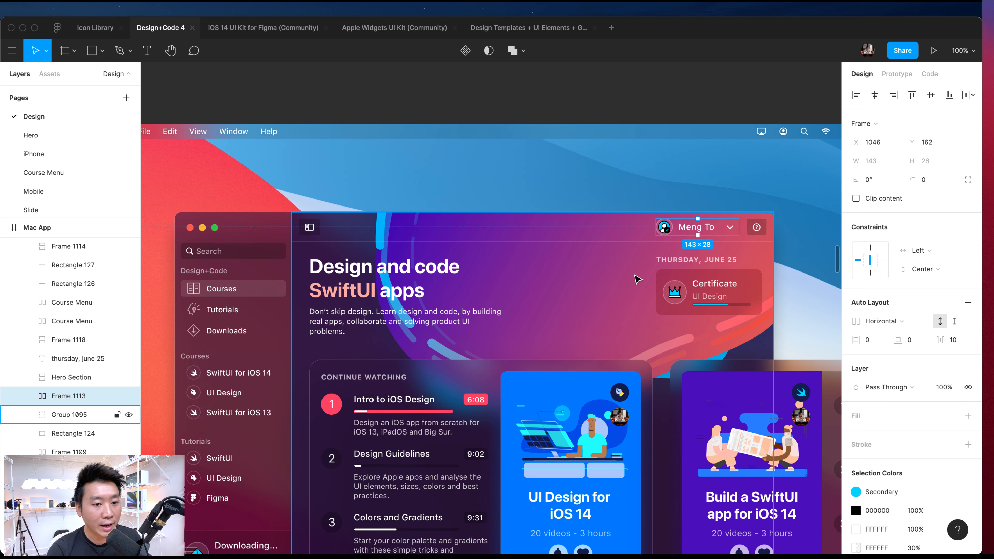
- Inspect the text settings of the hero heading, the "Intro to iOS Design" title and its description in the Mac App
scroll(568, 279, down, 4)
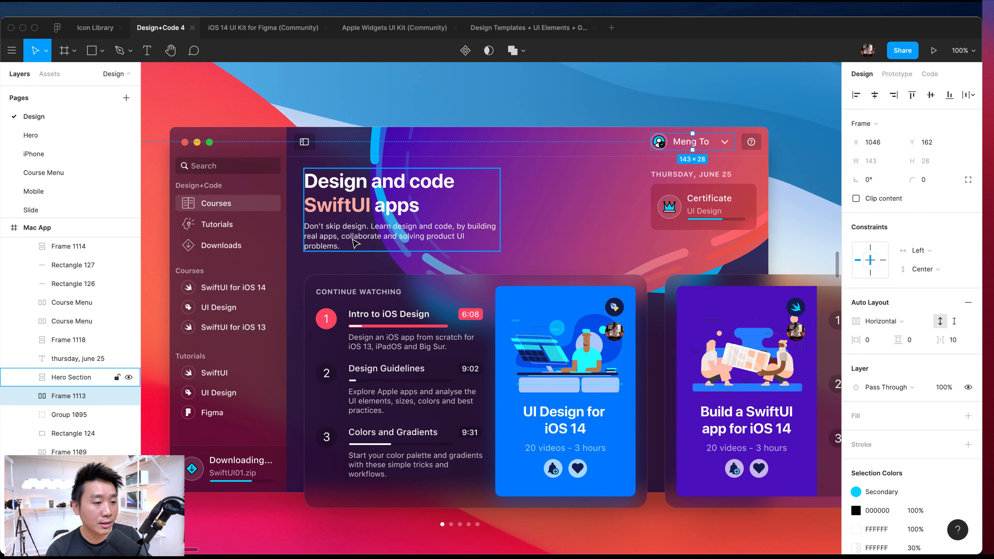
double_click(446, 214)
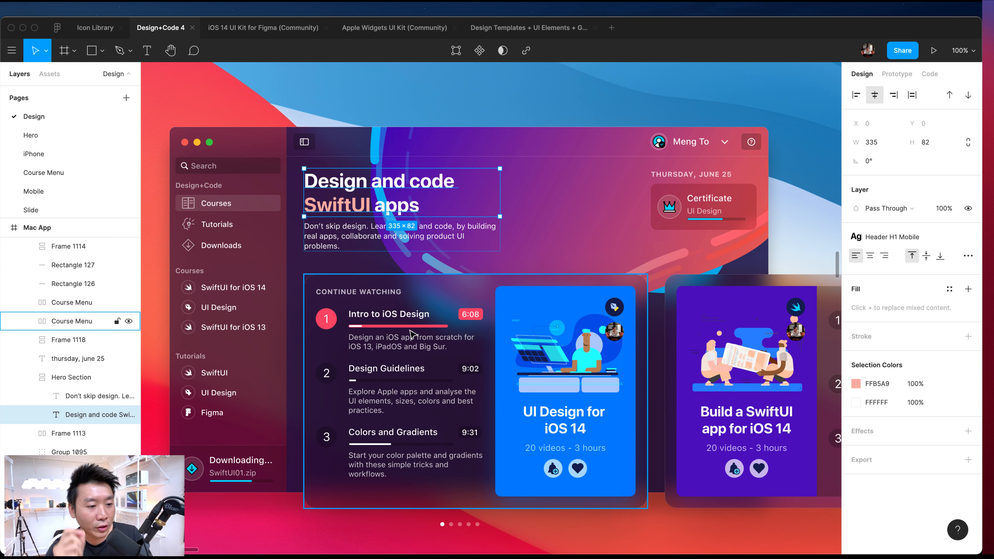
click(410, 318)
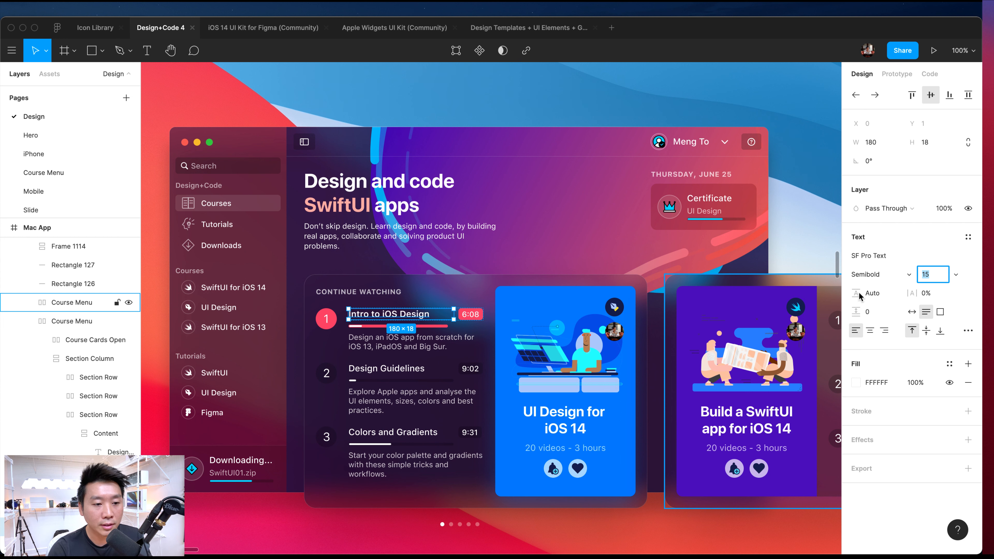
scroll(302, 354, down, 3)
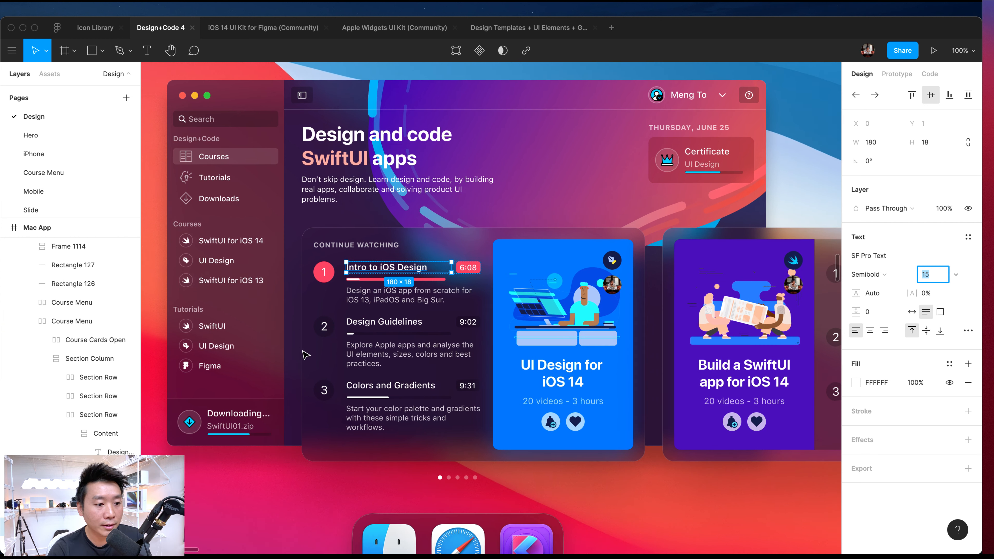
click(393, 299)
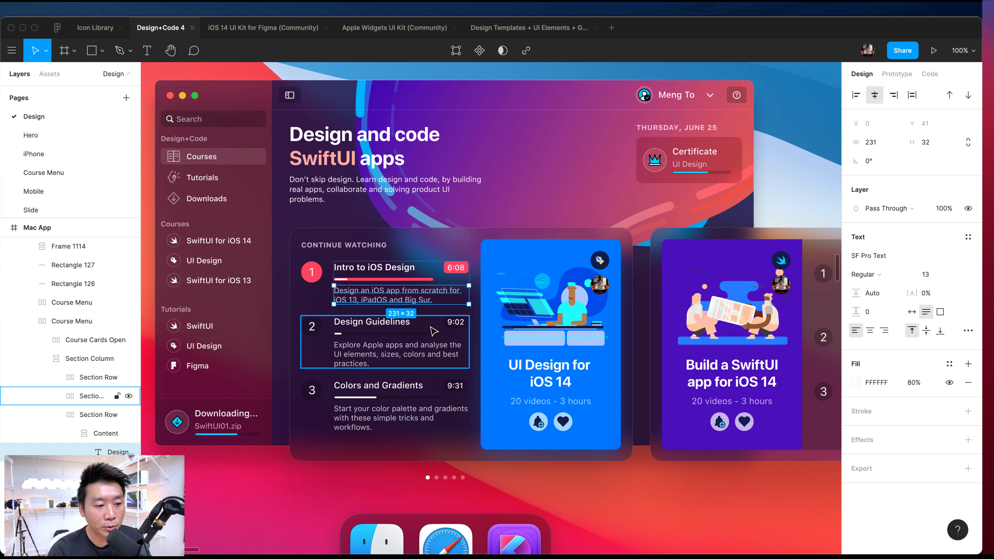
- Look at the Music app's Listen Now page as a real-world reference and return to Figma
scroll(417, 425, right, 2)
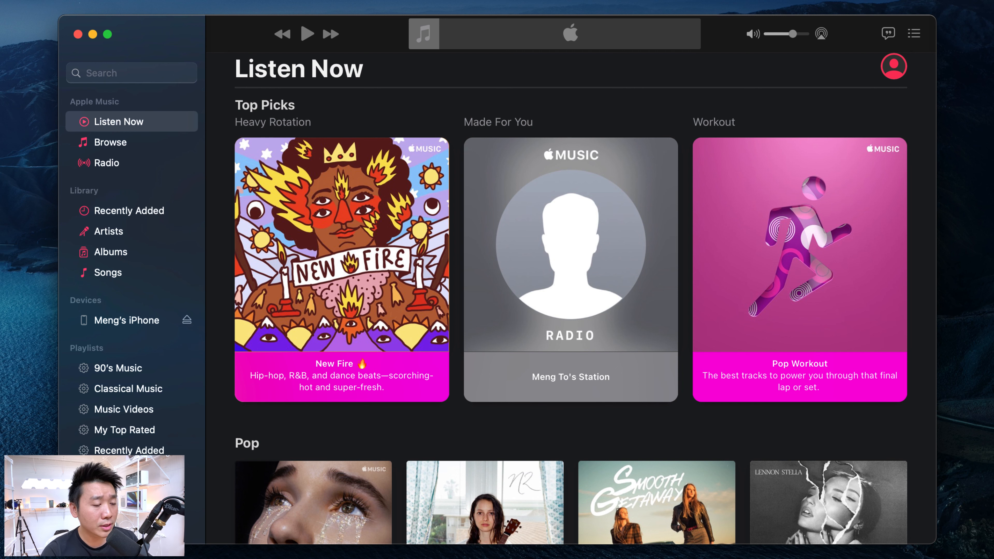
click(319, 270)
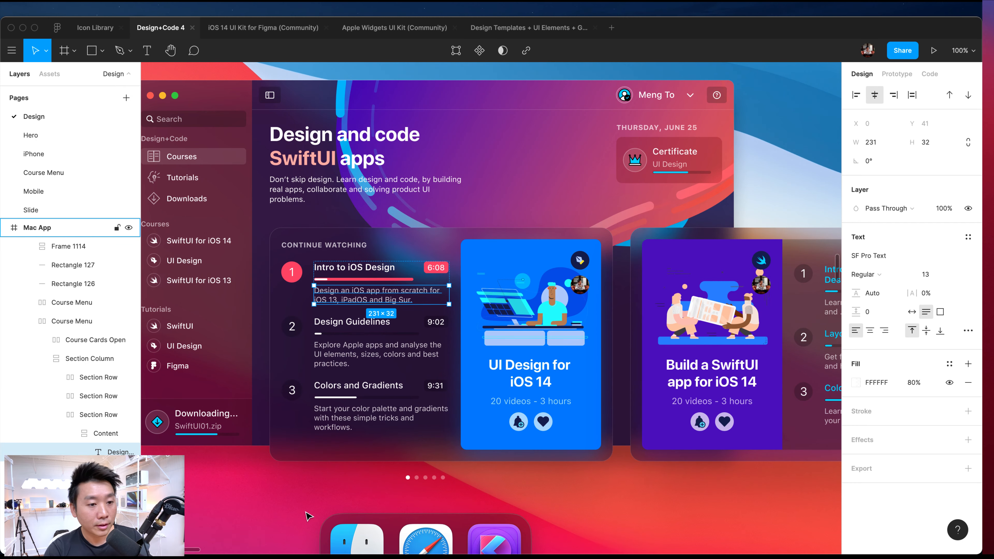
- Select the UI Design certificate card's background in the iOS App's Layout and Animation screen to inspect its fill, stroke and effects
key(minus)
scroll(534, 388, down, 10)
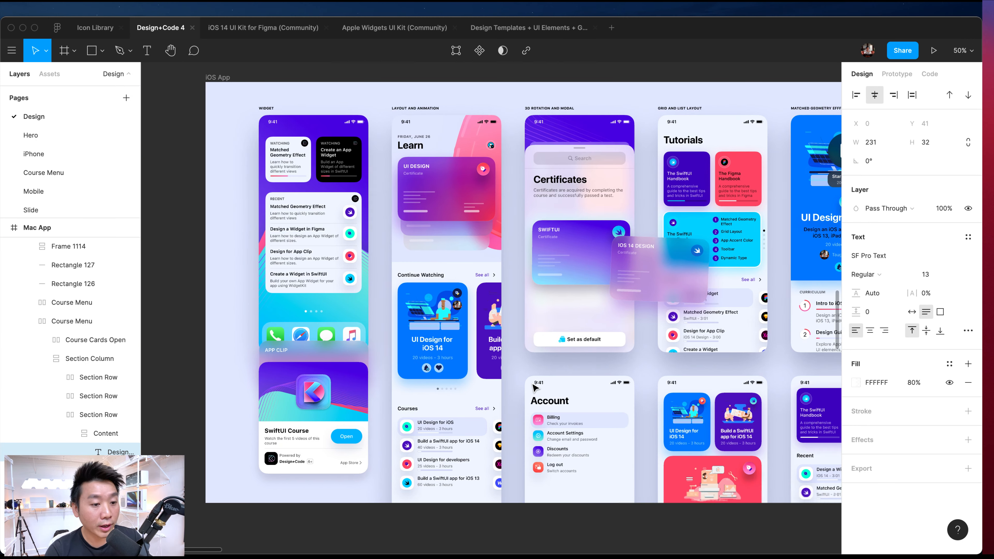
key(shift+0)
scroll(569, 360, left, 5)
scroll(569, 360, up, 3)
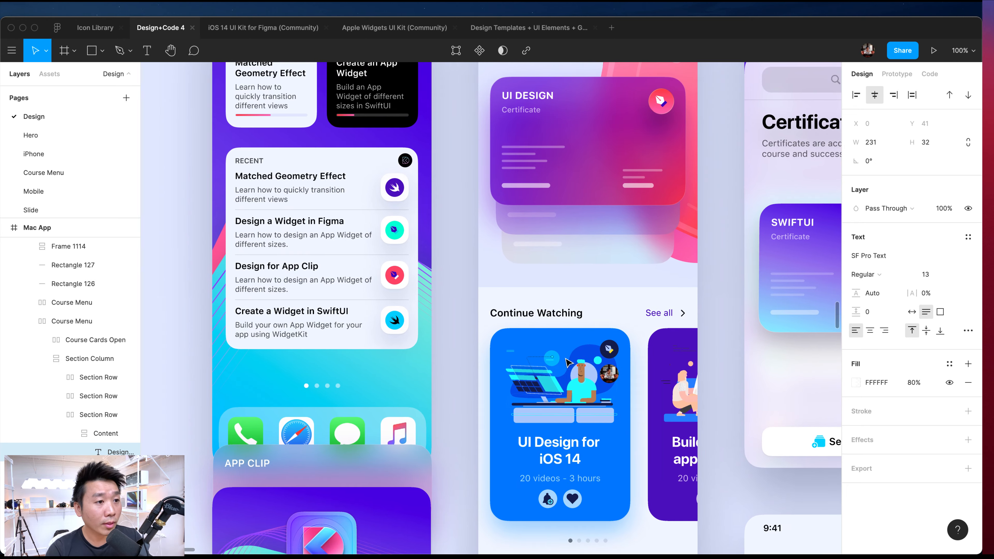
scroll(567, 362, up, 5)
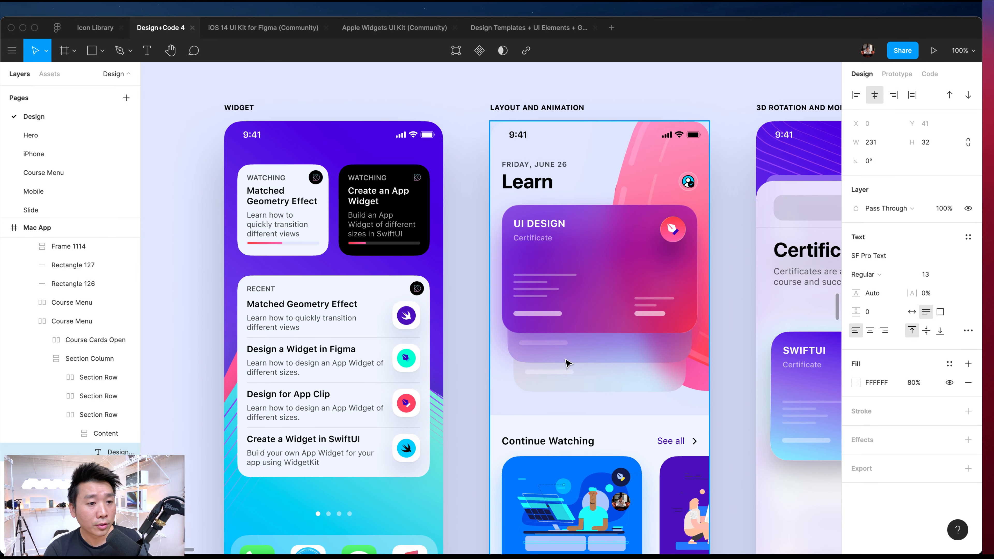
scroll(568, 364, right, 6)
scroll(567, 363, down, 1)
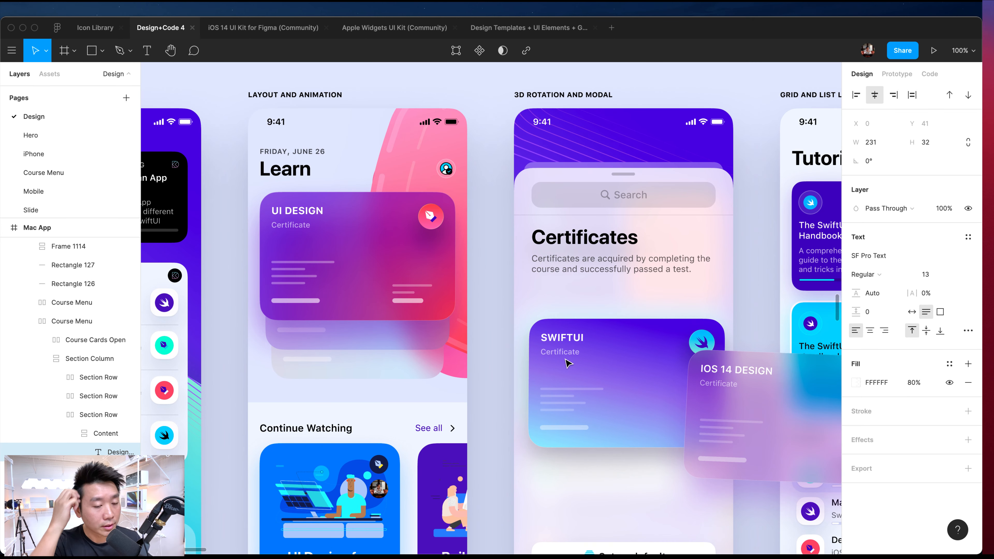
scroll(411, 222, down, 2)
scroll(410, 222, right, 1)
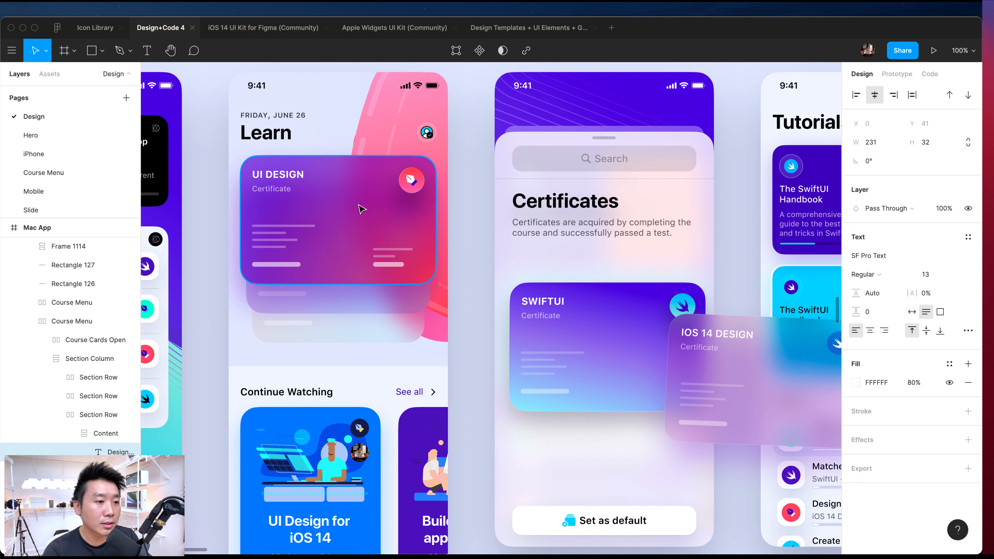
super+click(384, 215)
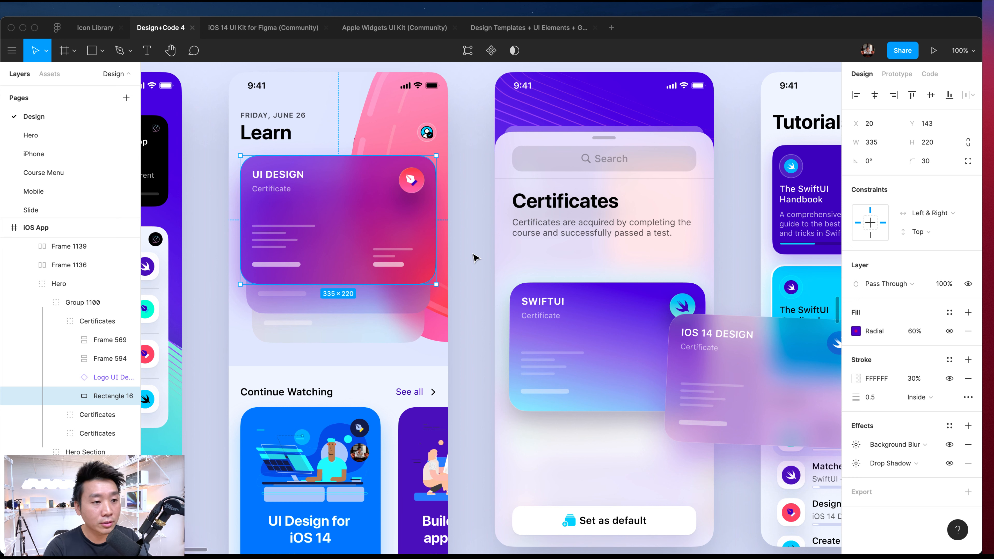
- Inspect the Mac App dock's background frame at 200% zoom and clear the selection
key(minus)
scroll(475, 257, up, 3)
ctrl+scroll(475, 257, up, 10)
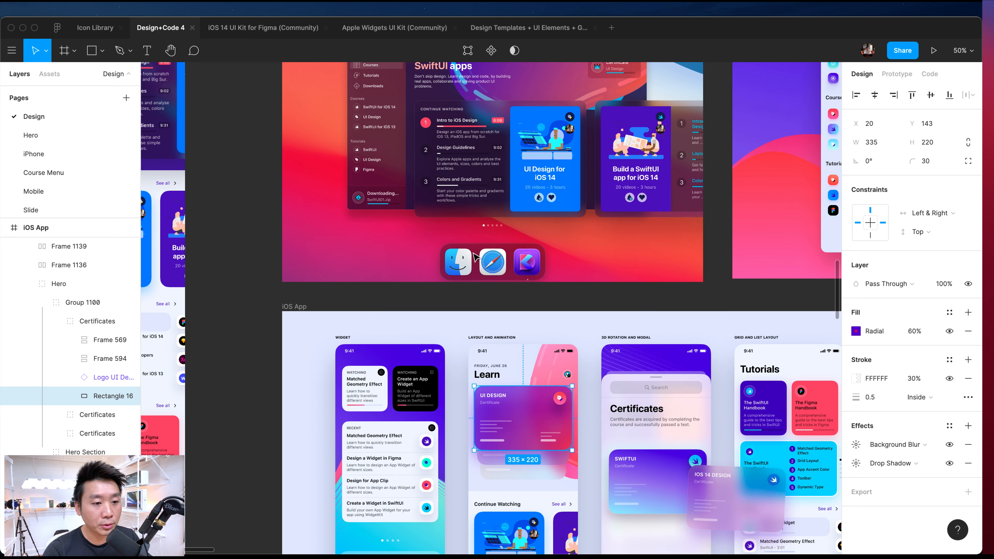
scroll(485, 243, up, 3)
scroll(485, 243, right, 3)
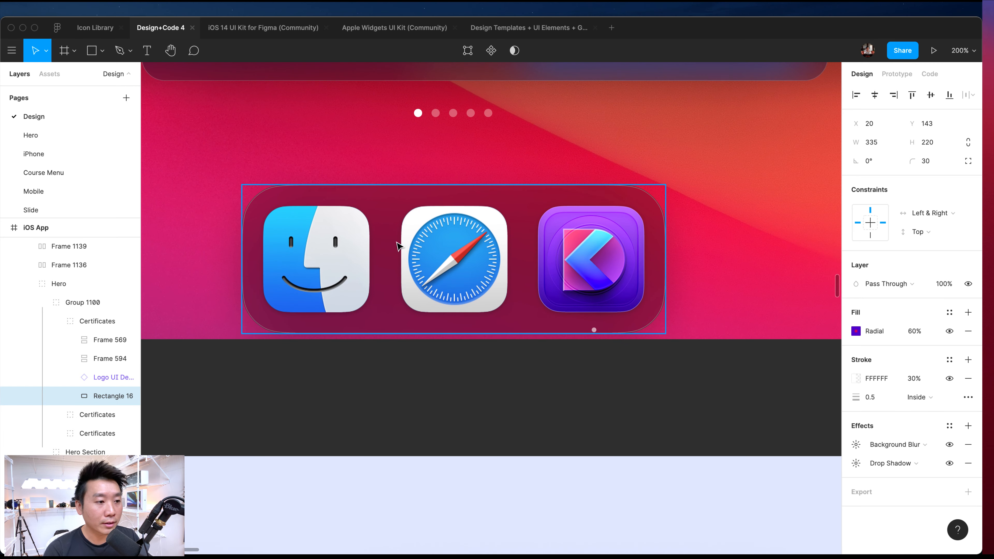
click(281, 200)
double_click(280, 201)
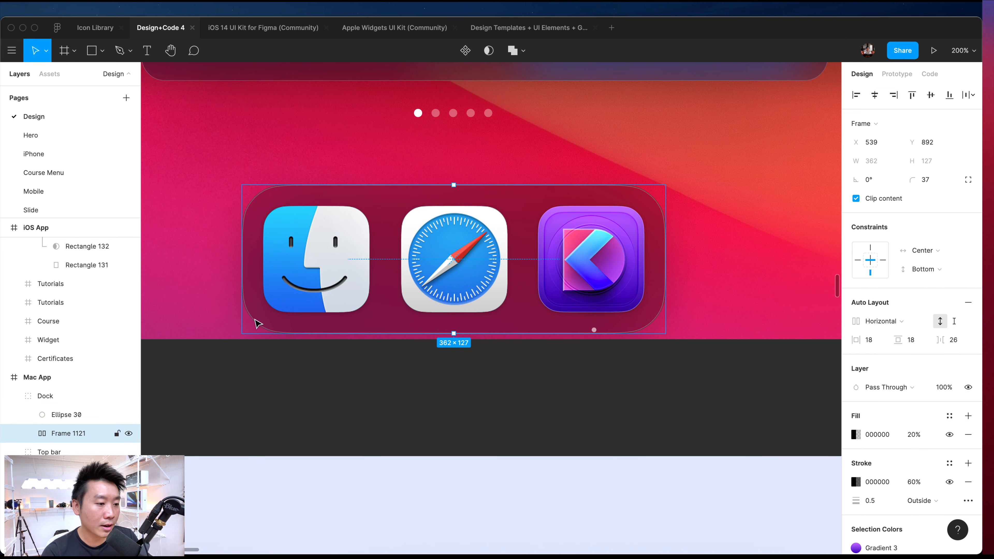
click(494, 432)
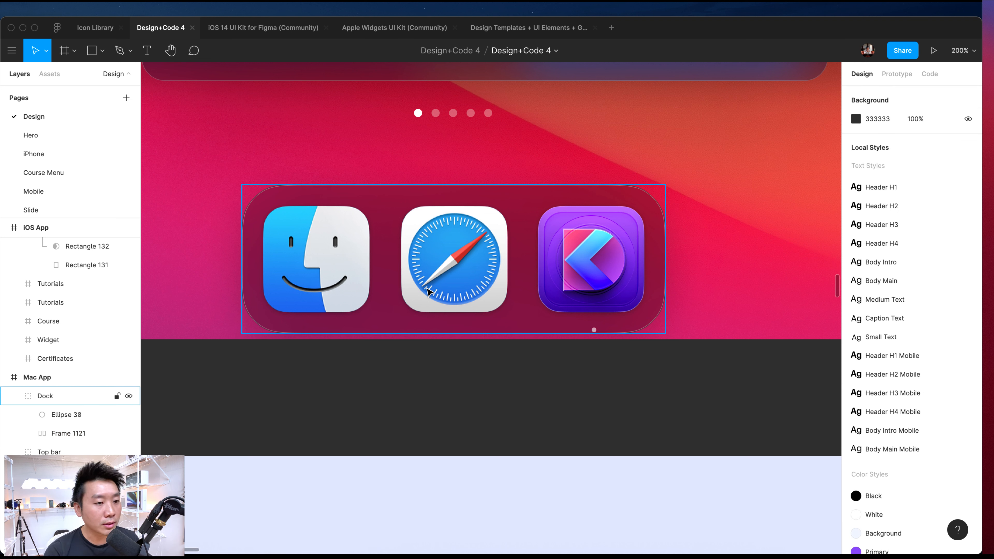
- Examine the Mac App's Continue Watching card and dock at 100% and 200% zoom
scroll(494, 282, up, 10)
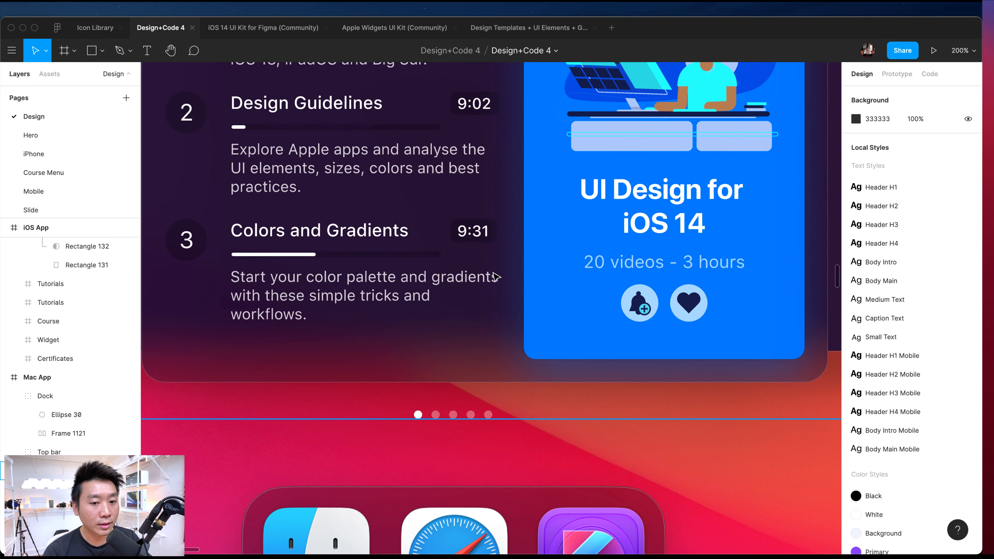
scroll(494, 276, right, 4)
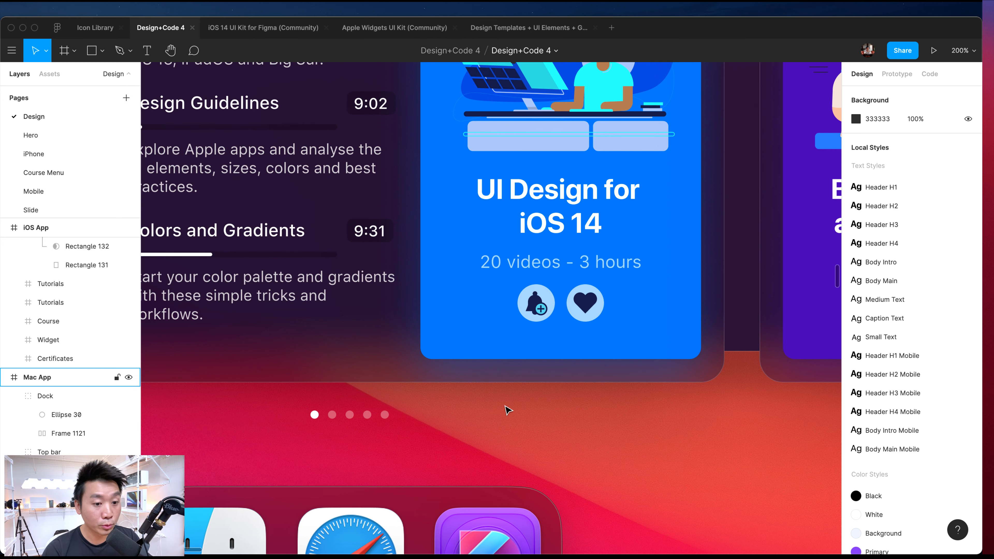
ctrl+scroll(506, 409, down, 5)
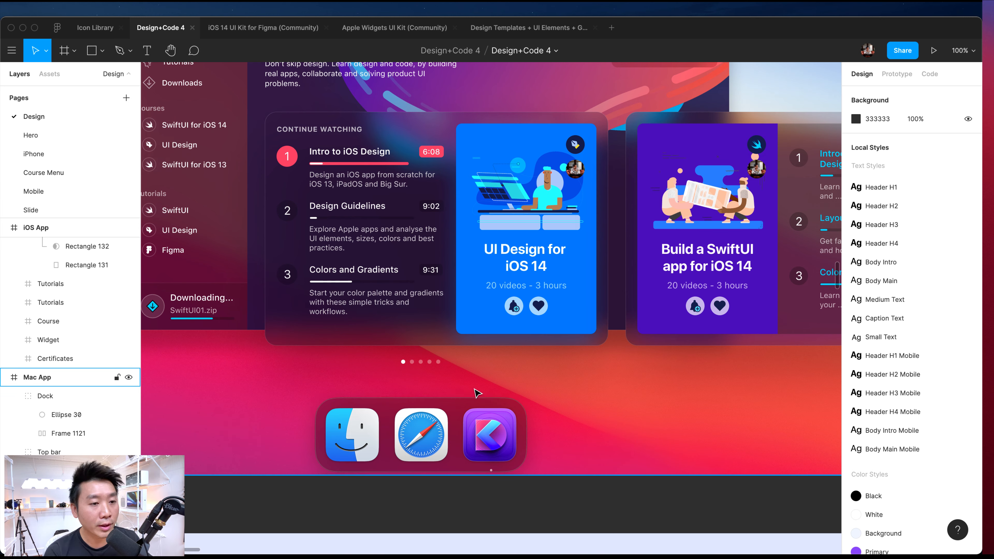
scroll(503, 353, down, 5)
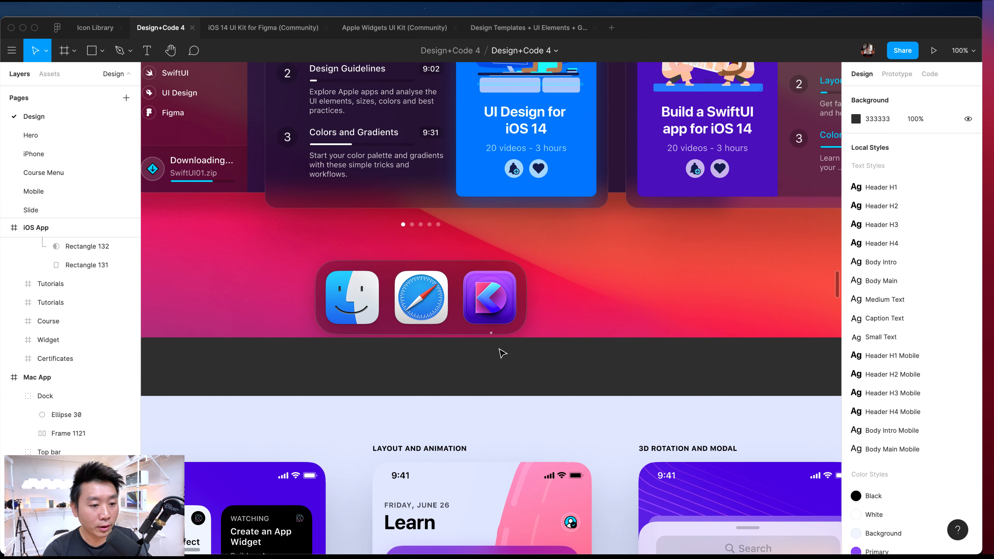
key(ctrl+equal)
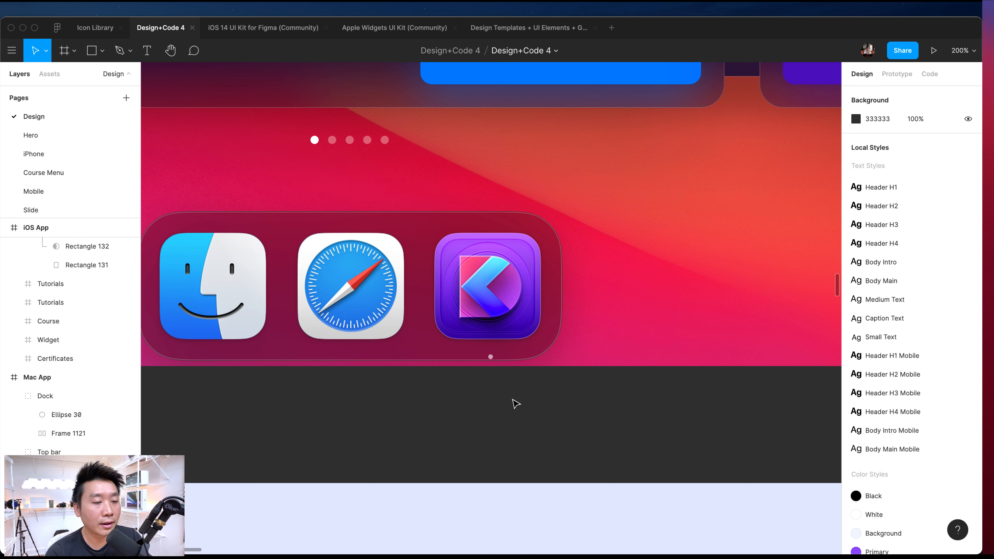
- Examine the iOS App's Layout and Animation screen at 100% zoom, from the certificate cards to the Courses list
scroll(626, 145, down, 5)
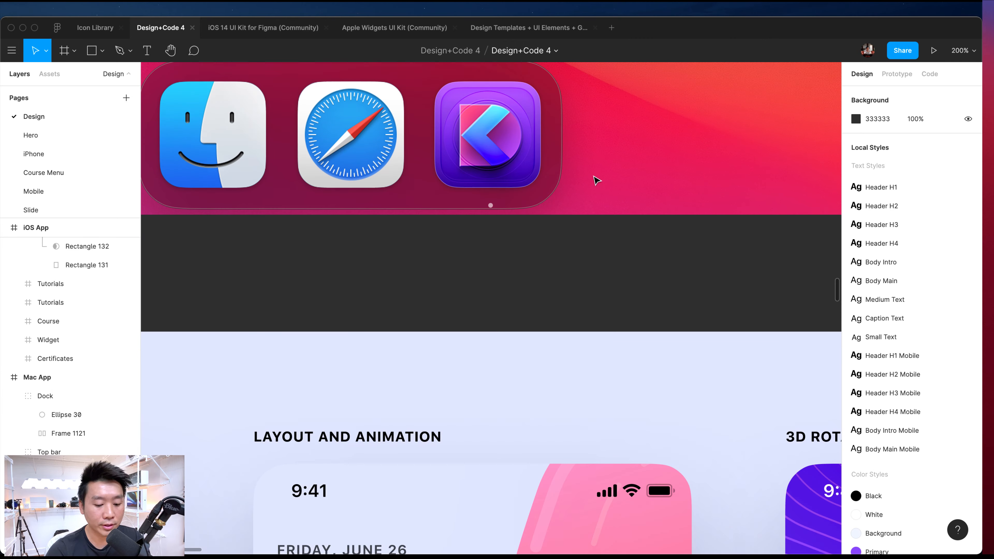
scroll(595, 177, down, 3)
scroll(579, 178, up, 4)
scroll(569, 180, down, 4)
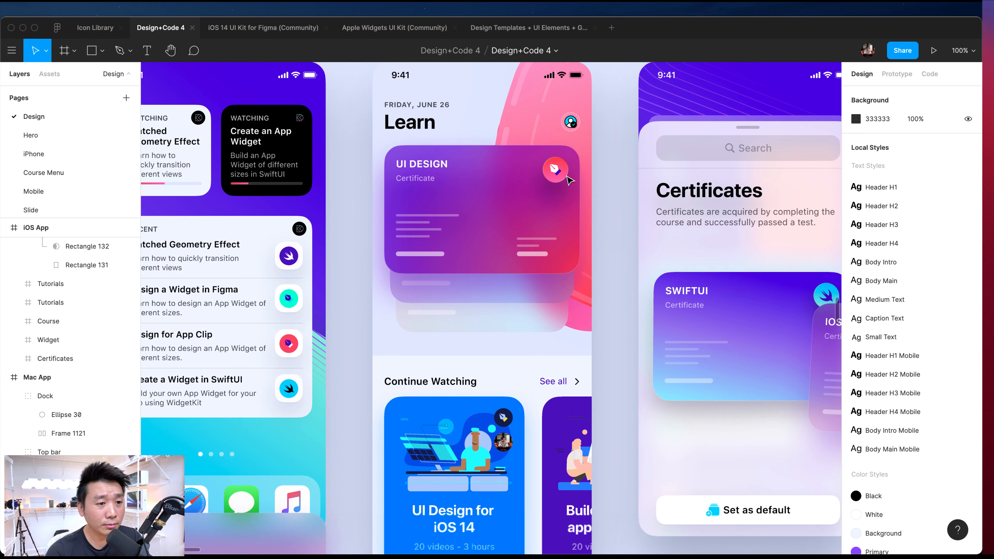
scroll(588, 255, up, 4)
scroll(568, 254, right, 2)
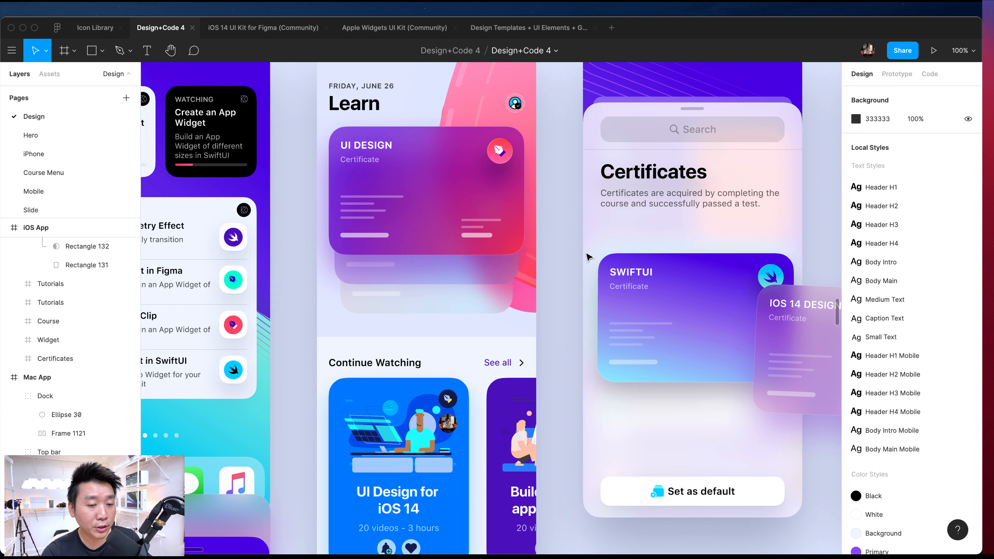
scroll(544, 255, down, 4)
scroll(544, 255, down, 2)
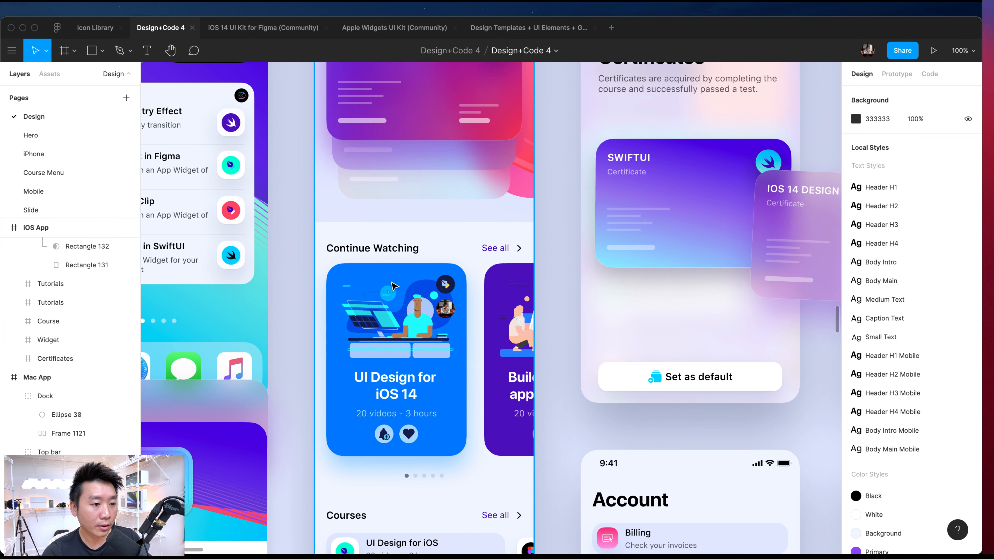
scroll(382, 293, down, 8)
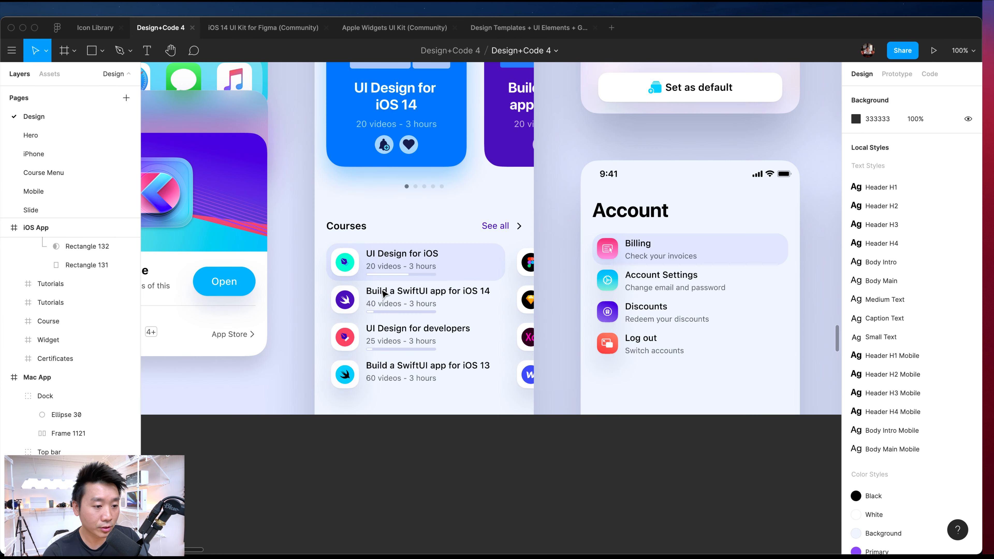
scroll(378, 291, up, 5)
scroll(376, 292, up, 8)
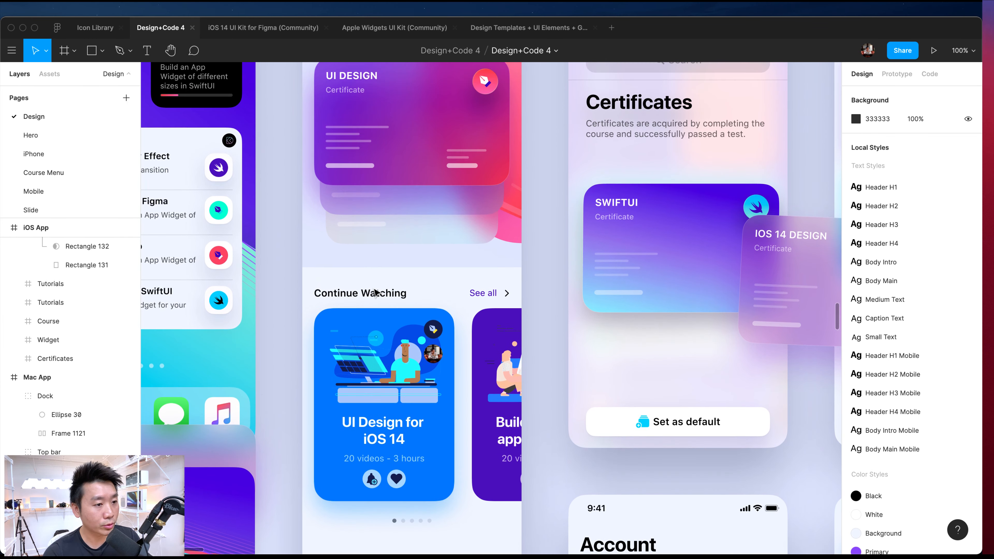
scroll(375, 292, up, 1)
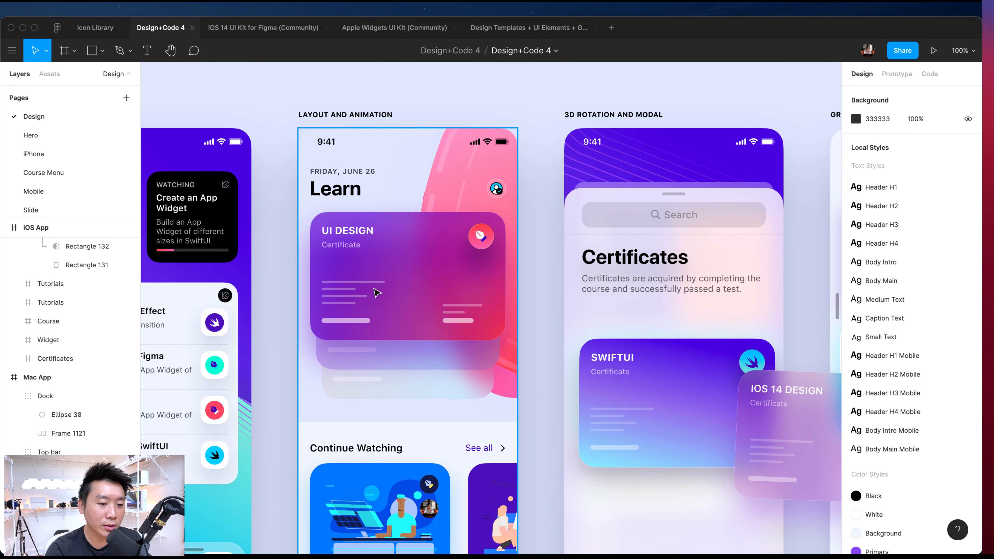
- Select the Certificates screen in the iOS App to inspect its frame and overlapping certificate cards
scroll(377, 292, right, 8)
scroll(377, 293, down, 2)
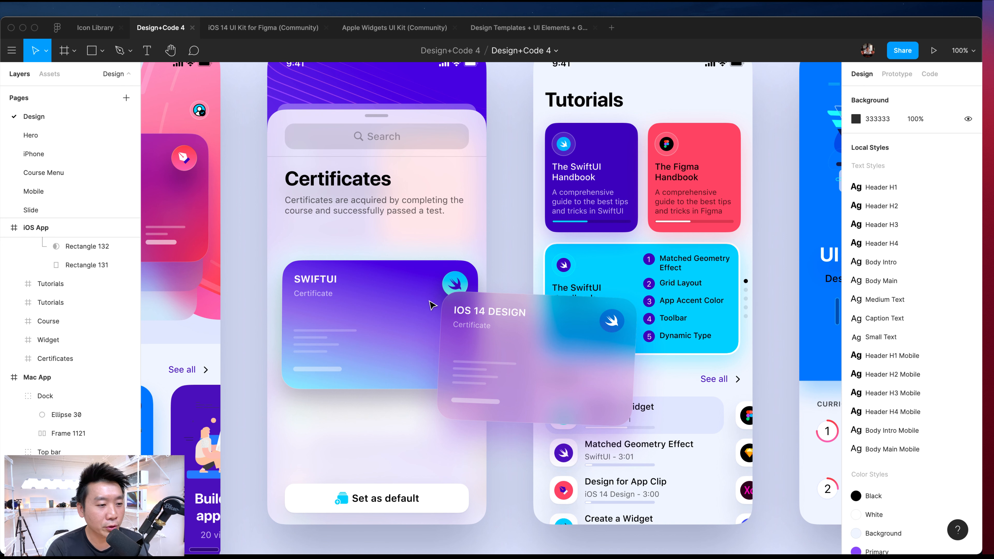
click(333, 317)
scroll(332, 315, left, 4)
scroll(333, 315, up, 1)
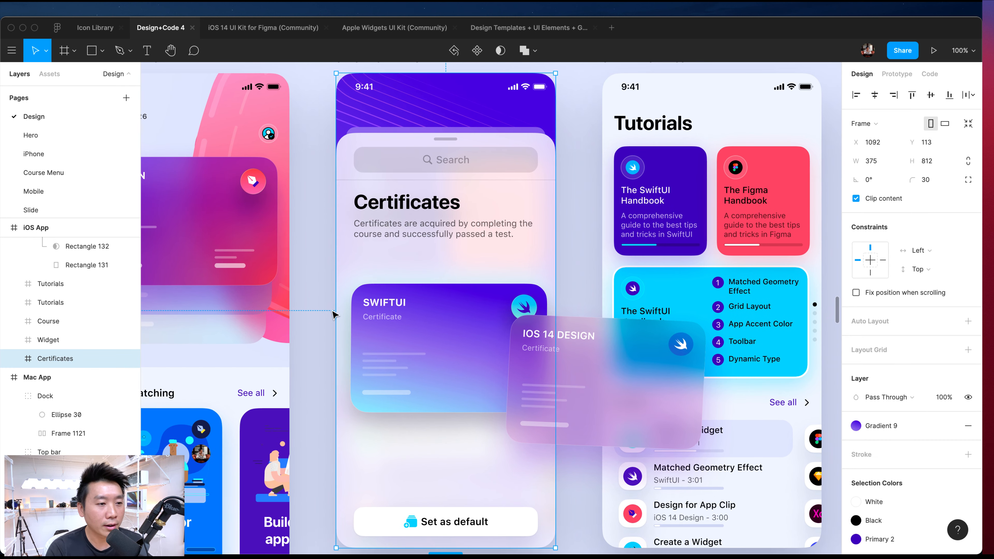
scroll(335, 315, left, 2)
scroll(335, 315, down, 1)
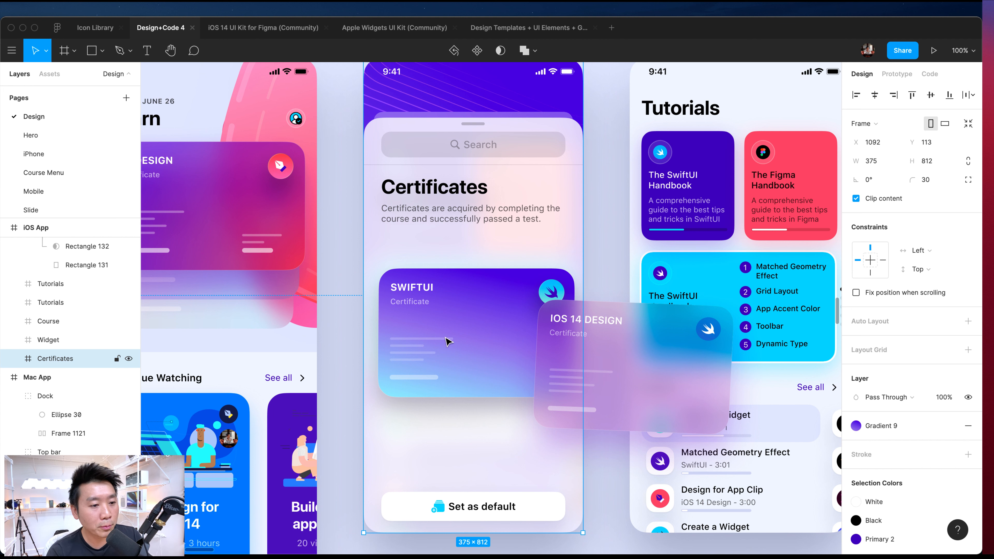
- Inspect the text properties of the description under the Certificates heading in the iOS App, and clear the selection
scroll(461, 328, left, 5)
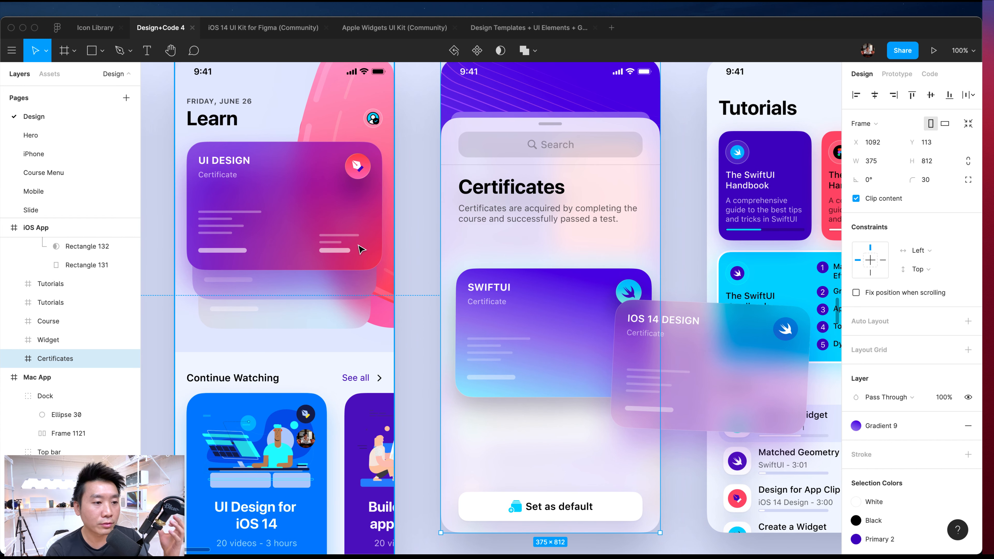
click(426, 267)
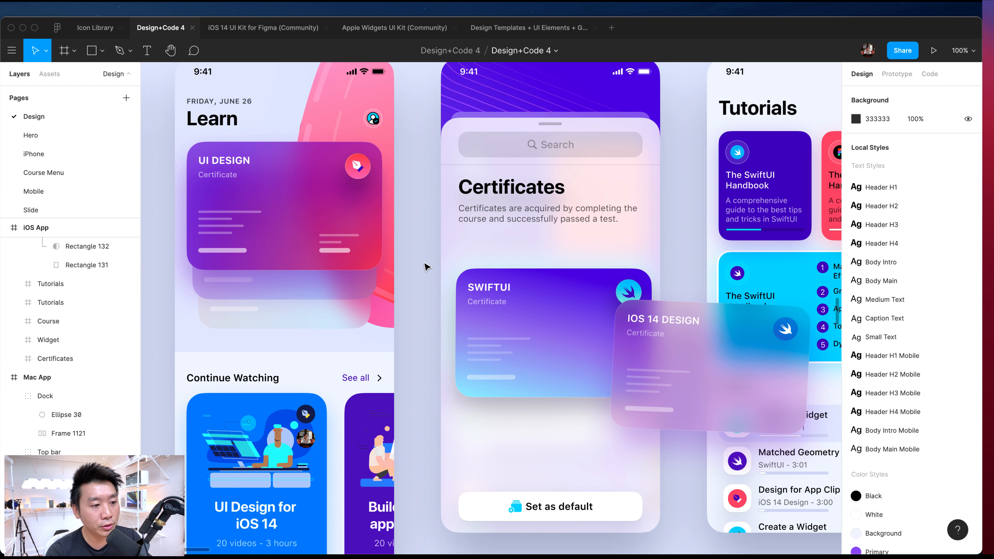
scroll(427, 267, left, 3)
scroll(426, 267, right, 7)
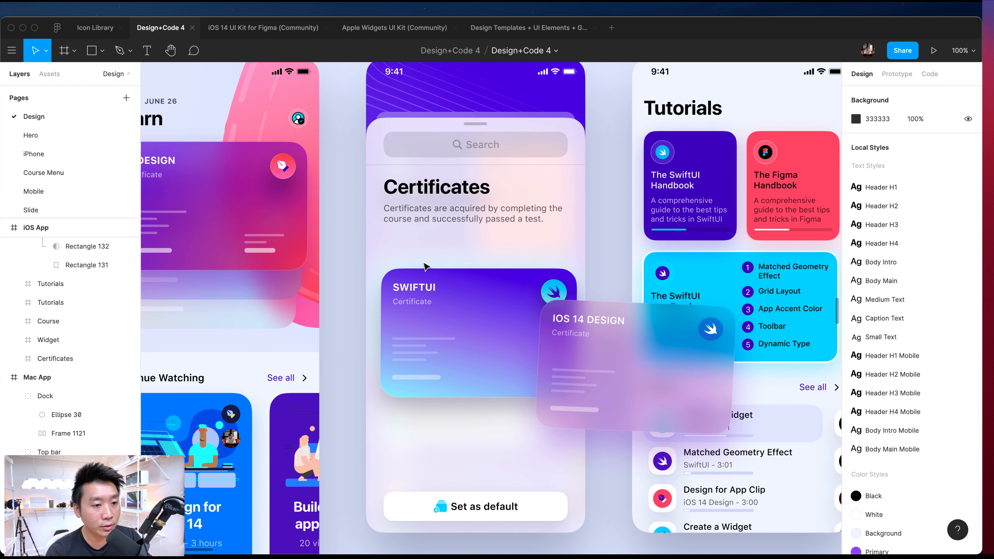
click(458, 219)
click(347, 273)
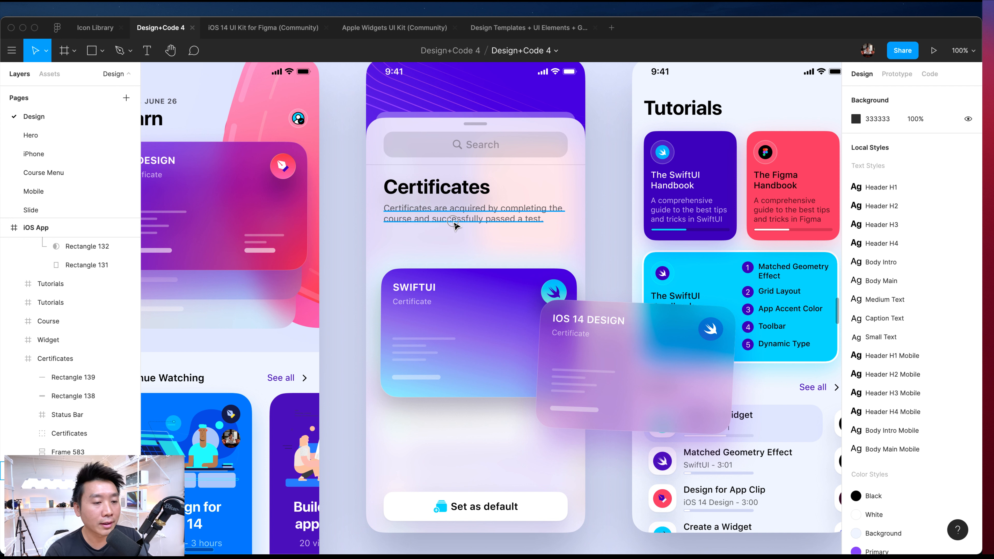
click(446, 220)
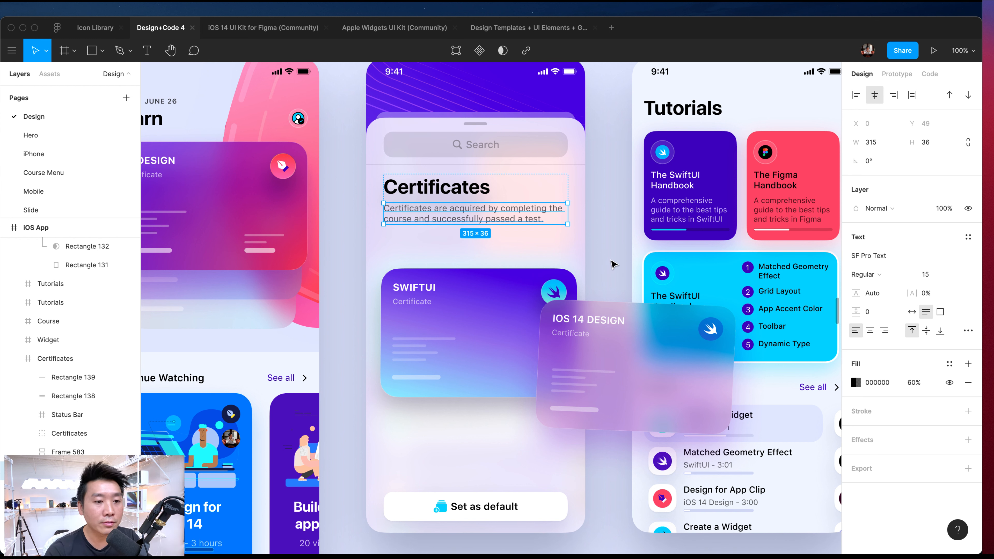
click(573, 251)
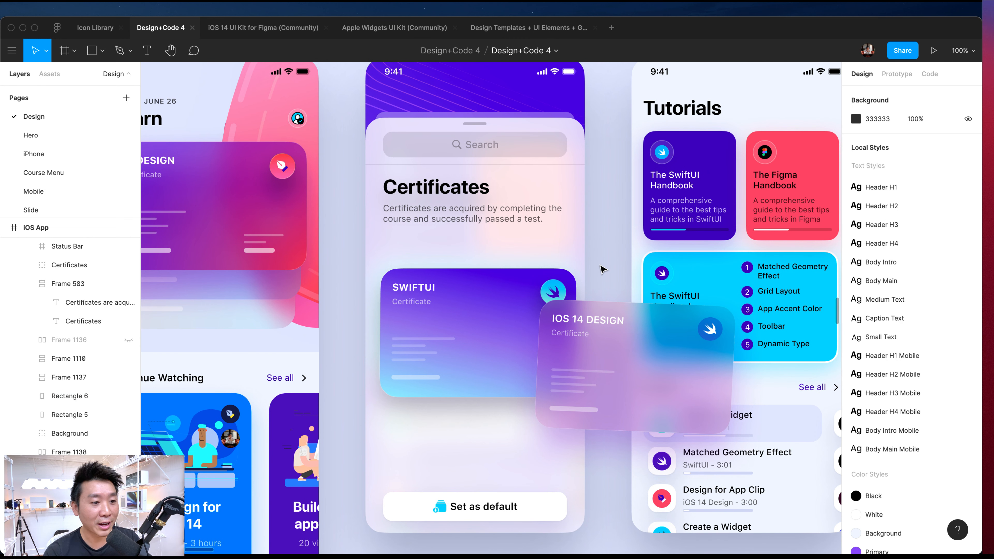
- Examine the Certificates screen beside the Tutorials screen, selecting the Certificates frame
scroll(602, 270, right, 2)
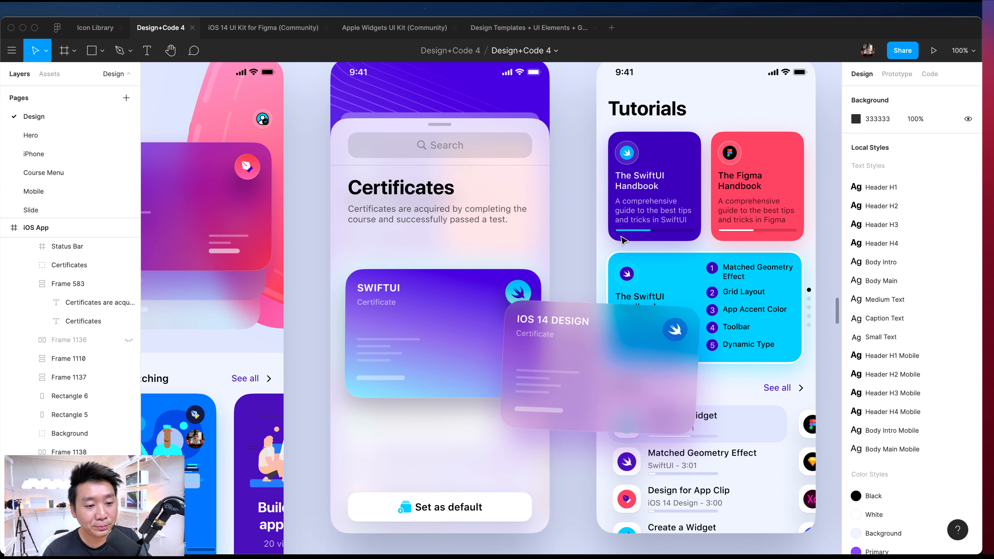
scroll(602, 269, right, 4)
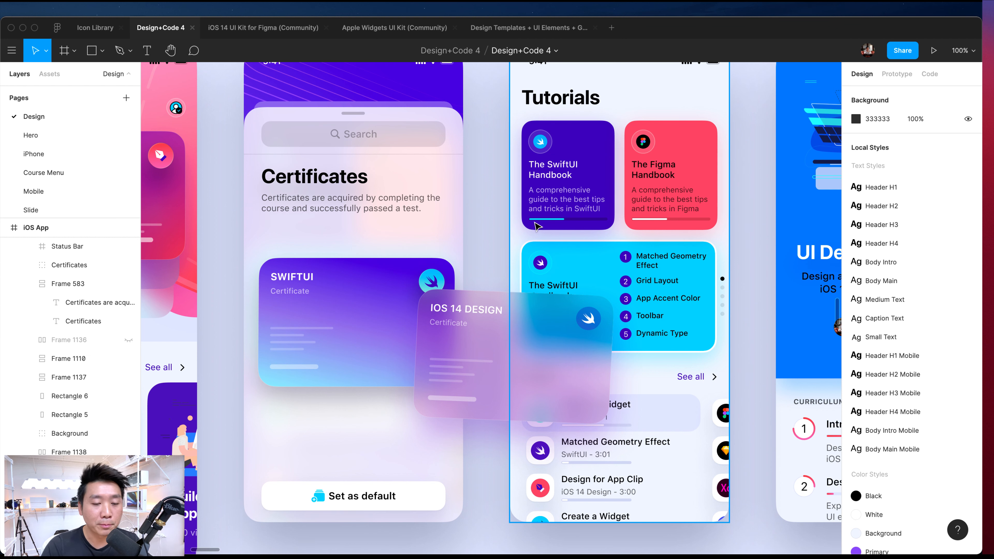
click(462, 169)
scroll(471, 196, up, 2)
scroll(477, 218, right, 2)
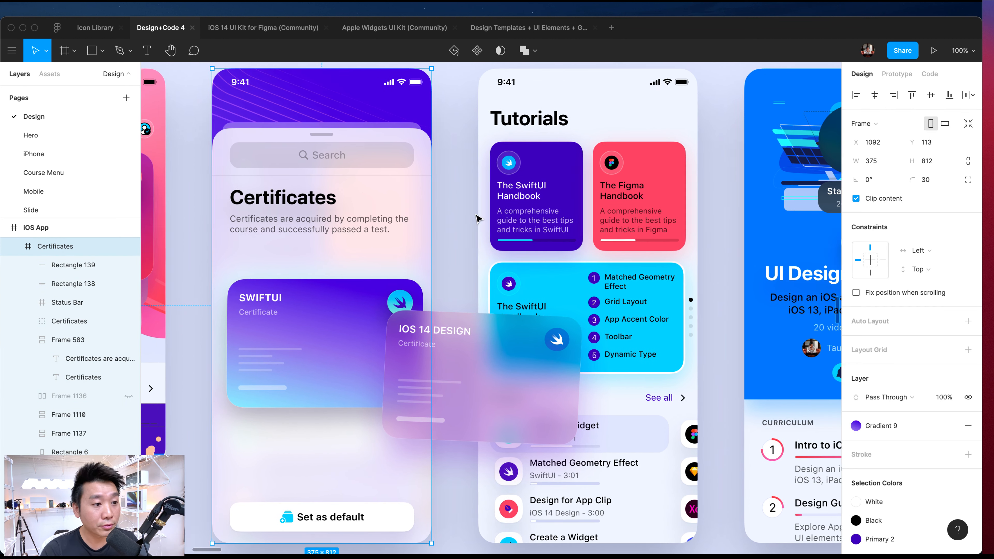
- Inspect the text style of the Matched Geometry Effect title in the Widget screen's white Watching card, and clear the selection
scroll(469, 219, right, 10)
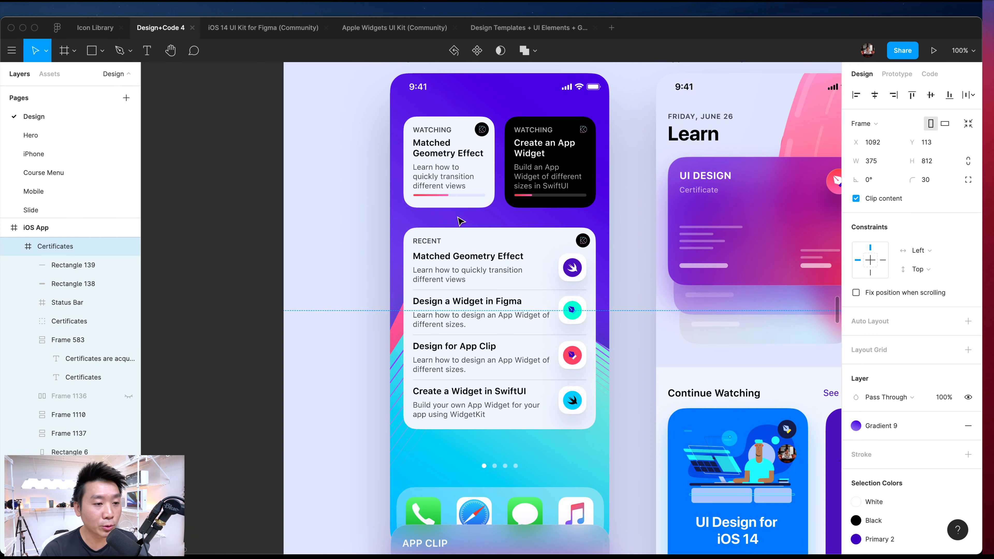
scroll(461, 222, right, 3)
scroll(461, 222, up, 3)
click(466, 224)
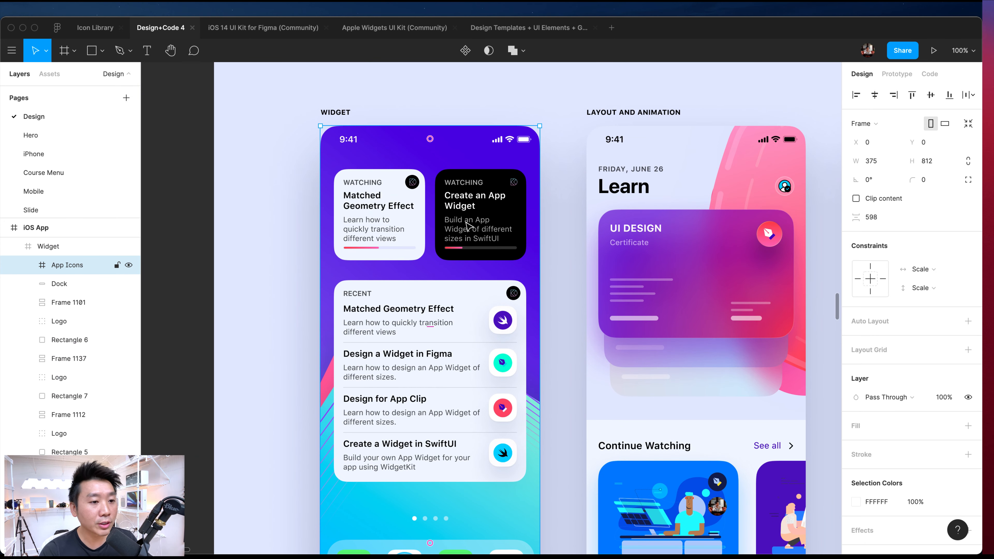
scroll(467, 225, right, 2)
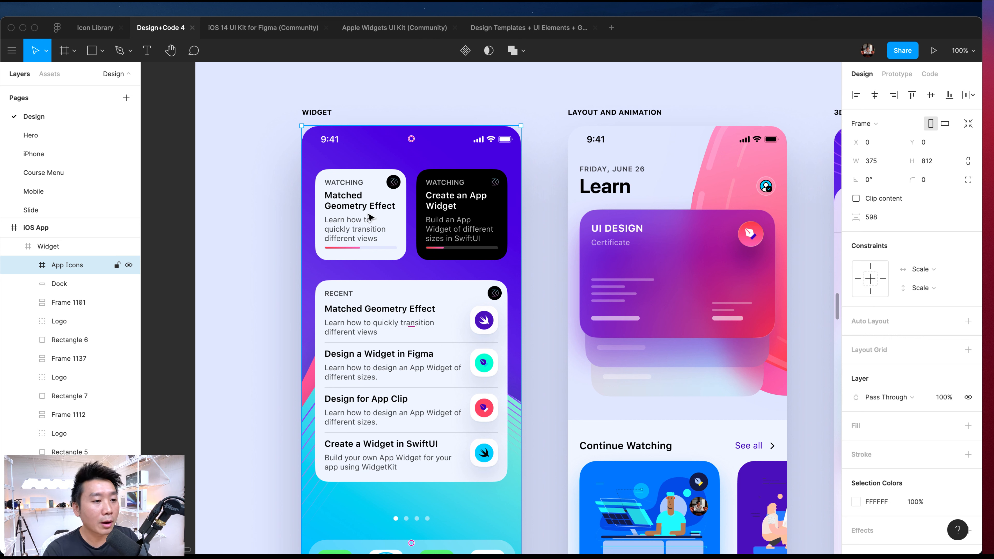
super+click(366, 205)
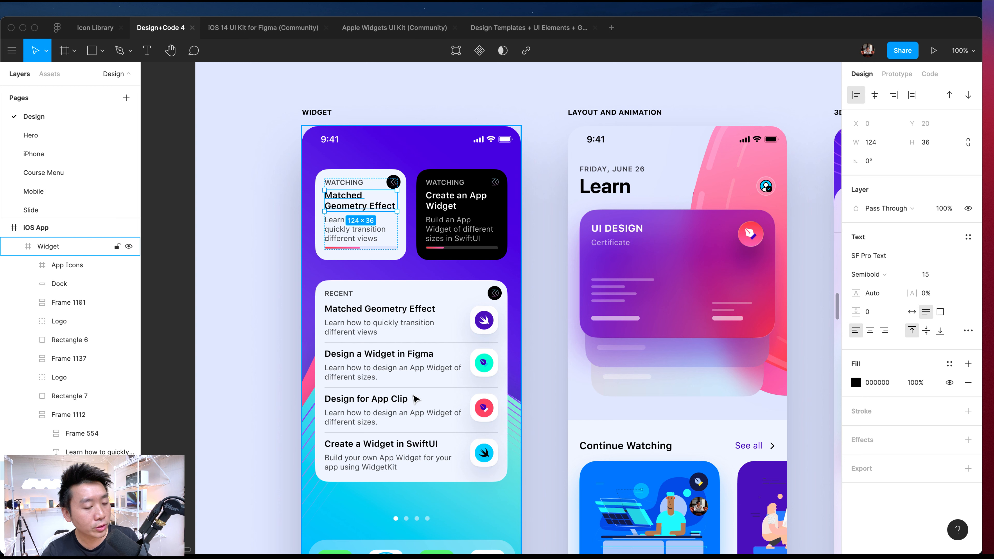
scroll(268, 400, down, 3)
scroll(268, 400, right, 2)
click(269, 398)
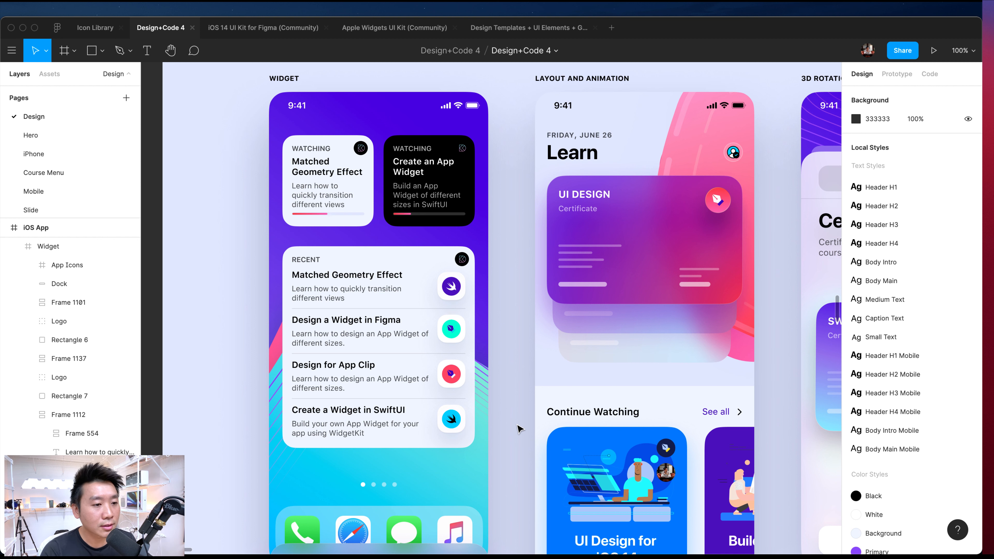
- Examine the App Clip card for the SwiftUI Course below the Widget screen, selecting its group and clearing the selection
scroll(517, 418, down, 1)
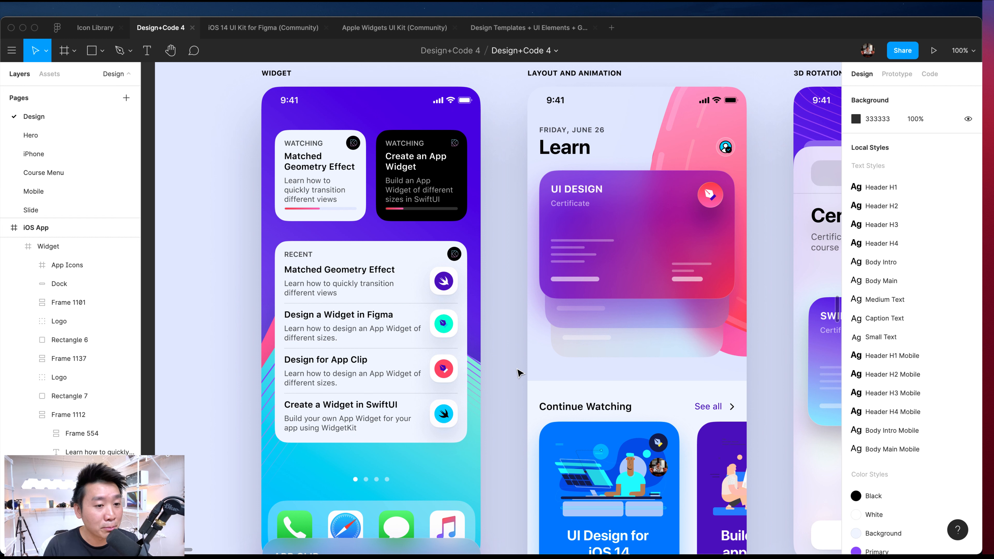
scroll(516, 375, down, 3)
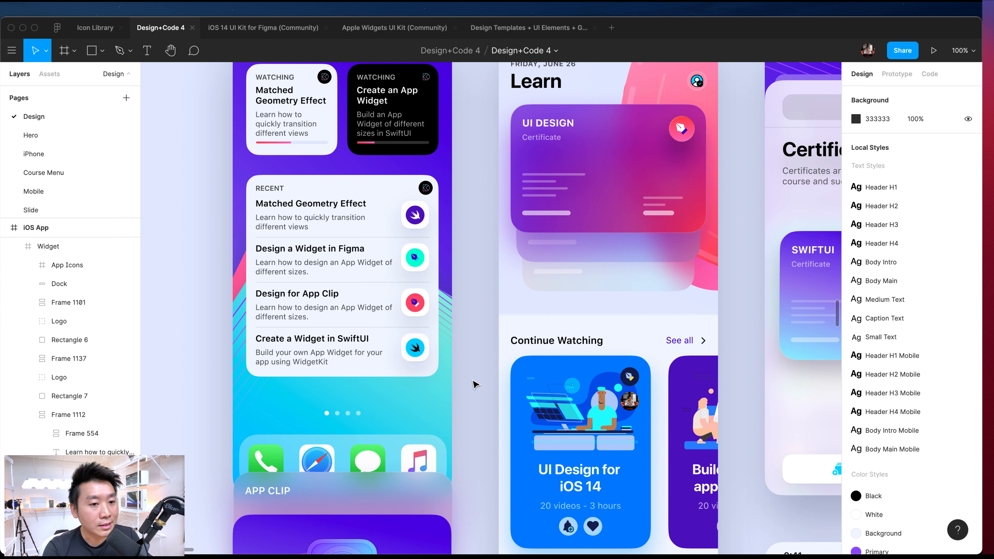
scroll(474, 385, down, 5)
scroll(475, 383, up, 3)
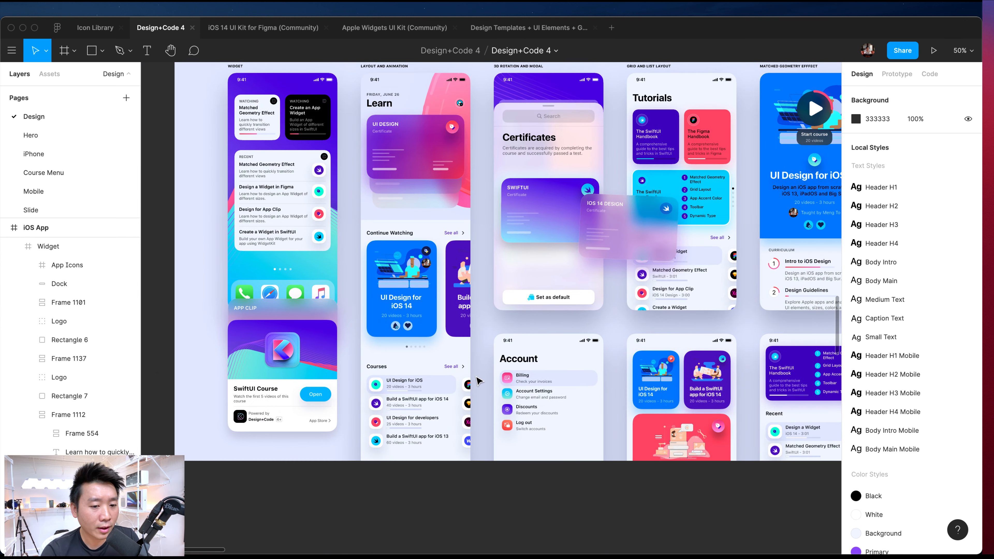
scroll(478, 381, up, 5)
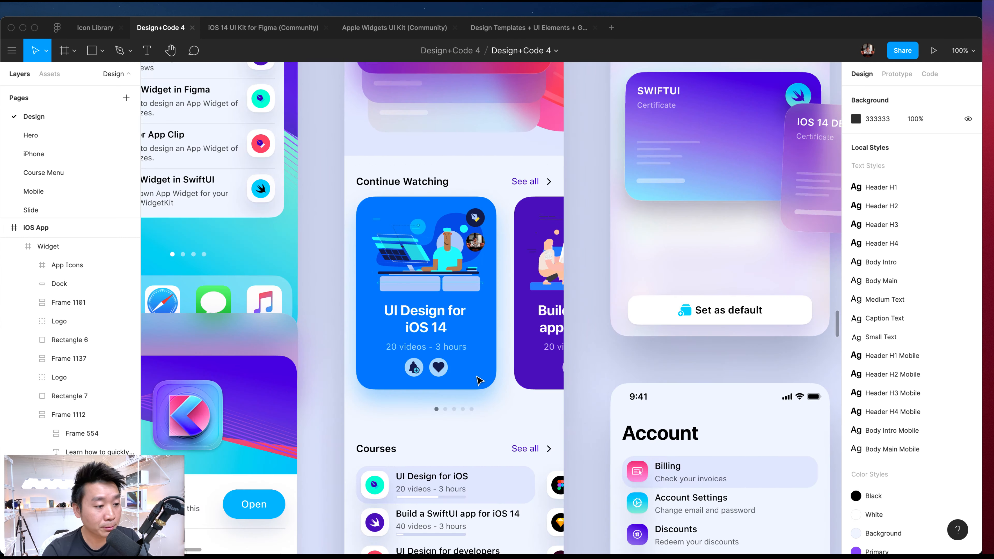
scroll(479, 380, left, 6)
scroll(479, 380, down, 3)
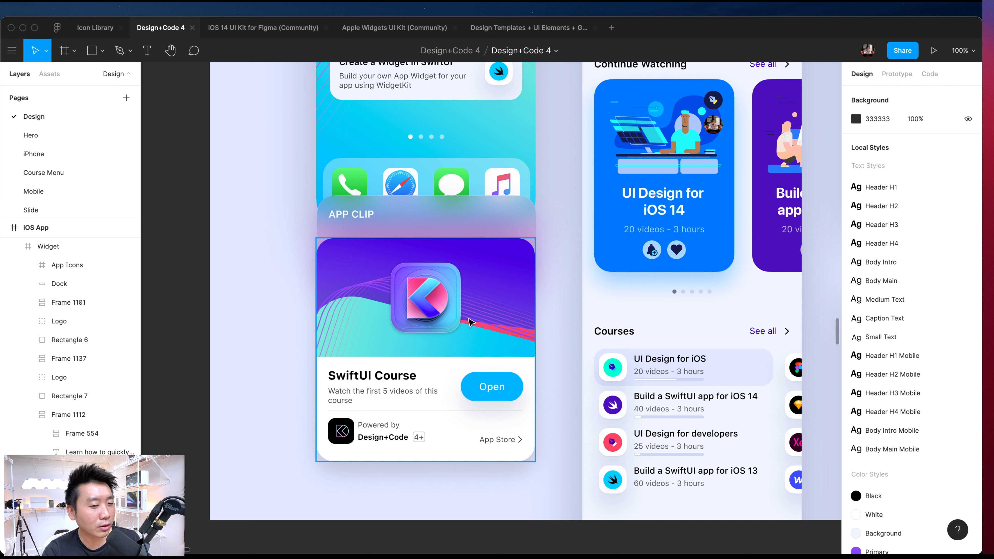
click(509, 324)
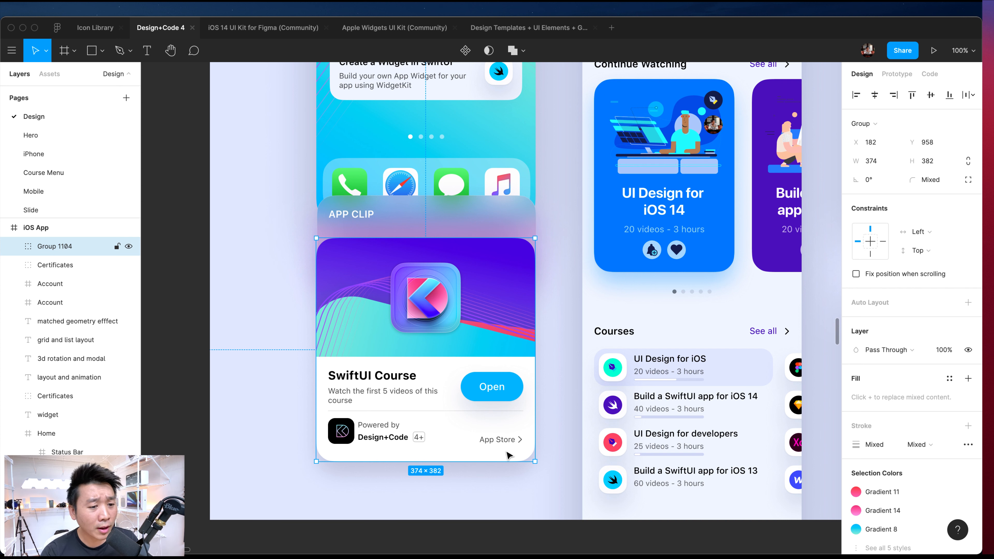
scroll(542, 418, up, 1)
click(550, 409)
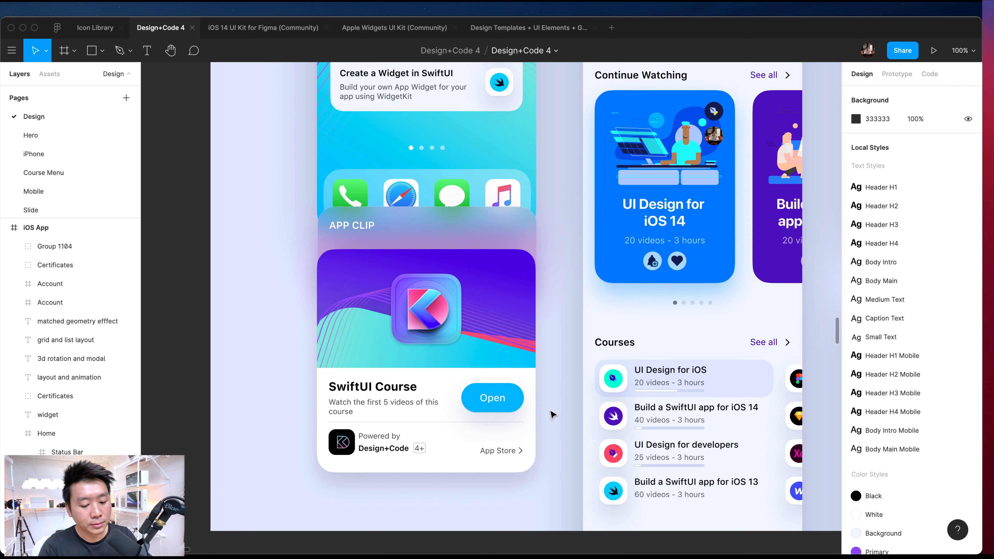
- View the iOS App screens together at 50% zoom, from Widget to Matched Geometry Effect
key(shift+1)
key(plus)
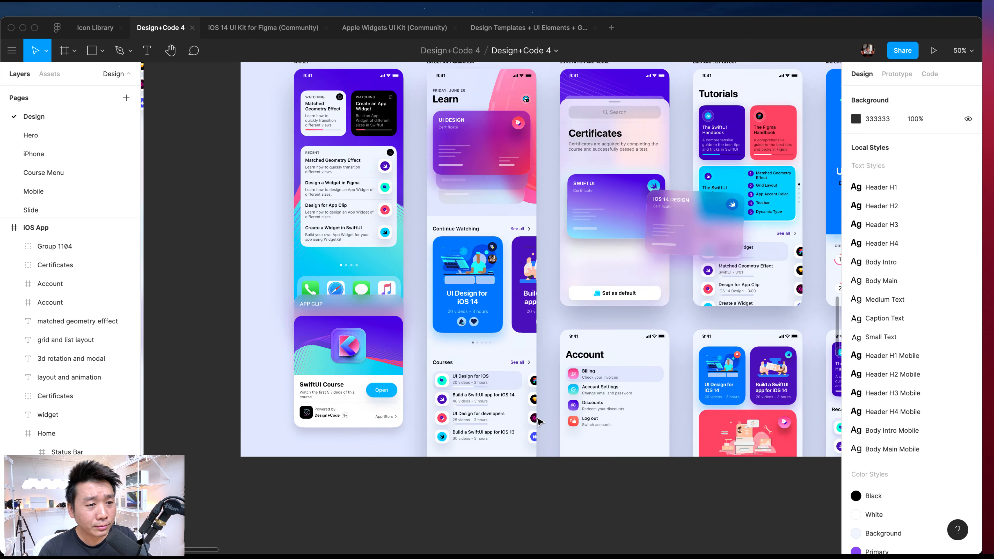
scroll(539, 422, down, 2)
scroll(538, 422, right, 4)
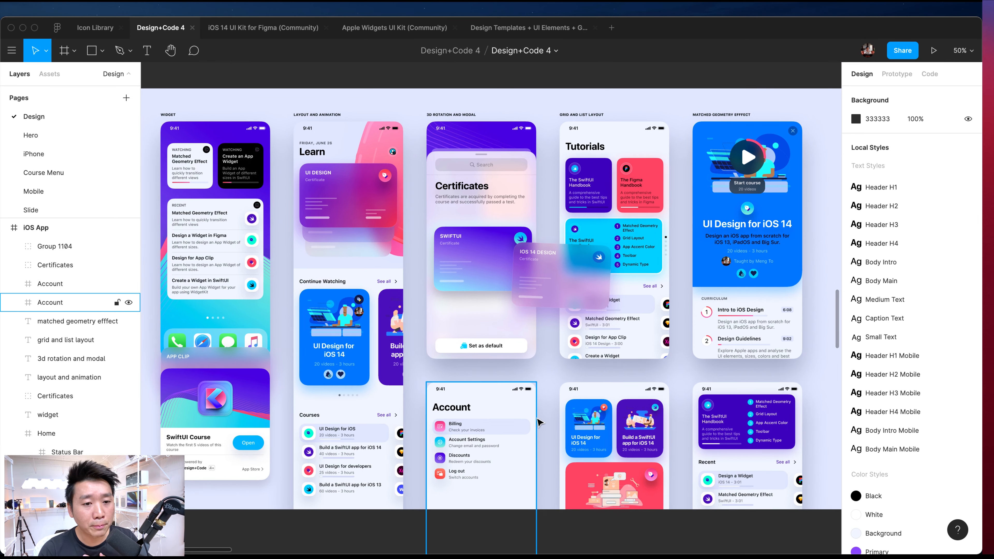
scroll(538, 421, left, 1)
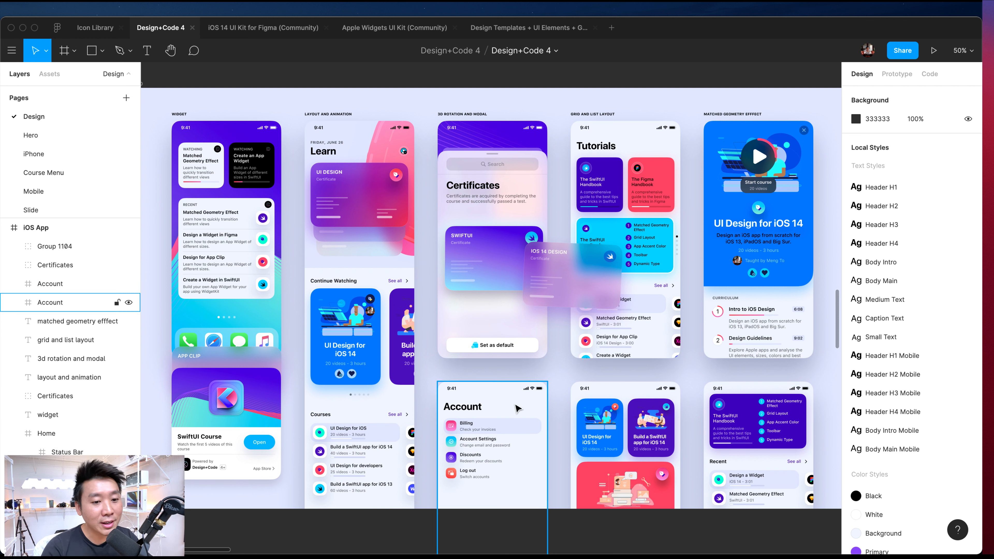
- Switch to Safari and review Apple Developer's Fonts page from its introduction to the list of downloadable fonts
key(super+Tab)
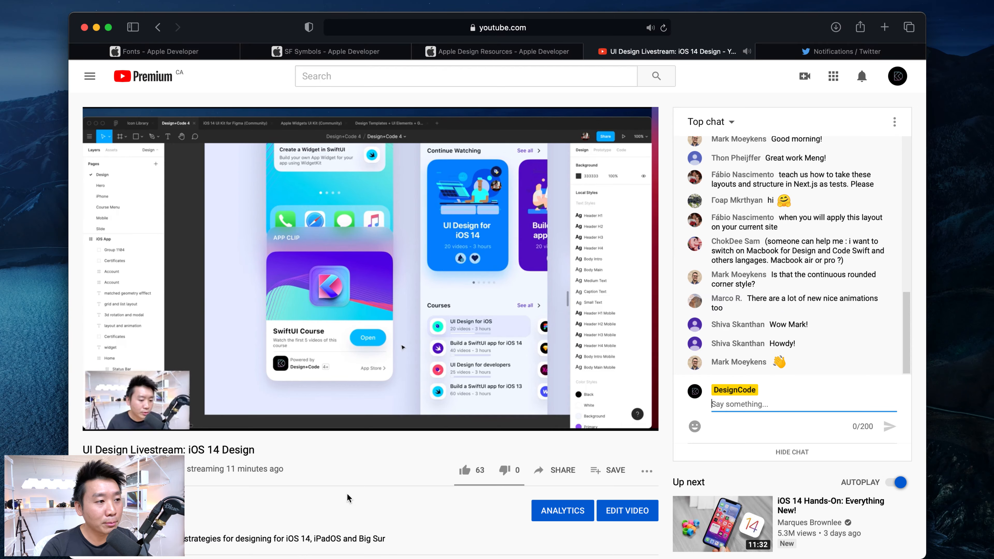
click(193, 53)
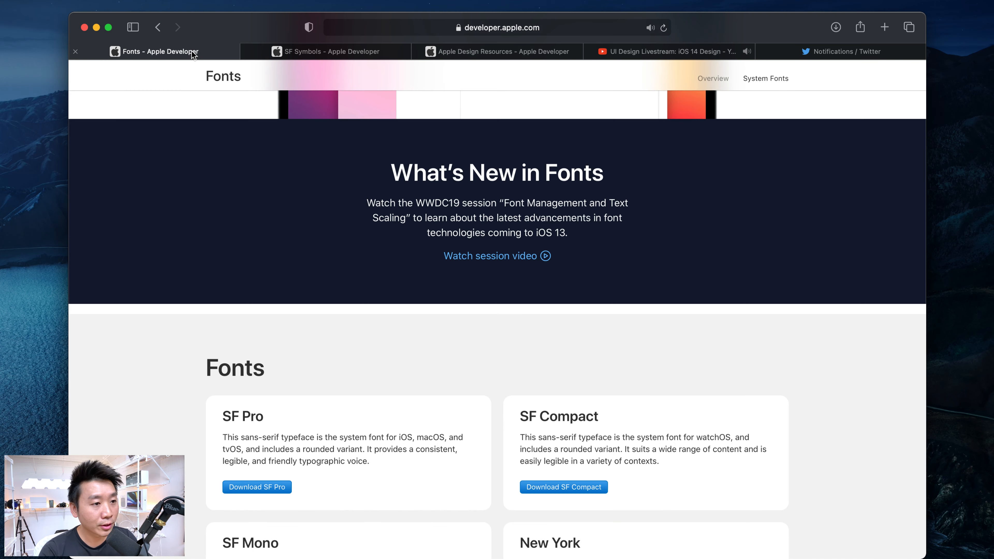
scroll(300, 260, up, 10)
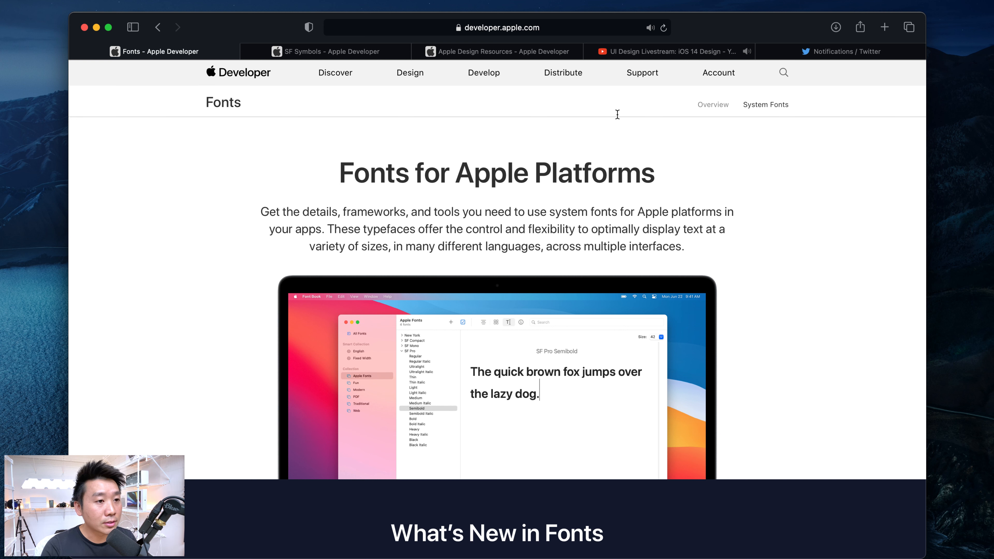
scroll(480, 156, up, 2)
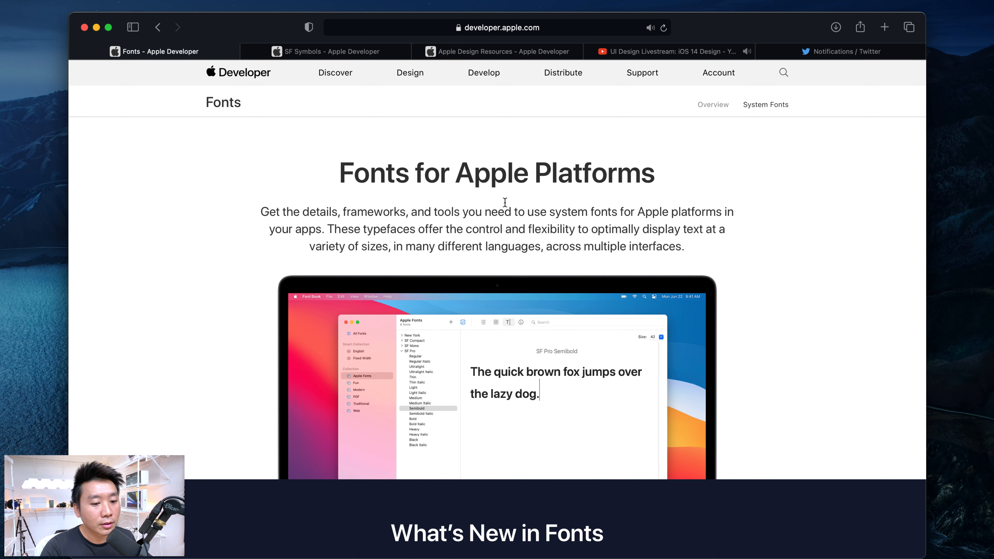
scroll(507, 204, down, 10)
scroll(508, 204, down, 6)
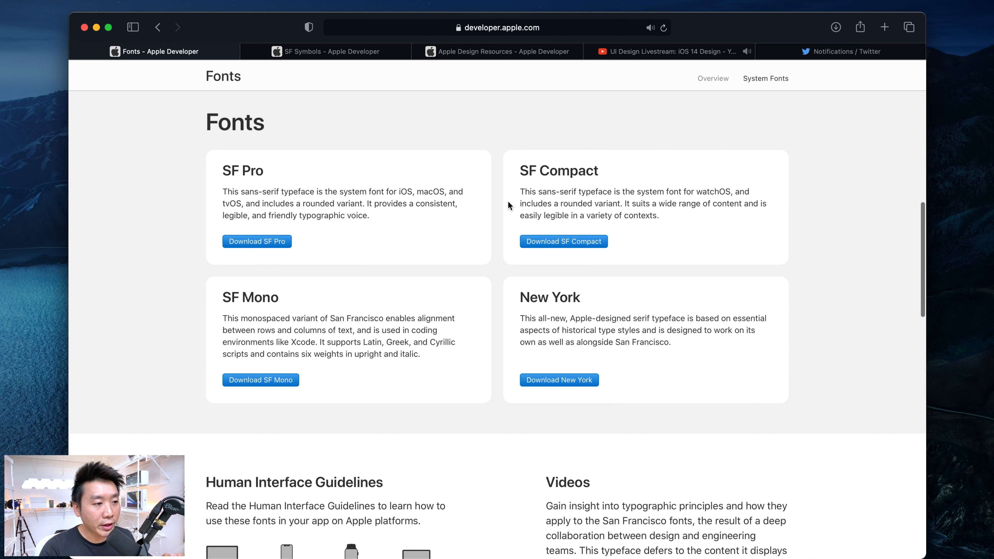
- Highlight the SF Pro and SF Compact descriptions to compare their intended platforms, including the word tvOS
drag(213, 171, 358, 251)
drag(516, 173, 714, 221)
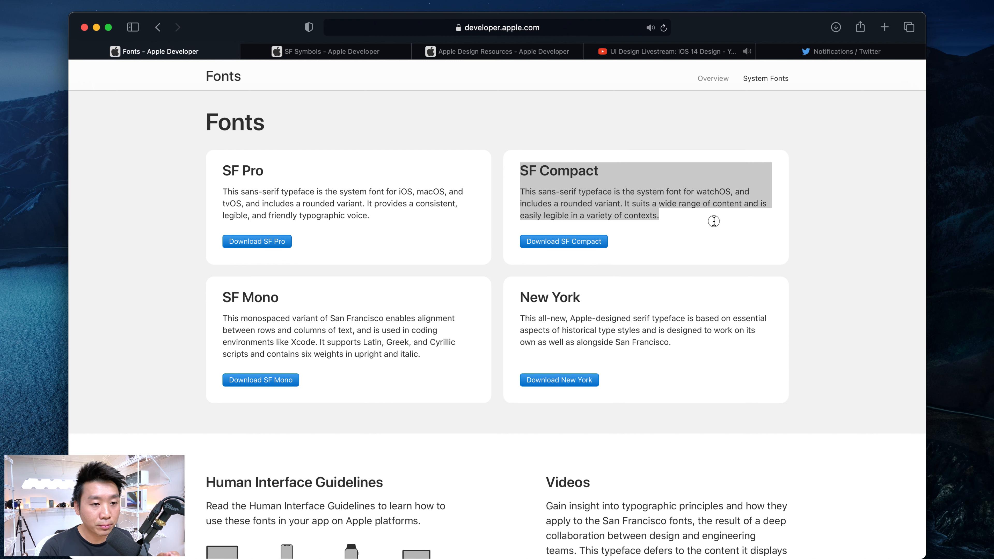
click(540, 168)
drag(524, 167, 689, 217)
drag(222, 166, 379, 210)
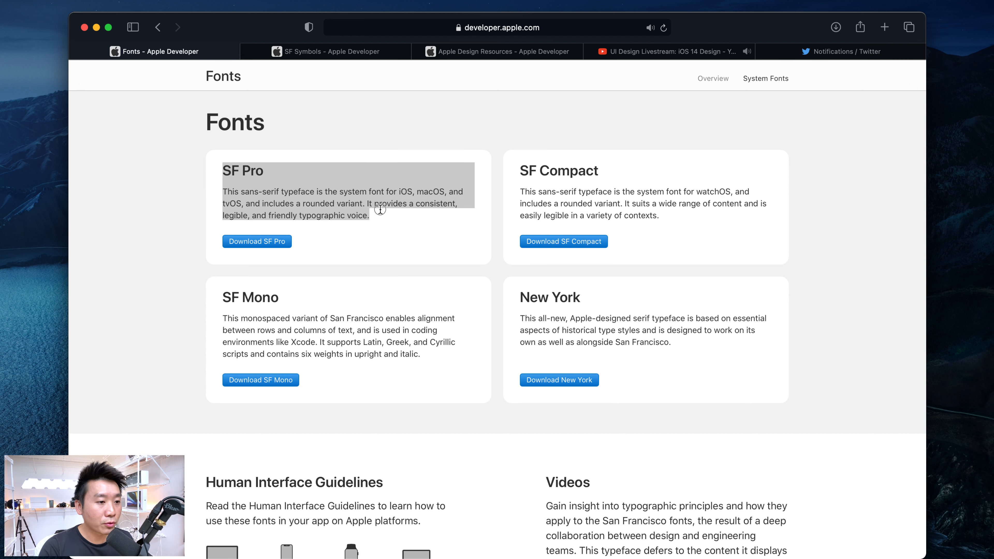
click(405, 221)
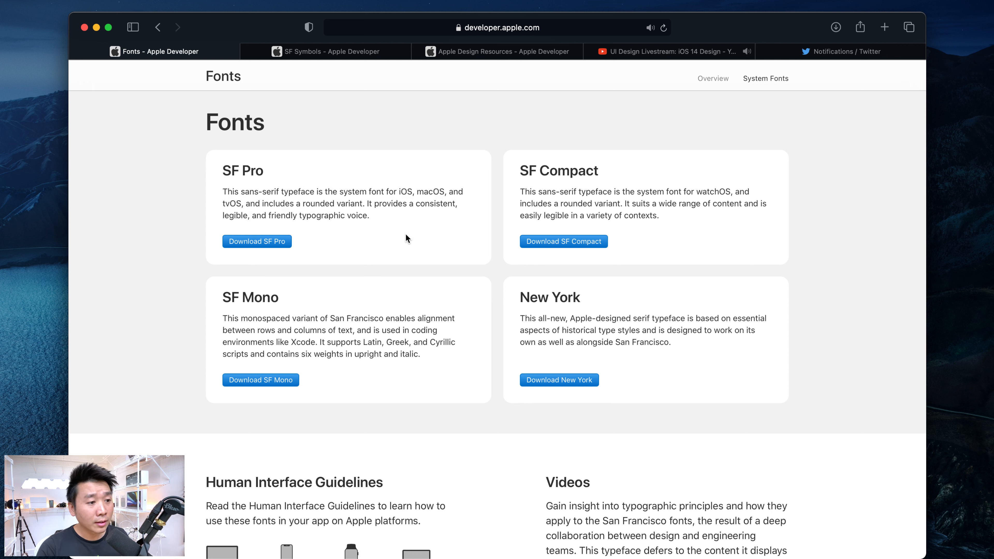
double_click(234, 202)
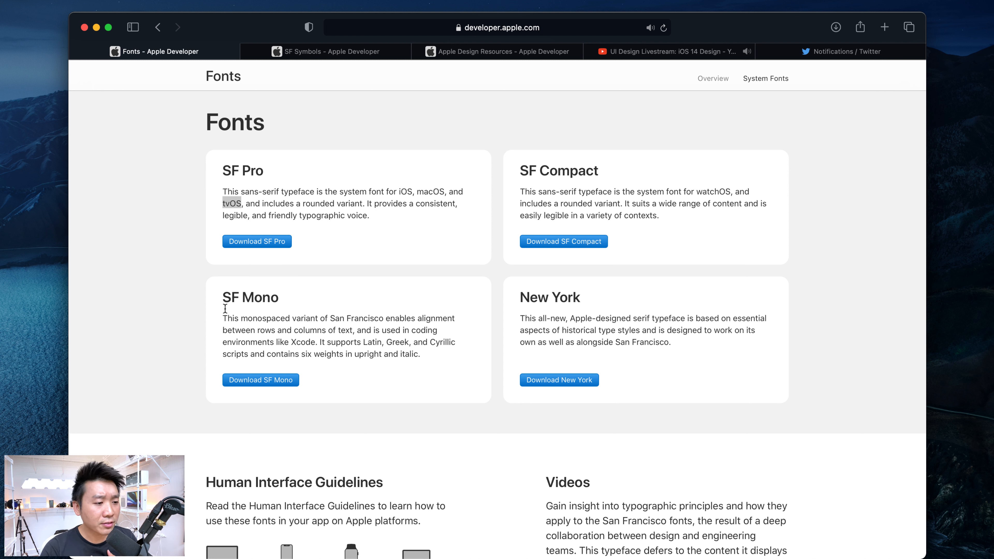
- Highlight the SF Mono and New York descriptions to read what each typeface is for, and clear the highlight
drag(223, 291, 444, 365)
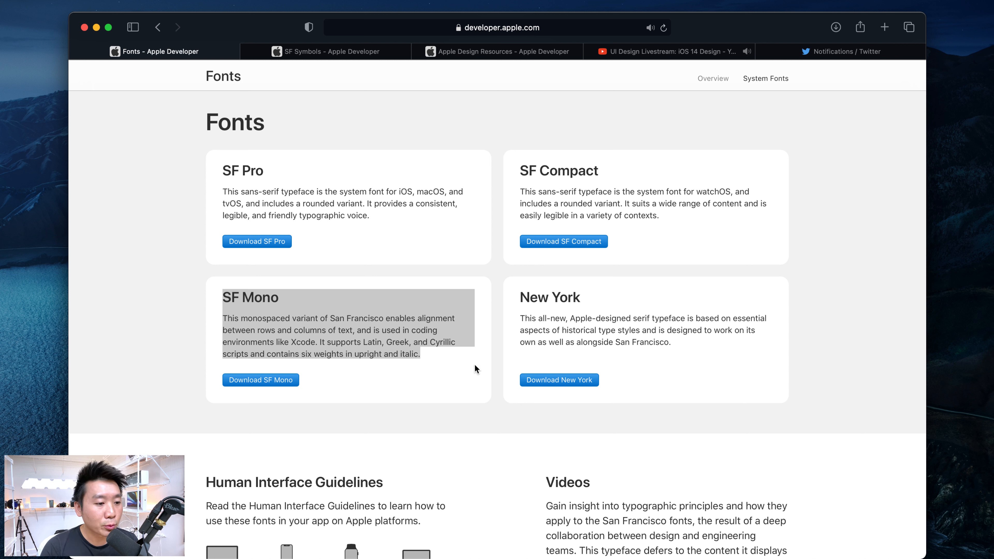
drag(544, 316, 724, 344)
click(723, 345)
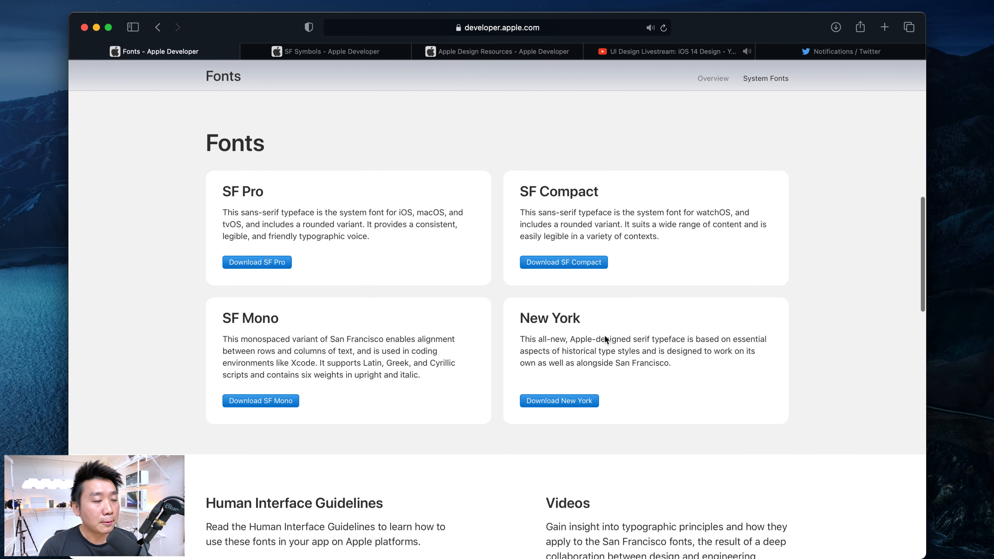
- Review Apple Developer's SF Symbols page, including the What's new section and the SF Symbols 2 beta download
click(301, 52)
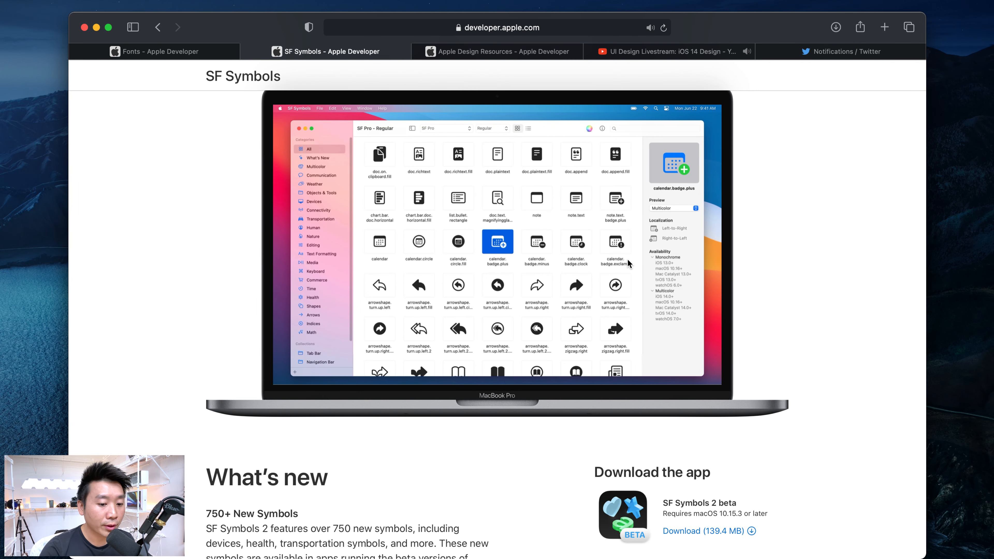
scroll(628, 263, down, 3)
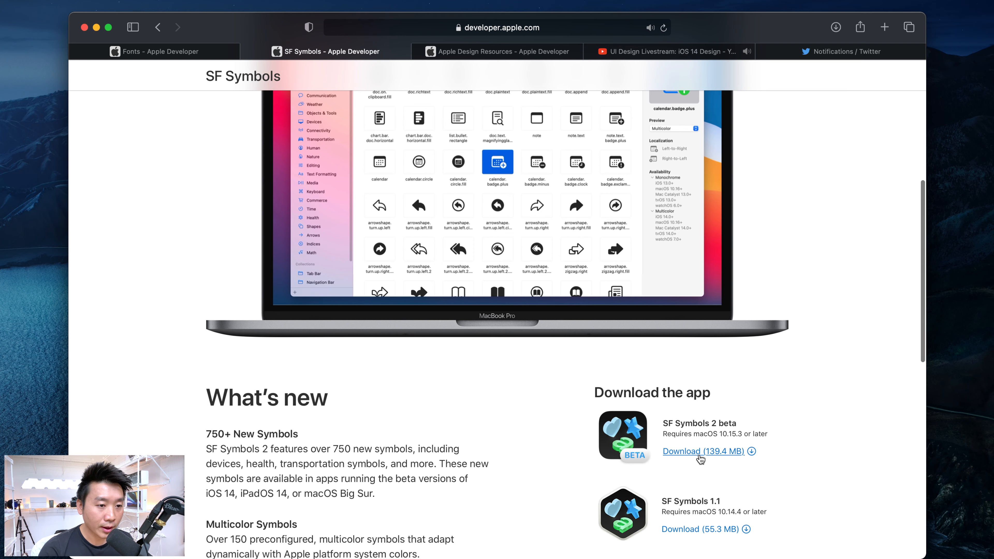
scroll(699, 459, up, 3)
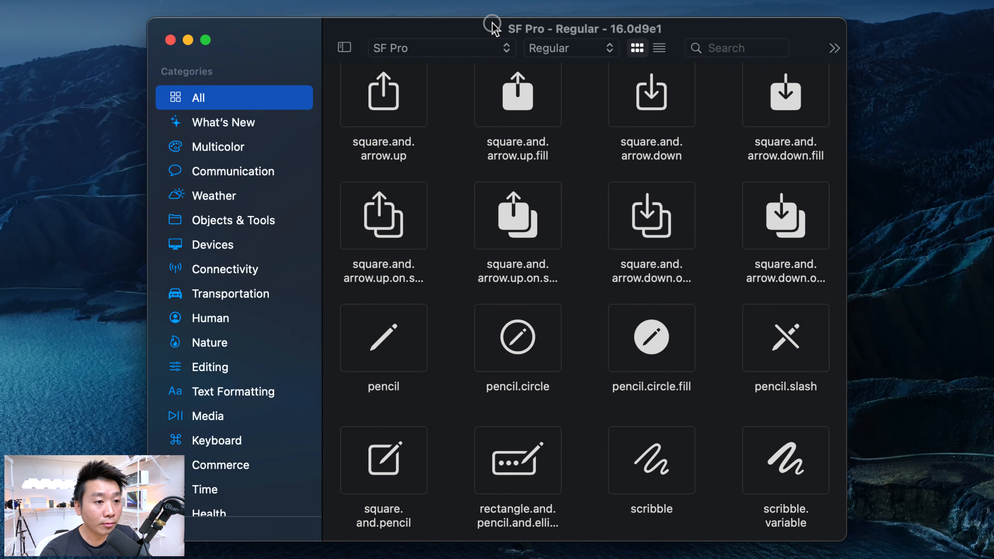
- Switch to the SF Symbols app, enlarge its window to fit more symbols per row, and select the stacked square.and.arrow.up symbol
drag(841, 540, 940, 541)
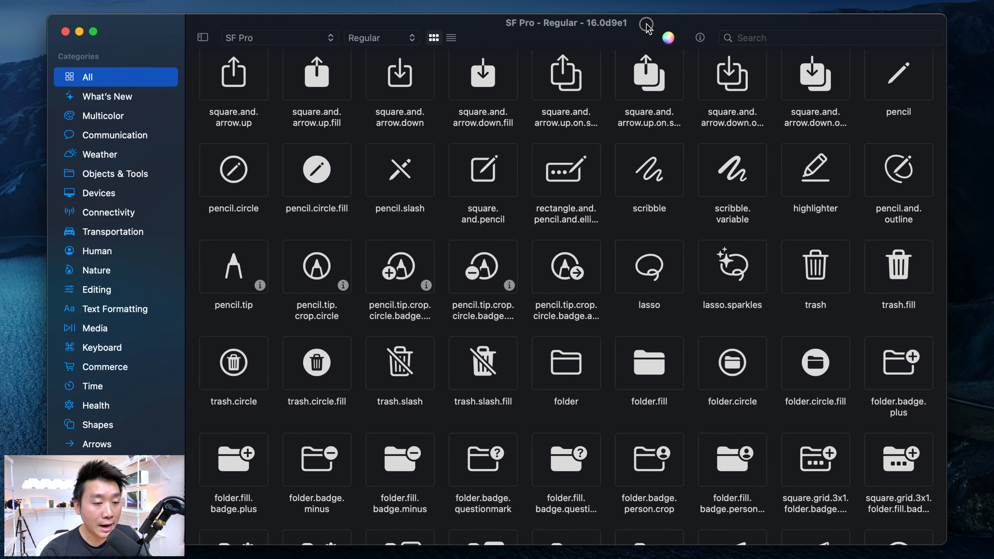
scroll(684, 145, up, 2)
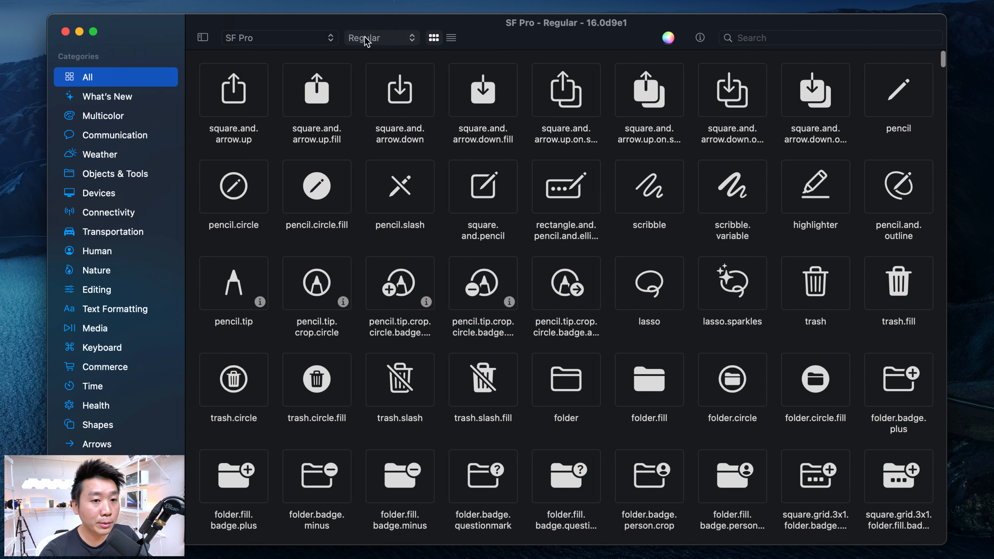
click(580, 106)
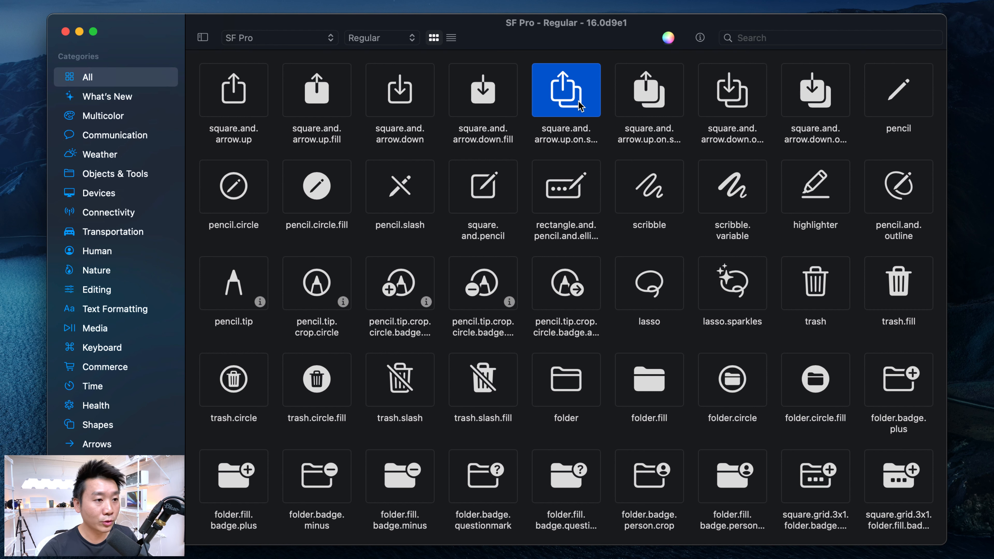
- Set the weight of the SF Pro symbols to Semibold
click(364, 38)
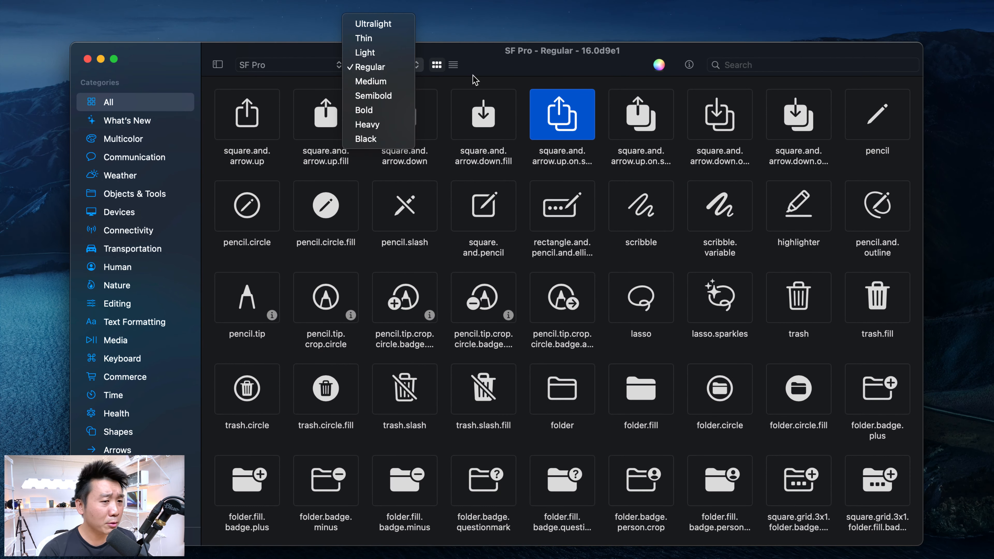
click(372, 67)
click(372, 67)
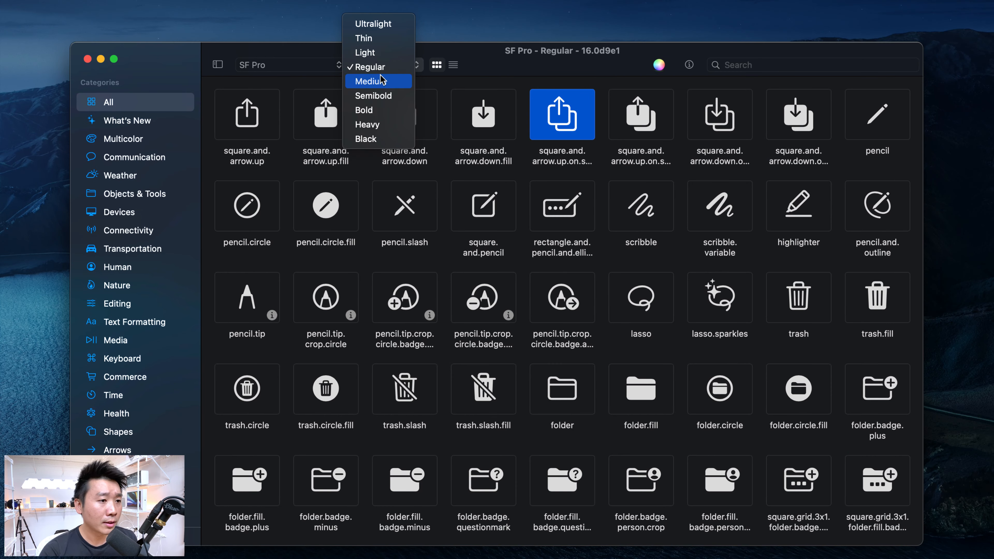
click(379, 97)
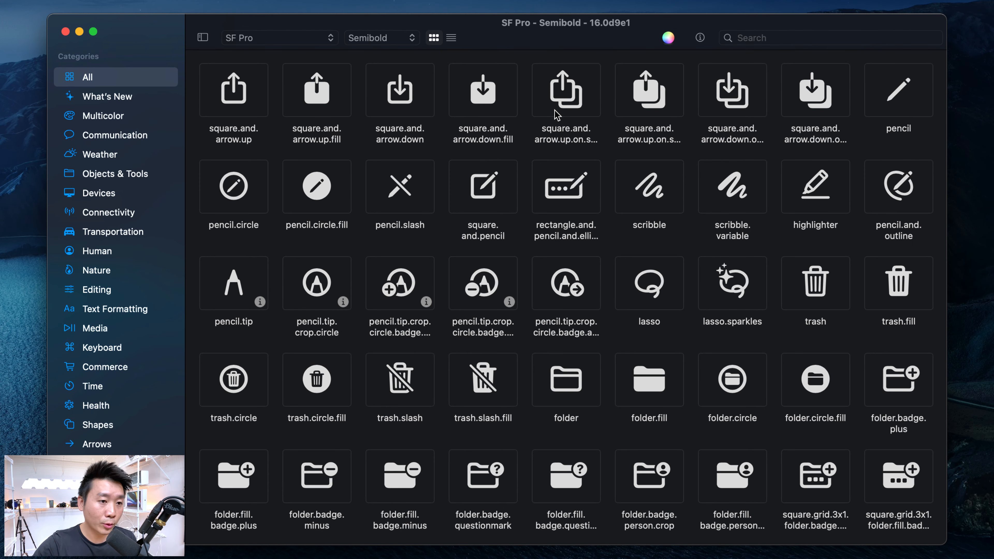
- Preview the SF Pro symbols in Ultralight weight, and return them to Semibold
click(381, 38)
click(367, 40)
click(375, 38)
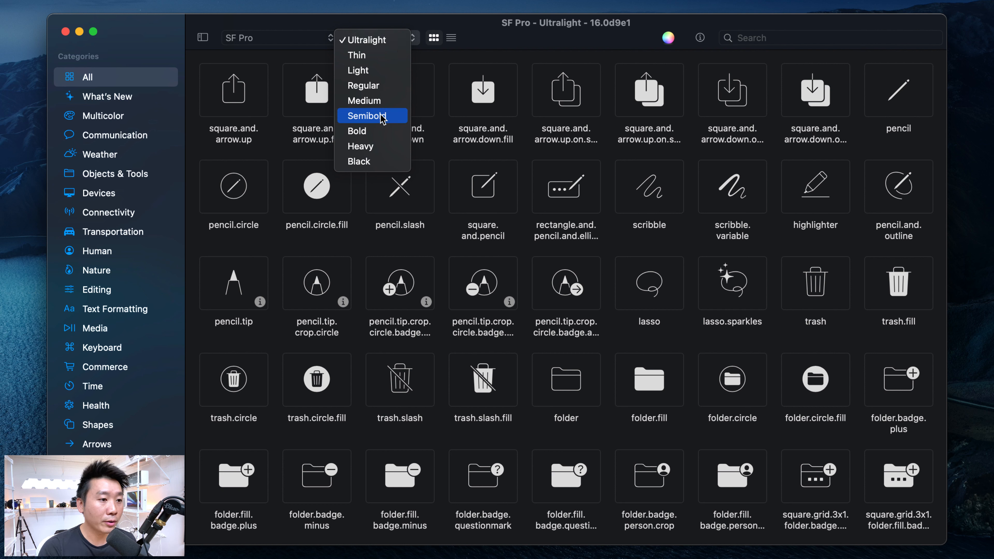
click(367, 116)
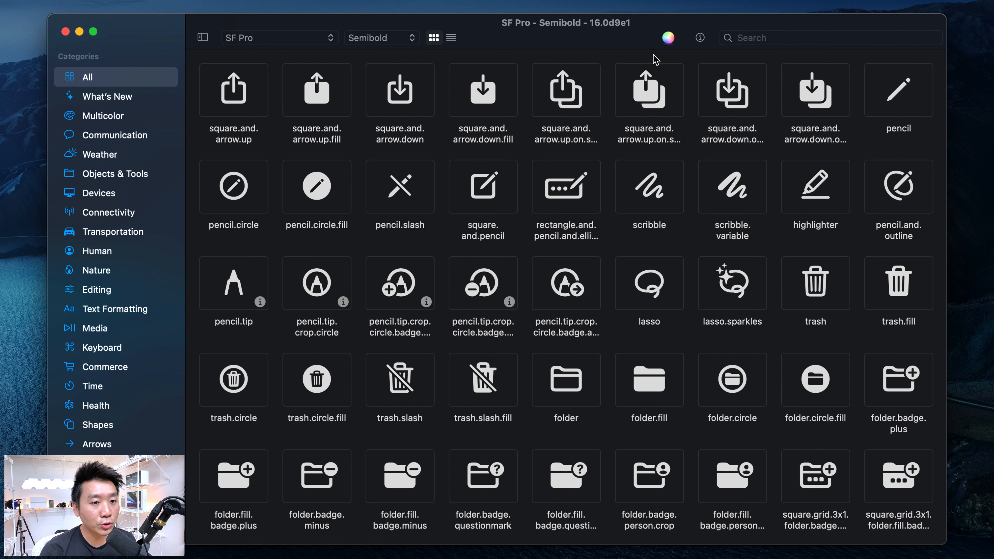
- Turn on the multicolor preview for the symbols and look over the colored pencil, trash and folder variants
click(669, 44)
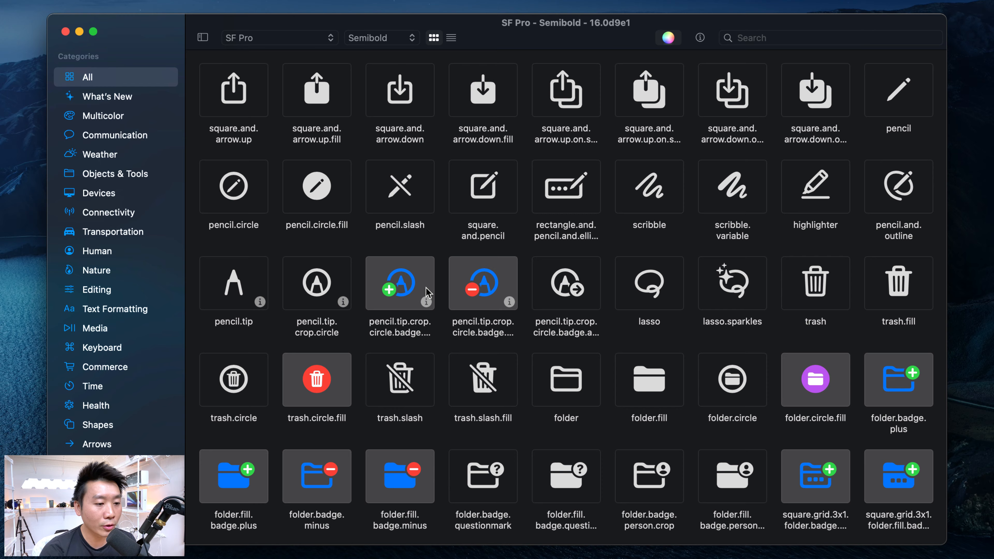
scroll(437, 289, down, 2)
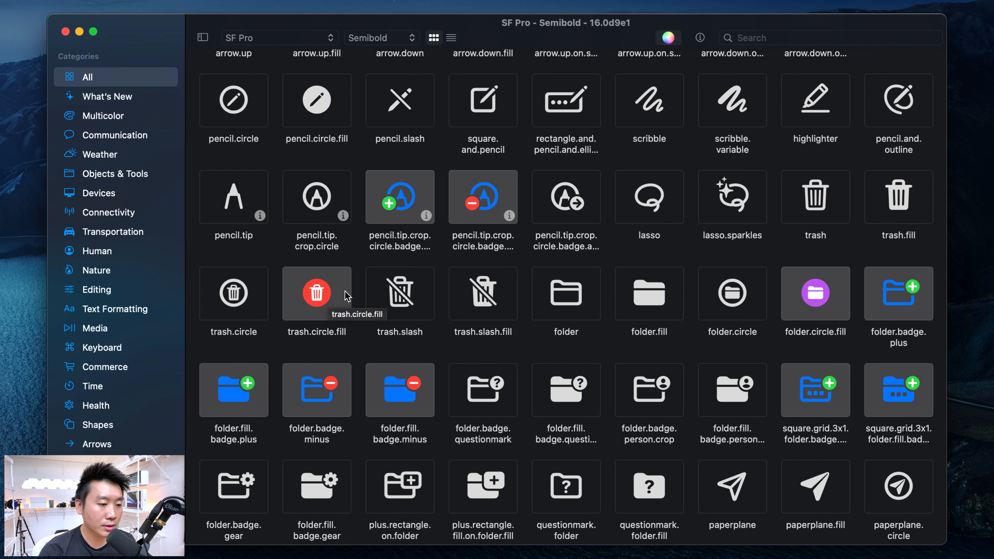
scroll(321, 298, down, 1)
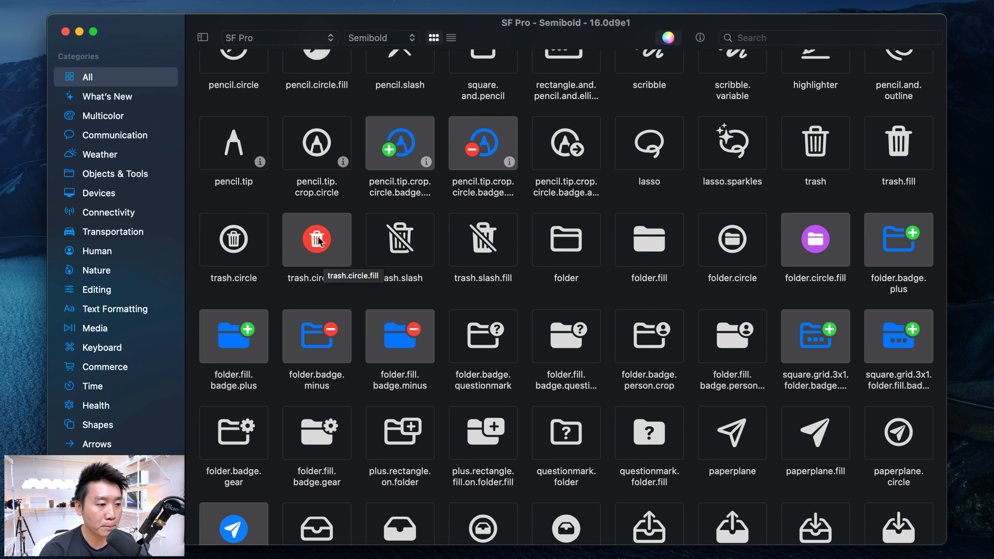
- Inspect individual symbols by selecting trash.circle, folder.fill.badge.plus, the blue grid folder with a plus badge, and externaldrive.badge.plus
click(220, 263)
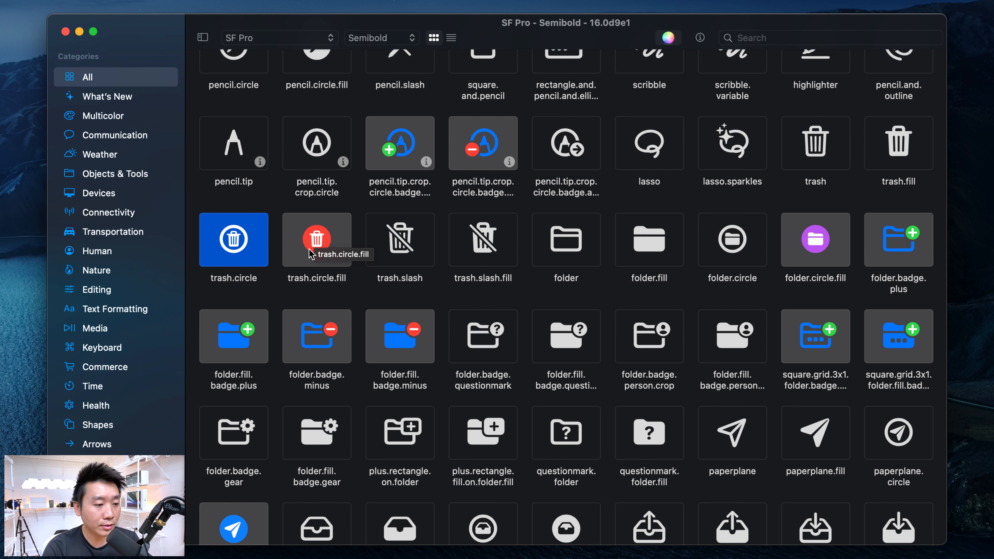
click(252, 358)
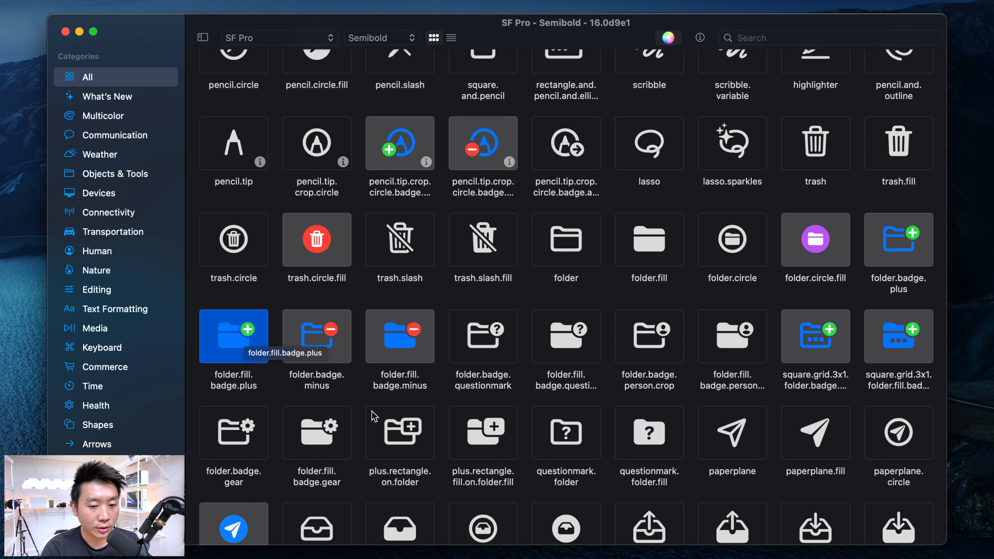
click(801, 376)
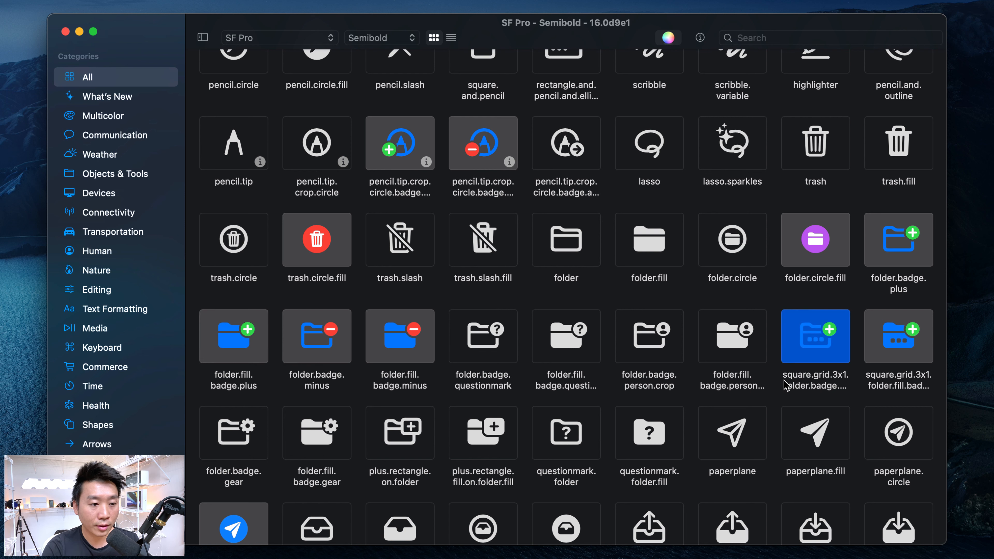
scroll(786, 386, down, 5)
click(724, 397)
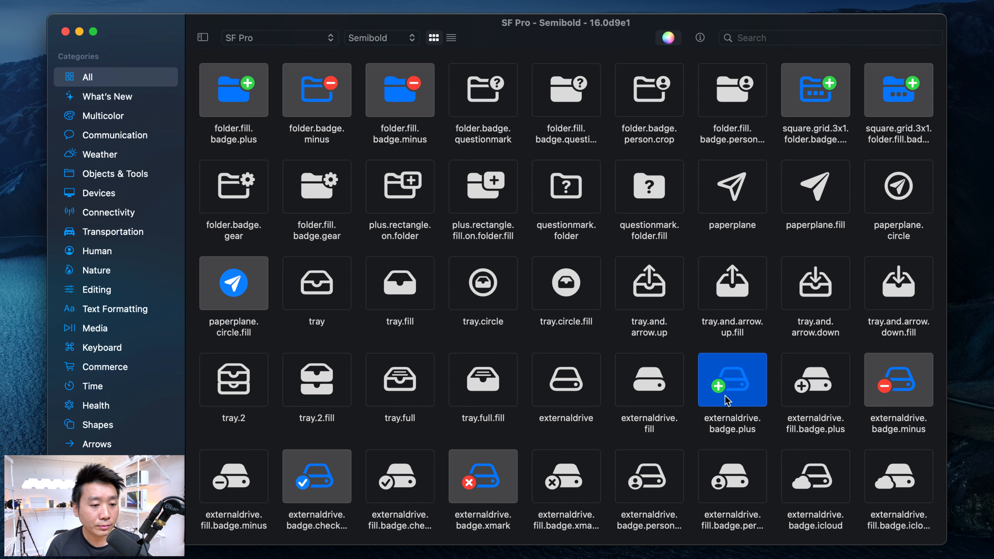
scroll(638, 383, up, 5)
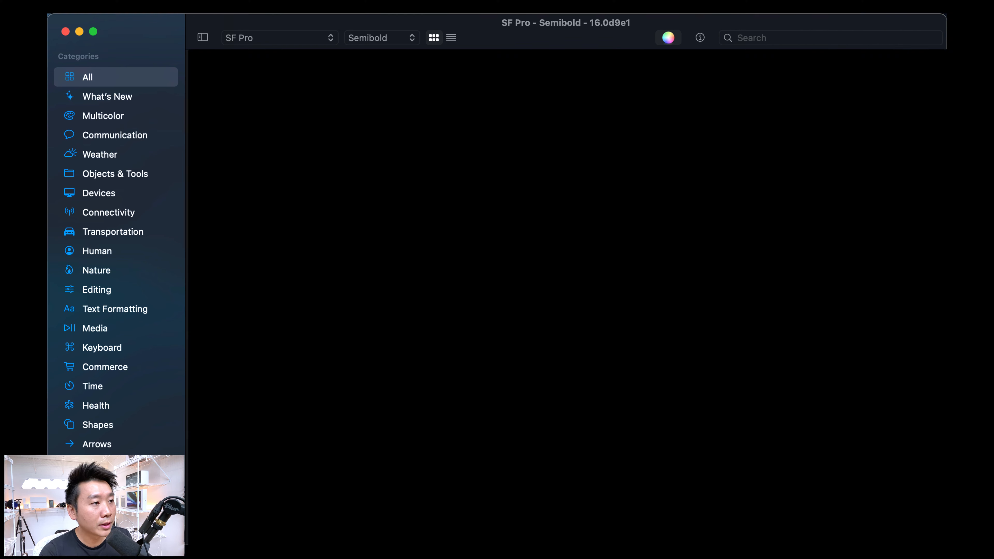
- Check the SF Symbols app's commands for a preferences entry, and switch to Music to open its Preferences
click(52, 0)
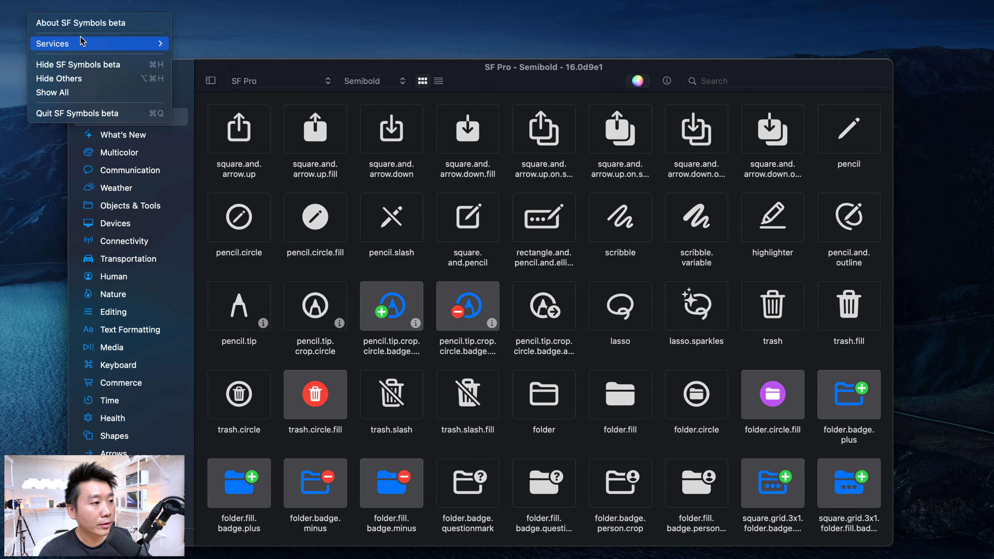
click(517, 234)
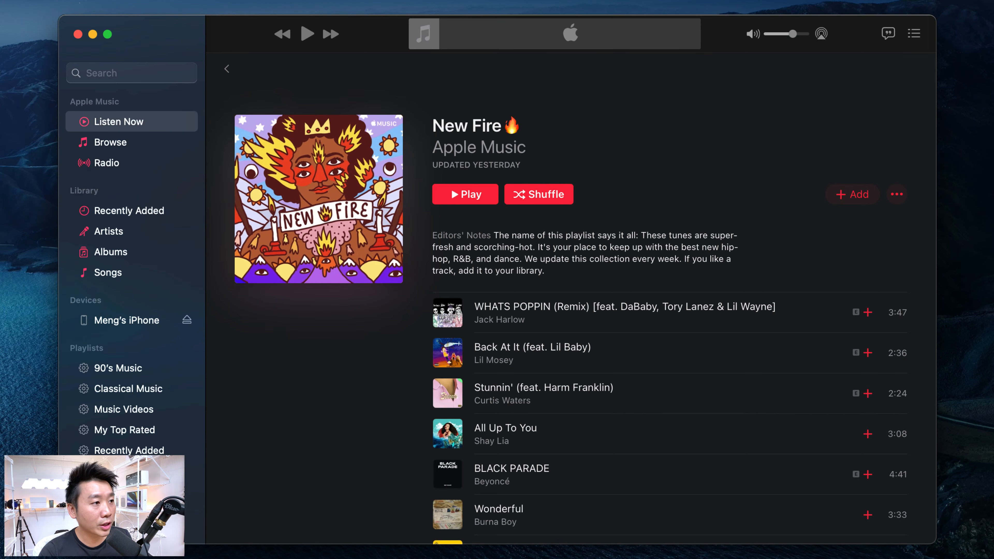
click(53, 10)
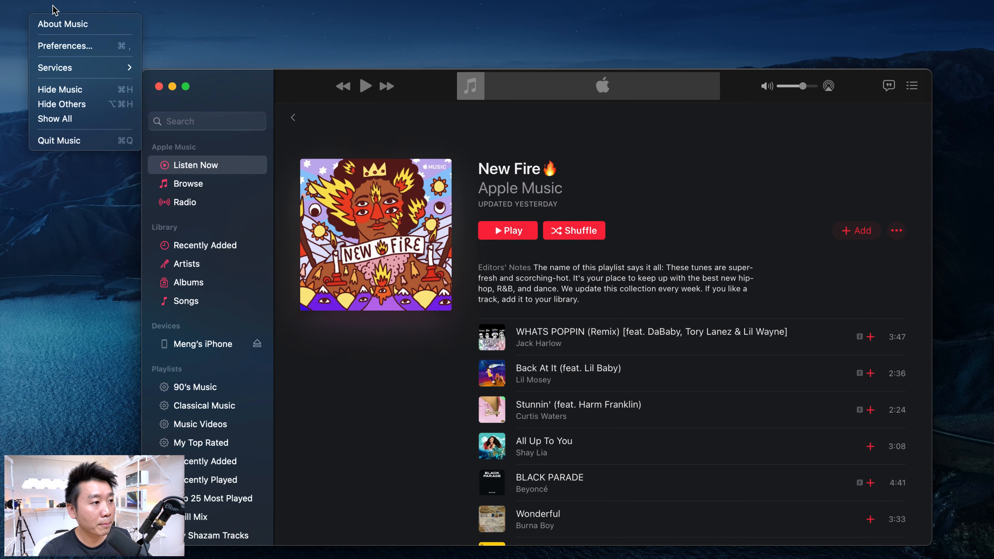
click(66, 46)
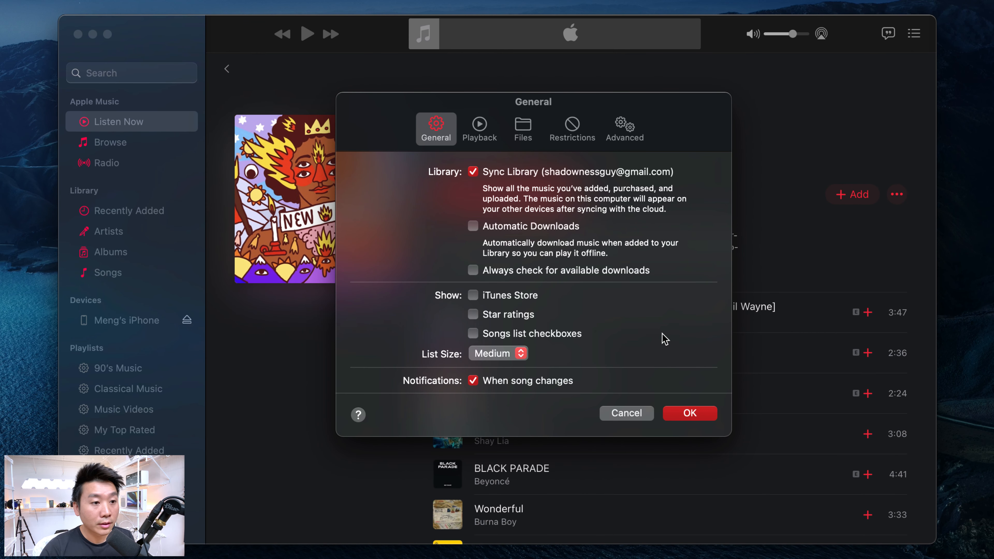
- Look through the Playback, General, Files and Advanced panes of Music's preferences to see how their icons are used
click(475, 139)
click(439, 134)
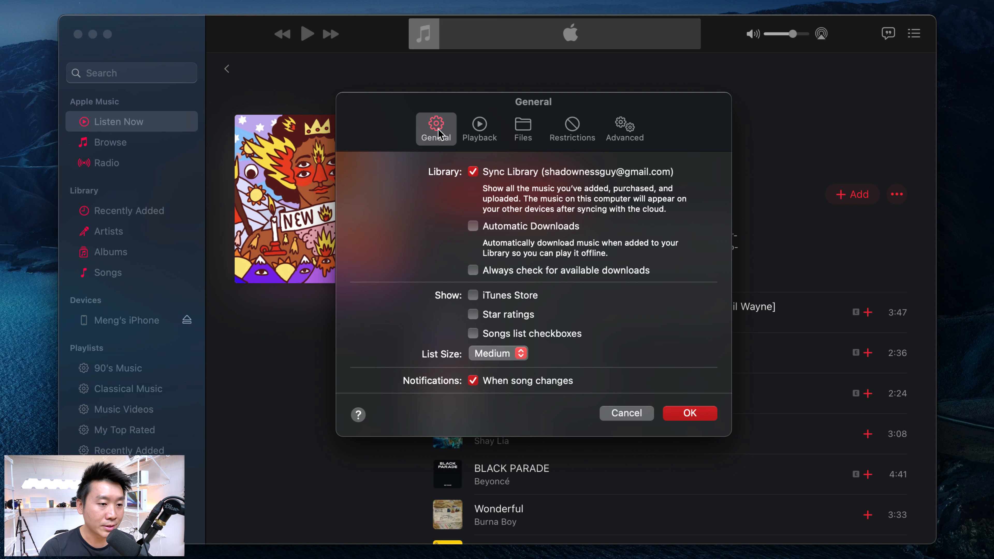
click(480, 128)
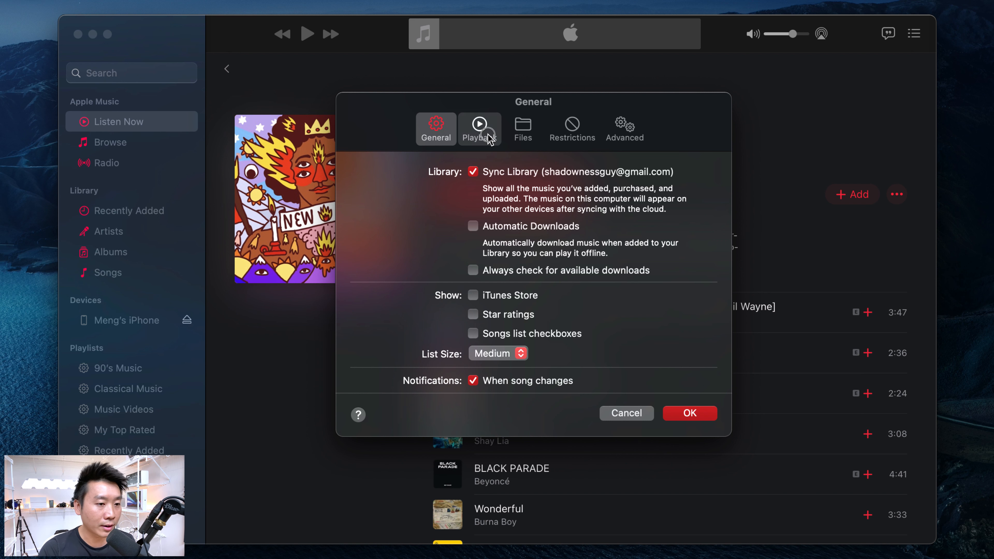
click(517, 135)
click(636, 137)
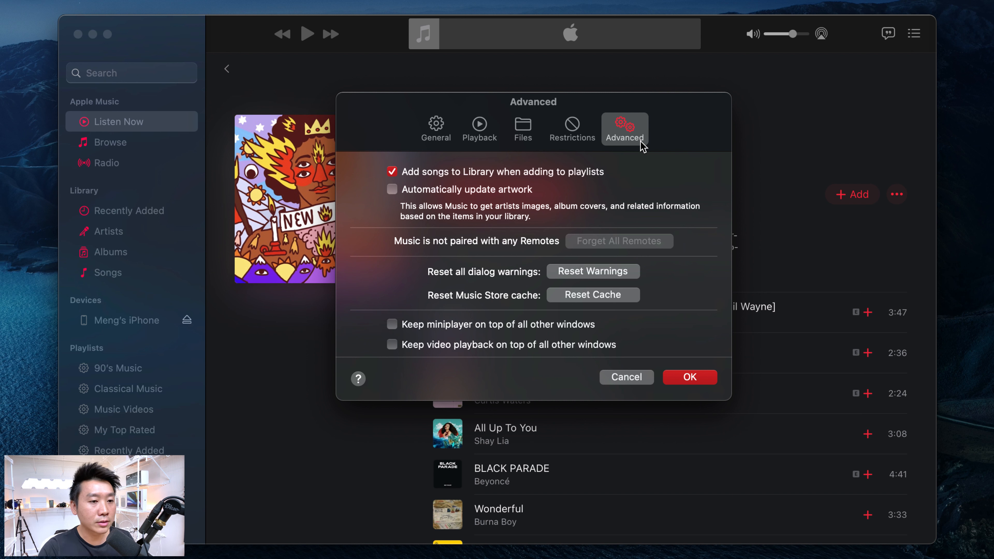
- Compare the Restrictions and Advanced panes and their highlighted icons, and close Music's preferences
click(575, 131)
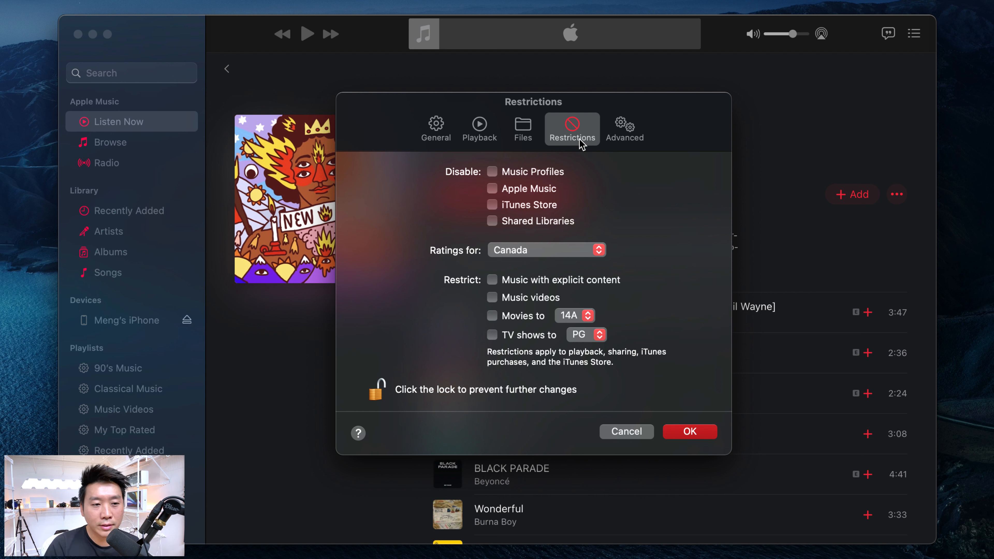
click(613, 139)
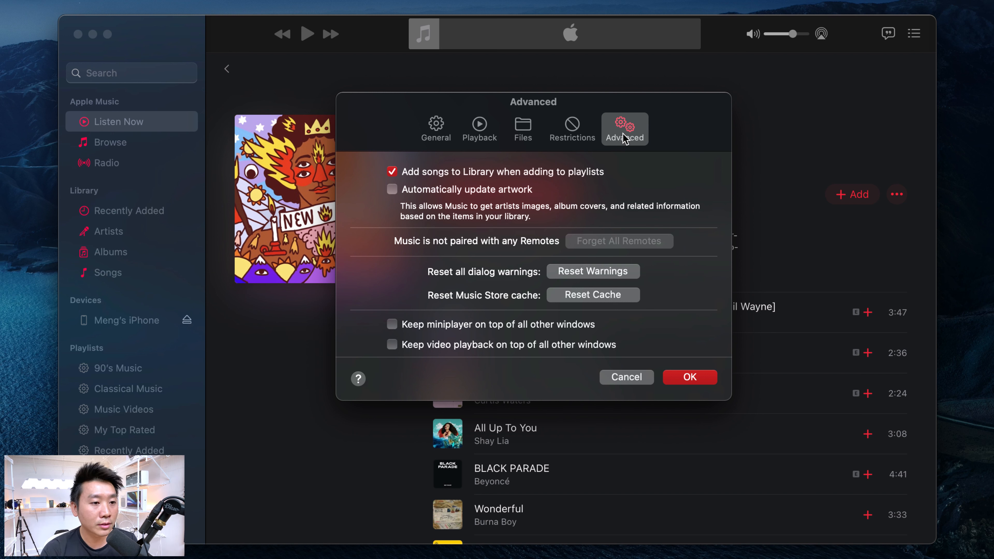
click(586, 141)
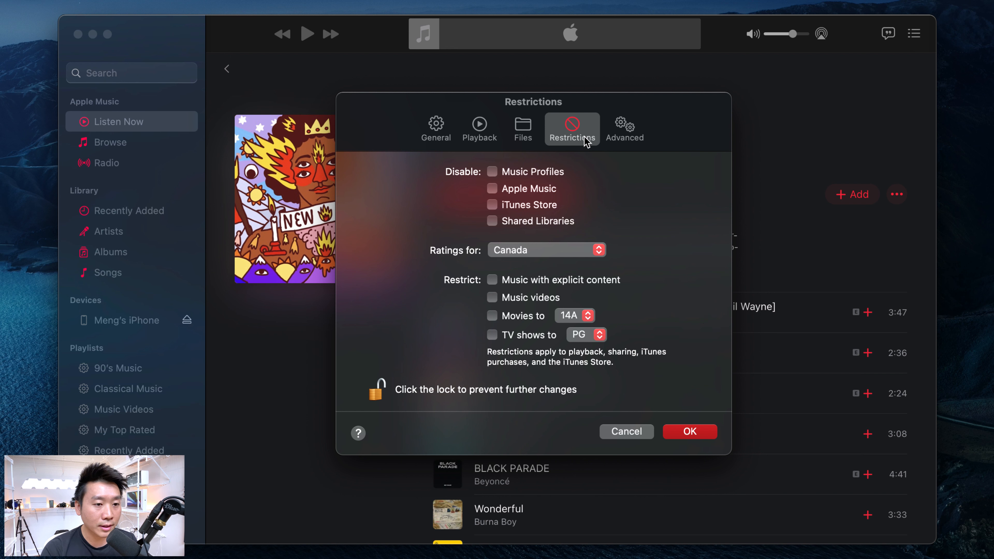
click(624, 141)
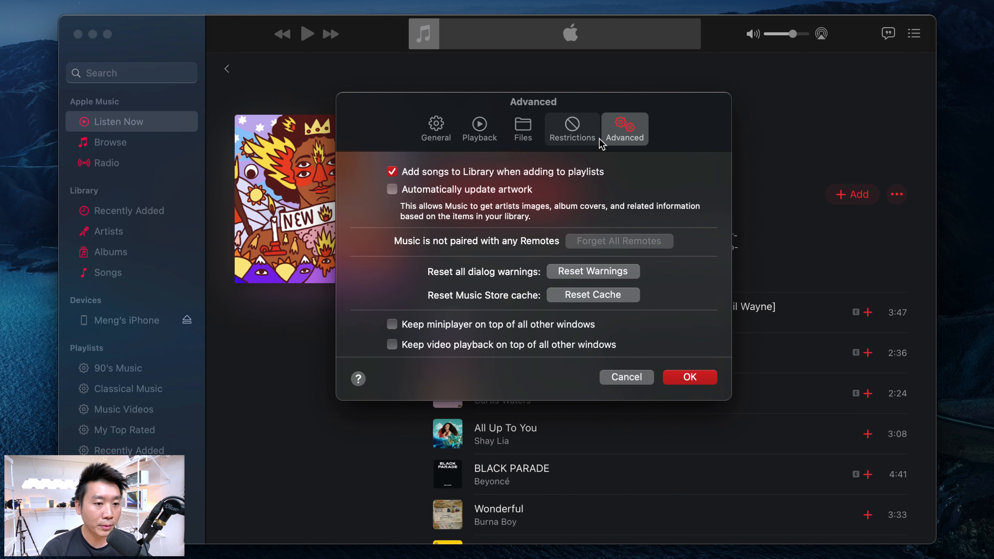
click(686, 382)
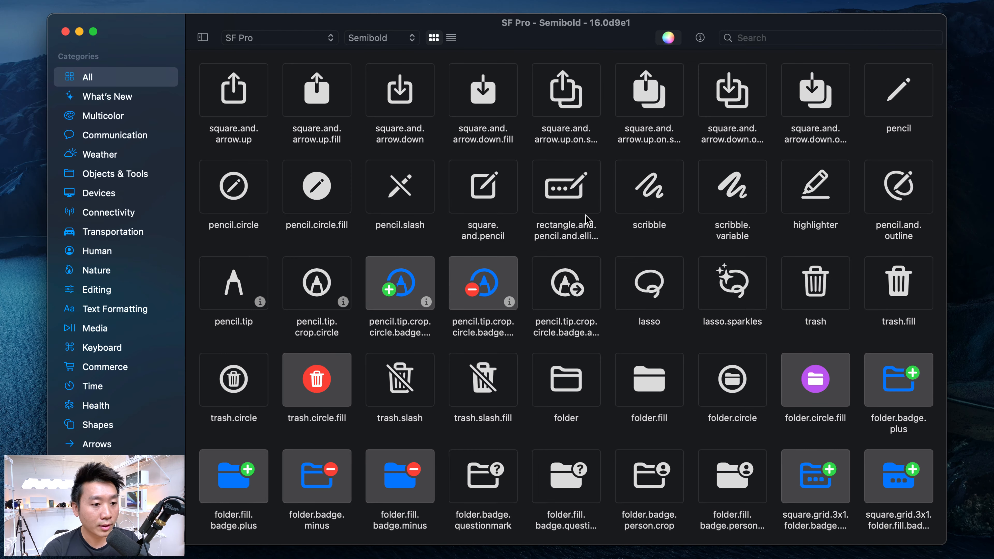
- Switch to Figma and select the Account screen in the iOS App frame to examine its Billing, Account Settings, Discounts and Log out icons
click(583, 214)
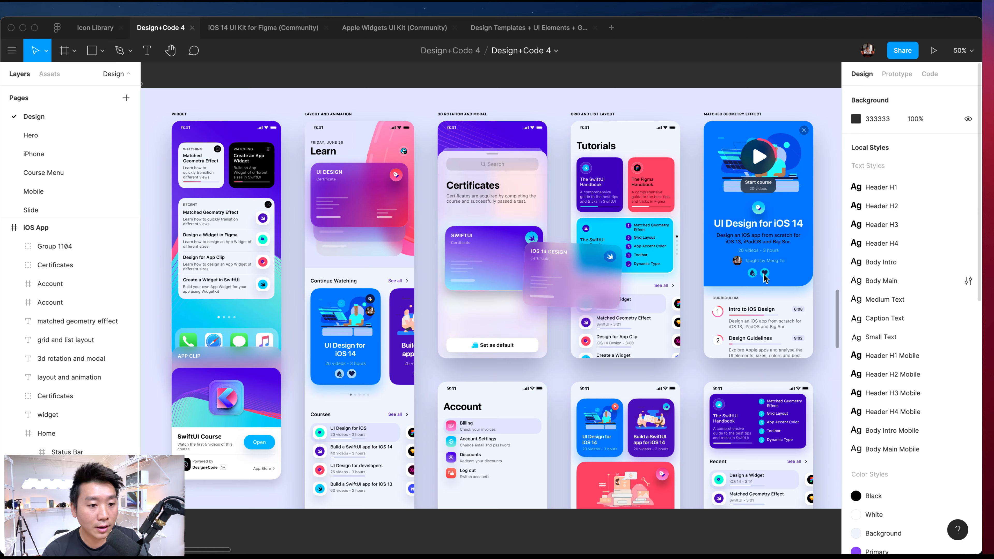
scroll(582, 270, right, 2)
scroll(582, 269, right, 1)
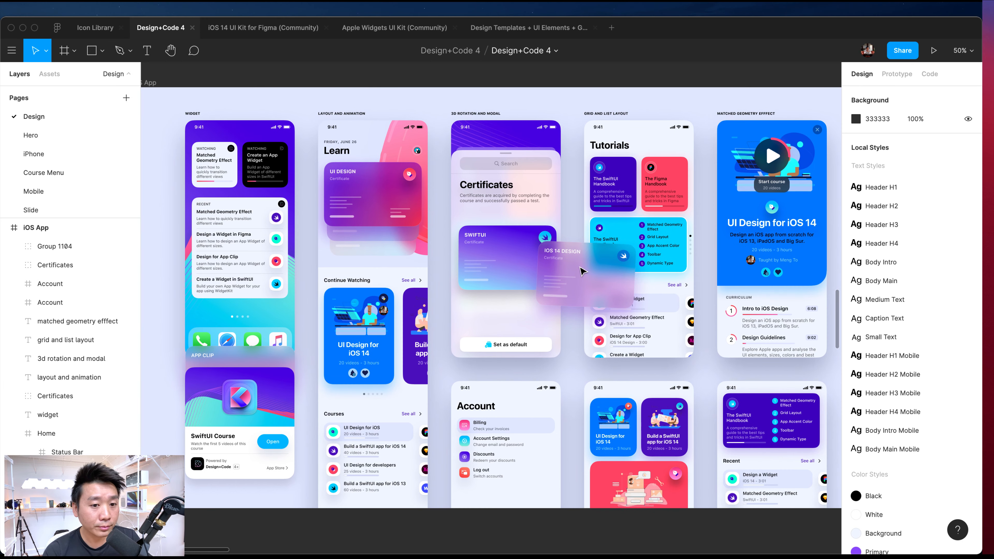
click(425, 417)
key(shift+2)
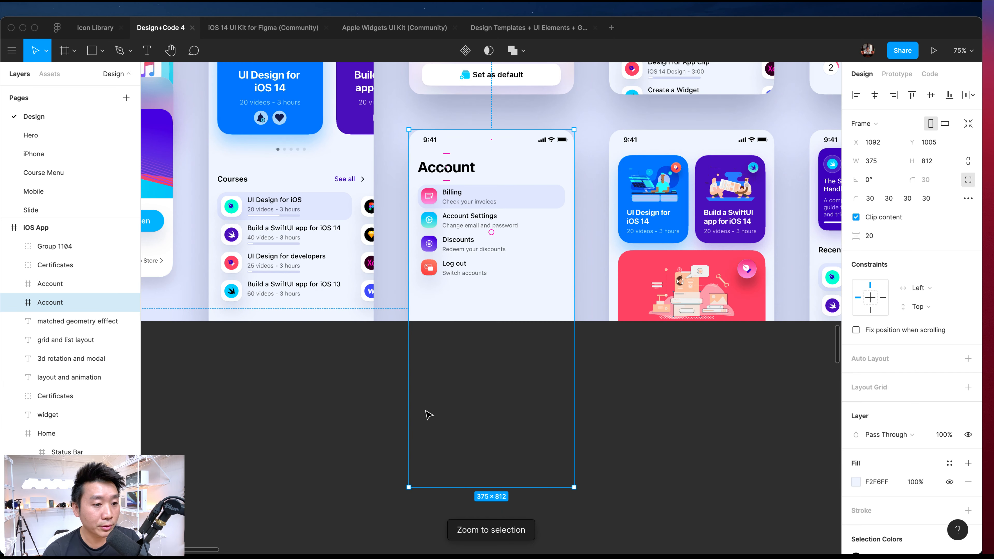
scroll(428, 414, up, 3)
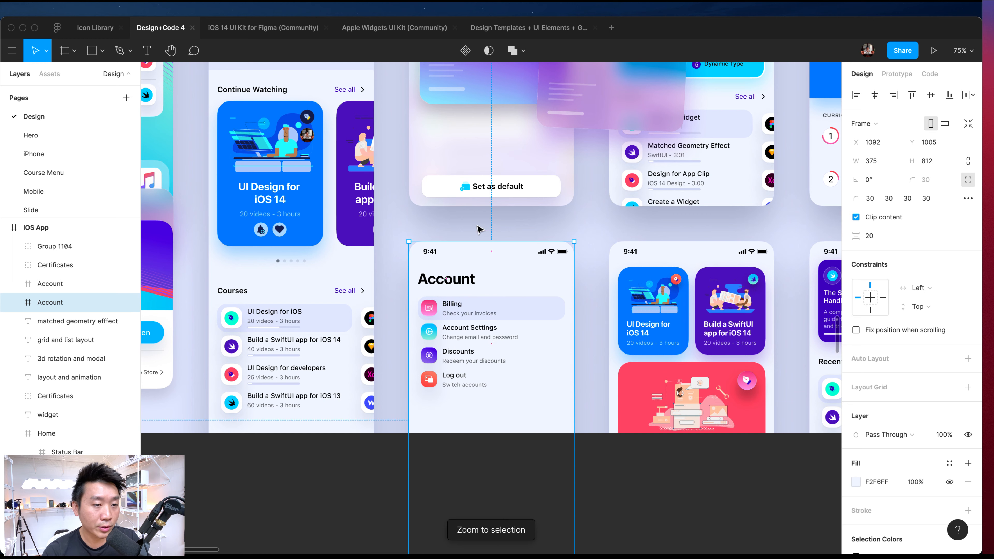
- Select the Set as default button label on the Certificates screen and examine its icon and text up close
super+click(474, 181)
scroll(541, 227, right, 1)
key(shift+2)
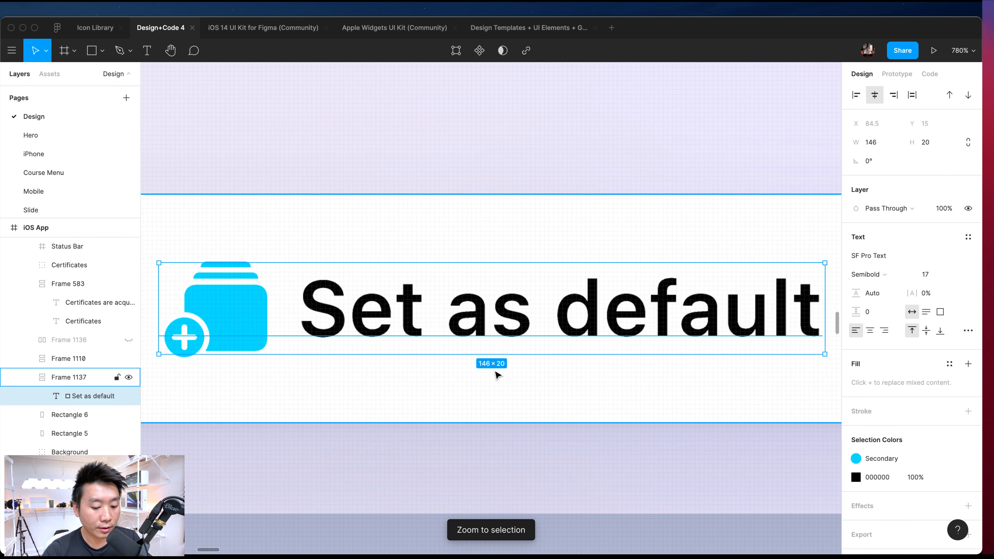
key(minus)
click(512, 473)
click(376, 317)
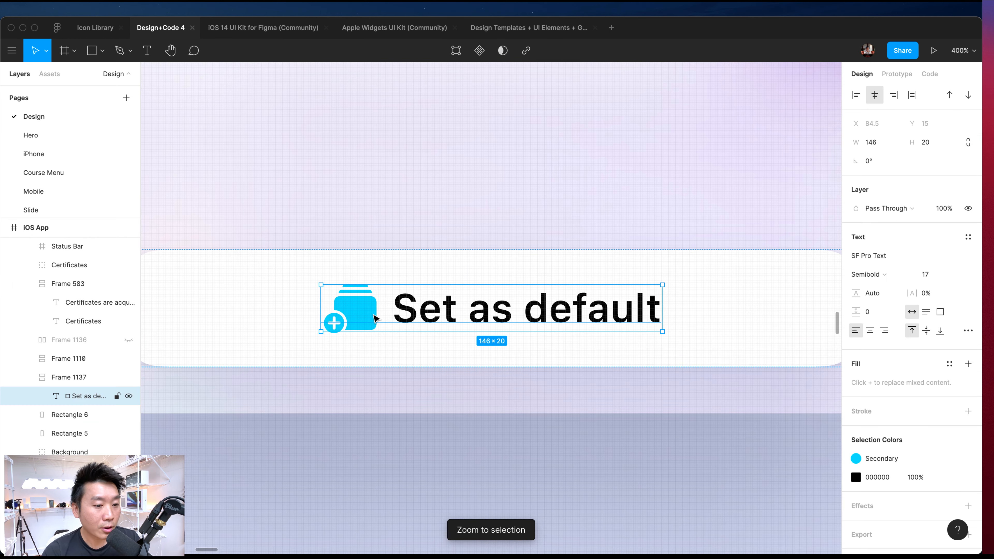
- Enter the Set as default text and highlight only its leading icon glyph to check its separate fill colour
double_click(436, 319)
click(486, 315)
triple_click(484, 315)
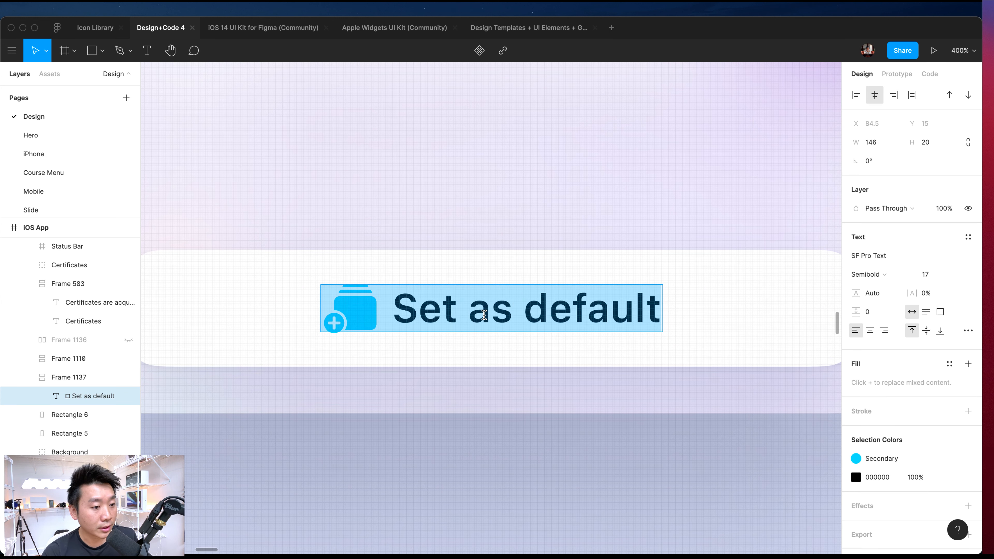
click(323, 311)
key(shift+Right)
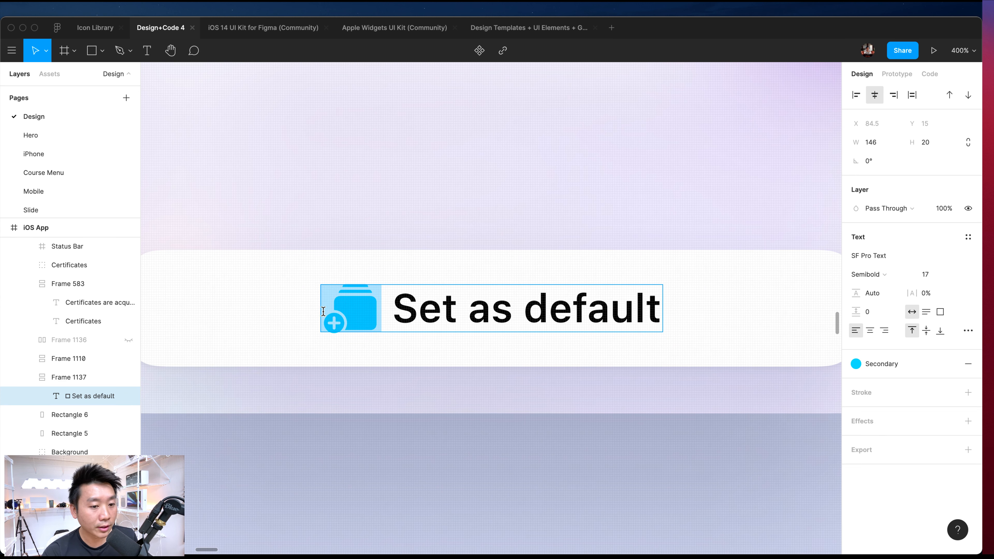
key(Escape)
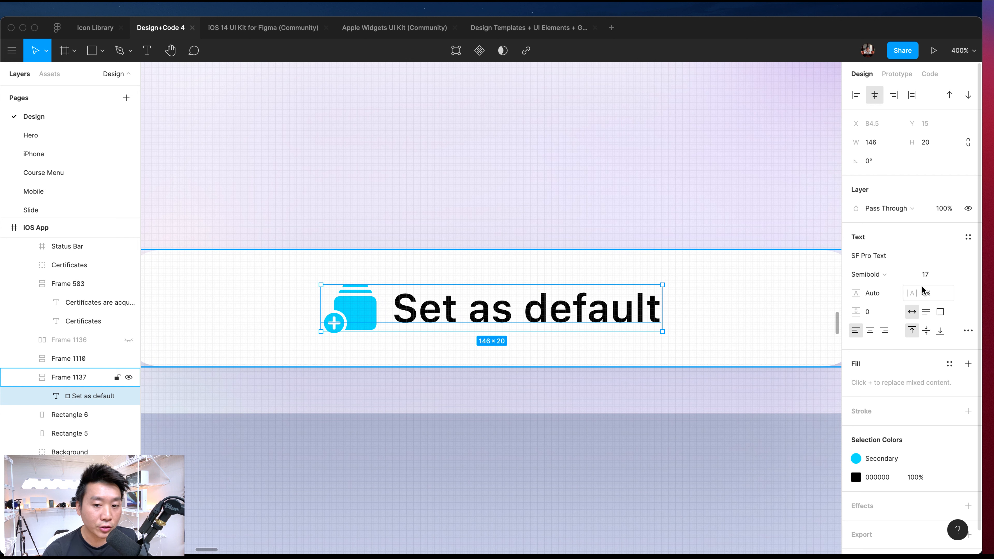
- Try a font size of 30 on the Set as default label to scale the icon with the text
click(932, 274)
text(3)
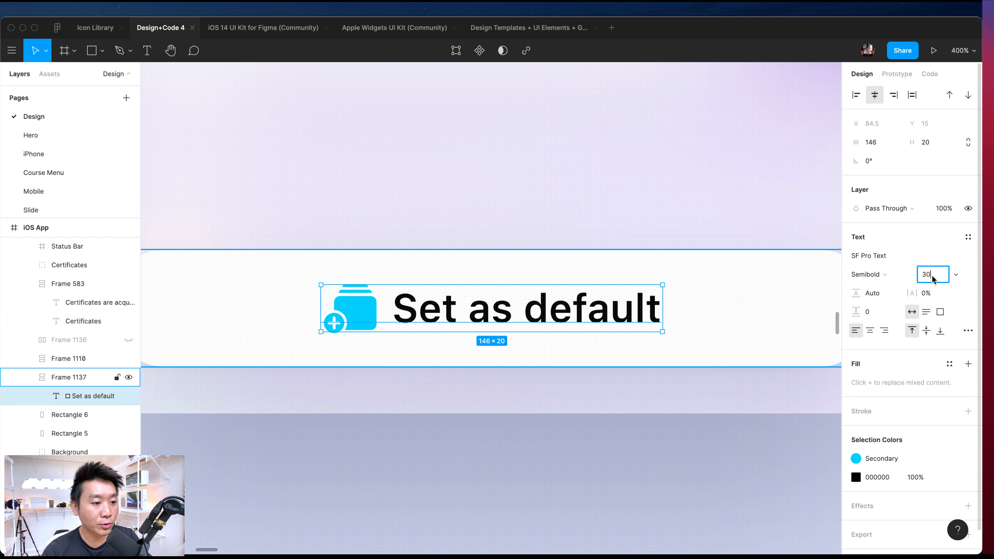
text(0)
key(Return)
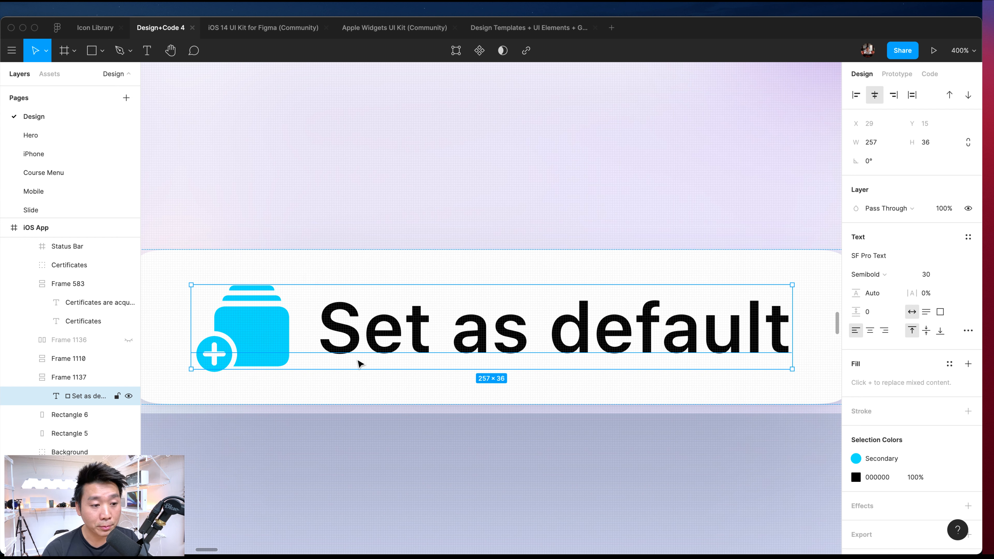
scroll(554, 453, down, 5)
click(570, 466)
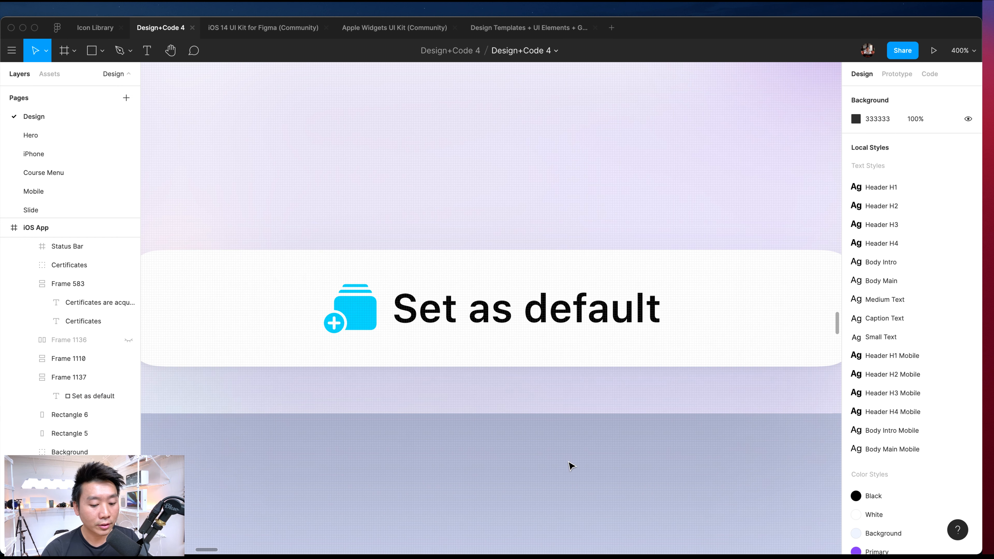
scroll(571, 466, down, 3)
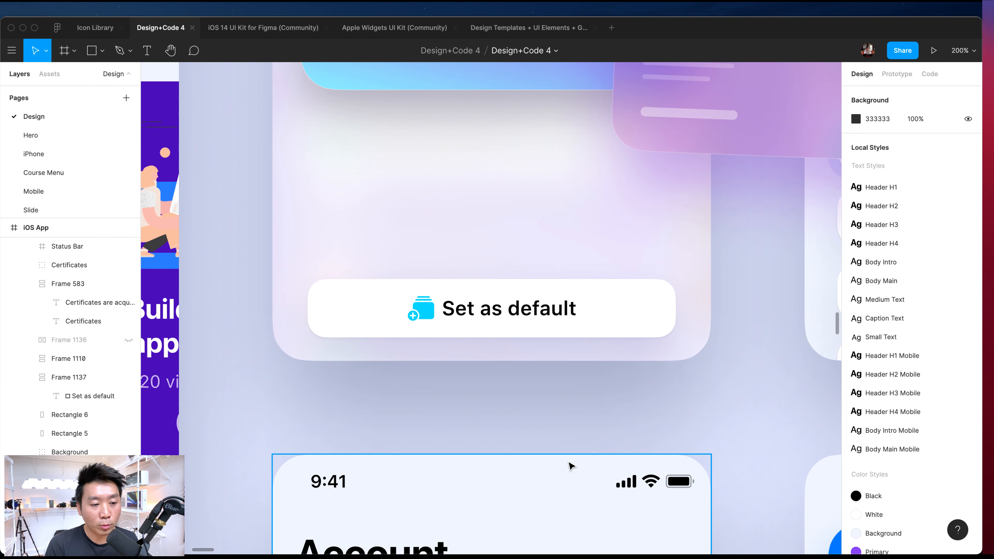
- Reselect the Set as default label to inspect its inline icon, and compare it with the Learn and Widget screens
double_click(511, 309)
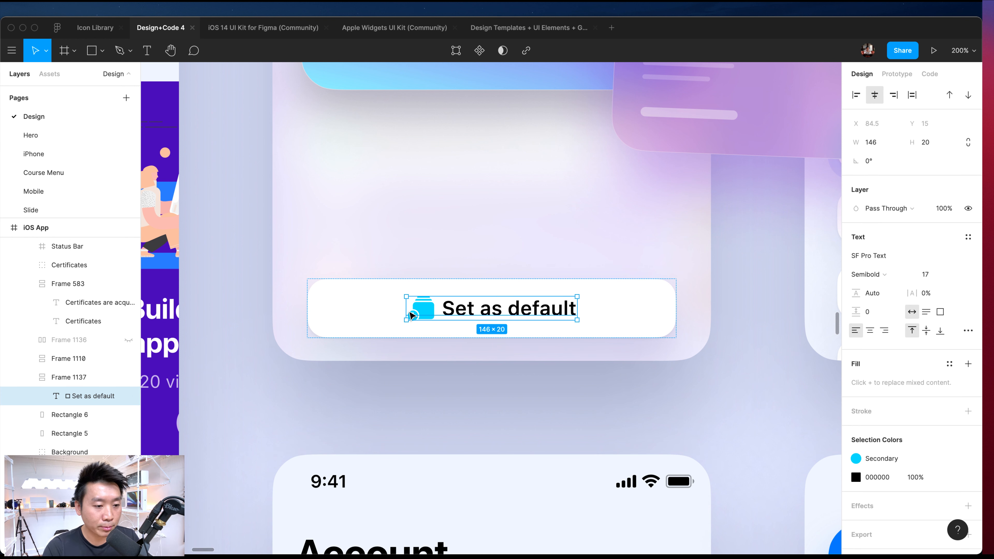
scroll(560, 317, up, 10)
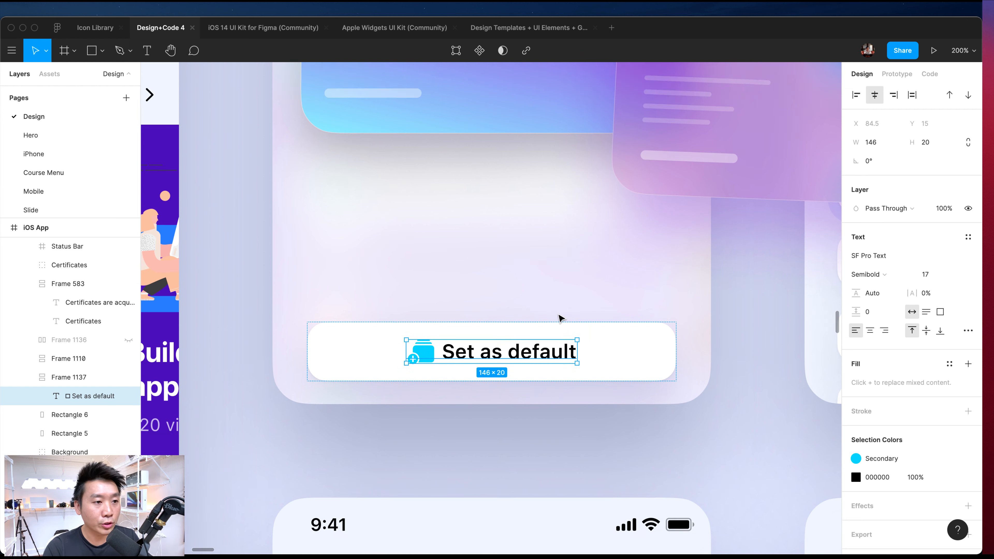
scroll(559, 318, left, 6)
scroll(564, 316, left, 5)
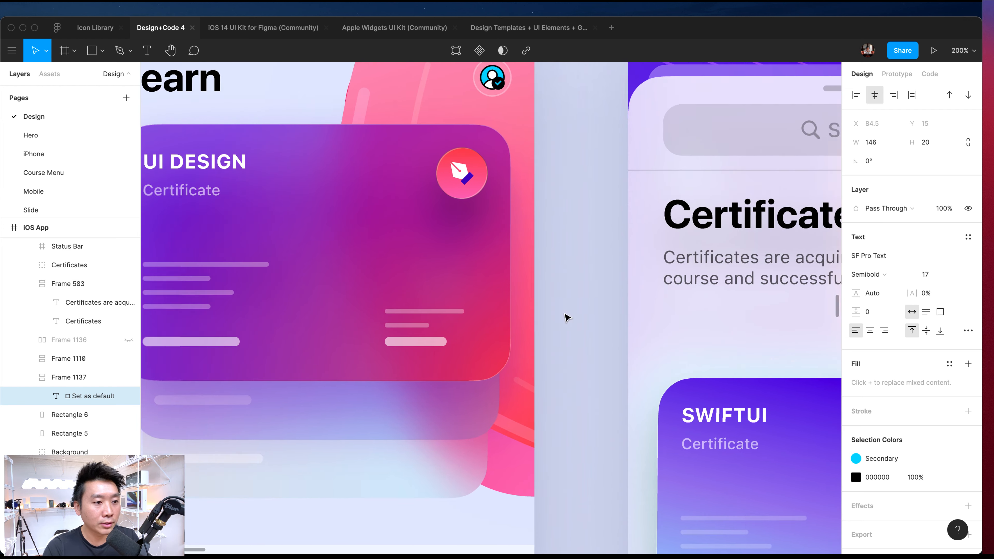
scroll(563, 316, down, 10)
scroll(582, 318, left, 2)
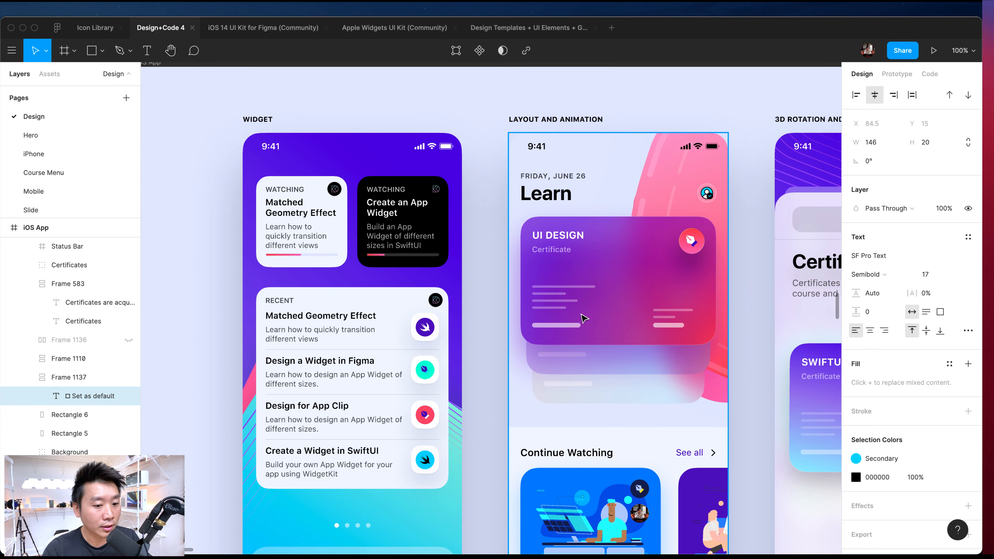
- Try a font size of 30 on the "UI Design for iOS" title in the Courses list, and undo it
scroll(583, 318, down, 14)
scroll(582, 318, right, 3)
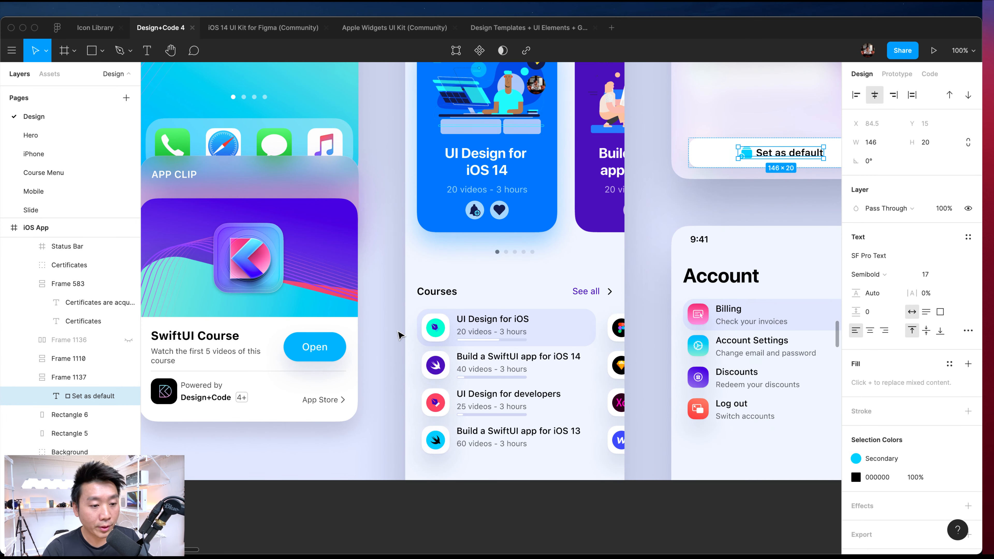
scroll(403, 336, up, 5)
click(477, 333)
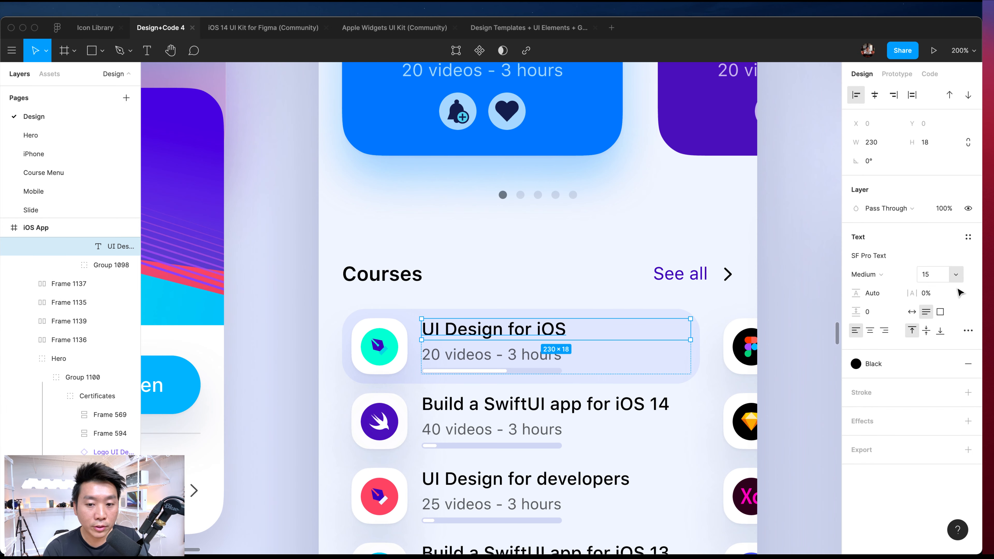
click(937, 279)
text(30)
key(Return)
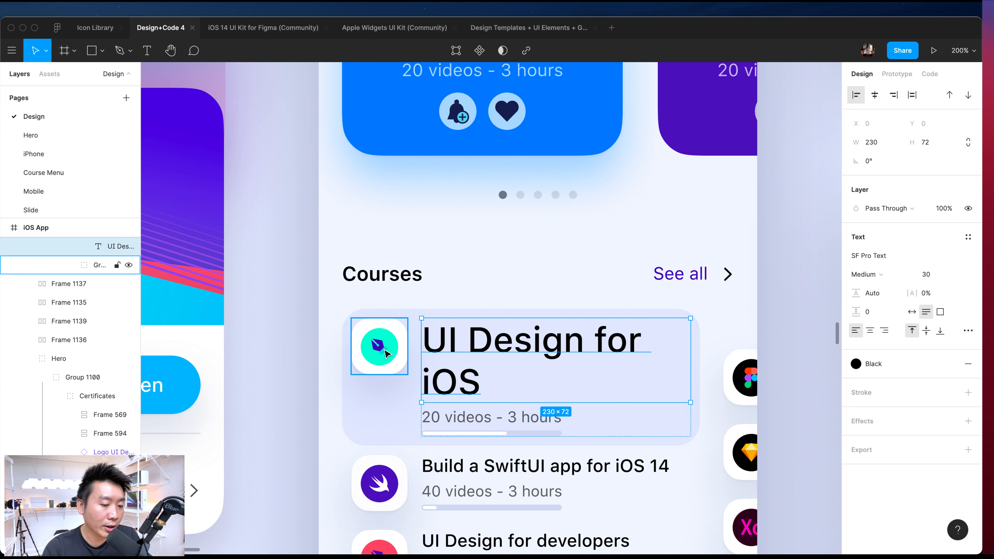
key(super+z)
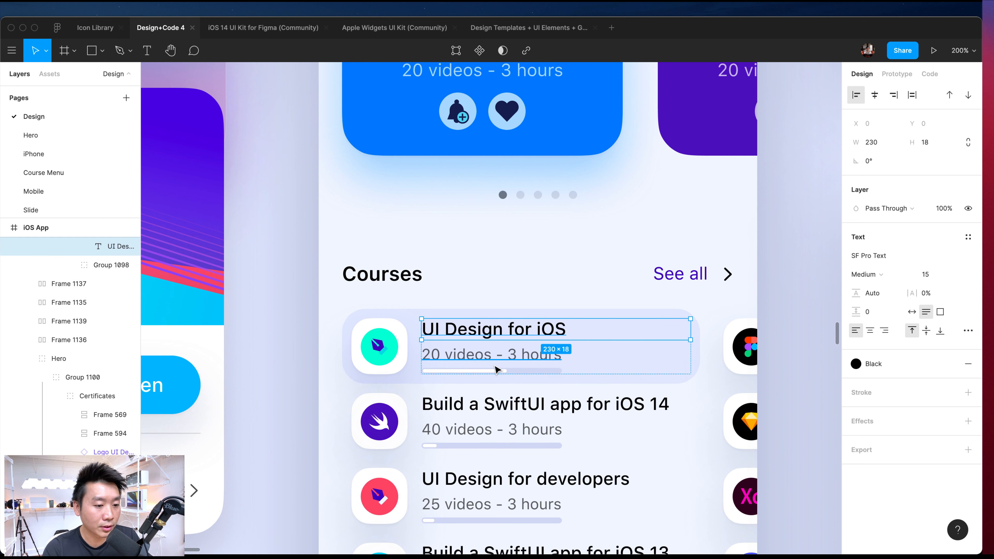
- Compare the Courses list and Account rows with the Set as default label on the Certificates screen, and clear the selection
scroll(484, 393, right, 1)
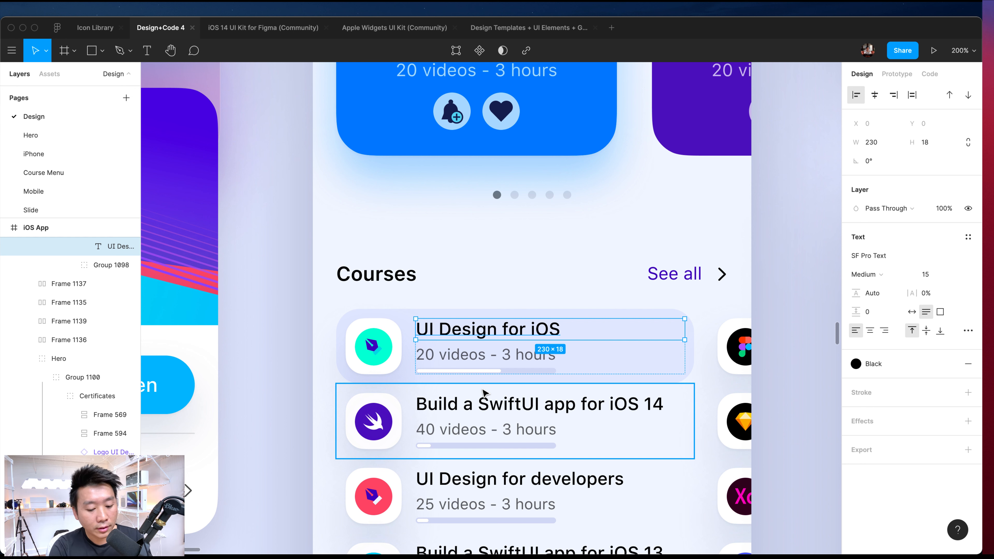
scroll(479, 393, down, 10)
scroll(477, 392, up, 8)
scroll(497, 382, right, 5)
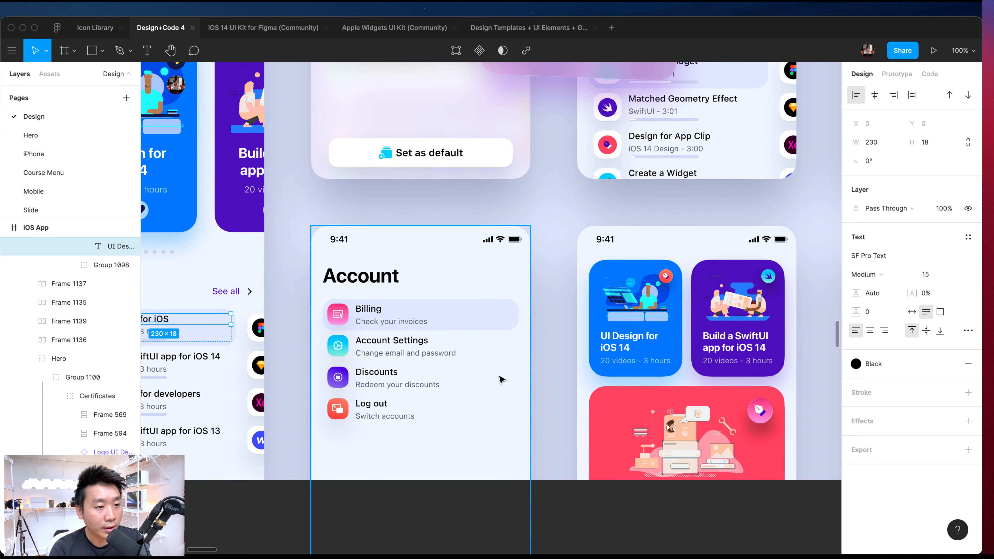
scroll(501, 379, up, 5)
click(429, 336)
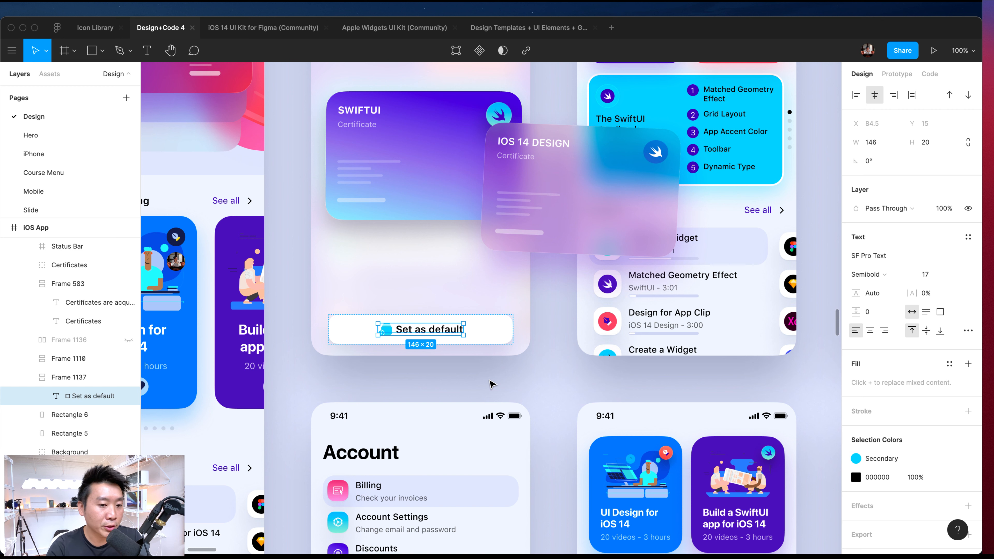
click(540, 383)
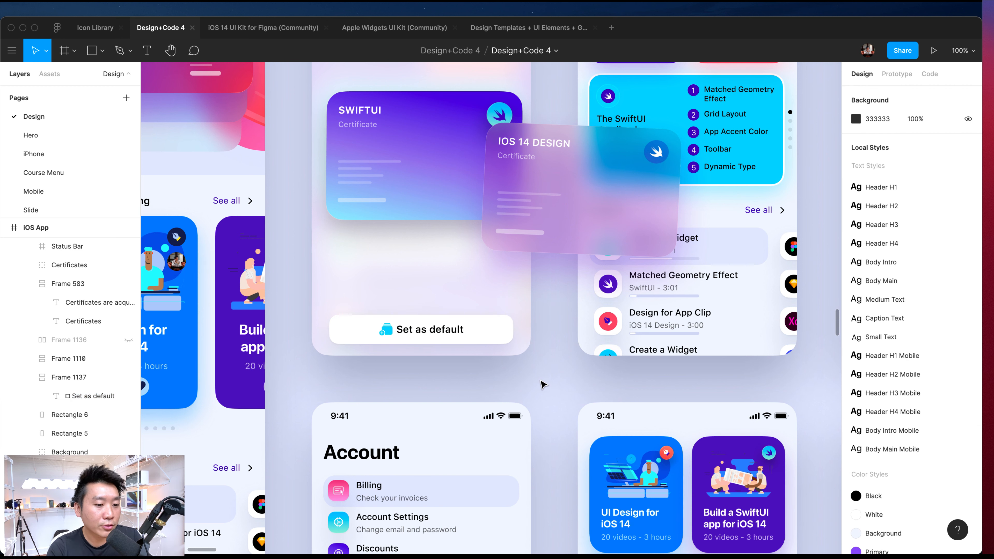
- Look over the Account, Widget, Learn, Certificates and course screens of the iOS App frame to review their icon use
scroll(542, 385, left, 3)
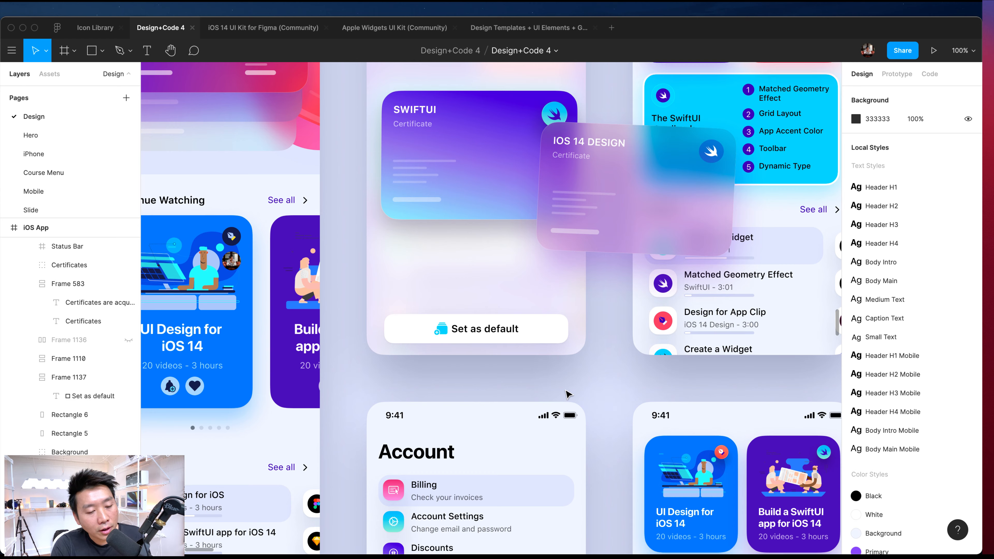
scroll(567, 395, down, 2)
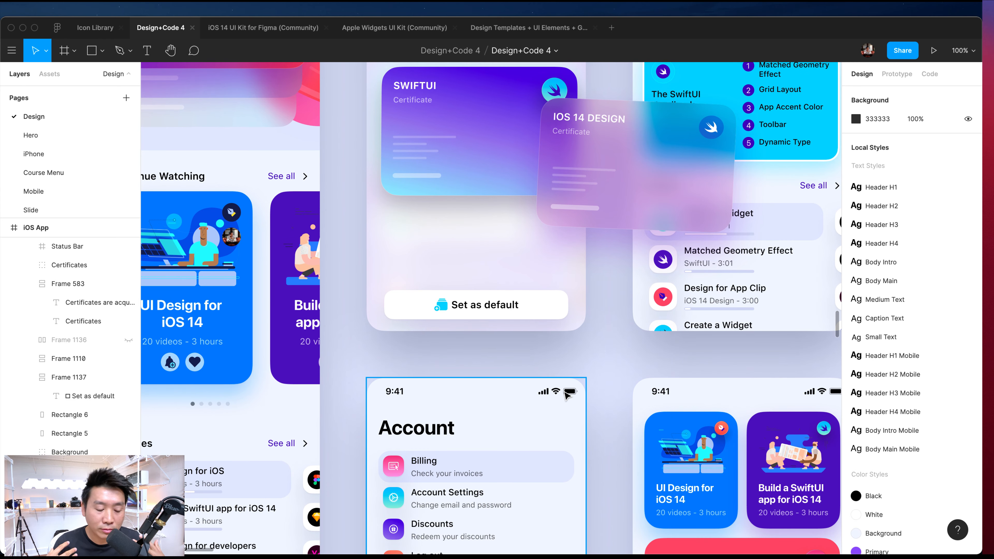
scroll(568, 395, down, 10)
scroll(567, 395, left, 5)
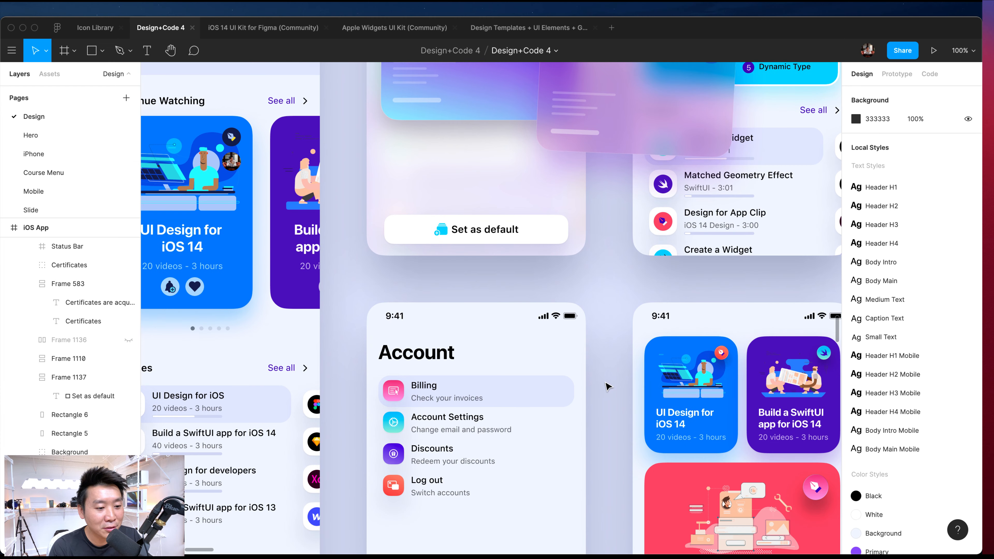
scroll(607, 386, left, 20)
scroll(608, 387, up, 20)
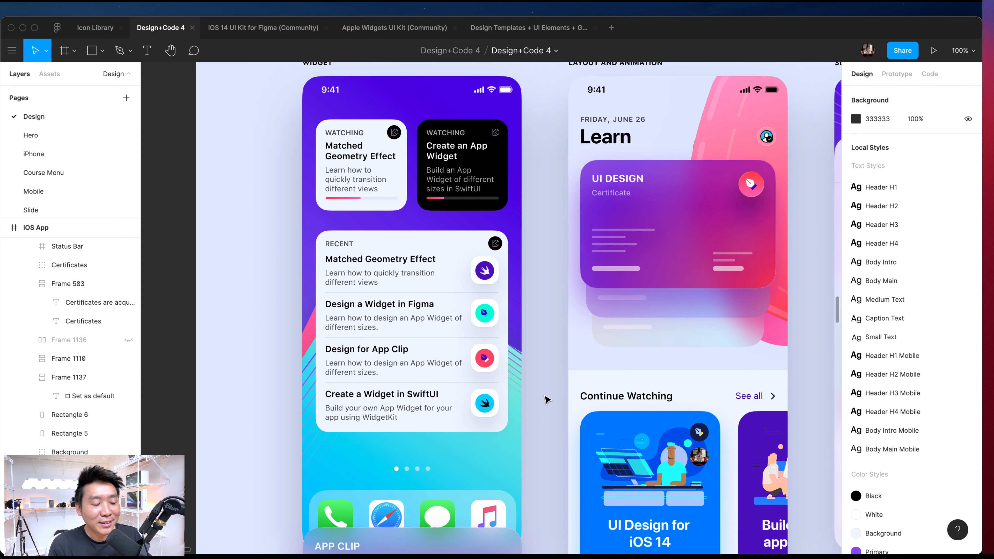
scroll(545, 402, right, 2)
scroll(545, 401, up, 1)
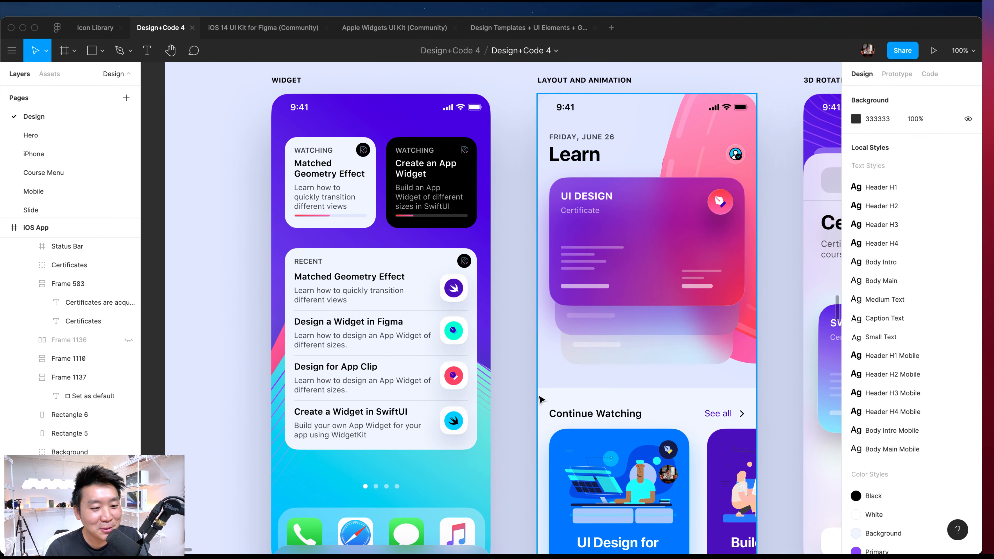
scroll(540, 400, down, 5)
scroll(544, 397, right, 12)
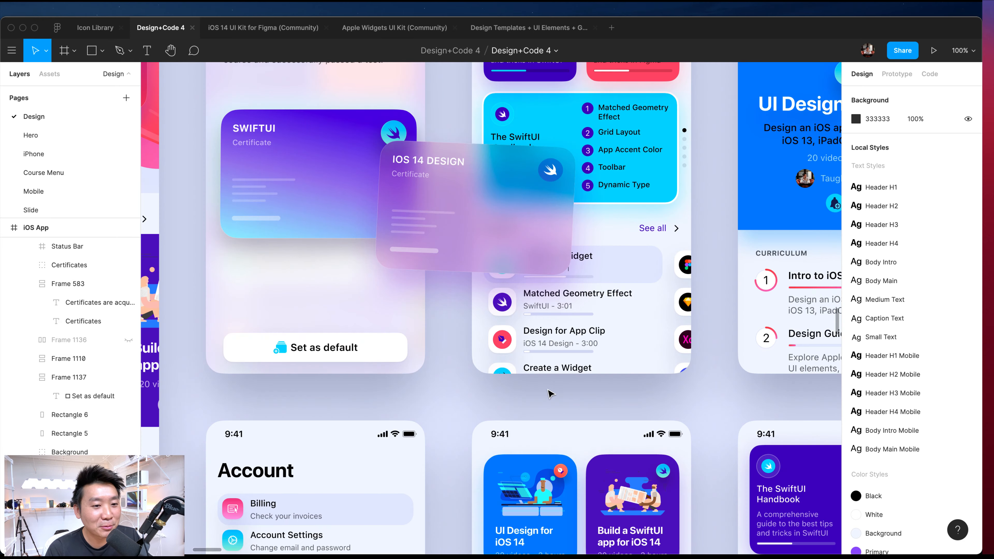
scroll(550, 393, up, 6)
scroll(550, 393, right, 3)
scroll(549, 393, down, 8)
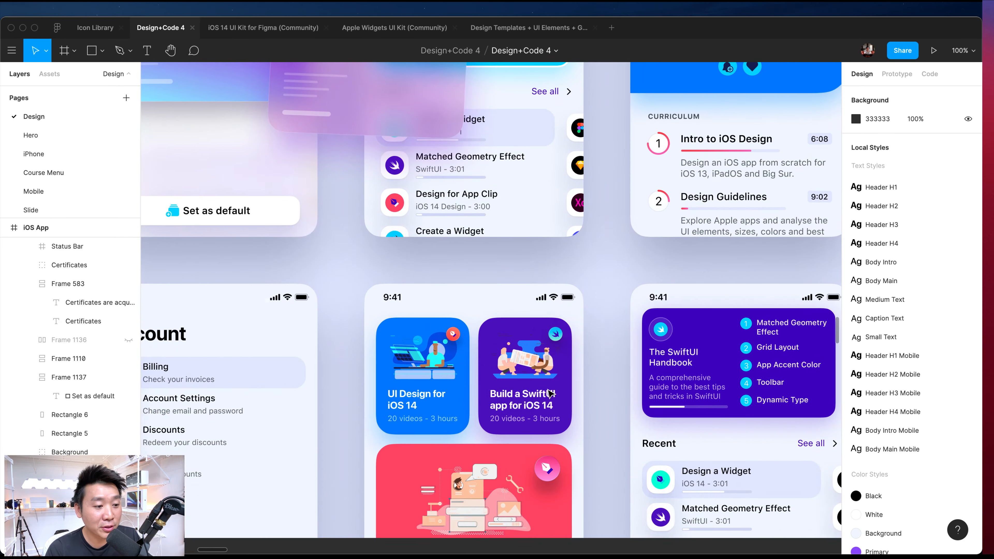
- Examine the round pen logo on the "UI Design for iOS 14" course card and the screen containing it
scroll(550, 393, left, 5)
scroll(560, 401, right, 4)
scroll(510, 376, up, 5)
click(485, 334)
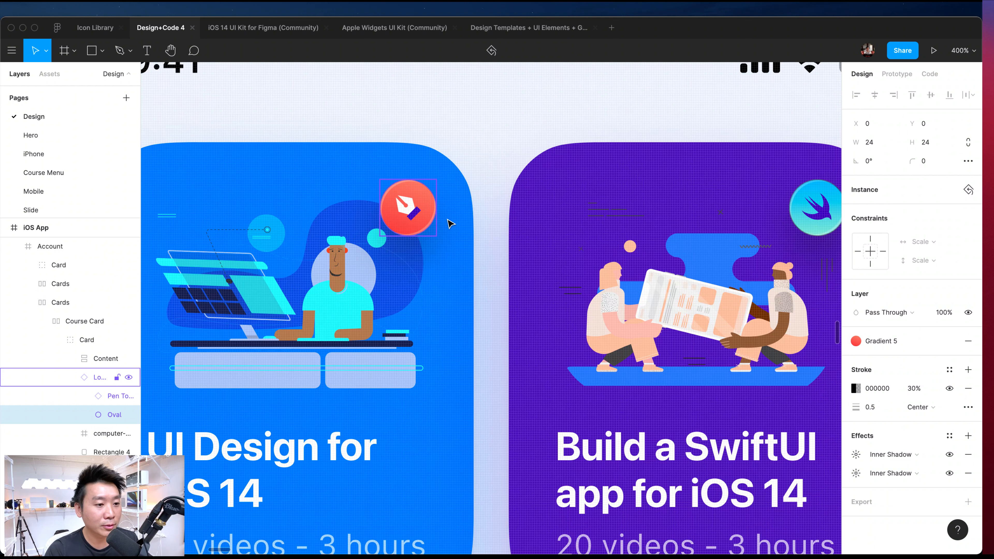
click(494, 249)
scroll(493, 248, left, 3)
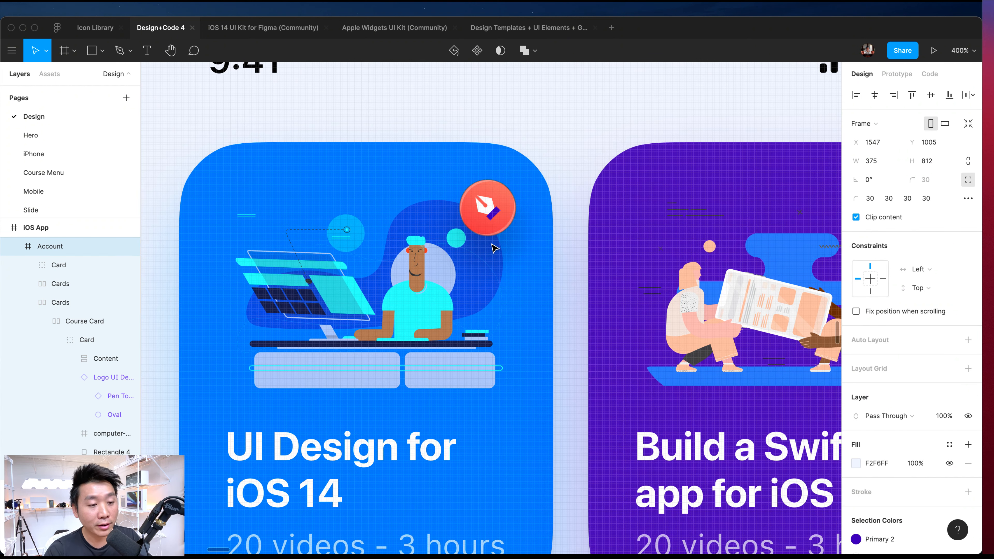
key(super+minus)
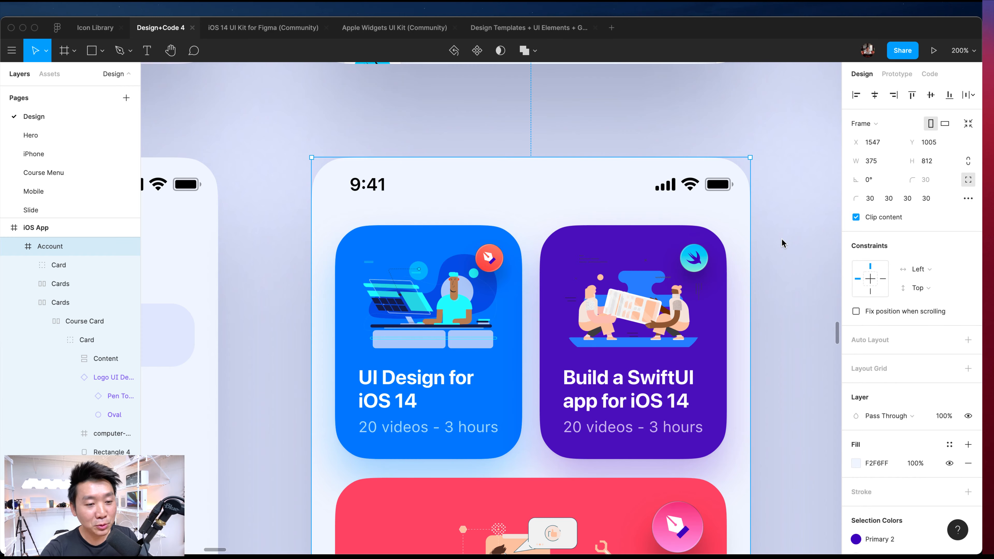
key(super+minus)
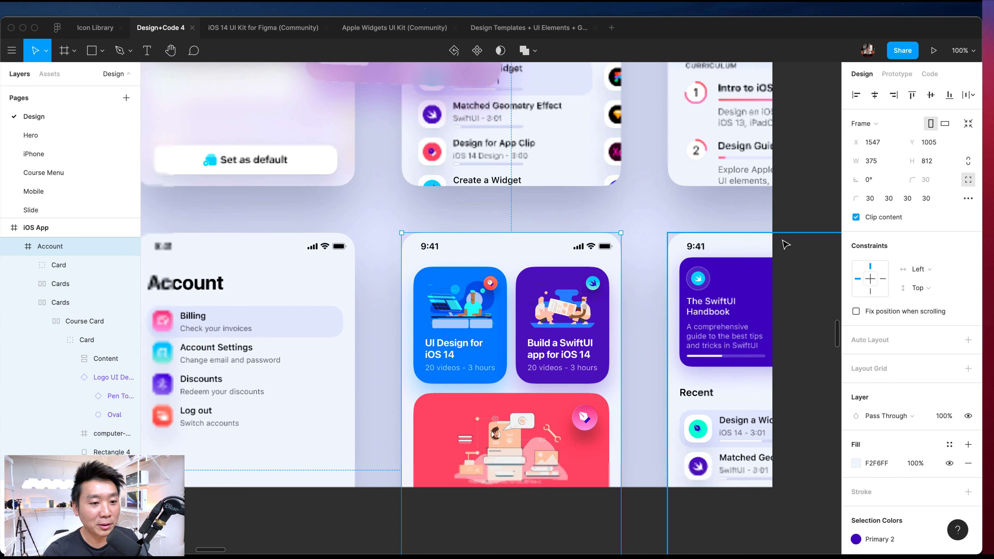
- Clear the selection and review the full set of iOS App screens from Learn to Matched Geometry Effect
click(618, 199)
scroll(618, 199, up, 10)
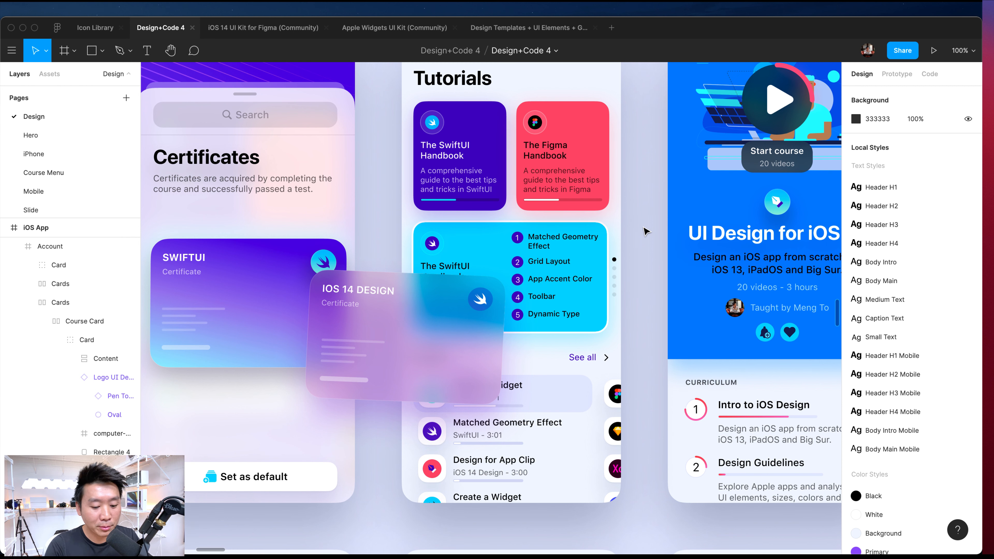
key(super+minus)
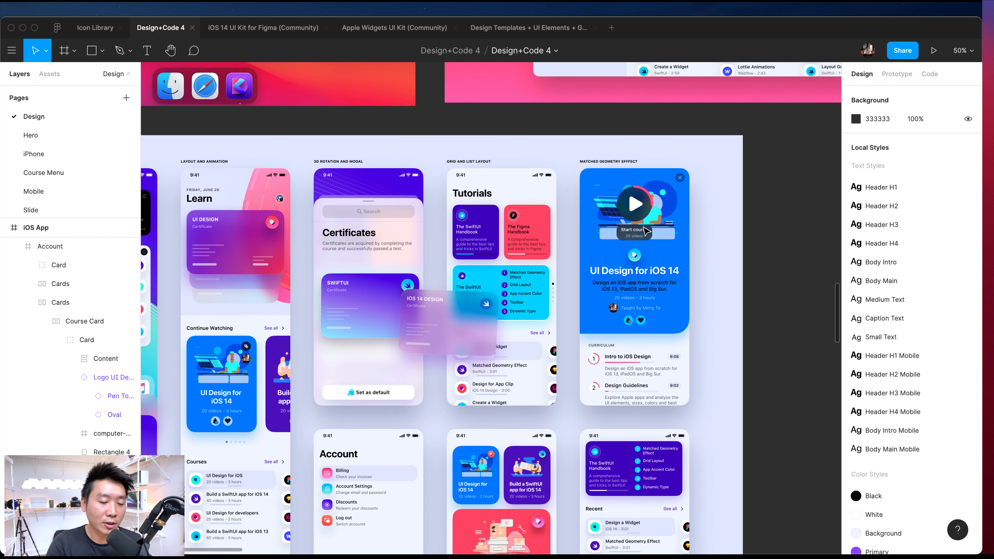
scroll(645, 231, down, 3)
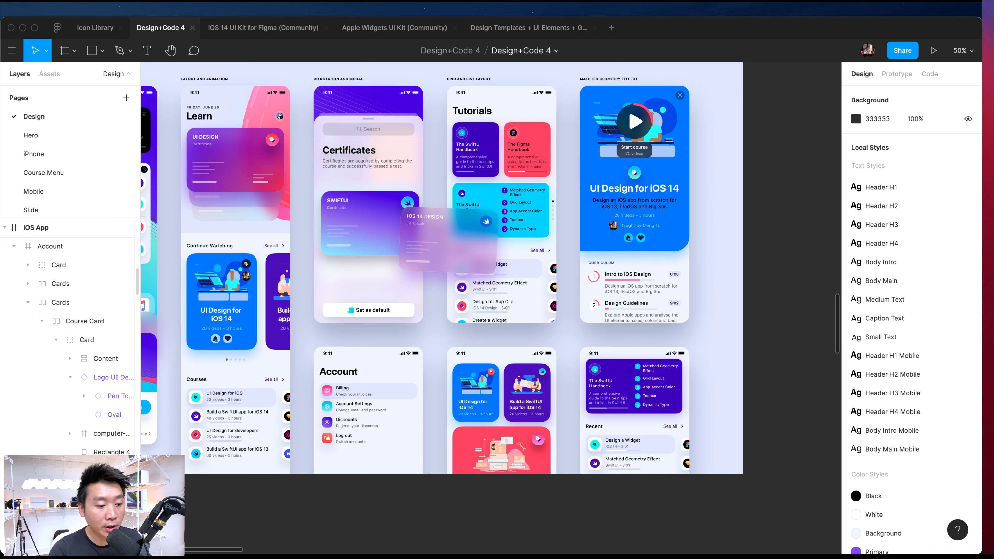
- Switch to Safari, search for "ios guidelines" in a new tab and open Apple's Themes - iOS - Human Interface Guidelines result
key(super+Tab)
scroll(392, 330, up, 5)
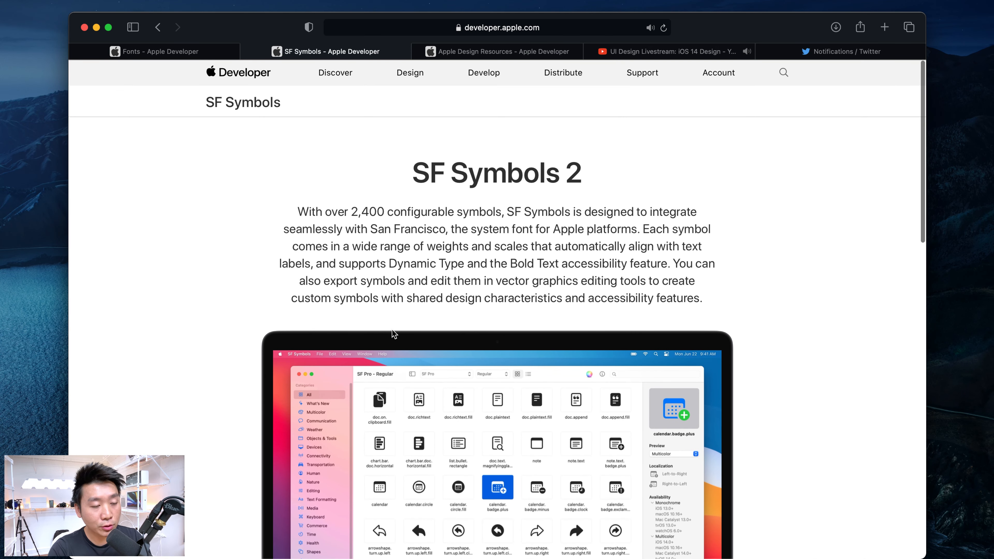
key(super+t)
text(ios)
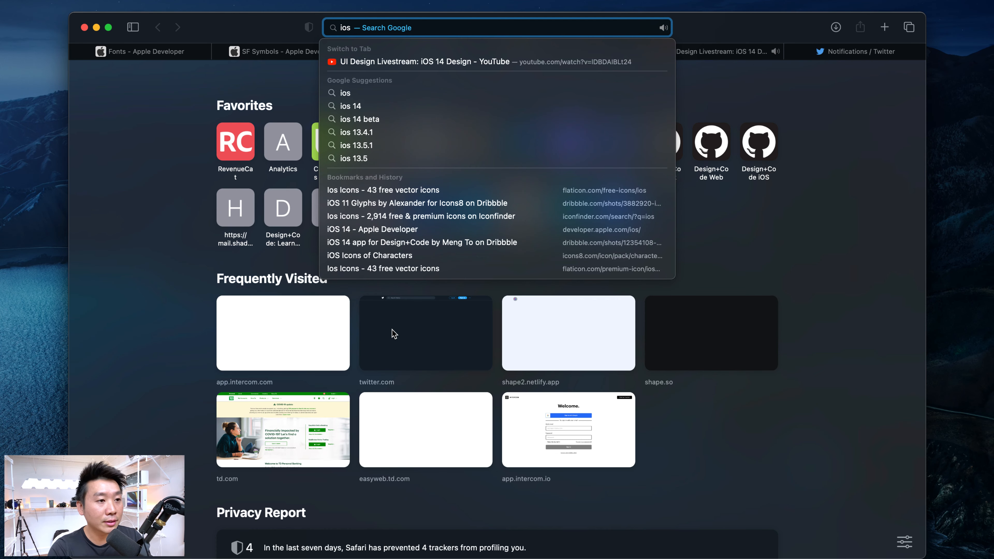
text( guidelines)
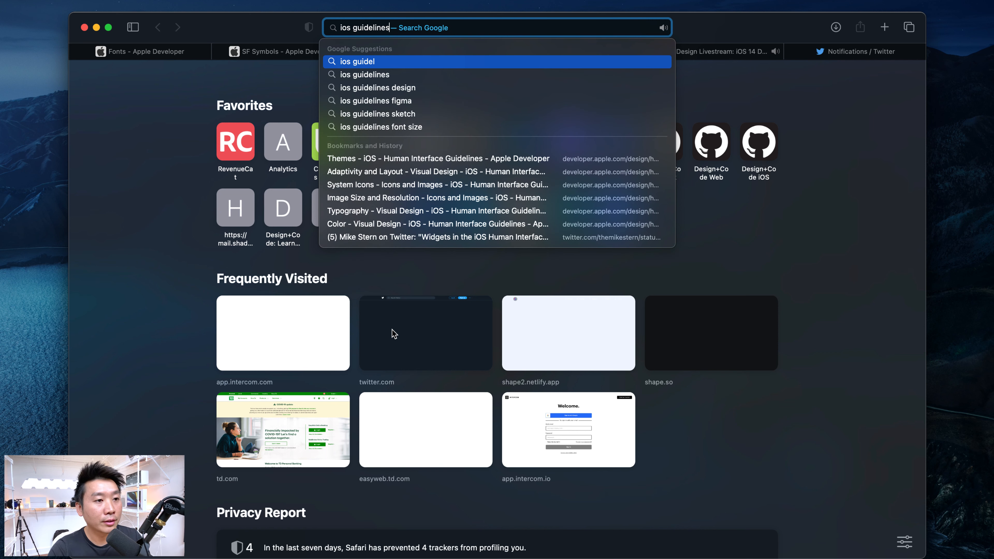
key(Return)
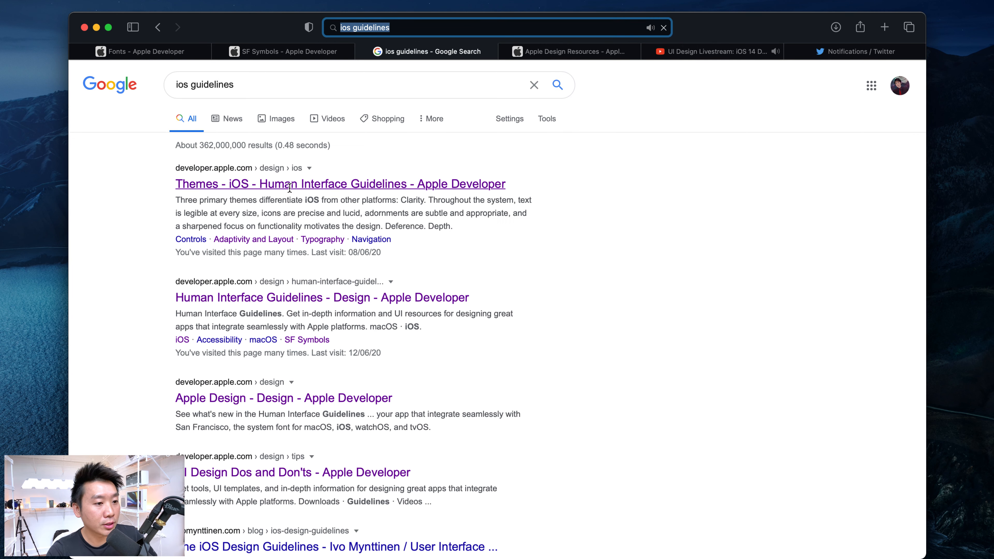
click(398, 184)
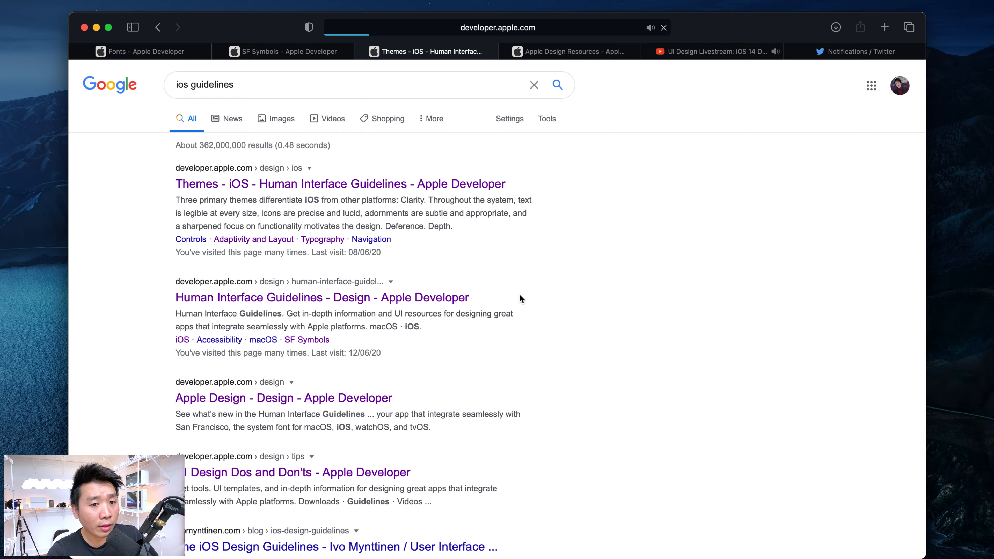
- Look through the iOS Design Themes page and expand the Visual Design section to view its topics
scroll(451, 325, down, 1)
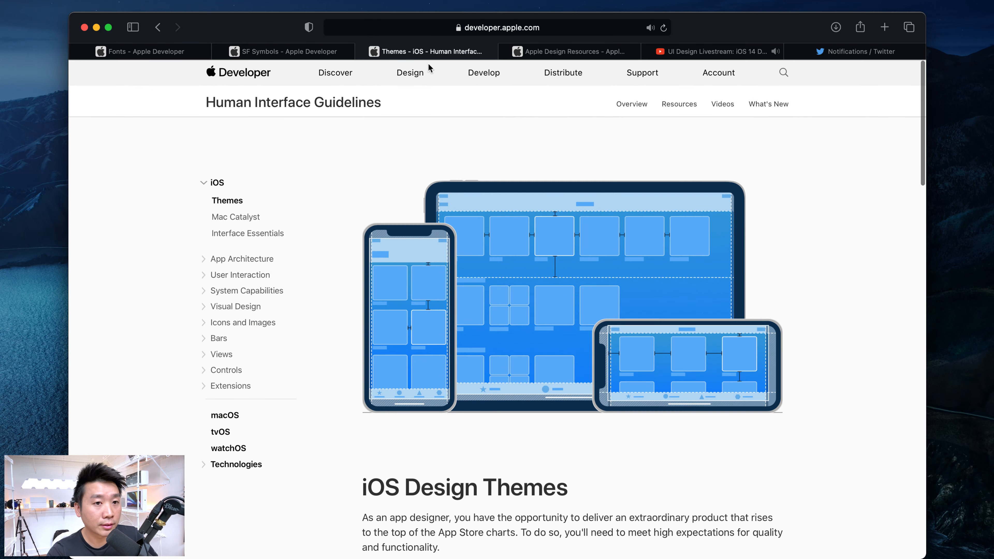
scroll(648, 204, down, 4)
scroll(648, 204, down, 5)
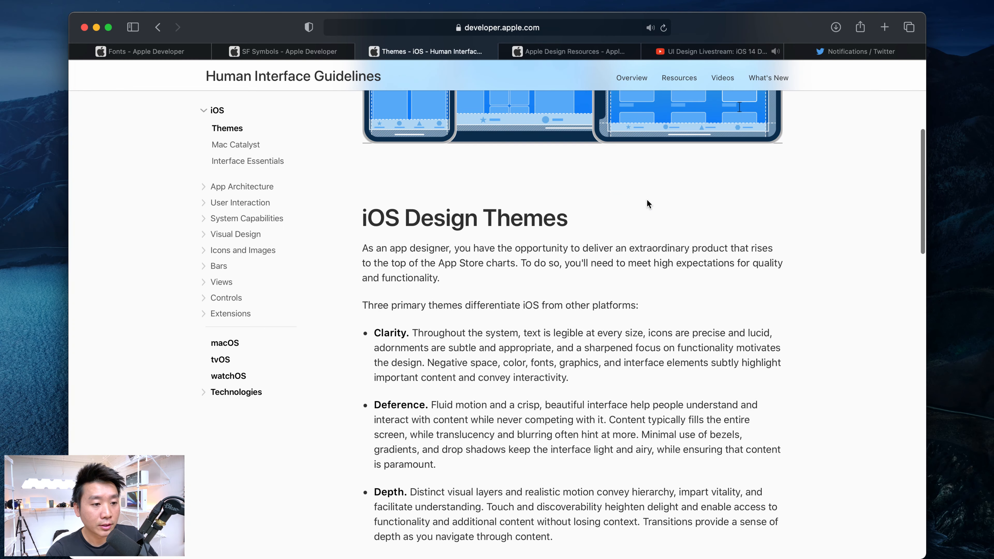
scroll(647, 199, up, 10)
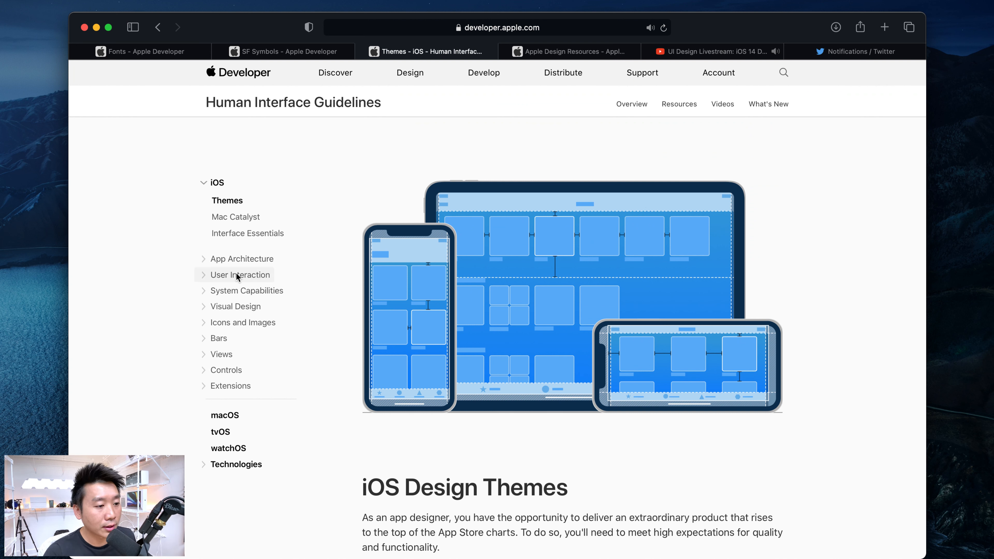
click(245, 307)
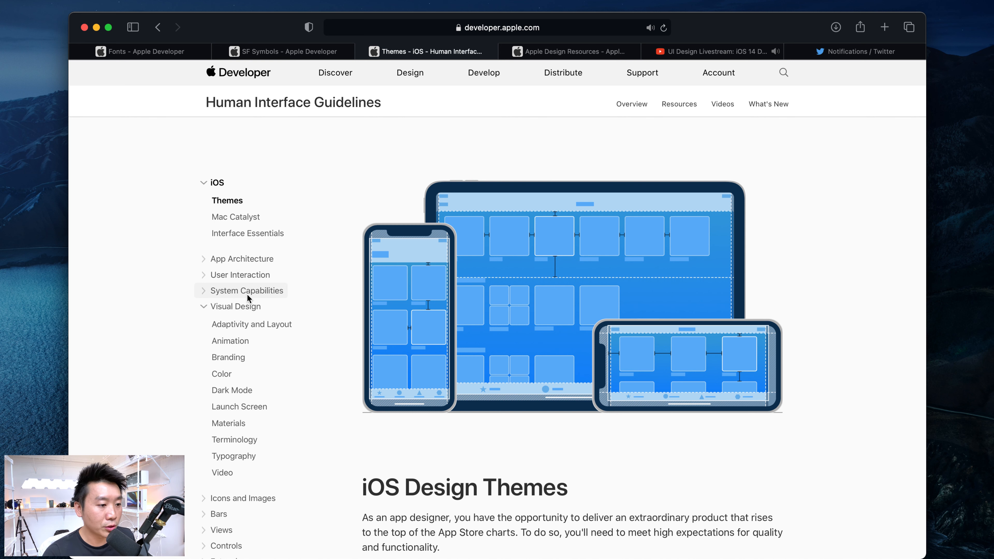
scroll(424, 298, down, 5)
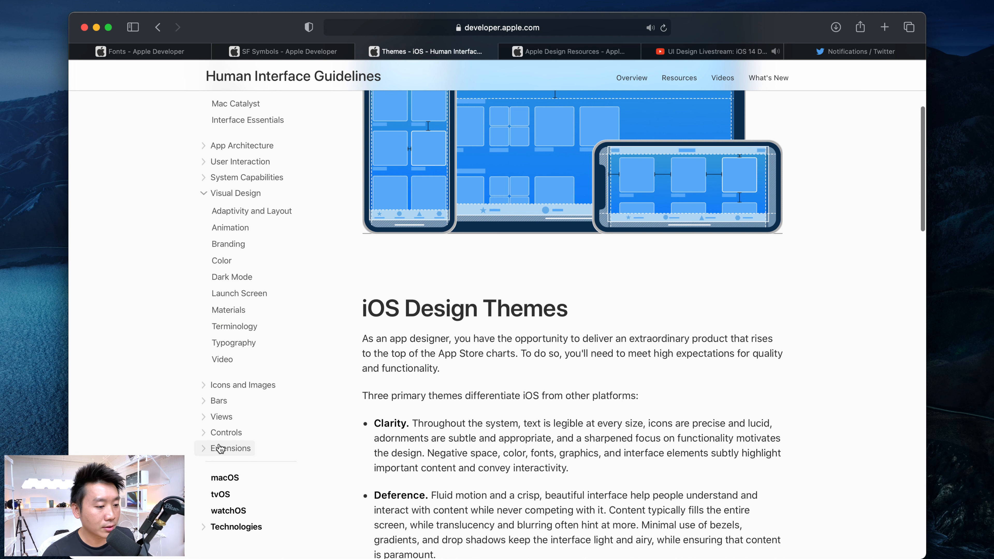
scroll(424, 405, up, 1)
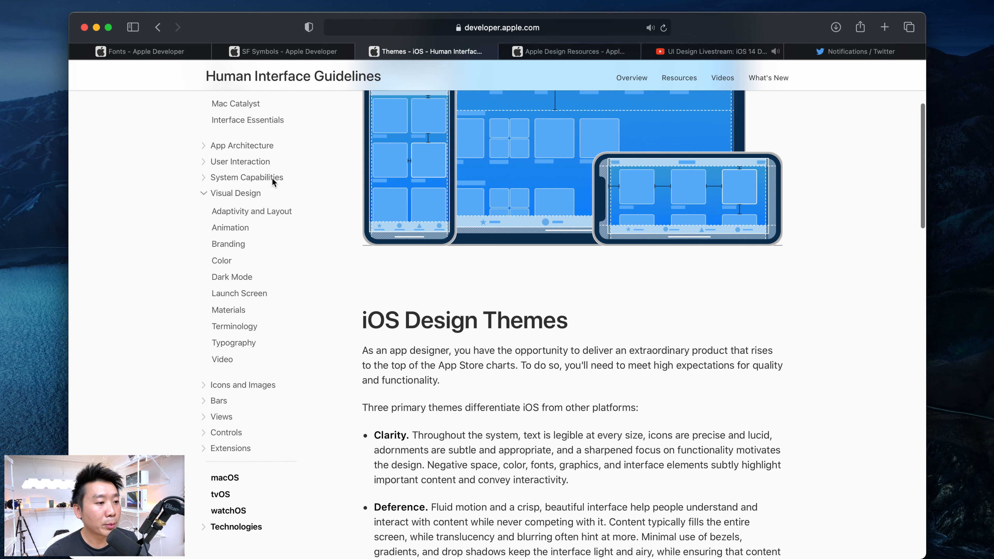
- Open the Adaptivity and Layout guidelines and review the device dimensions table and the Auto Layout section
click(239, 215)
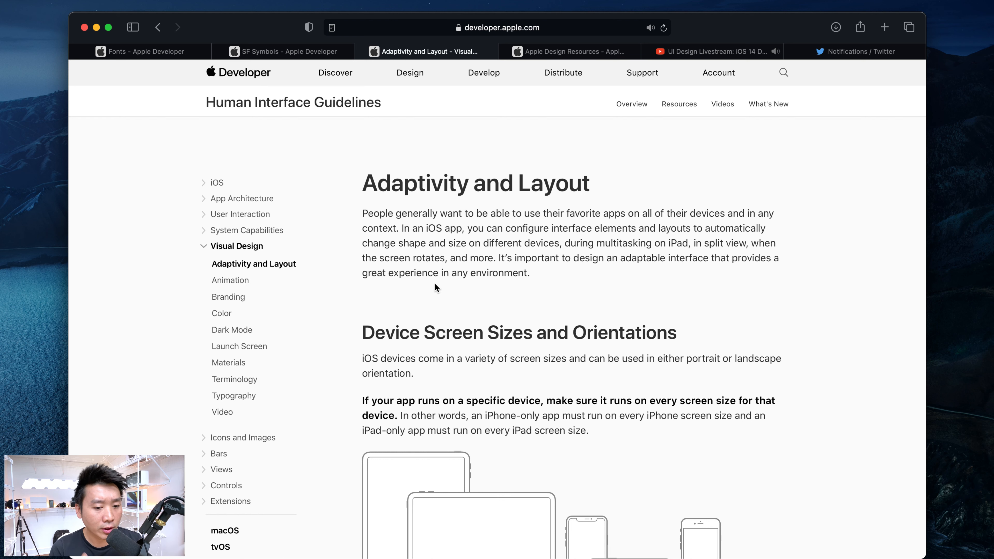
scroll(505, 284, down, 10)
scroll(505, 283, up, 10)
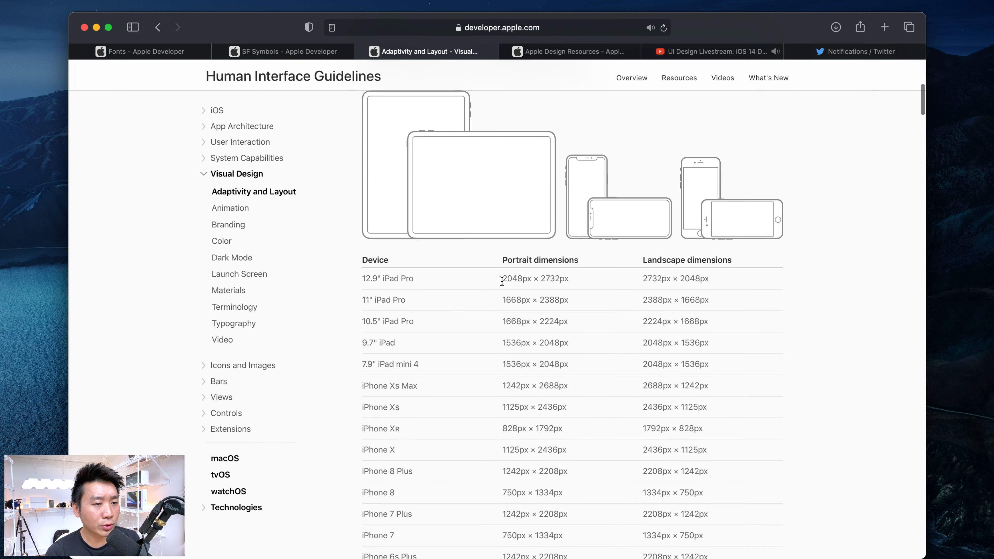
scroll(504, 285, down, 9)
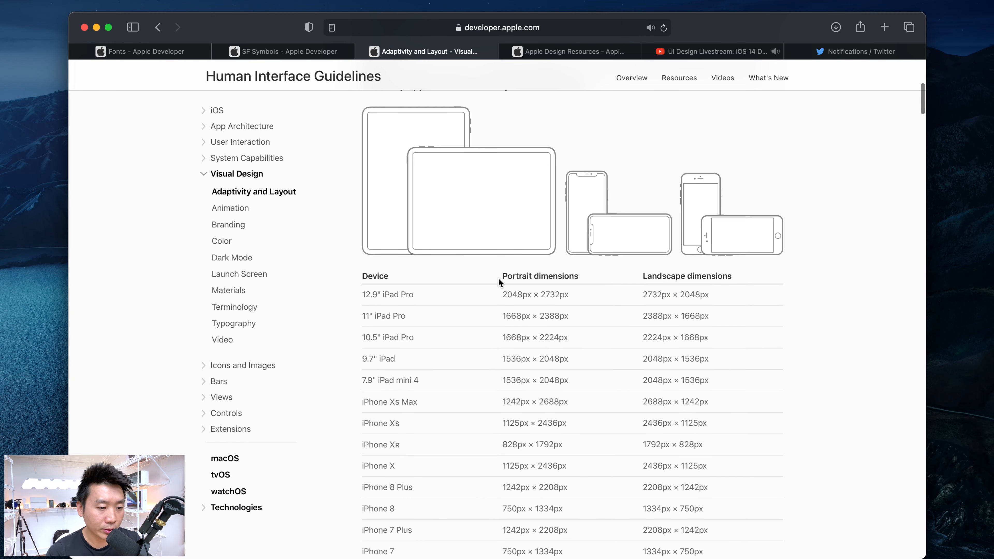
scroll(497, 281, down, 10)
scroll(497, 282, down, 5)
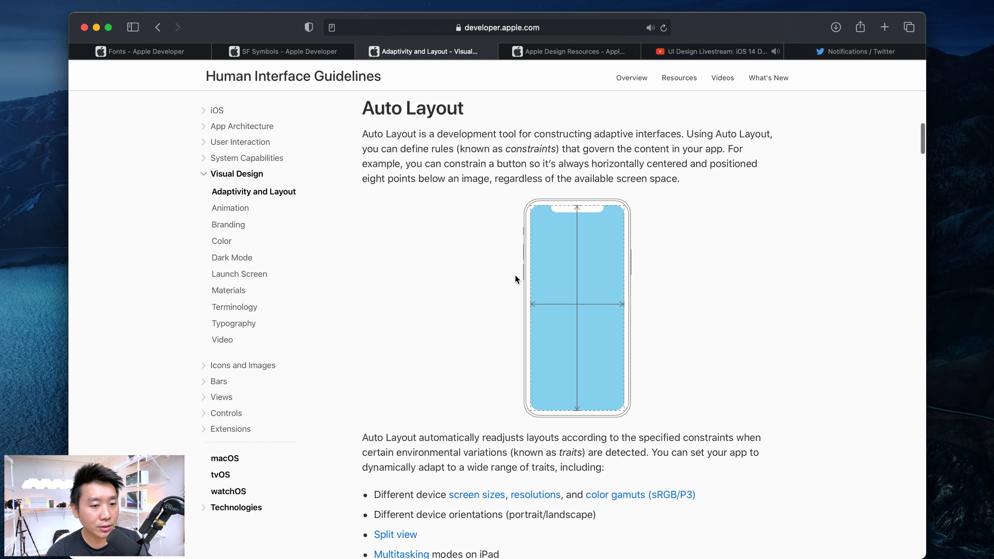
scroll(522, 314, down, 5)
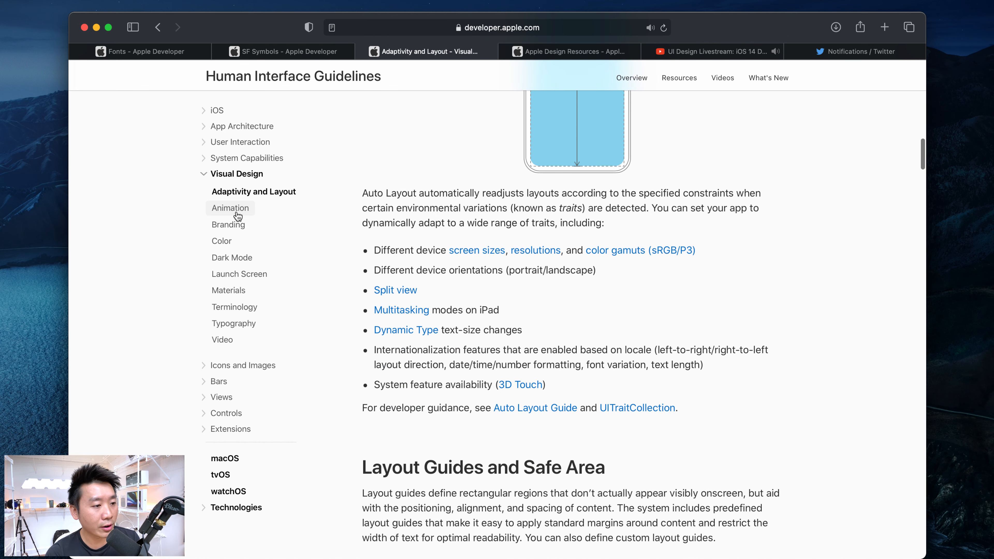
- Open the Branding guidelines, continue to the Color guidelines and review the system color table
click(229, 224)
click(221, 316)
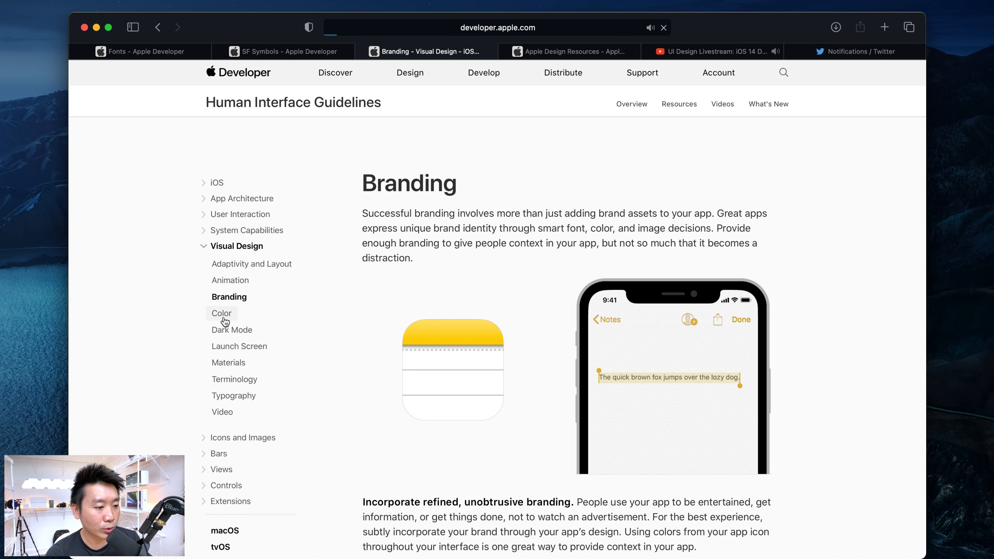
scroll(349, 330, down, 20)
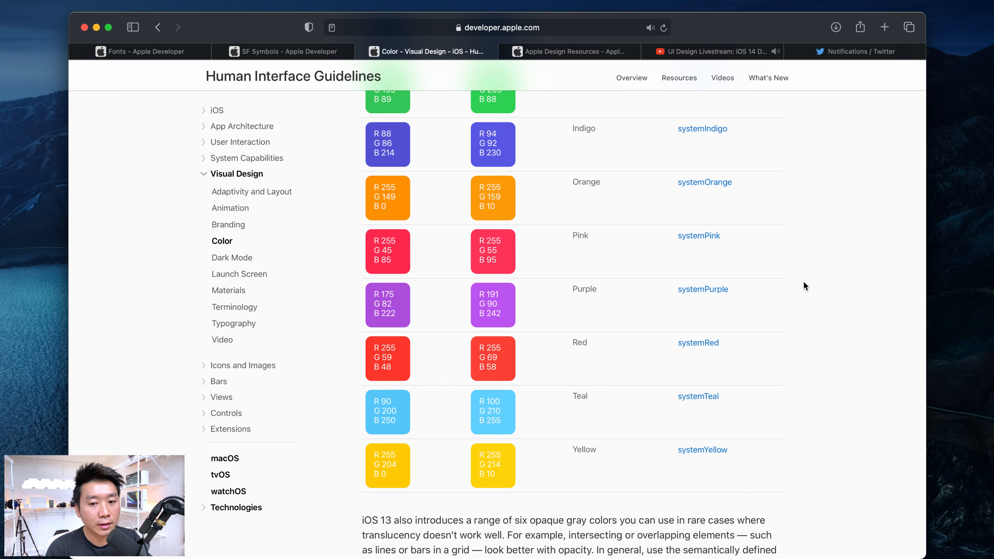
- Switch to Figma and review the iOS App frame's screens from Widget to Matched Geometry Effect
key(super+Tab)
scroll(795, 353, left, 3)
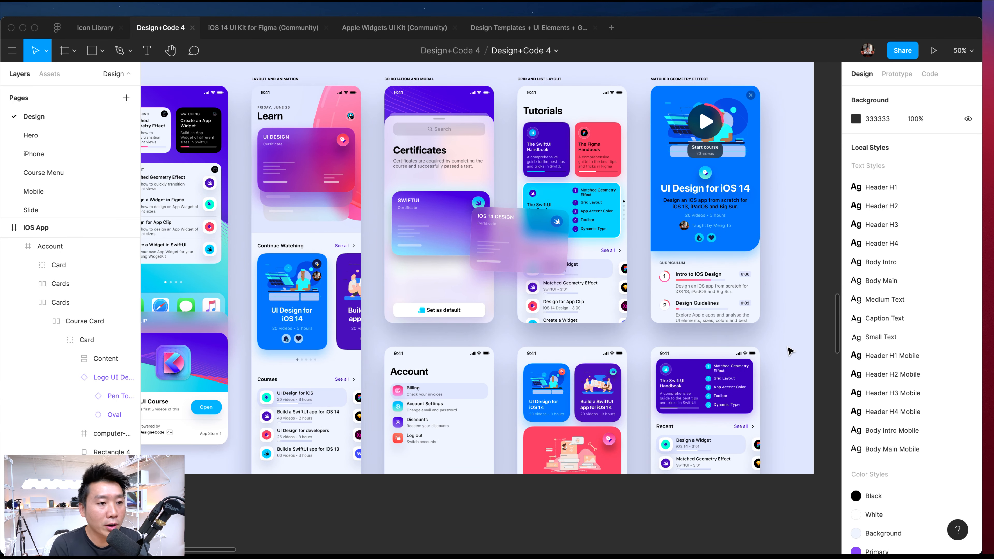
scroll(605, 366, down, 5)
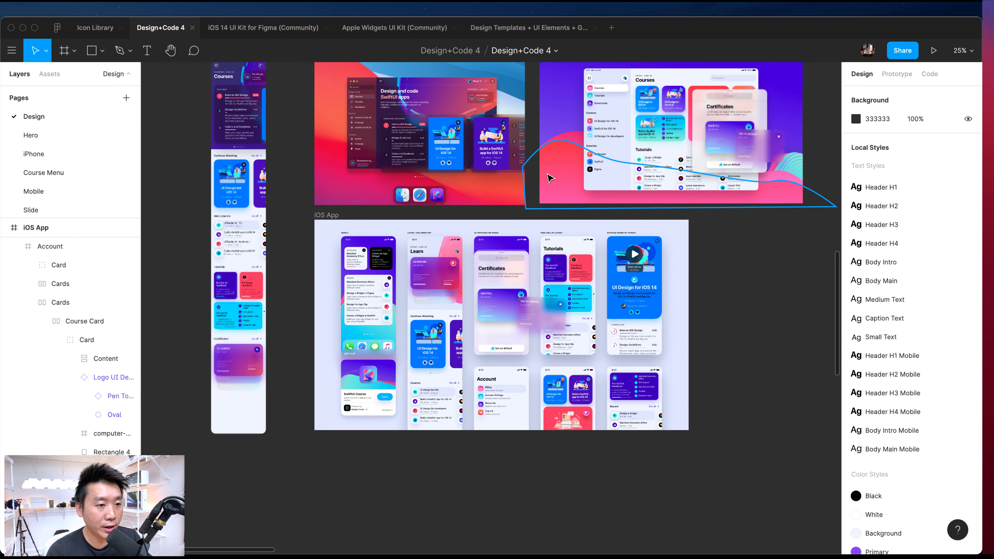
key(super+equal)
scroll(515, 204, down, 3)
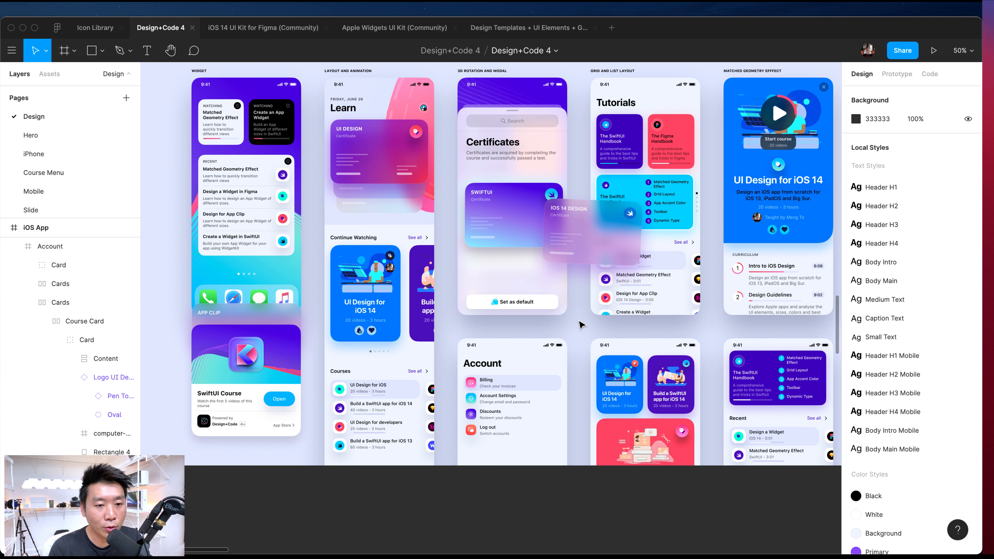
scroll(581, 324, right, 3)
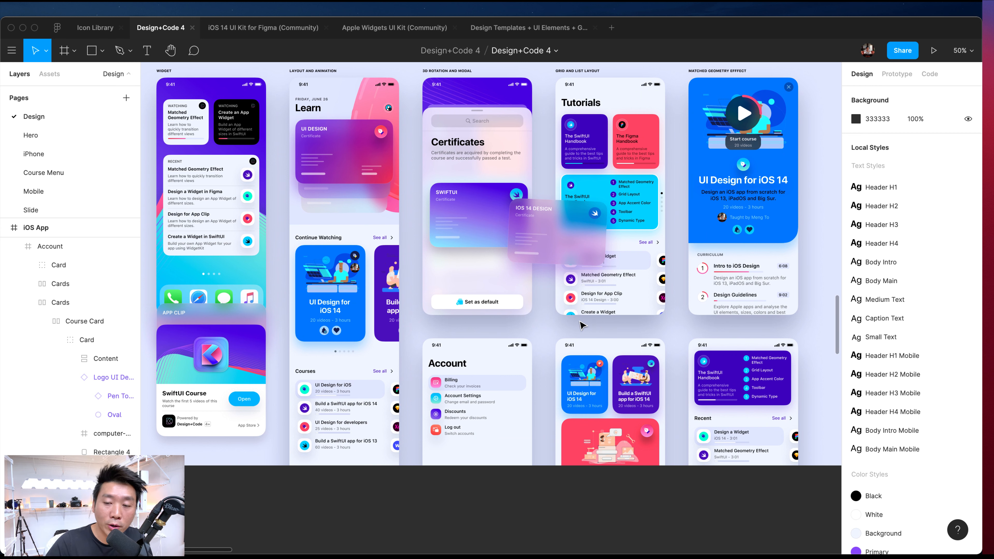
scroll(581, 324, left, 1)
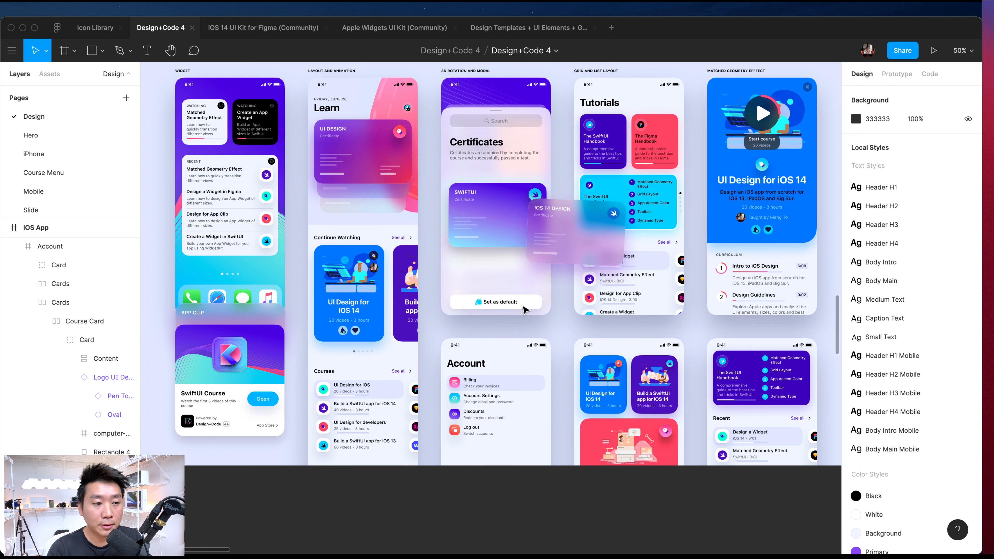
- Examine the Learn, Certificates and Widget screens of the iOS App frame at 100% zoom
key(shift+0)
scroll(539, 305, up, 5)
scroll(539, 305, left, 2)
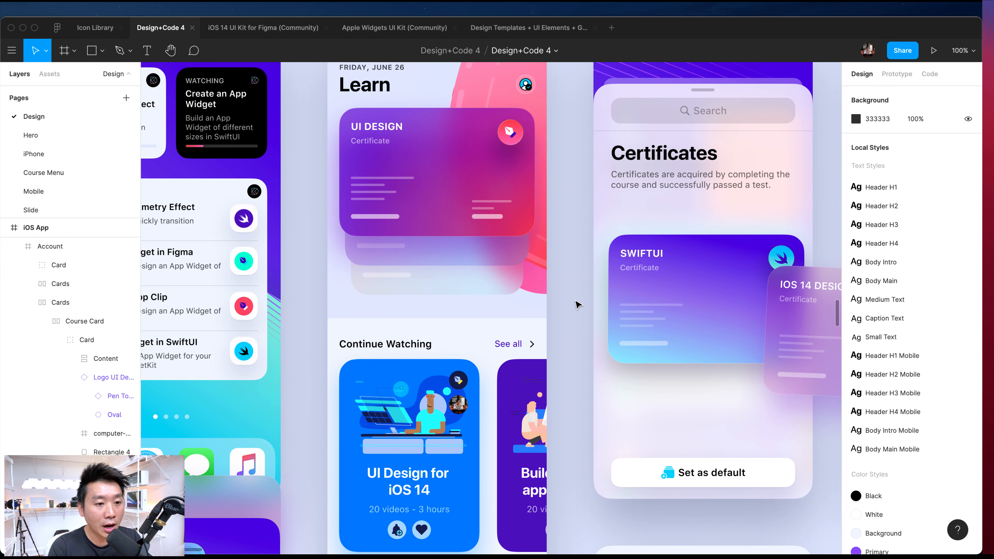
key(minus)
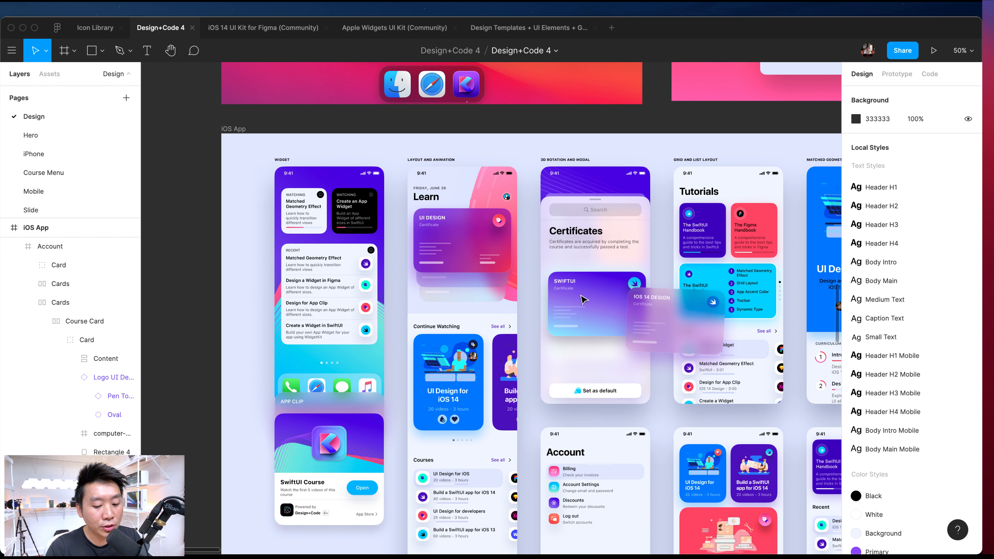
key(shift+0)
scroll(583, 295, up, 1)
scroll(583, 295, up, 2)
scroll(587, 289, left, 3)
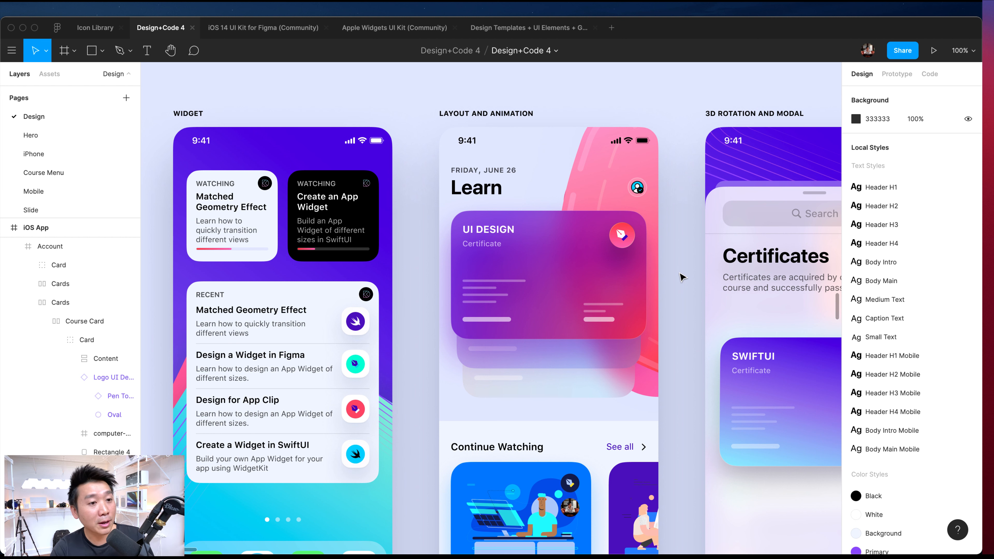
- Inspect the Certificates and Tutorials screens and the Account and course card screens in the row beneath them
scroll(642, 274, right, 15)
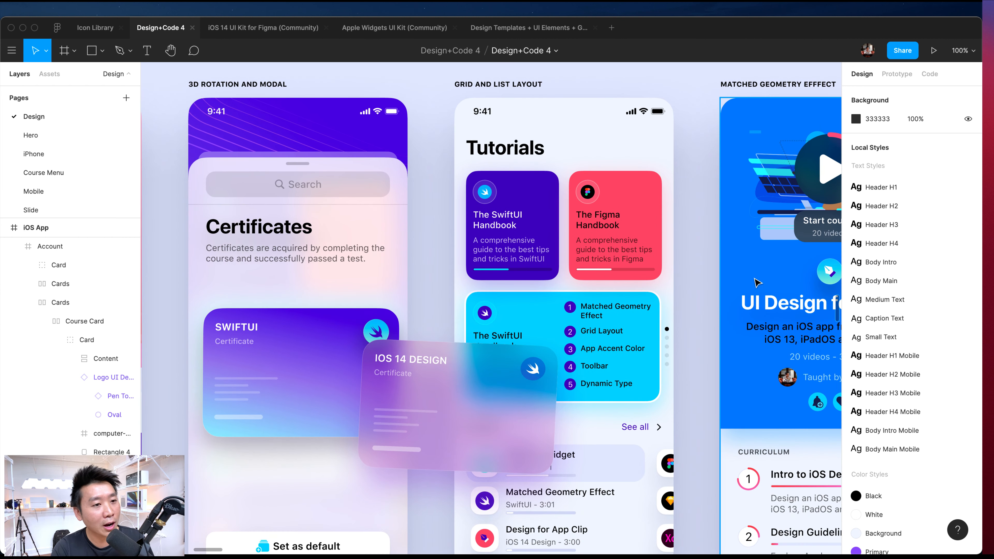
scroll(747, 282, up, 2)
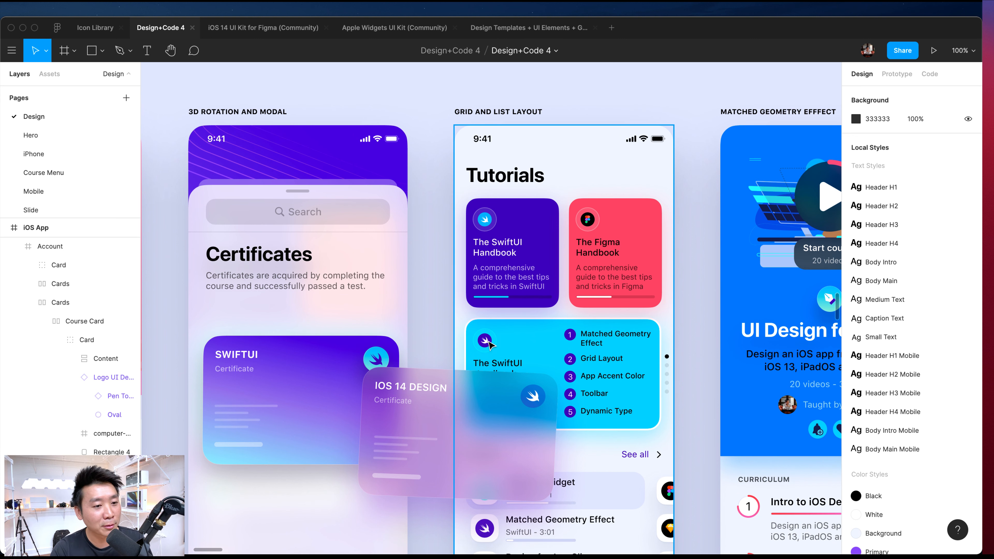
click(572, 444)
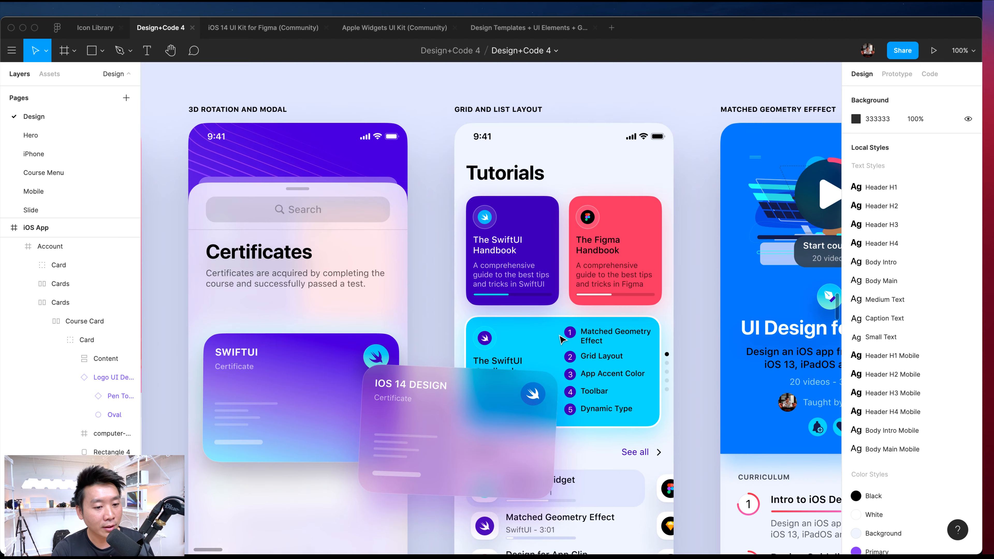
scroll(561, 338, down, 10)
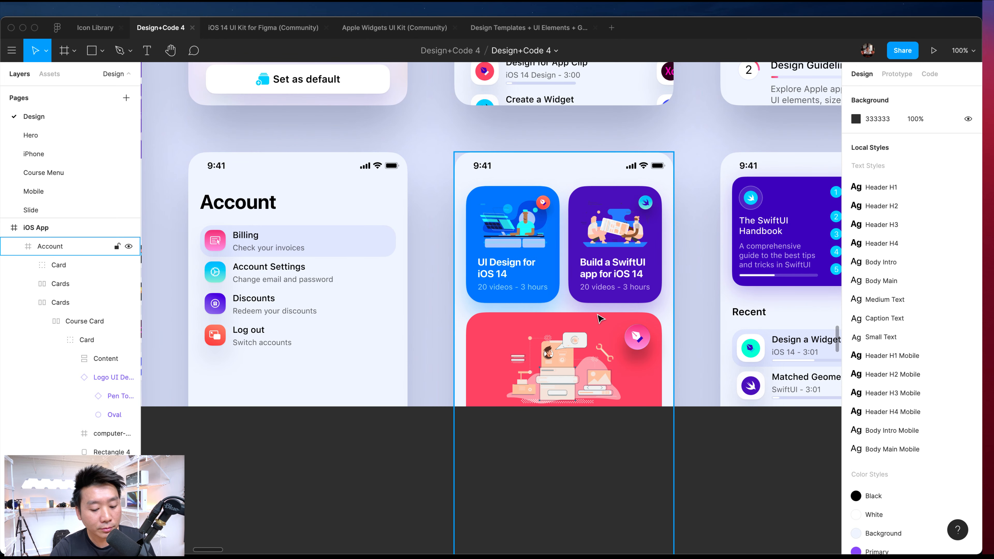
scroll(600, 318, down, 5)
- Examine the iPad App design's sidebar, Courses cards and Certificates modal at 100% zoom
scroll(597, 318, up, 10)
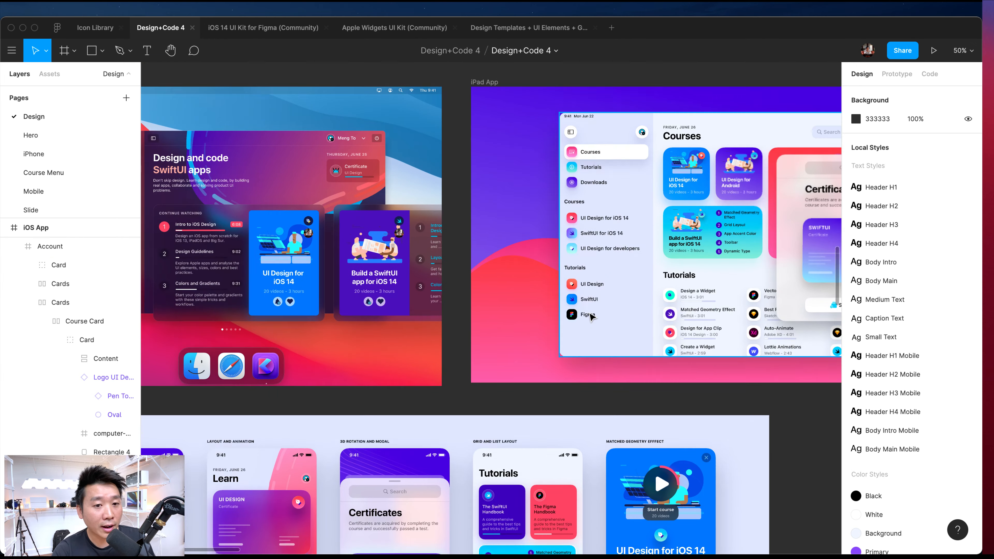
key(shift+0)
scroll(585, 315, right, 10)
scroll(575, 315, up, 5)
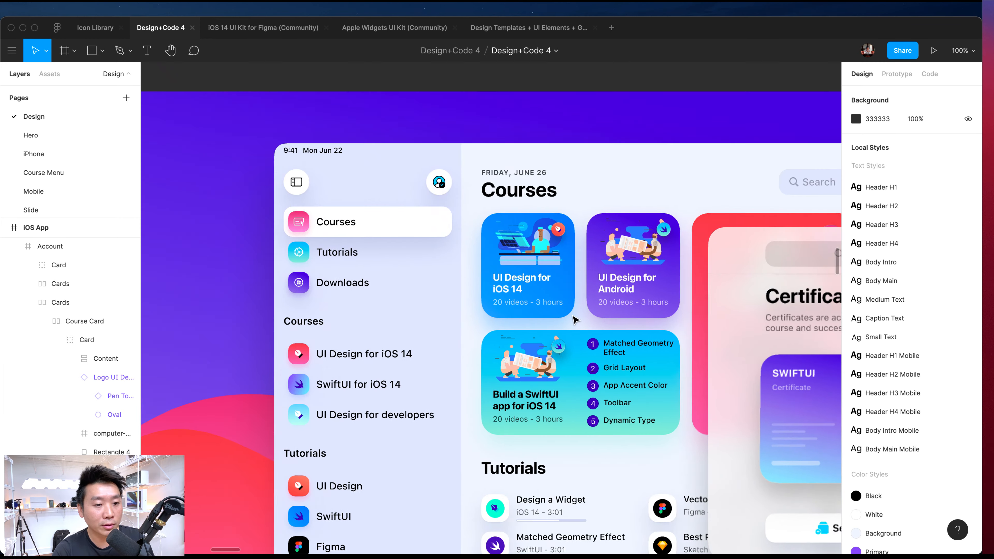
scroll(533, 323, down, 5)
scroll(533, 323, right, 5)
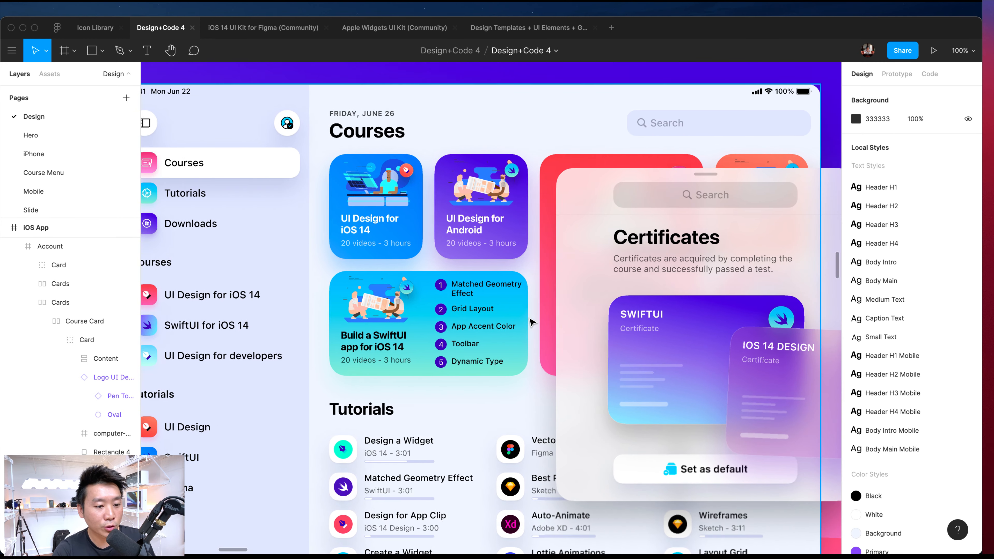
- Return to the iOS App frame and look over the Widget and Layout and Animation screens
scroll(533, 322, down, 2)
scroll(424, 319, up, 15)
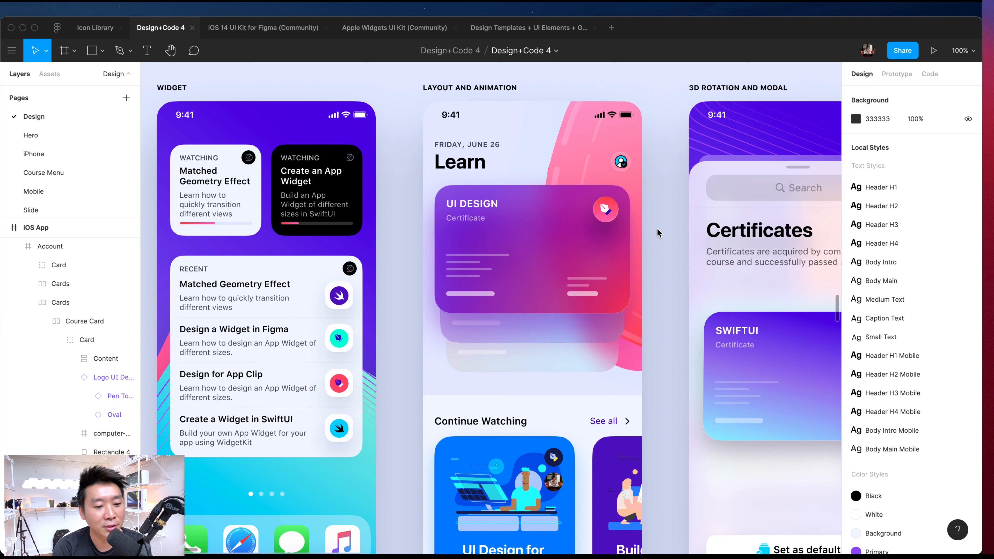
scroll(654, 232, right, 2)
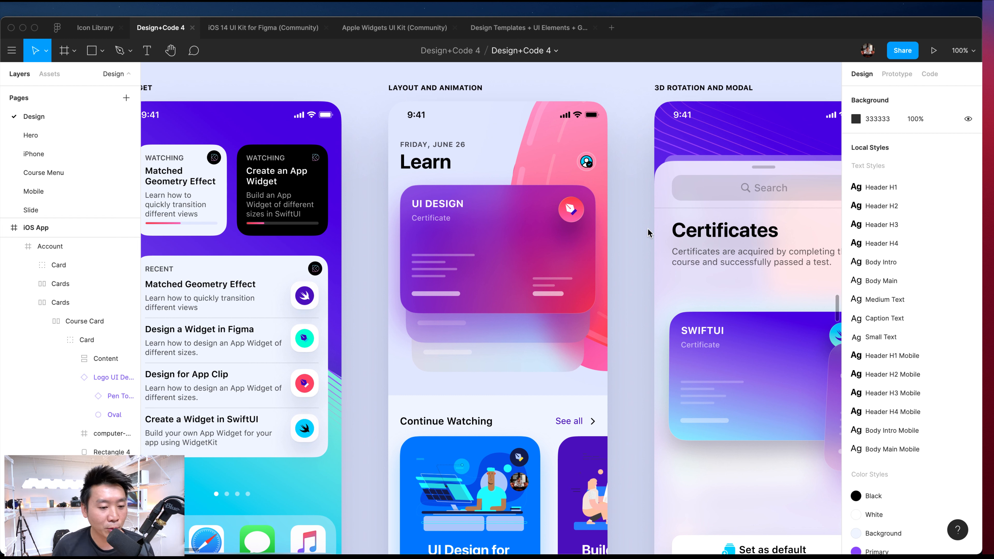
- Examine the iOS App frame's Learn and Certificates screens up close, then the whole set of screens at 50% zoom
scroll(645, 228, right, 2)
scroll(645, 229, down, 1)
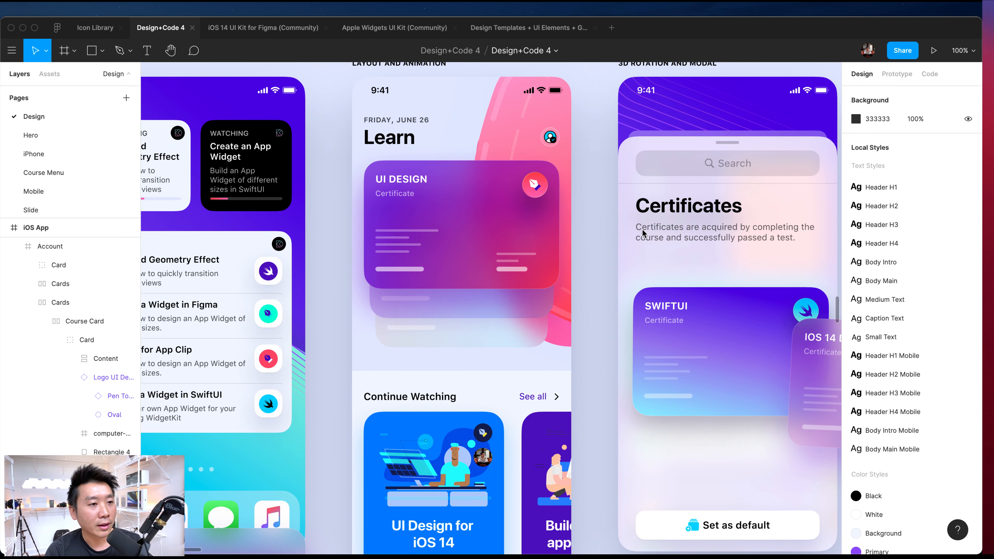
scroll(635, 232, up, 2)
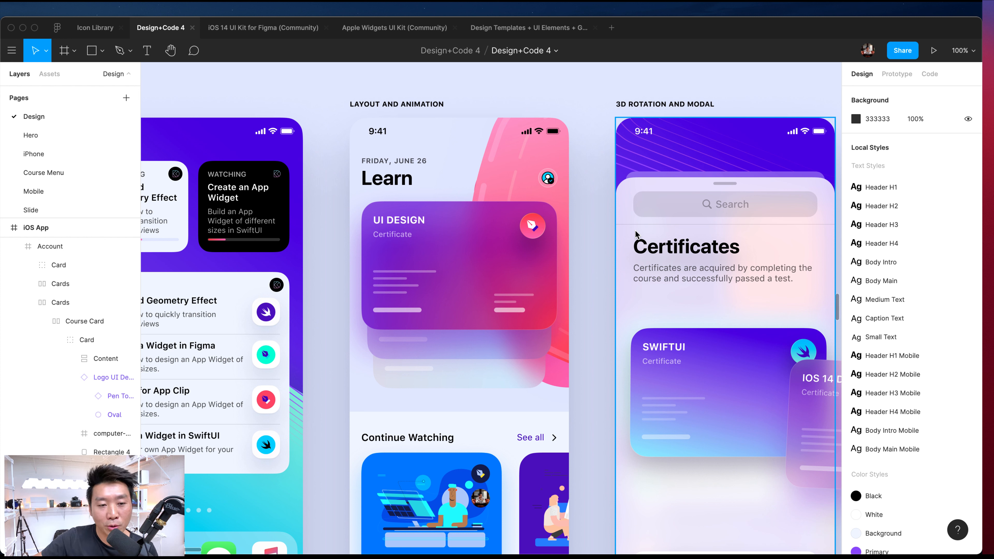
key(minus)
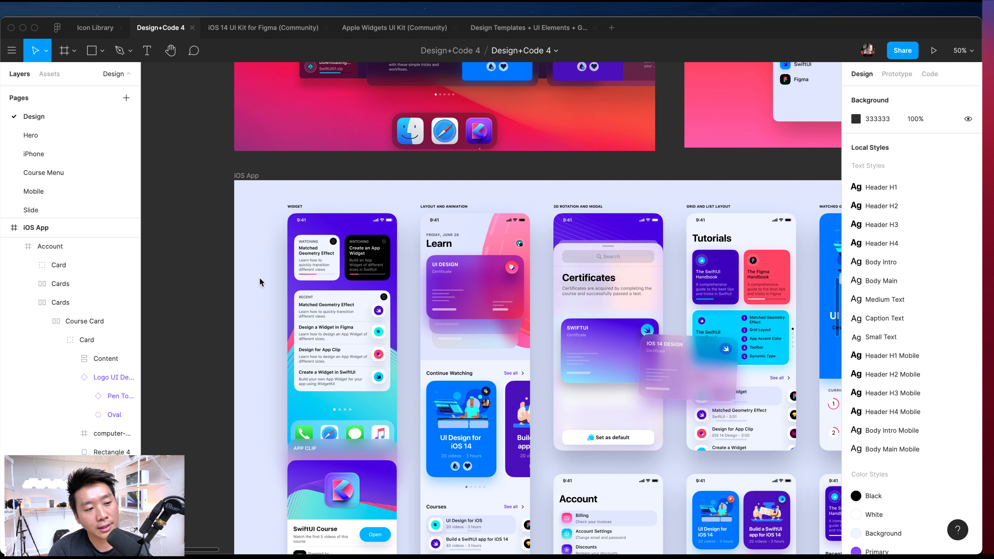
scroll(206, 281, right, 3)
scroll(206, 282, right, 2)
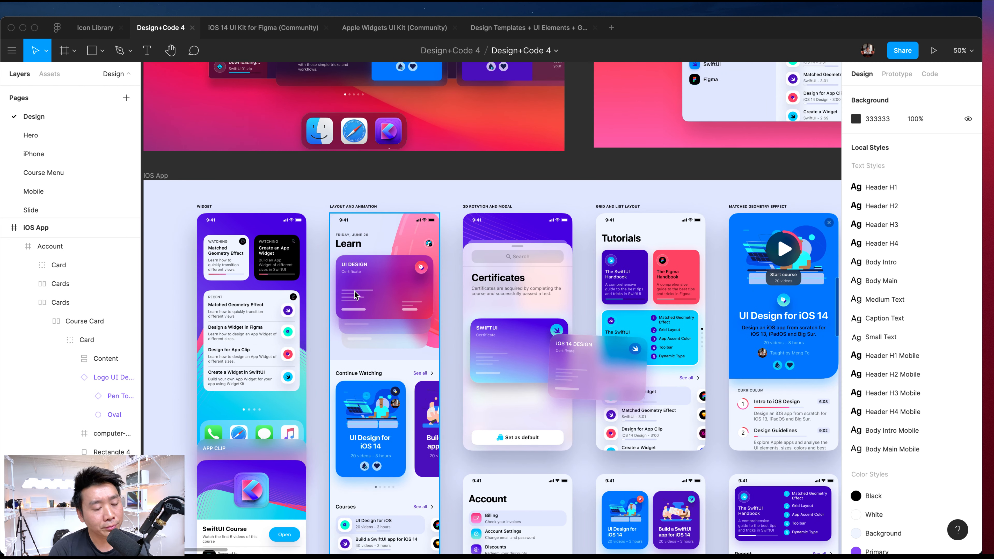
scroll(311, 291, down, 2)
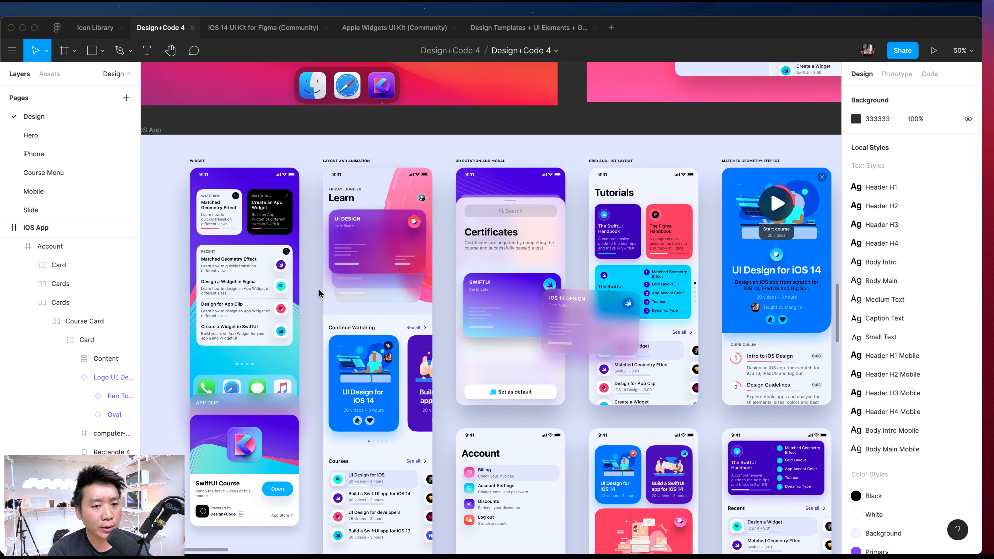
scroll(311, 291, right, 1)
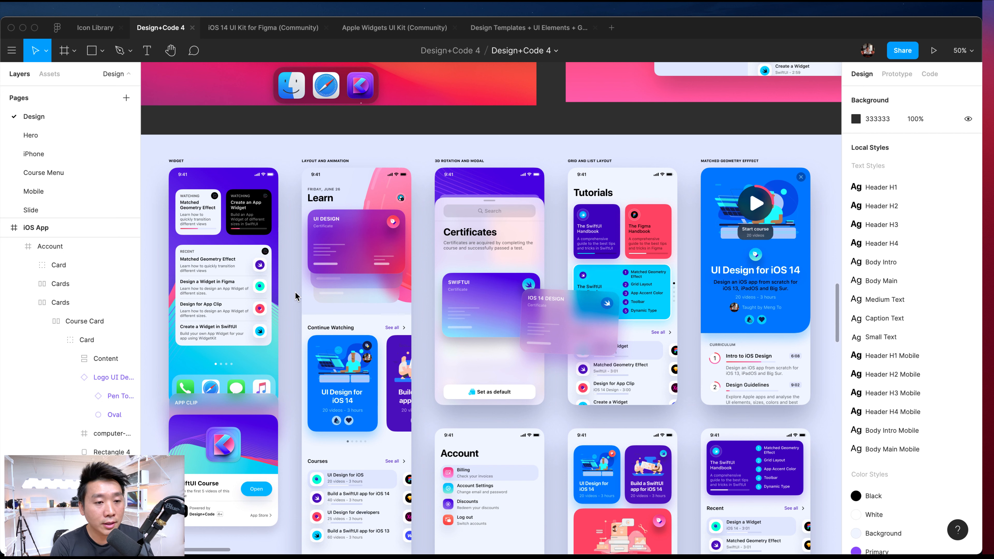
- Zoom out to the whole Design page and look over the Home, Courses, Course and Section website frames
key(shift+1)
scroll(352, 224, up, 5)
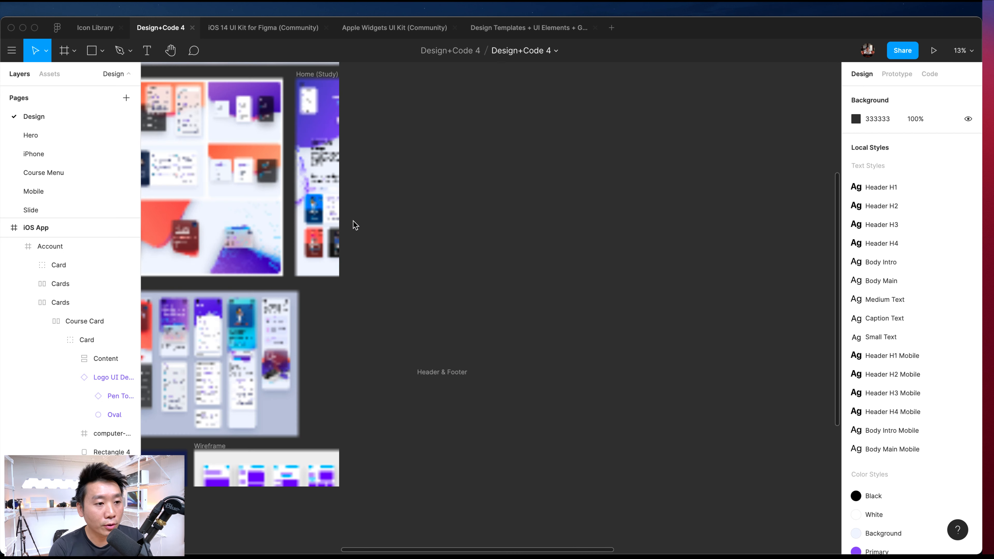
scroll(355, 225, up, 10)
scroll(355, 225, right, 8)
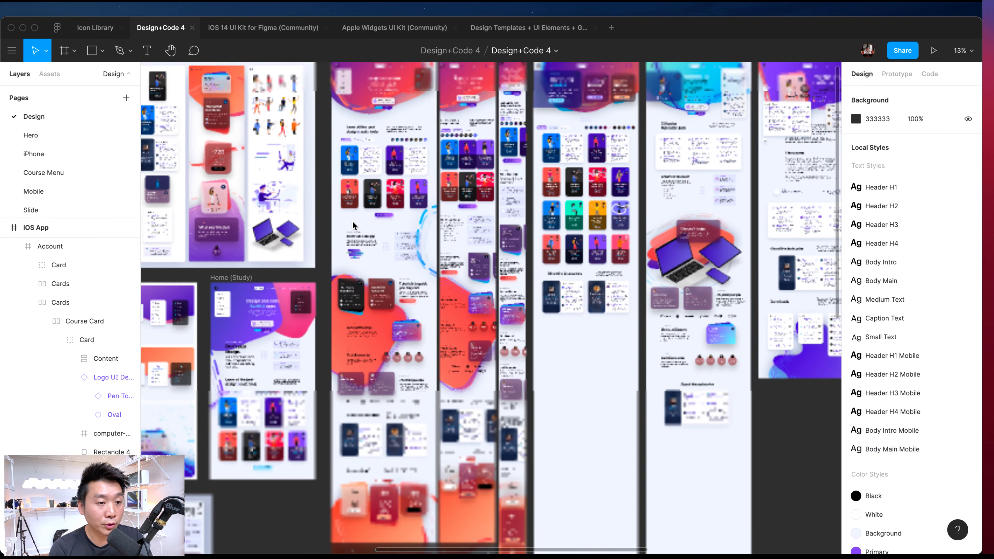
scroll(353, 221, up, 2)
scroll(352, 221, right, 3)
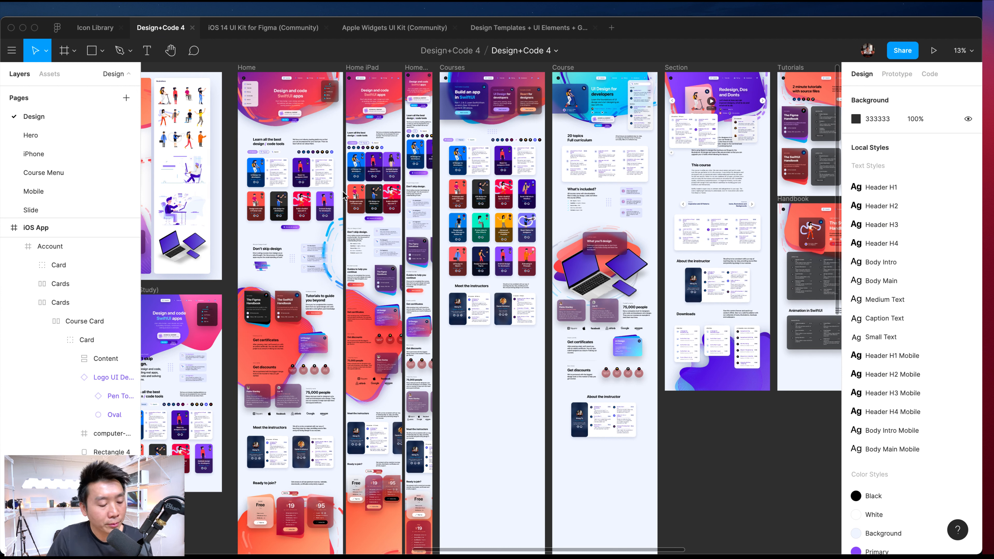
- Zoom to the Design System frame and review its typography, colors, buttons and menus, plus the Study and Mobile frames below
click(47, 396)
key(shift+2)
scroll(288, 111, up, 5)
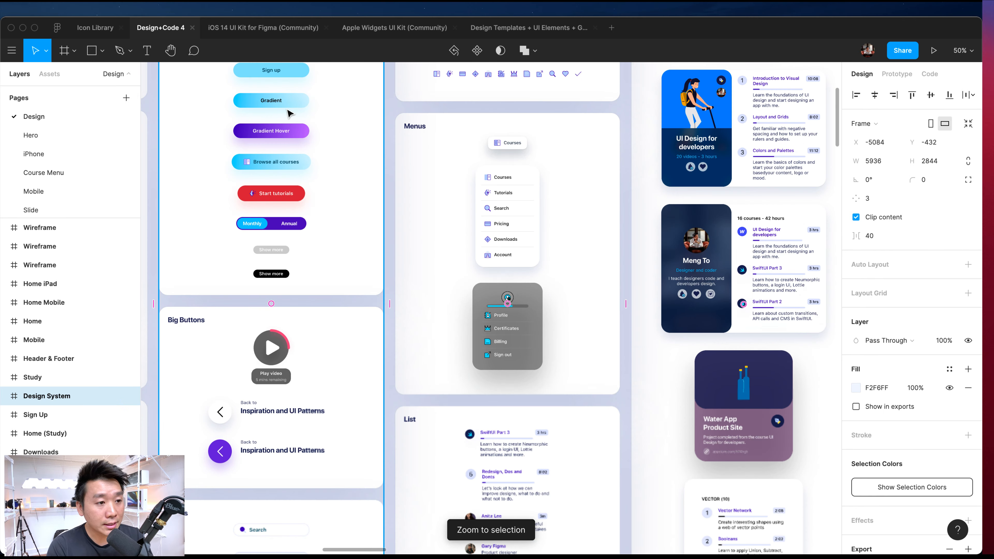
scroll(300, 111, down, 5)
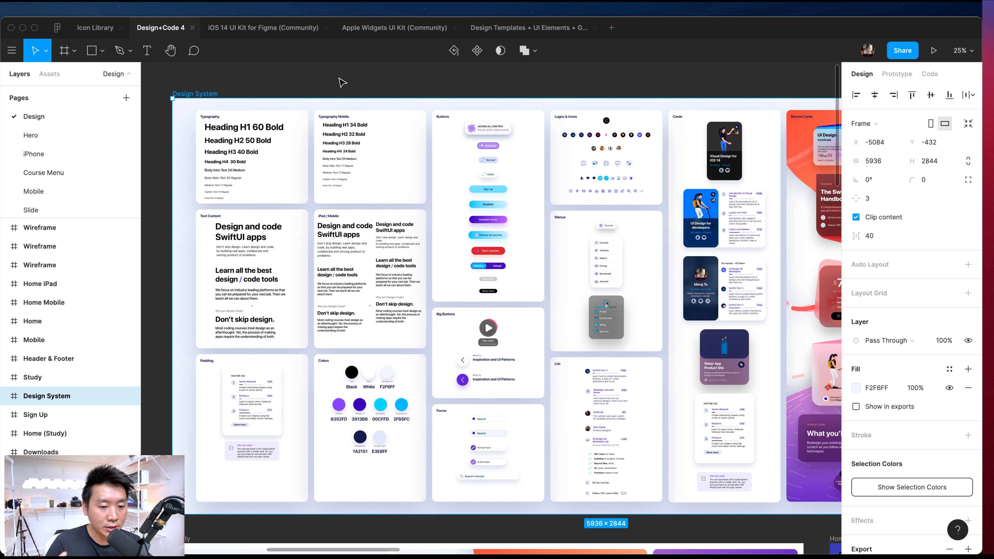
scroll(335, 114, down, 10)
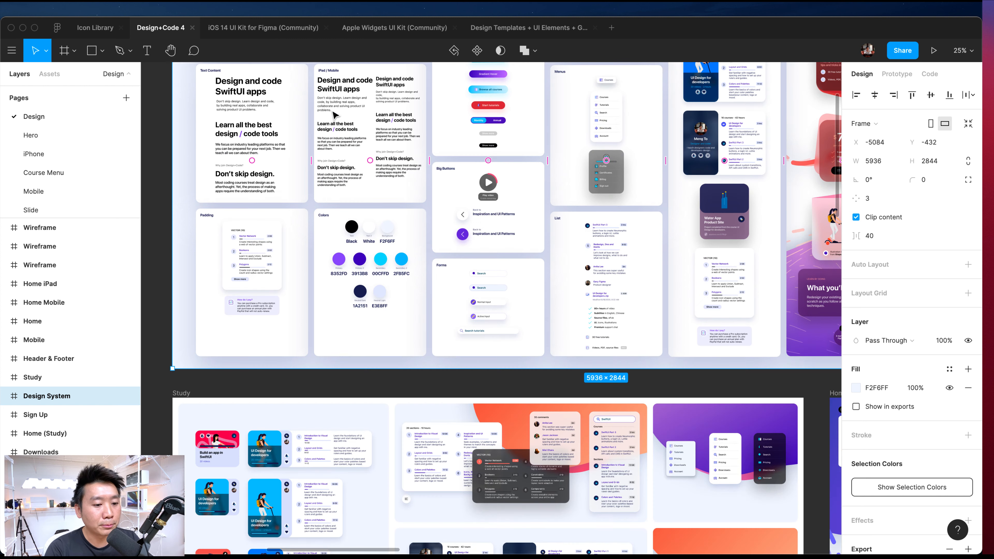
scroll(335, 114, down, 14)
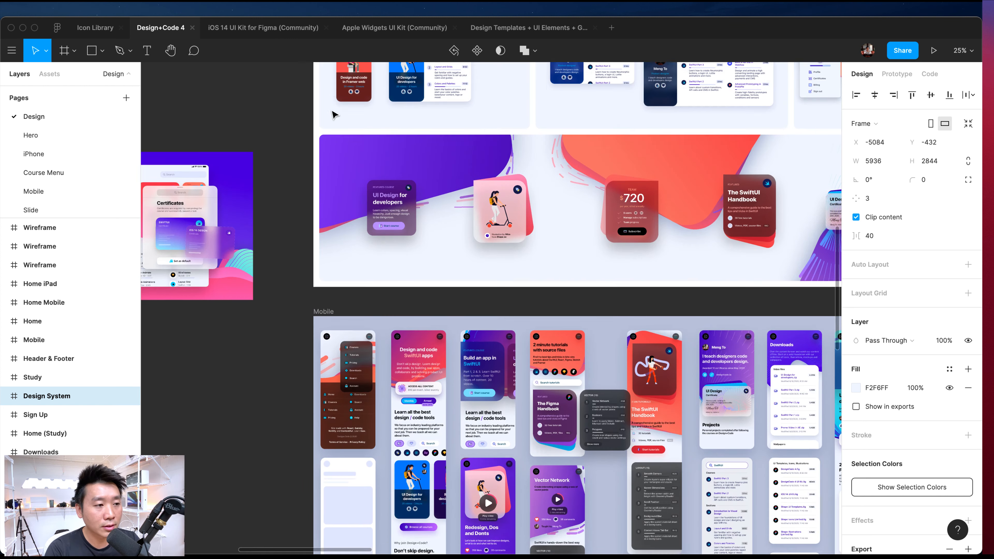
- Return to the Mac App, iPad App and iOS App frames and inspect the iOS App screens at 50% zoom
scroll(335, 114, left, 8)
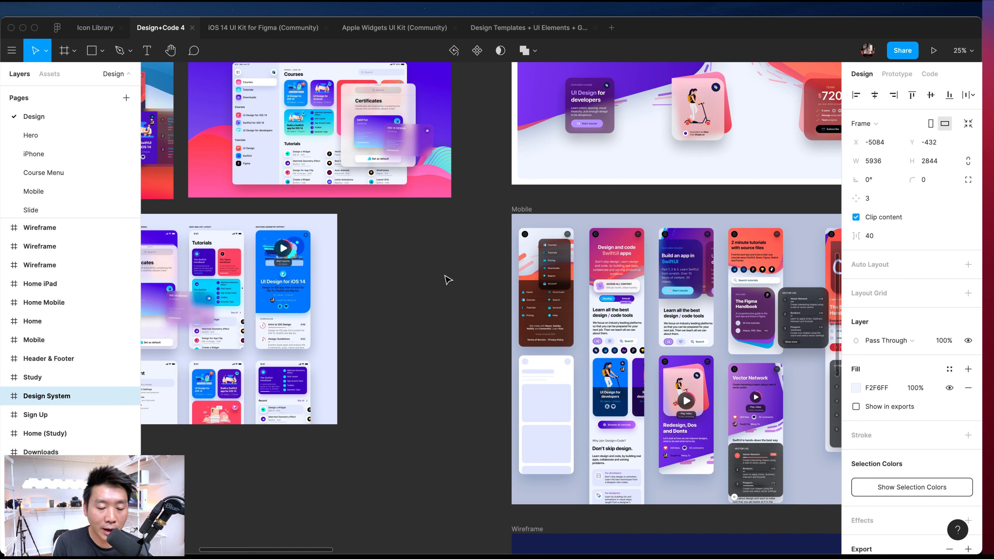
scroll(448, 280, left, 6)
scroll(448, 280, up, 2)
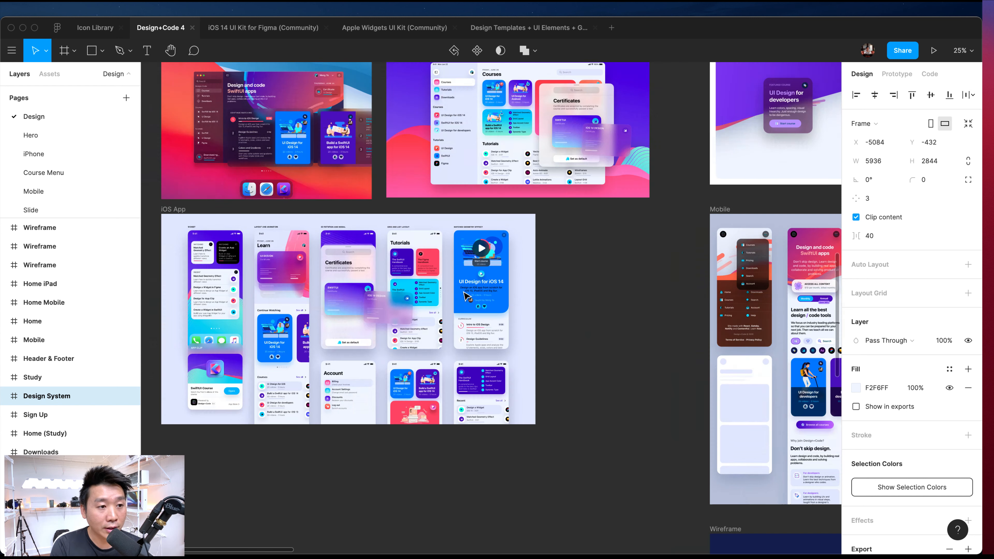
scroll(557, 312, left, 2)
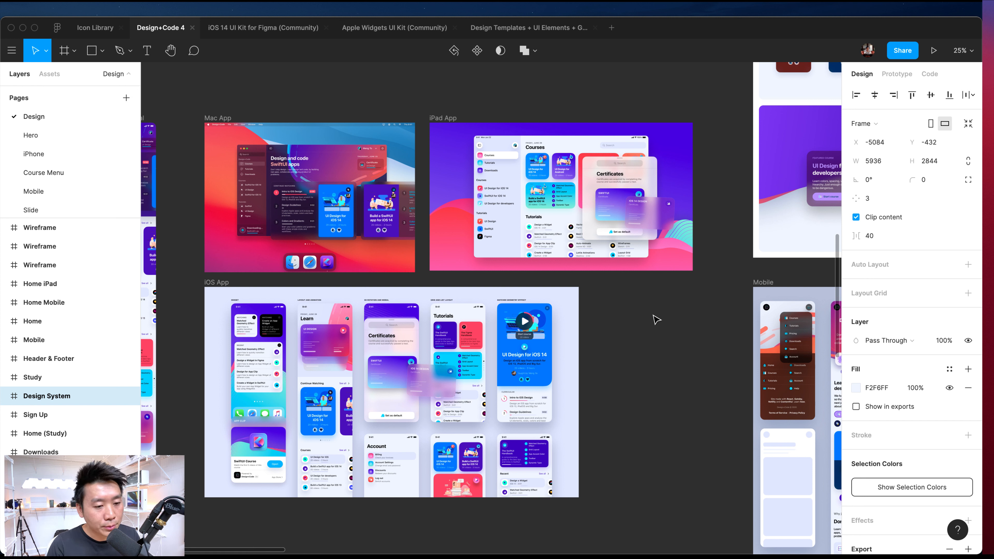
scroll(656, 319, up, 5)
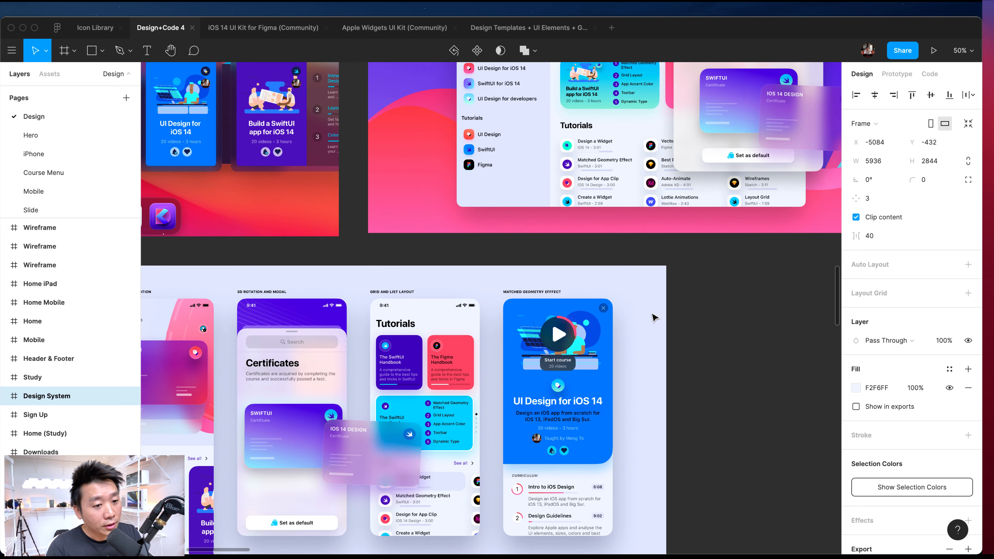
scroll(583, 325, left, 3)
scroll(584, 325, up, 1)
scroll(584, 325, left, 5)
scroll(584, 324, up, 2)
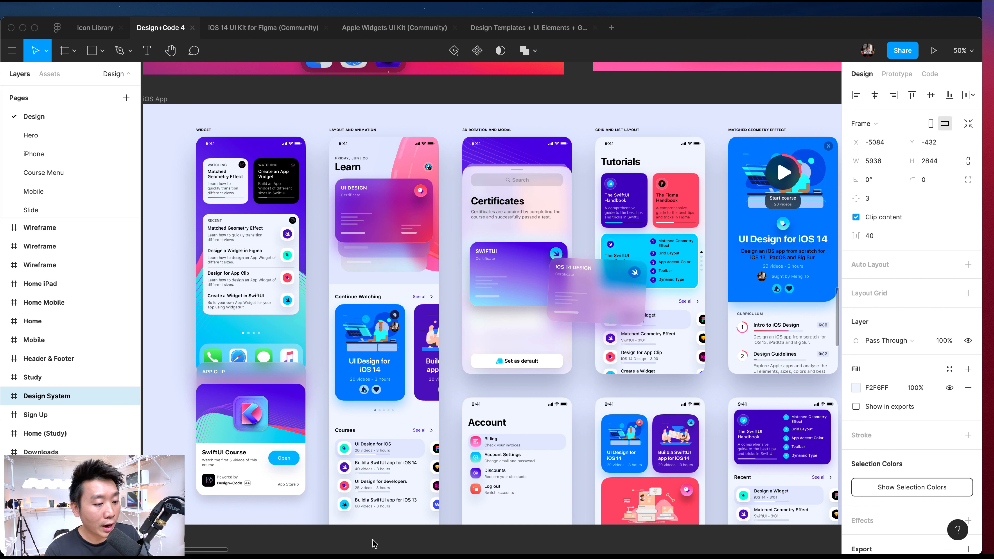
- Switch to the Apple Developer app, browse the favorite WWDC20 sessions and choose Design for iPad
click(385, 547)
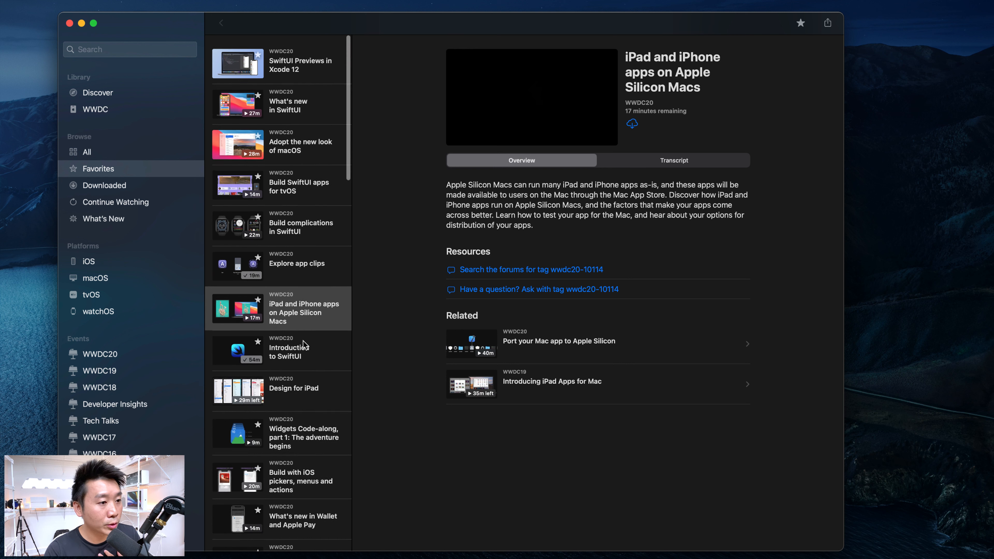
scroll(309, 348, up, 2)
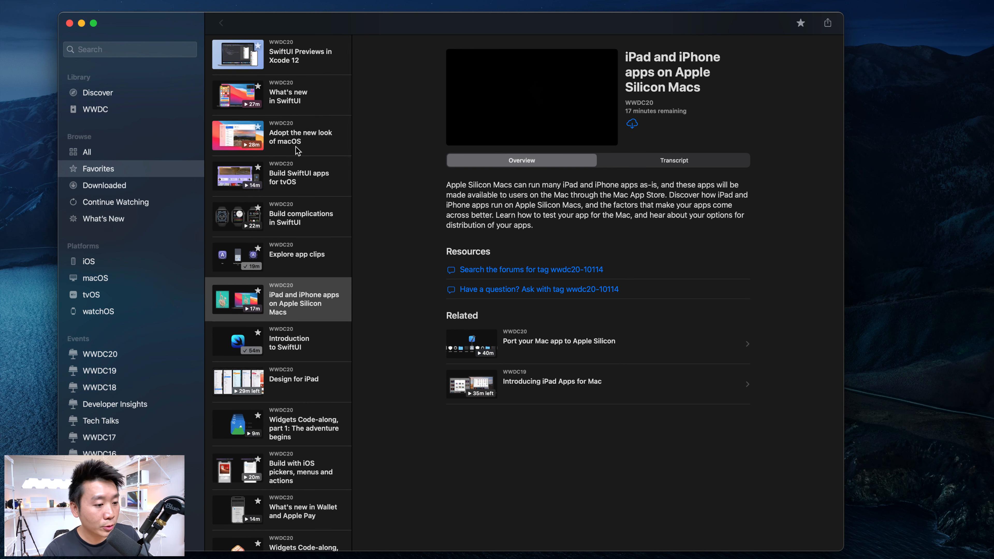
click(296, 389)
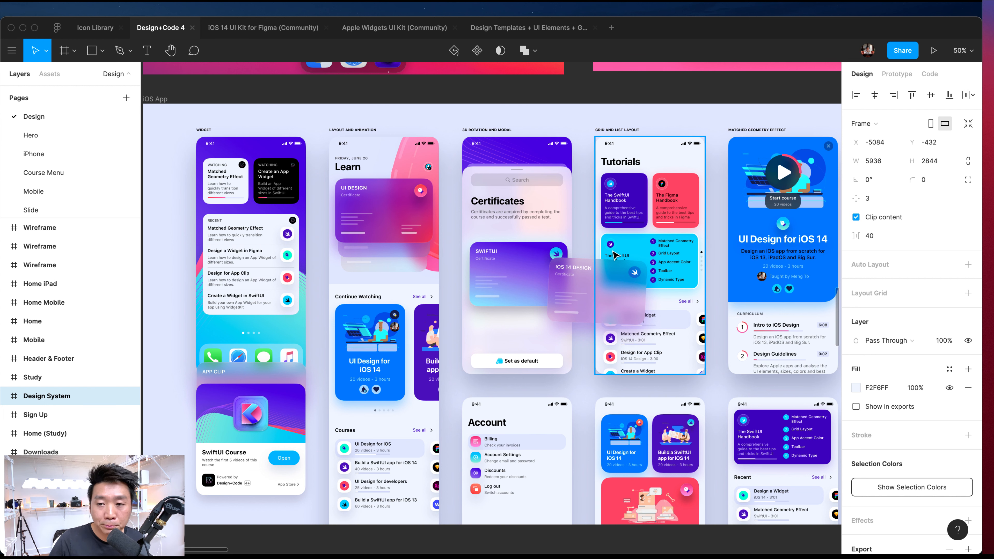
- Compare the Home Original, Mac App, iPad App and iOS App frames side by side at 25% zoom
scroll(589, 105, up, 2)
scroll(588, 104, right, 2)
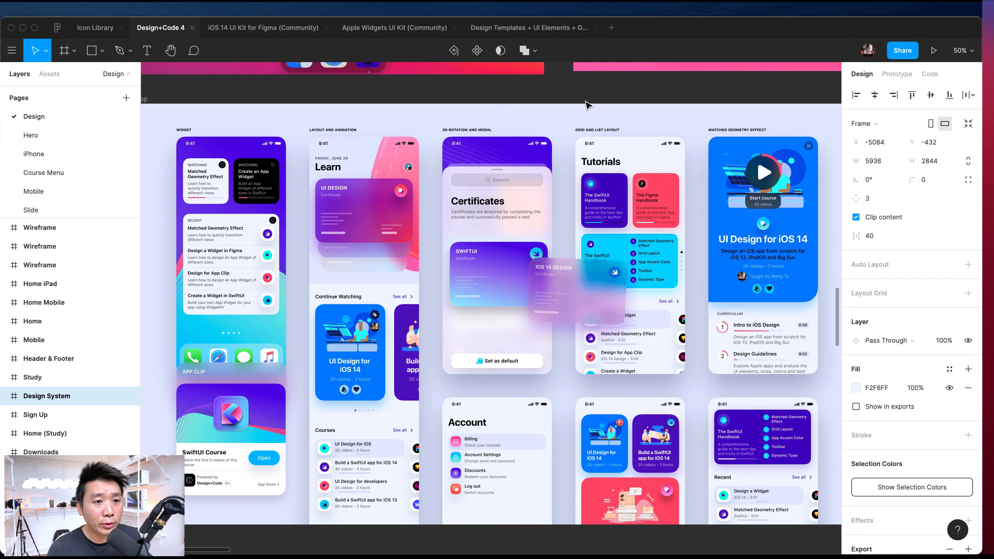
key(minus)
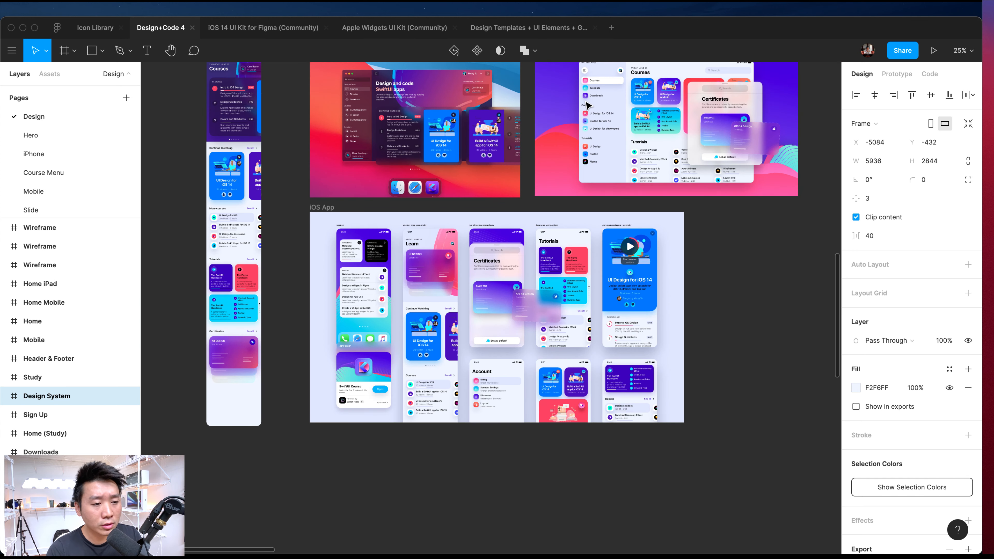
scroll(544, 188, up, 3)
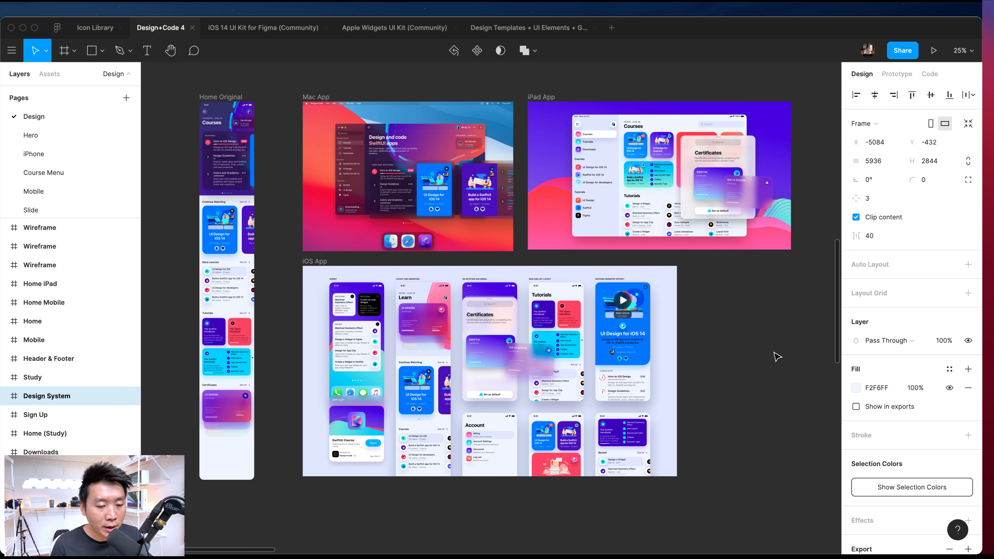
scroll(777, 356, down, 3)
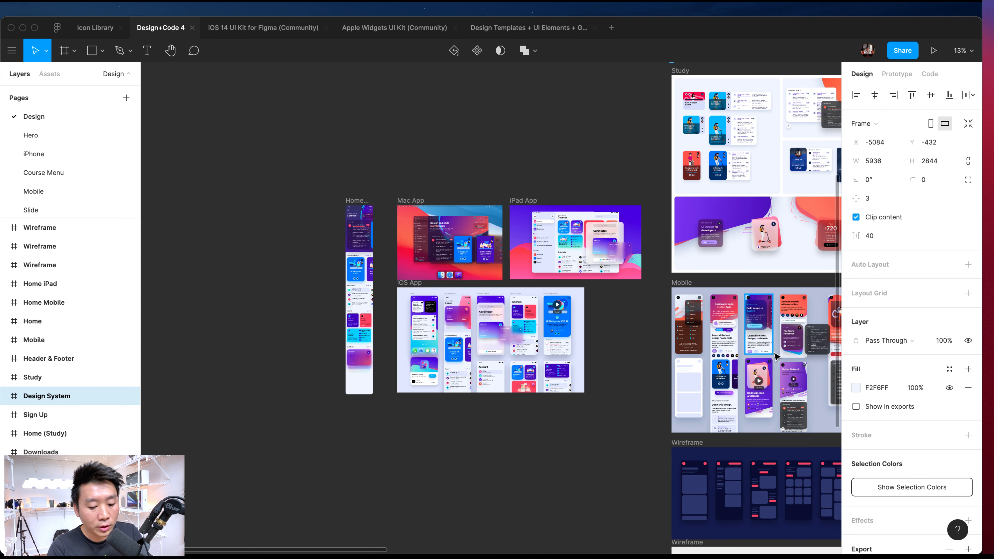
scroll(774, 355, up, 3)
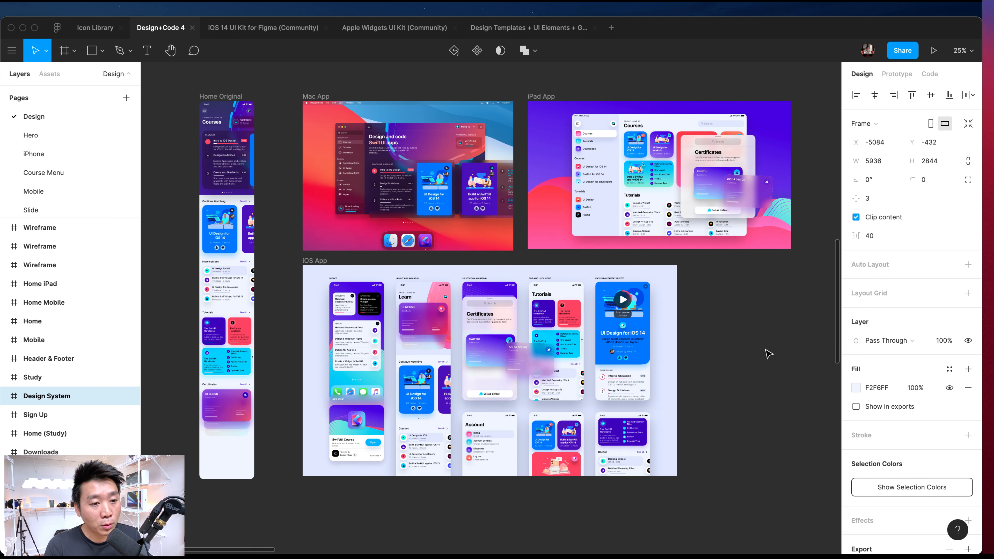
- Look over the Mobile and Study frames, then the Design System's typography, colors, buttons, icons and cards
scroll(768, 353, right, 5)
scroll(768, 352, down, 10)
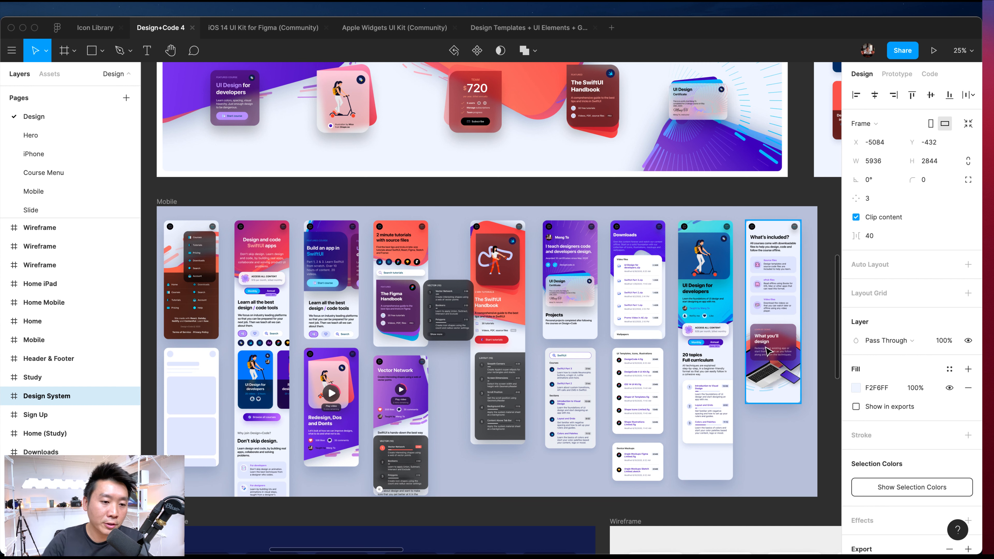
scroll(766, 351, up, 8)
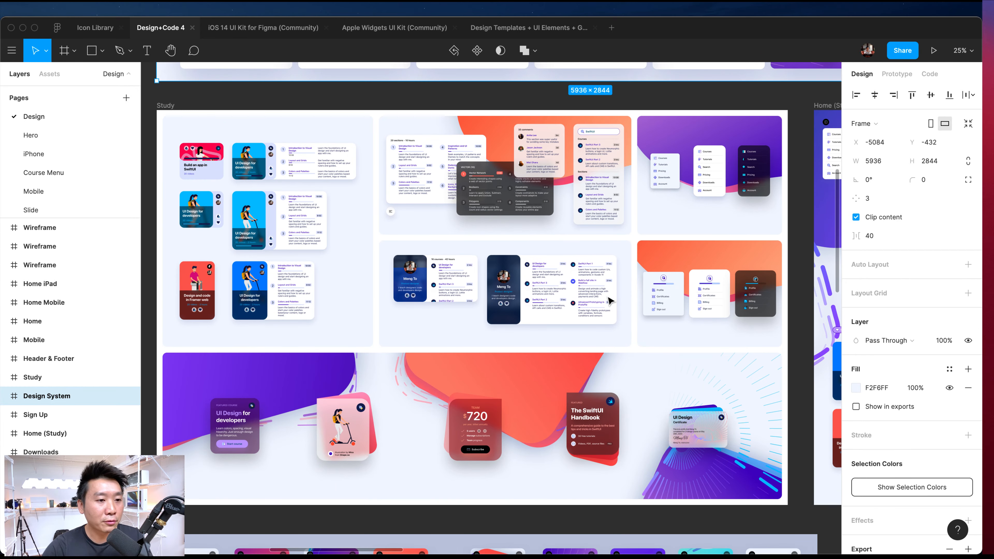
scroll(611, 301, up, 8)
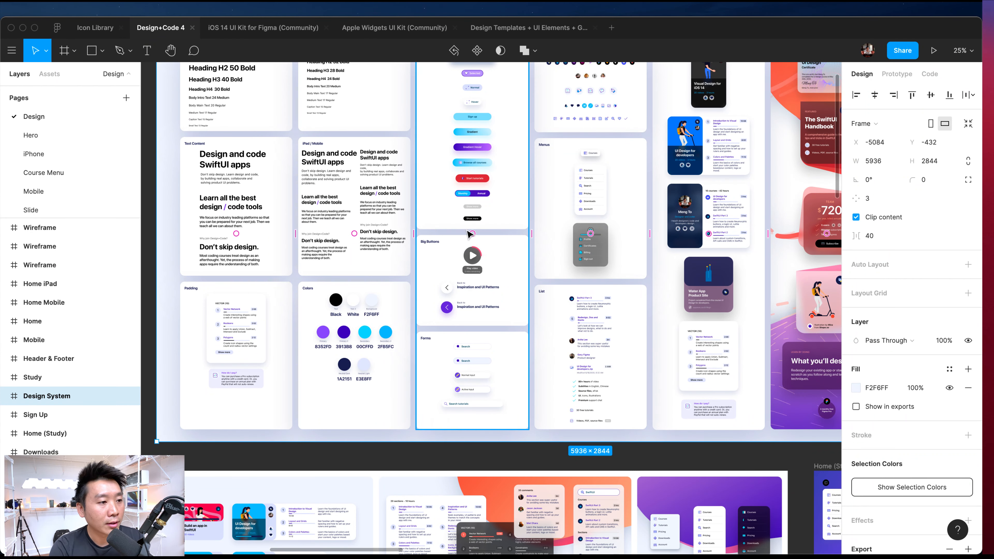
scroll(297, 219, left, 3)
scroll(298, 219, up, 2)
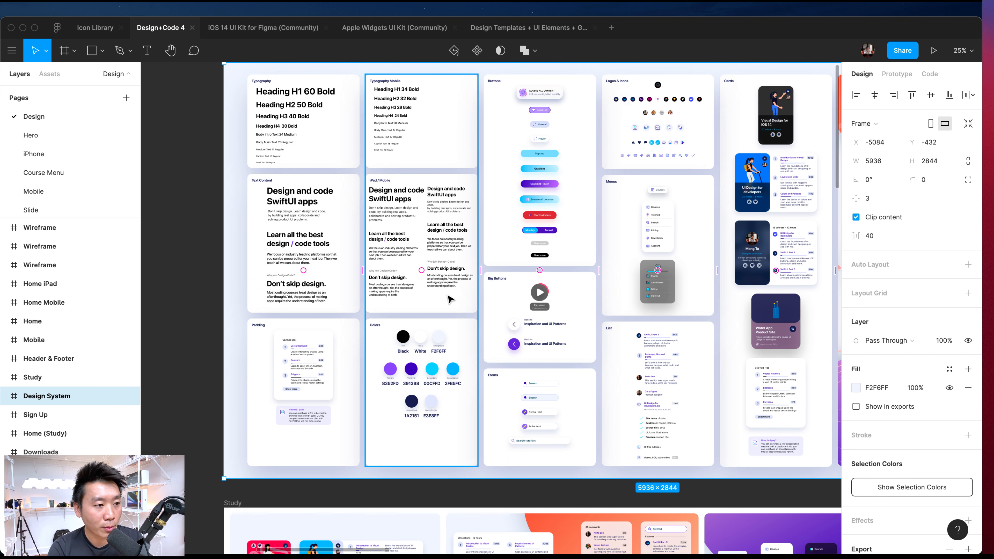
scroll(451, 299, right, 3)
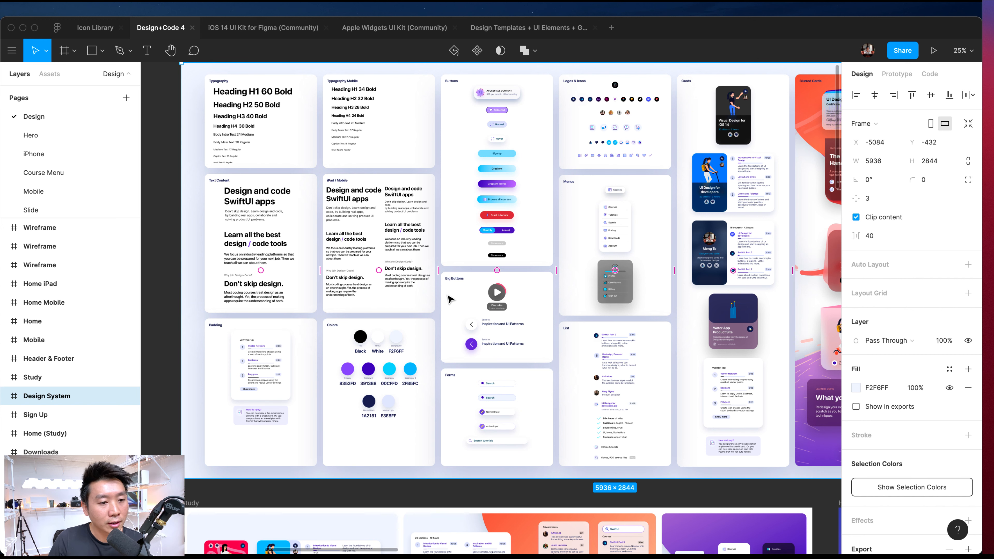
- Go back past the Mobile frame to the iOS App designs and view both frames next to each other
scroll(449, 300, down, 3)
scroll(446, 293, down, 15)
scroll(444, 299, left, 3)
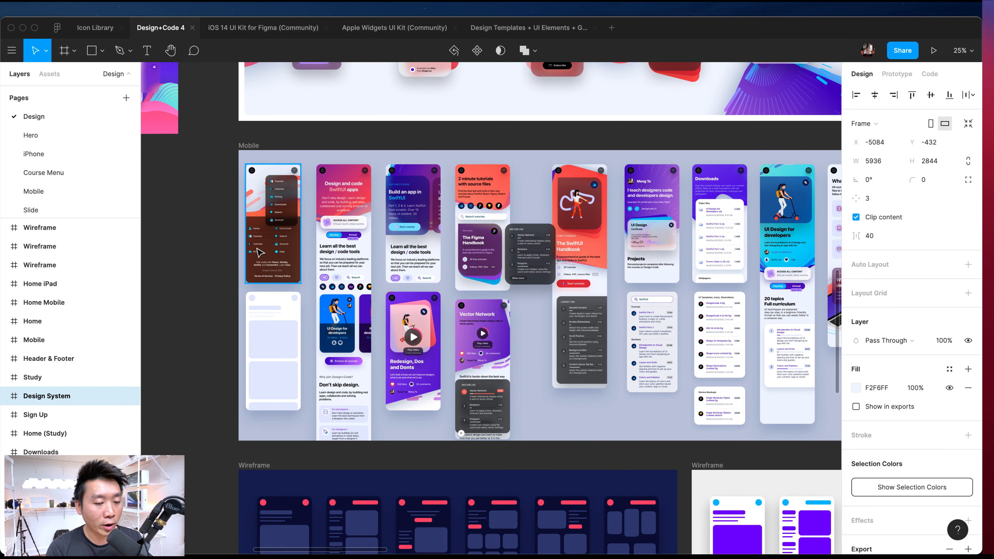
scroll(442, 305, down, 10)
scroll(366, 282, right, 3)
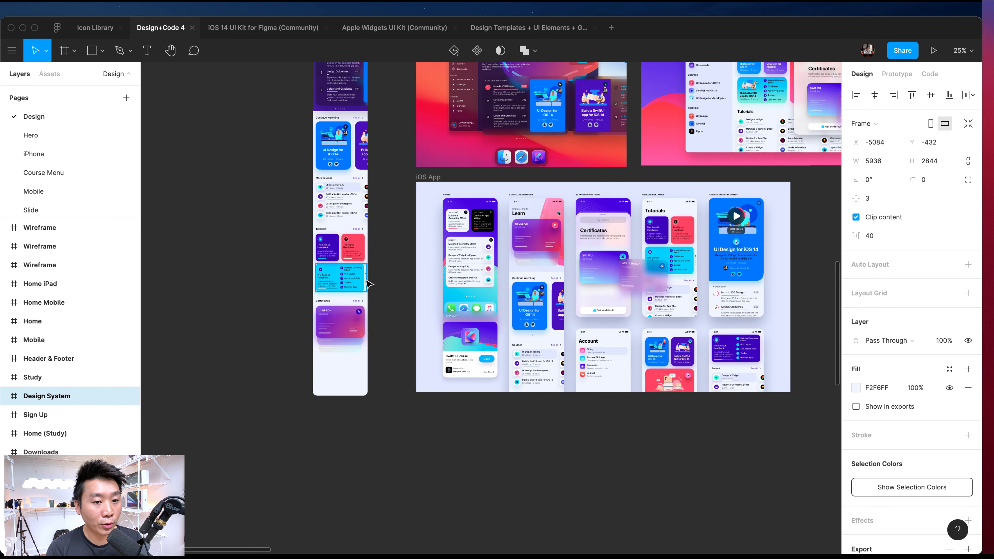
scroll(474, 321, right, 10)
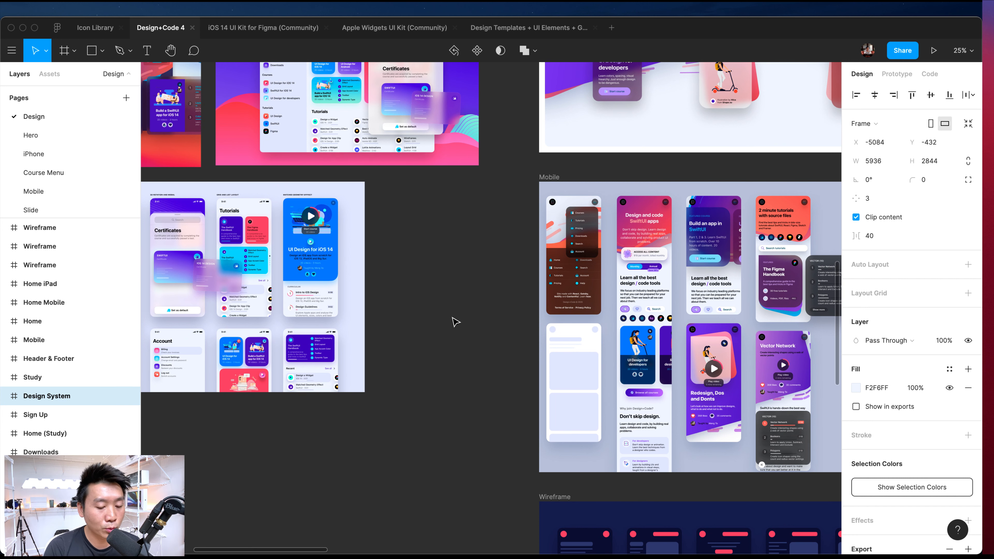
scroll(456, 321, right, 5)
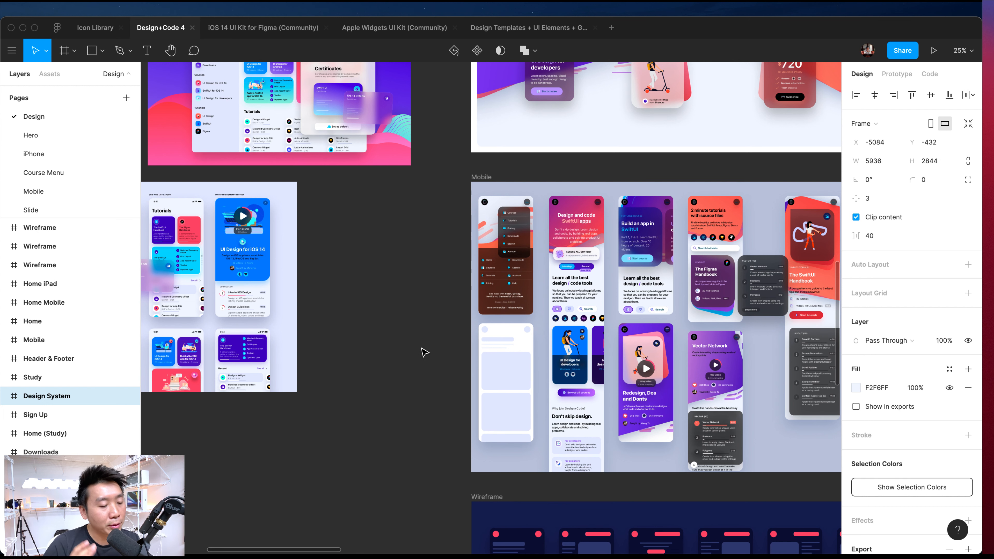
- Compare the iOS App screens with the Mobile frame's screens, moving between both frames at 50% zoom
scroll(423, 350, left, 6)
scroll(428, 349, right, 10)
scroll(570, 355, up, 5)
scroll(410, 348, right, 8)
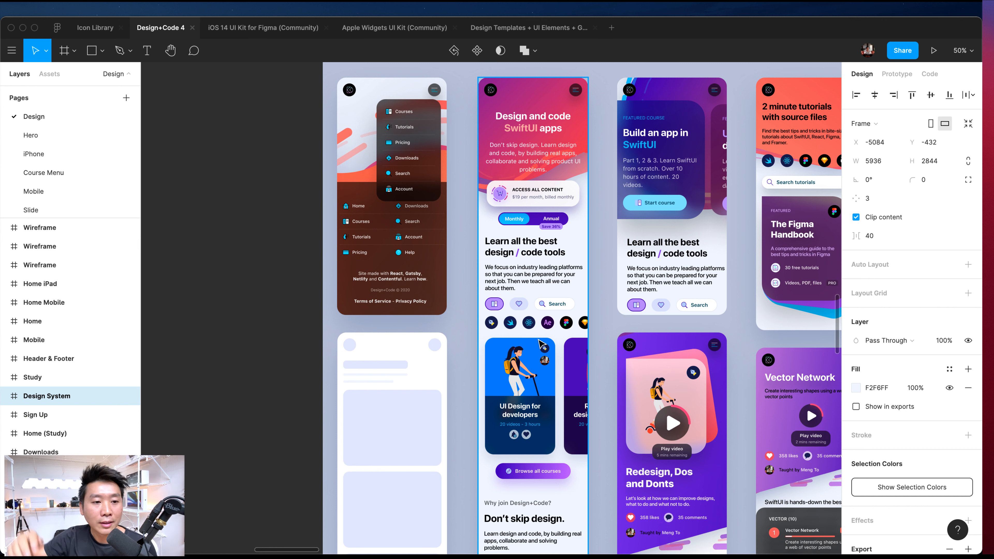
scroll(541, 344, left, 15)
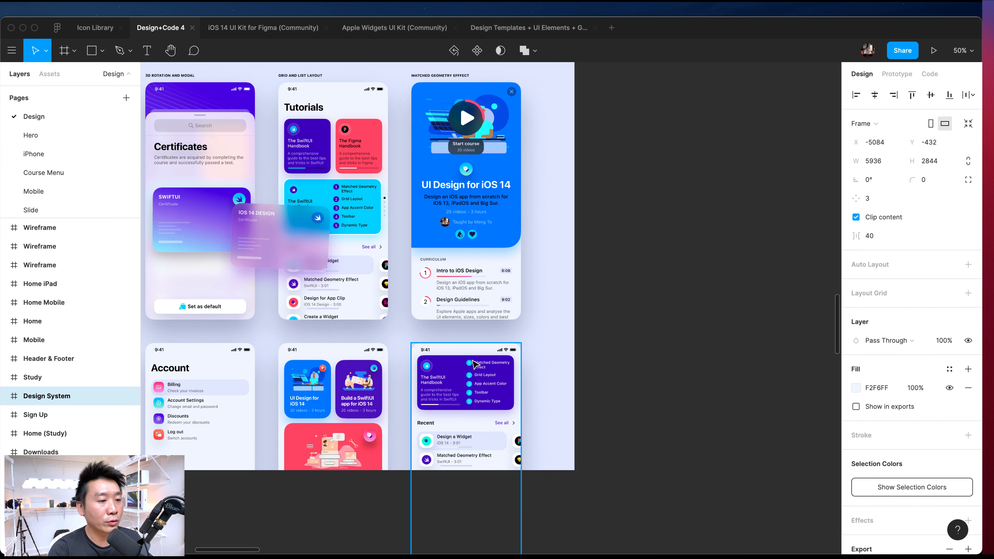
scroll(617, 366, left, 10)
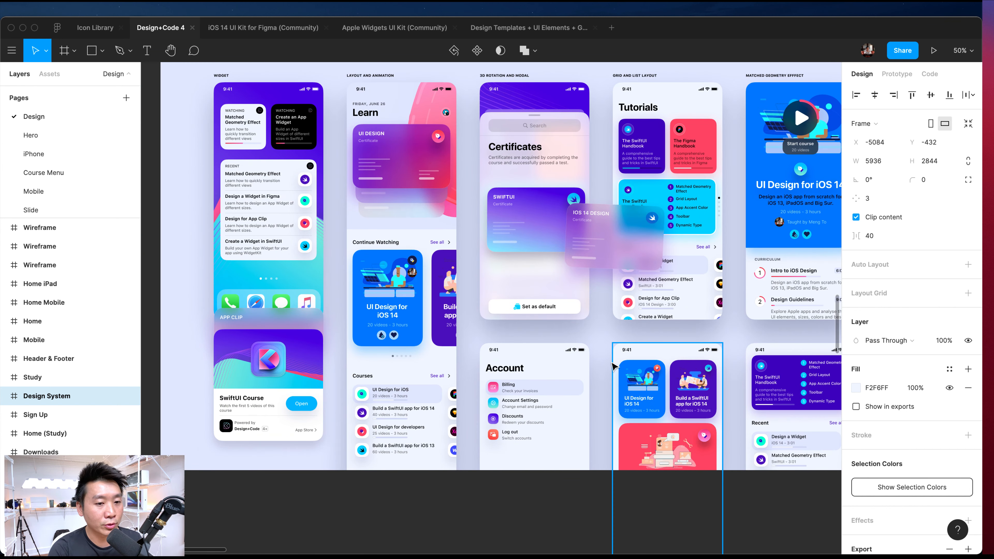
scroll(615, 366, up, 15)
scroll(615, 366, left, 20)
scroll(609, 366, right, 17)
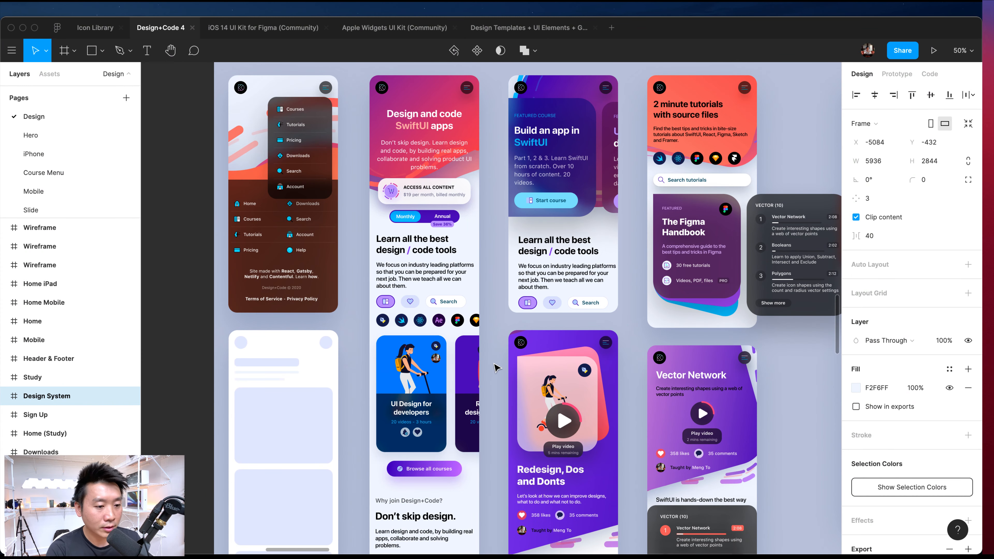
scroll(496, 368, right, 5)
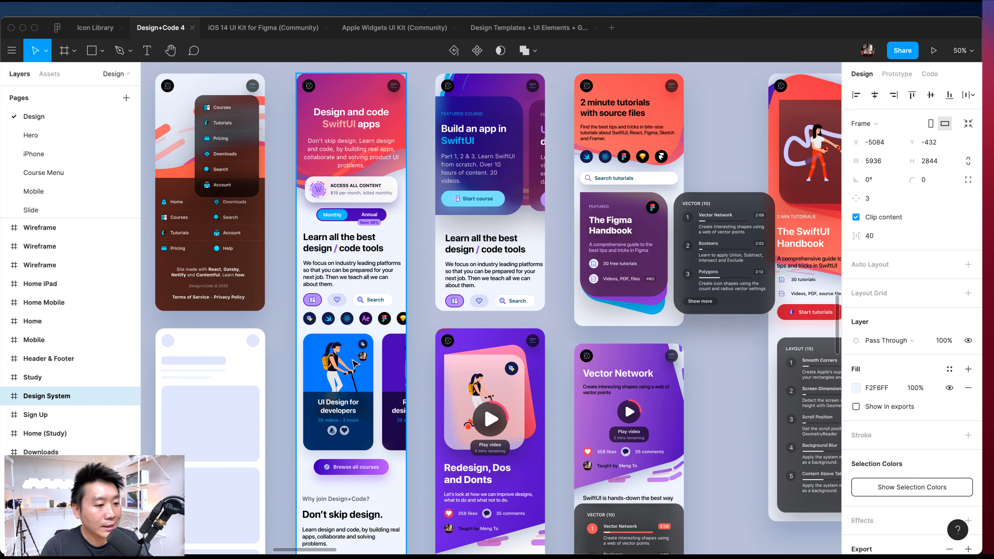
- Examine the Mobile frame's course cards, icon buttons and video player screen at 100% zoom, then return to 50%
scroll(357, 361, down, 2)
key(shift+0)
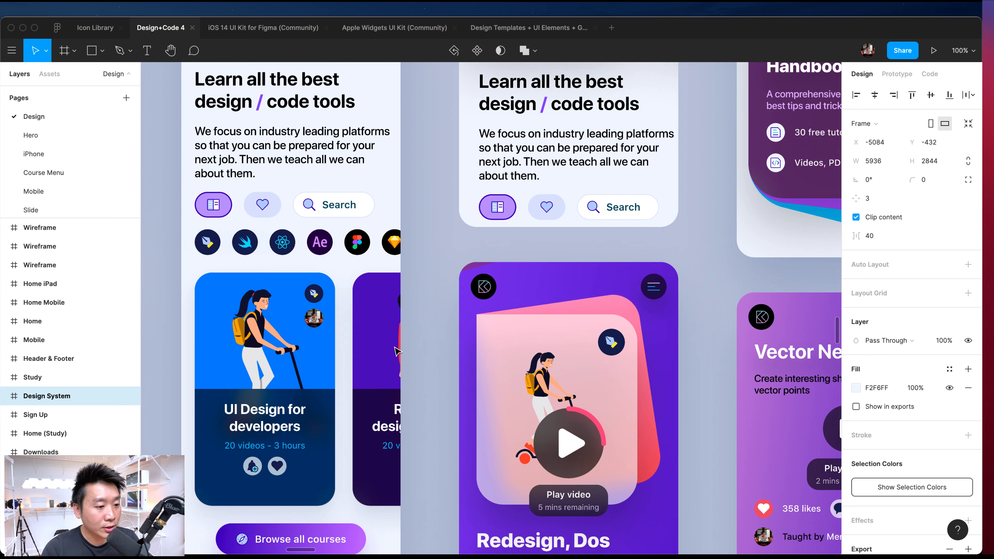
scroll(609, 246, down, 4)
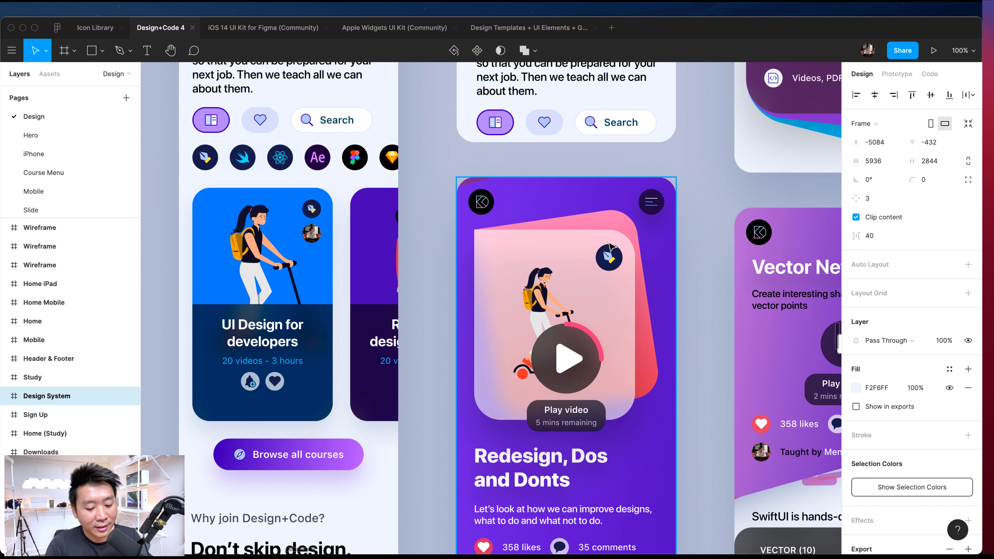
key(super+minus)
scroll(356, 284, left, 2)
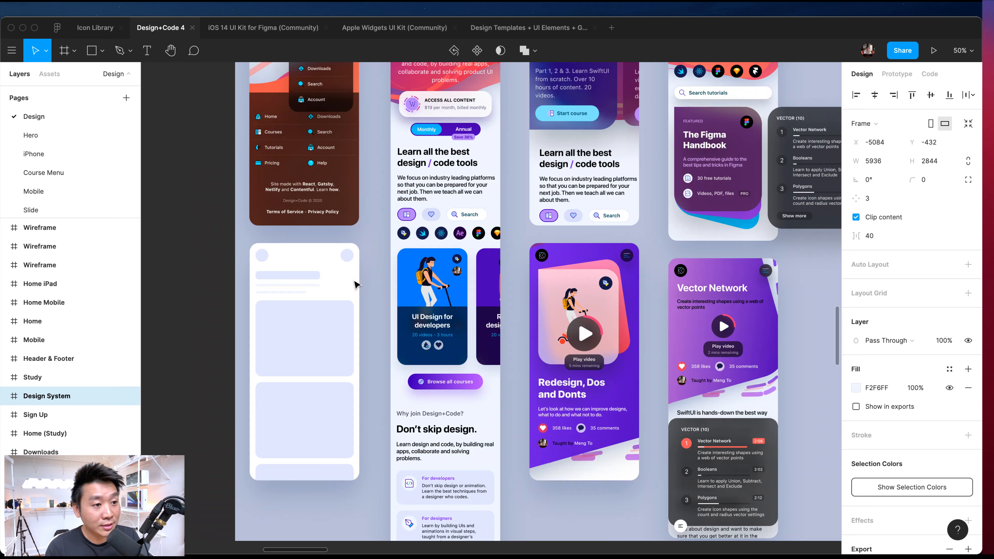
- Return to the iOS App frame and select the Matched Geometry Effect course screen to review it beside the others
scroll(356, 284, up, 10)
scroll(391, 274, left, 10)
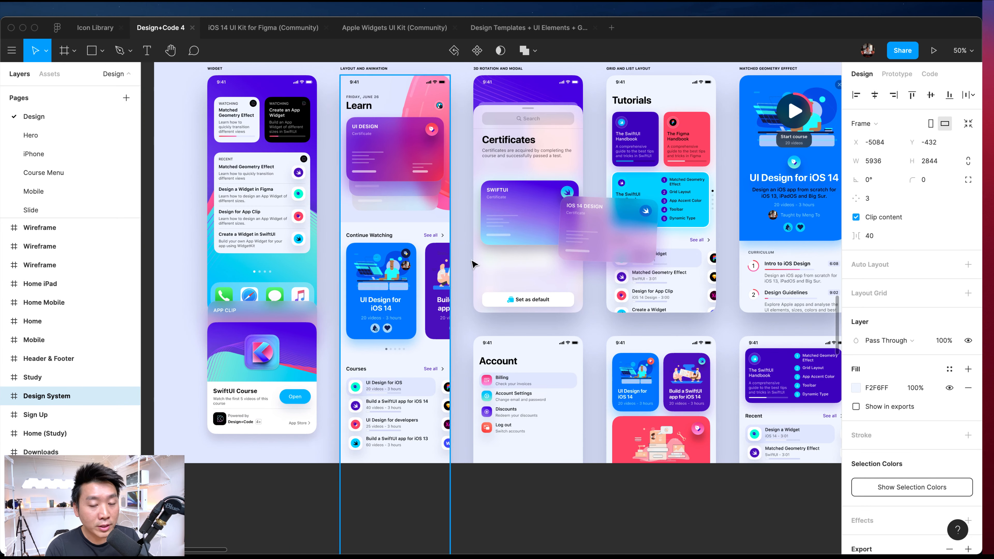
scroll(473, 264, right, 3)
super+click(303, 276)
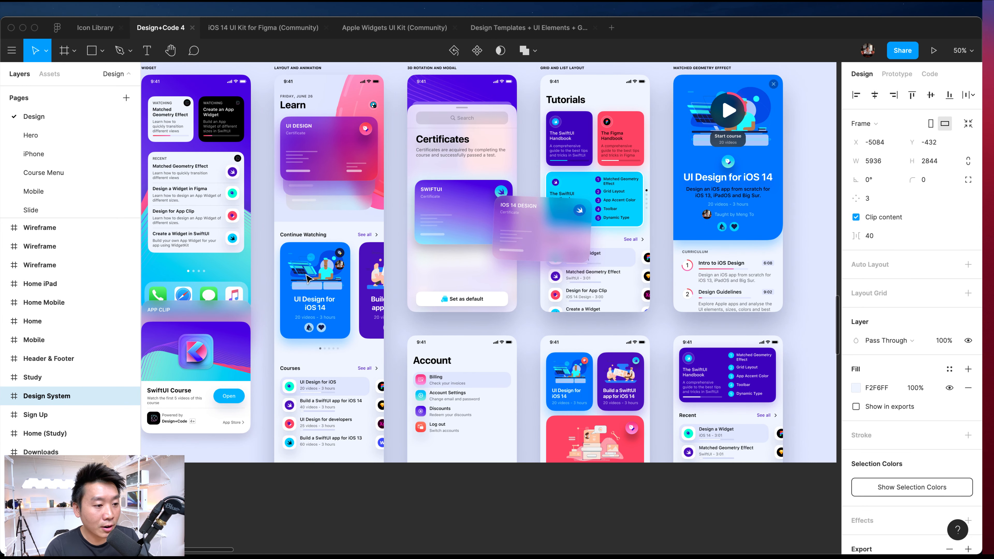
click(285, 315)
click(695, 150)
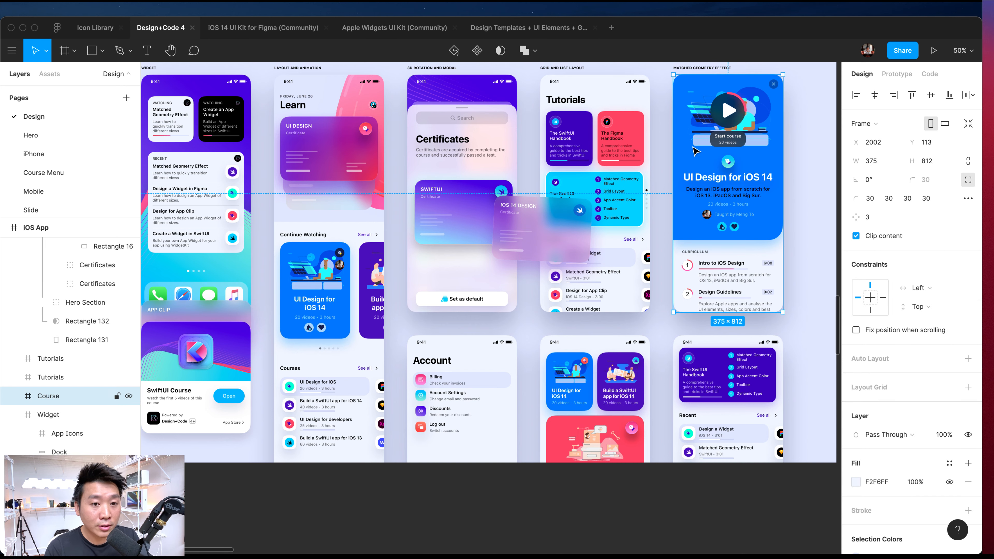
scroll(701, 148, right, 4)
scroll(712, 147, left, 6)
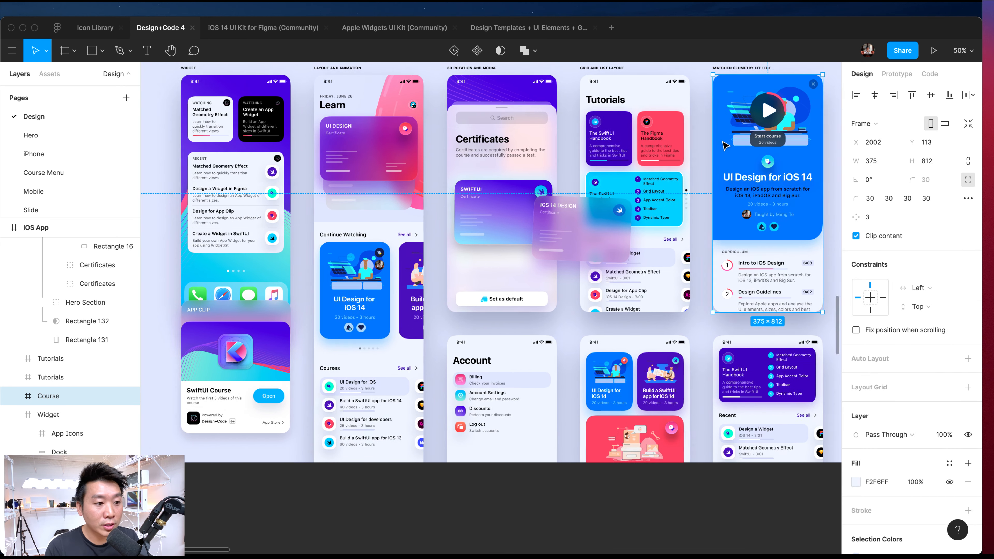
scroll(724, 145, left, 1)
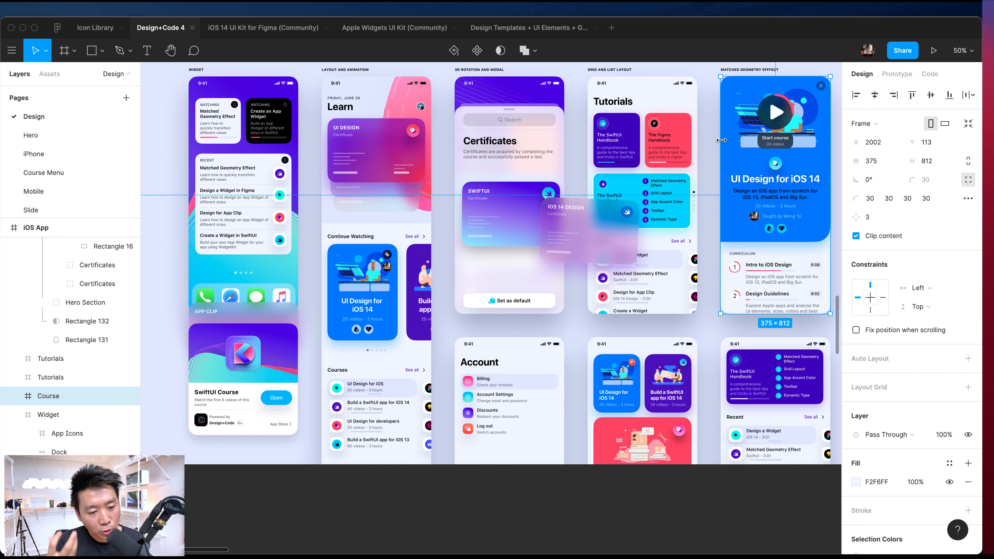
- Inspect the Layout and Animation, Certificates and course screens up close, and select the Matched Geometry Effect text in the Tutorials card
click(421, 145)
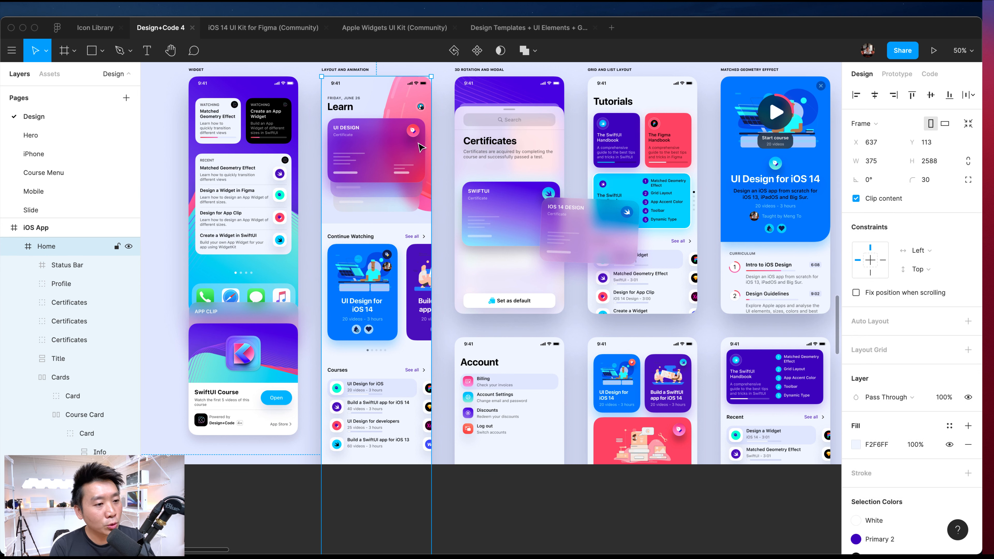
key(shift+2)
click(411, 345)
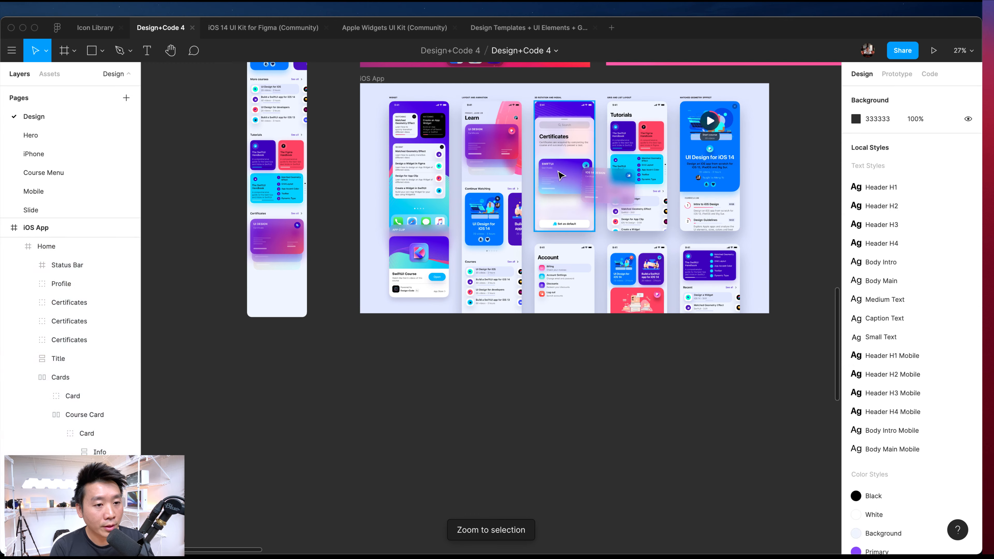
click(559, 178)
key(shift+2)
key(n)
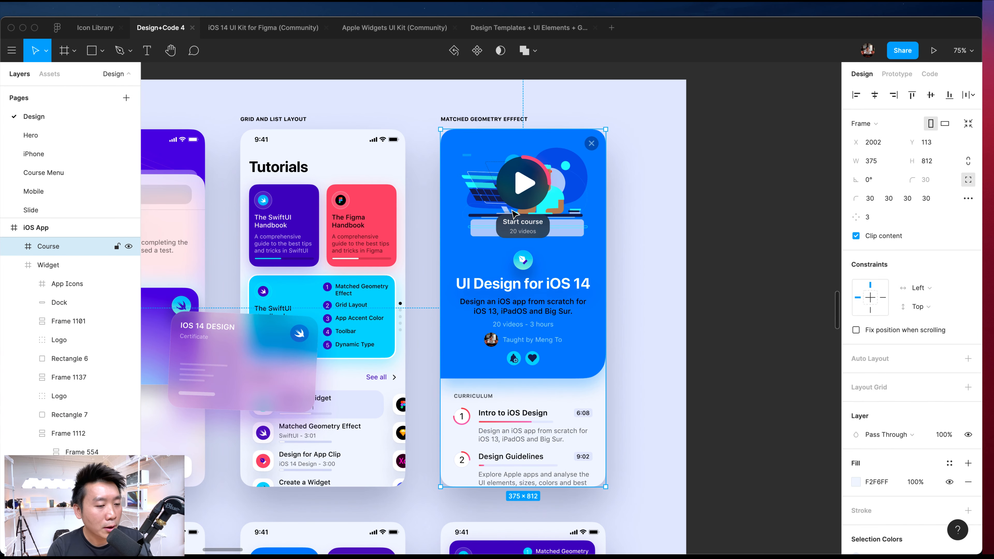
super+click(347, 290)
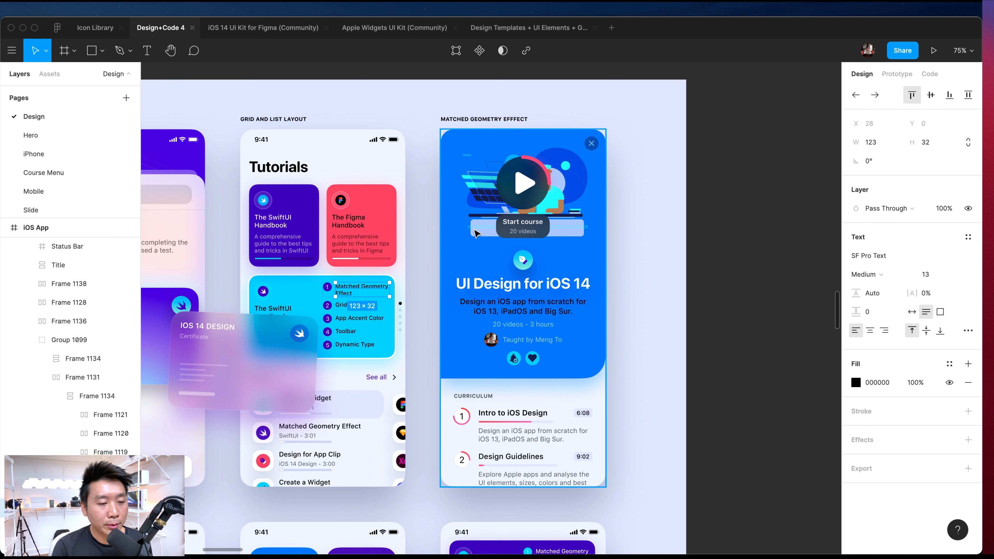
scroll(454, 235, left, 3)
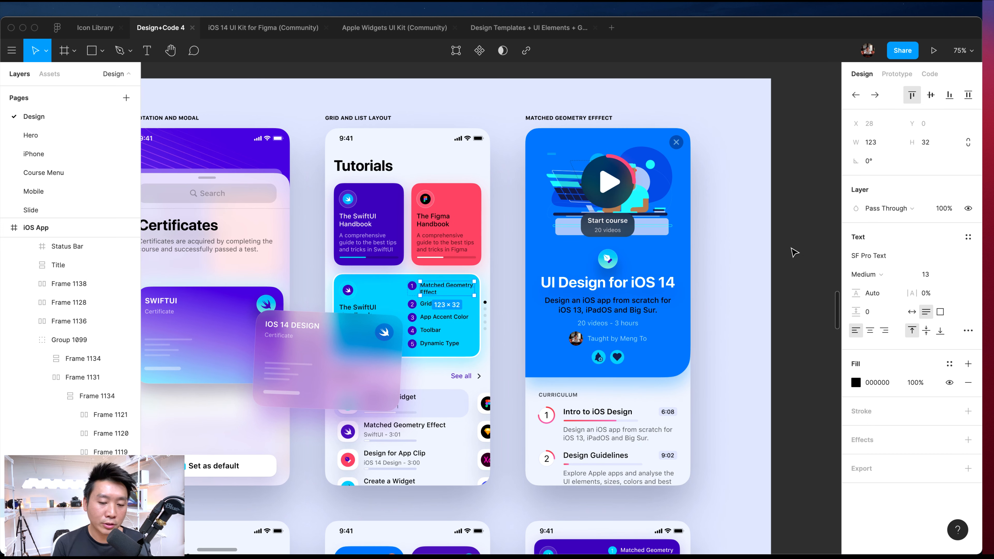
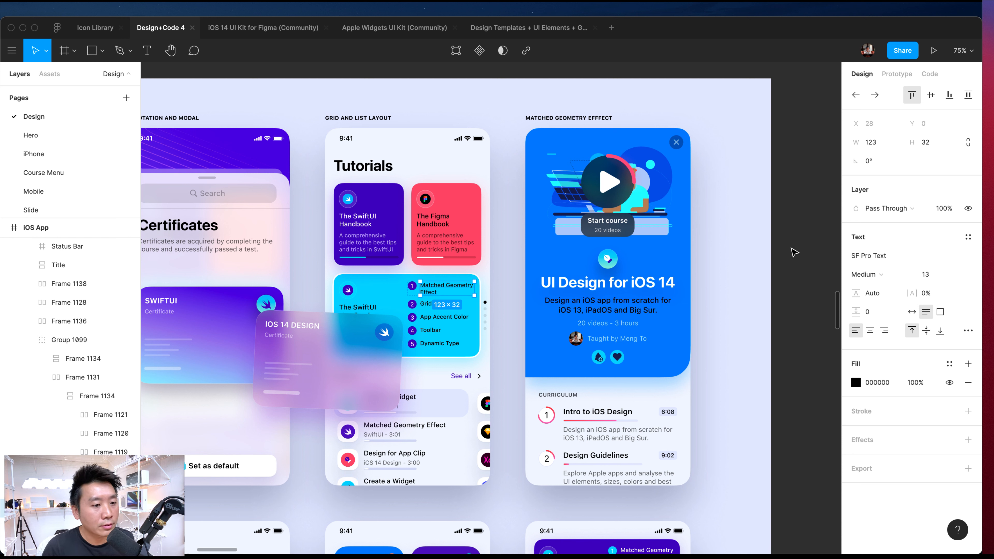
- Clear the selection and look over the row of iOS App screens at 75% and 50% zoom
click(804, 285)
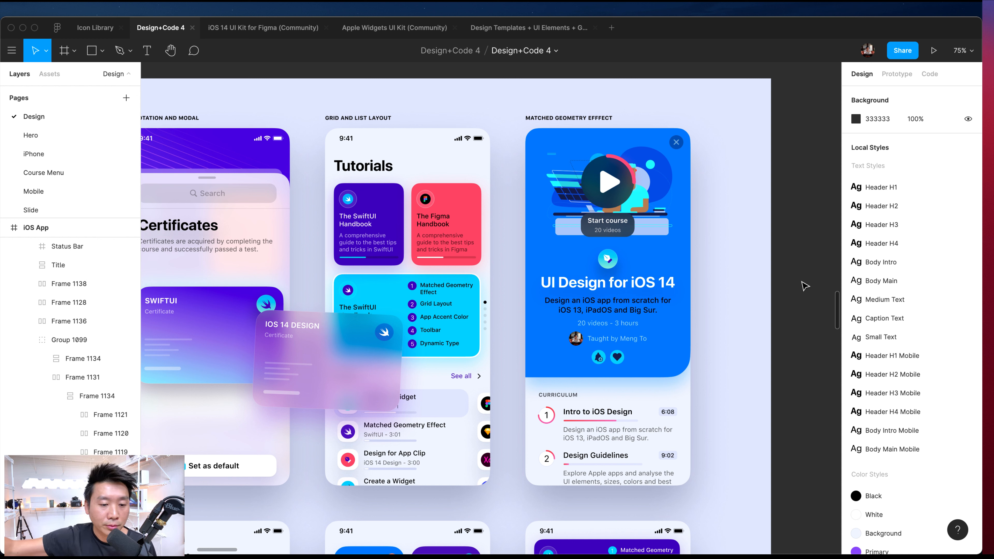
scroll(691, 260, left, 3)
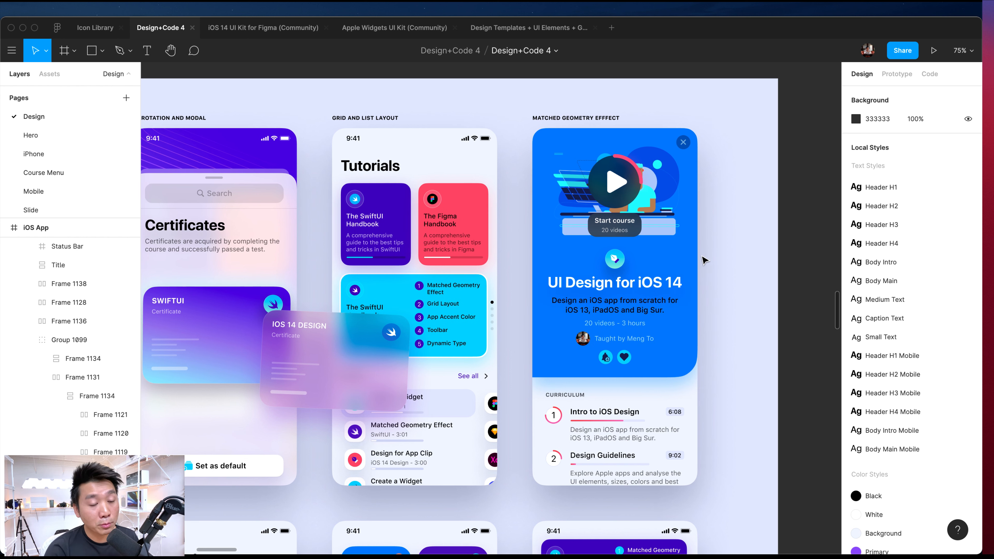
scroll(737, 278, left, 2)
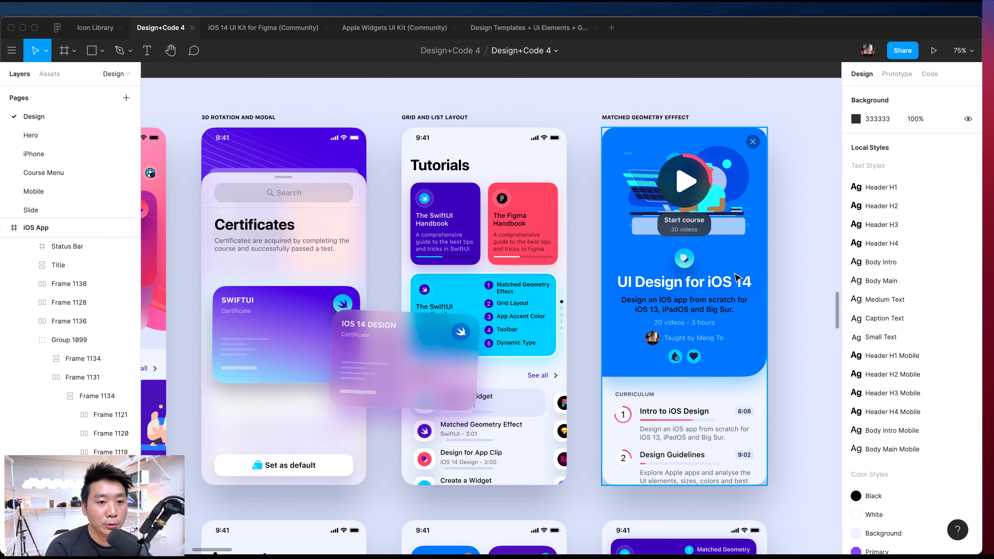
scroll(737, 278, down, 2)
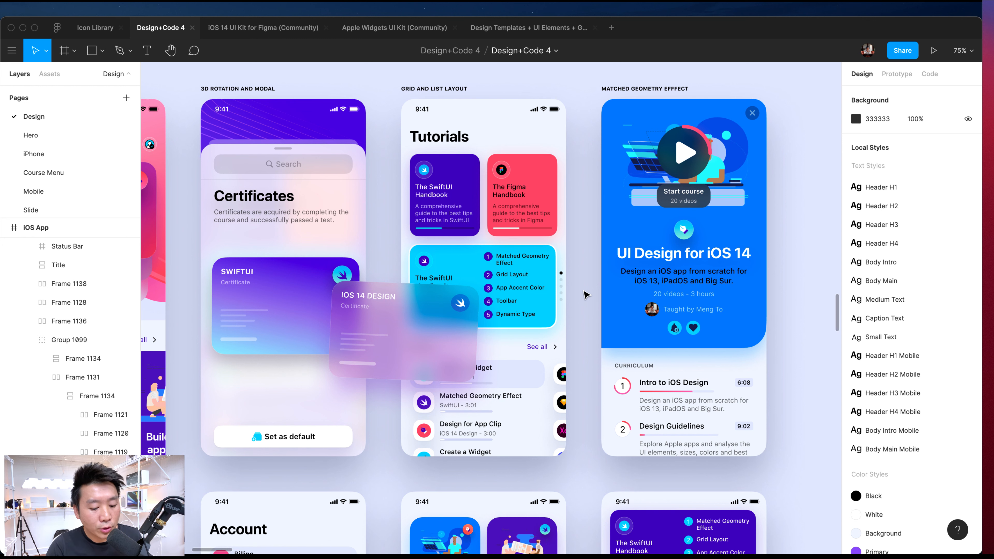
key(minus)
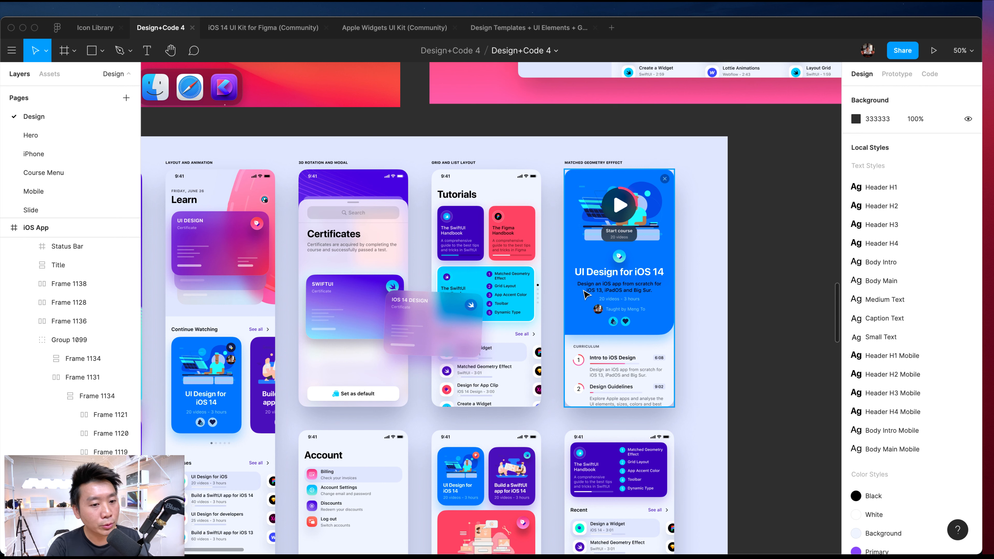
scroll(665, 297, left, 5)
scroll(665, 298, down, 3)
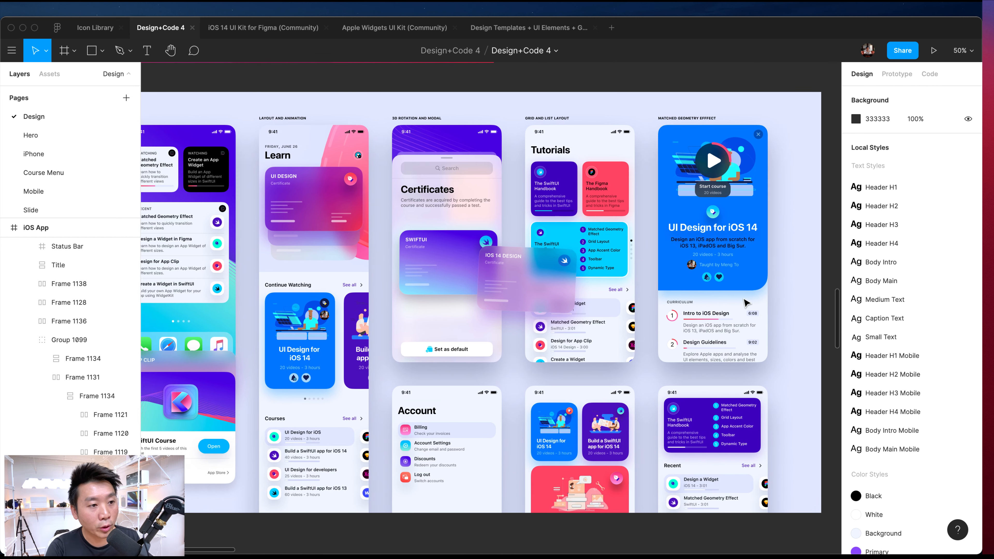
scroll(814, 324, left, 2)
scroll(814, 325, down, 2)
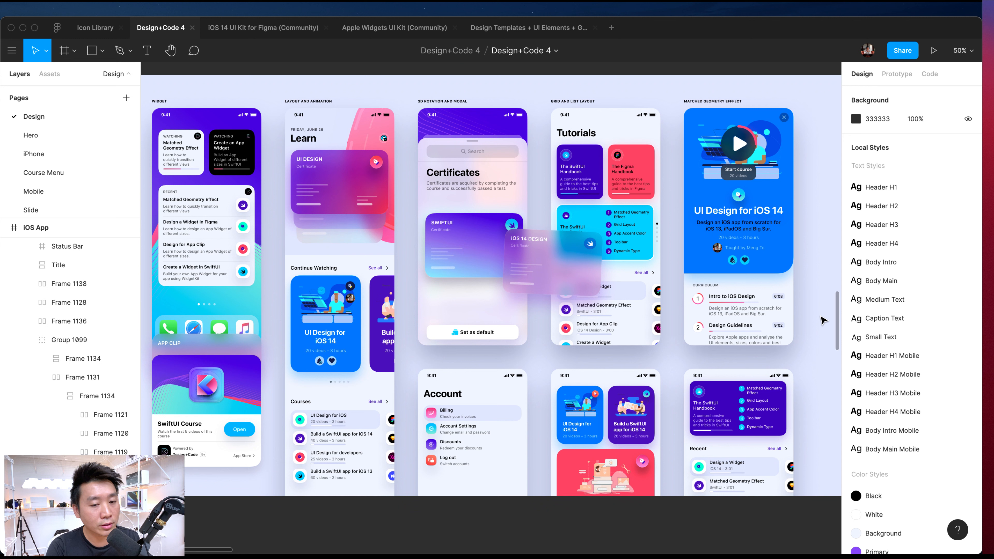
scroll(823, 321, left, 1)
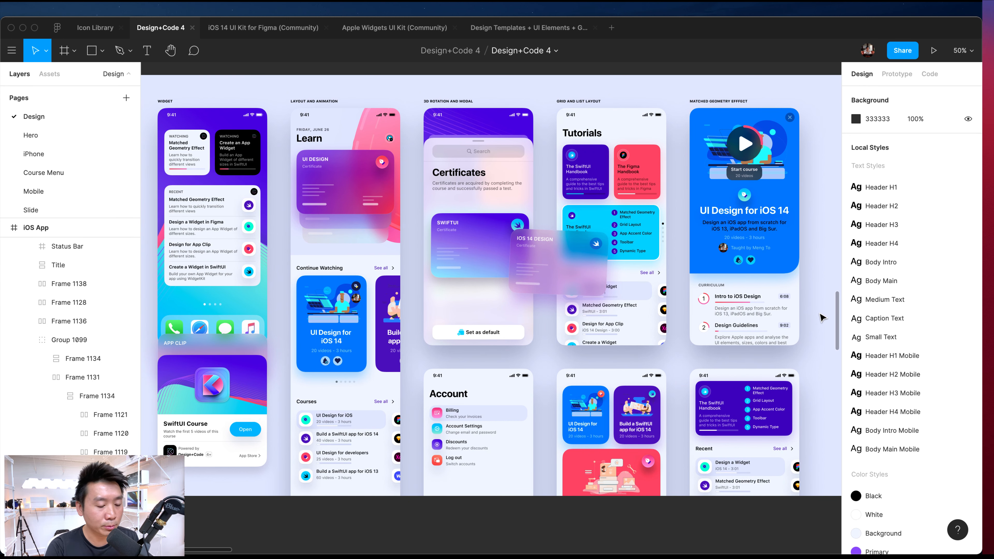
- Select the App Clip's SwiftUI Course card, view it at 100%, and return to the overview of iOS App screens
scroll(822, 317, left, 5)
click(344, 423)
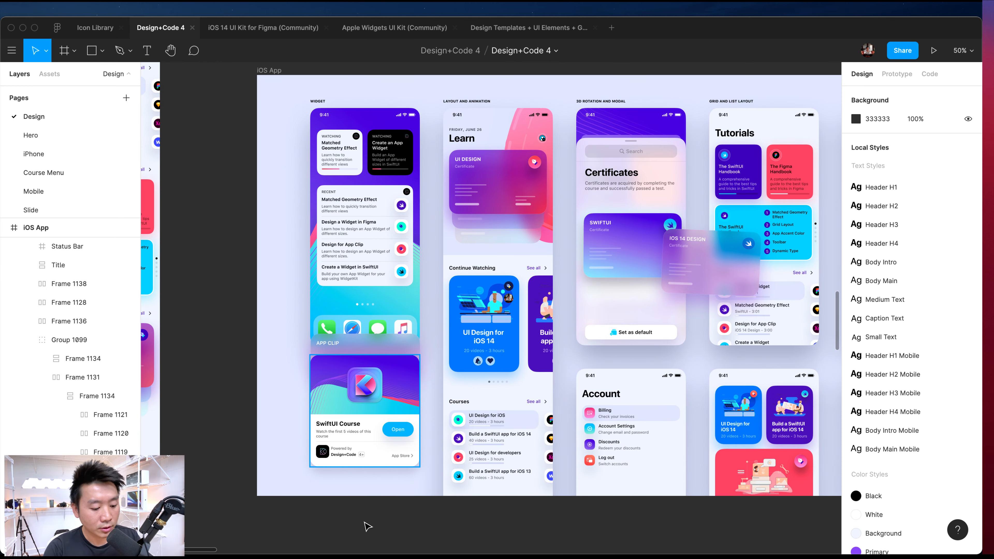
key(shift+2)
scroll(371, 540, down, 5)
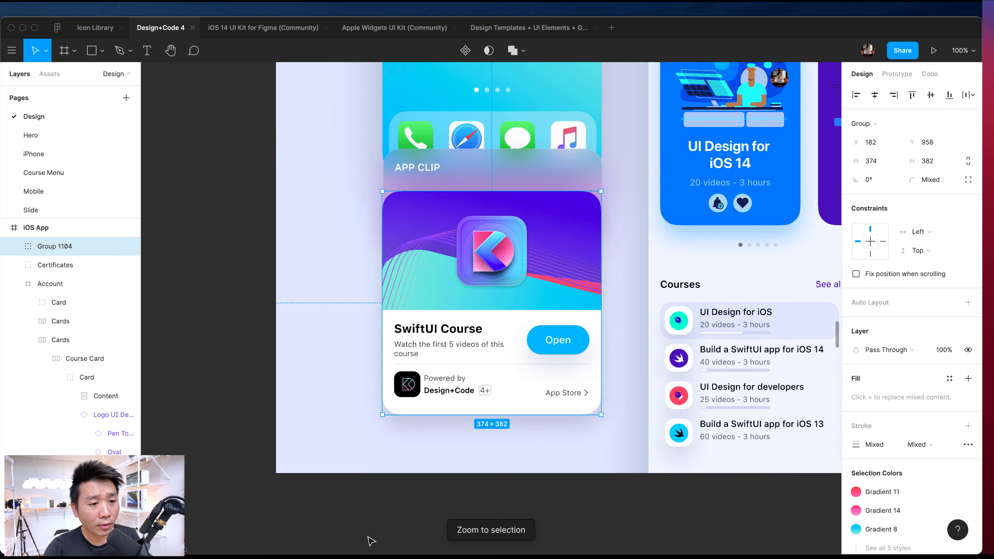
scroll(524, 409, right, 6)
scroll(525, 410, up, 1)
scroll(372, 278, up, 1)
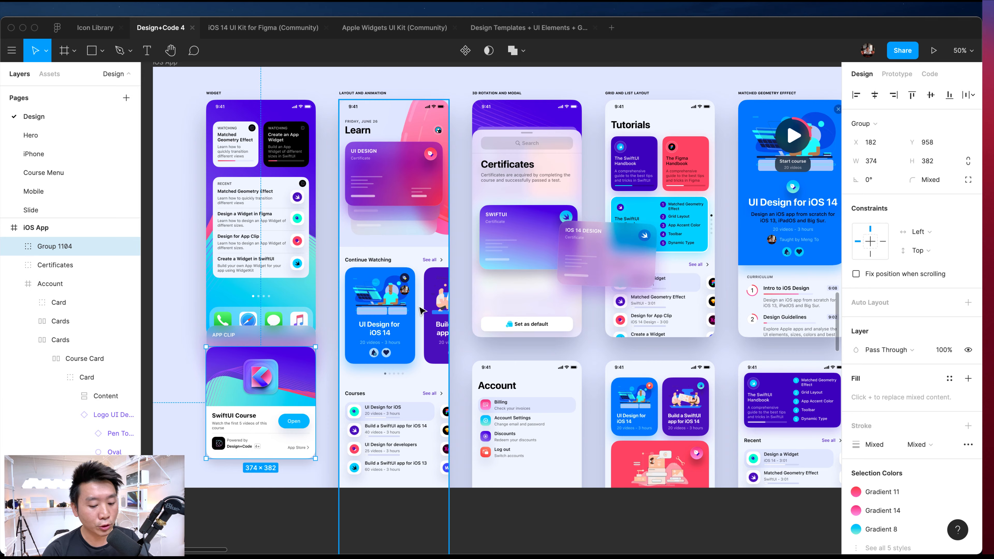
- Inspect the iOS 14 Design certificate card, the search field and the Certificates modal's background at 100% zoom
key(shift+0)
scroll(426, 305, up, 3)
scroll(425, 306, up, 2)
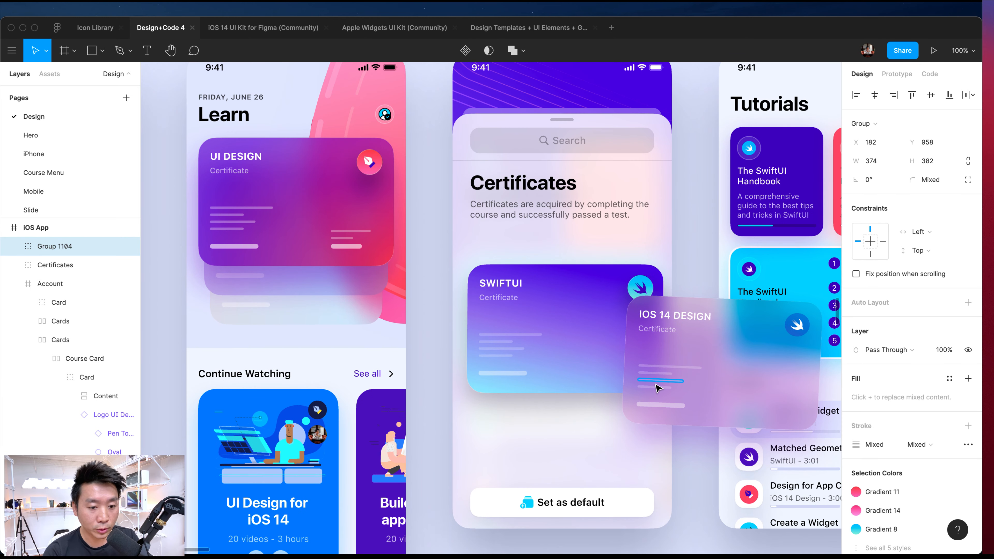
super+click(638, 383)
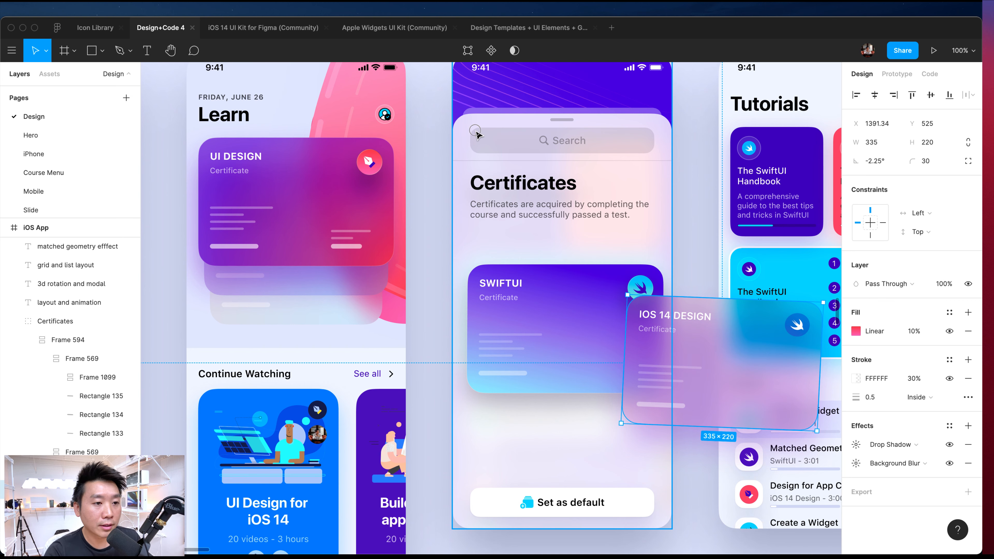
click(476, 135)
scroll(477, 134, left, 10)
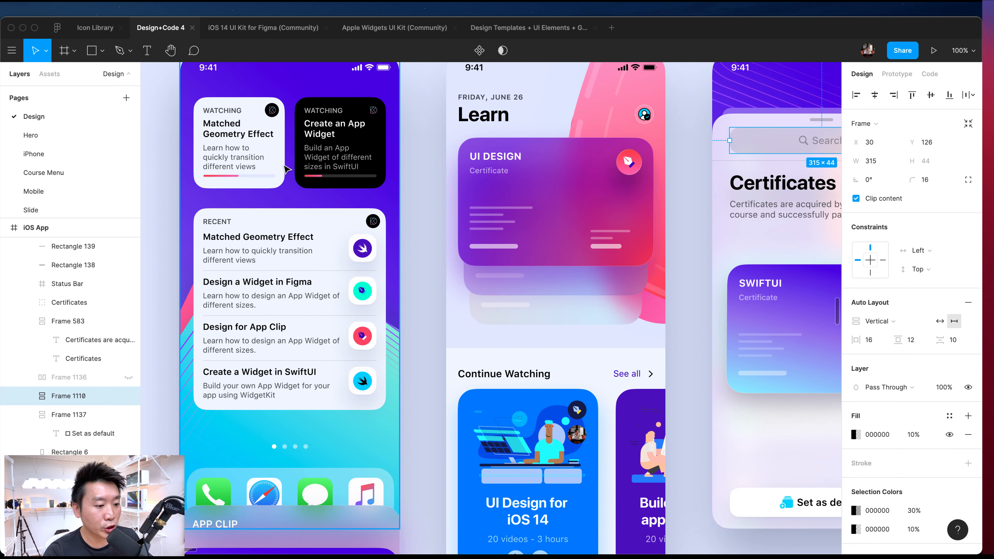
scroll(287, 169, right, 15)
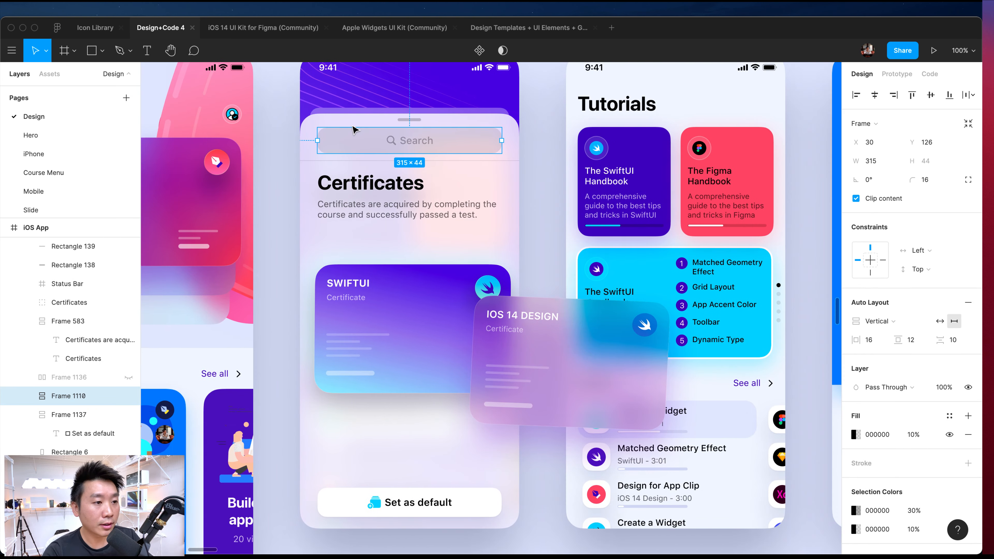
click(311, 124)
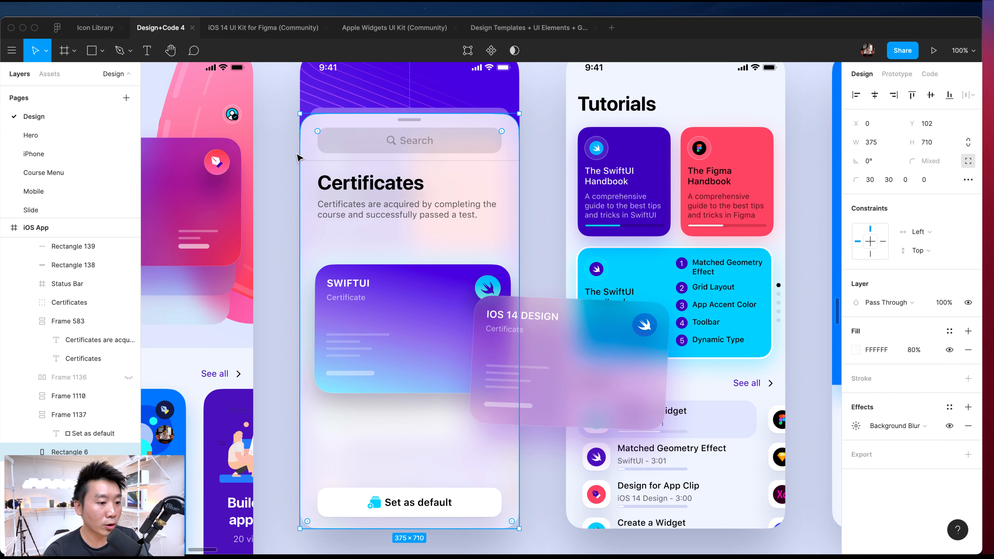
- Clear the selection, compare the Learn, Certificates, Tutorials and course screens side by side, and return to the 50% overview
click(546, 196)
scroll(548, 195, left, 2)
scroll(548, 195, up, 1)
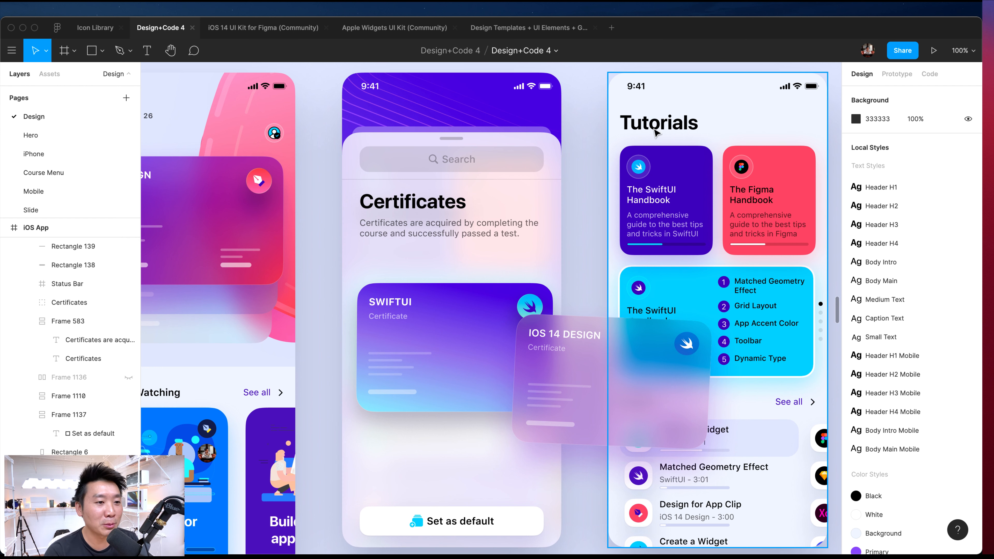
scroll(626, 135, left, 3)
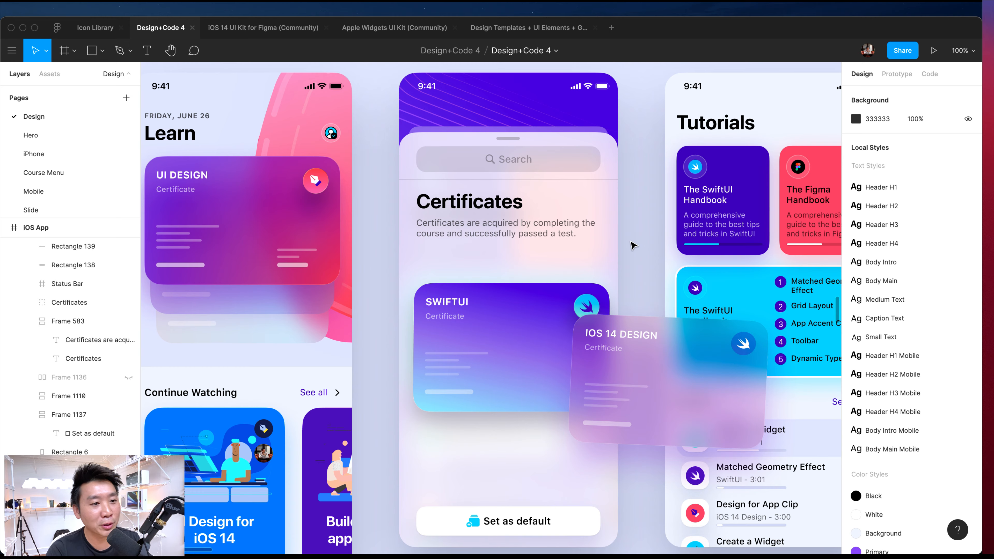
scroll(632, 245, right, 2)
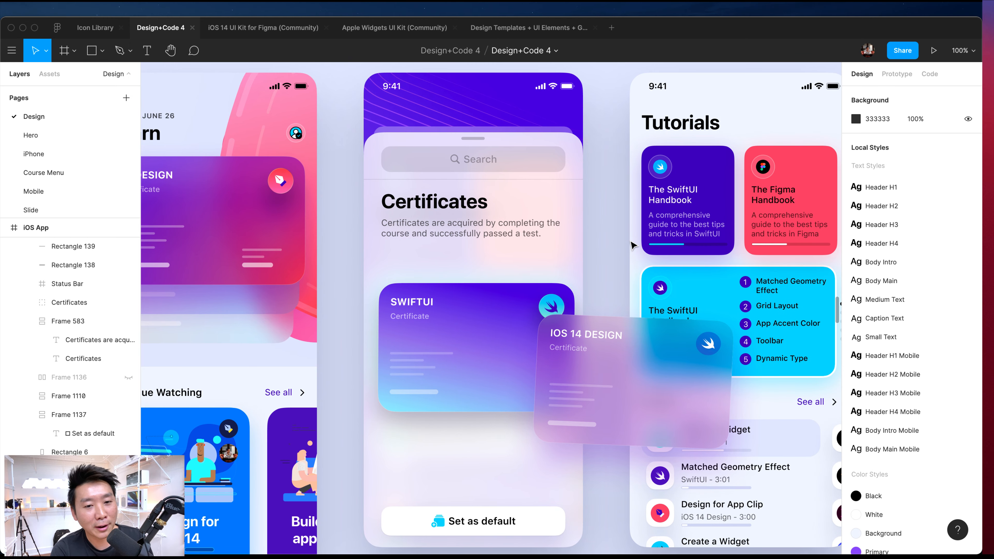
scroll(632, 245, right, 15)
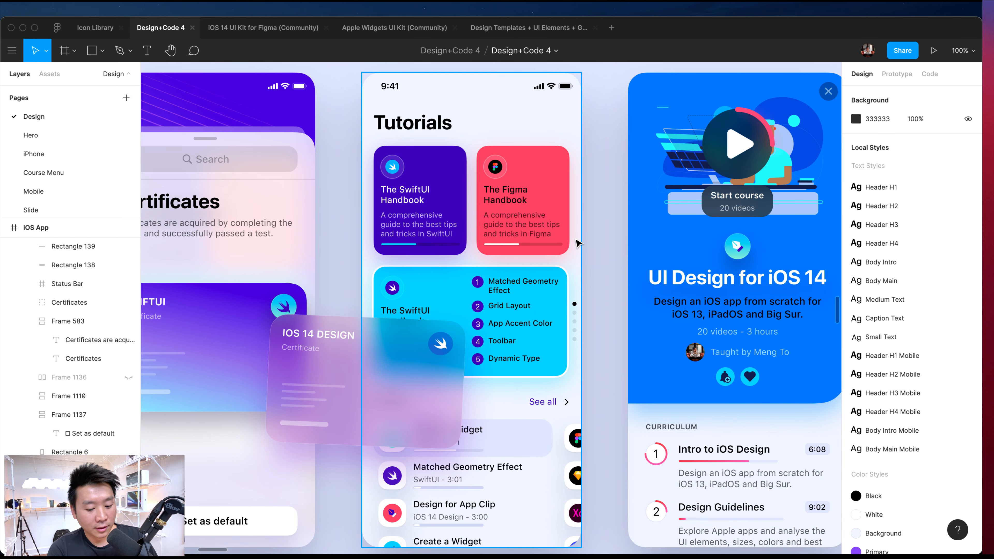
key(minus)
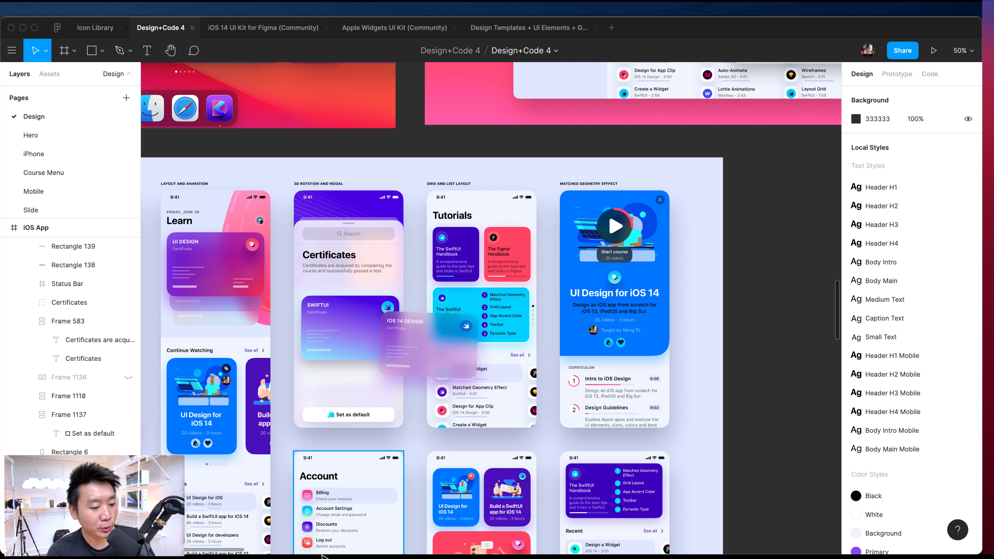
- Switch to Safari, leave the Color guidelines, and look through the Apple Design Resources page around its SF Symbols section
key(super+Tab)
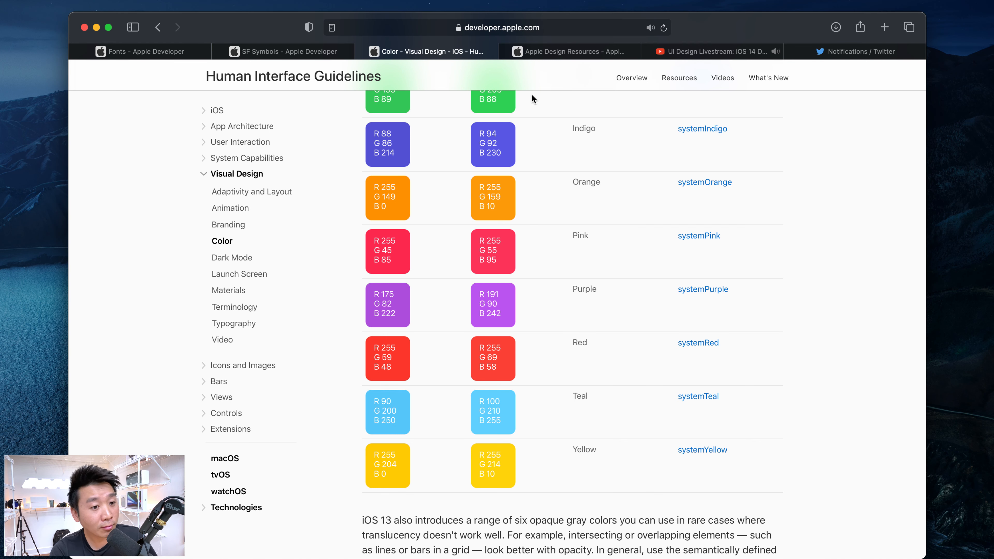
scroll(463, 212, down, 3)
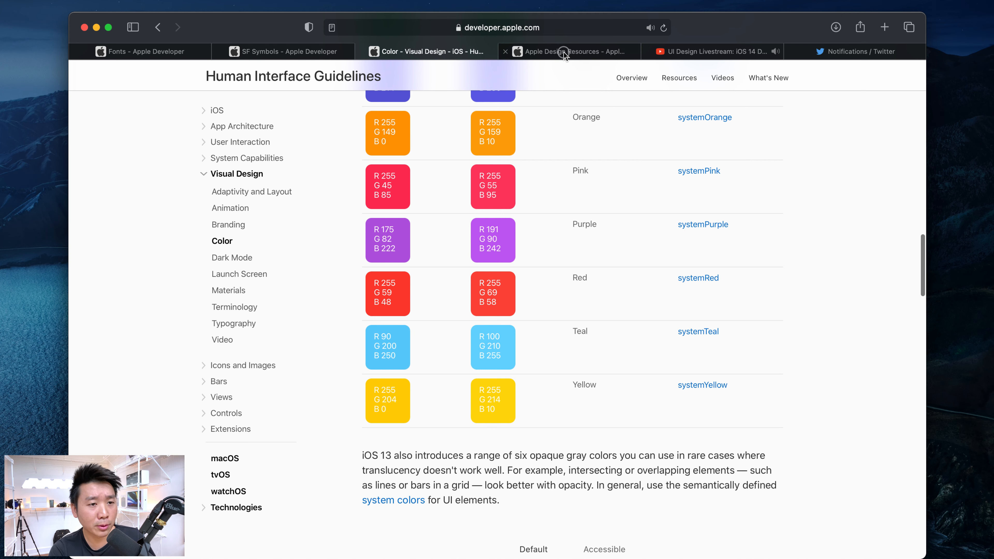
click(529, 55)
scroll(524, 153, down, 3)
scroll(524, 153, down, 10)
scroll(525, 154, up, 2)
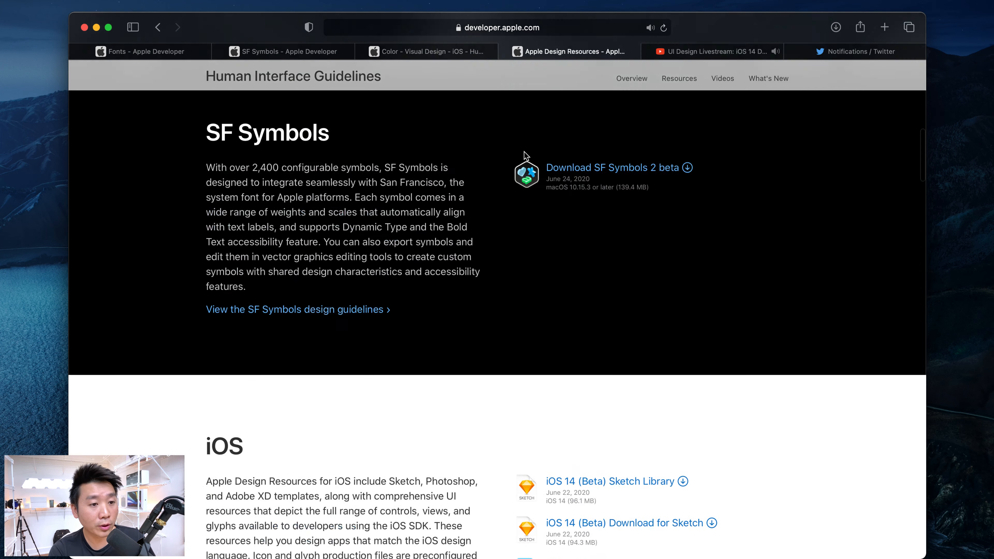
- Examine the iOS section's Sketch, Photoshop, Adobe XD and Keynote downloads on the Apple Design Resources page
scroll(525, 153, down, 3)
scroll(525, 156, up, 2)
scroll(526, 155, down, 5)
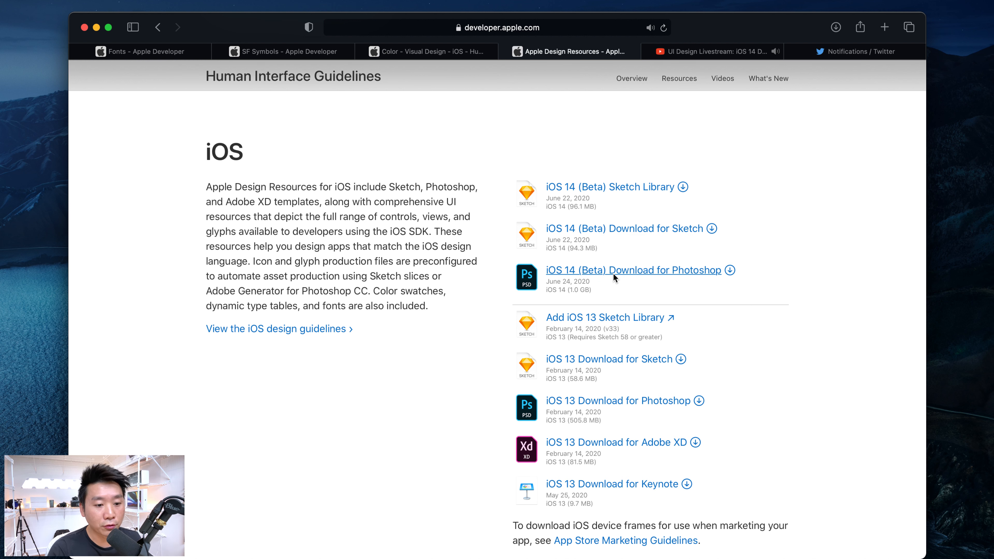
scroll(753, 285, down, 3)
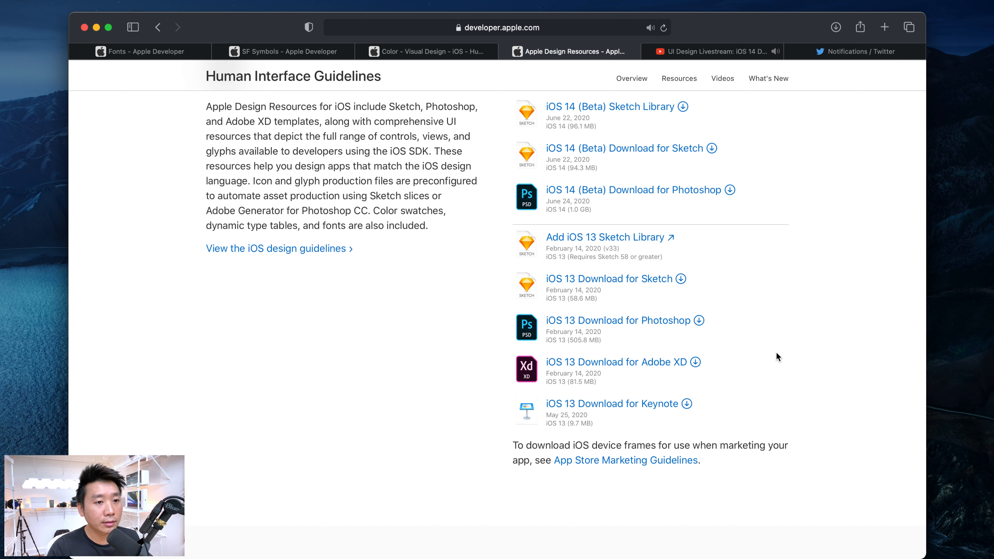
scroll(770, 308, up, 2)
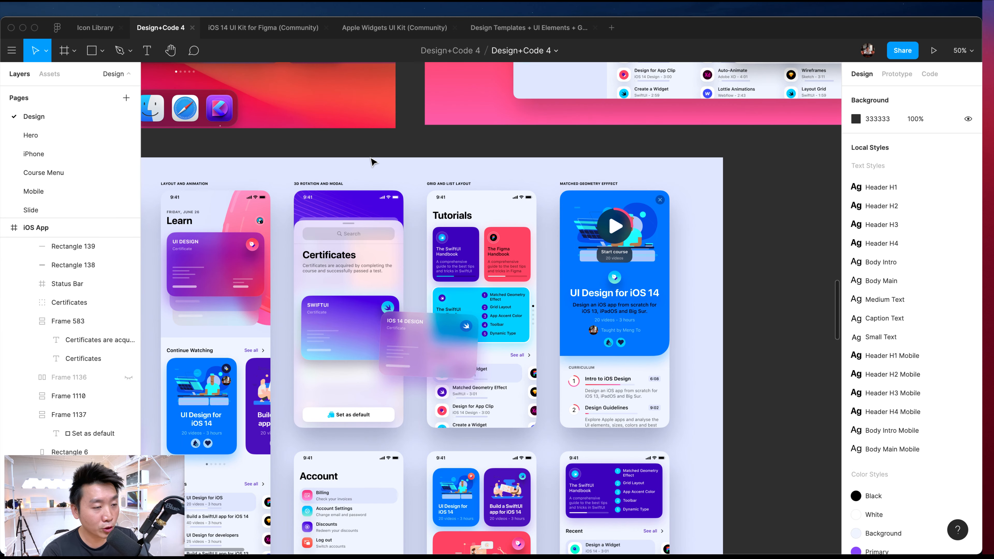
- Switch back to Figma and browse the popular files in the Figma Community
scroll(373, 160, left, 2)
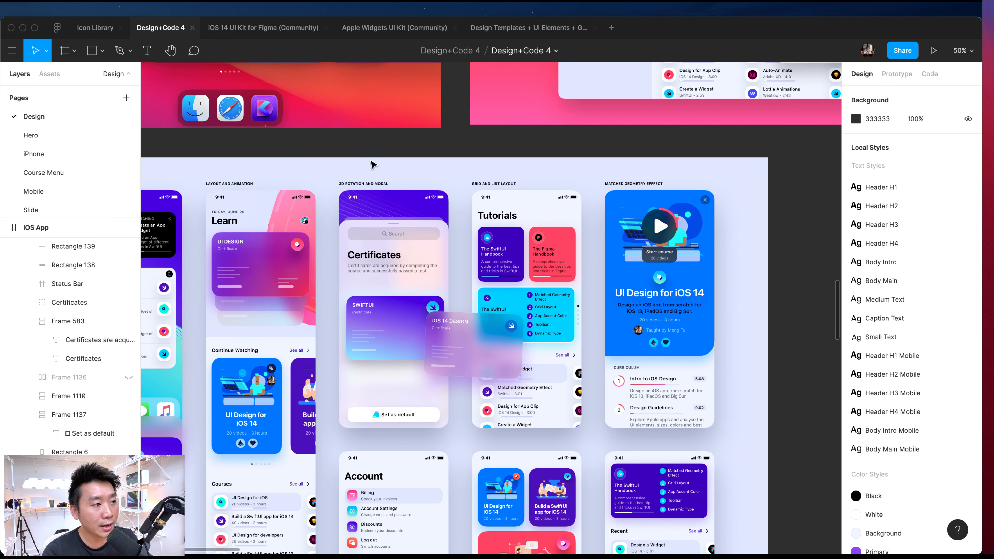
click(57, 27)
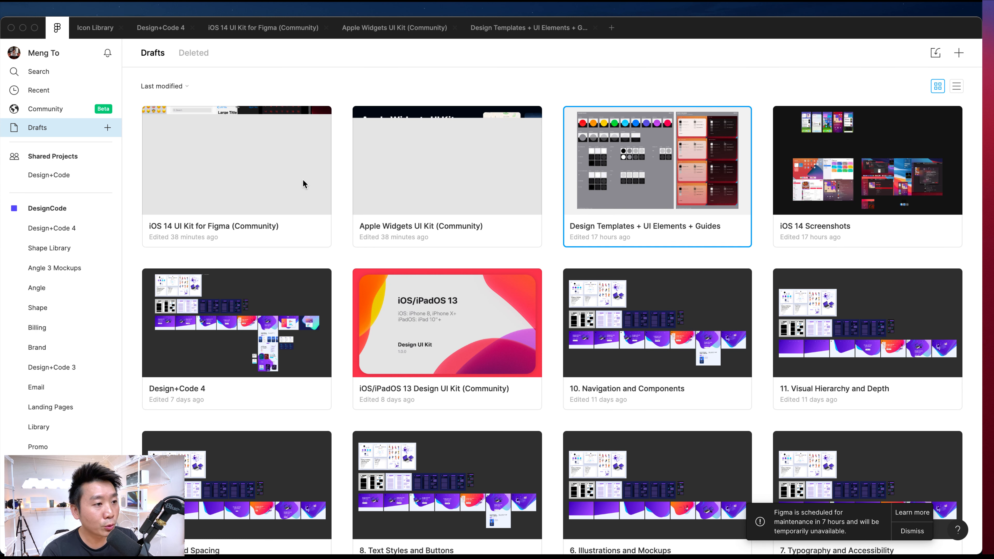
click(62, 112)
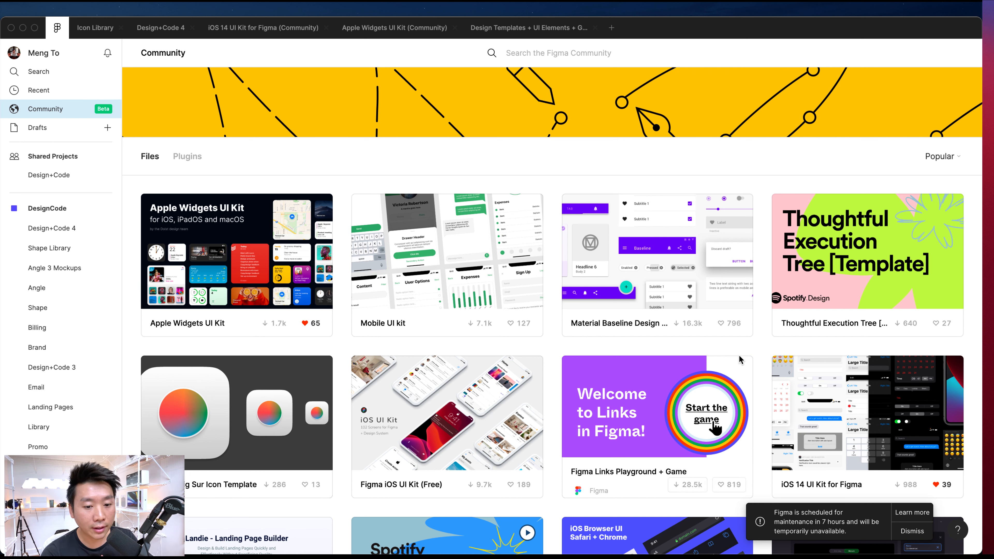
scroll(804, 393, down, 3)
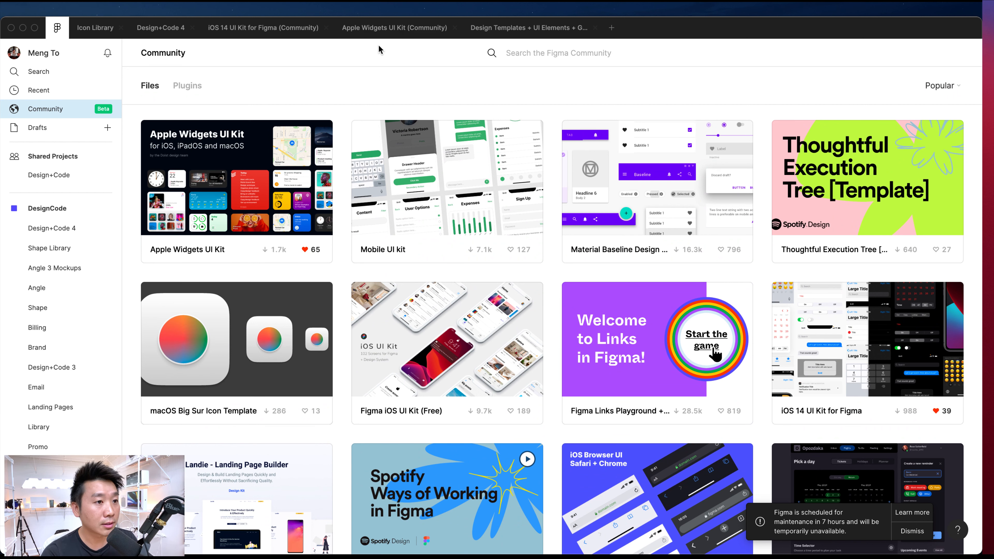
- View the iOS 14 UI Kit for Figma file and the color guides in the Design Templates + UI Elements + Guides file
click(225, 29)
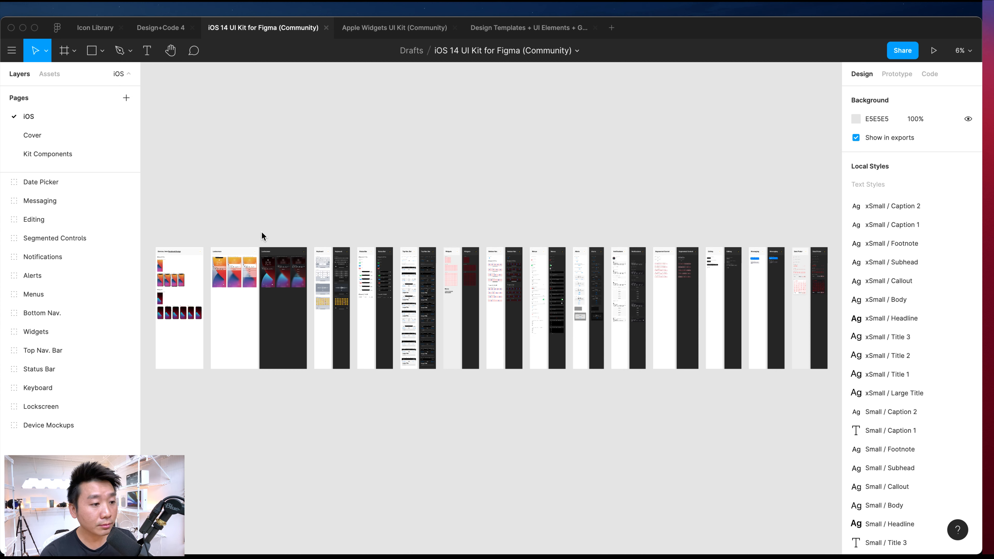
scroll(274, 236, left, 5)
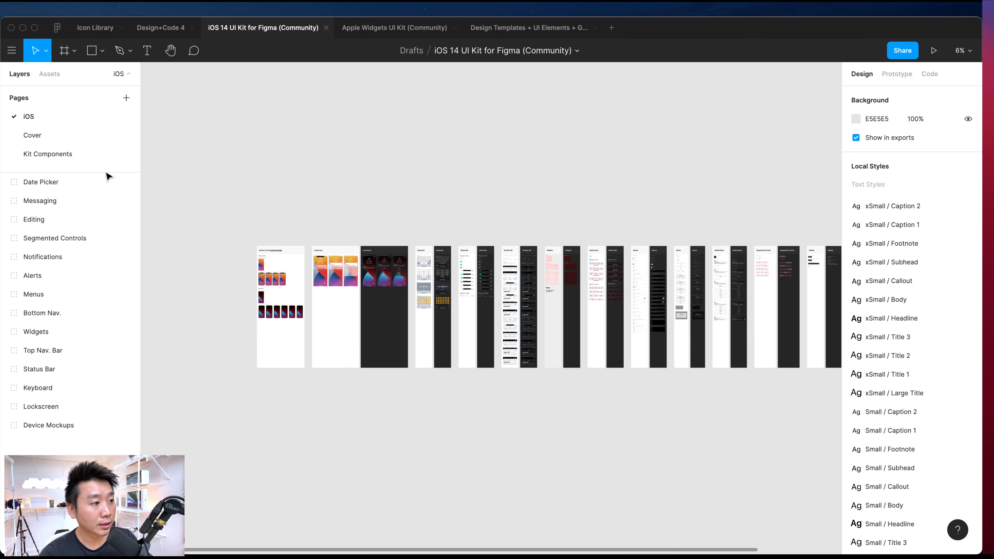
click(508, 28)
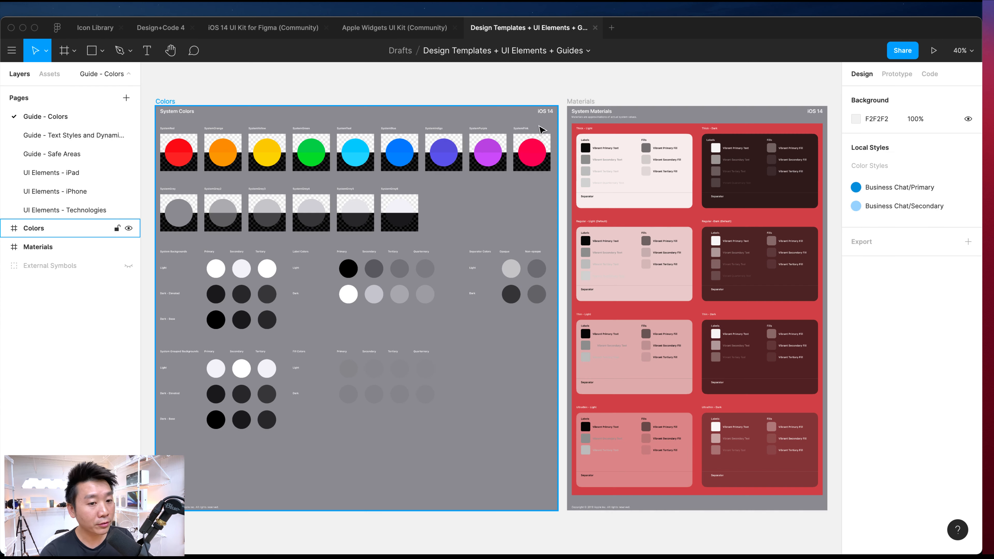
scroll(528, 212, left, 3)
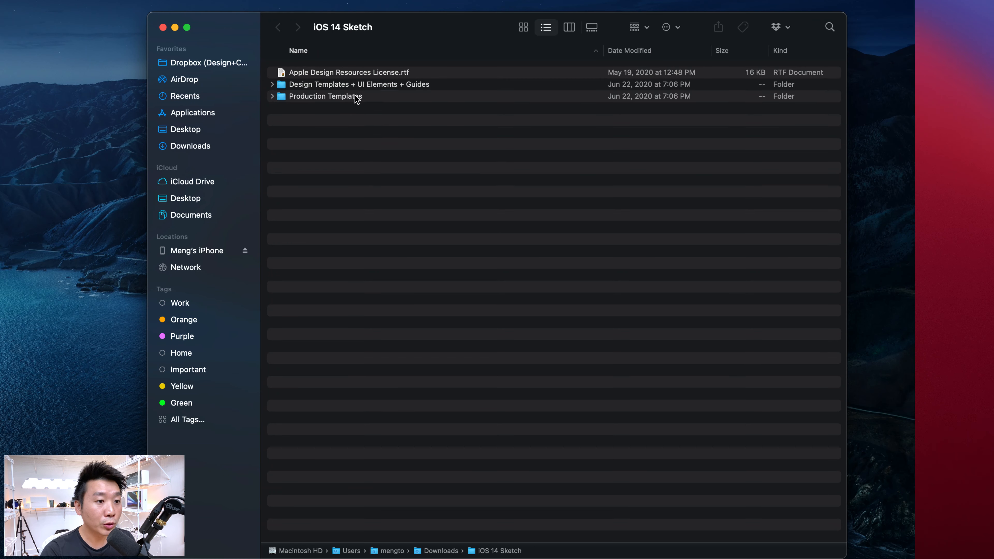
- In Finder's iOS 14 Sketch folder, open Design Templates + UI Elements + Guides and select the Sketch file of the same name
click(357, 98)
double_click(364, 84)
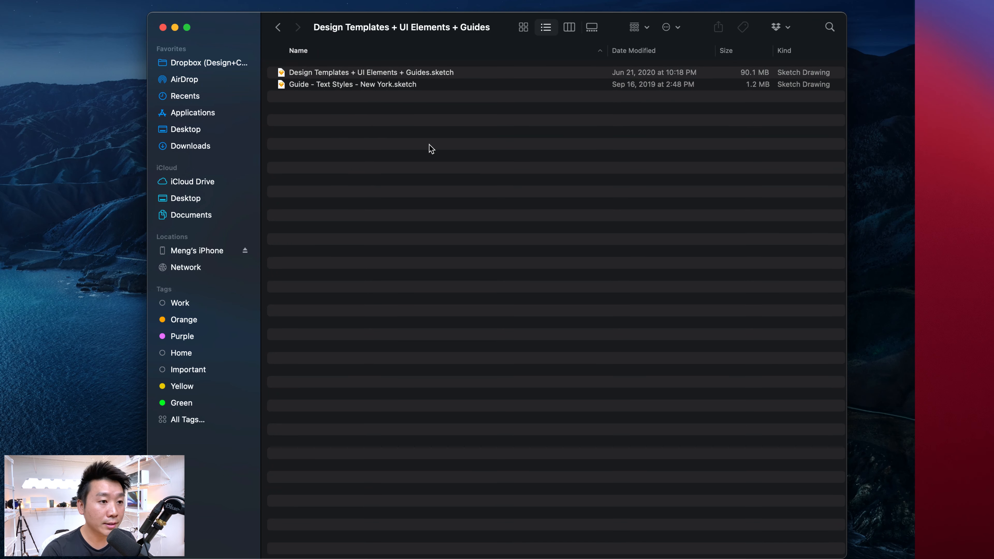
click(335, 75)
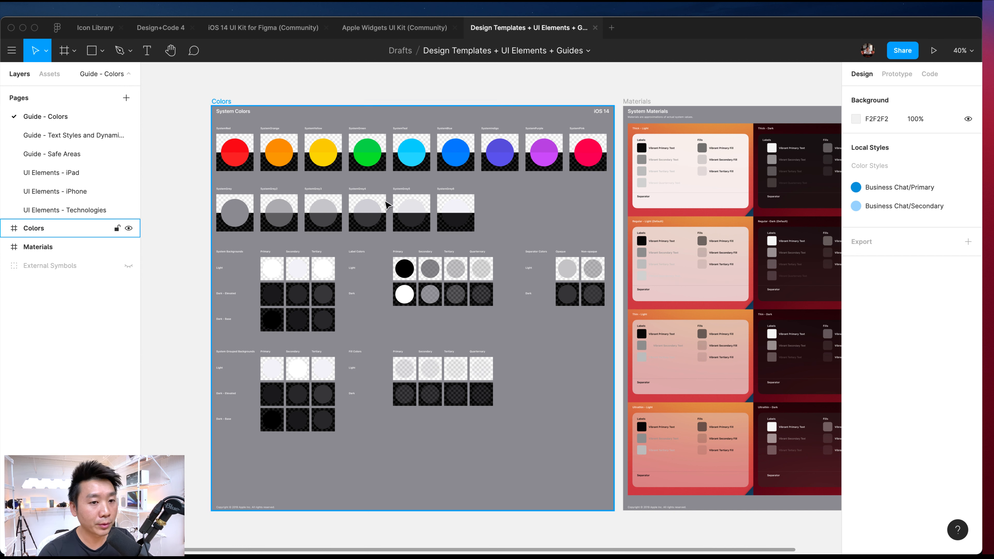
- Back in Figma, select the Materials frame on the Guide - Colors page and view it in full
click(628, 101)
scroll(587, 111, right, 3)
scroll(583, 113, right, 3)
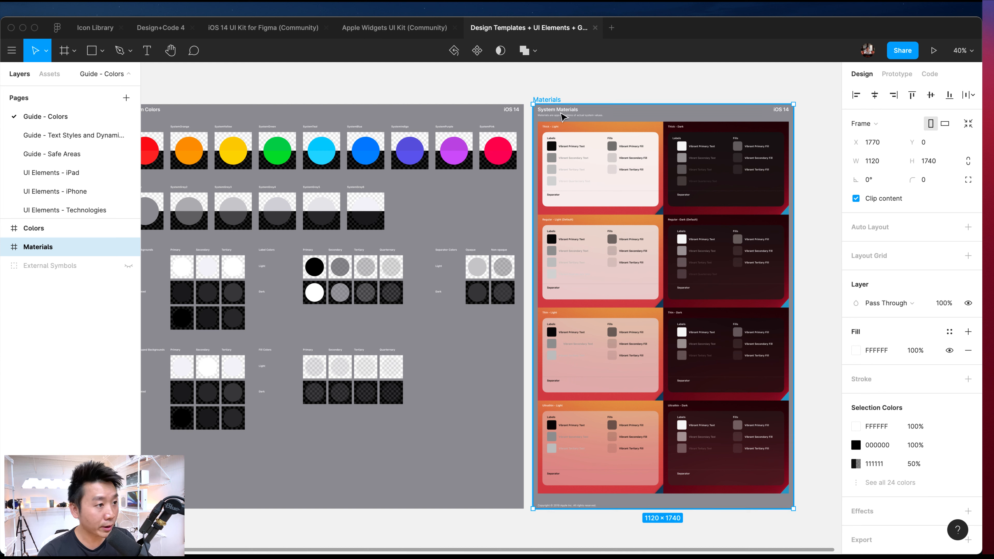
- Browse the Community files again, and open the older UIElements+DesignTemplates+Guides file from Drafts
click(57, 27)
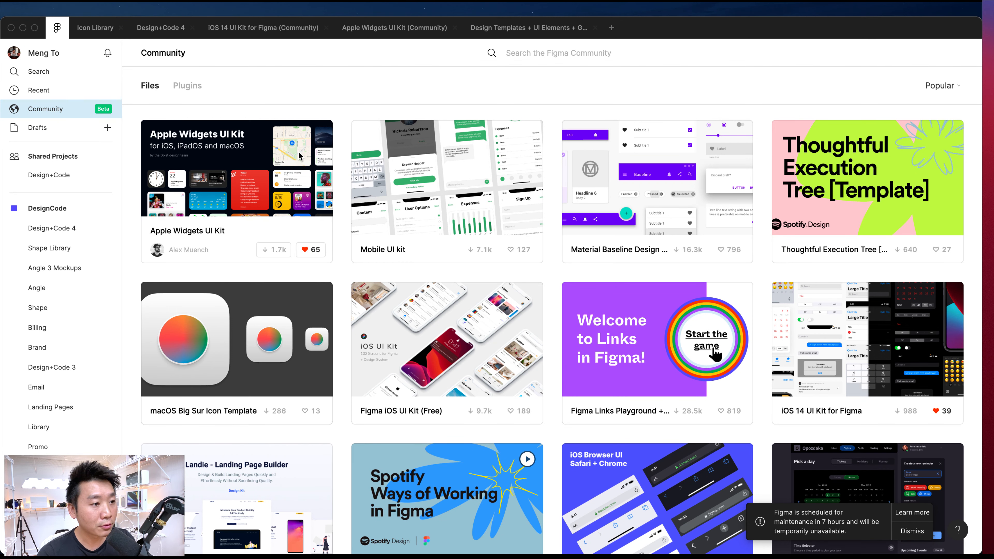
scroll(336, 187, down, 5)
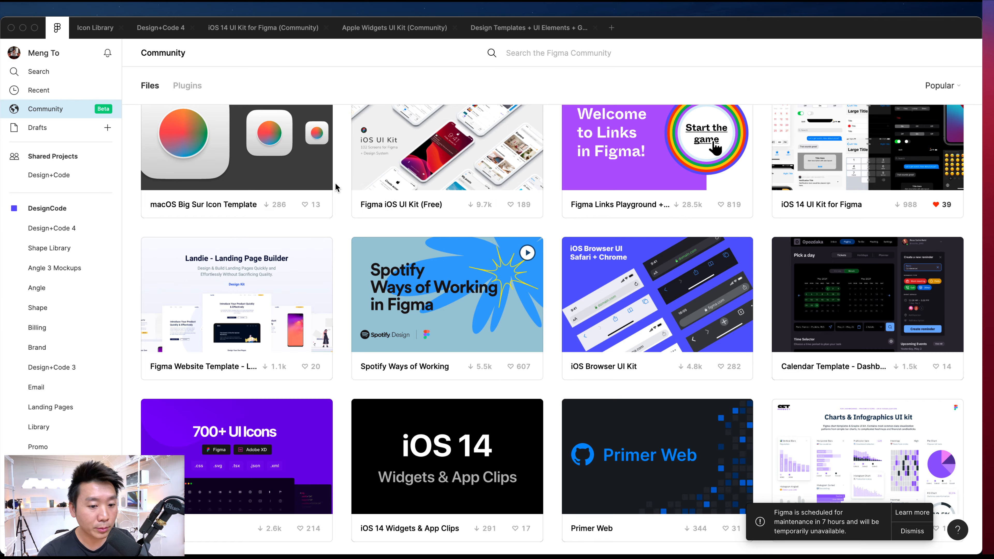
scroll(336, 187, up, 5)
click(51, 132)
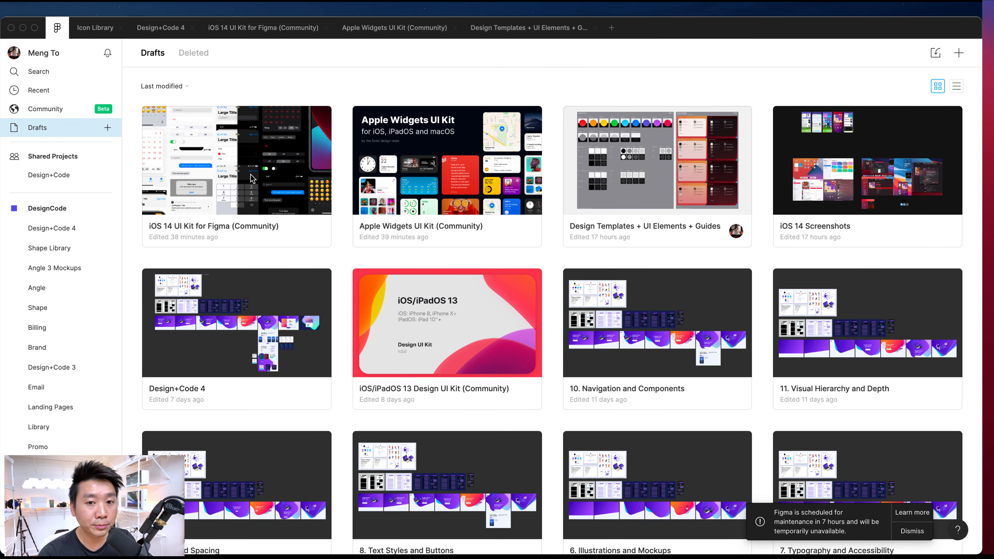
scroll(540, 316, down, 17)
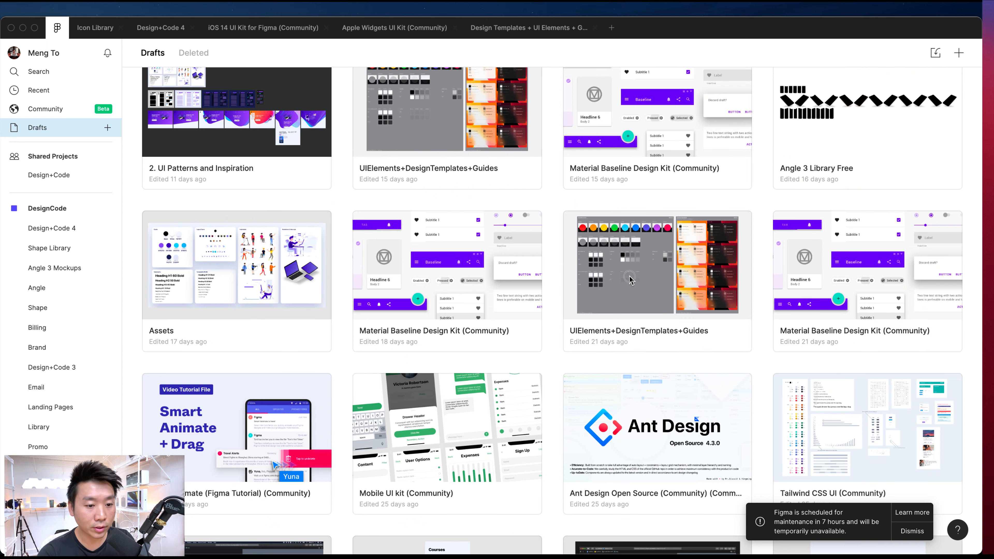
double_click(631, 278)
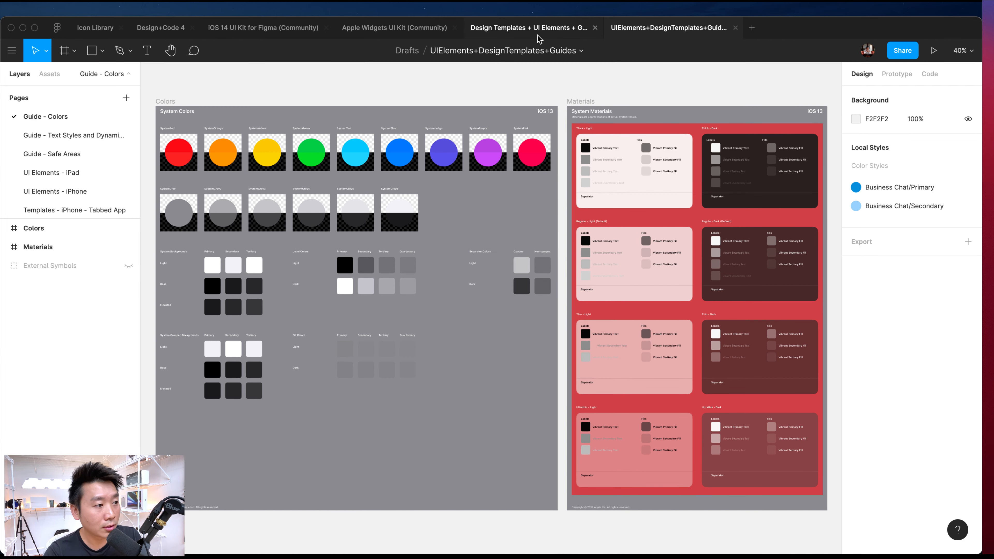
- Look over the older template's text styles, Safe Areas and UI Elements - iPad pages
click(78, 143)
click(74, 154)
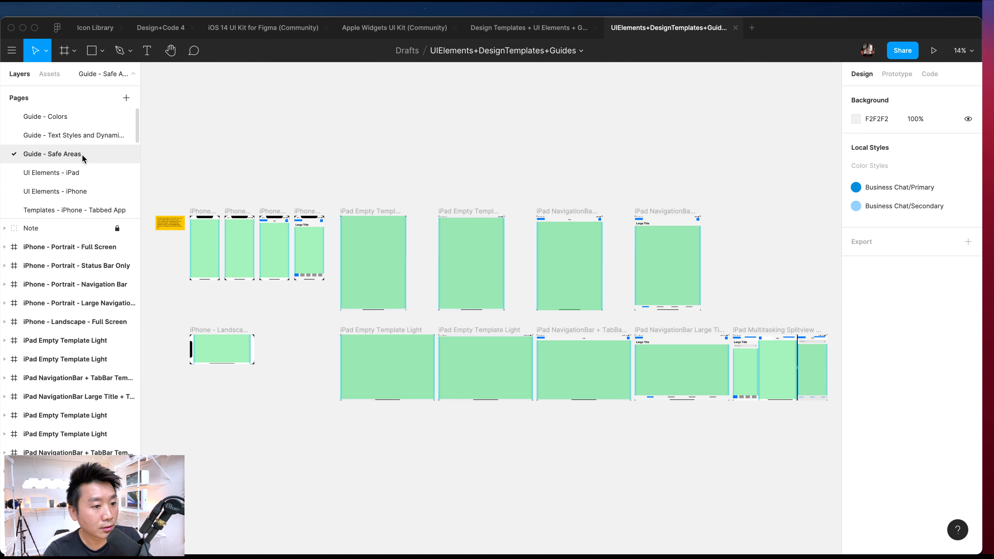
click(81, 172)
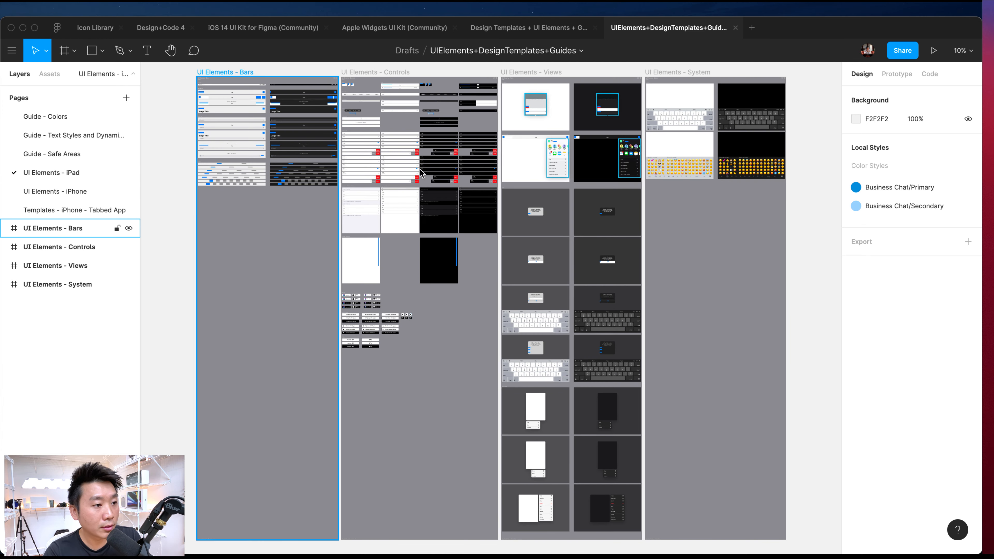
- Return to the Design Templates + UI Elements + Guides file, enlarge its page list, and view its pages through UI Elements - iPad
click(505, 26)
click(76, 136)
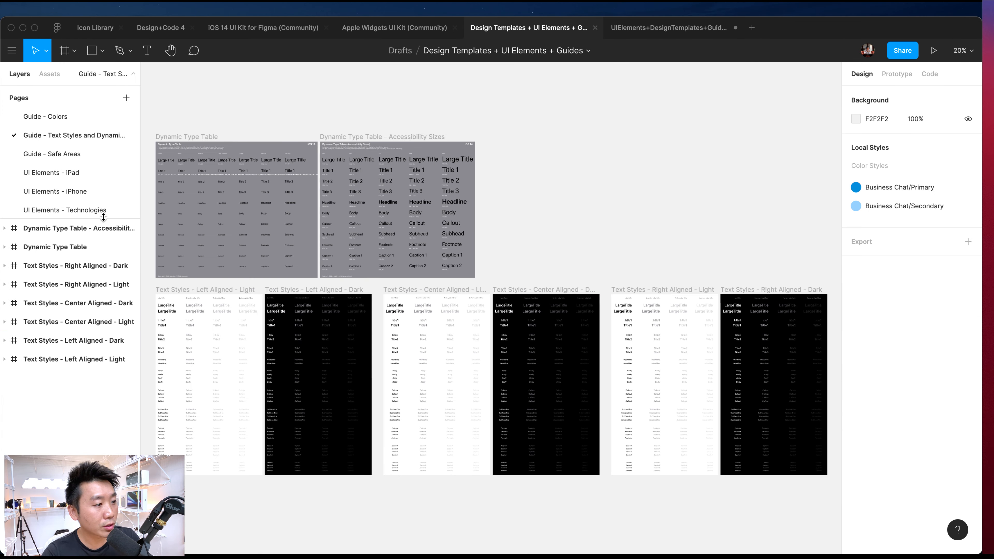
drag(107, 216, 100, 394)
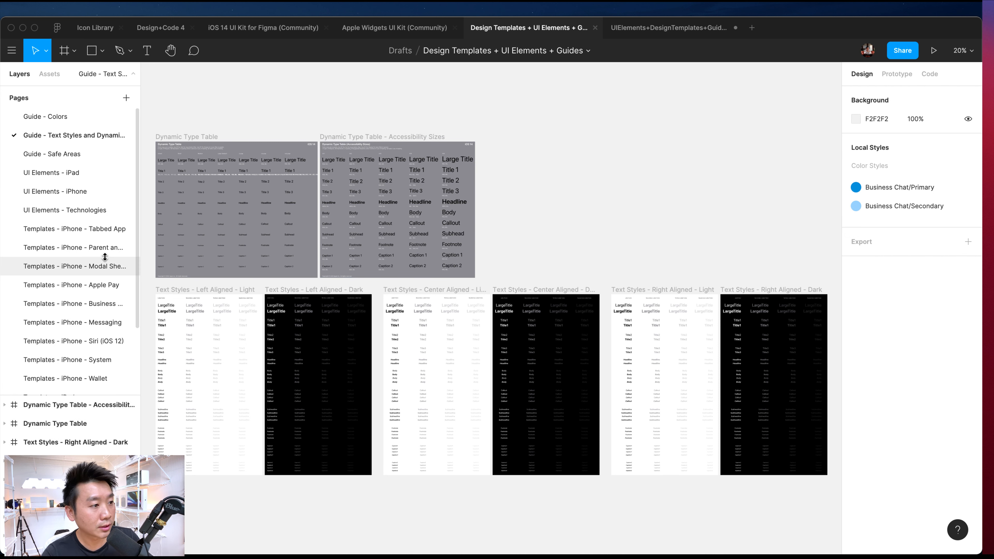
click(67, 154)
click(74, 173)
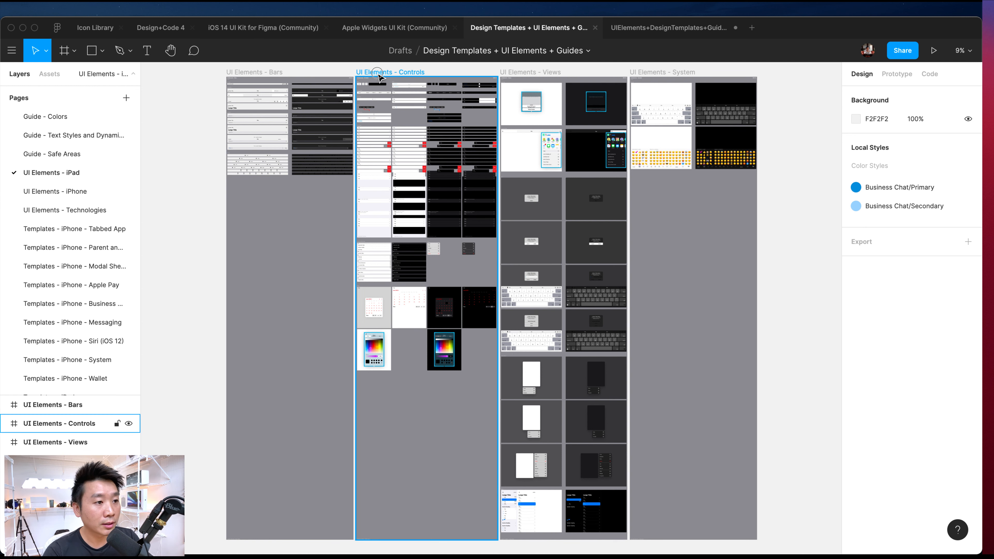
- Zoom to the Navigation Bars group in the UI Elements - Bars frame and select the first icon button in the light prompt bar
click(272, 106)
key(shift+2)
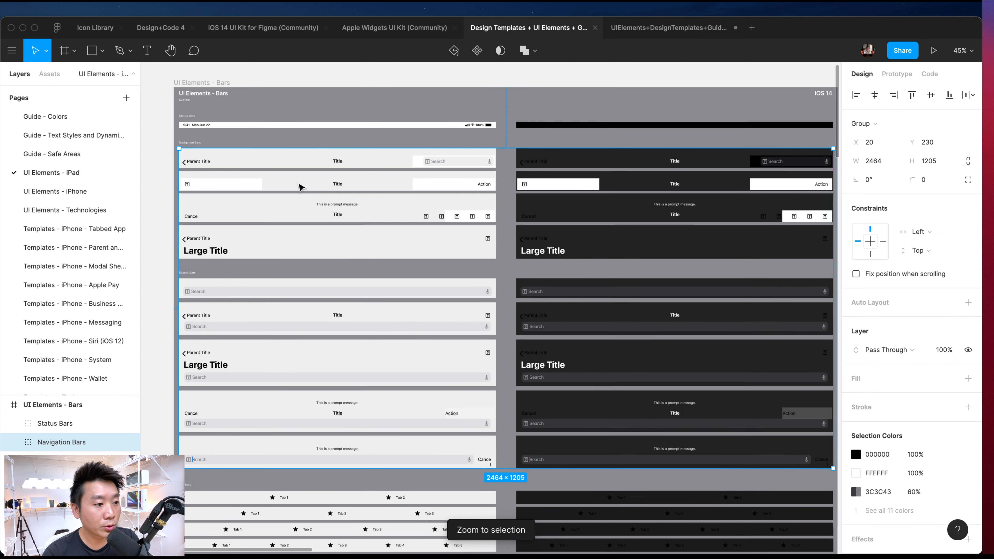
click(363, 216)
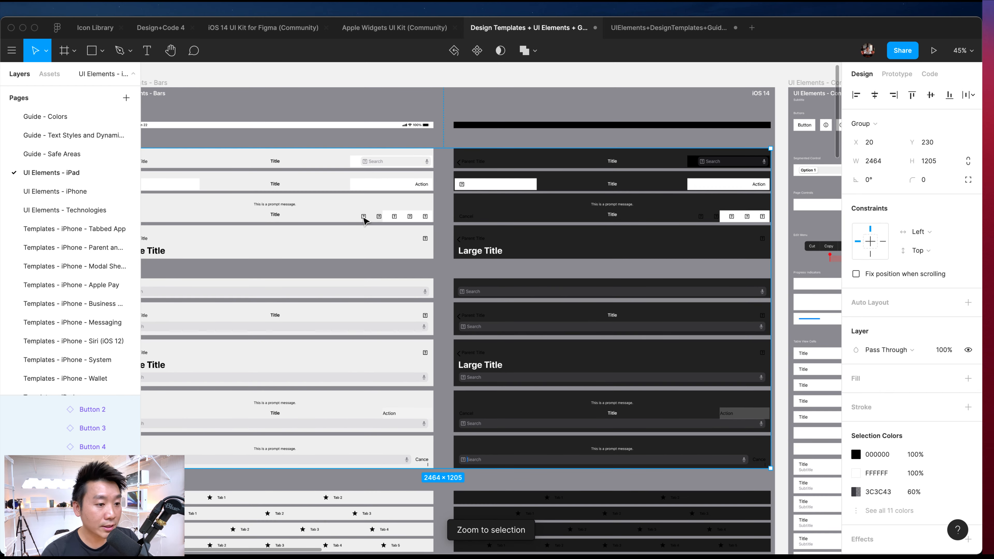
scroll(372, 223, left, 3)
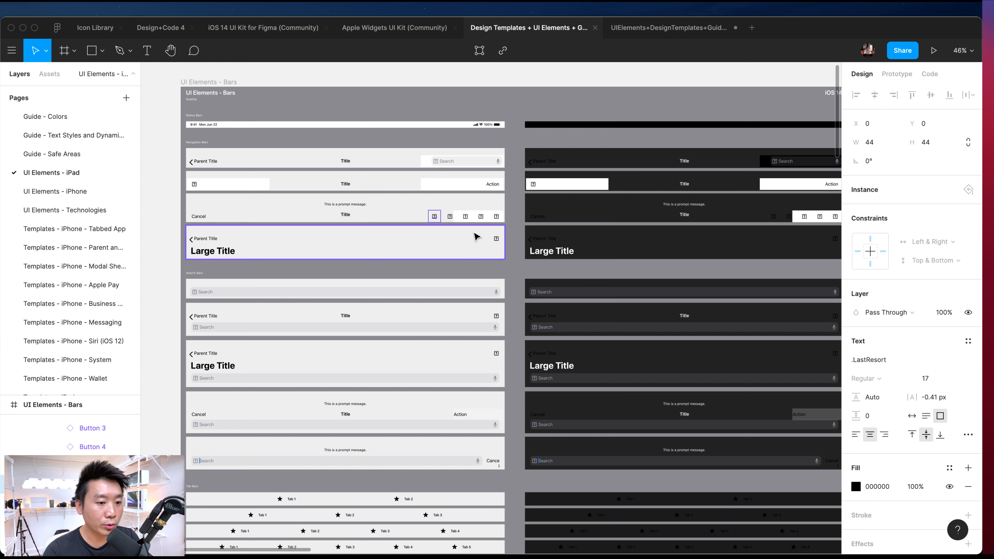
- Select the icon button in the light search bar titled Title, and view the bar elements down to the Tab Bars group
click(497, 316)
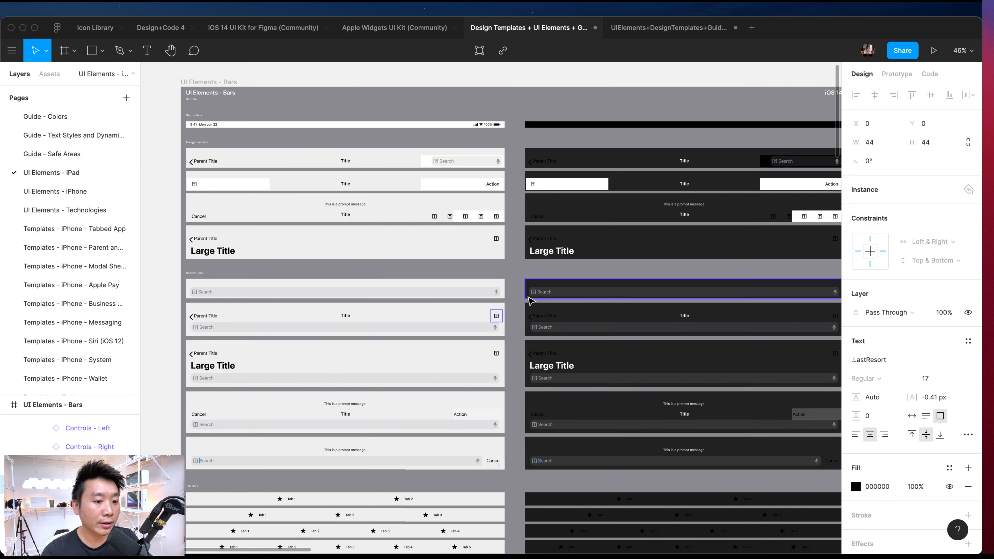
scroll(505, 311, down, 3)
scroll(505, 311, down, 3)
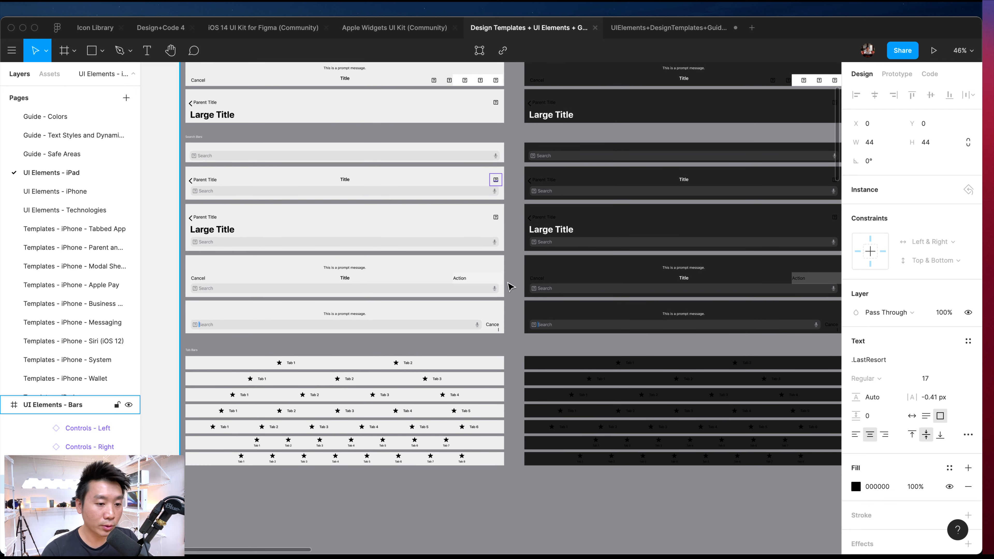
- Open the UI Elements - iPhone page and inspect the calendar and color picker group in the UI Elements - Controls frame
click(37, 191)
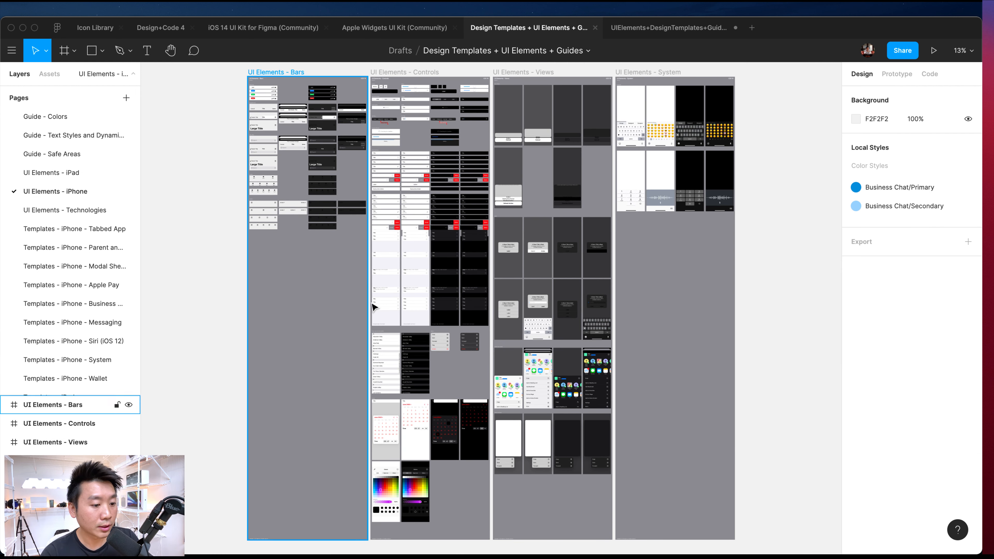
click(390, 468)
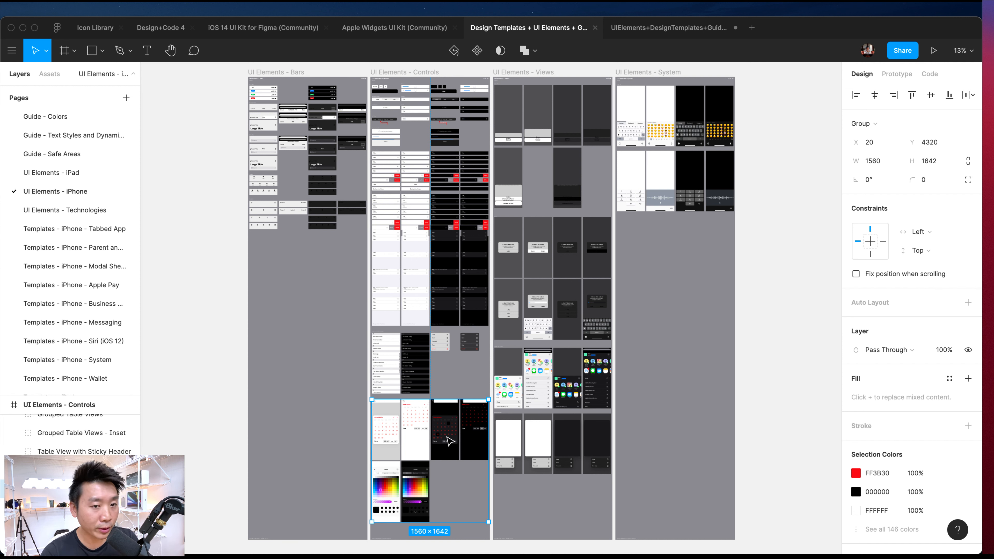
click(221, 420)
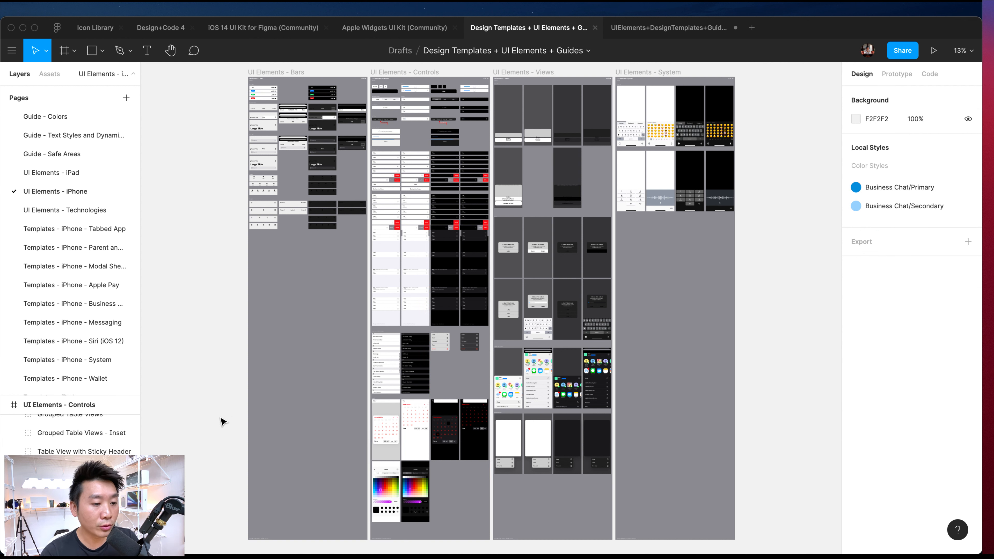
scroll(221, 421, right, 2)
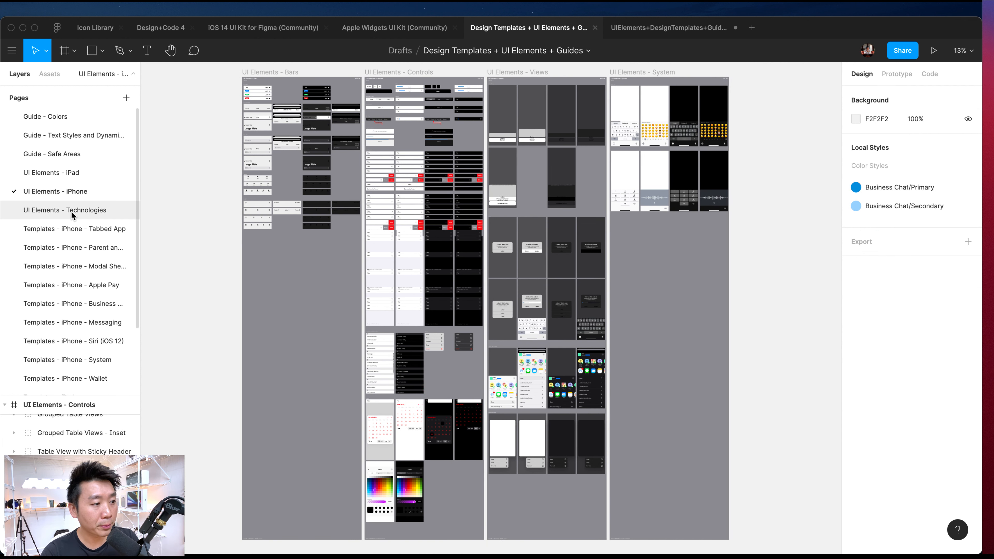
- Open the UI Elements - Technologies page and view its Siri, Sign in with Apple and Apple Pay buttons
click(72, 211)
scroll(282, 289, up, 2)
scroll(286, 293, down, 10)
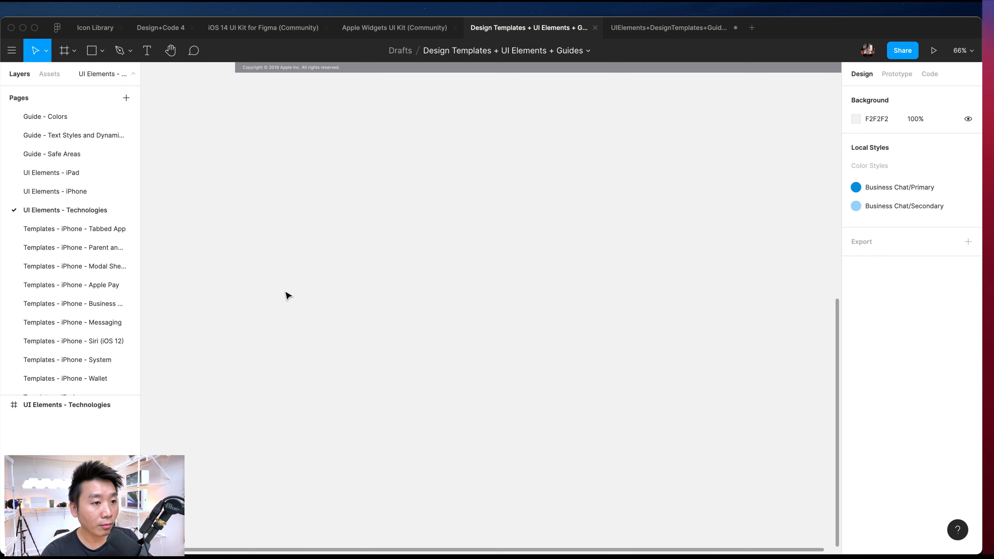
scroll(287, 296, up, 10)
scroll(288, 295, left, 2)
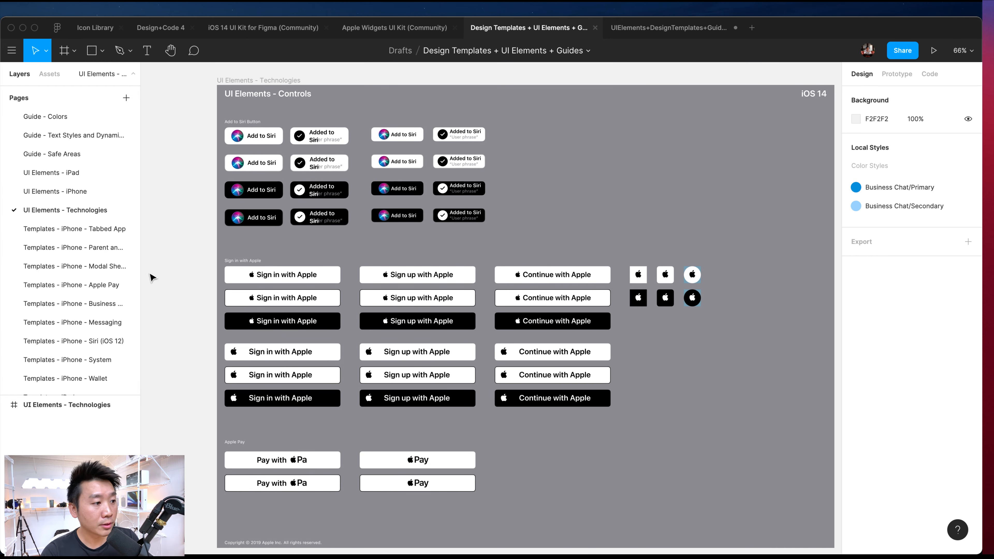
- View the iPhone template pages from Tabbed App through Modal Sheet
click(91, 230)
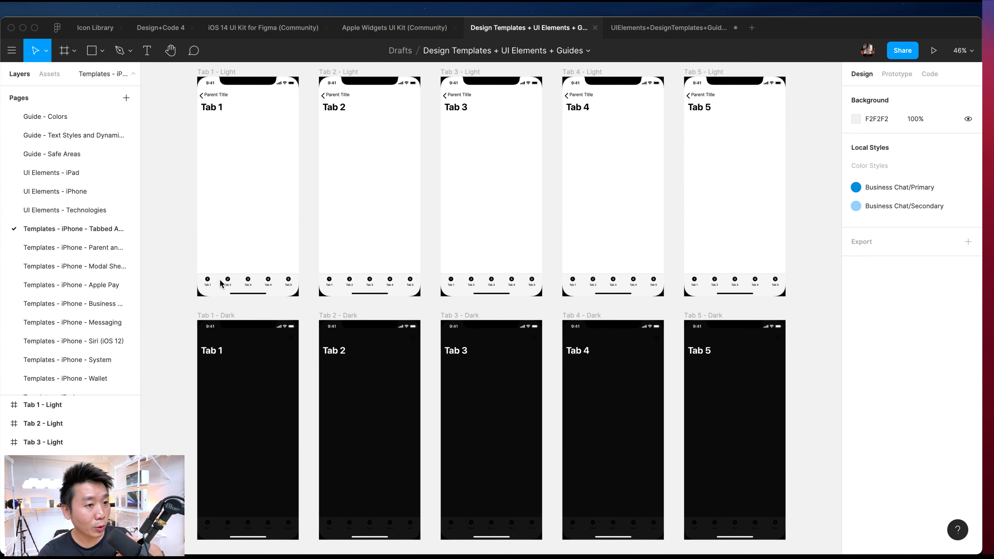
click(75, 258)
click(78, 251)
click(86, 269)
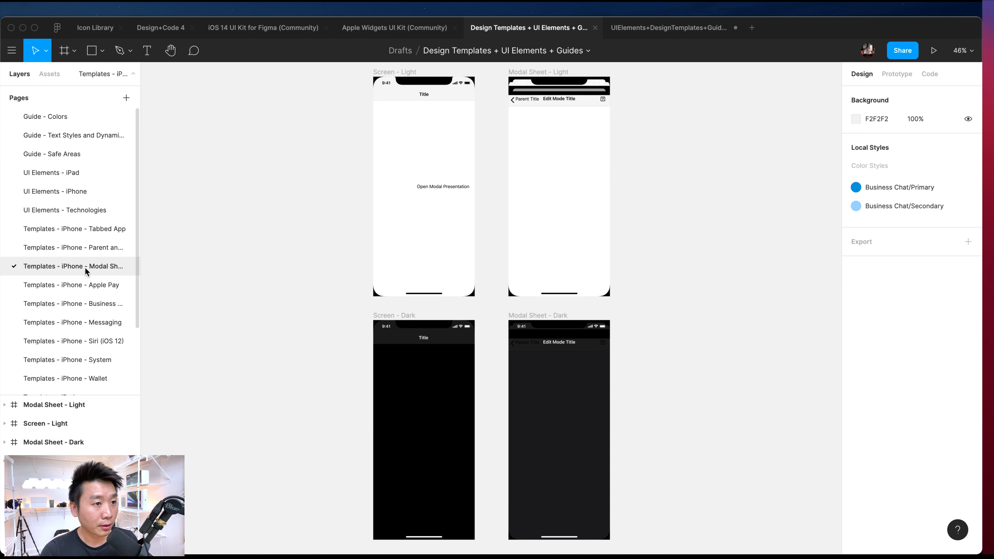
- Switch to the iOS 14 UI Kit for Figma (Community) file and look over its Cover and Kit Components pages
click(263, 27)
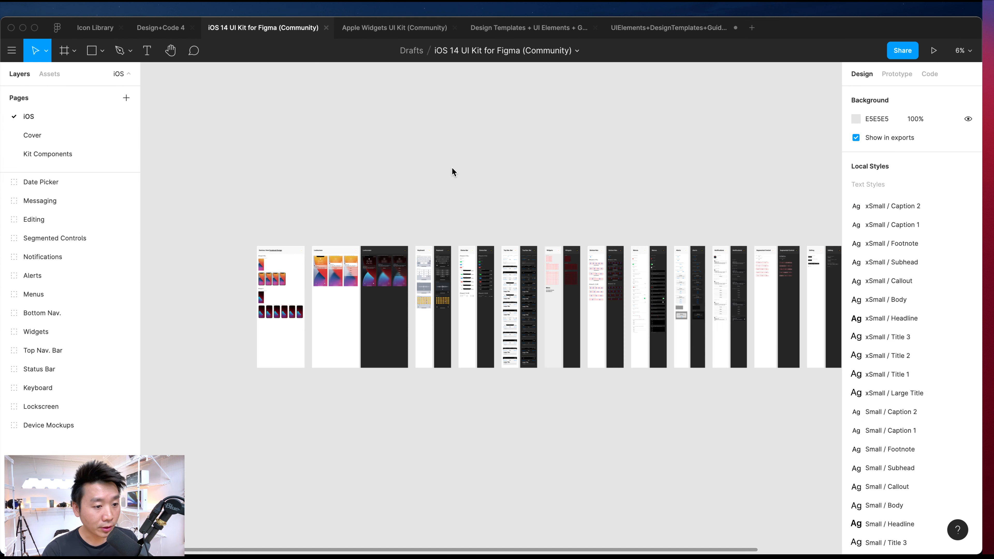
click(215, 310)
click(75, 135)
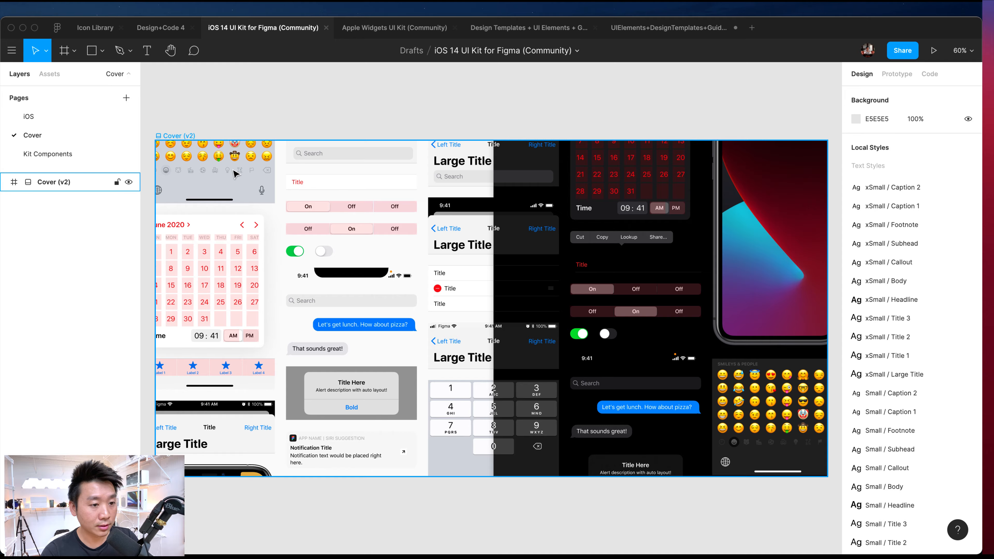
click(40, 154)
scroll(303, 208, down, 10)
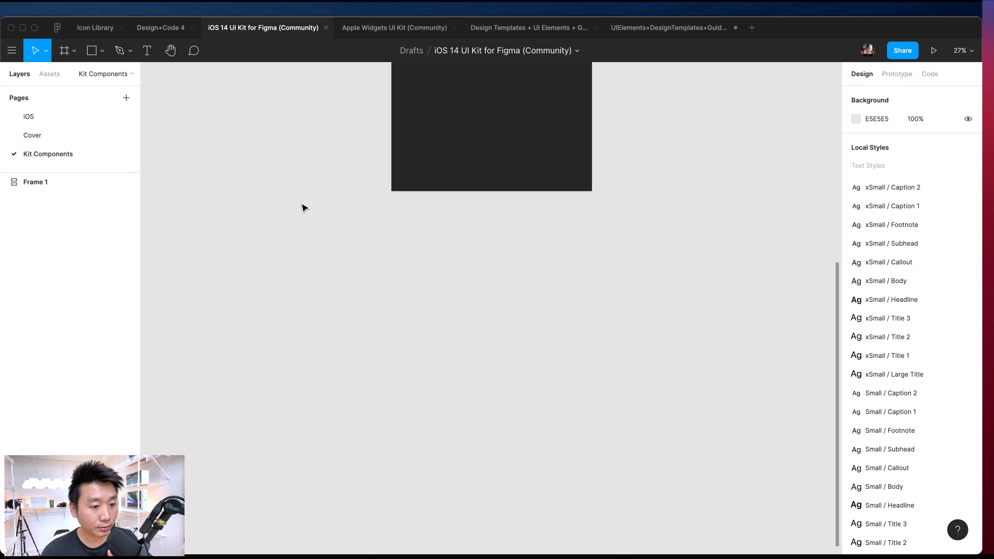
scroll(303, 207, up, 10)
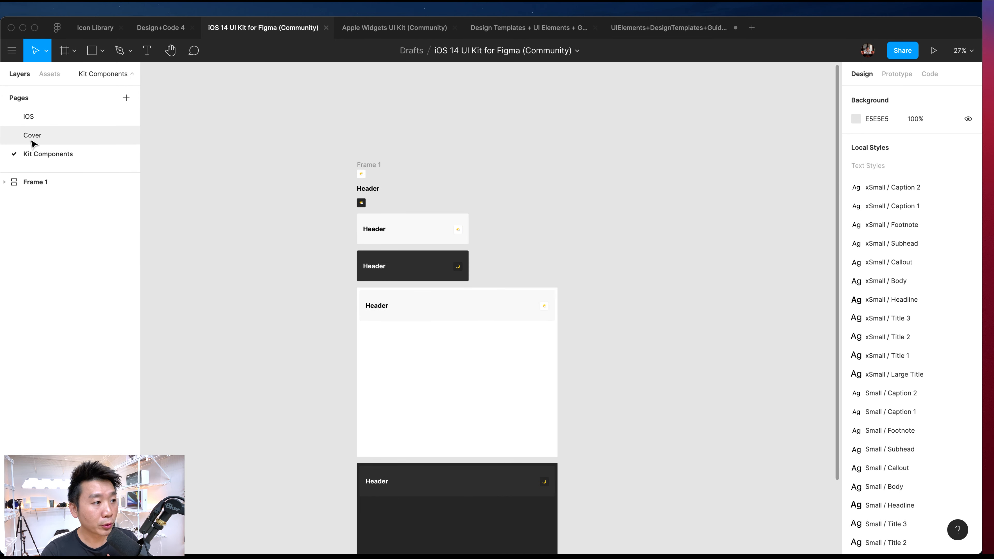
- Return to the kit's iOS page, look across its component groups, and zoom to the Lockscreen group
click(27, 117)
scroll(246, 152, right, 5)
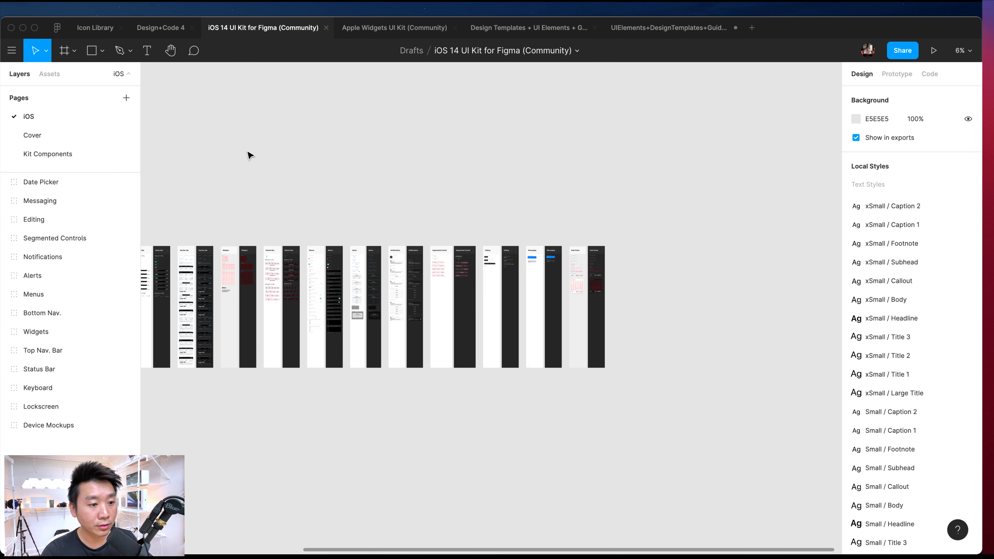
scroll(248, 153, left, 5)
click(384, 274)
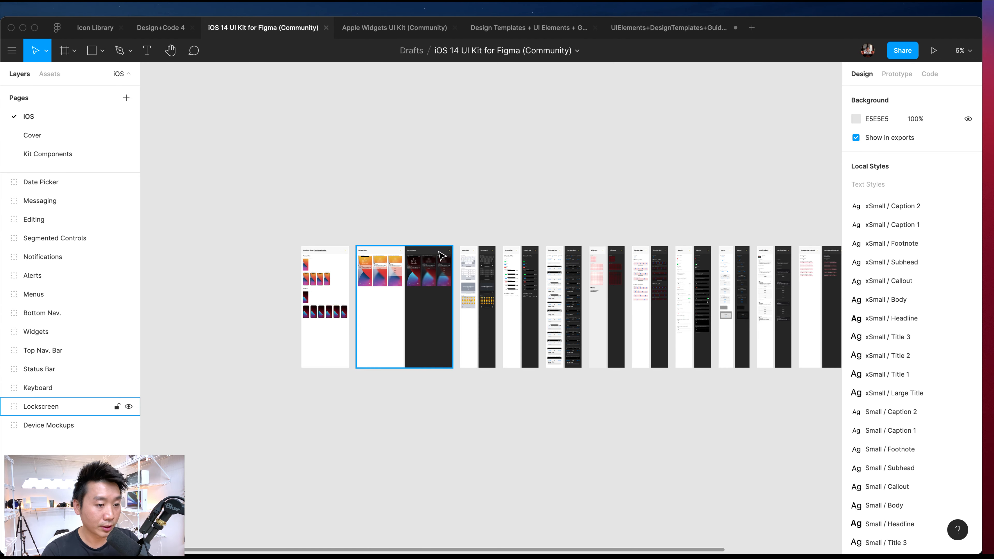
key(shift+2)
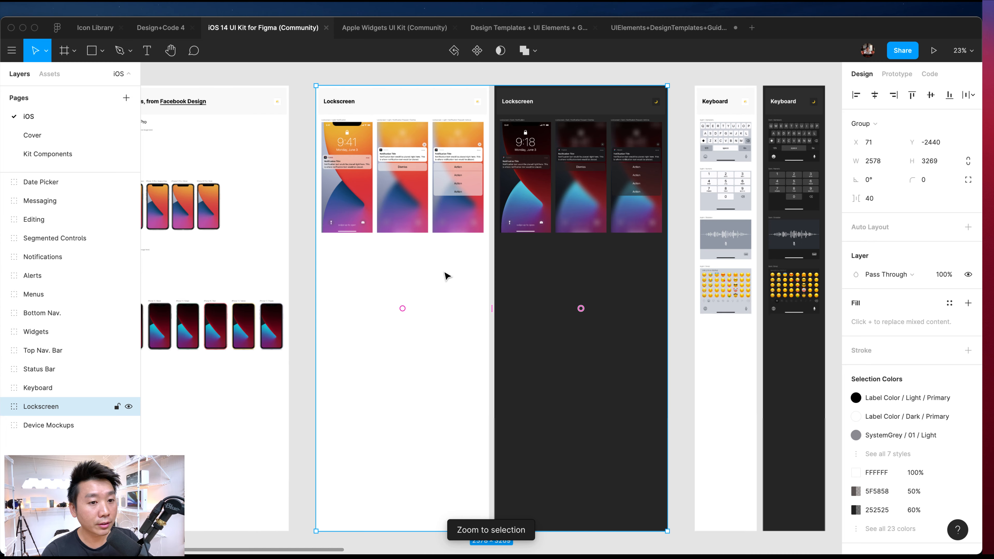
- Examine the kit's device mockups, lock screens, keyboards and status bars in their light and dark versions
scroll(446, 276, up, 5)
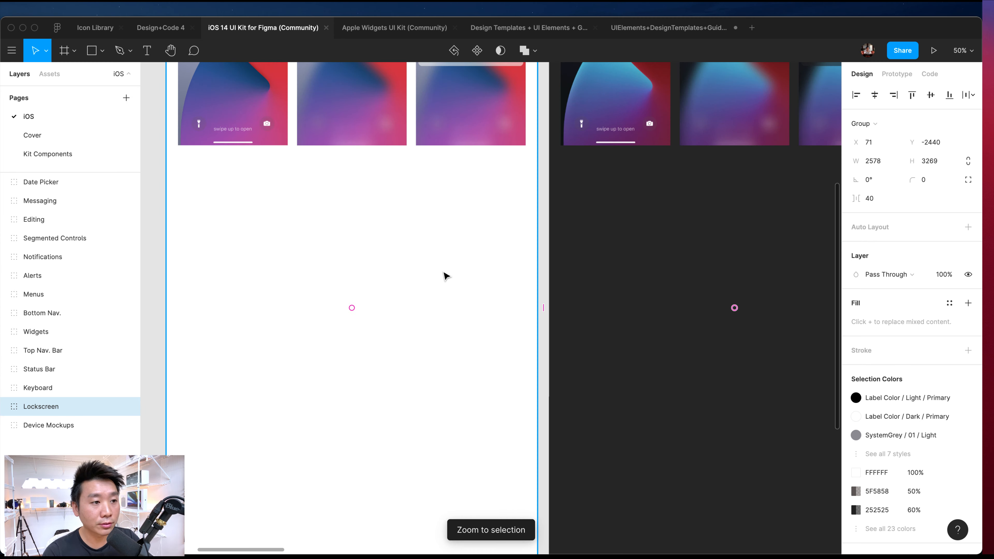
scroll(444, 277, up, 10)
scroll(434, 275, left, 10)
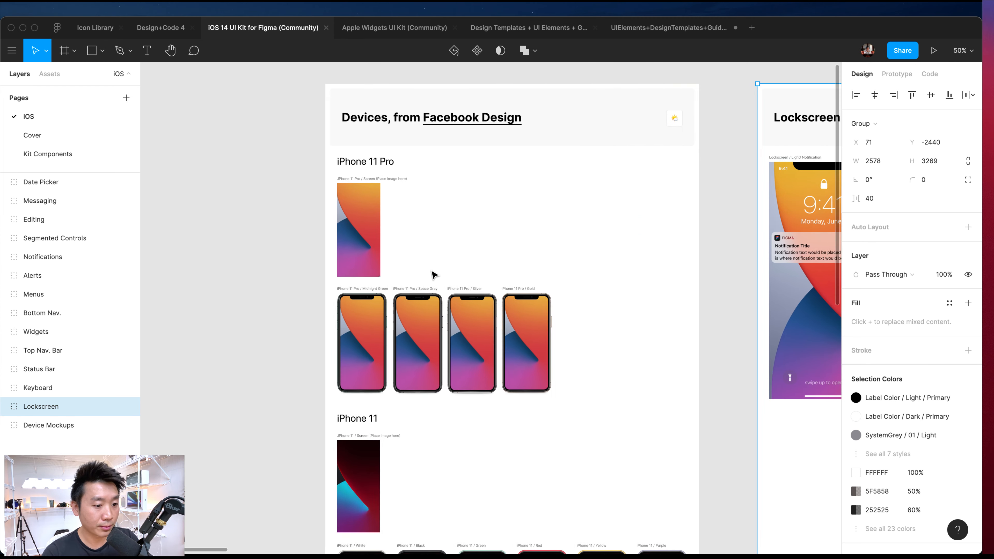
scroll(433, 273, right, 15)
scroll(379, 266, right, 8)
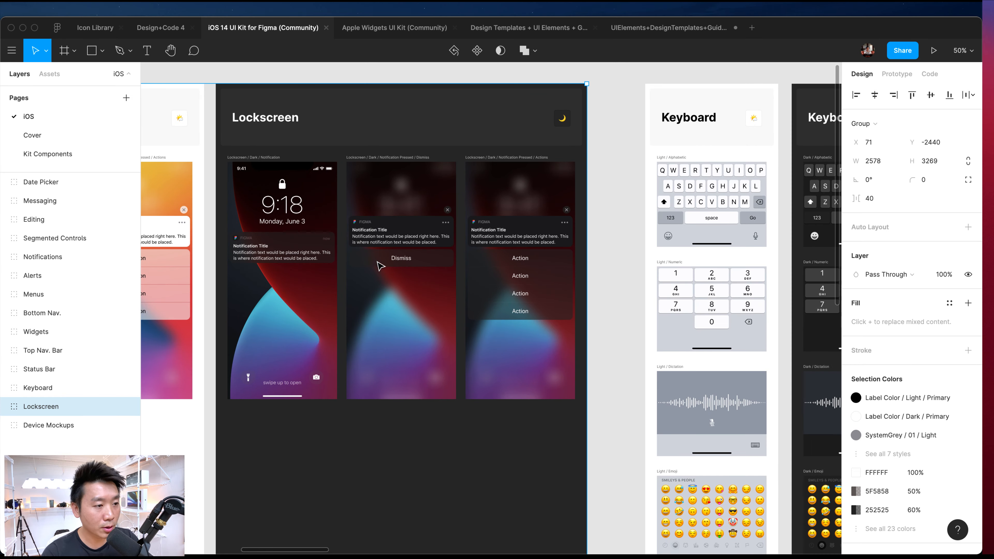
scroll(384, 266, right, 8)
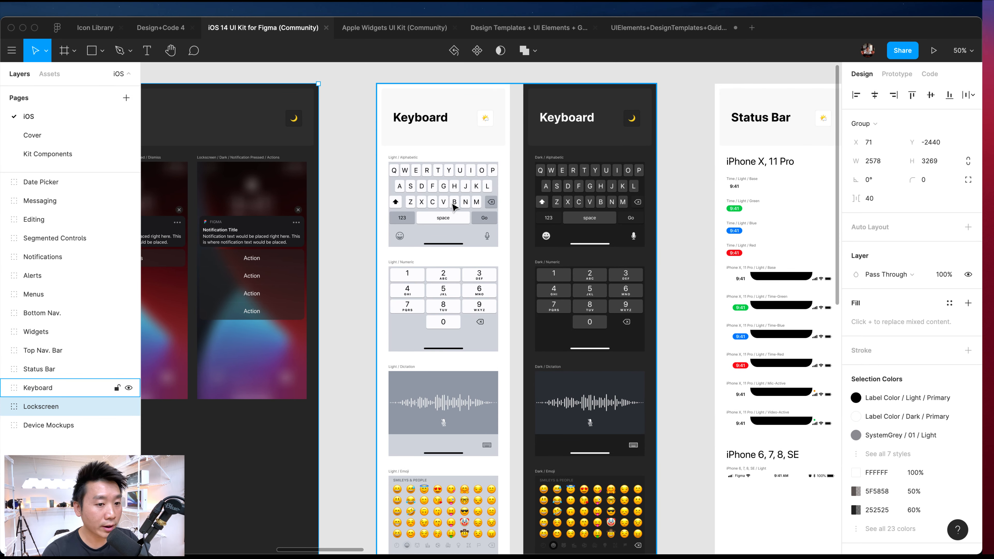
scroll(453, 207, right, 5)
scroll(453, 208, down, 5)
scroll(394, 211, right, 4)
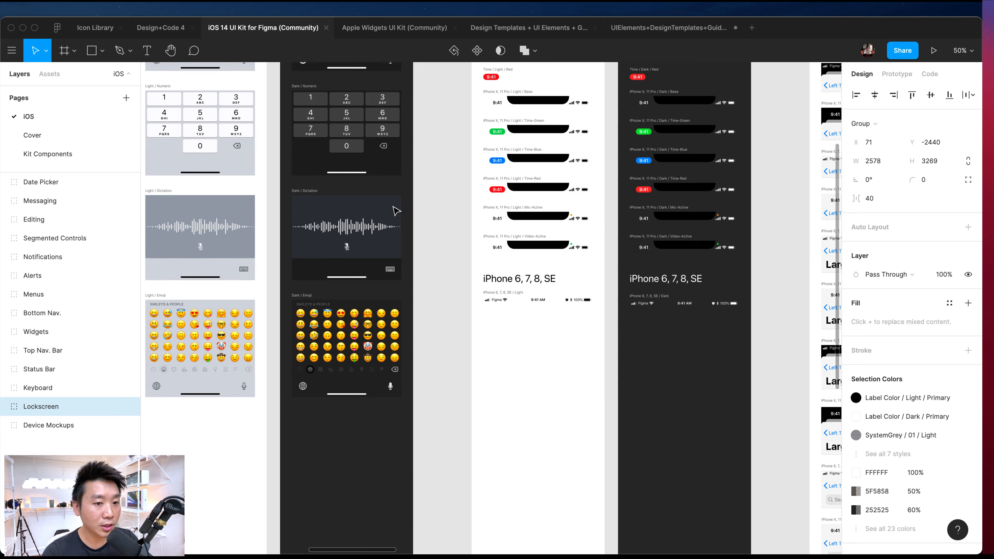
- Select the iPhone X, 11 Pro / Light / Base group in the Status Bar section and view it at 100%
scroll(558, 183, up, 6)
click(540, 269)
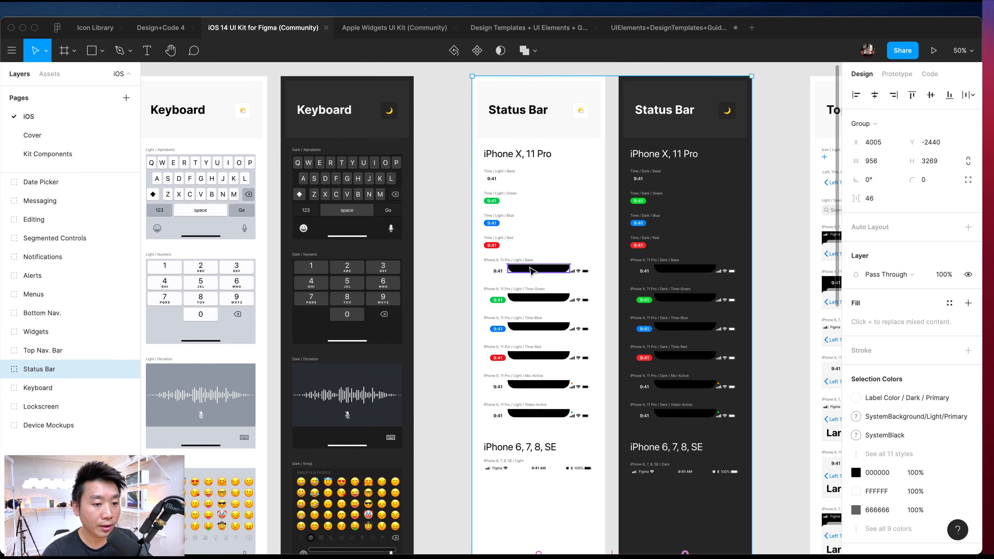
double_click(556, 273)
double_click(579, 274)
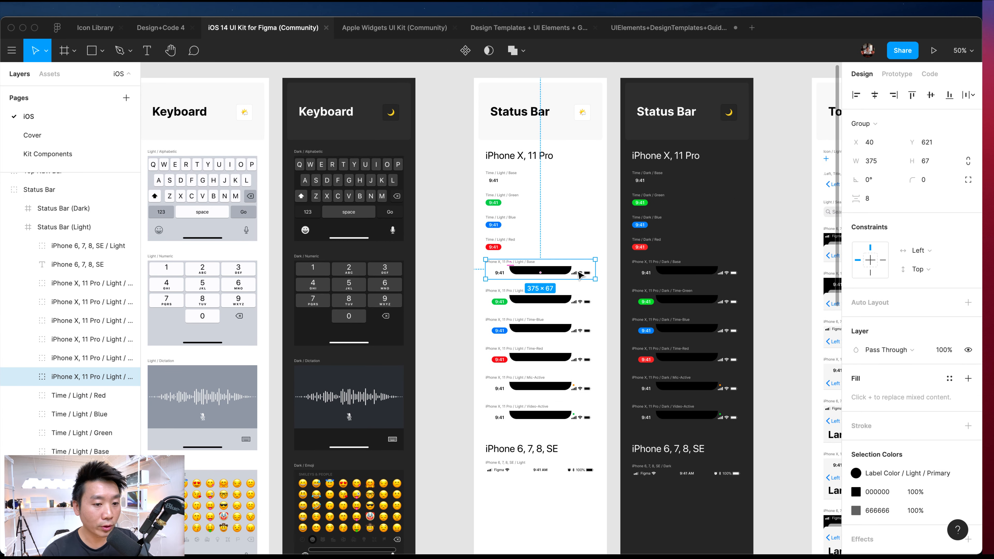
scroll(560, 275, down, 2)
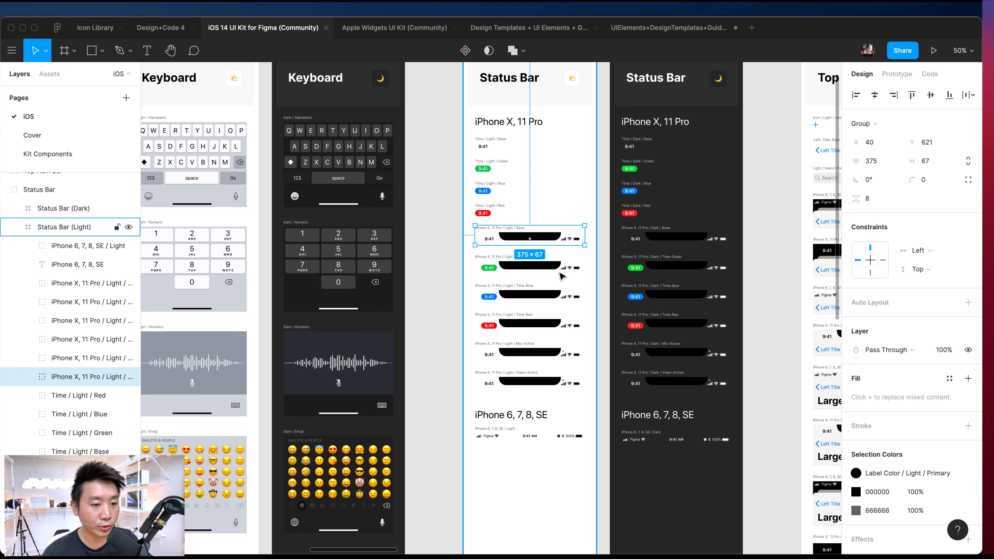
key(shift+0)
scroll(557, 169, right, 4)
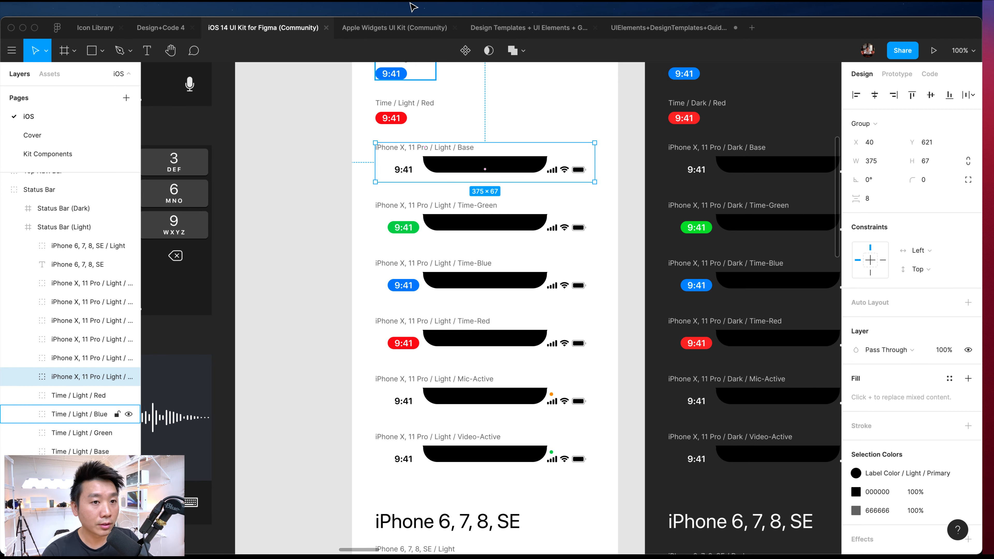
- Check the Modal Sheet screens in the Design Templates + UI Elements + Guides file, and return to the iOS 14 UI Kit
click(517, 28)
click(590, 381)
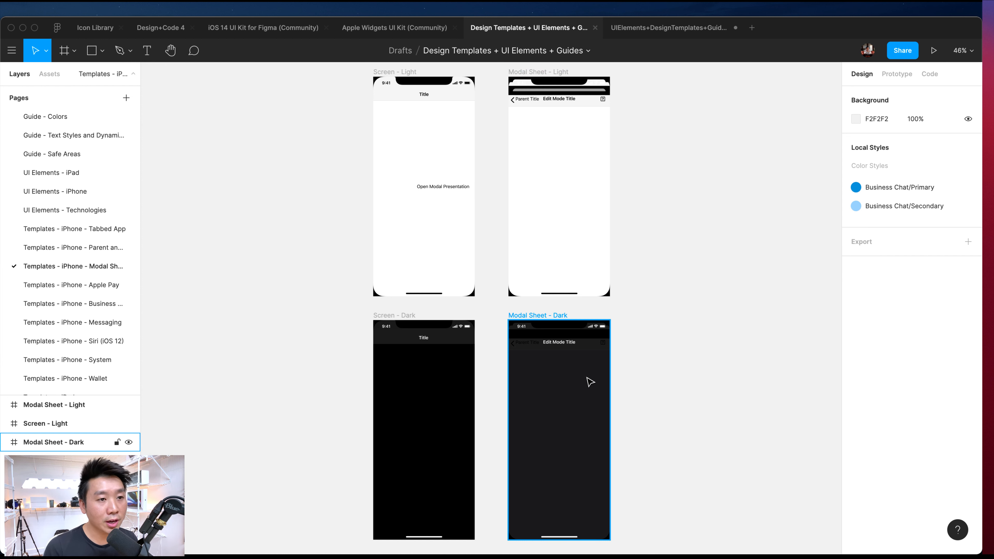
key(Escape)
click(295, 31)
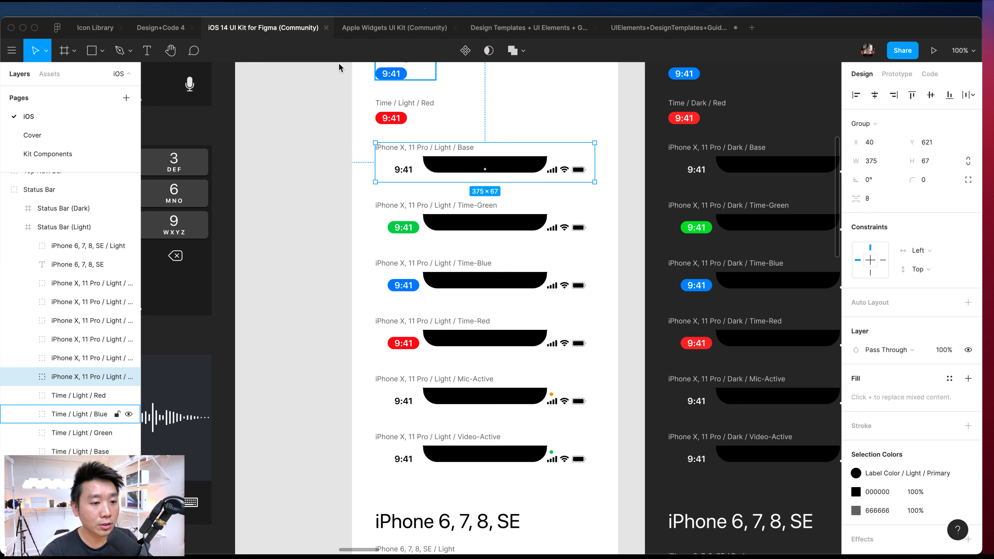
- Inspect the iPhone X, 11 Pro / Light / Time-Green status bar component, and clear the selection
click(515, 232)
mouse_move(515, 233)
mouse_down()
mouse_move(578, 227)
mouse_move(504, 231)
mouse_up()
double_click(503, 230)
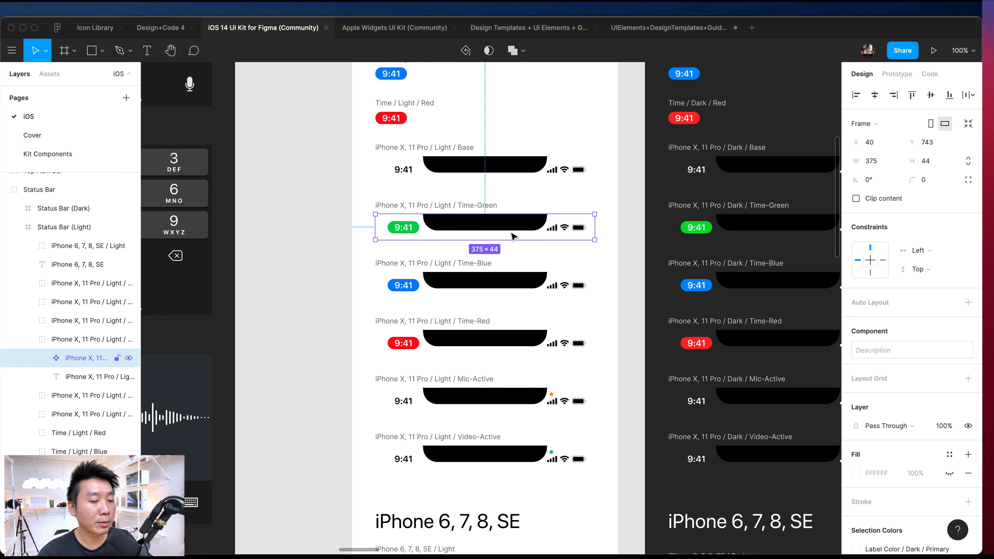
click(637, 244)
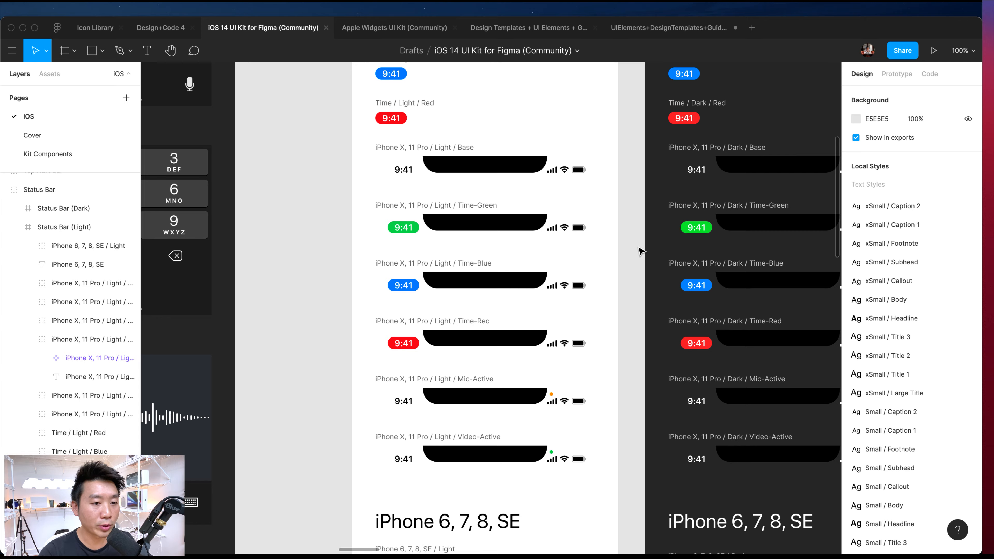
- Bring the light and dark status bars into view together and select the iPhone X, 11 Pro / Light / Base group within Status Bar (Light)
scroll(415, 240, right, 5)
click(335, 235)
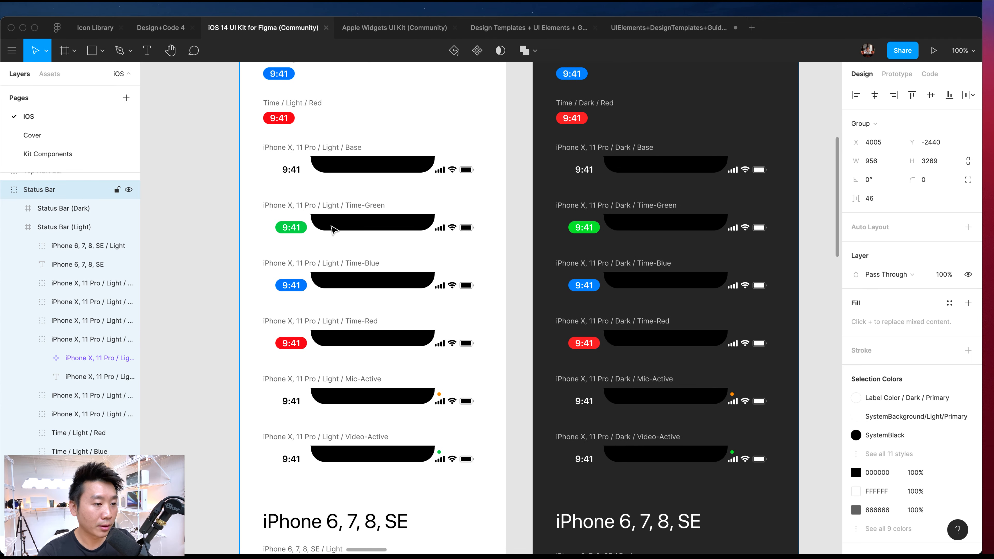
double_click(355, 226)
key(Escape)
key(Escape)
click(392, 231)
double_click(438, 168)
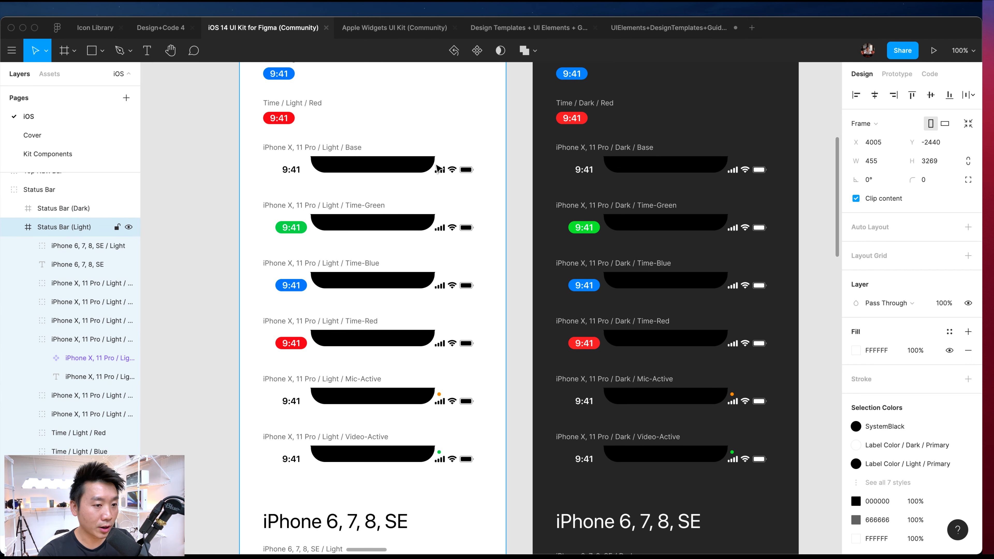
click(434, 161)
- Compare the light and dark status bar variants for iPhone X, 11 Pro and iPhone 6, 7, 8, SE
scroll(450, 181, up, 3)
scroll(462, 186, right, 3)
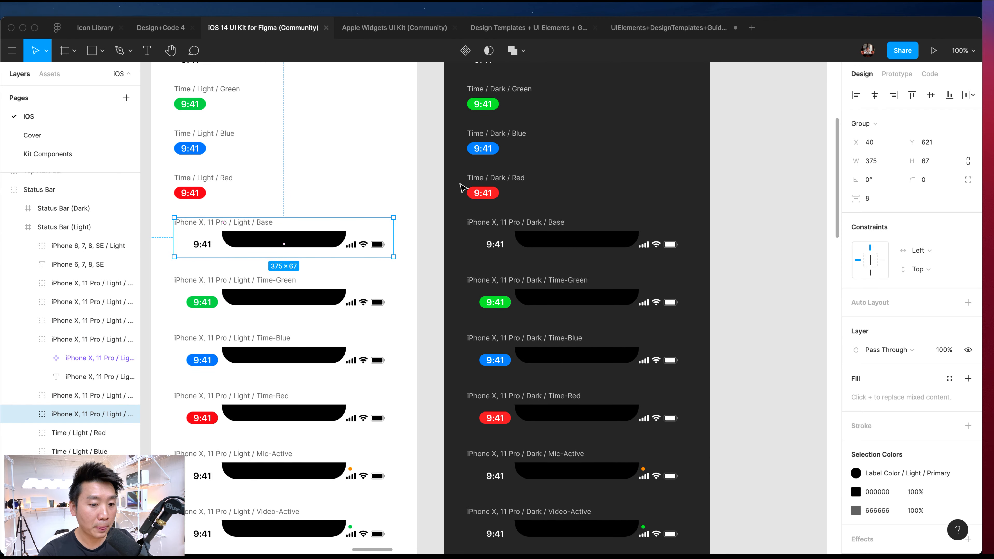
scroll(461, 187, down, 5)
scroll(461, 187, down, 3)
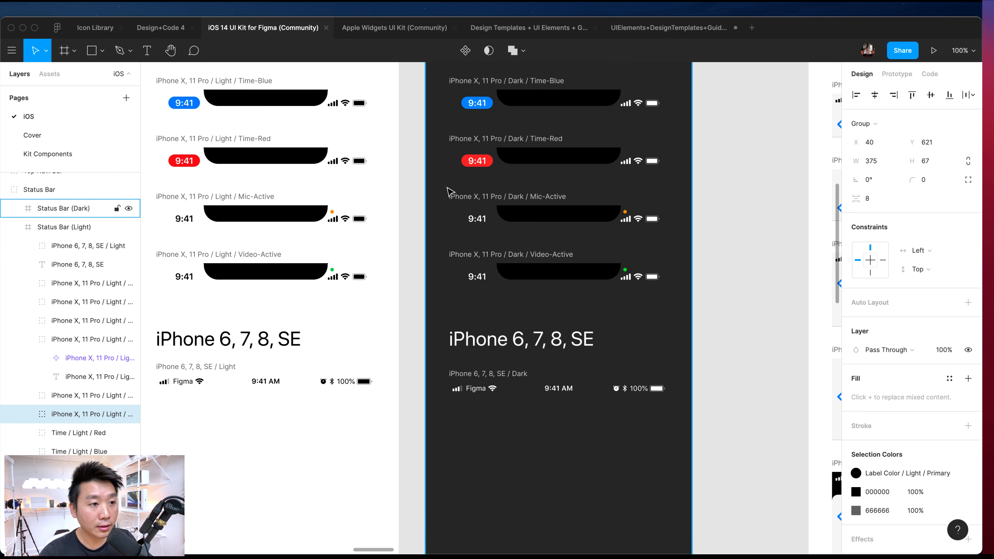
scroll(448, 191, left, 2)
scroll(353, 197, up, 3)
scroll(206, 139, up, 5)
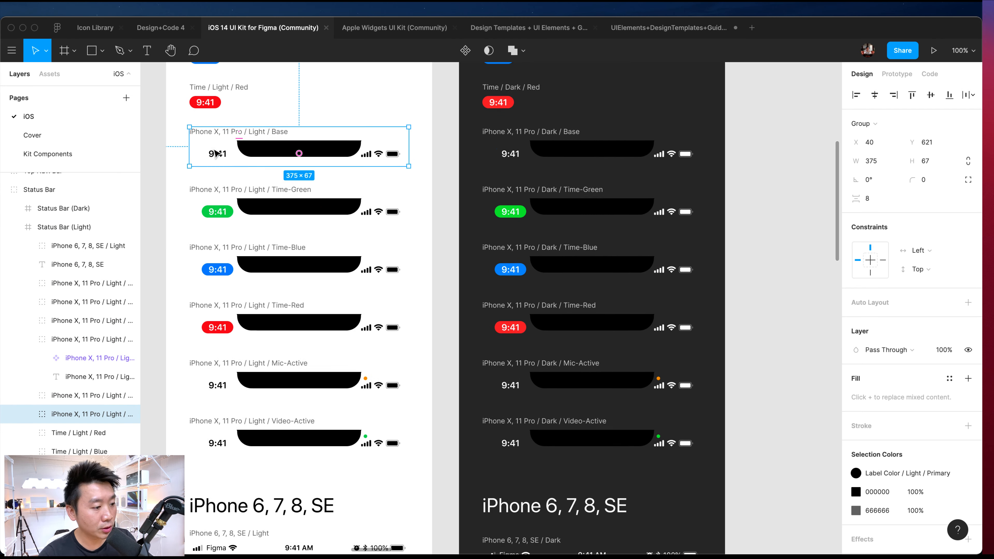
- Expand the iPhone X, 11 Pro / Light / Base group and its status bar component in the layer tree, and select that component
click(28, 414)
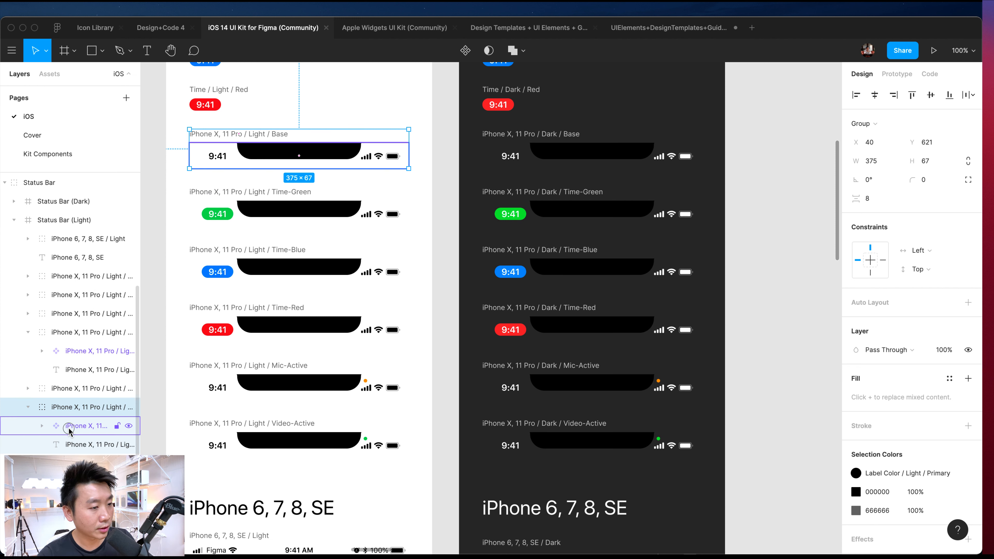
click(70, 430)
click(70, 439)
click(42, 427)
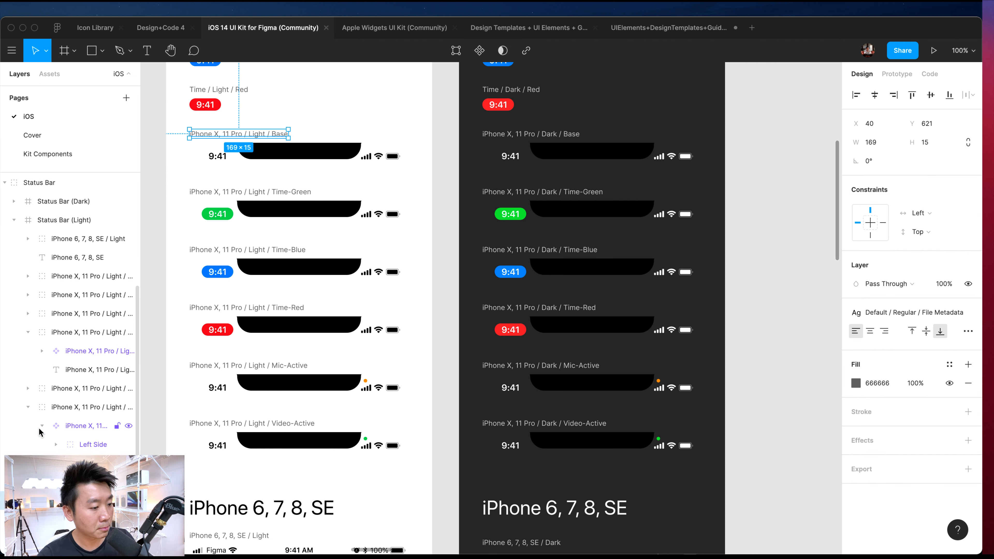
click(86, 434)
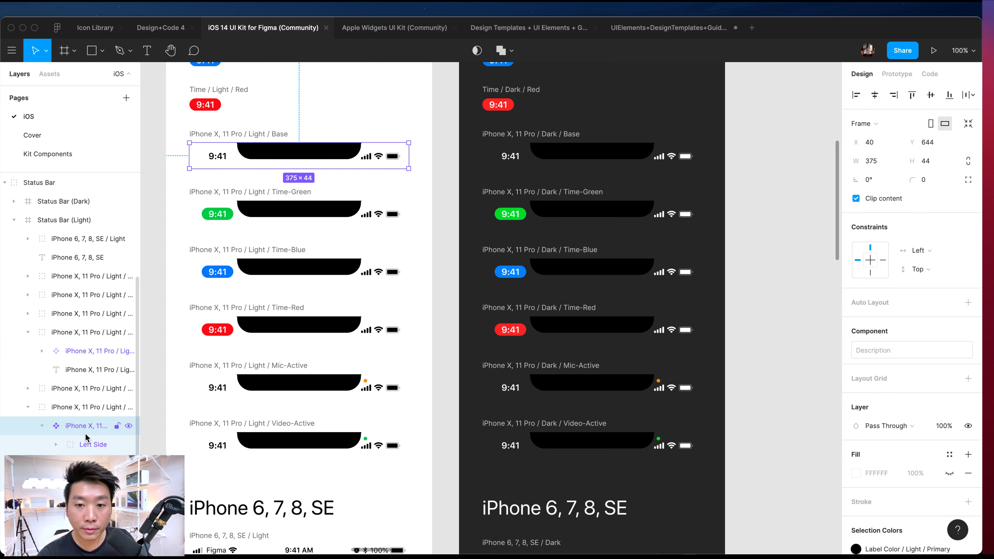
- Inspect the iPhone X, 11 Pro / Light / Modal Stack / Base navigation bar and its nested title row, and switch to the Design+Code 4 file
scroll(552, 323, right, 3)
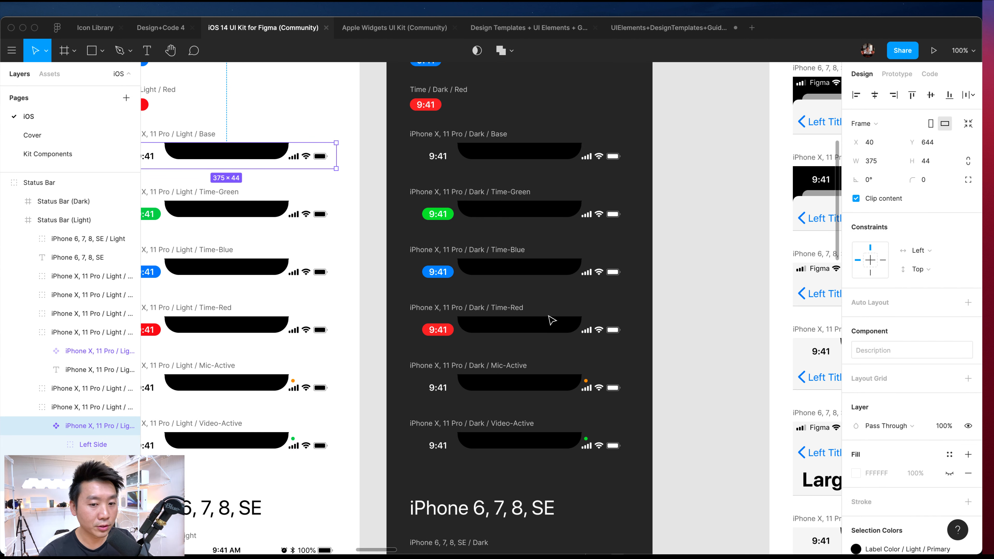
scroll(546, 324, right, 10)
click(517, 222)
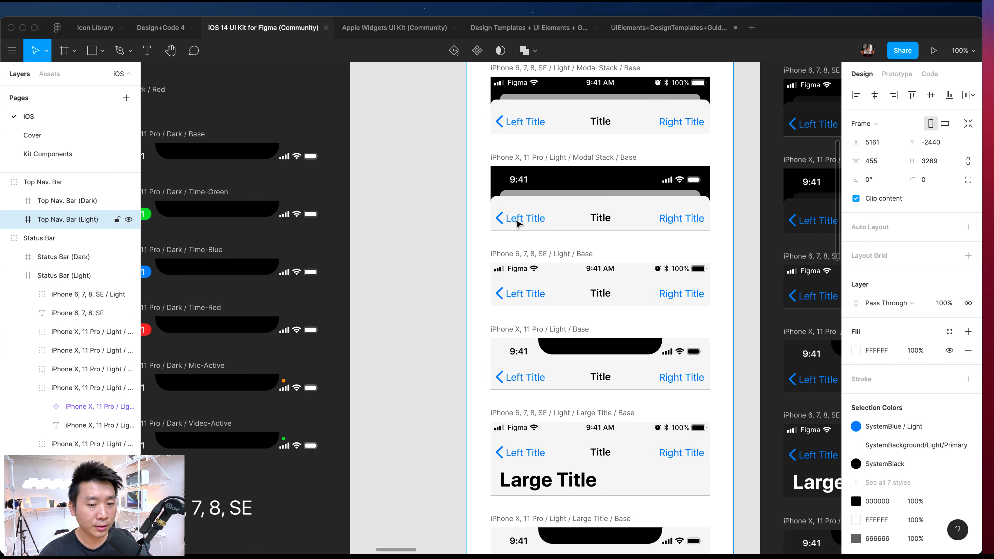
click(541, 220)
scroll(536, 222, right, 4)
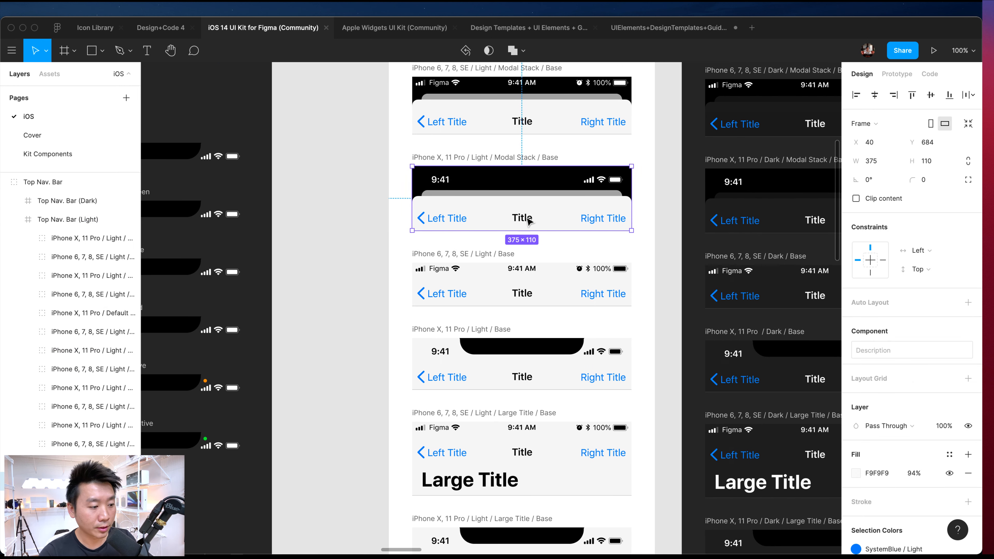
double_click(483, 221)
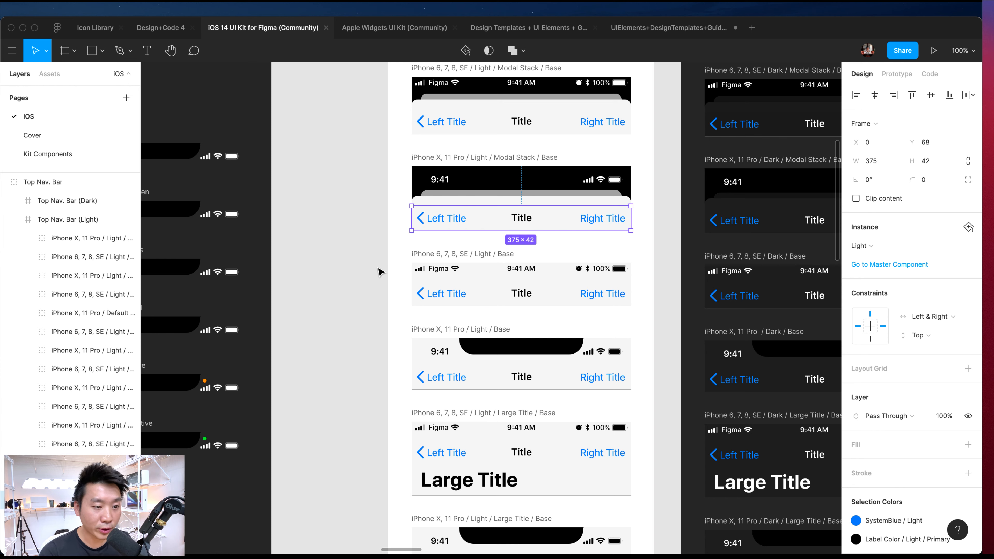
scroll(341, 271, right, 6)
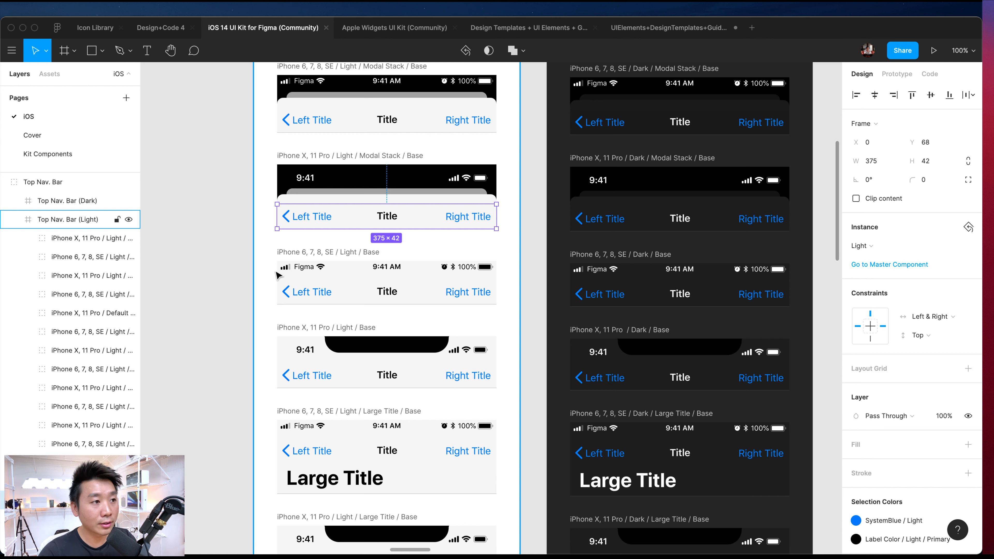
click(148, 36)
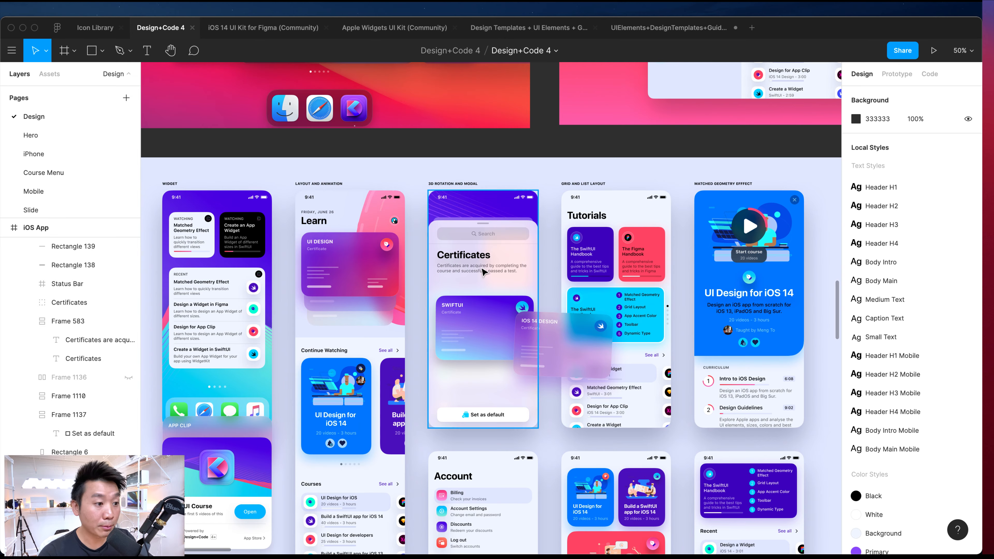
- Examine the Recent card on the Widget screen and the layers it is built from
scroll(509, 274, left, 3)
scroll(413, 273, up, 5)
scroll(414, 273, down, 10)
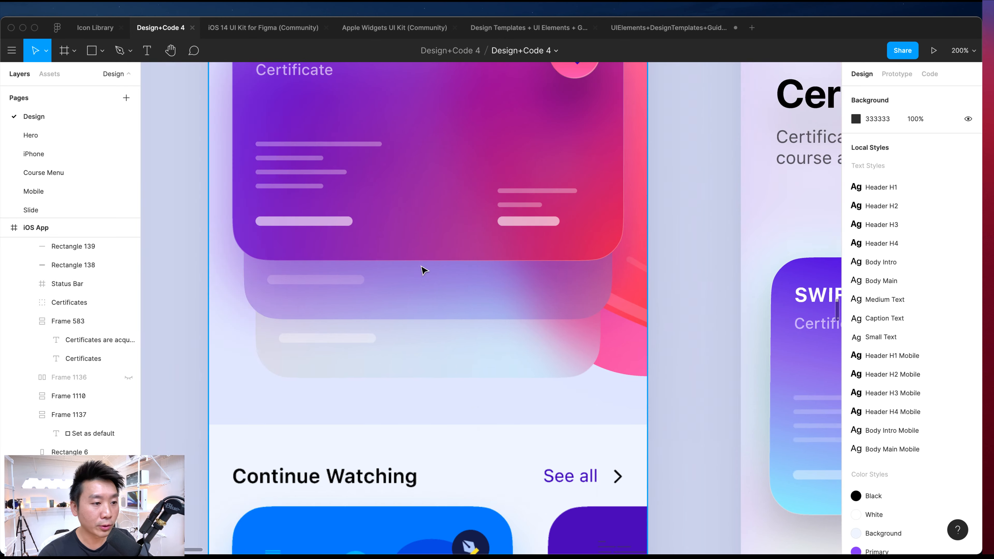
click(592, 331)
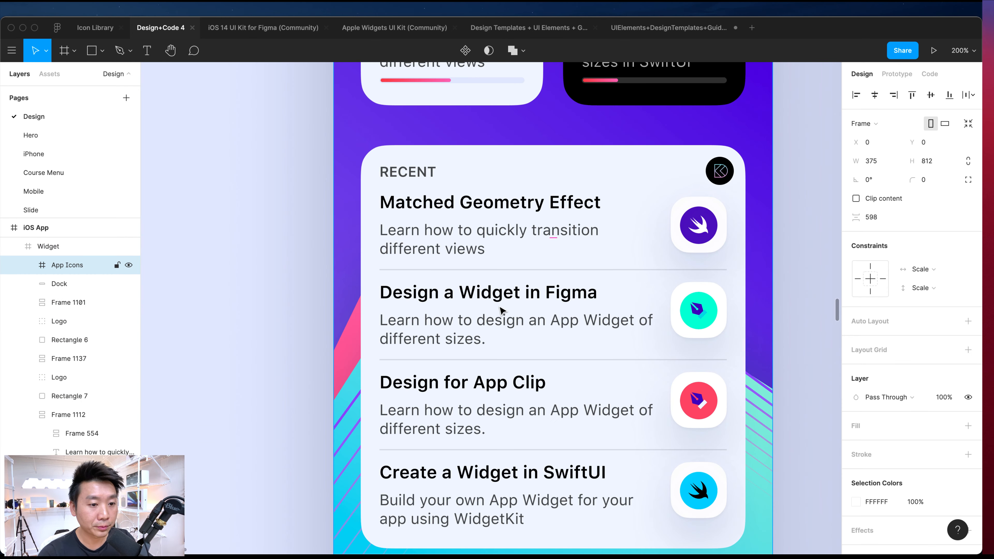
scroll(526, 317, down, 3)
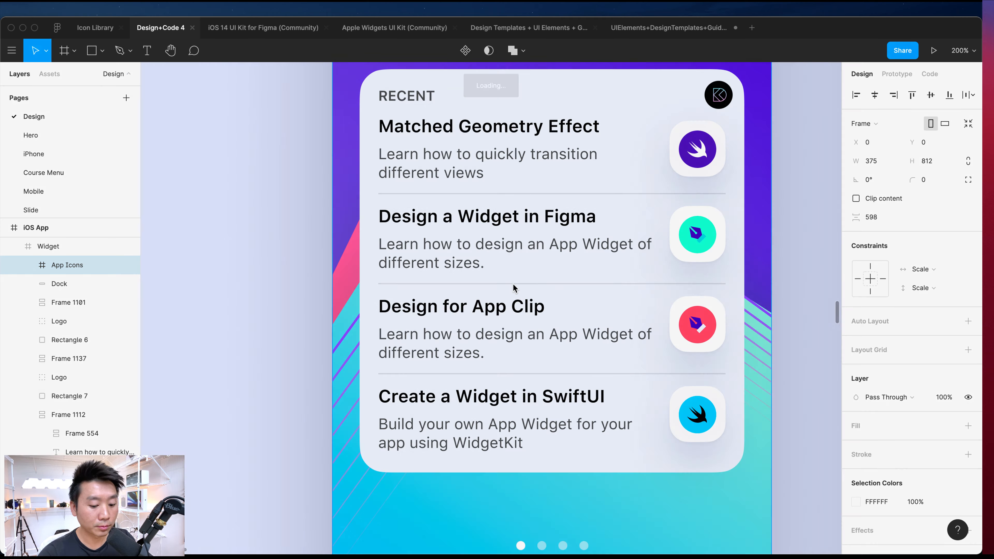
key(shift+0)
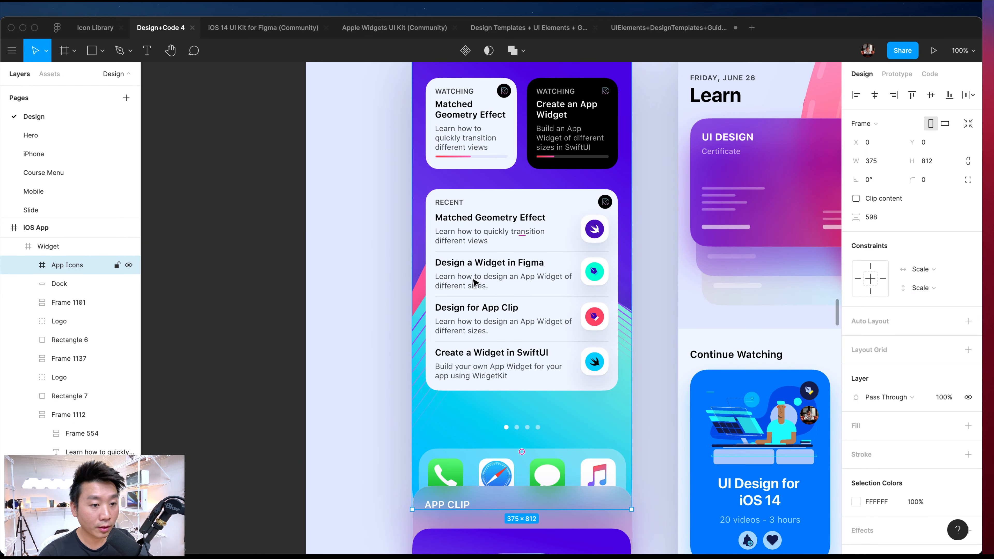
click(55, 285)
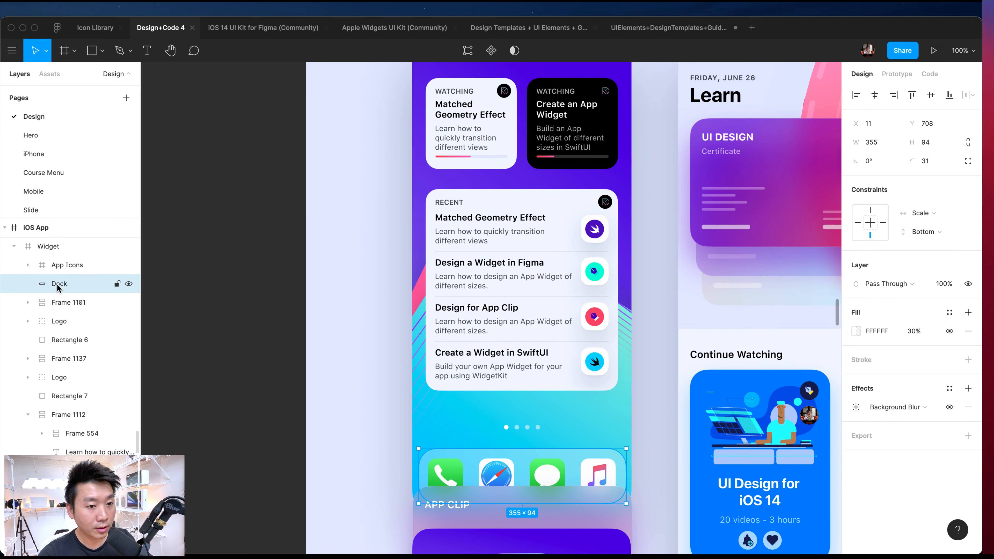
click(532, 283)
click(531, 284)
scroll(543, 286, right, 5)
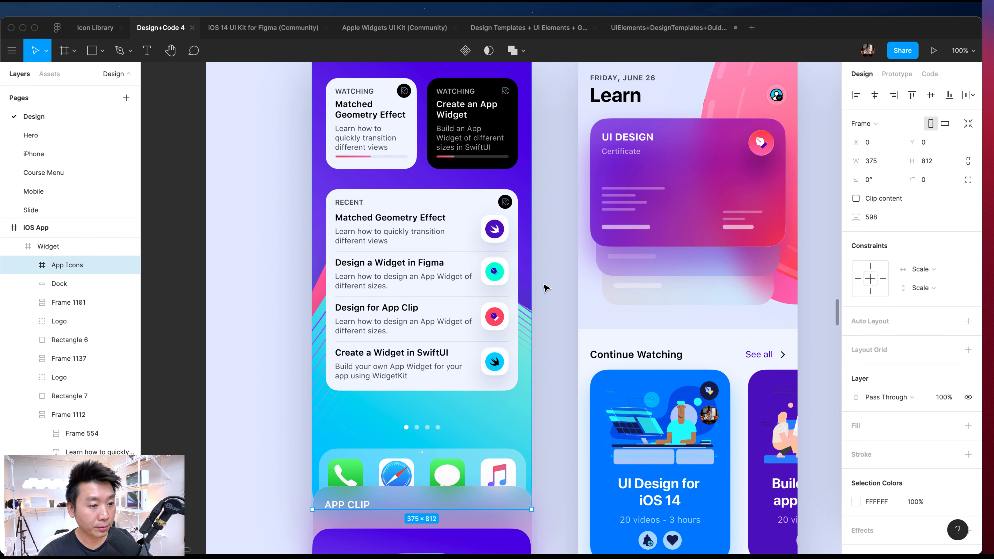
- Try an auto layout spacing of 30 between the Recent list's items and restore it to 10
click(414, 290)
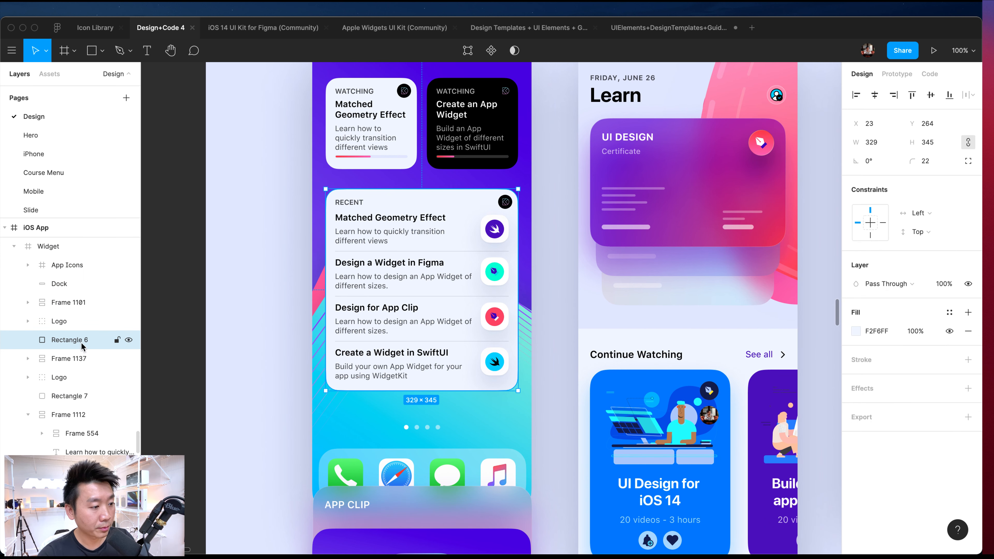
super+click(391, 324)
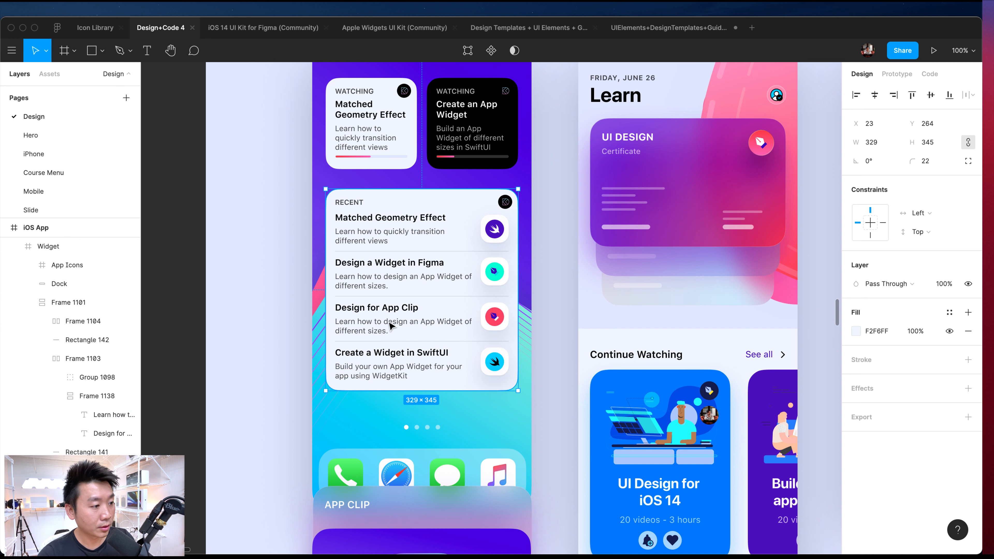
click(47, 309)
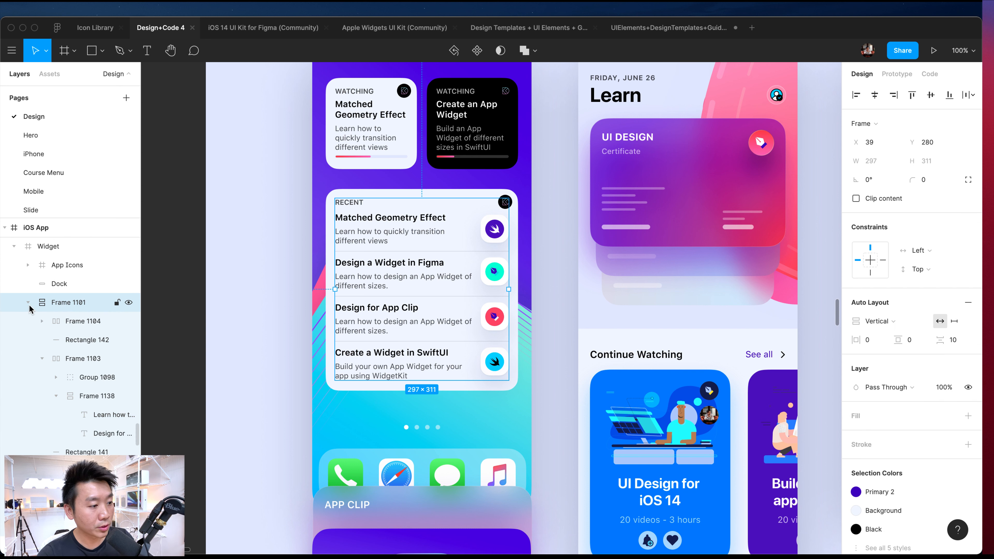
click(42, 358)
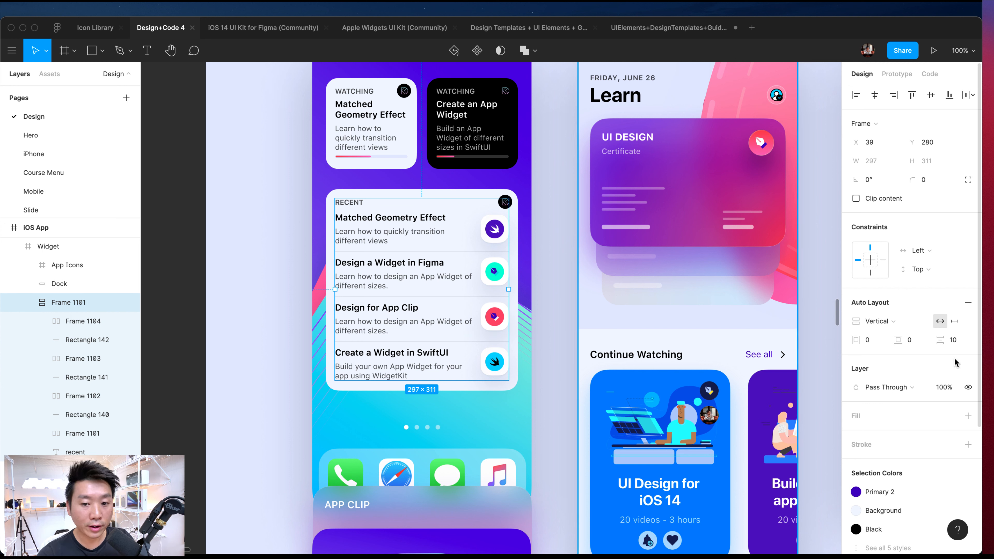
text(0)
key(Return)
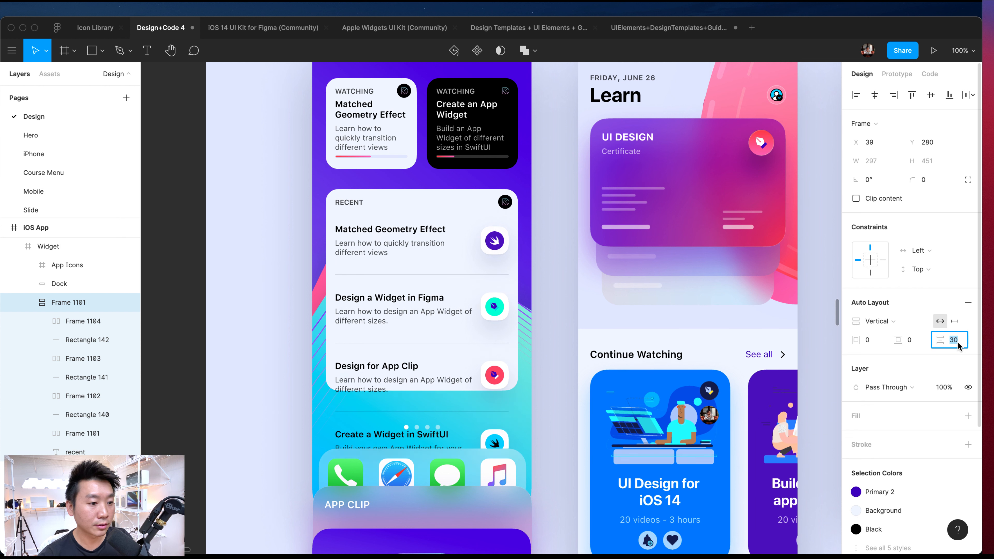
text(10)
key(Return)
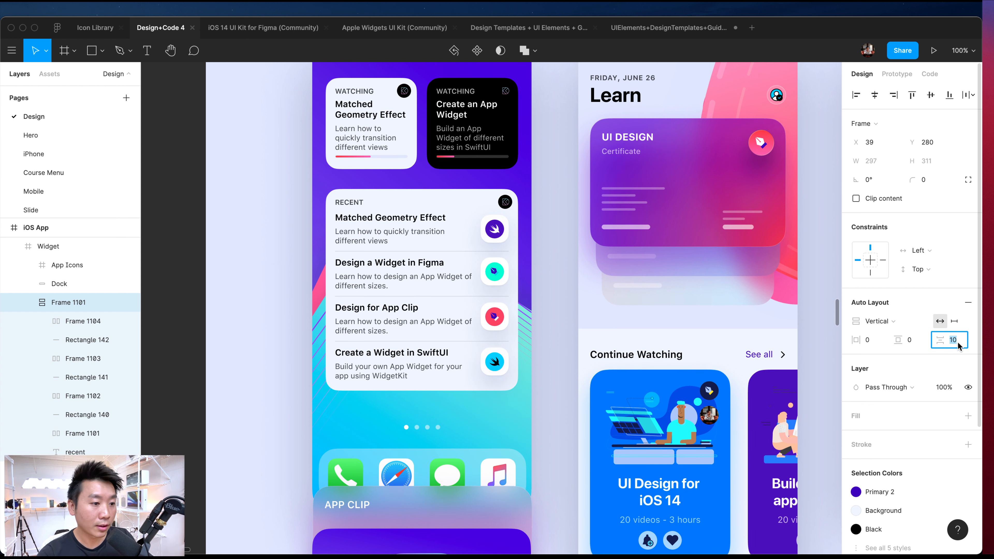
- Lock the App Icons frame of the Widget screen
click(399, 281)
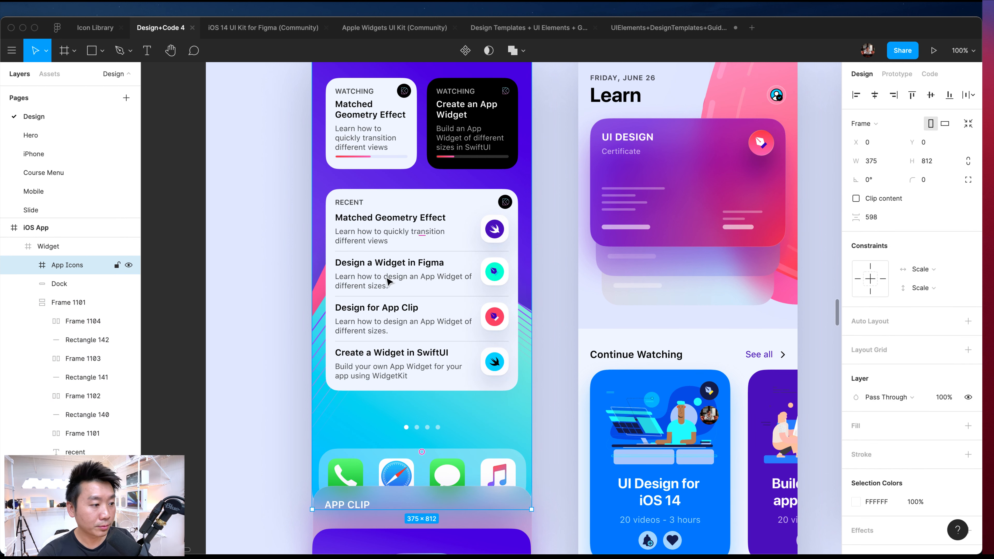
click(55, 303)
click(78, 268)
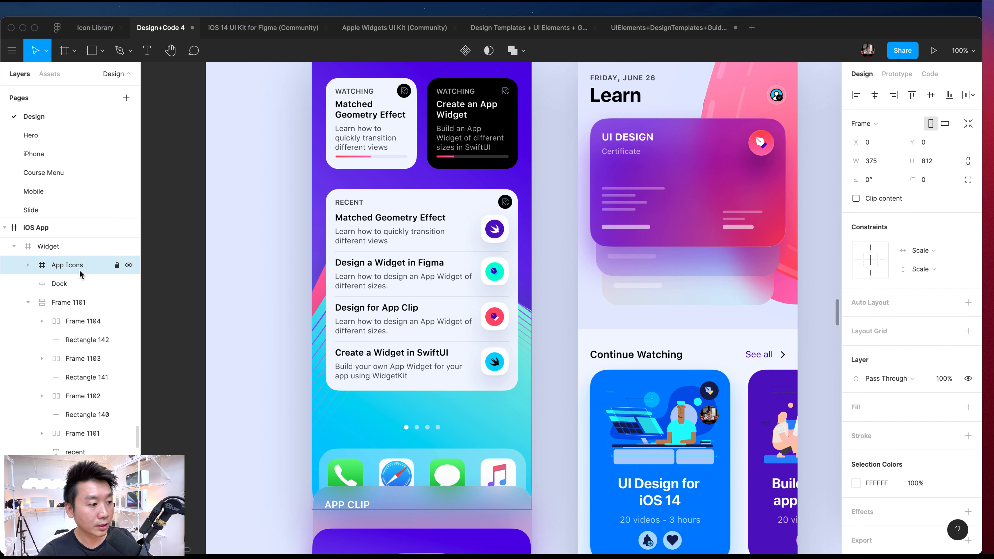
- Reorder the divider under Matched Geometry Effect to sit between Design for App Clip and Create a Widget in SwiftUI
click(441, 305)
double_click(421, 259)
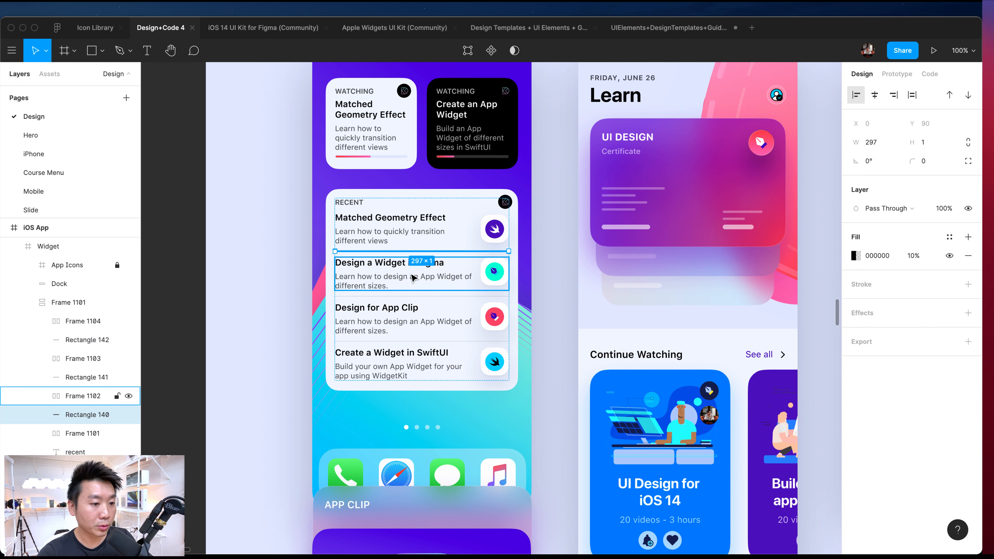
drag(398, 275, 440, 260)
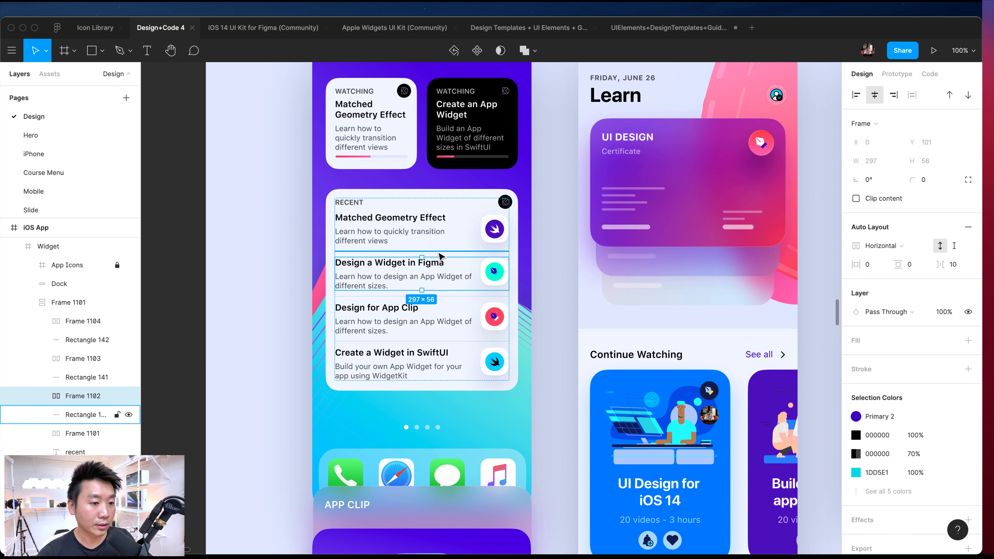
click(438, 253)
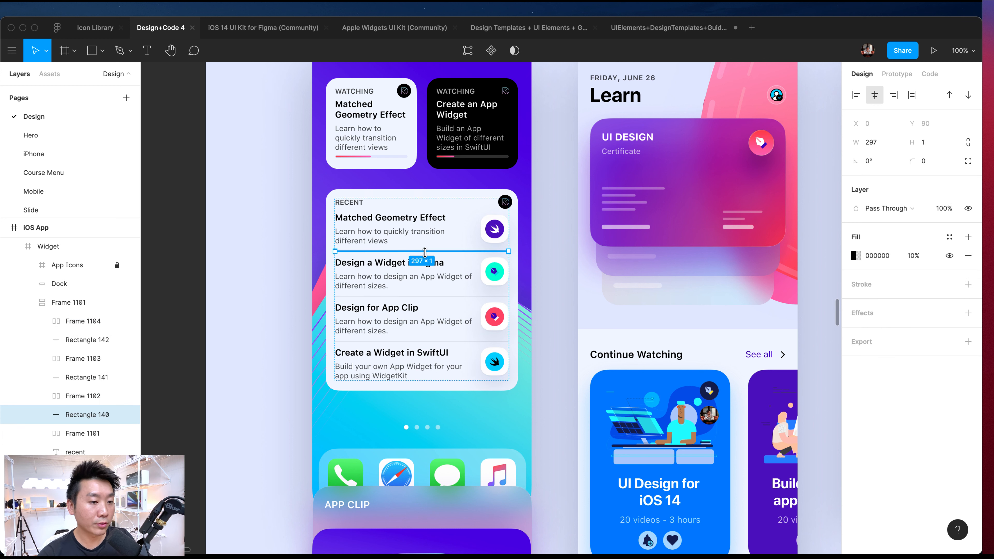
key(Down)
key(Down)
key(Down)
key(Down)
key(Down)
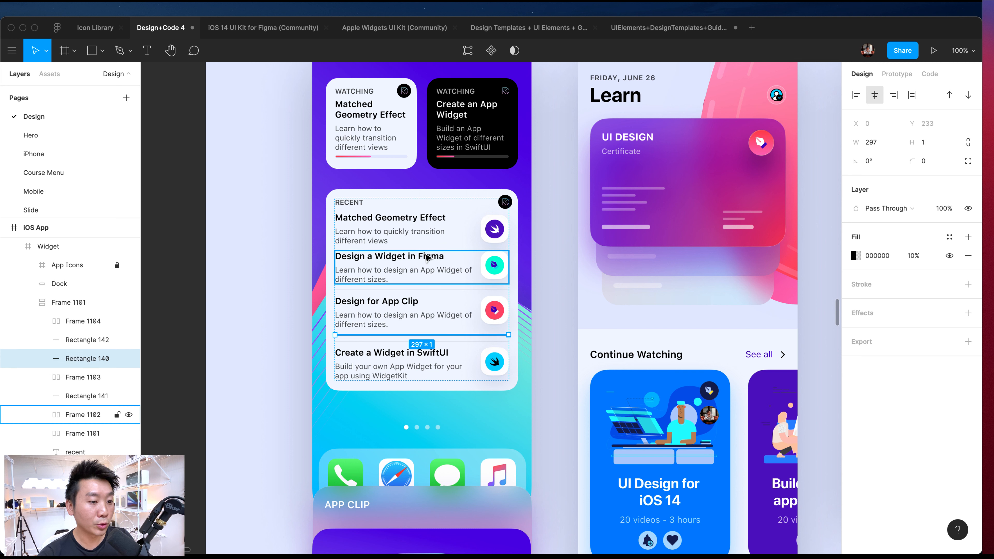
- Move the divider back up the Recent list to directly below the Matched Geometry Effect row
key(Up)
key(Up)
key(Up)
key(Up)
key(Up)
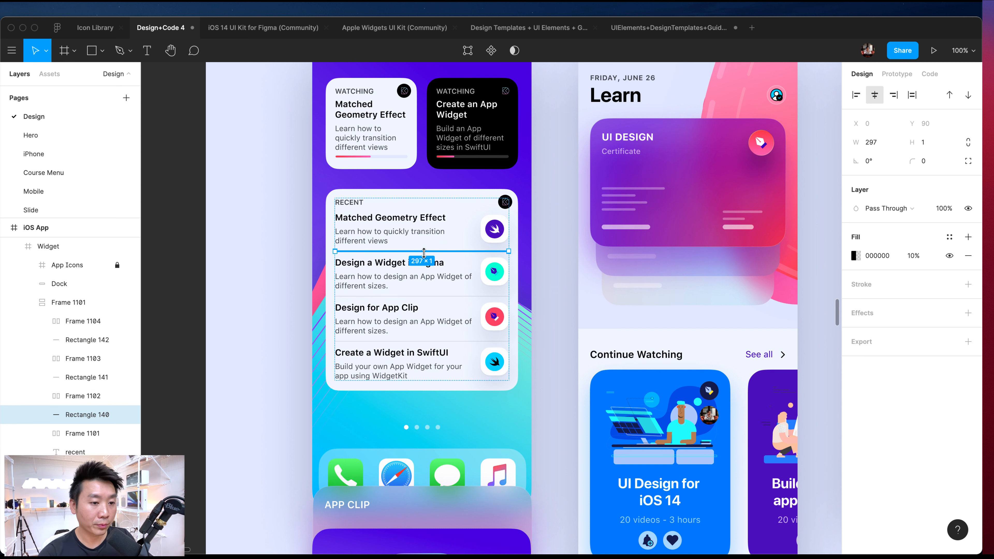
- Reorder the icon of the Matched Geometry Effect row so that it precedes its text
click(487, 234)
click(489, 235)
key(Left)
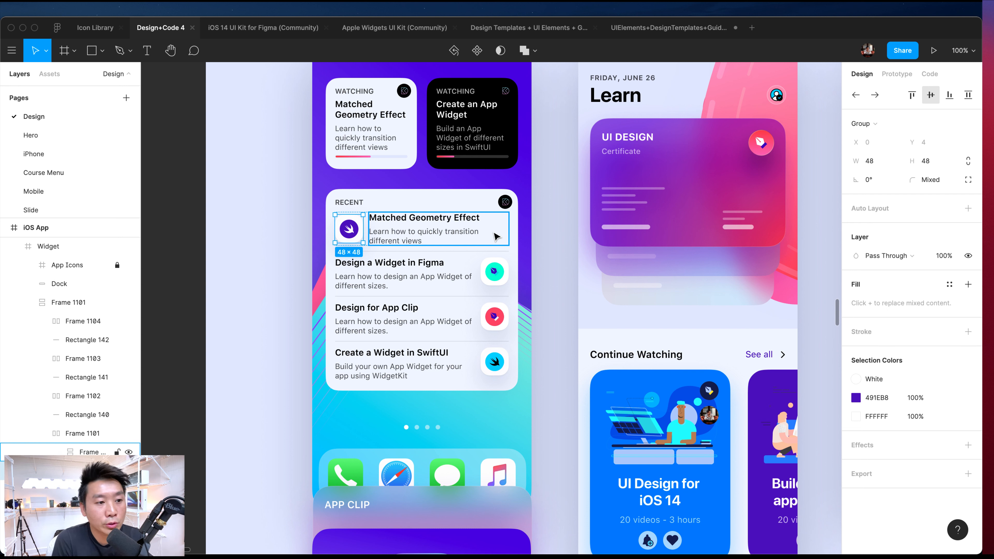
key(Right)
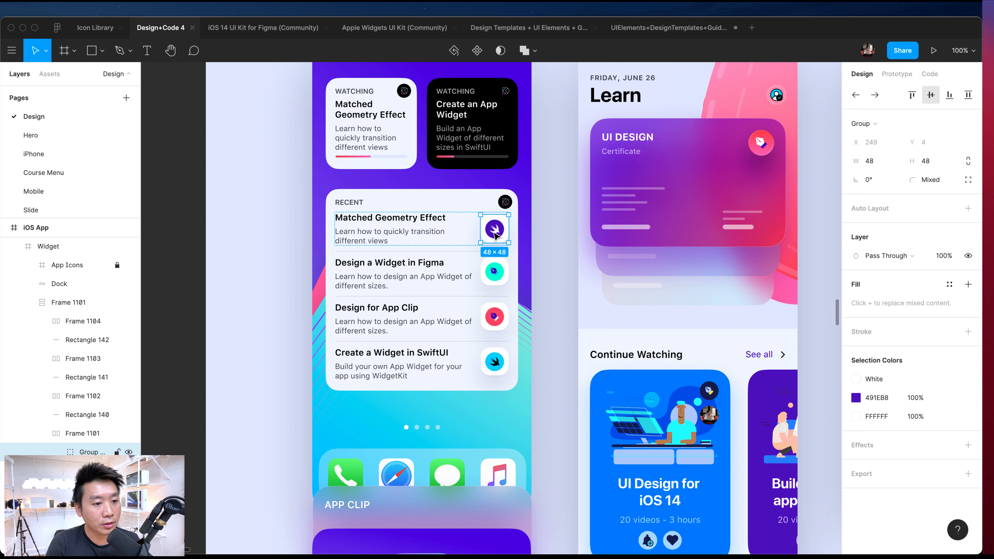
key(Left)
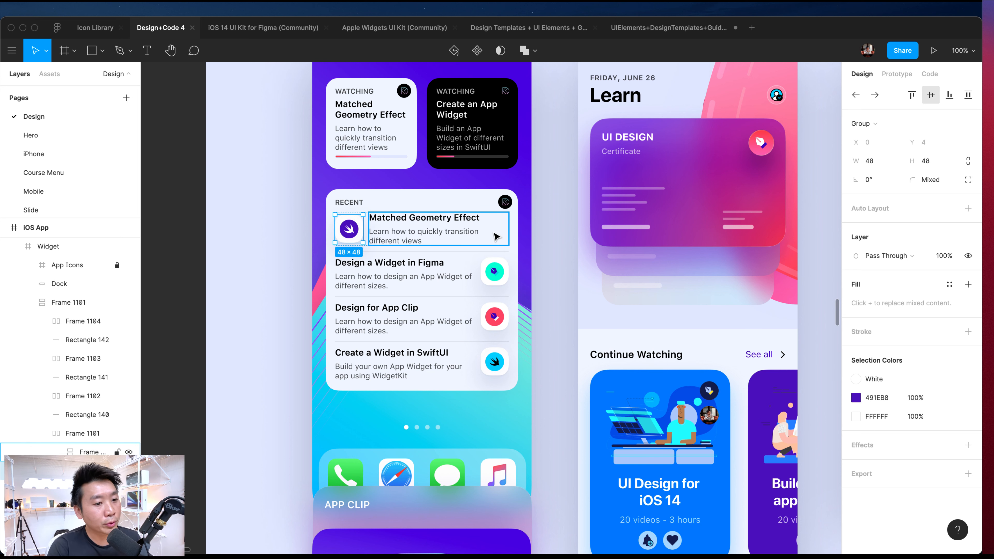
- Place the icons of the Design a Widget in Figma, Design for App Clip and Create a Widget in SwiftUI rows before their text
click(491, 274)
key(Left)
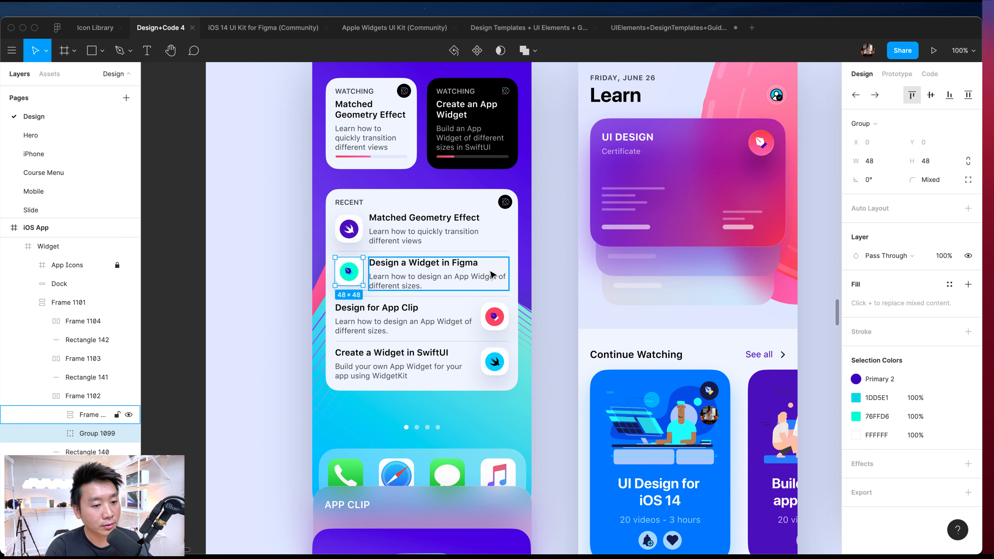
scroll(491, 274, left, 2)
click(516, 315)
key(Left)
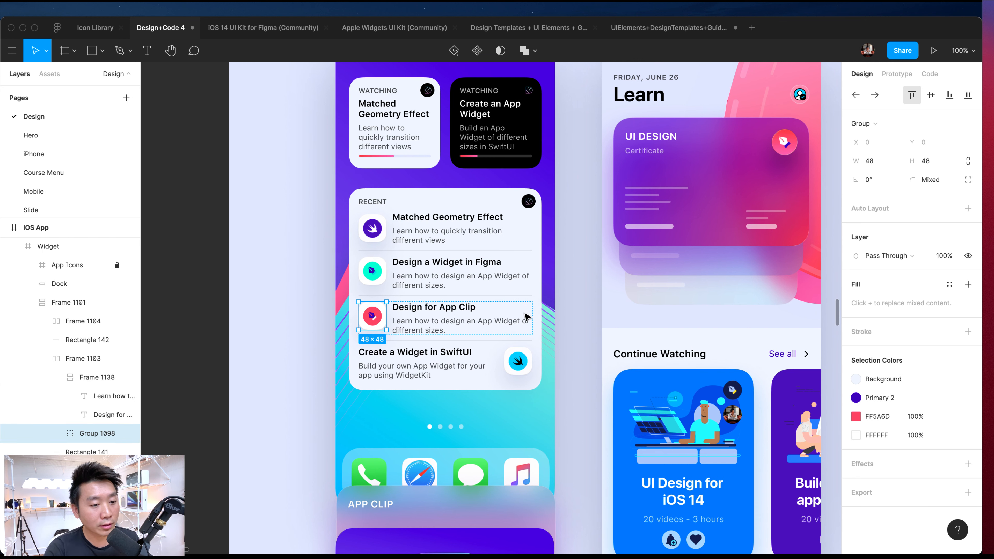
click(526, 361)
key(Left)
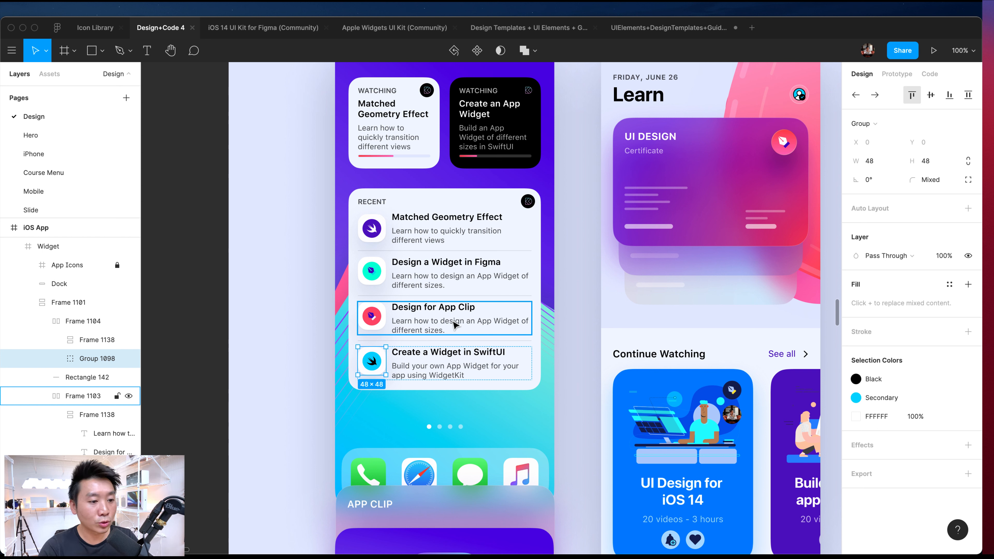
- Undo the icon reordering in all four rows of the Recent list
key(super+z)
key(super+z)
key(super+z)
key(super+z)
key(super+z)
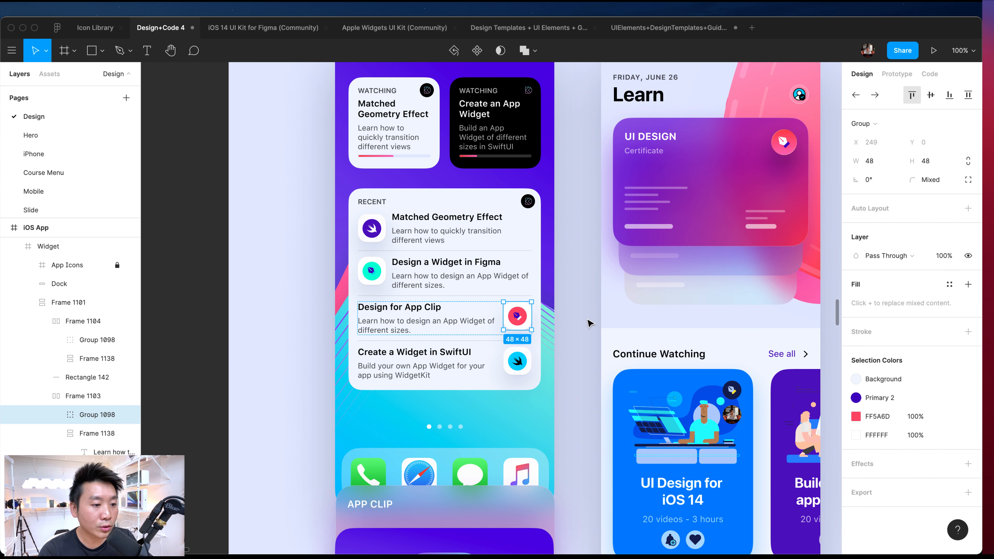
key(super+z)
key(super+z)
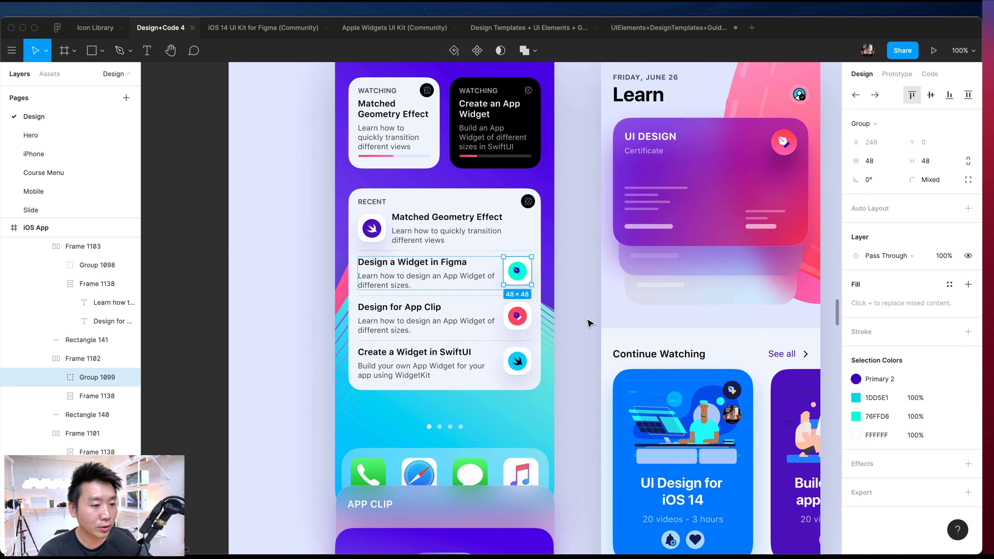
key(super+z)
key(super+z)
key(super+z)
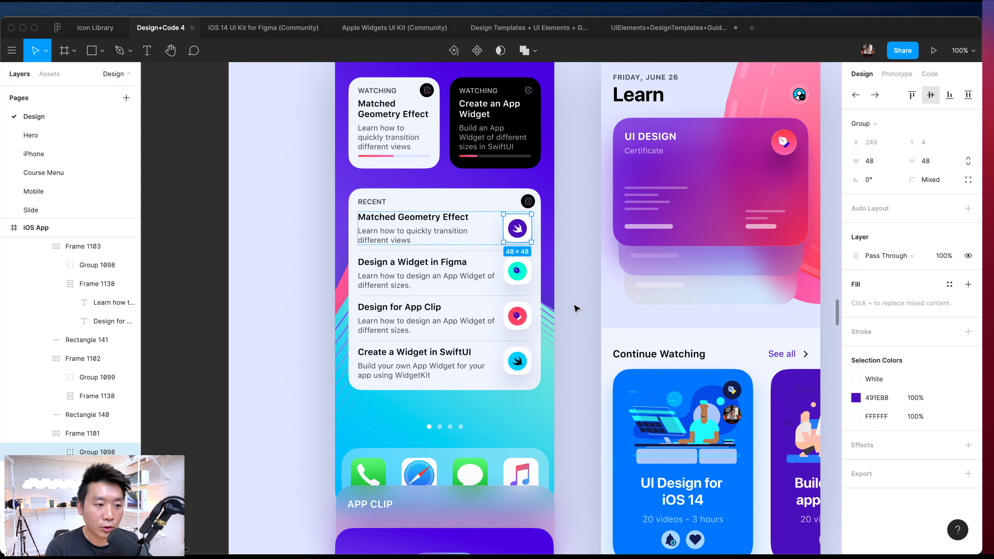
- Inspect the auto layout settings of the Matched Geometry Effect text, its row and the whole Recent list
click(388, 231)
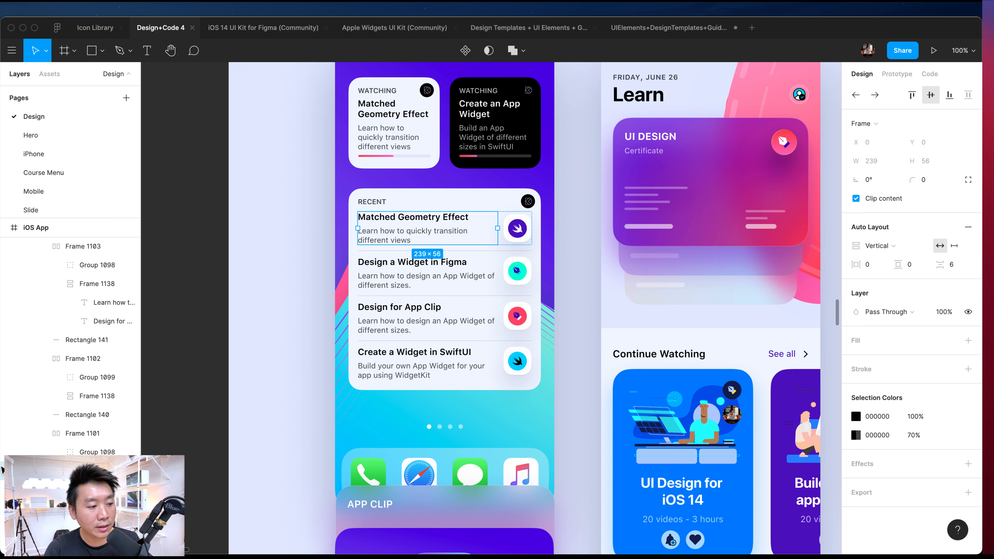
click(75, 440)
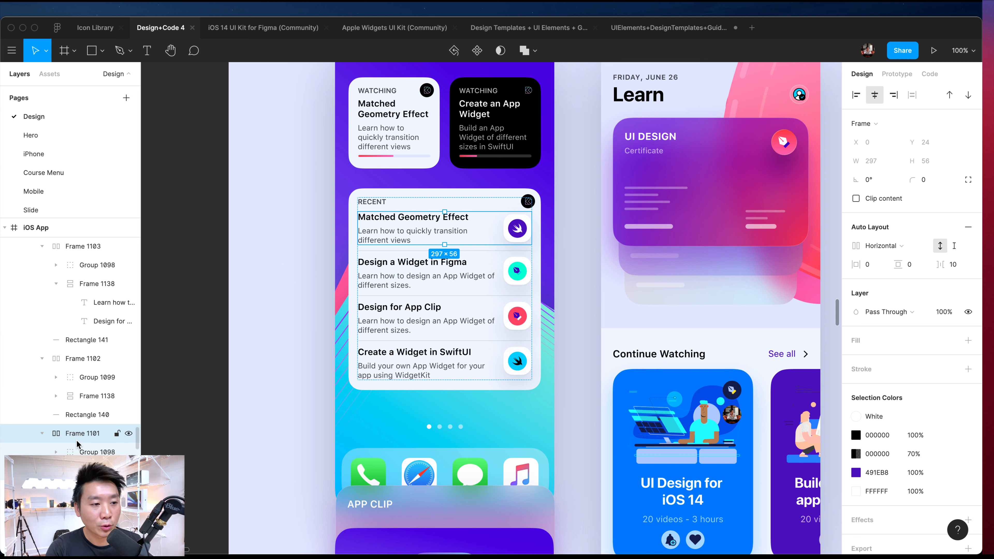
click(463, 207)
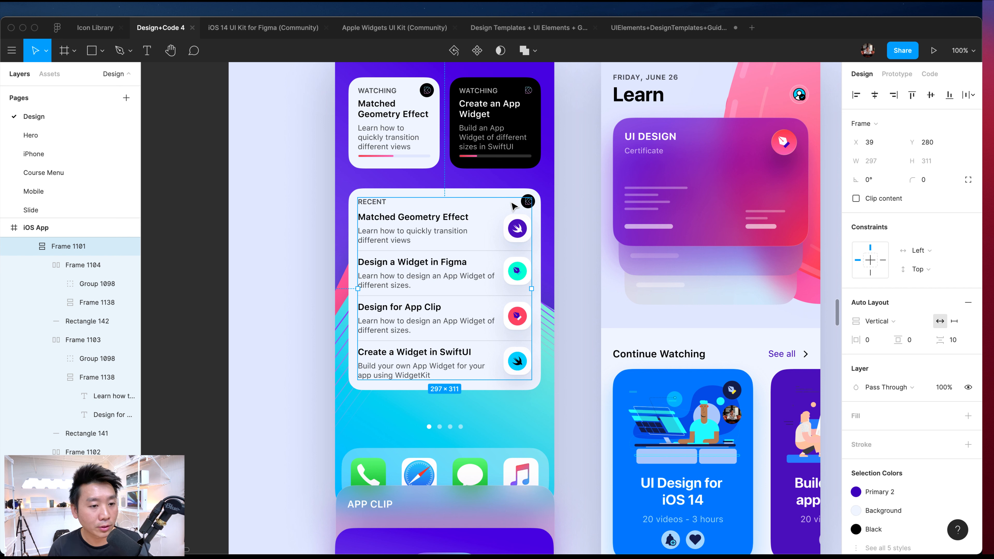
click(571, 211)
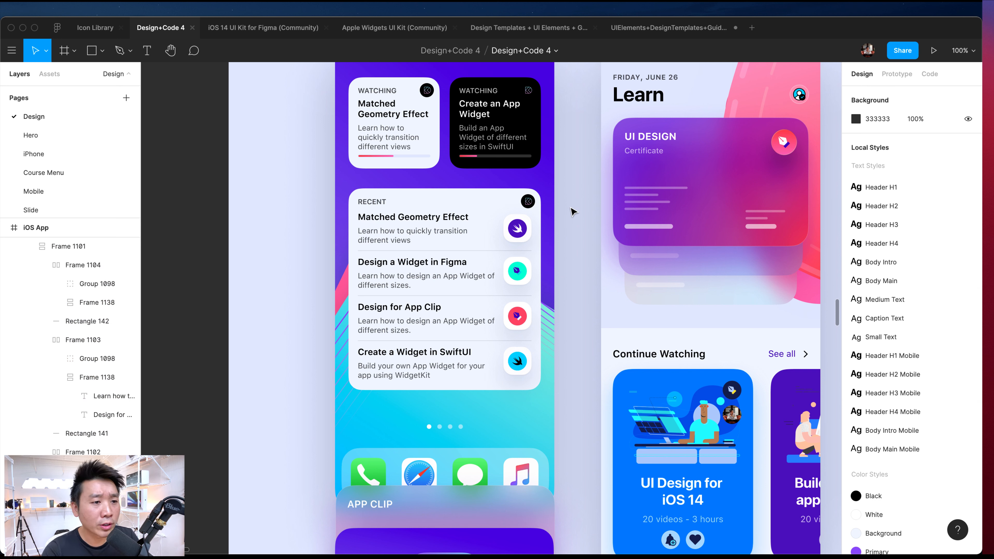
scroll(565, 209, right, 5)
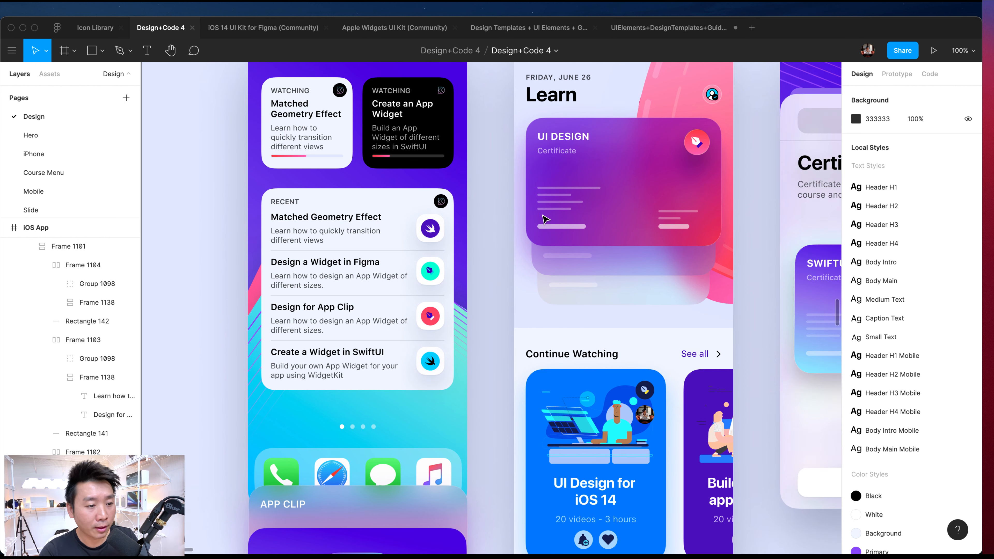
scroll(545, 219, right, 2)
scroll(544, 220, down, 5)
scroll(540, 222, up, 4)
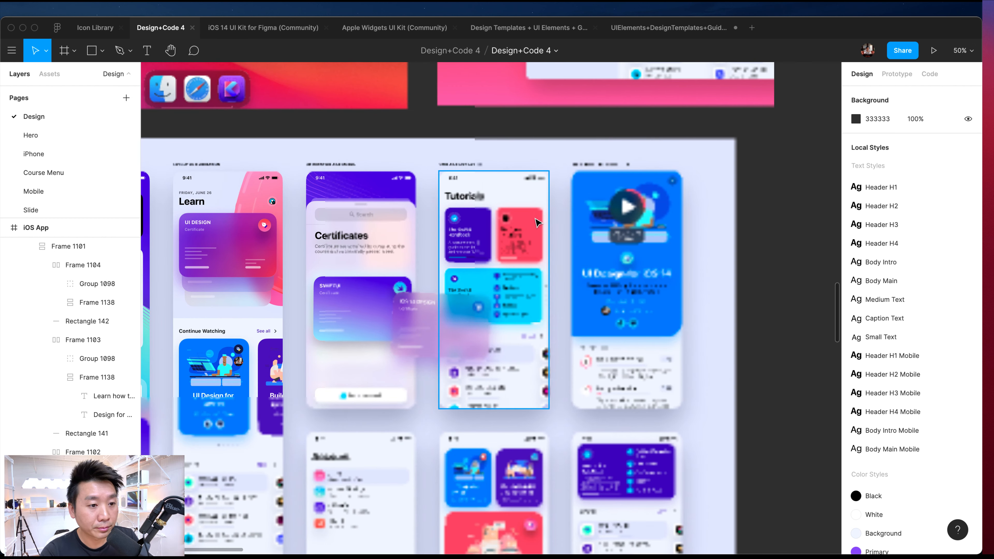
scroll(536, 222, left, 3)
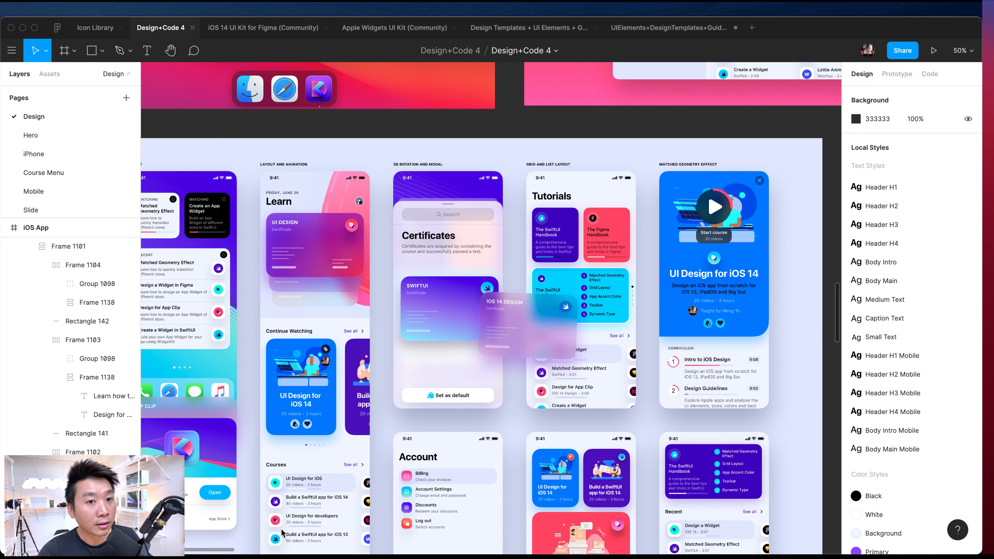
- Switch to the iOS 14 UI Kit file and inspect the small and medium light widget components
click(269, 35)
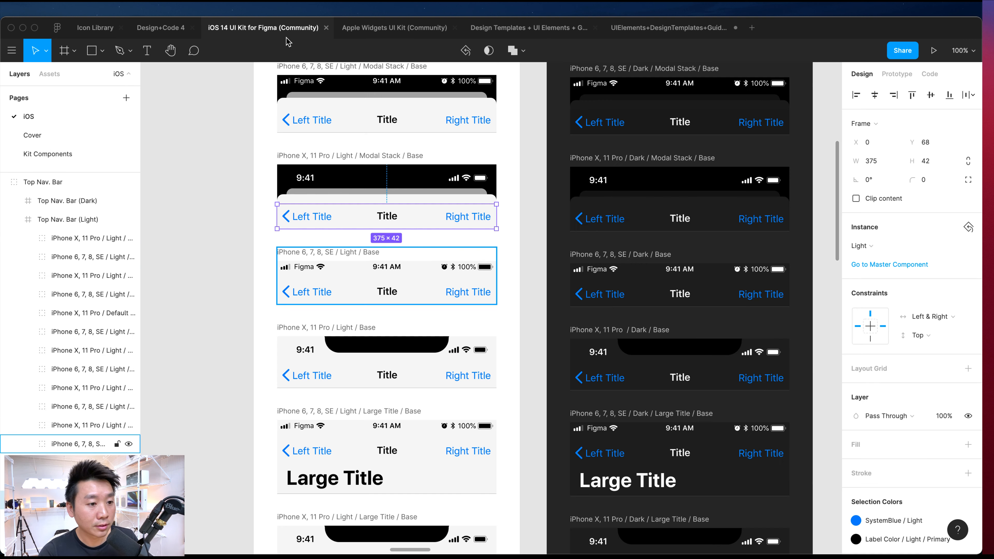
click(539, 215)
key(minus)
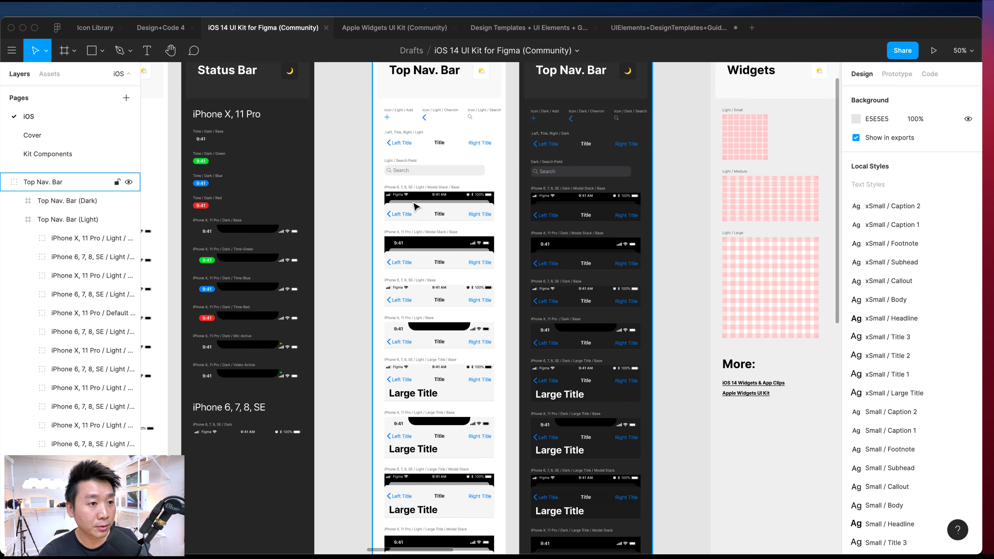
scroll(580, 106, up, 2)
scroll(580, 107, right, 10)
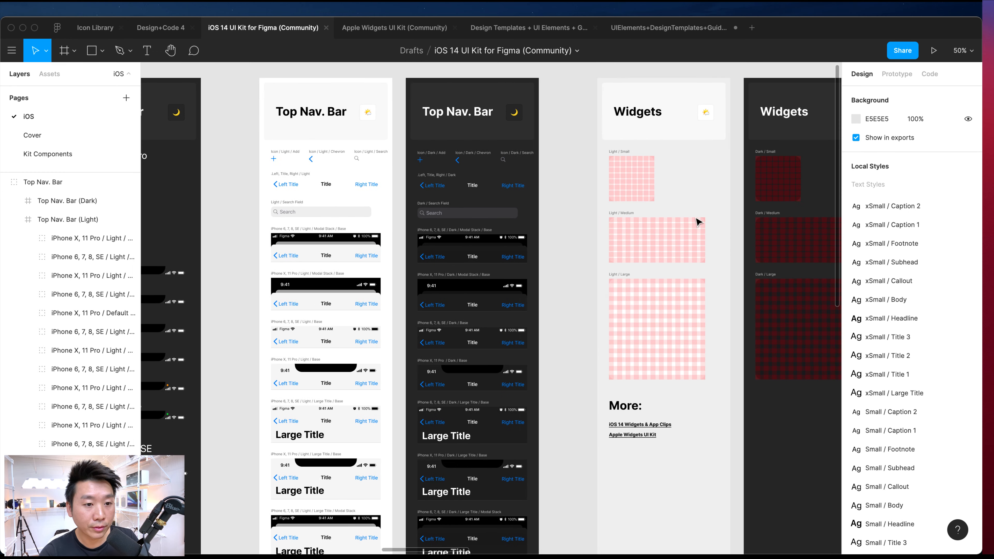
scroll(575, 191, right, 3)
click(491, 184)
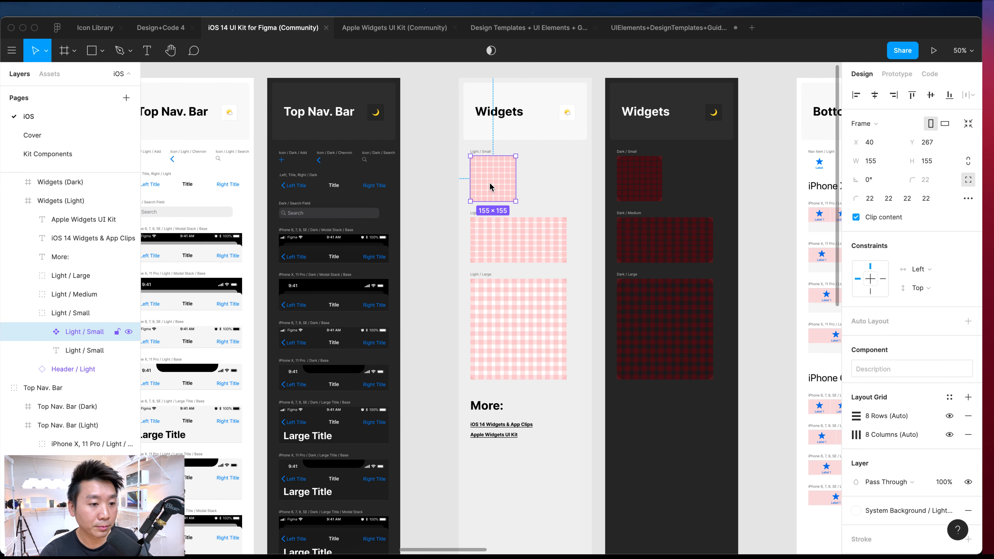
scroll(491, 184, right, 4)
click(471, 239)
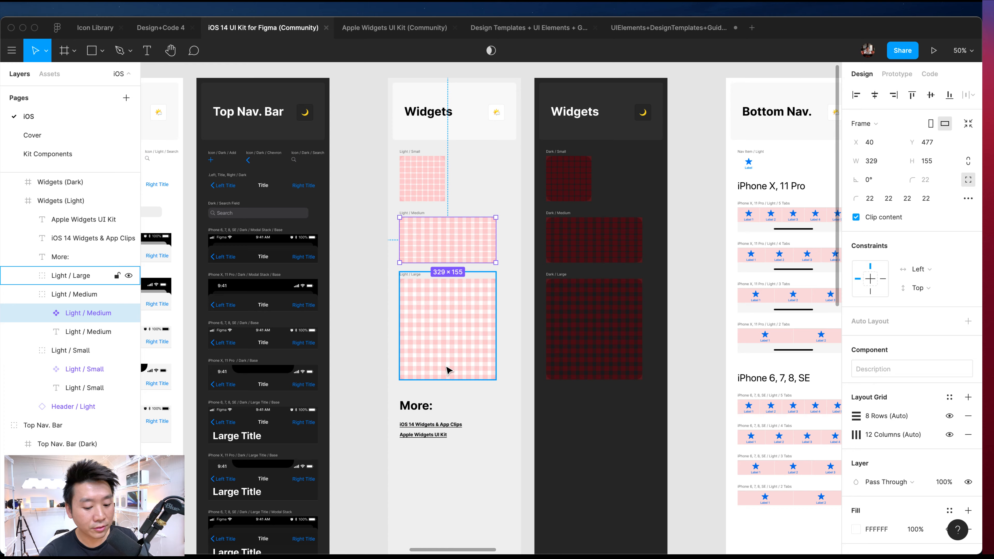
key(shift+0)
scroll(454, 364, up, 1)
scroll(458, 352, up, 5)
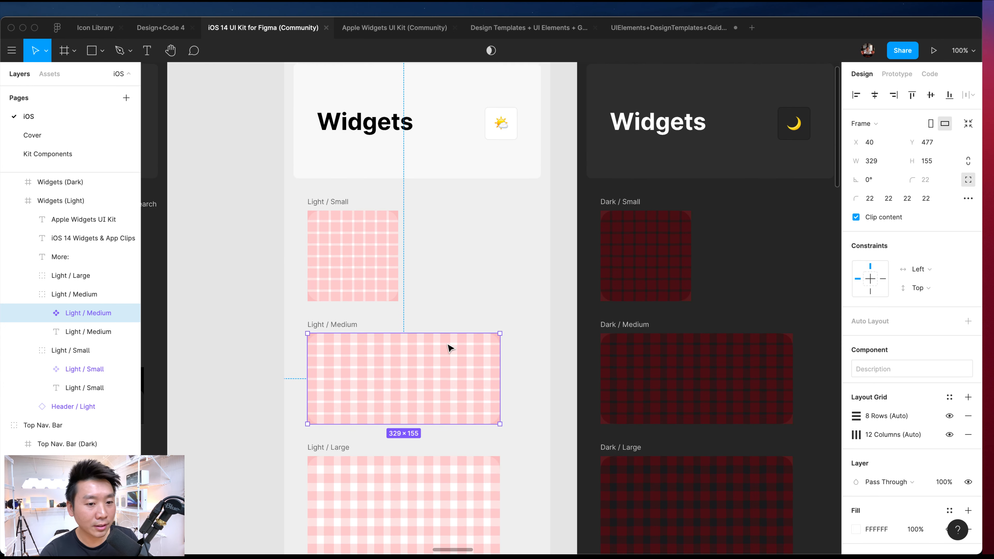
scroll(453, 346, right, 3)
key(minus)
scroll(415, 310, down, 5)
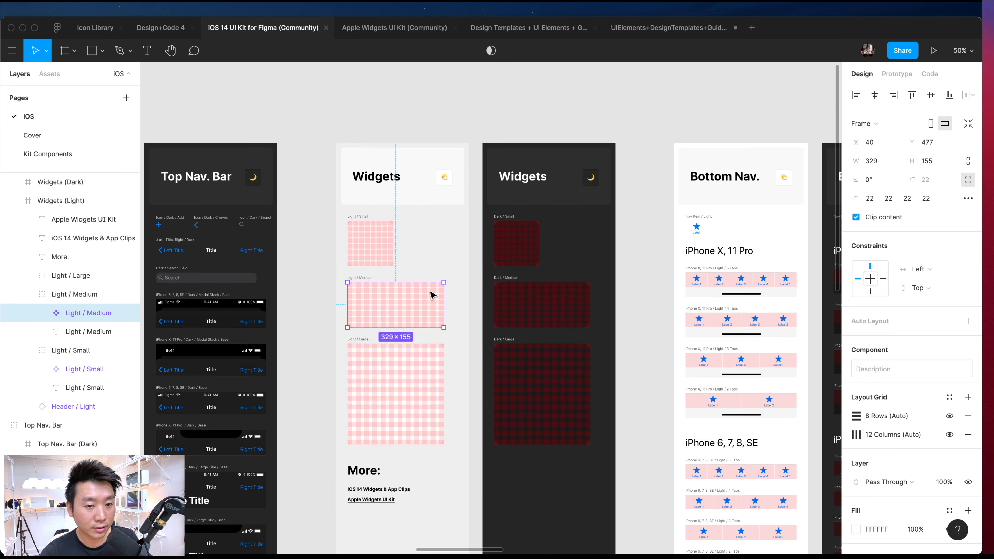
- Inspect the Tabs frame and its first tab item in the light five-tab Bottom Nav bar for iPhone X, 11 Pro
scroll(433, 293, right, 4)
scroll(433, 295, up, 2)
scroll(430, 293, up, 1)
scroll(431, 293, right, 5)
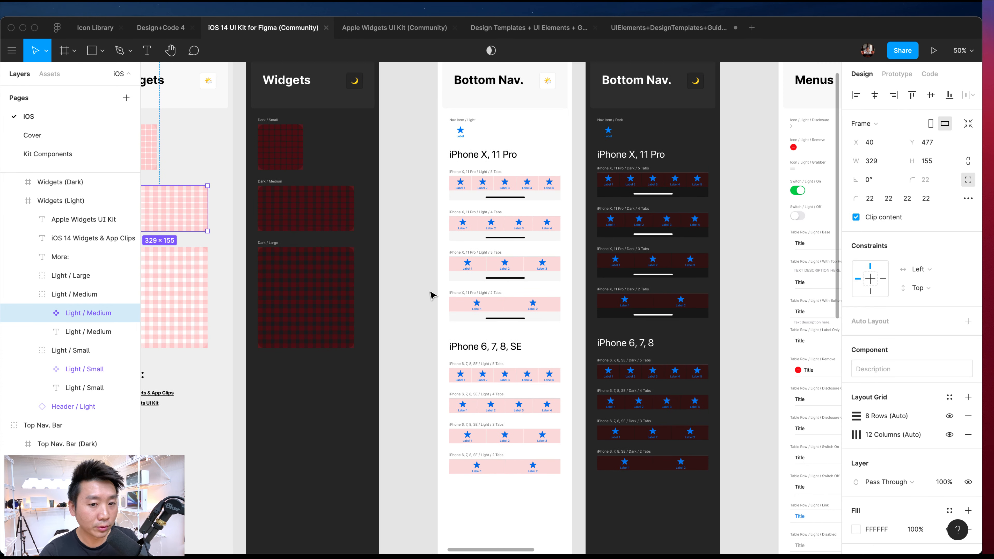
click(446, 191)
double_click(445, 192)
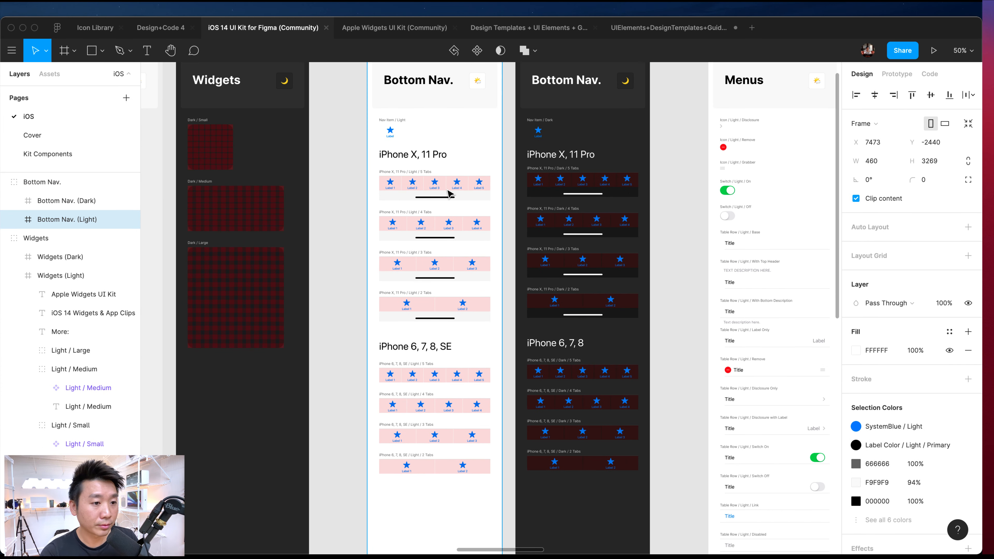
double_click(444, 195)
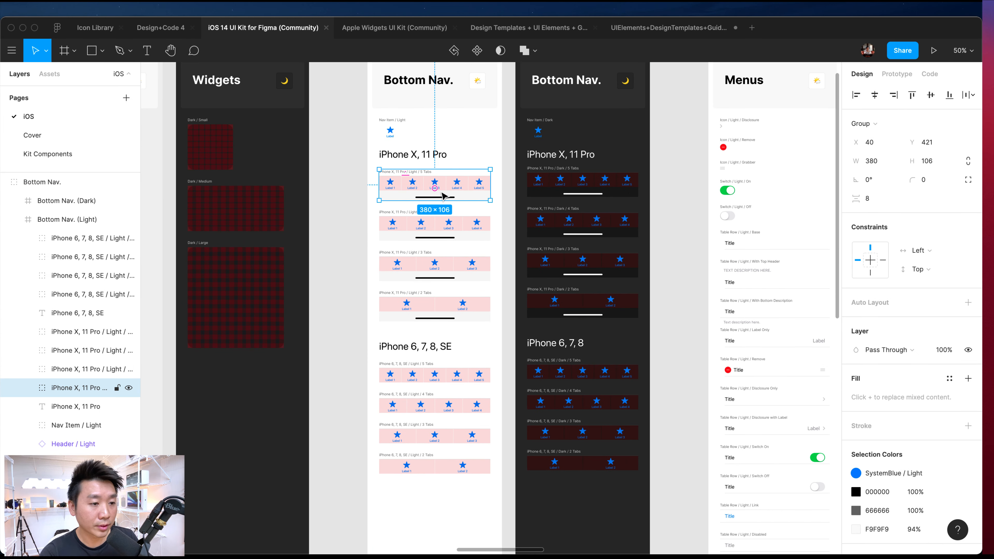
double_click(402, 191)
double_click(394, 190)
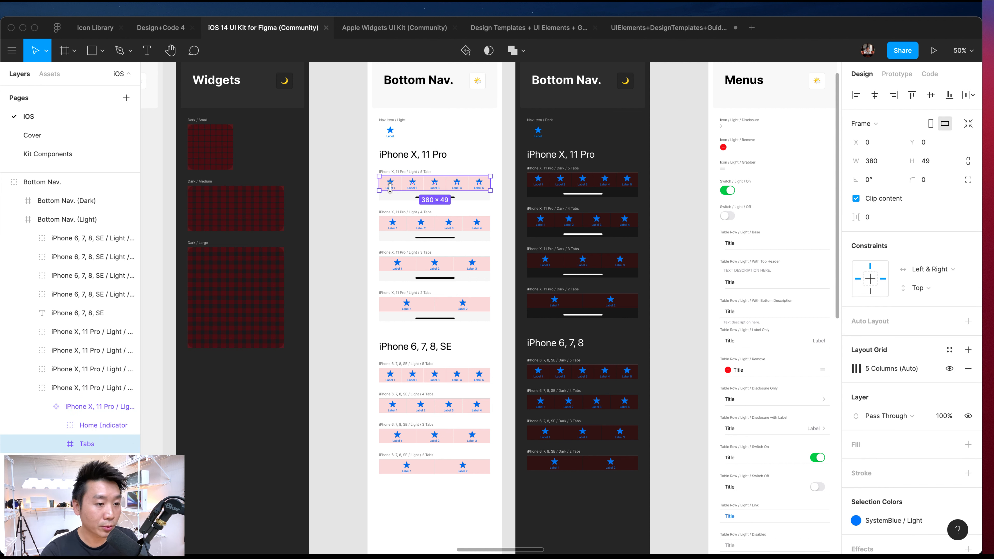
double_click(394, 185)
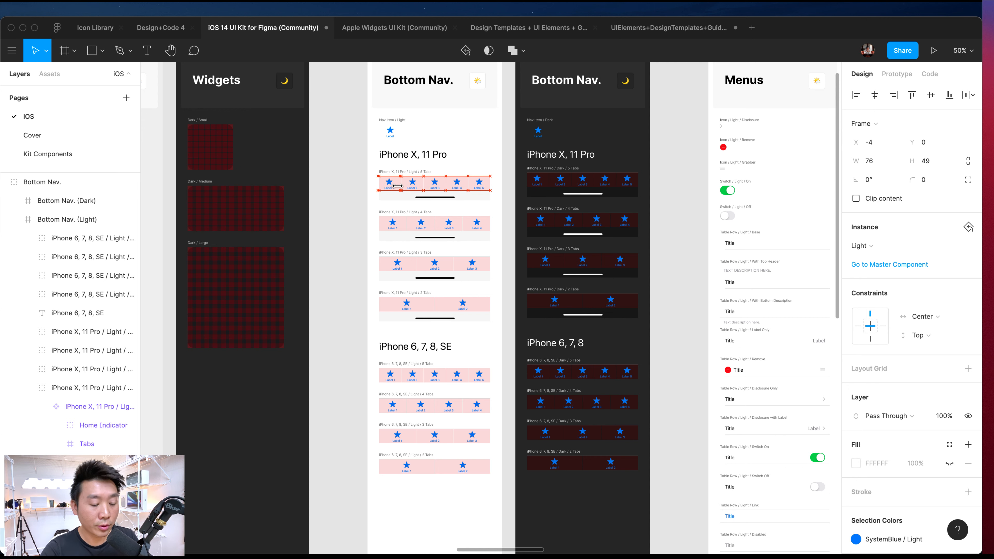
- Nudge the first tab of the light five-tab bar horizontally to X 0, flush with its grid column
scroll(456, 166, up, 10)
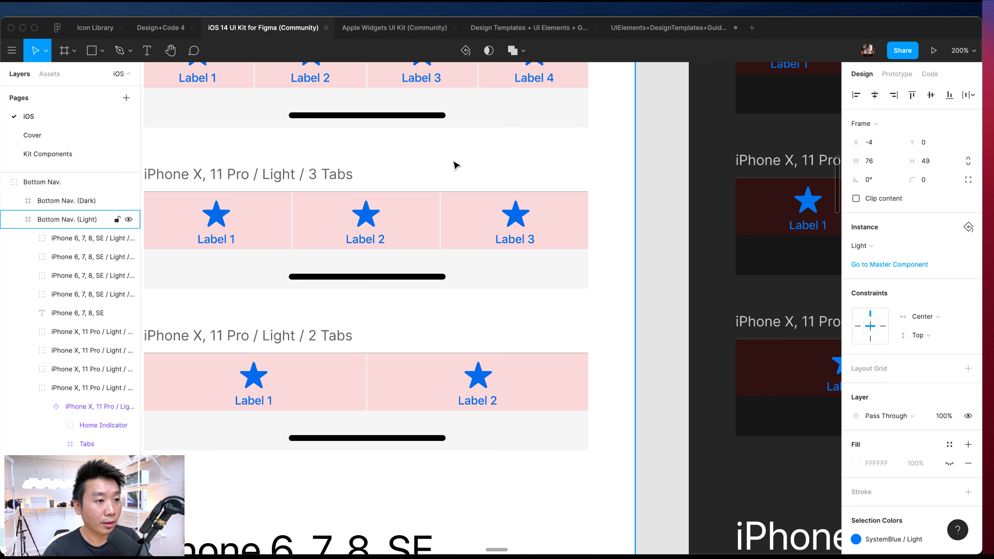
scroll(456, 166, up, 8)
scroll(457, 170, left, 2)
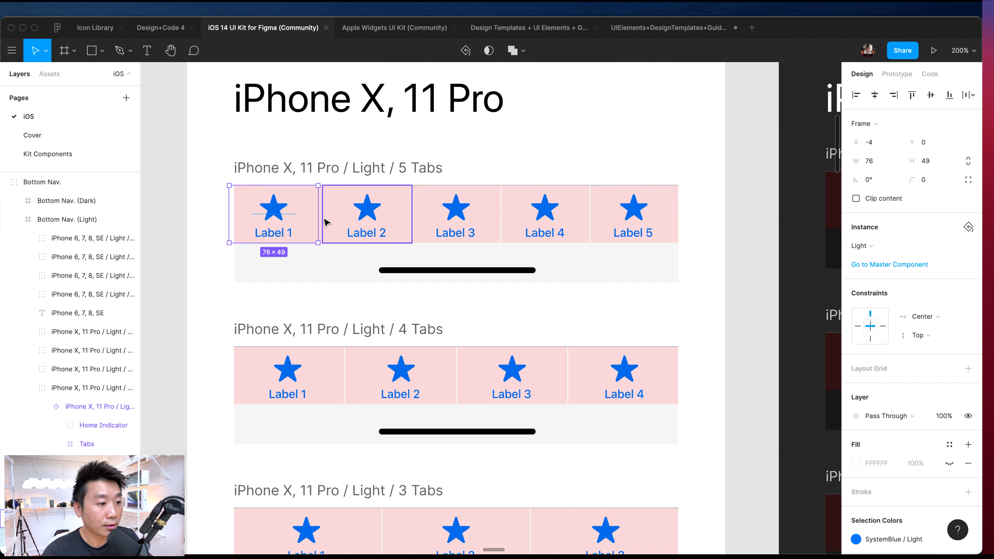
key(Right)
key(Right)
key(Right)
key(Right)
key(Right)
key(Right)
key(Right)
key(Left)
key(Left)
key(Left)
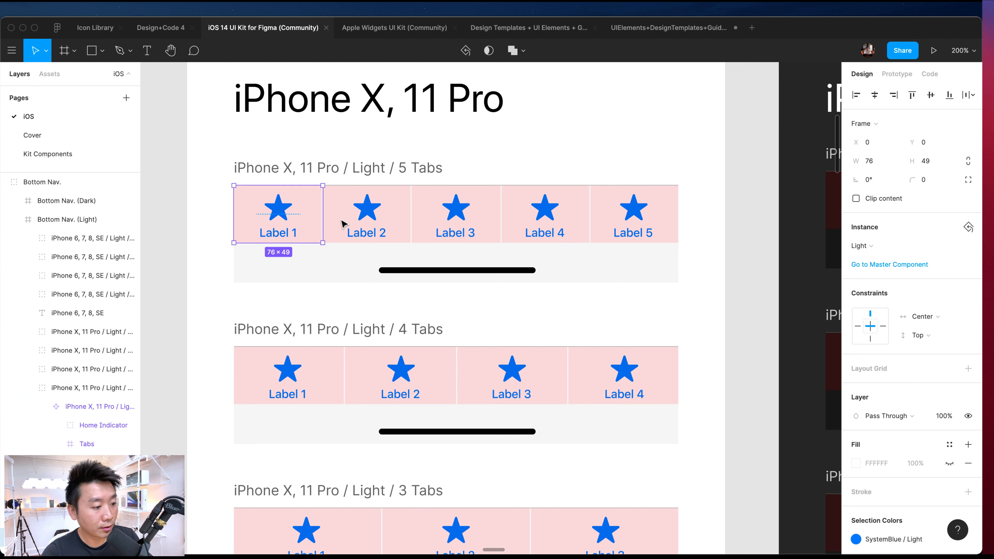
- Examine the Tabs frame's column layout grid together with its Label 3 and Label 1 items
click(77, 444)
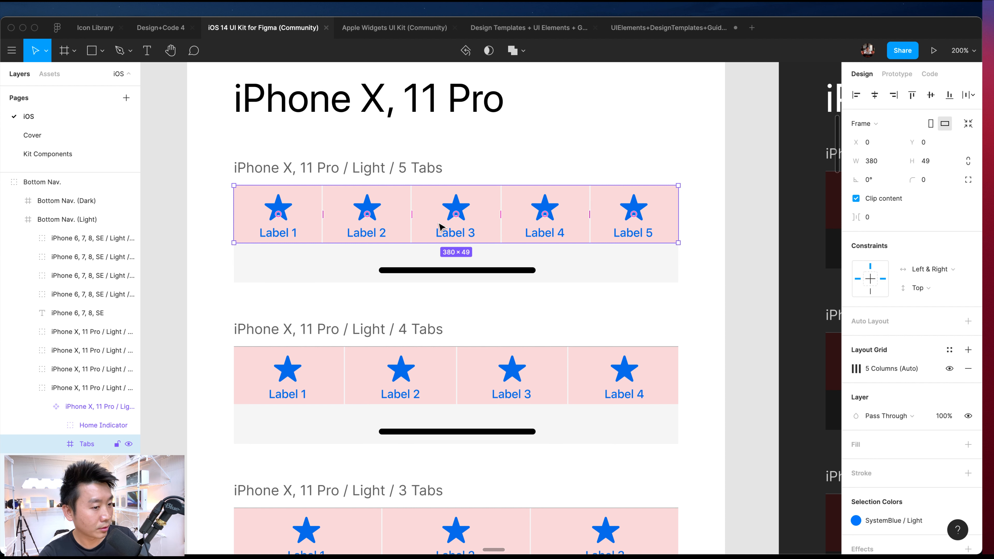
double_click(439, 227)
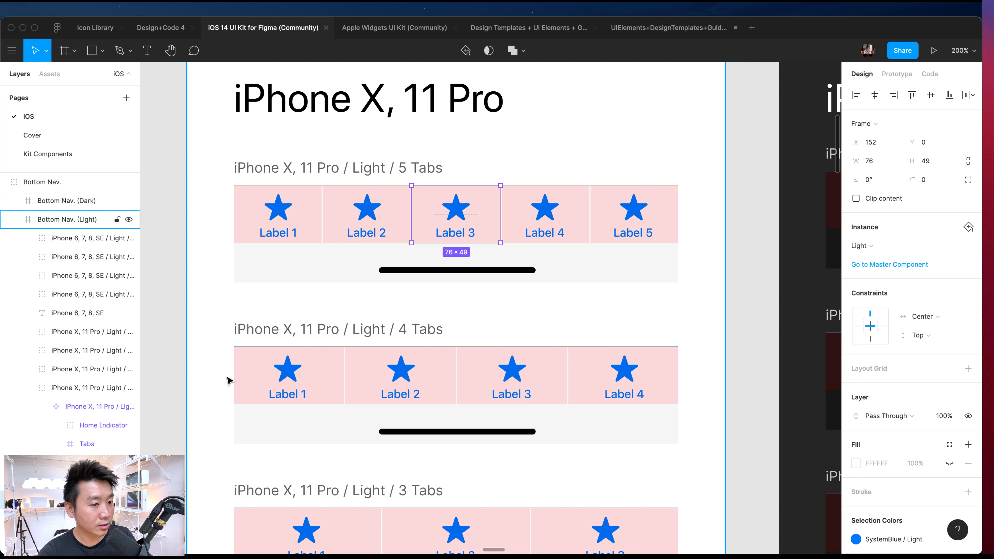
key(shift+Tab)
key(shift+Tab)
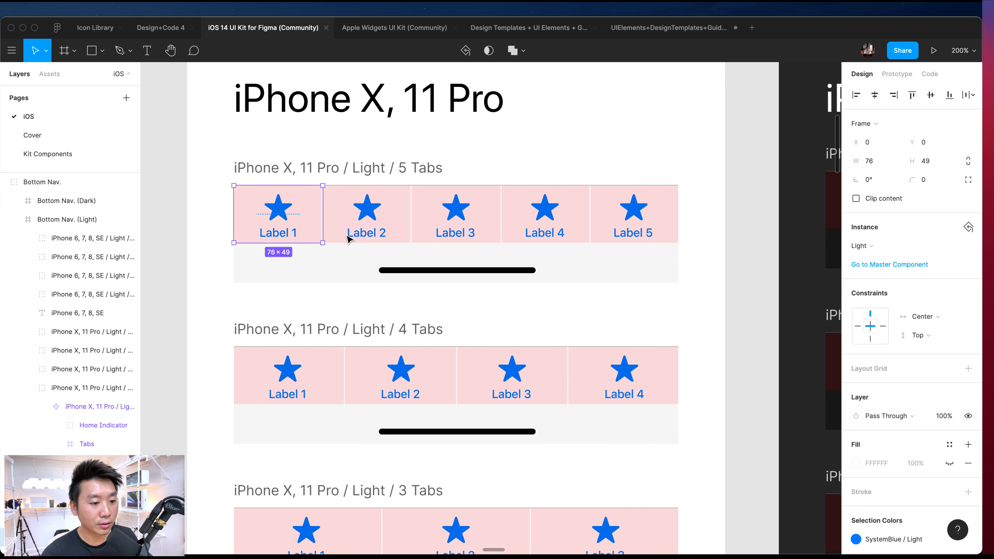
- Look over the light four-tab navigation bar and the light Menus frame
click(451, 382)
key(shift+0)
scroll(517, 369, right, 2)
scroll(518, 370, right, 8)
scroll(518, 370, down, 5)
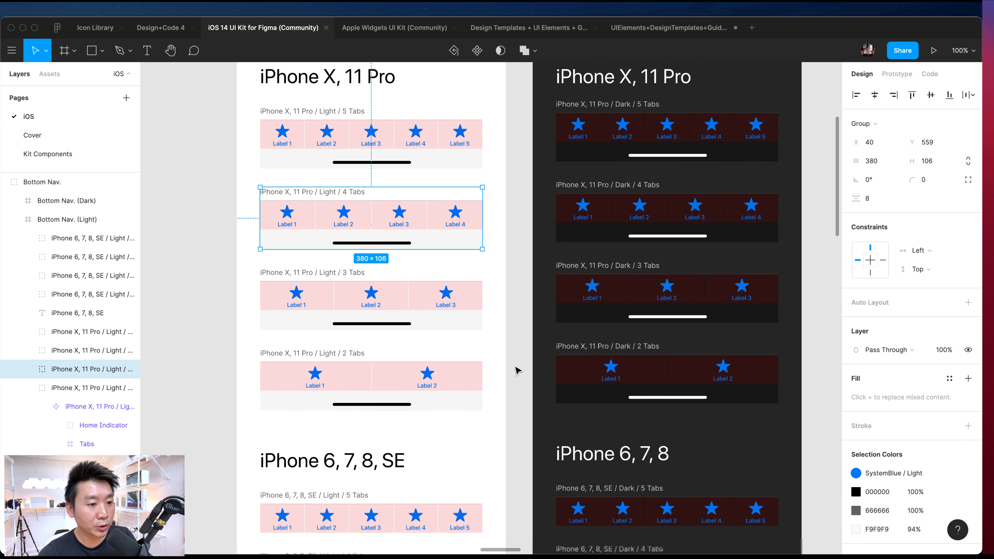
key(minus)
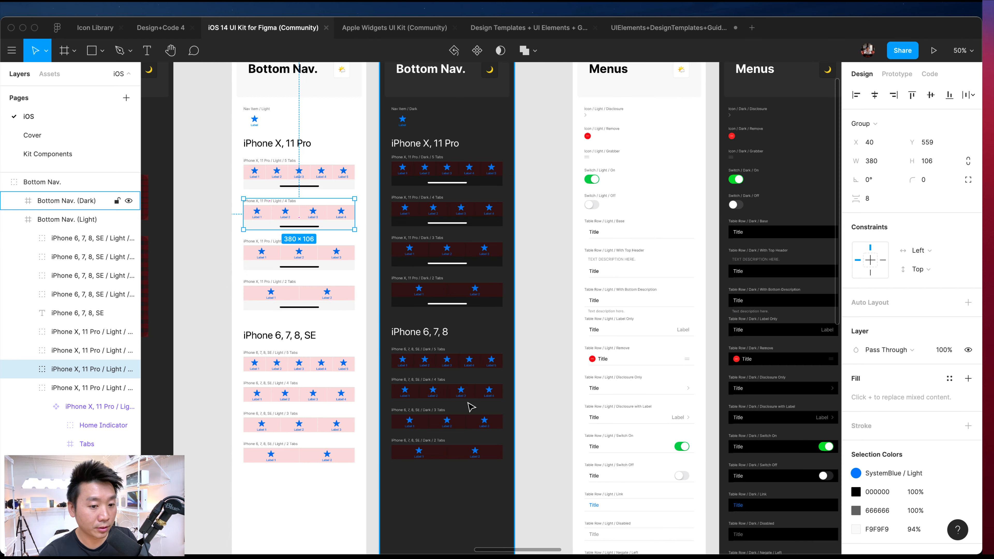
scroll(472, 406, right, 4)
click(519, 200)
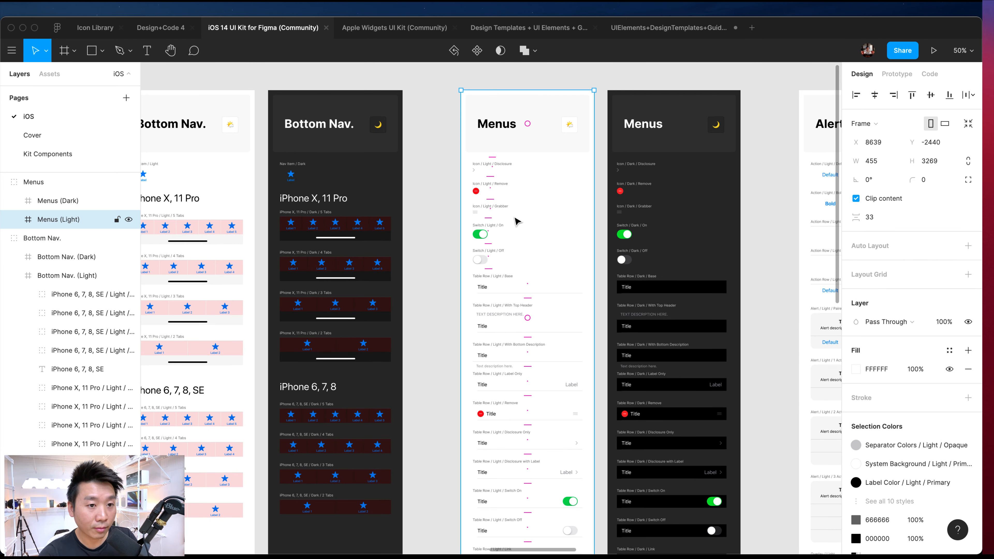
scroll(469, 221, right, 3)
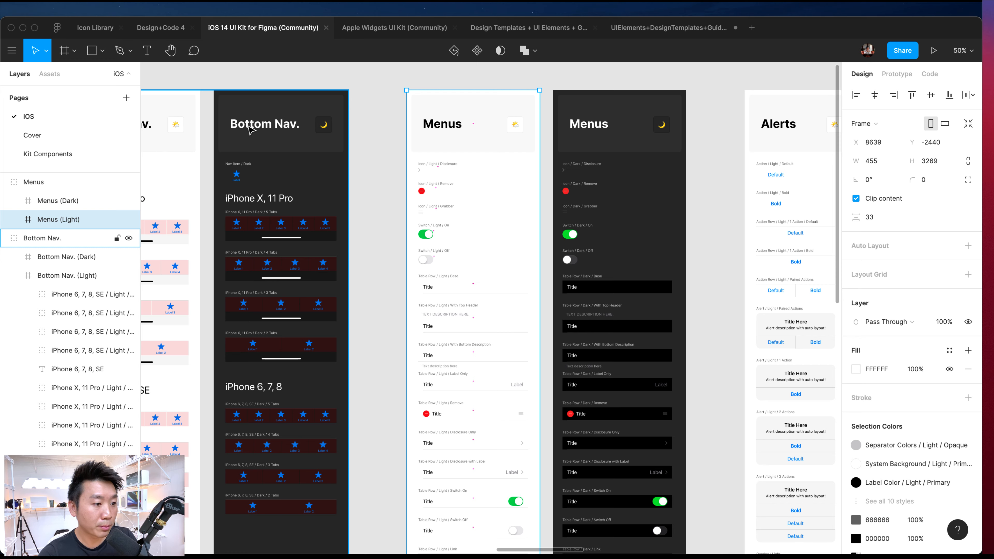
- Browse the kit's Alerts, Notifications, Segmented Control, Editing and Messaging components
scroll(285, 225, right, 10)
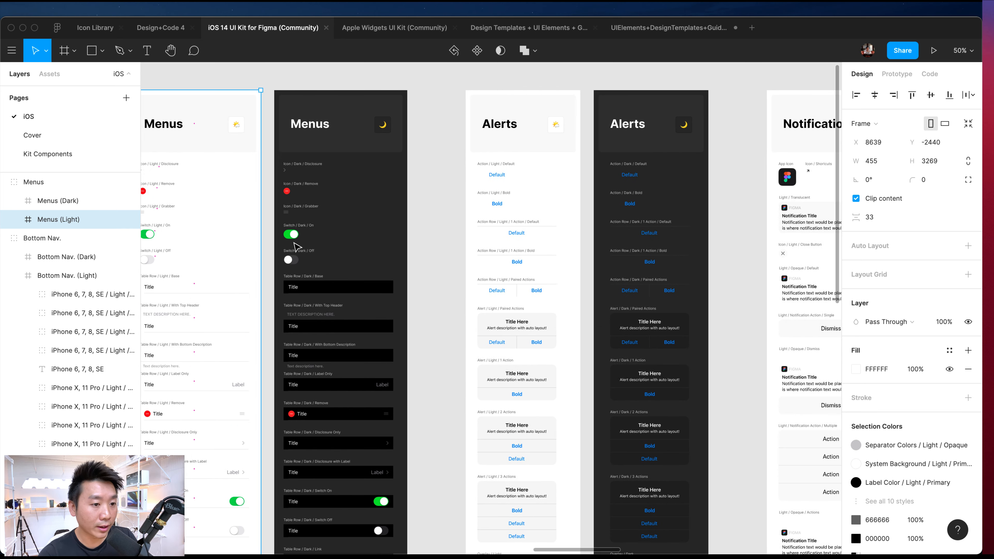
scroll(296, 247, right, 2)
scroll(356, 298, down, 2)
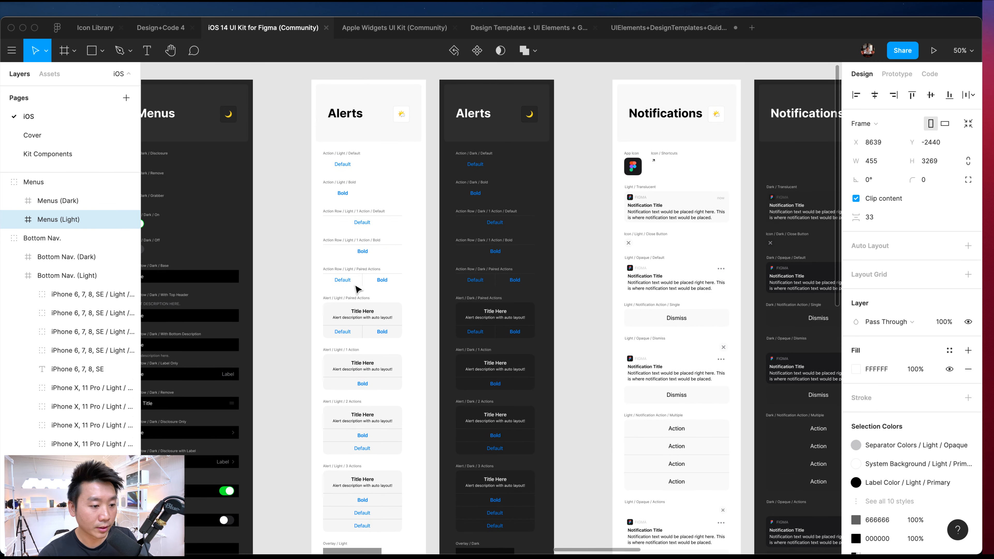
scroll(356, 291, up, 1)
scroll(355, 293, right, 8)
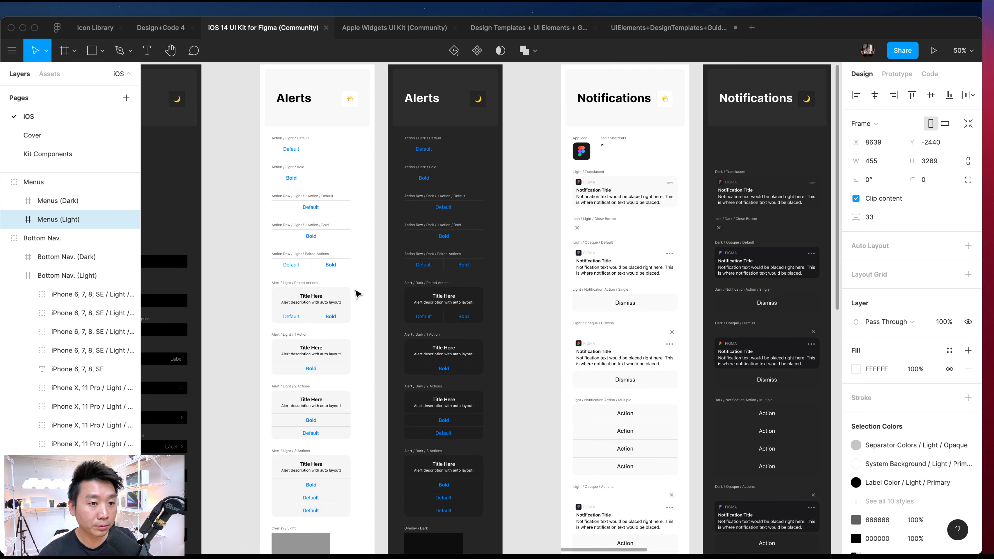
scroll(396, 403, right, 6)
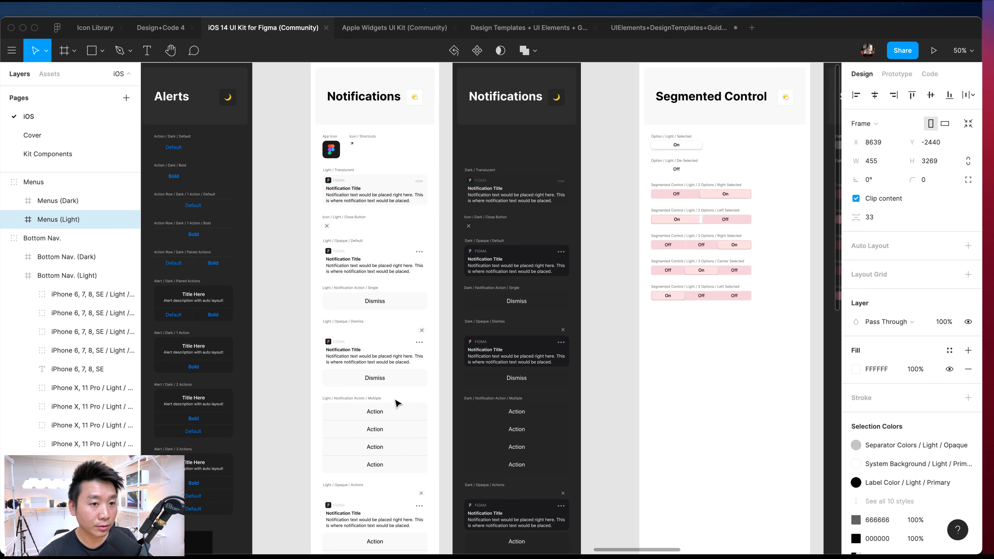
scroll(467, 272, right, 6)
scroll(467, 272, right, 5)
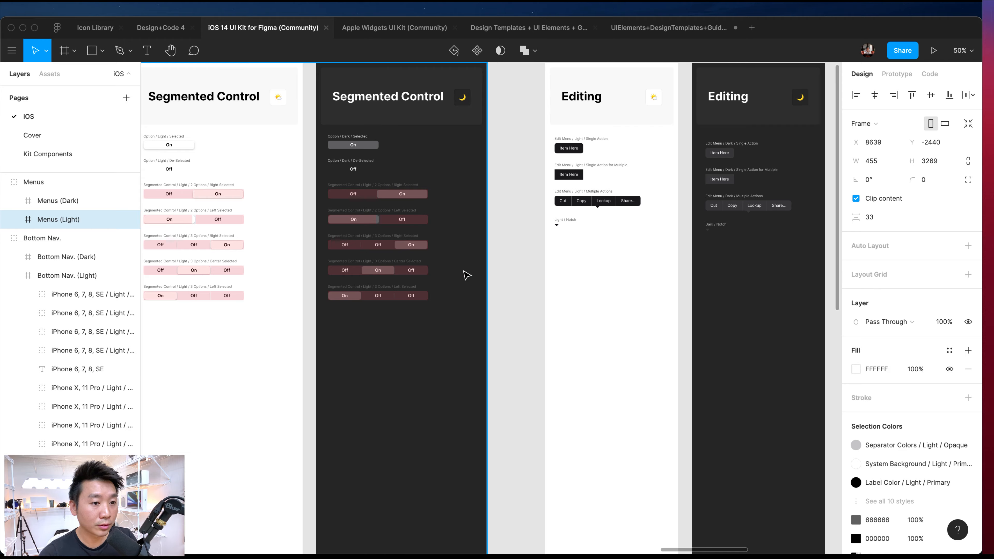
scroll(462, 217, right, 7)
scroll(460, 215, right, 4)
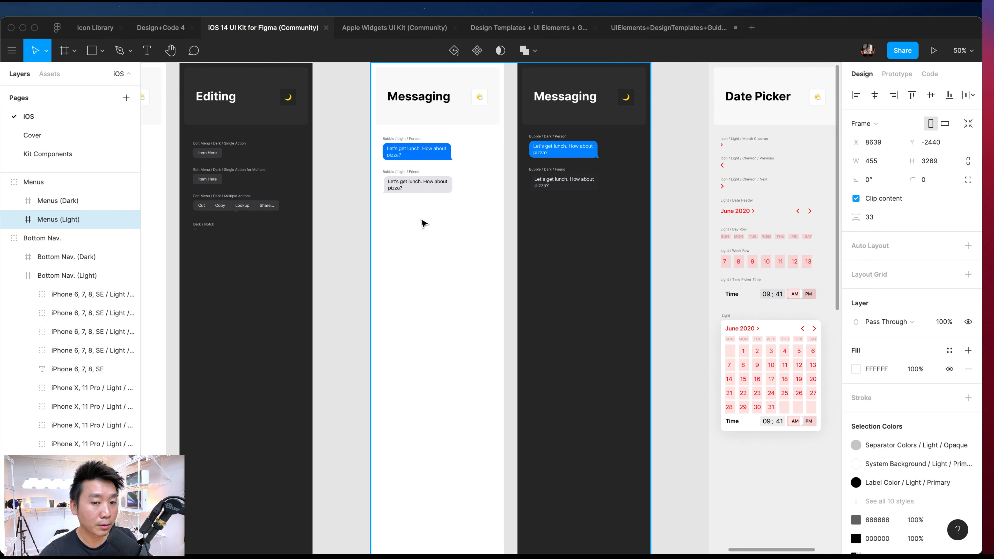
- Inspect the light and dark calendar groups in the Date Picker frames
scroll(474, 220, right, 7)
scroll(472, 222, right, 7)
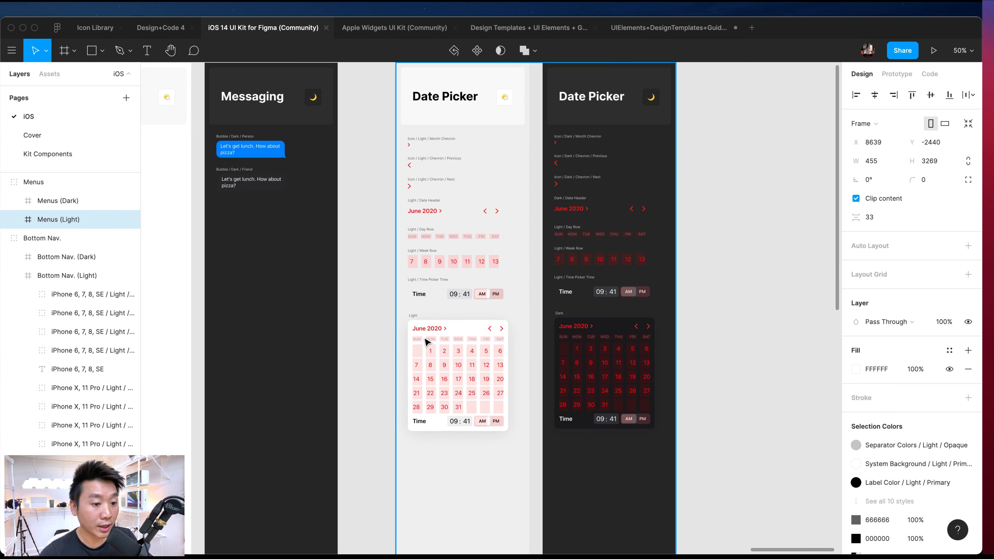
click(422, 386)
click(483, 368)
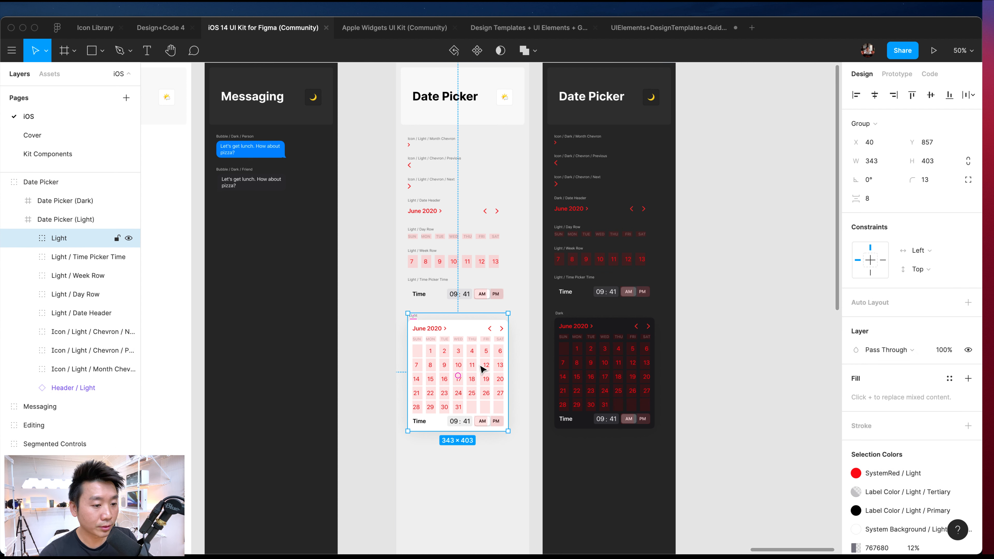
scroll(473, 369, right, 5)
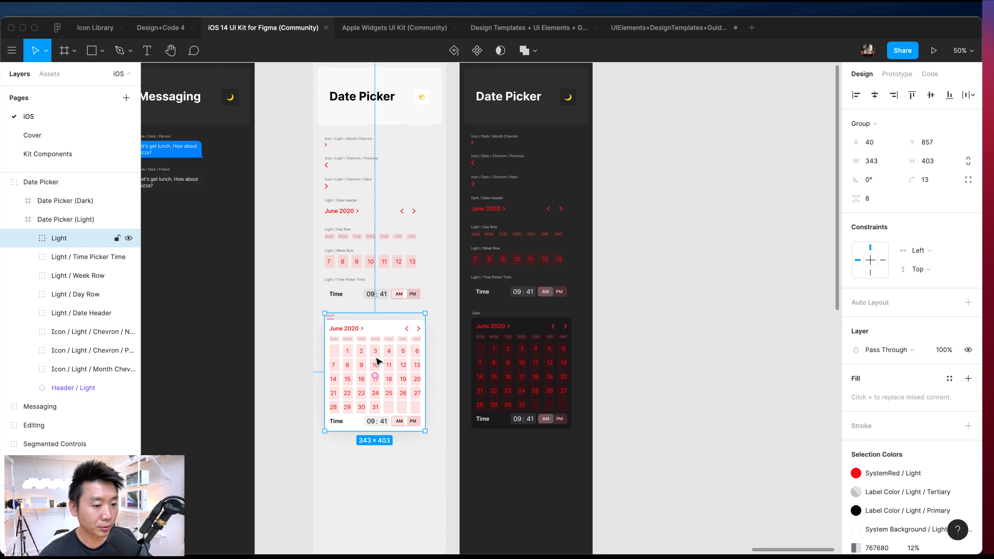
scroll(472, 355, right, 2)
click(476, 365)
click(479, 358)
scroll(571, 350, right, 3)
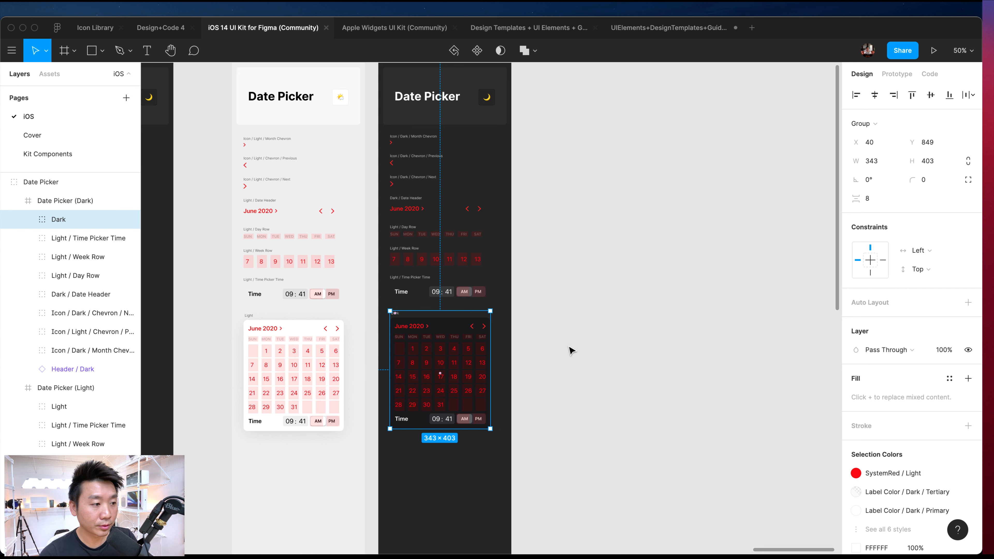
scroll(597, 322, right, 1)
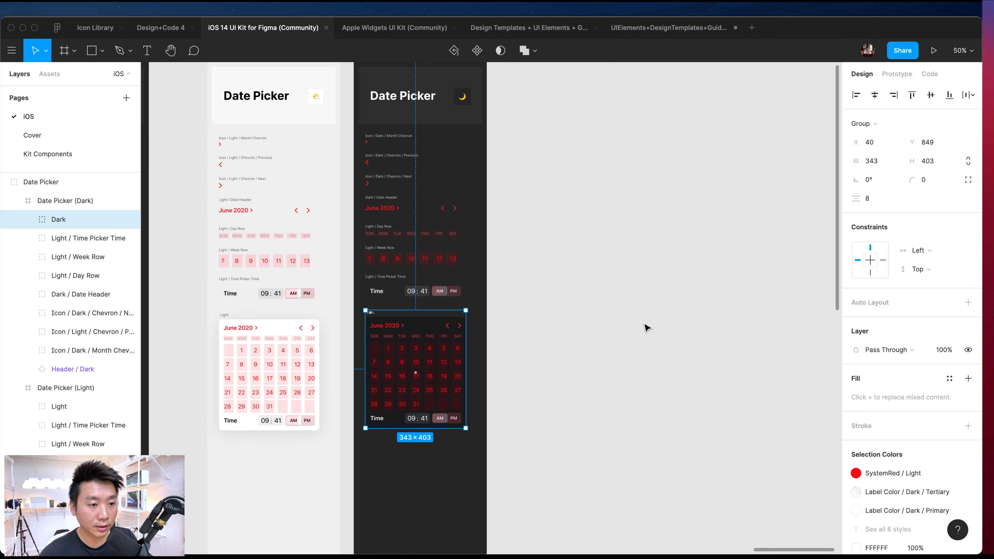
scroll(645, 328, left, 3)
scroll(645, 325, up, 1)
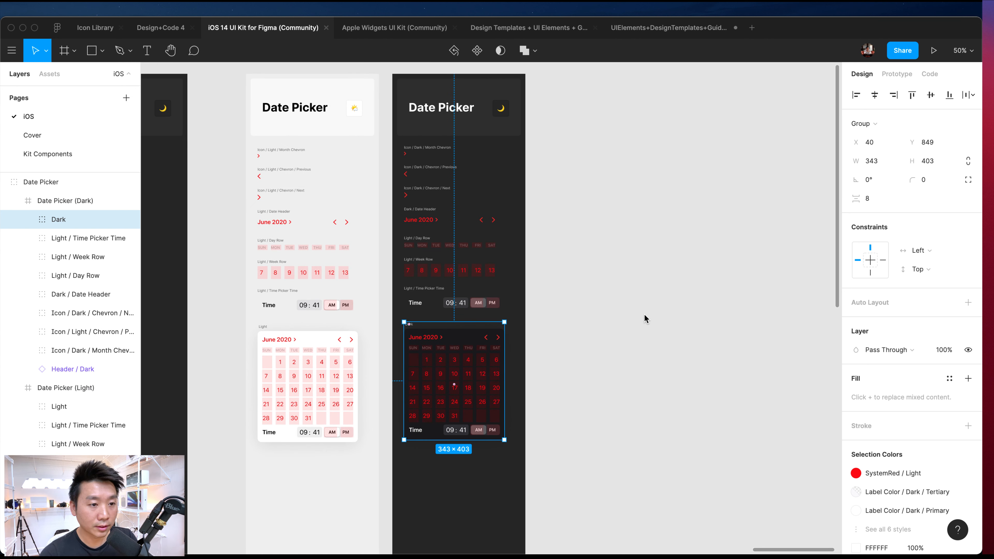
scroll(644, 315, left, 3)
click(658, 315)
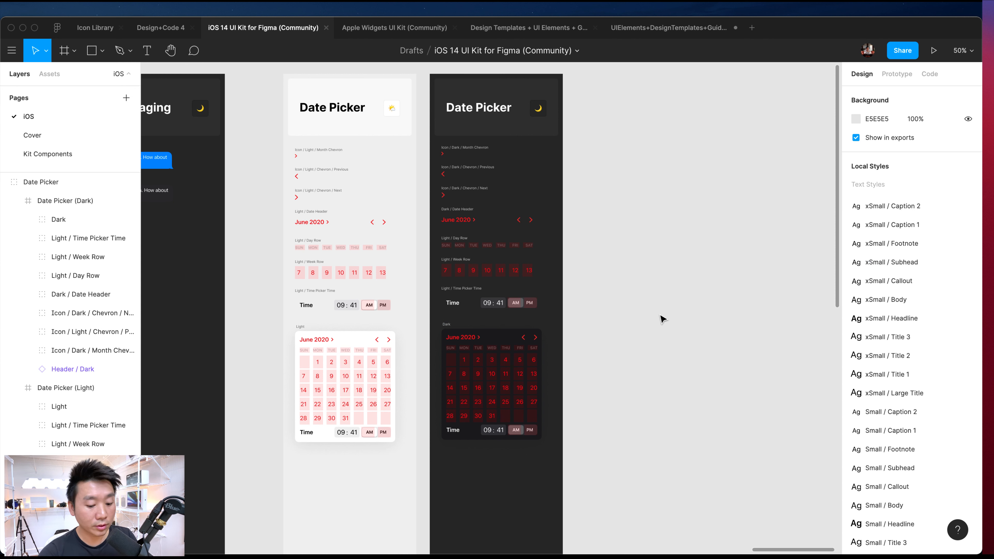
- Look over the whole iOS 14 UI Kit, from the date pickers back to the device frames, and select the light Keyboard frame
key(minus)
key(minus)
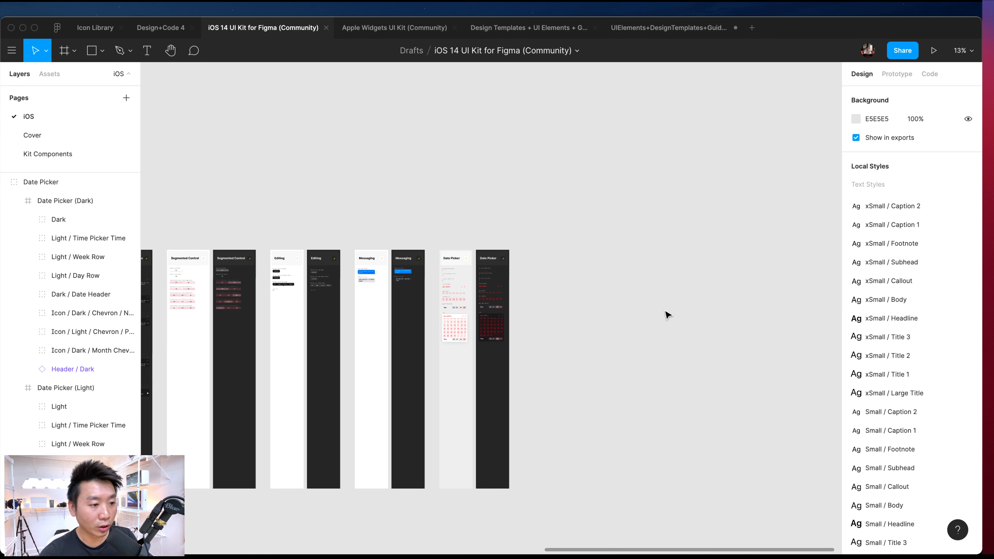
scroll(528, 322, left, 3)
scroll(499, 339, left, 15)
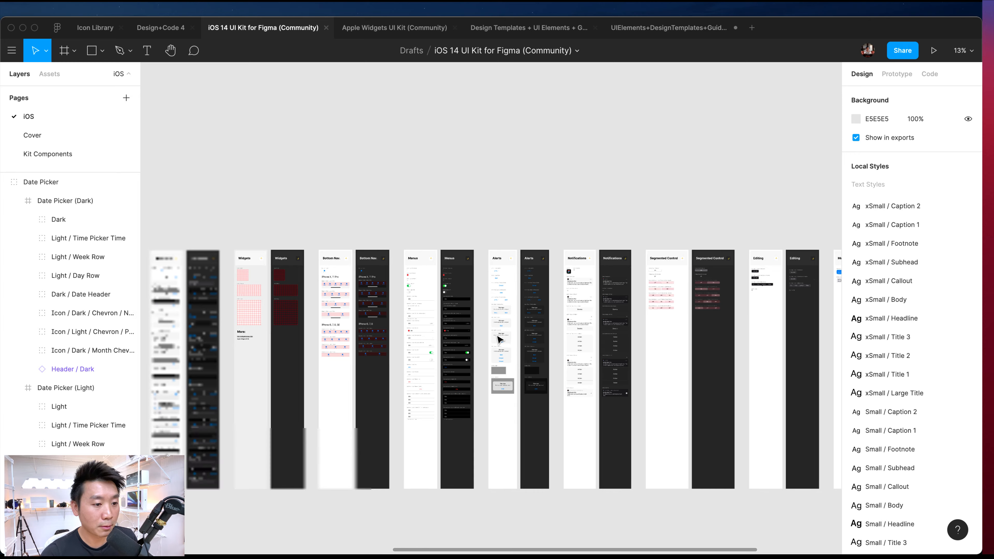
scroll(499, 340, right, 5)
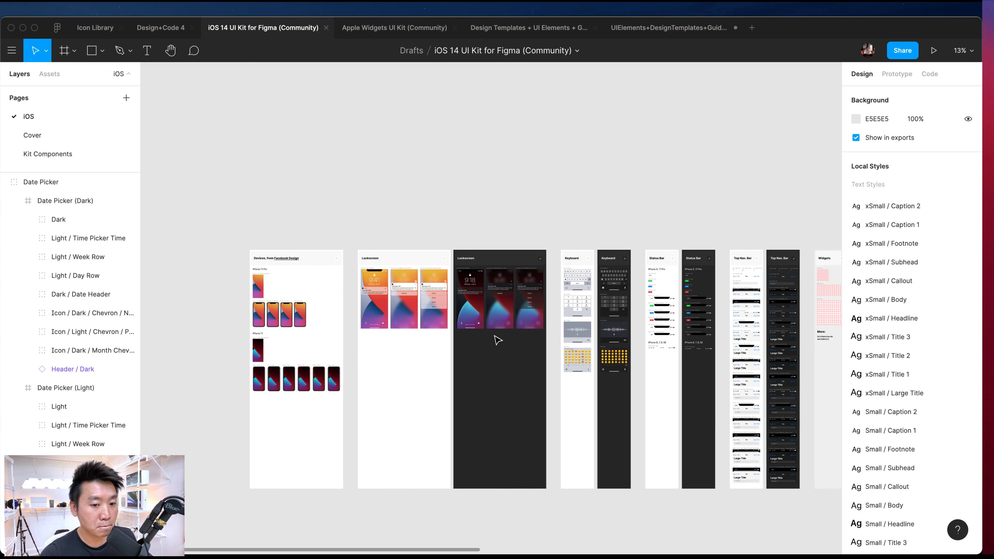
scroll(499, 339, down, 3)
scroll(508, 529, left, 2)
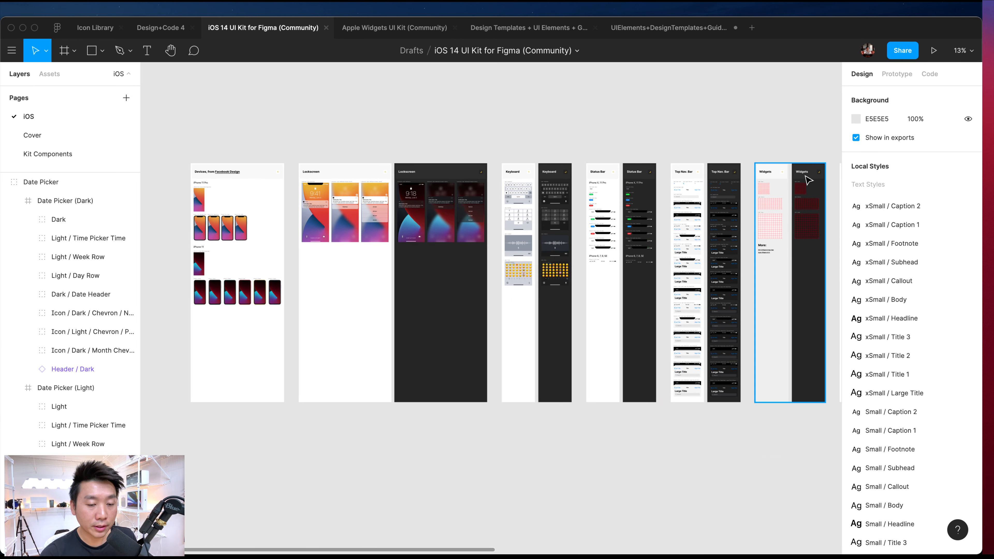
click(524, 288)
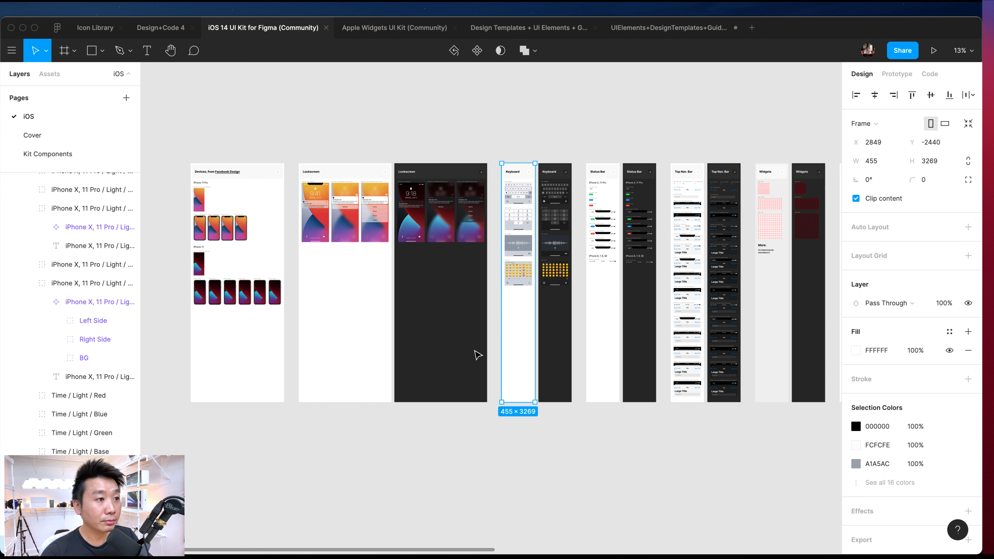
- Open the UI Elements - iPhone page of the Design Templates + UI Elements + Guides file and inspect the dark color picker's grid
click(520, 36)
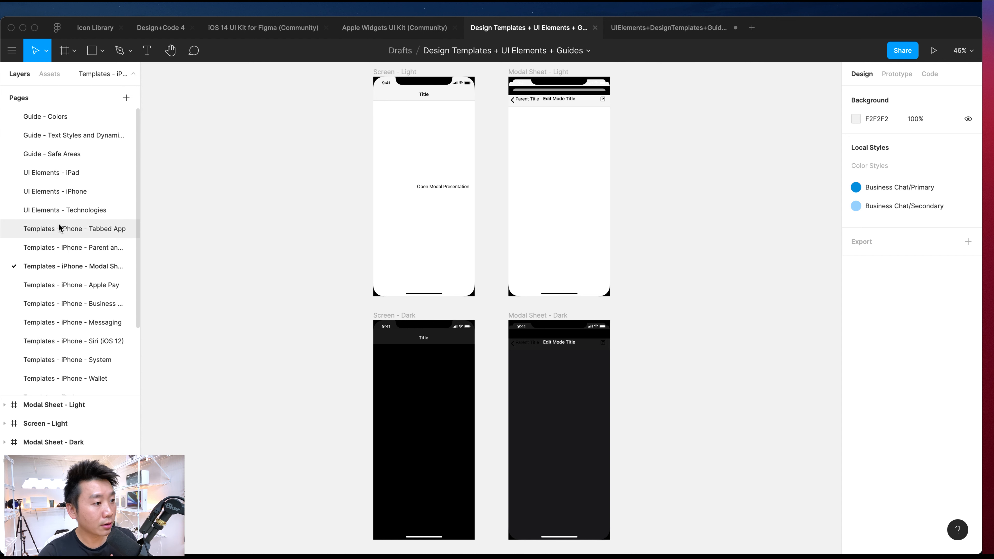
click(74, 193)
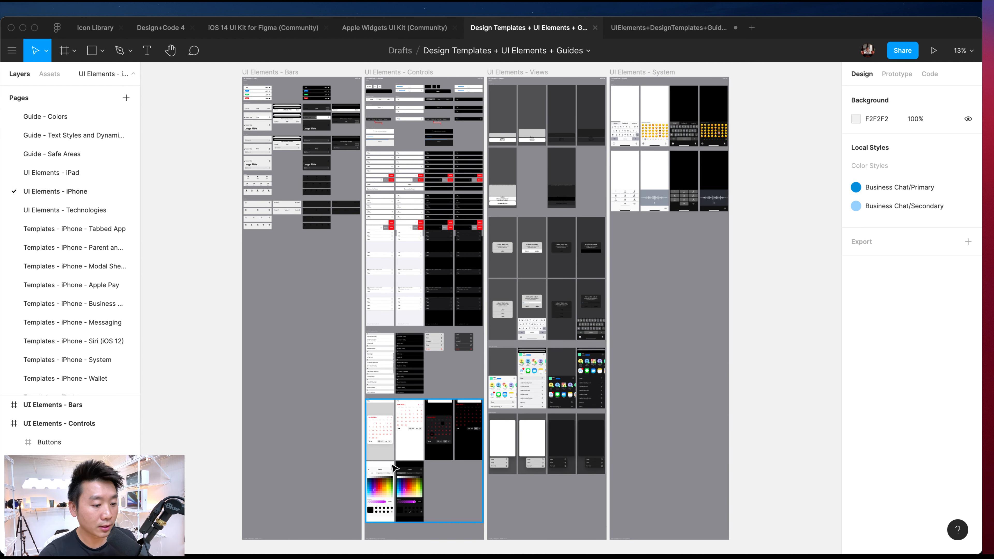
click(411, 484)
click(409, 482)
key(shift+2)
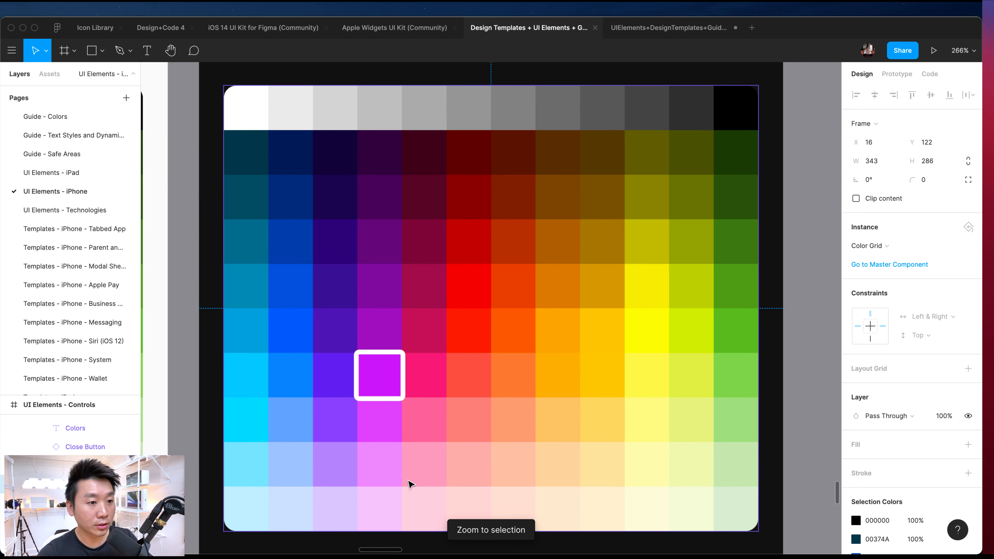
key(minus)
key(minus)
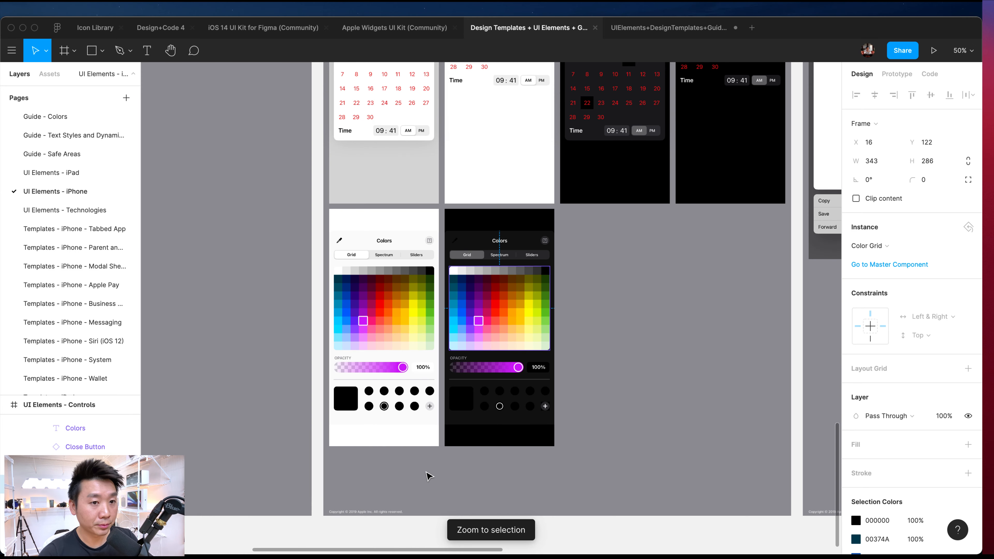
- Browse the date pickers, color pickers and contextual menus, and inspect the Copy action in the light contextual menu
click(248, 391)
scroll(248, 391, up, 5)
scroll(248, 391, left, 5)
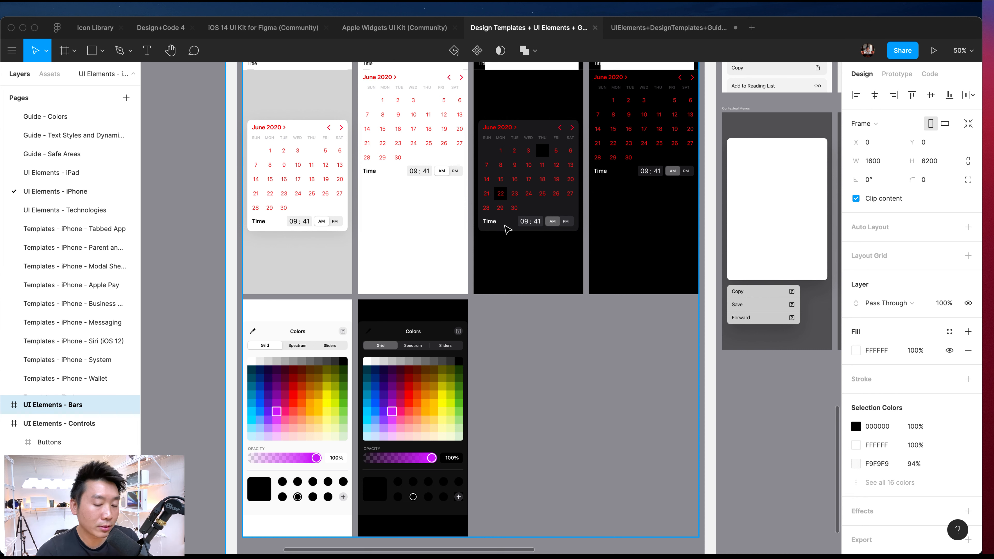
scroll(508, 229, right, 3)
scroll(483, 289, right, 5)
scroll(483, 289, up, 4)
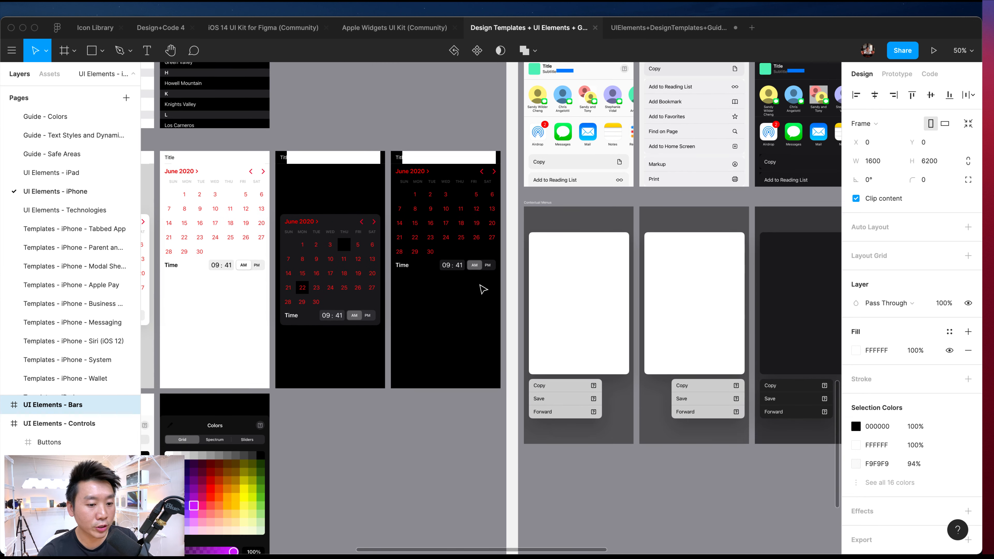
scroll(483, 288, up, 3)
scroll(469, 313, right, 6)
scroll(409, 403, down, 4)
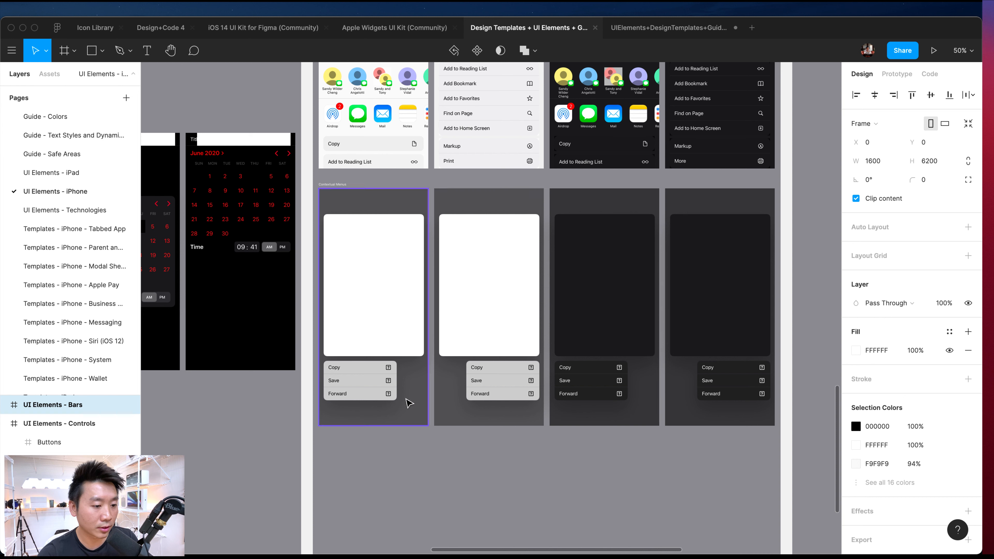
click(386, 369)
scroll(360, 341, left, 2)
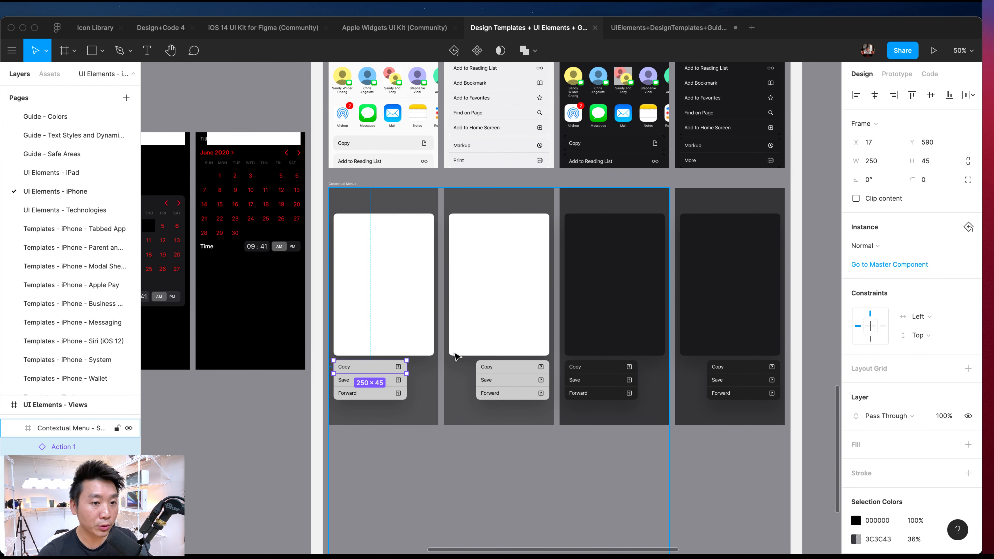
- Inspect the light and dark Activity View frames, including the Messages and Airdrop icons and the full-height light card
scroll(456, 356, up, 5)
click(354, 270)
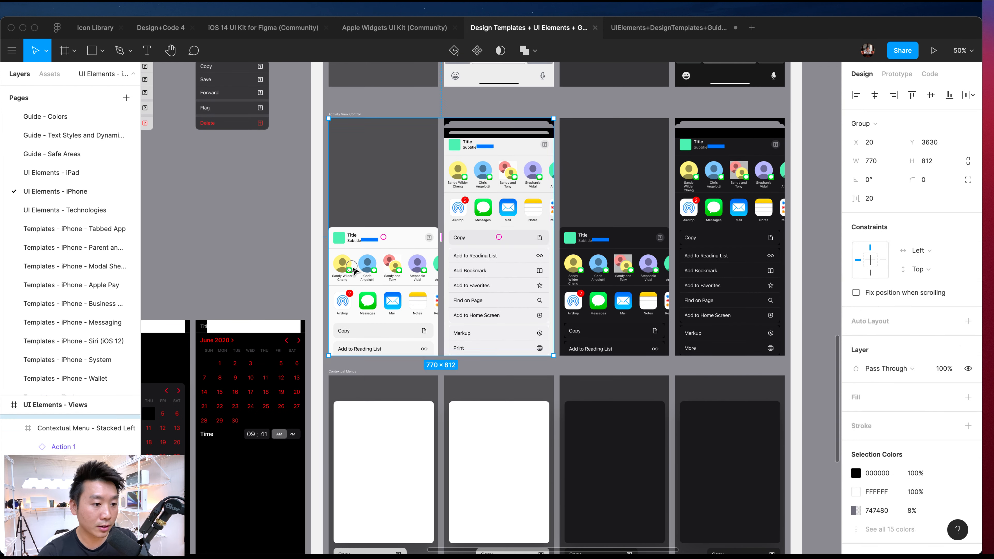
scroll(387, 319, right, 4)
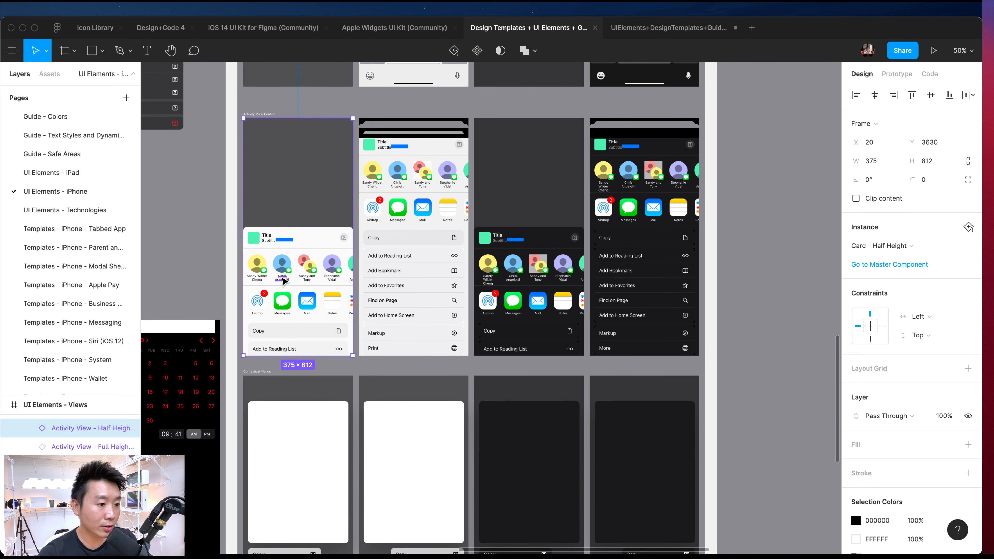
click(282, 305)
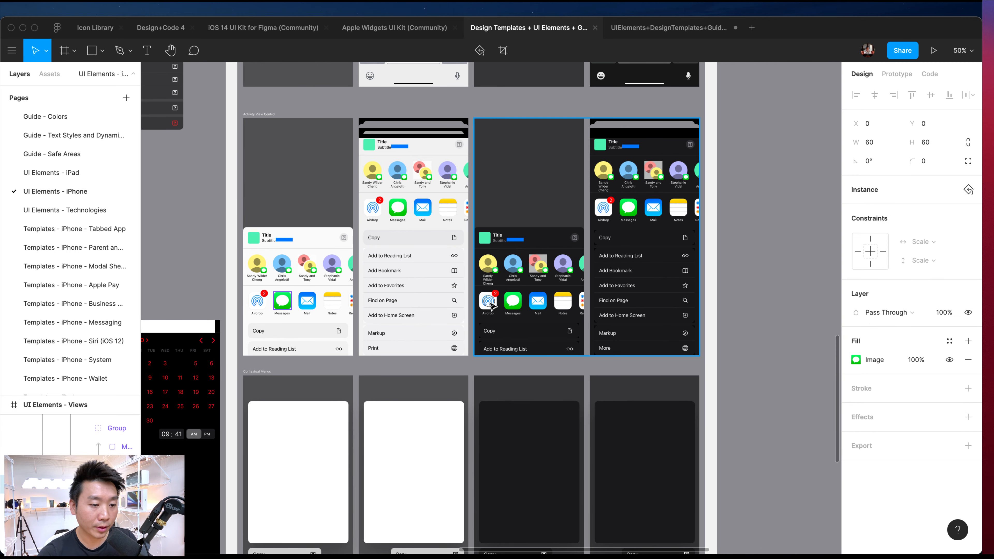
click(487, 304)
click(489, 305)
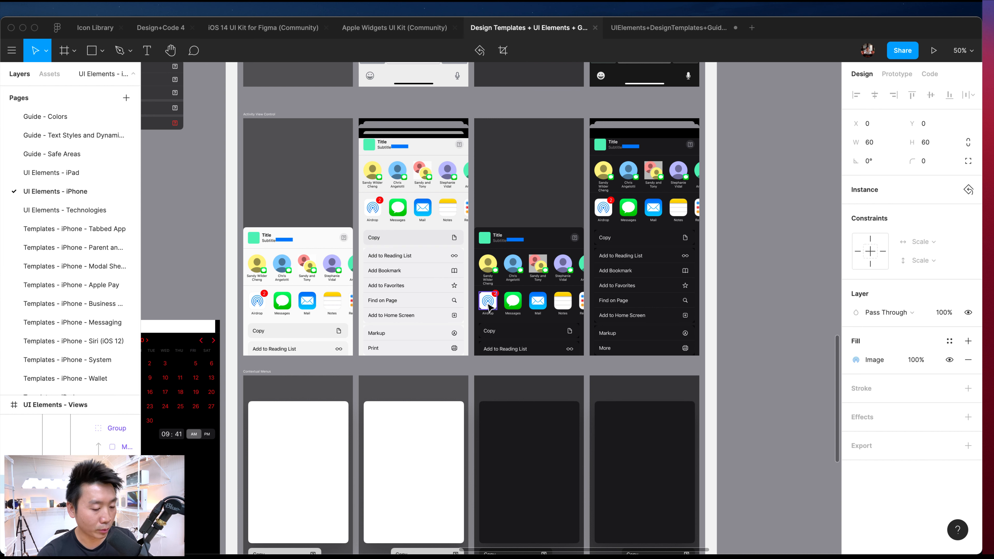
scroll(512, 308, up, 2)
scroll(512, 308, left, 1)
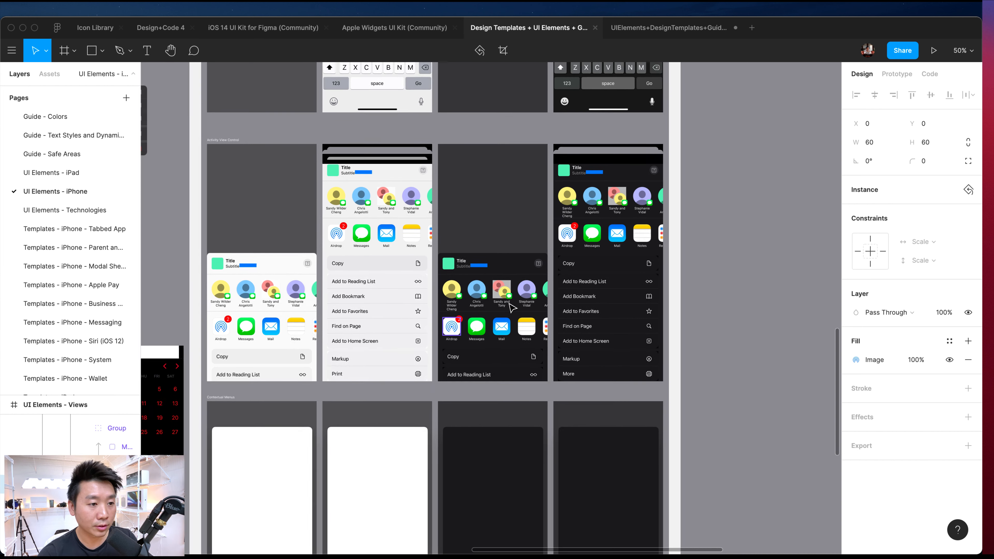
click(421, 274)
click(420, 274)
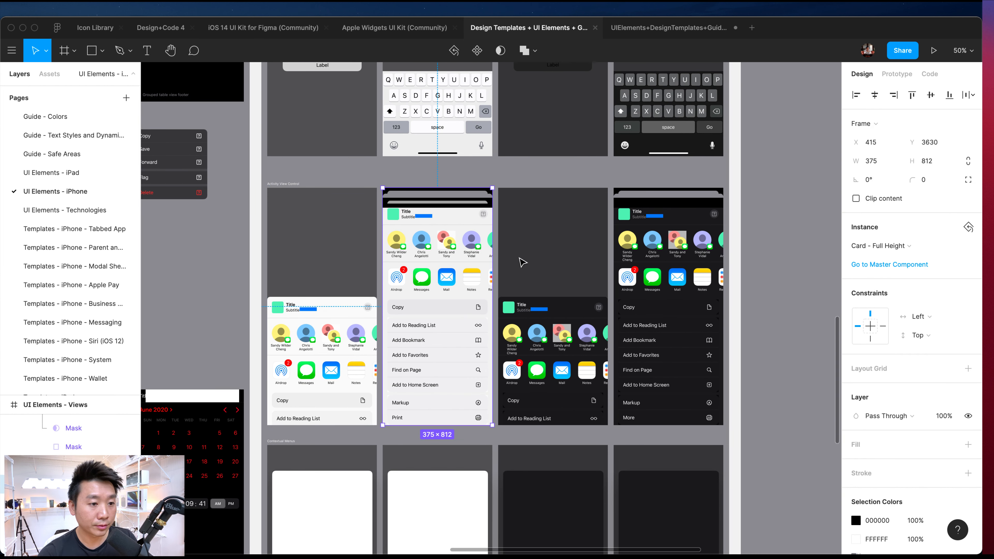
scroll(522, 260, up, 1)
scroll(523, 261, right, 1)
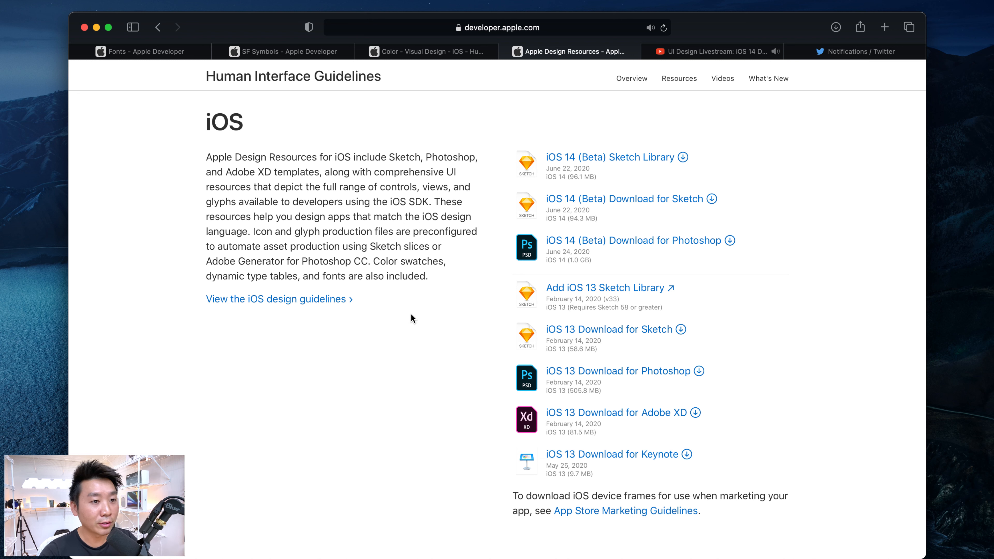
- Switch to Safari and open a new browser tab
key(super+t)
text(desig)
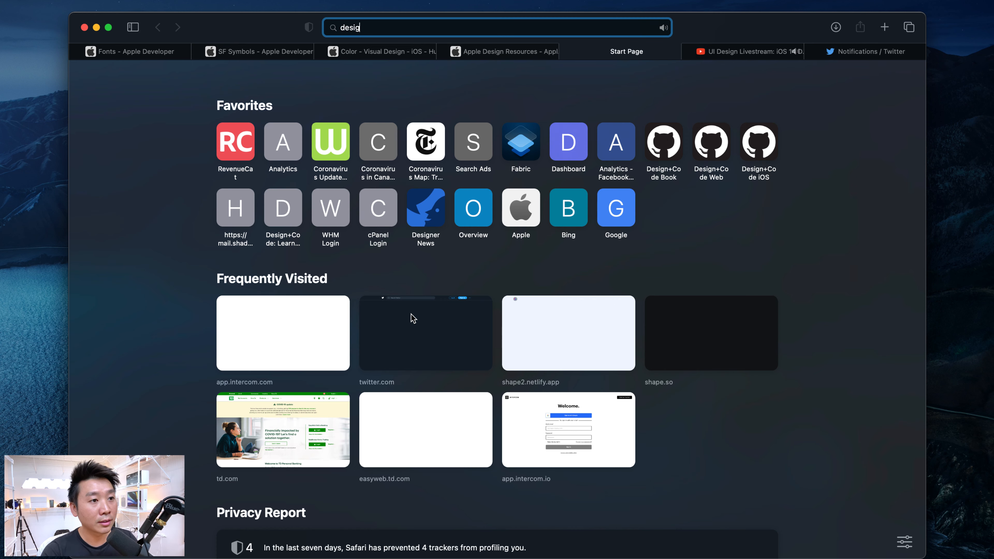
text(ncode.io/ui)
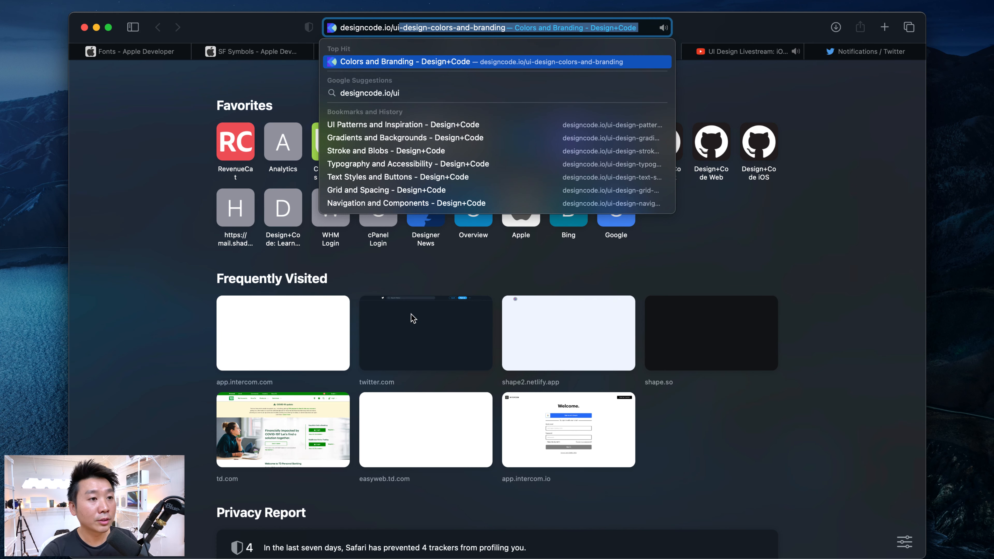
key(BackSpace)
key(BackSpace)
key(BackSpace)
key(BackSpace)
key(BackSpace)
key(BackSpace)
key(BackSpace)
key(BackSpace)
key(BackSpace)
key(BackSpace)
key(BackSpace)
key(BackSpace)
key(BackSpace)
key(BackSpace)
key(BackSpace)
key(BackSpace)
key(BackSpace)
- Search the web for "ios 11 ui kit" and open the iOS 11 UI Kit page on designcode.io
text(ios)
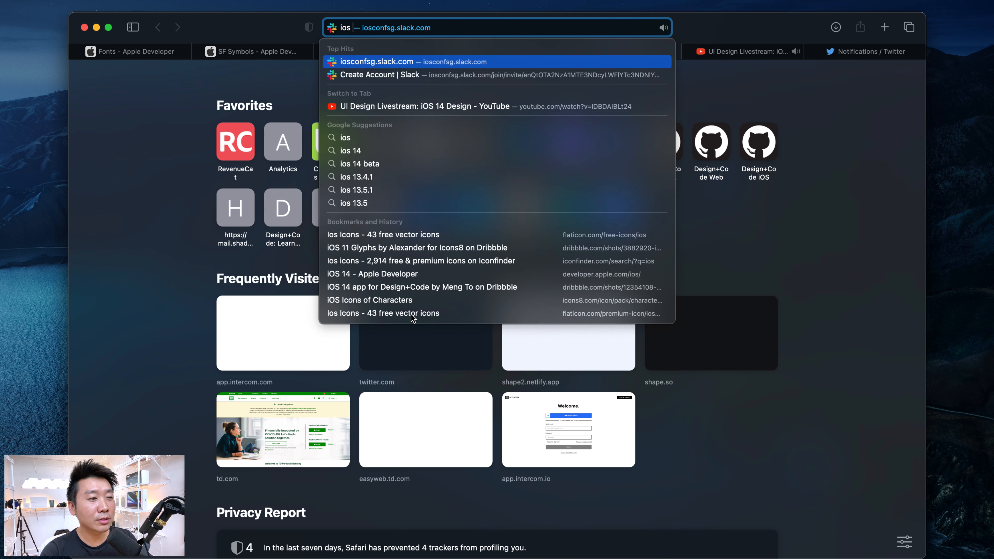
text( 11 ui kit)
key(Return)
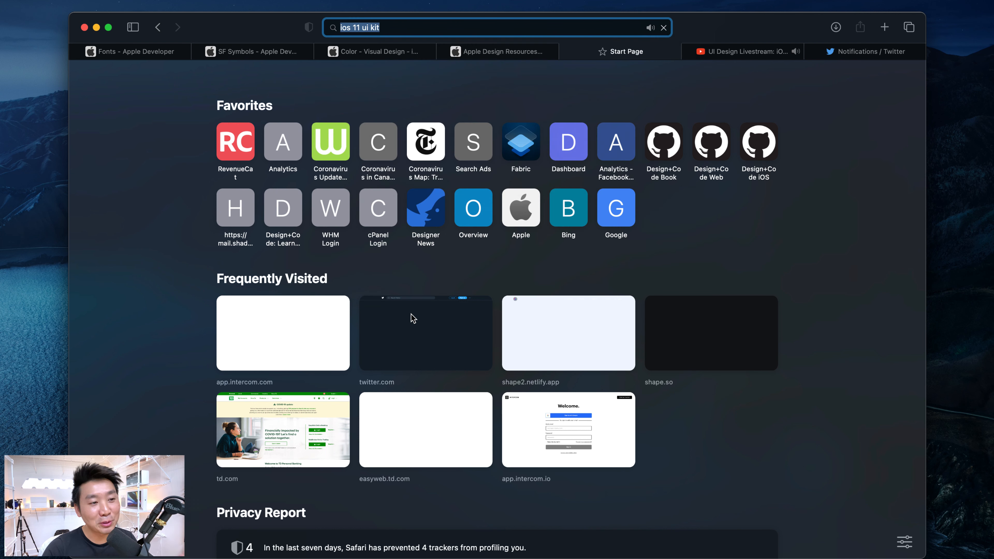
click(328, 257)
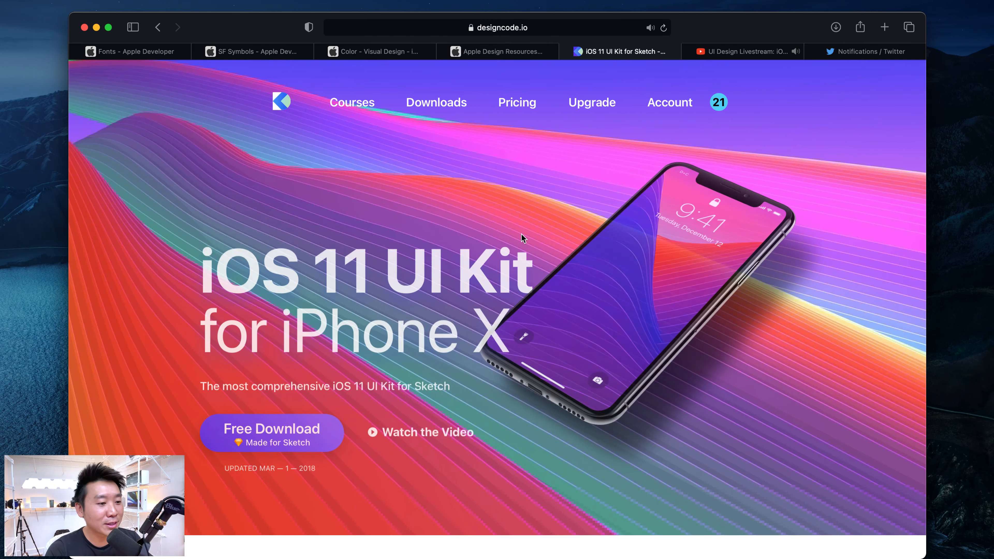
- Look over the iOS 11 UI Kit page's introduction and its section on Apple's Human Interface Guidelines
scroll(521, 234, down, 15)
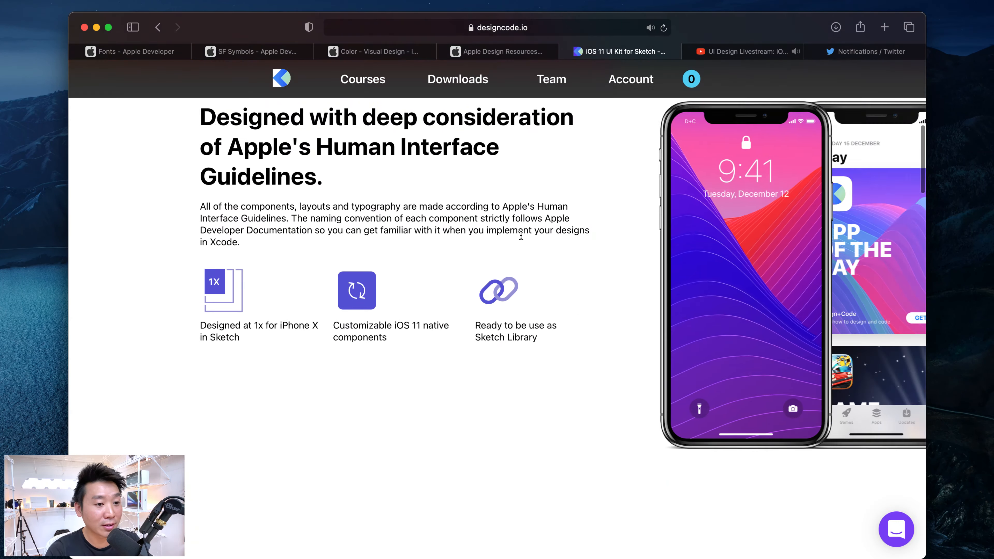
scroll(521, 234, up, 15)
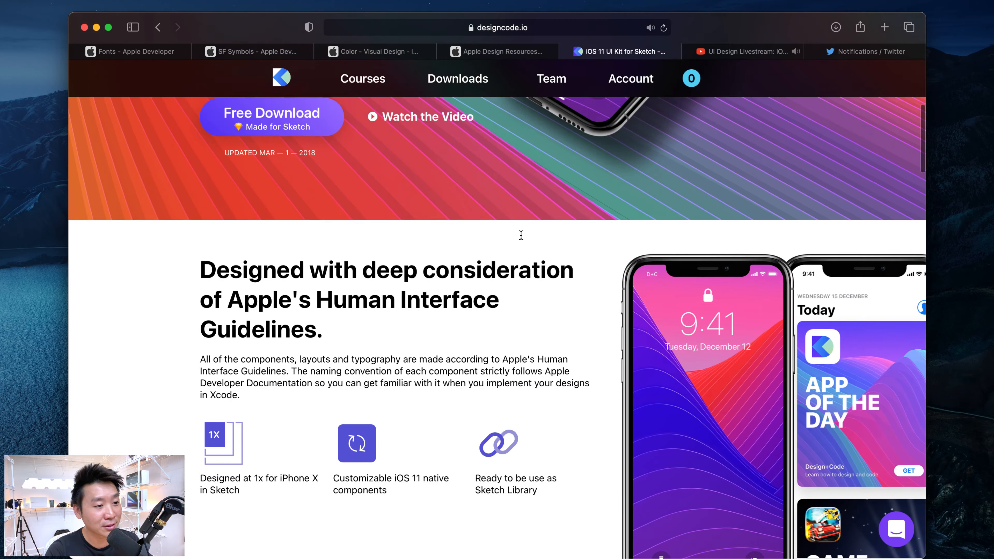
click(297, 318)
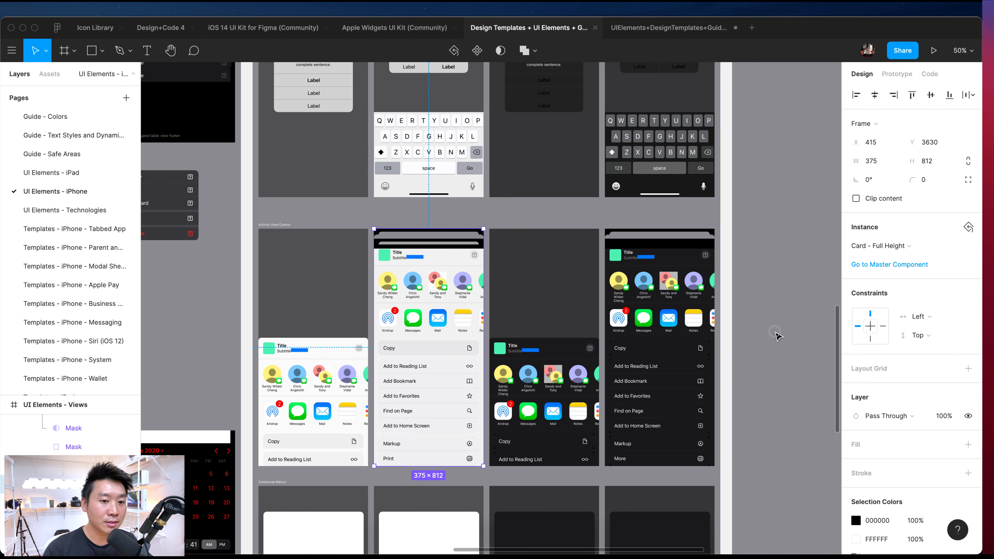
- Deselect the activity view card in Figma and close the license registration dialog in Sketch
click(776, 334)
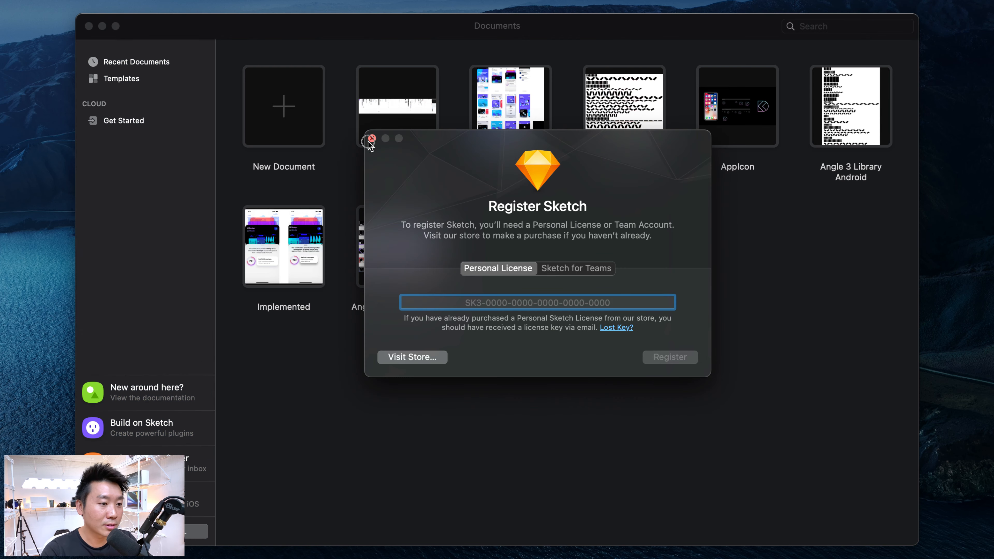
click(370, 139)
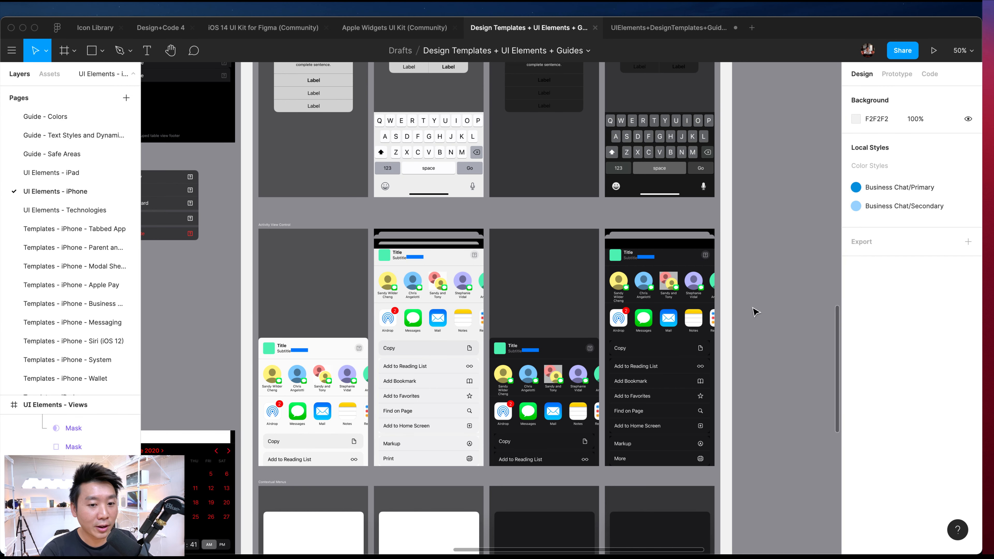
- Look over the Bars, Controls, Views and System frames of the UI Elements - iPhone page
scroll(753, 309, right, 3)
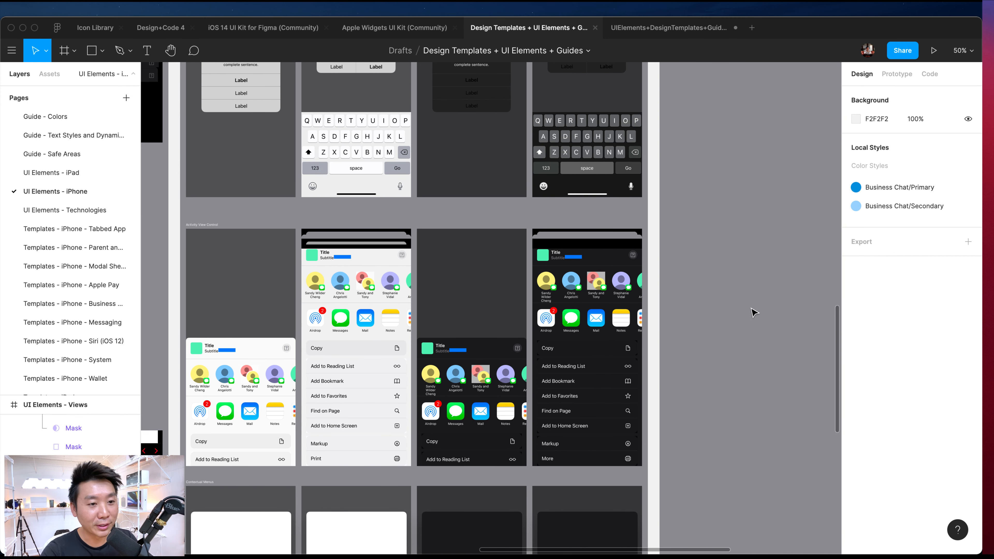
scroll(752, 311, down, 10)
scroll(557, 333, down, 3)
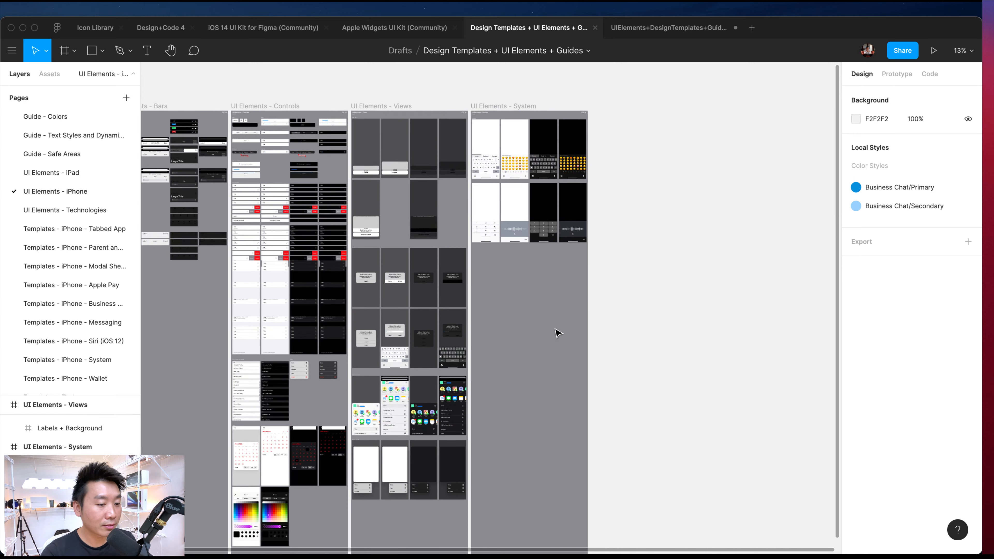
scroll(469, 360, left, 3)
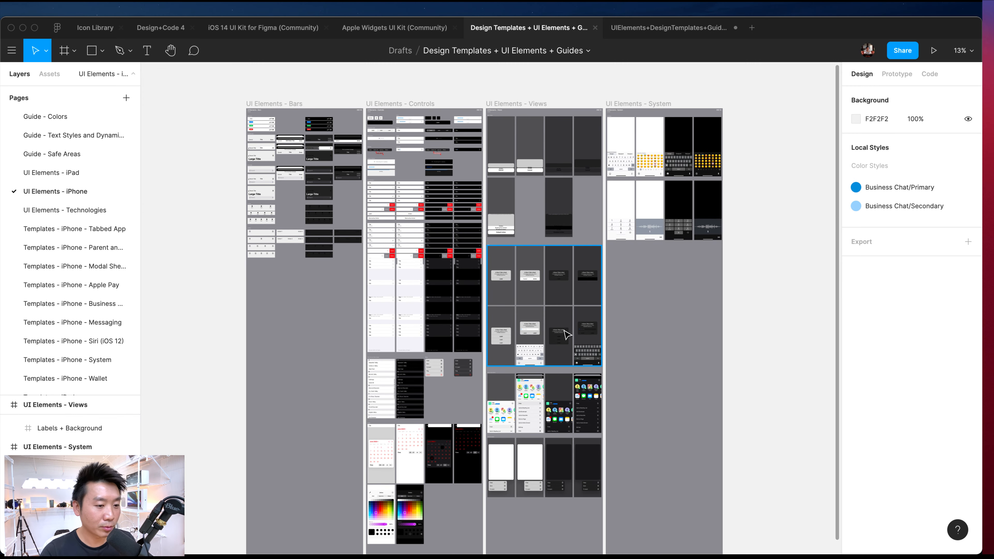
click(452, 300)
scroll(458, 300, down, 2)
click(689, 306)
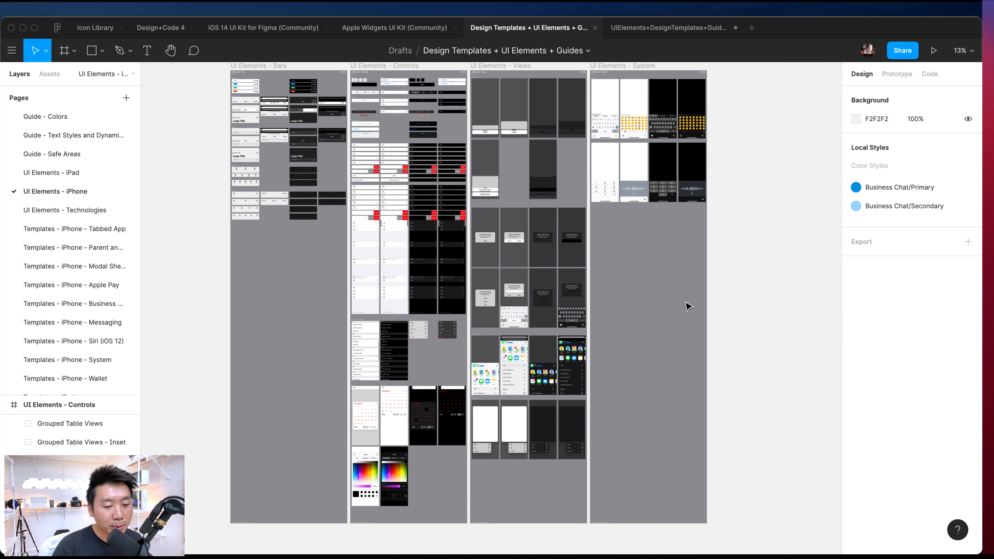
scroll(688, 306, left, 2)
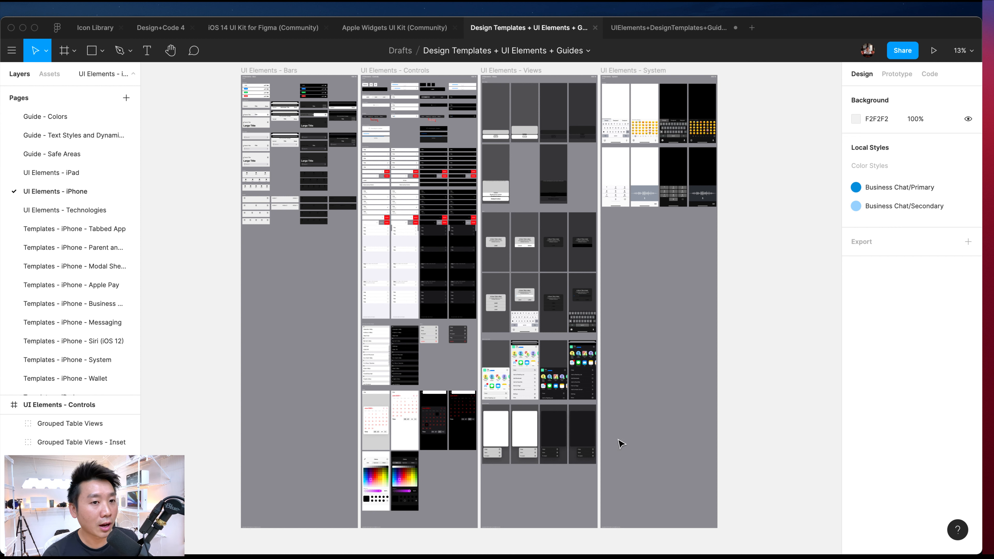
- Look over the UI Elements - Technologies page and the iPhone templates for tabbed apps and parent and child views
click(92, 215)
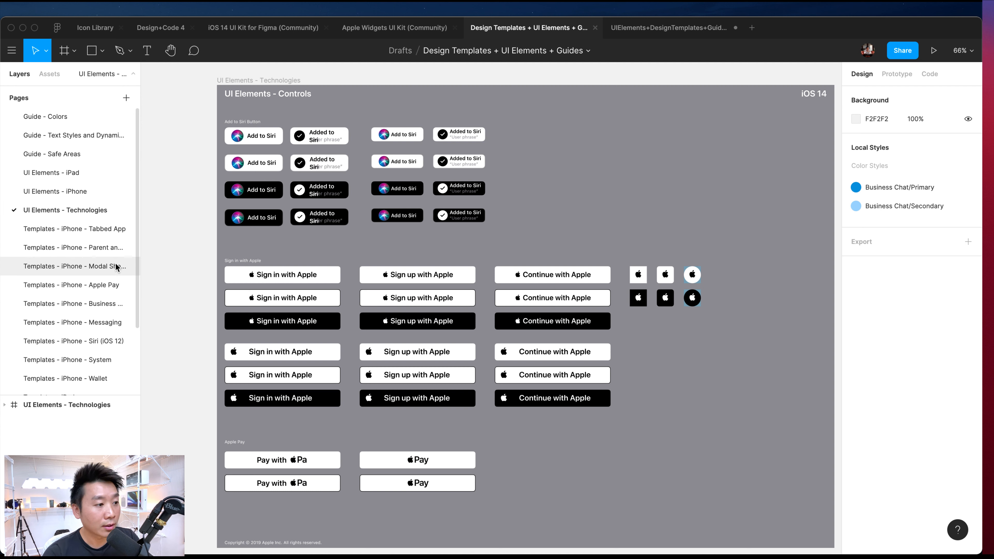
click(87, 235)
click(92, 248)
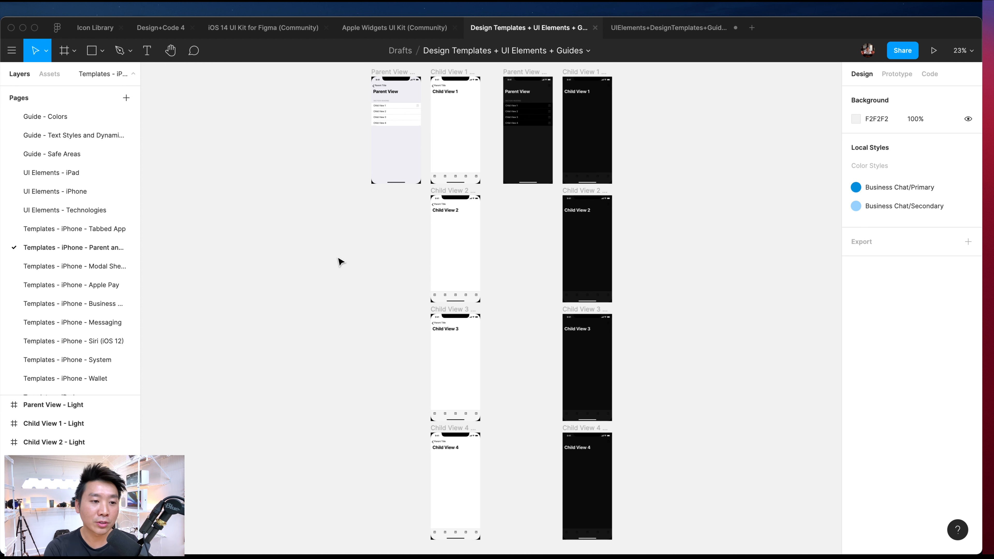
- Look over the System Colors and System Materials frames on the Guide - Colors page
click(104, 122)
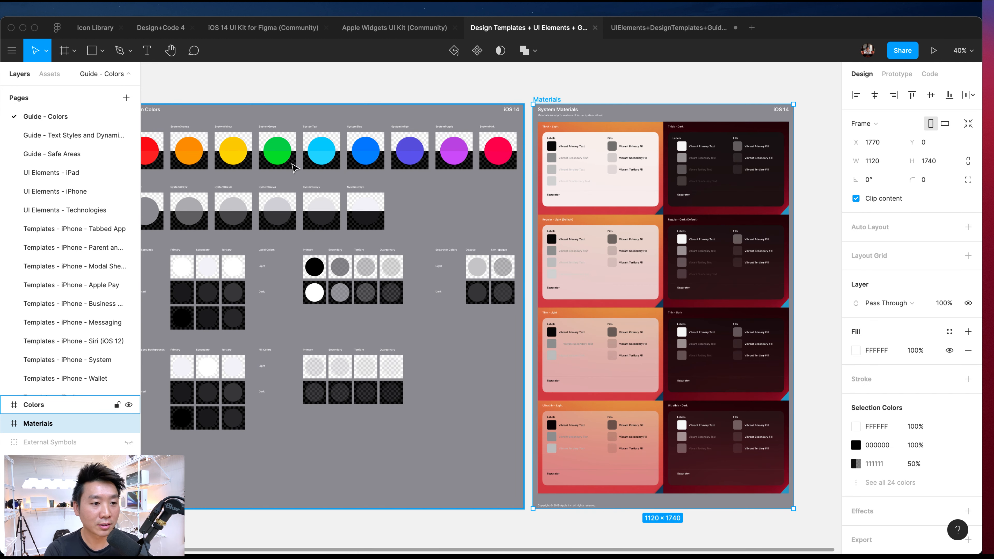
scroll(354, 184, left, 3)
scroll(354, 184, right, 5)
scroll(354, 184, left, 3)
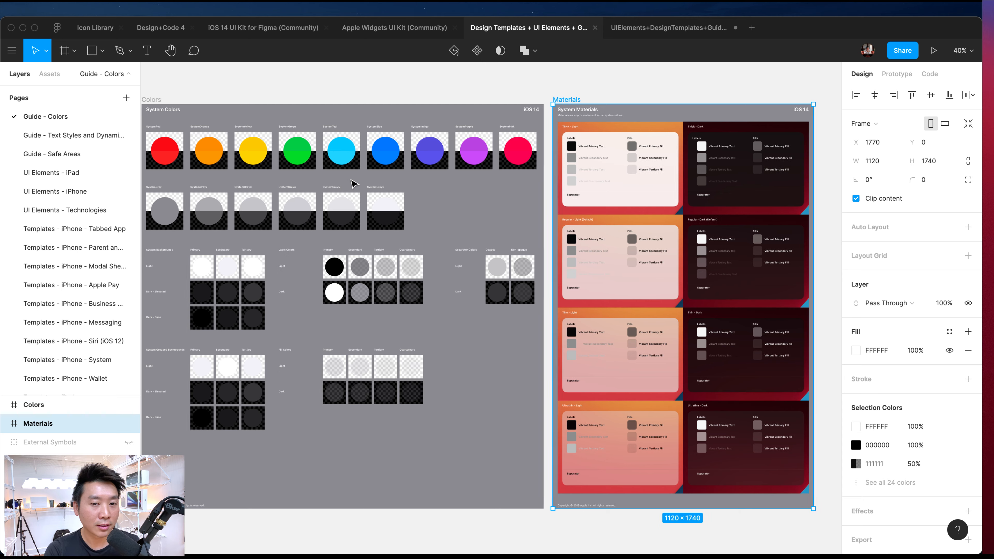
click(427, 515)
- Glance at the UIElements+DesignTemplates+Guides file, and survey all component frames on the iOS page of the iOS 14 UI Kit
click(665, 28)
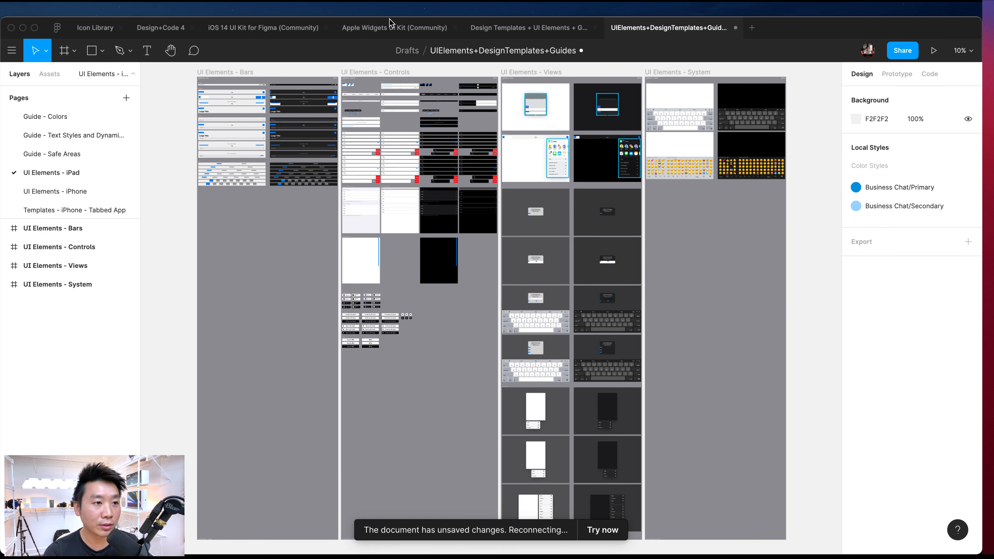
click(280, 30)
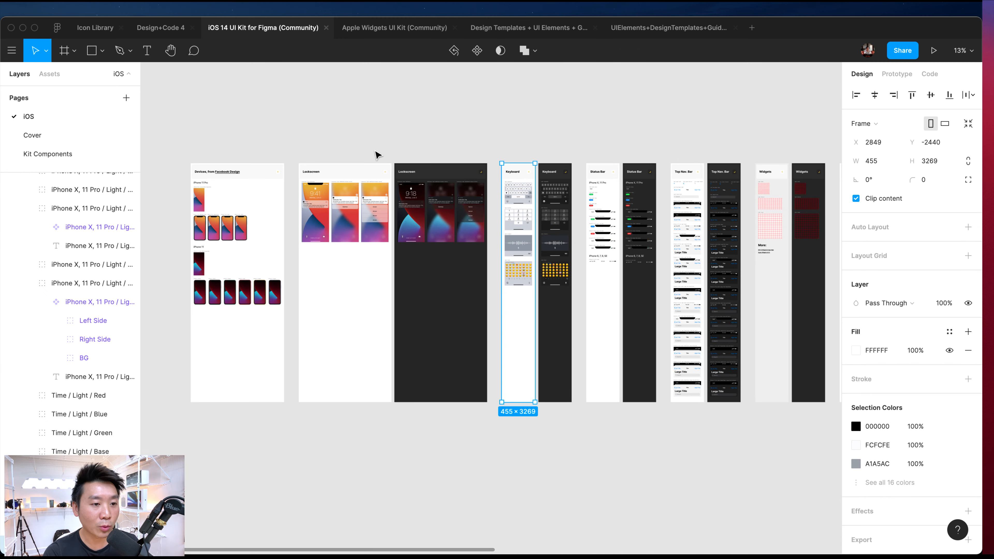
scroll(385, 147, right, 2)
key(minus)
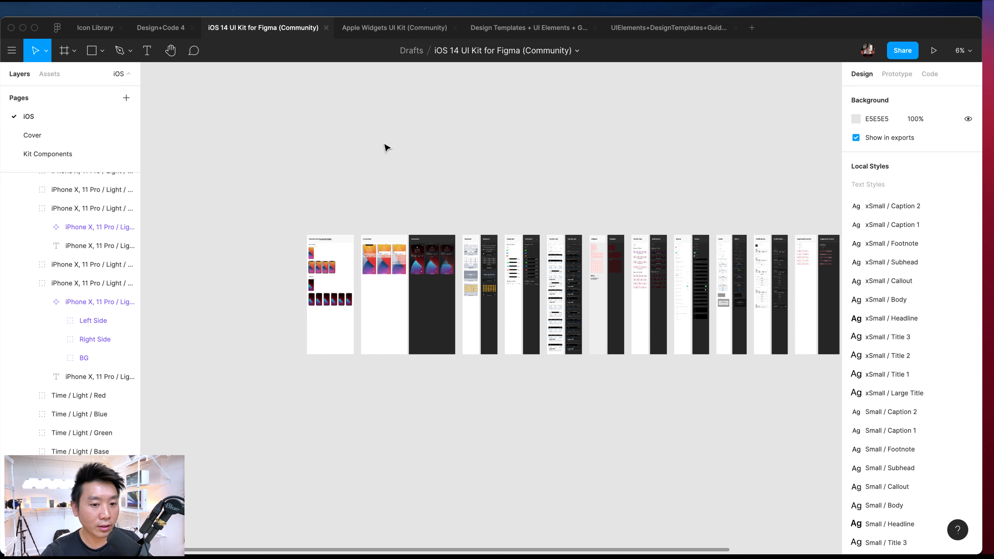
scroll(389, 148, right, 2)
scroll(388, 148, right, 10)
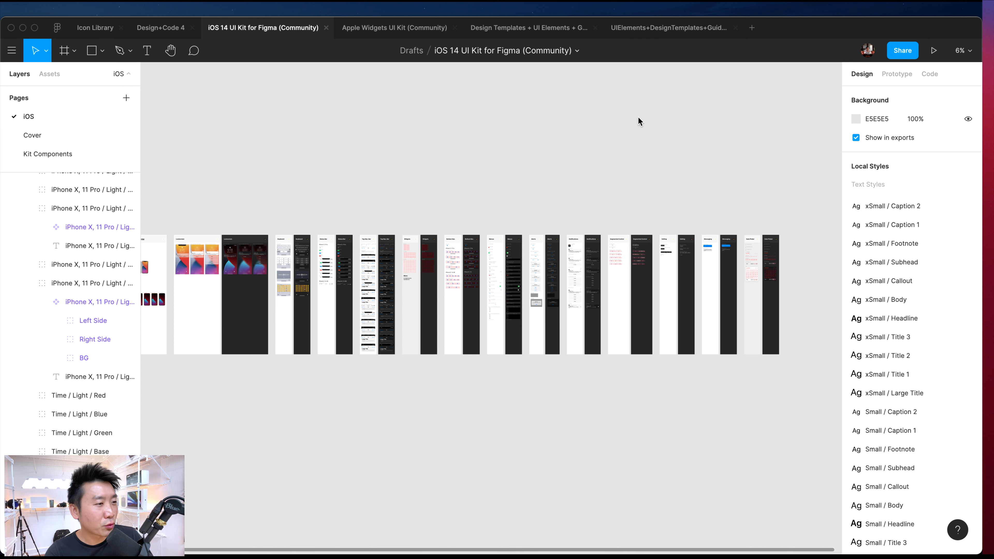
scroll(428, 140, right, 2)
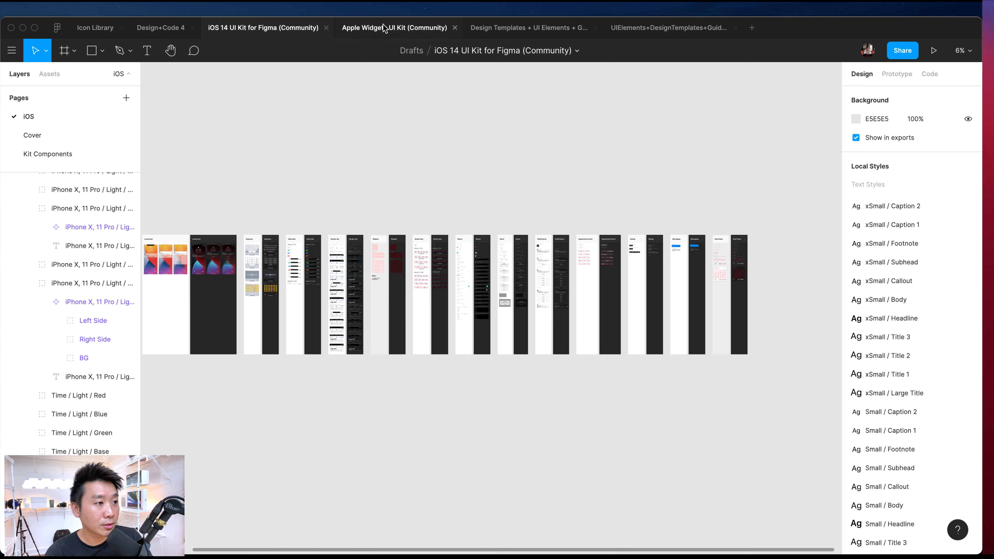
- Open the Design+Code 4 file and select the "Set as default" text with its icon on the Certificates screen's button
click(161, 28)
scroll(428, 235, down, 3)
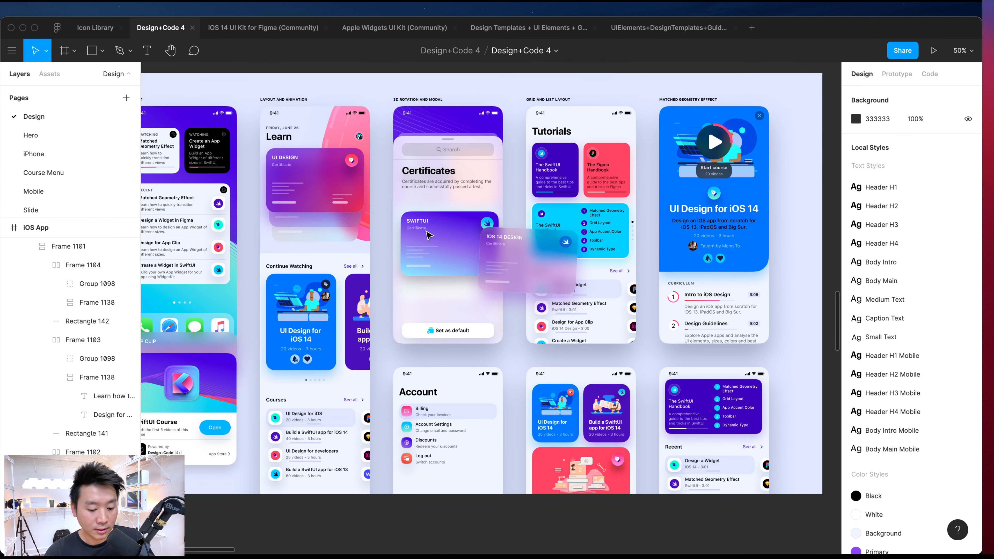
key(super+equal)
key(super+equal)
scroll(428, 234, up, 5)
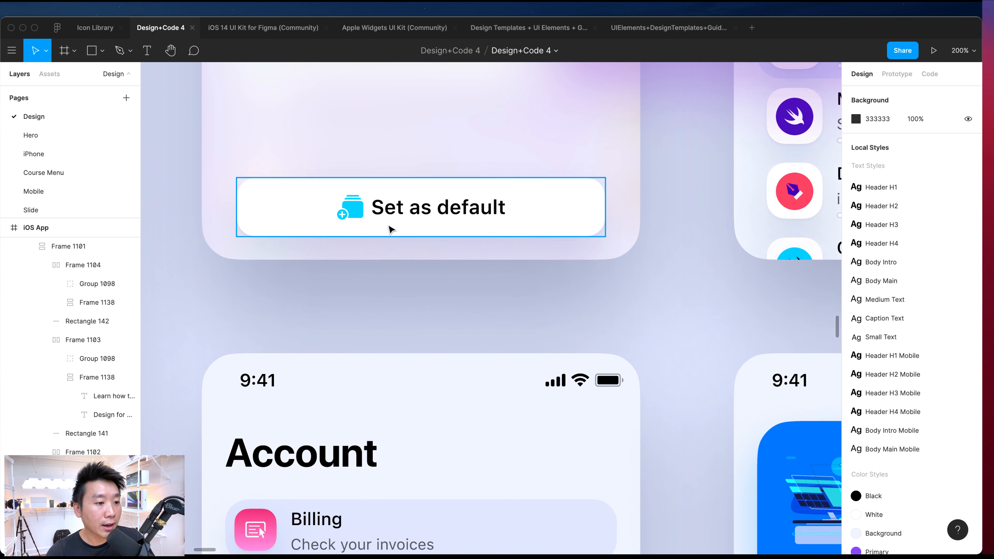
double_click(387, 227)
scroll(348, 223, left, 3)
key(super+equal)
scroll(351, 222, up, 2)
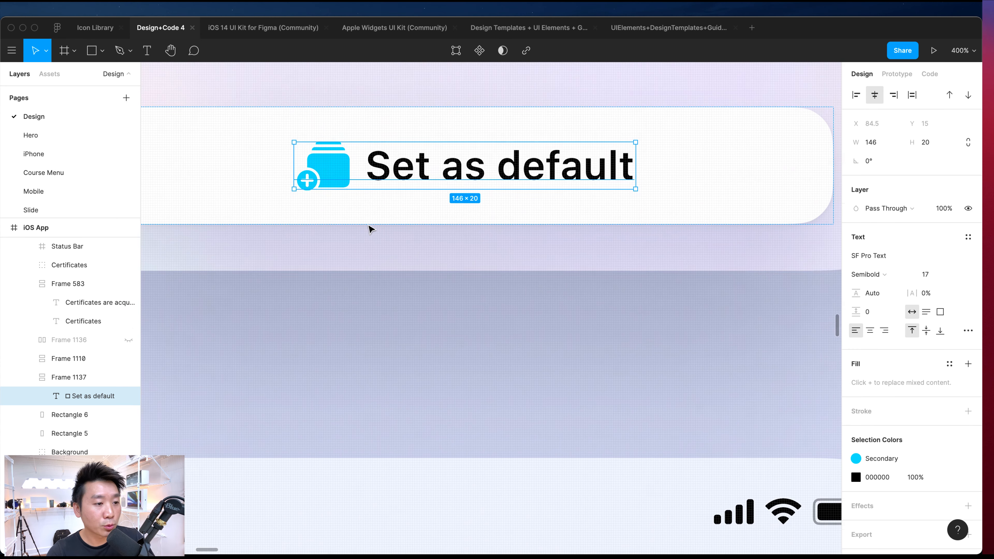
scroll(371, 229, left, 3)
scroll(372, 229, up, 2)
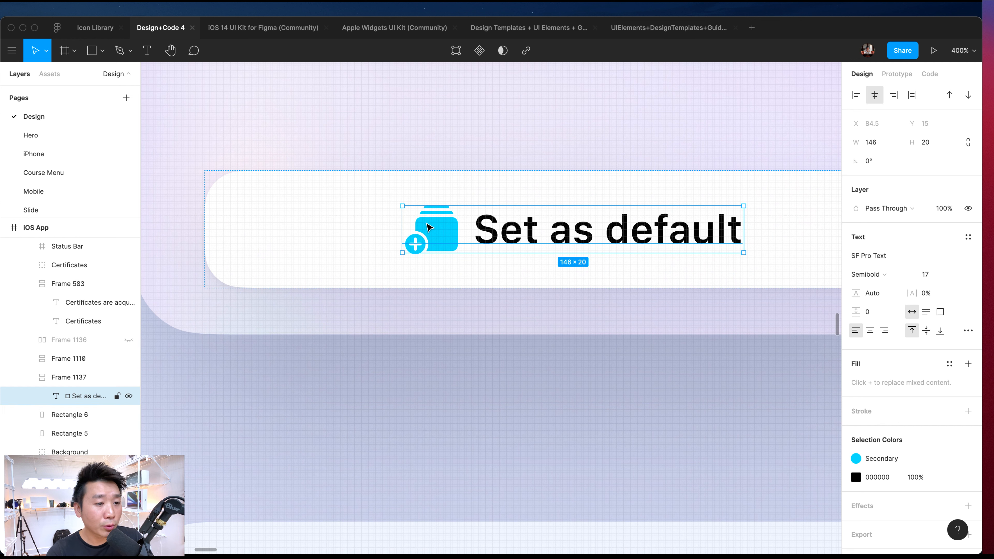
- Convert the "Set as default" text and its icon to vector shapes with Outline Stroke
right_click(429, 213)
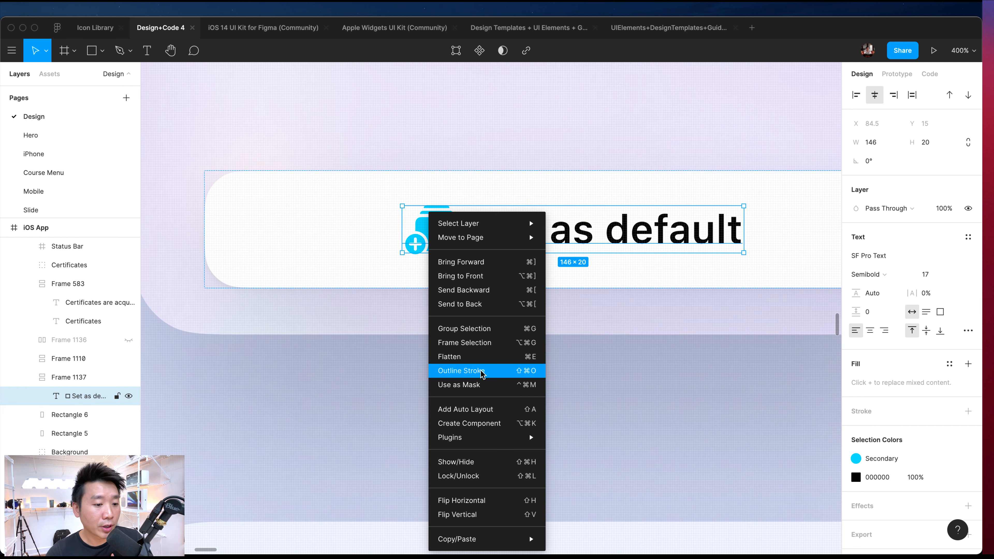
click(472, 372)
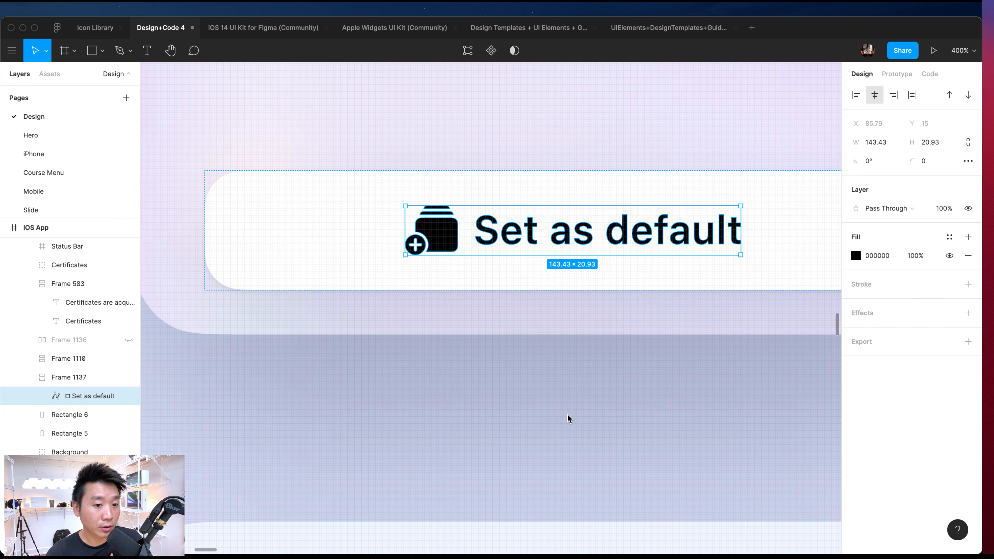
key(super+z)
key(super+shift+z)
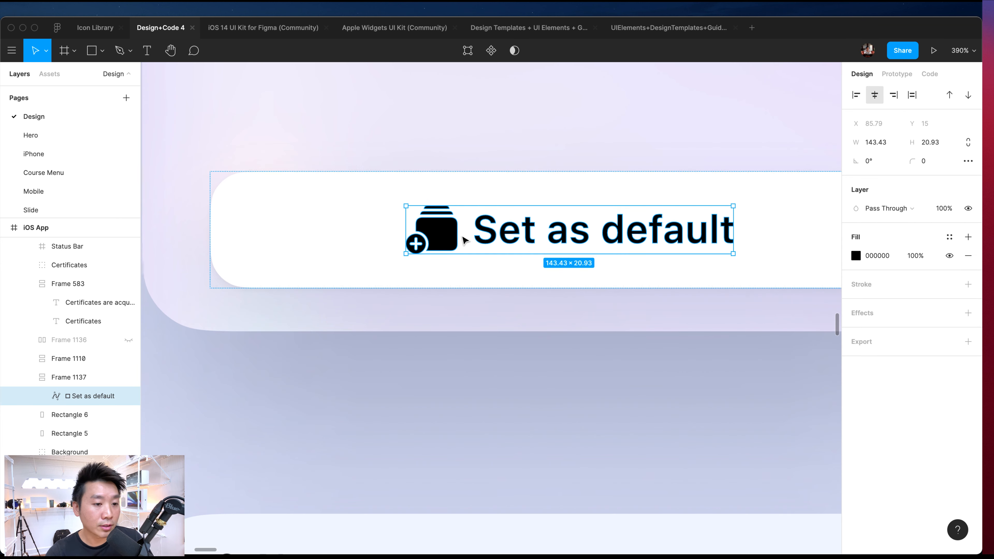
scroll(477, 240, down, 1)
- Delete the vector points of the "Set as default" letters so that only the icon is left in the button
double_click(478, 239)
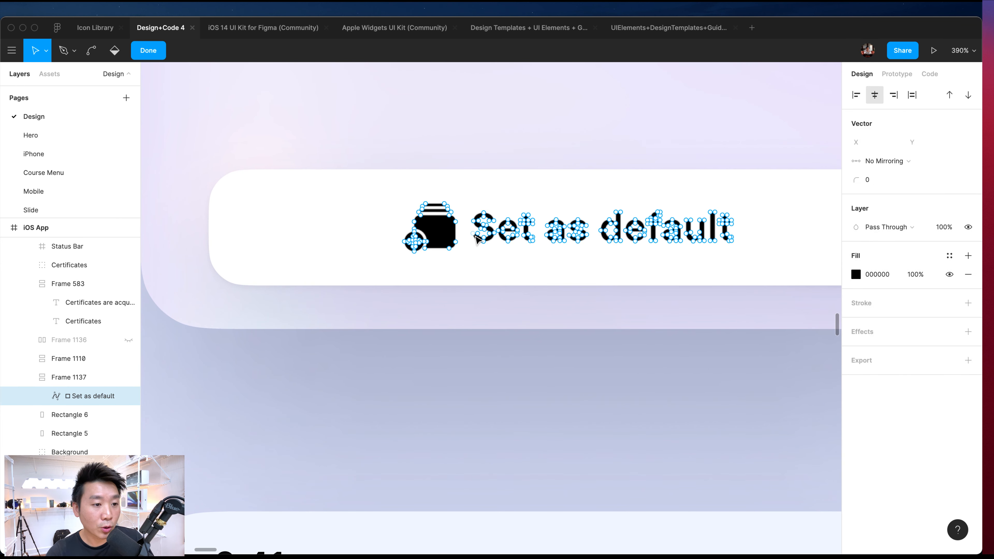
drag(455, 142, 763, 354)
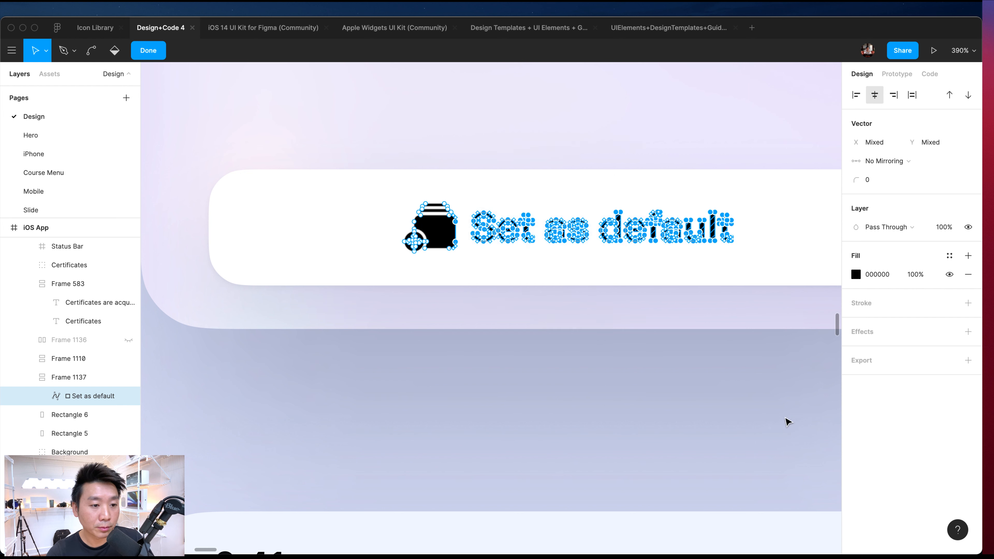
drag(785, 420, 707, 382)
drag(803, 389, 466, 119)
key(BackSpace)
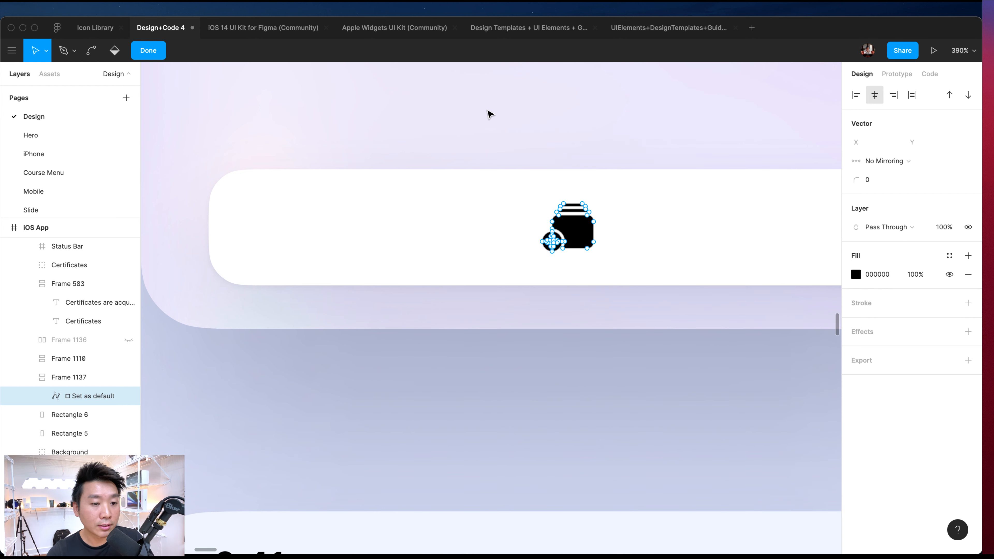
key(Escape)
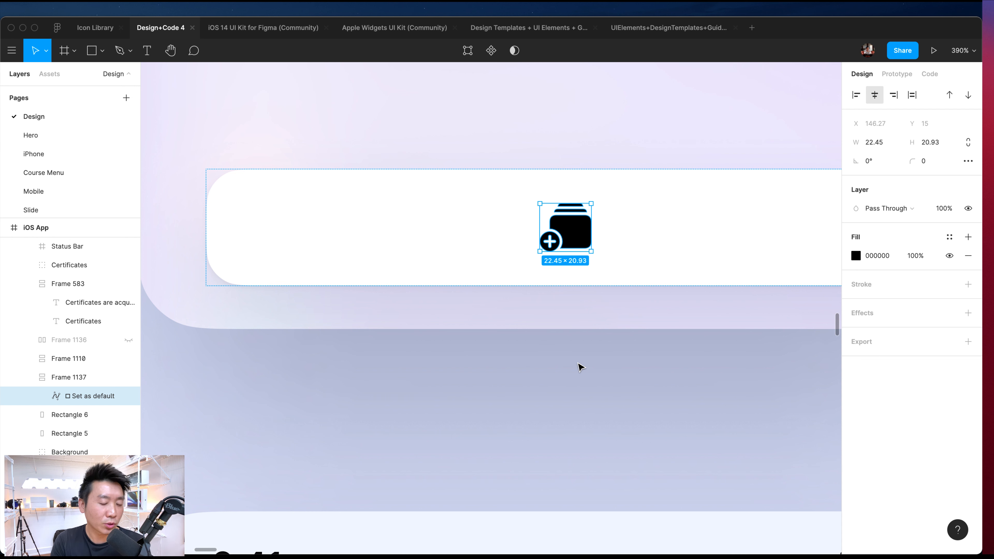
- Undo the letter deletion and the Outline Stroke conversion, and reselect the "Set as default" text layer
key(super+z)
key(super+z)
key(super+z)
key(super+z)
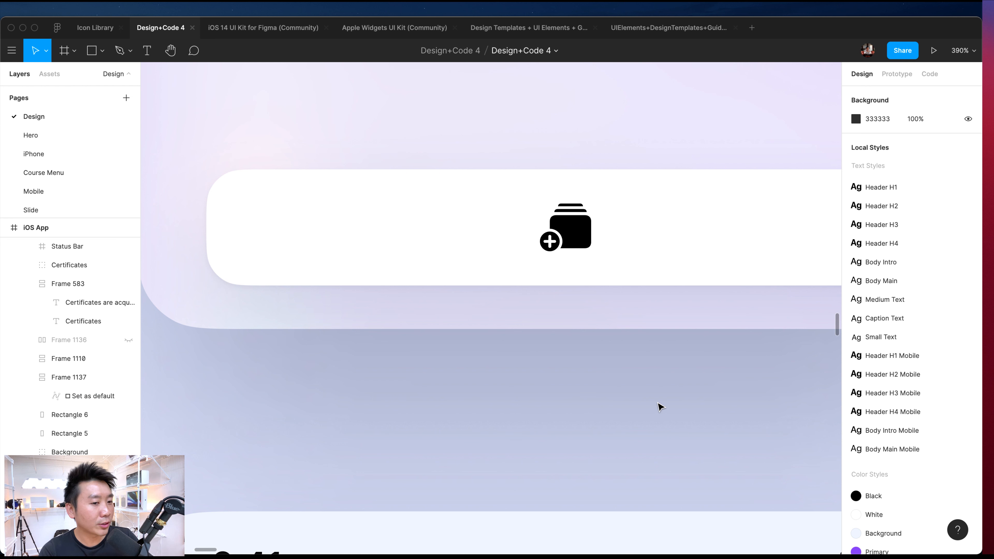
key(super+z)
key(super+z)
key(super+z)
key(super+z)
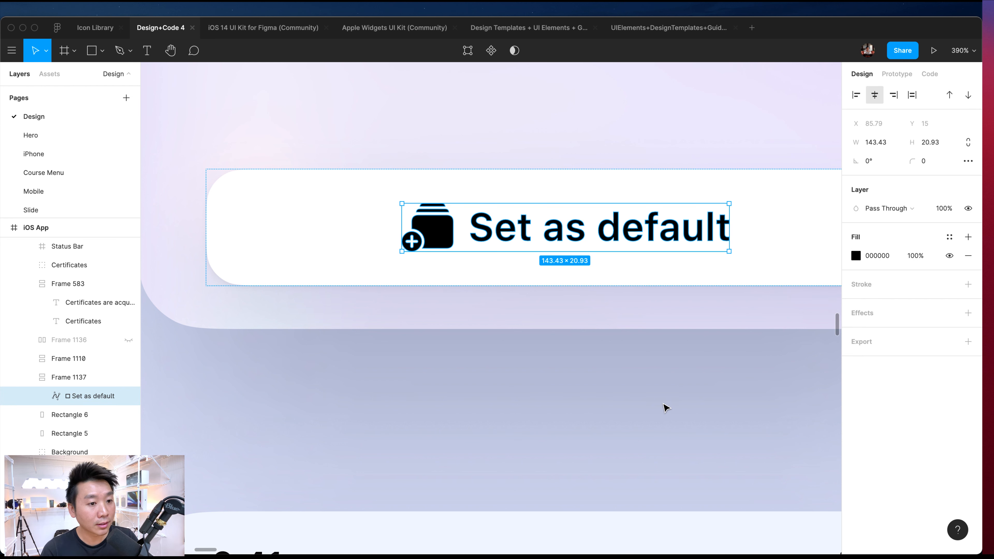
click(665, 407)
key(super+z)
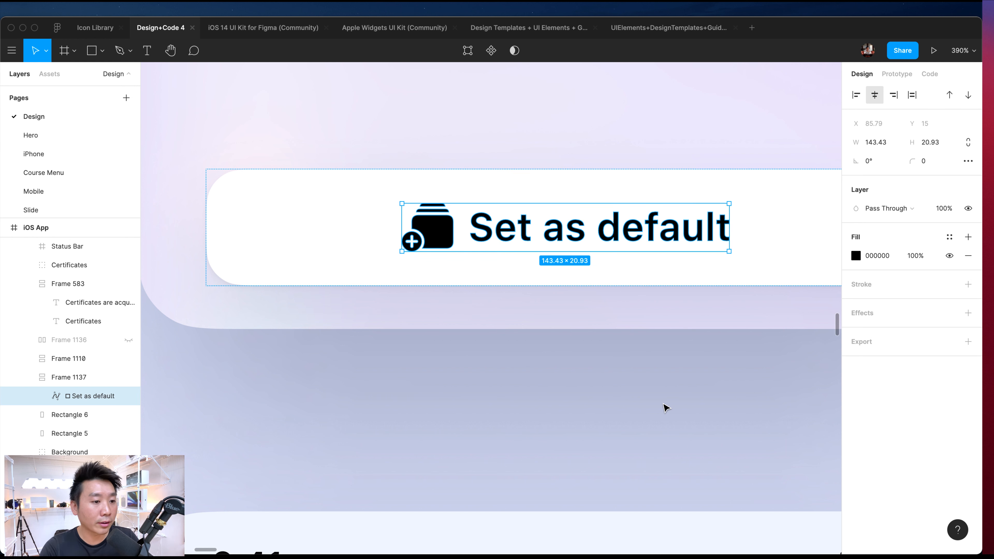
key(super+z)
key(super+z)
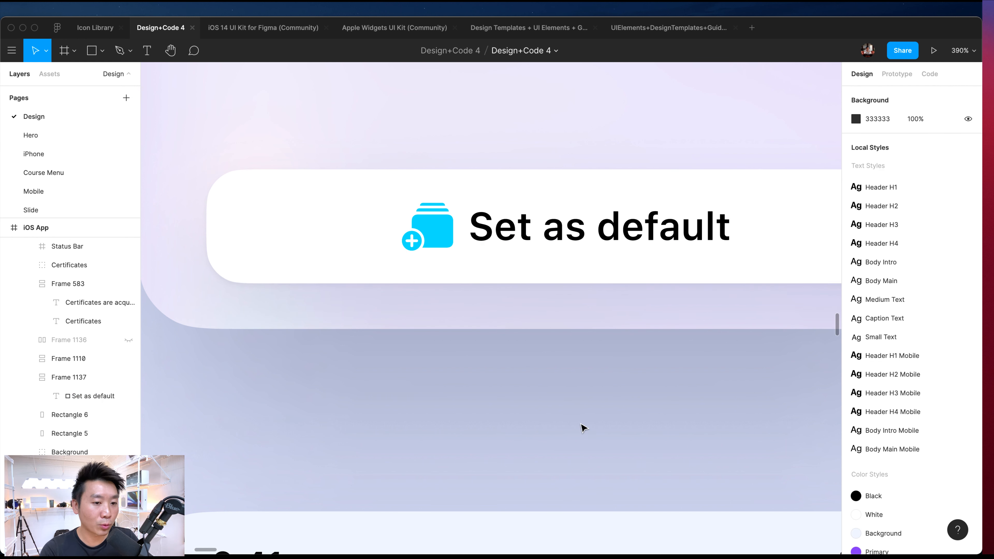
double_click(542, 240)
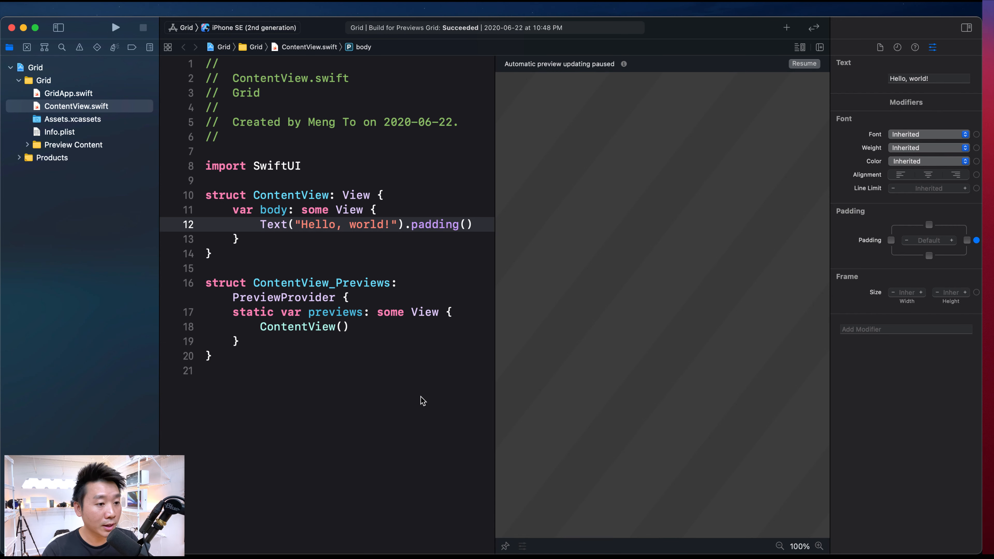
- Resume the canvas preview of ContentView.swift and replace the Text line in the body with Image(systemName: "")
click(422, 397)
click(805, 63)
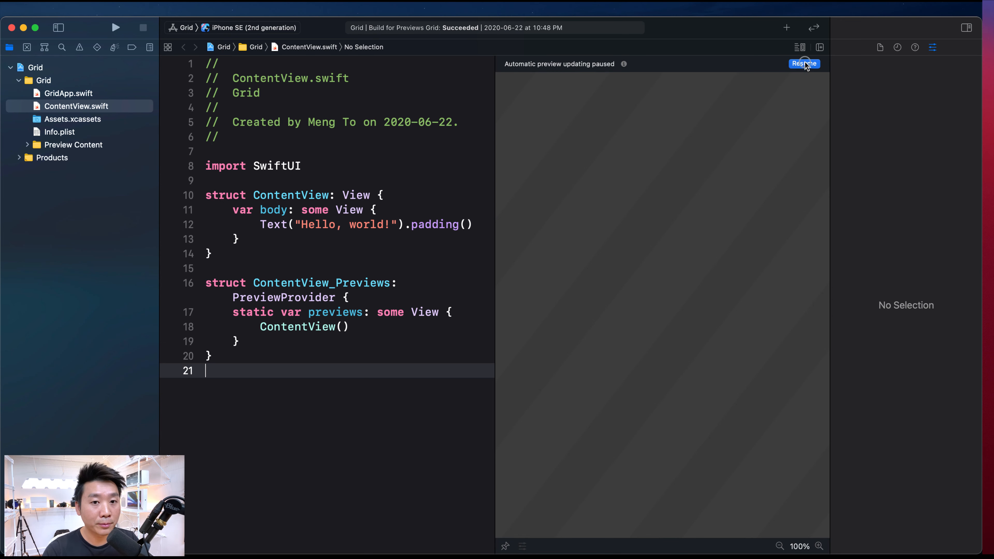
click(398, 231)
key(super+Right)
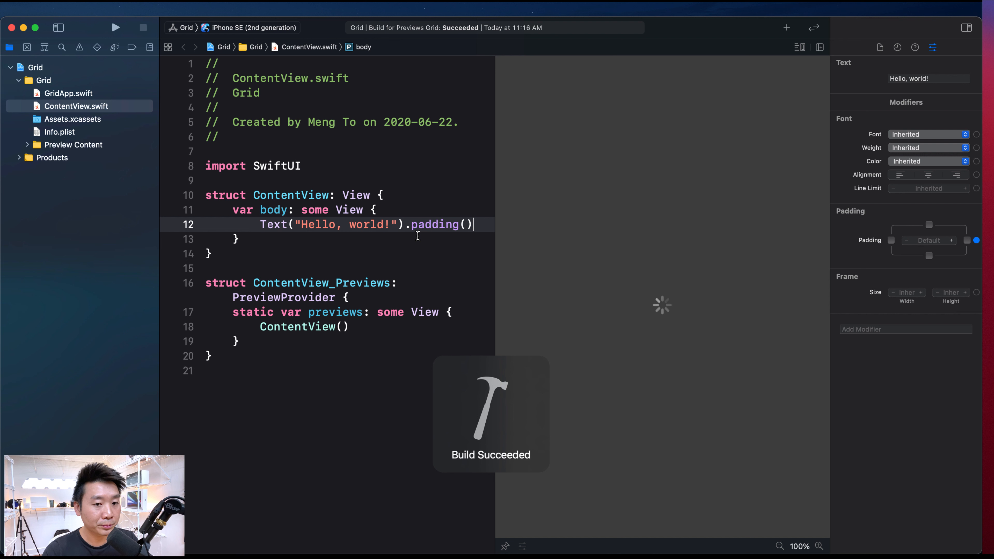
drag(390, 226, 301, 227)
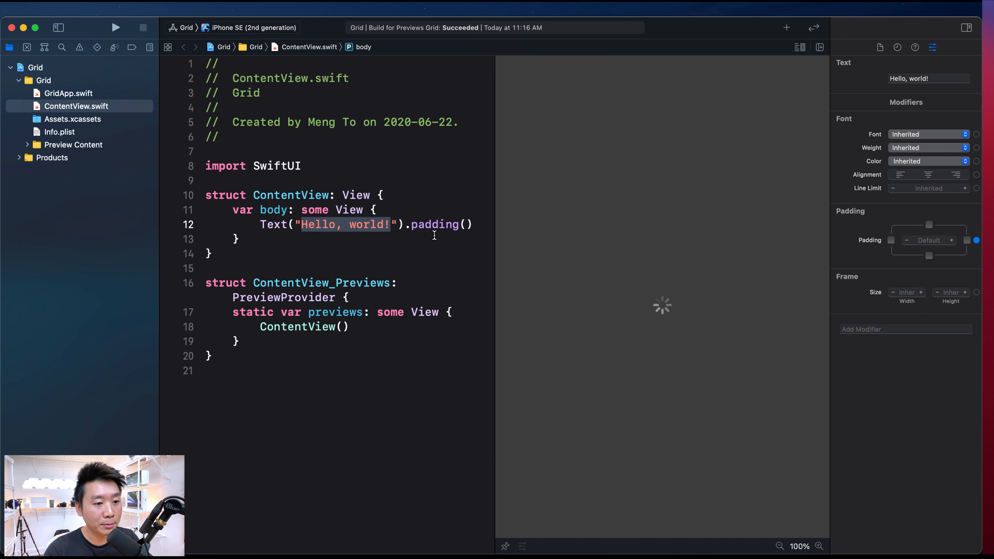
key(super+Right)
key(shift+super+Left)
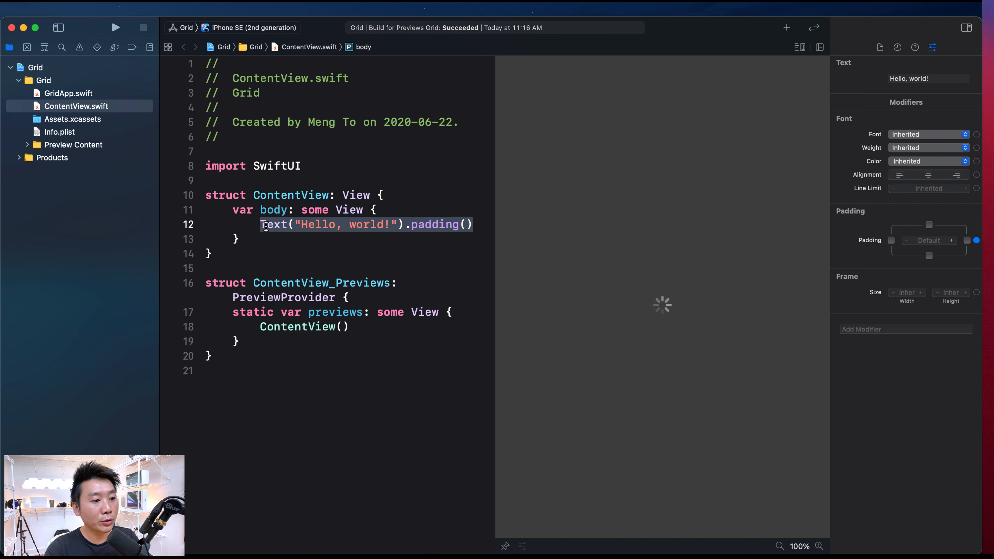
text(Image(system)
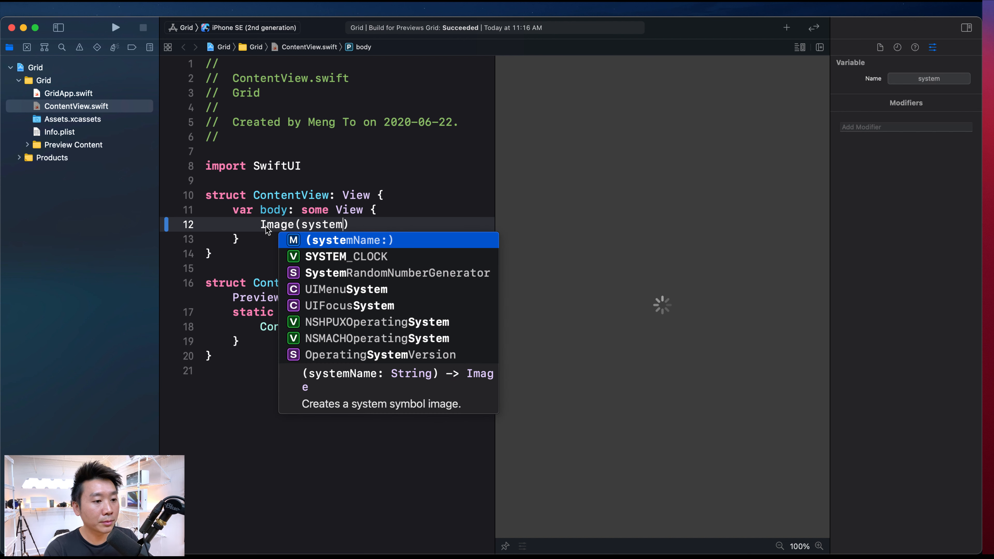
key(Return)
text(")
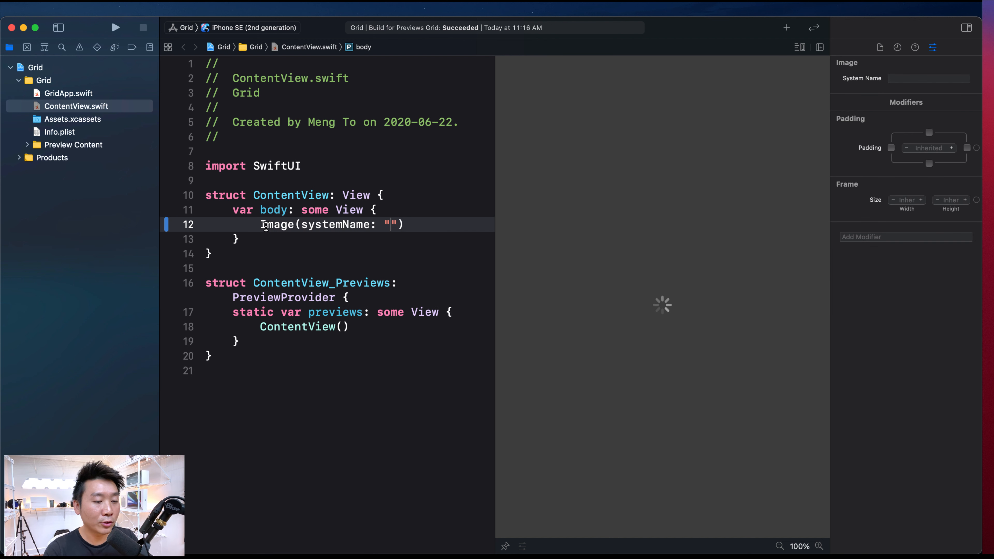
- Switch to SF Symbols and copy the name of the selected rectangle-and-pencil symbol
key(super+Tab)
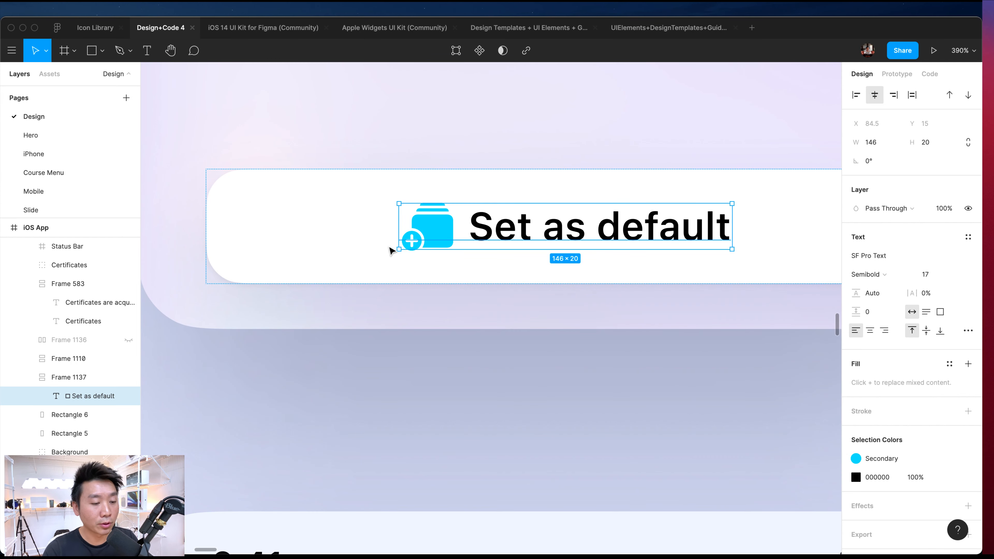
key(super+Tab)
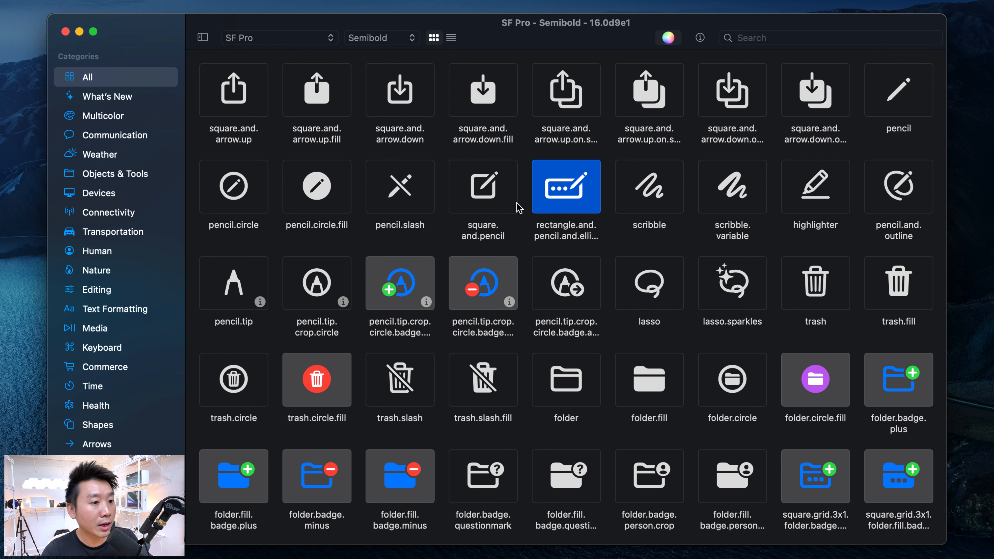
click(146, 0)
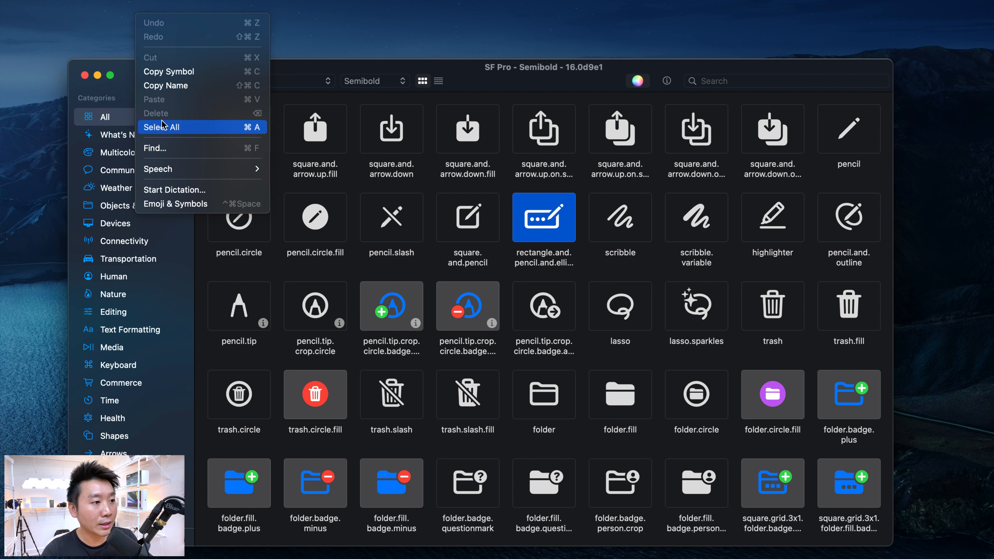
click(165, 85)
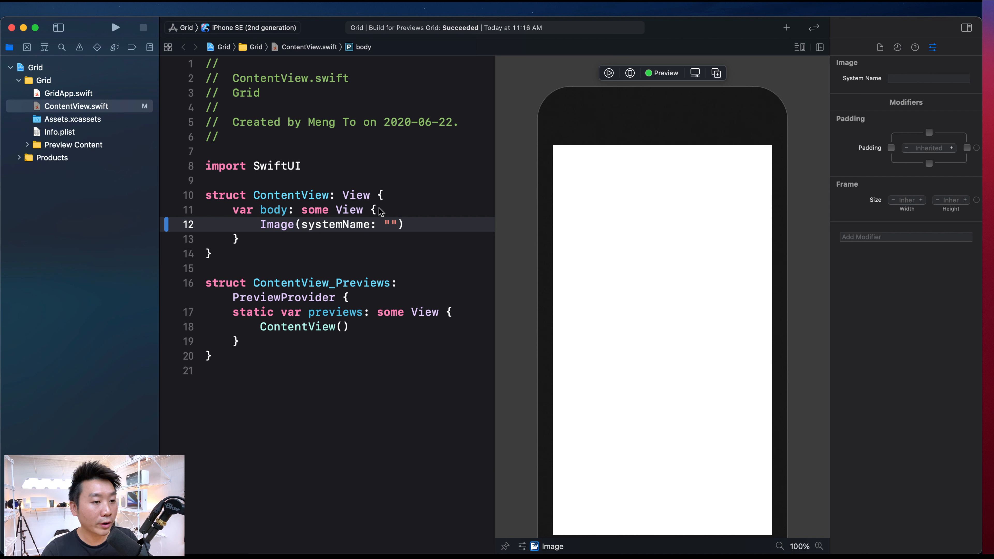
- Insert the copied name rectangle.and.pencil.and.ellipsis as the Image's systemName and select ContentView in the preview
key(super+v)
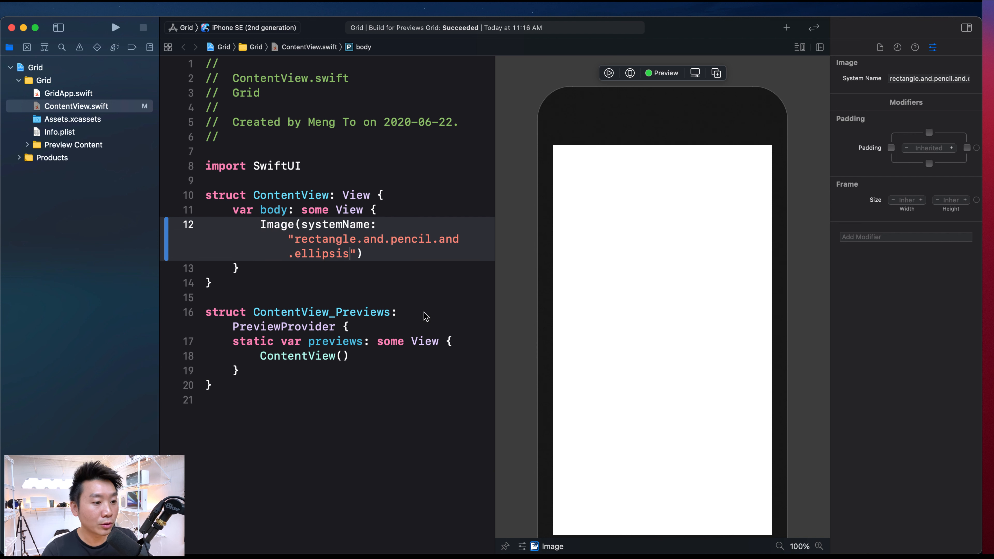
click(671, 372)
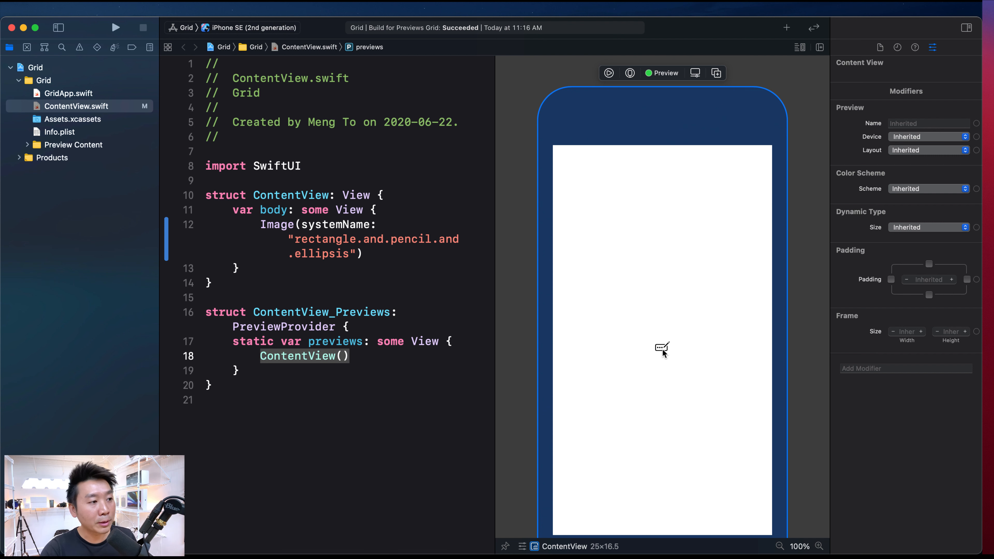
click(99, 132)
click(107, 119)
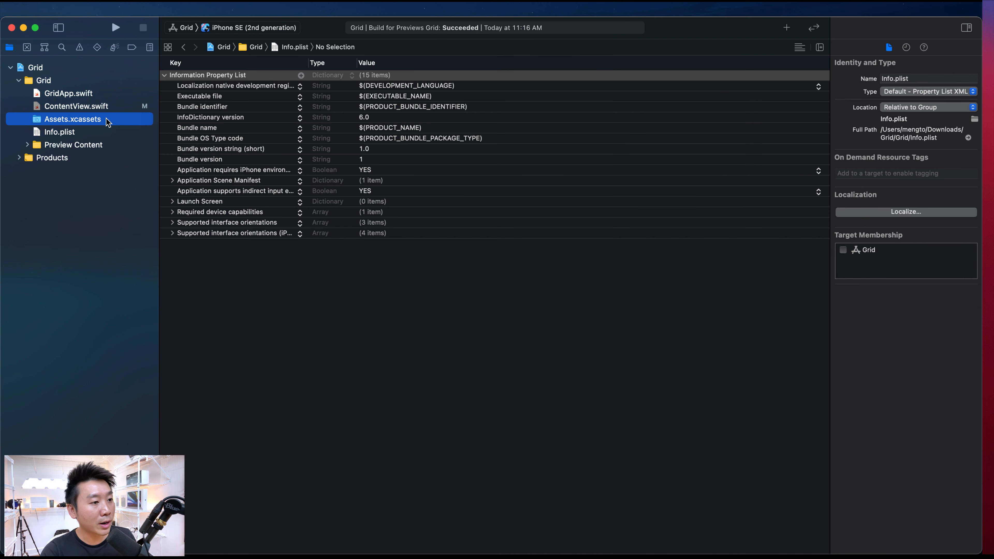
click(93, 107)
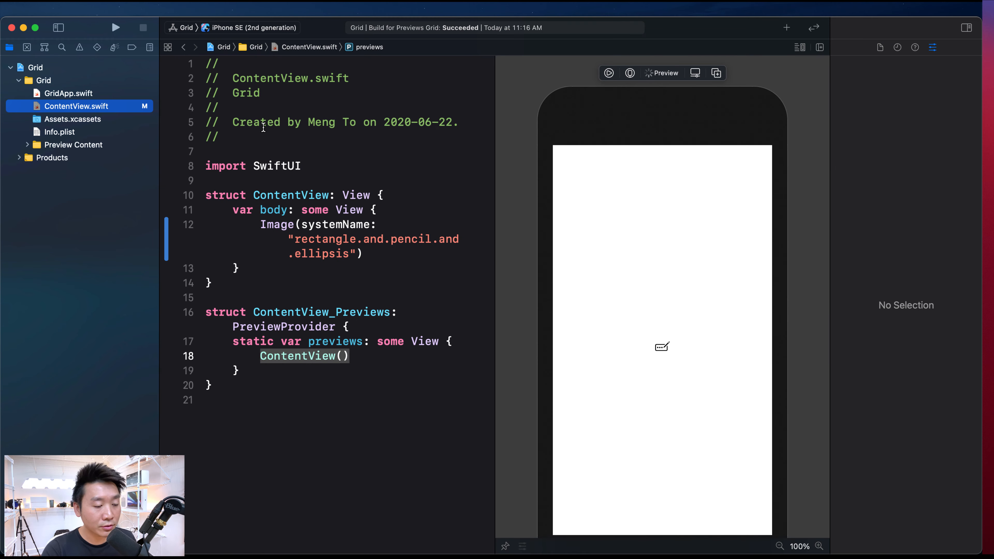
click(387, 257)
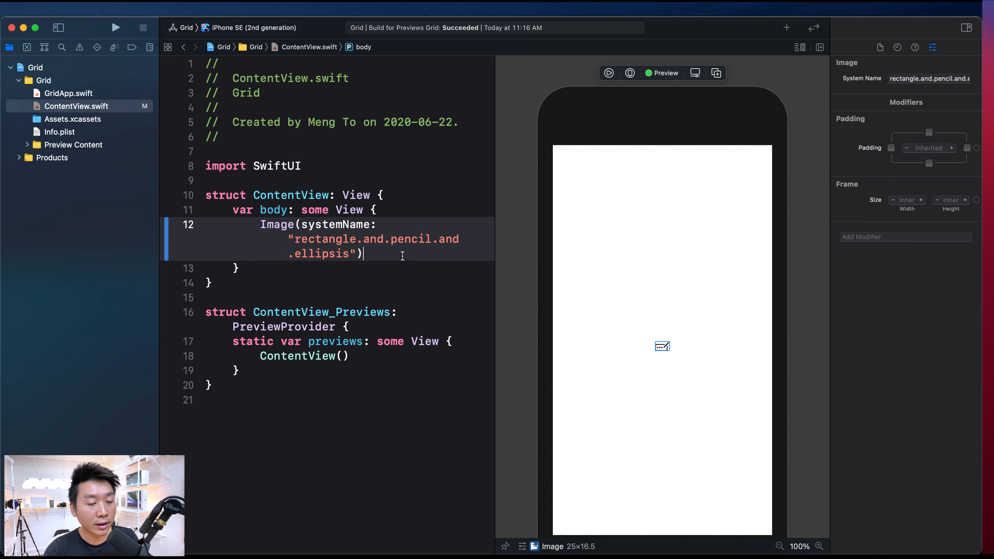
- Switch to SF Symbols, copy the filled folder symbol with the plus badge, and return to Xcode
key(super+Tab)
click(467, 294)
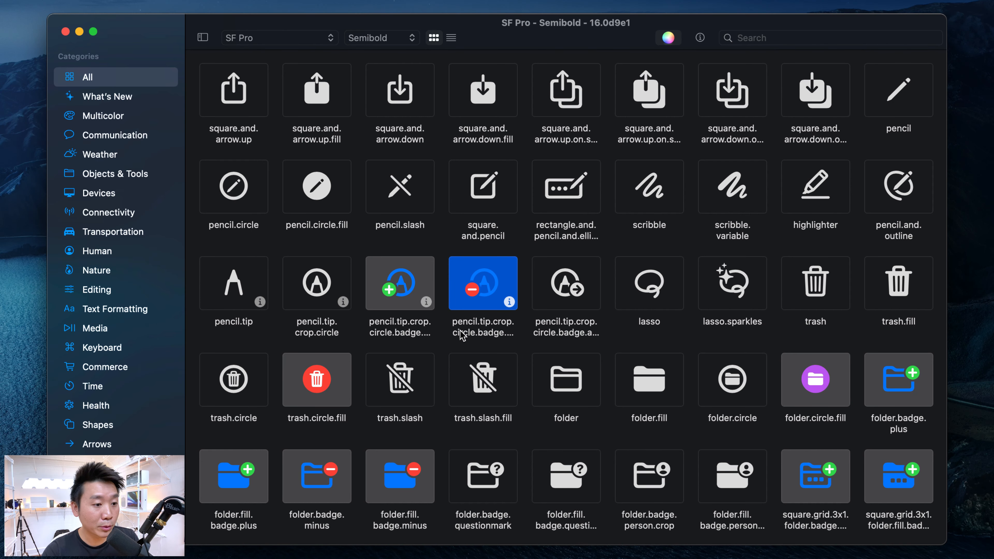
click(415, 294)
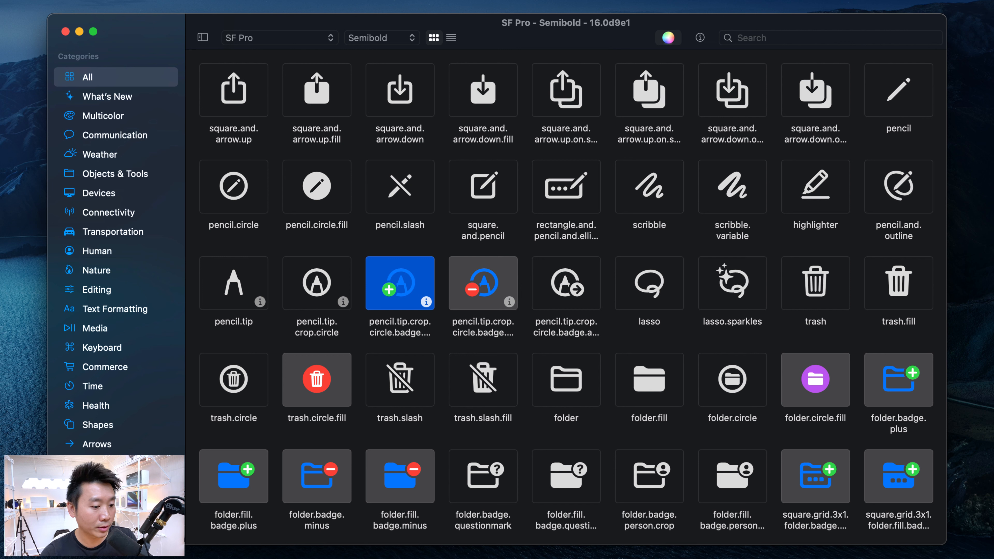
click(409, 477)
click(260, 484)
key(super+Tab)
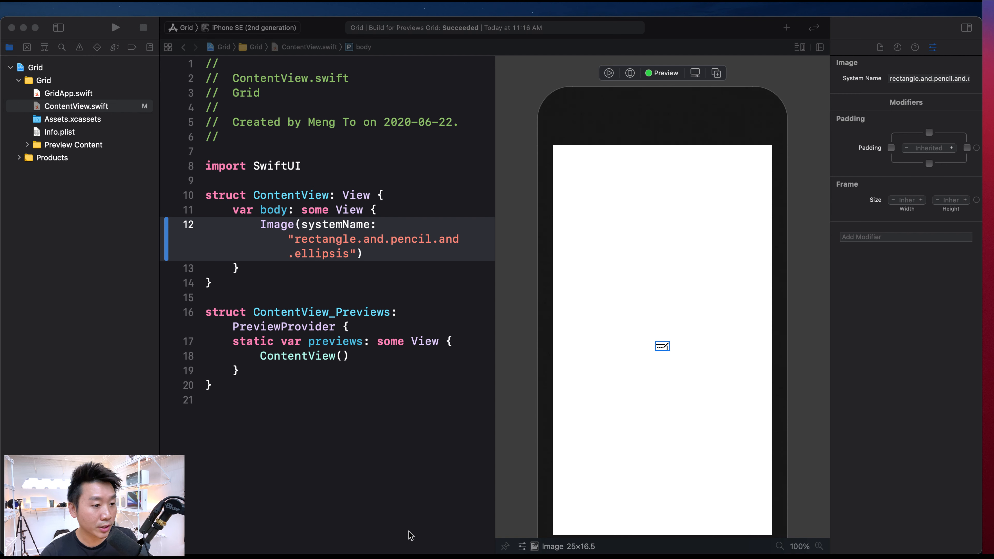
key(super+Tab)
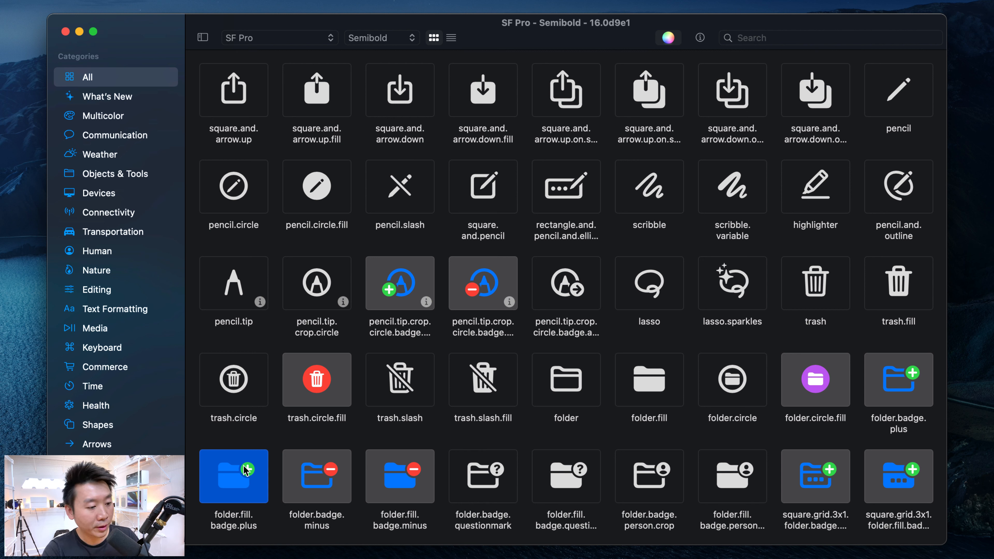
key(super+Tab)
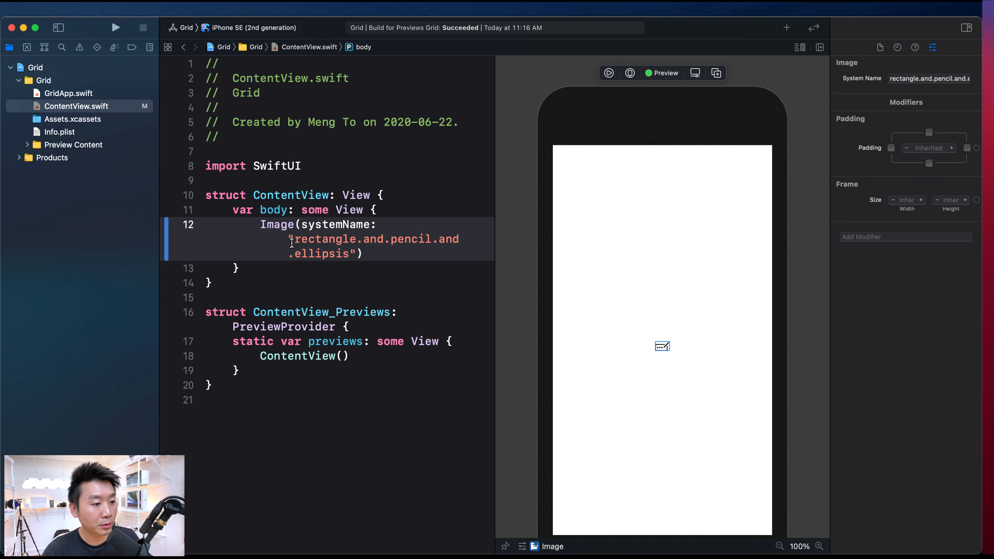
- Replace the Image's systemName with folder.fill.badge.plus, copying the symbol's name from SF Symbols
double_click(291, 243)
key(super+v)
key(super+Tab)
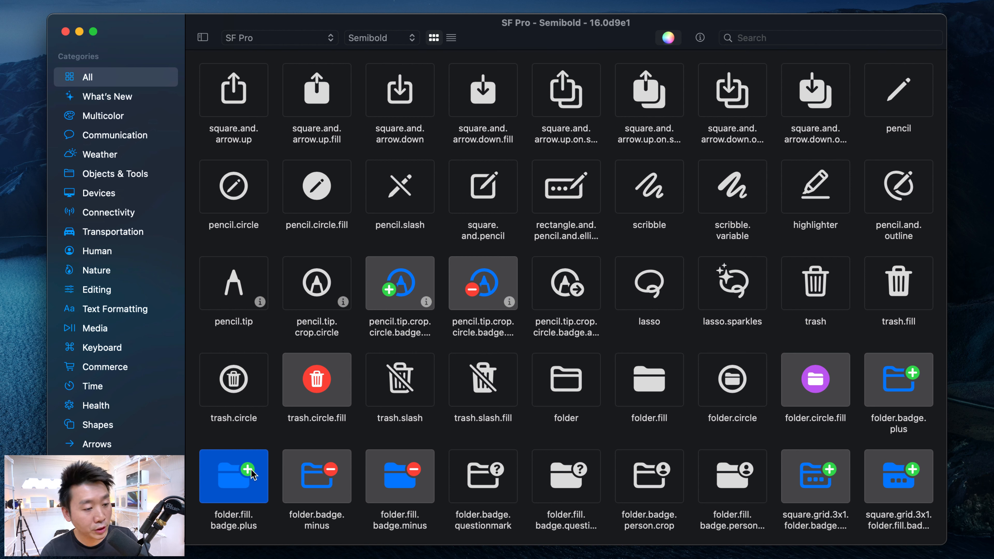
key(super+Tab)
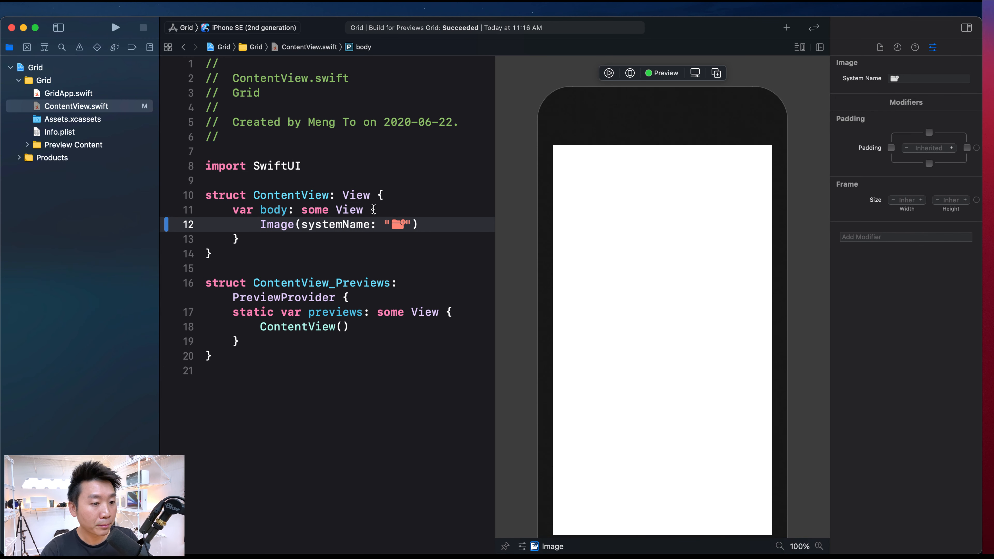
key(BackSpace)
key(super+v)
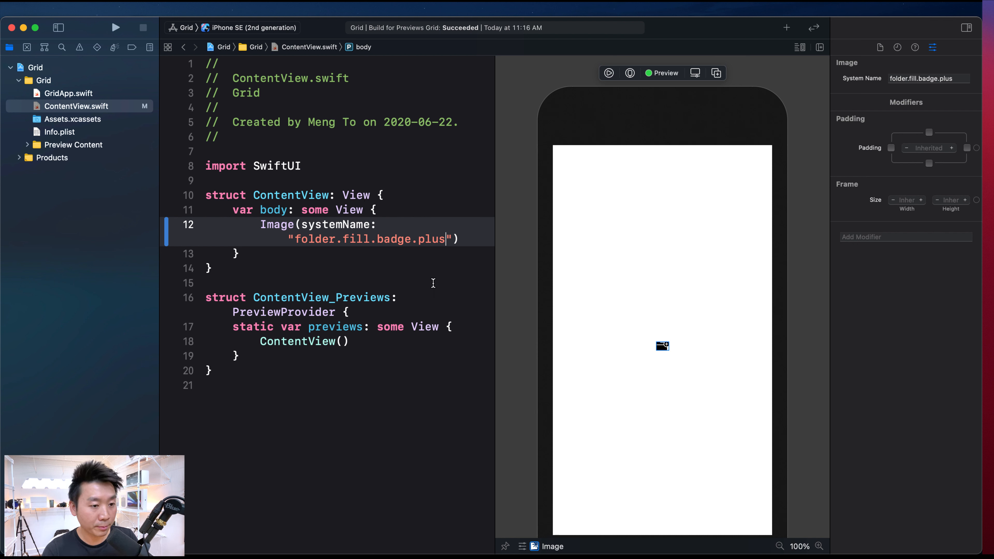
click(481, 249)
click(473, 244)
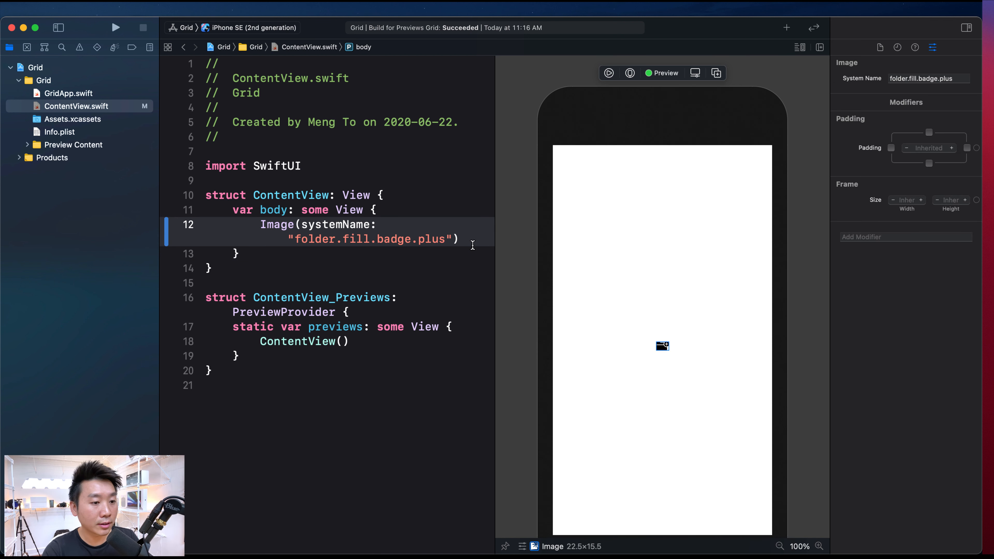
text(.)
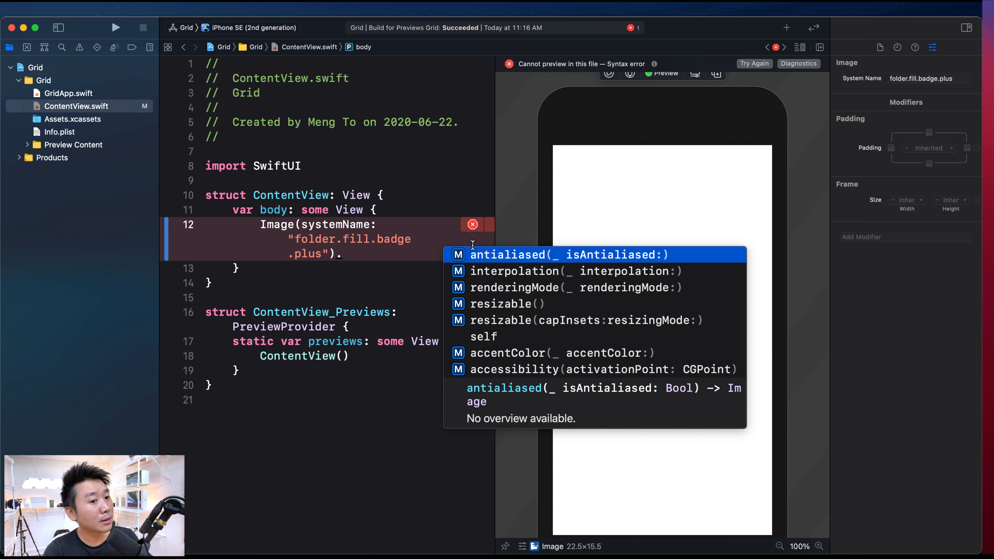
text(templ)
key(BackSpace)
key(BackSpace)
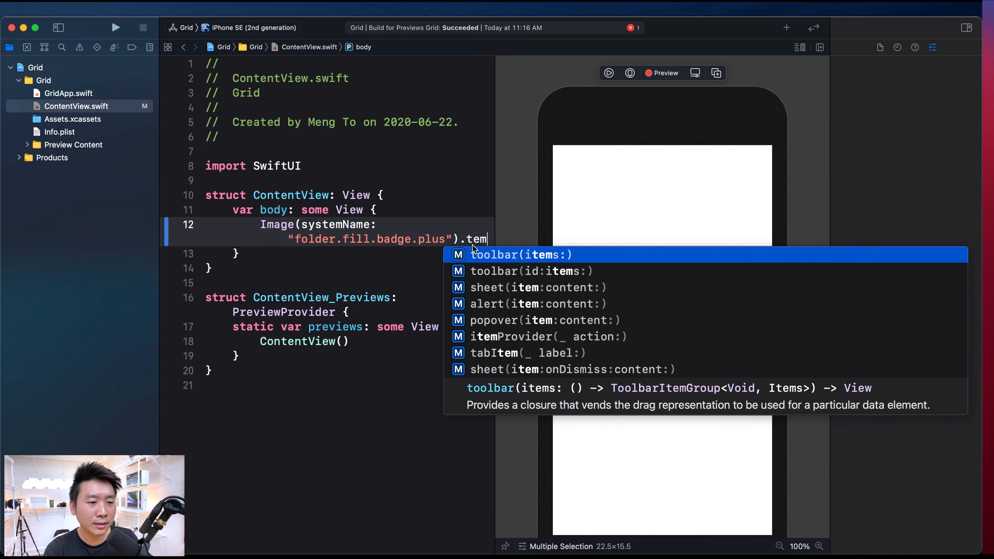
key(BackSpace)
key(BackSpace)
key(BackSpace)
text(color)
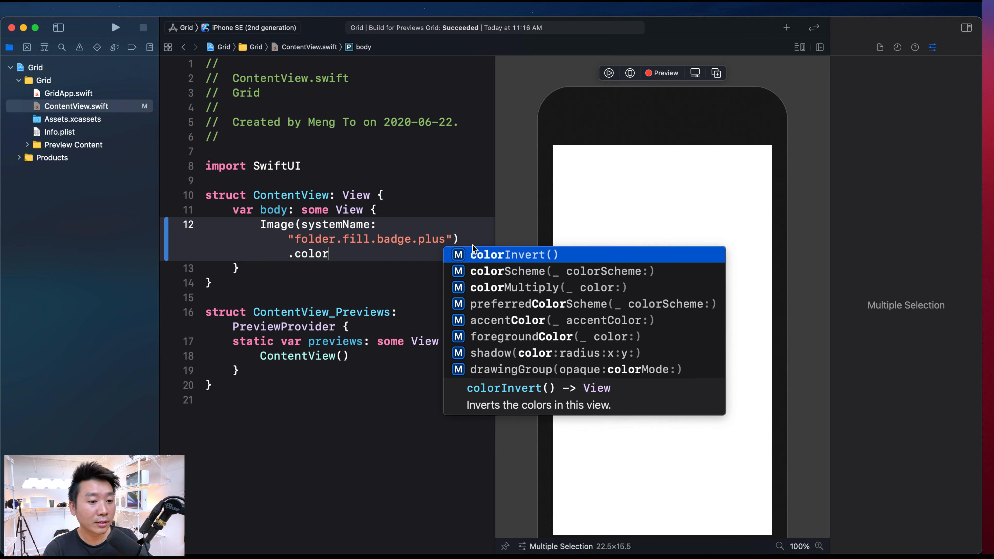
key(BackSpace)
key(BackSpace)
key(BackSpace)
key(BackSpace)
key(BackSpace)
key(BackSpace)
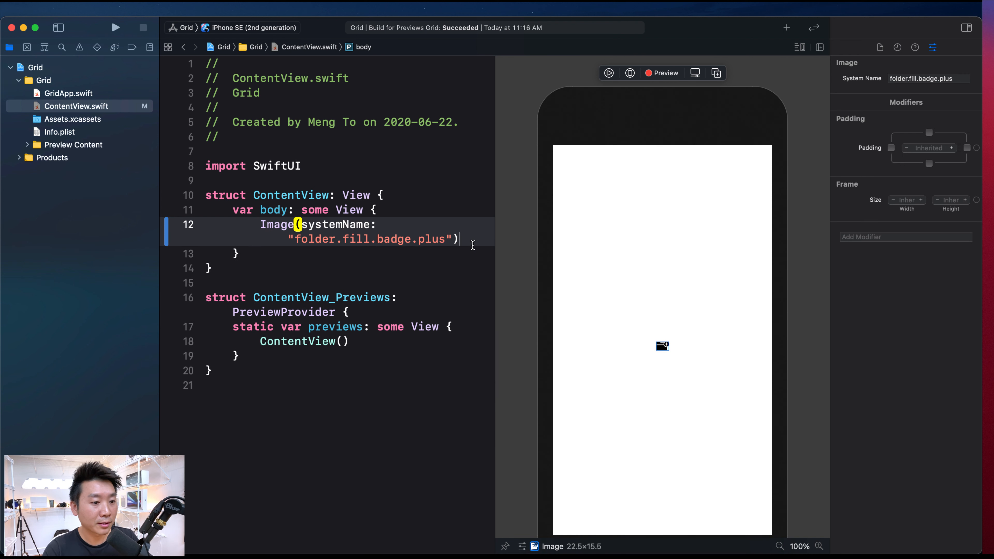
- Search Xcode's modifiers library for "origin" and "color", and close the library
key(super+shift+l)
click(521, 138)
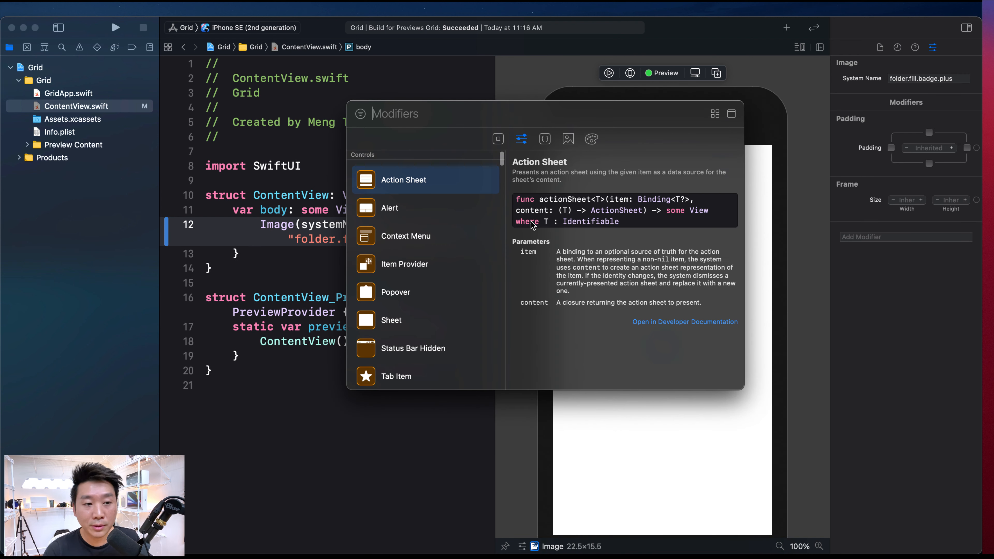
scroll(415, 227, down, 3)
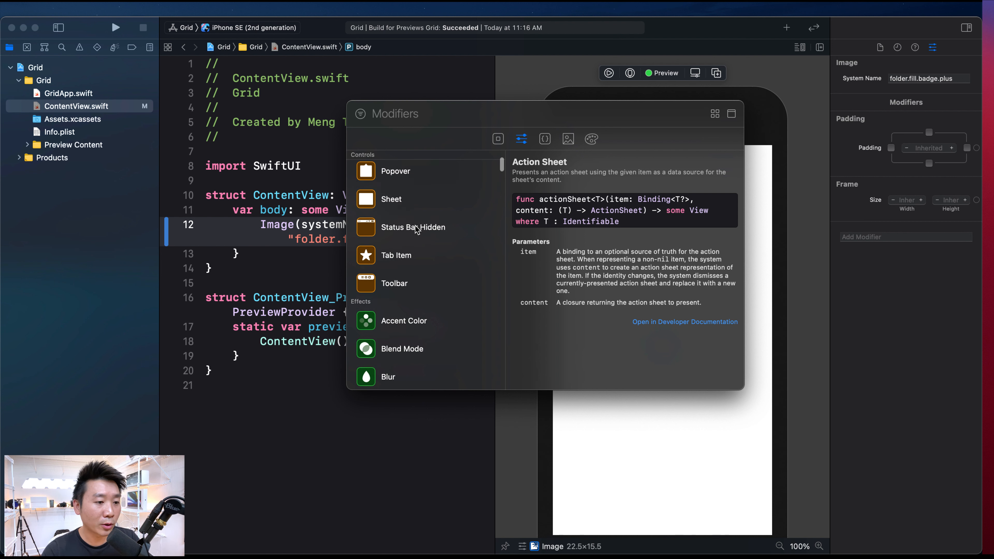
text(origin)
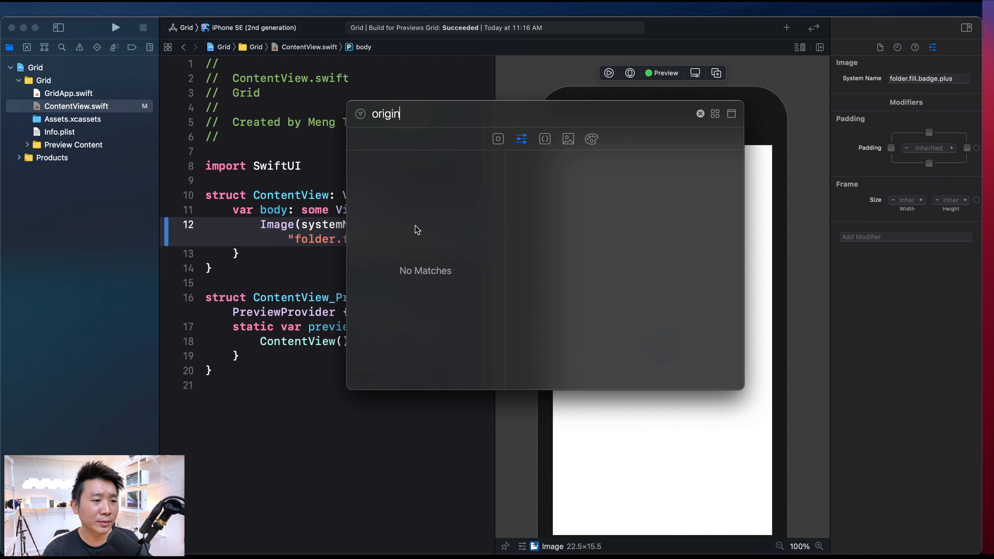
key(super+a)
text(color)
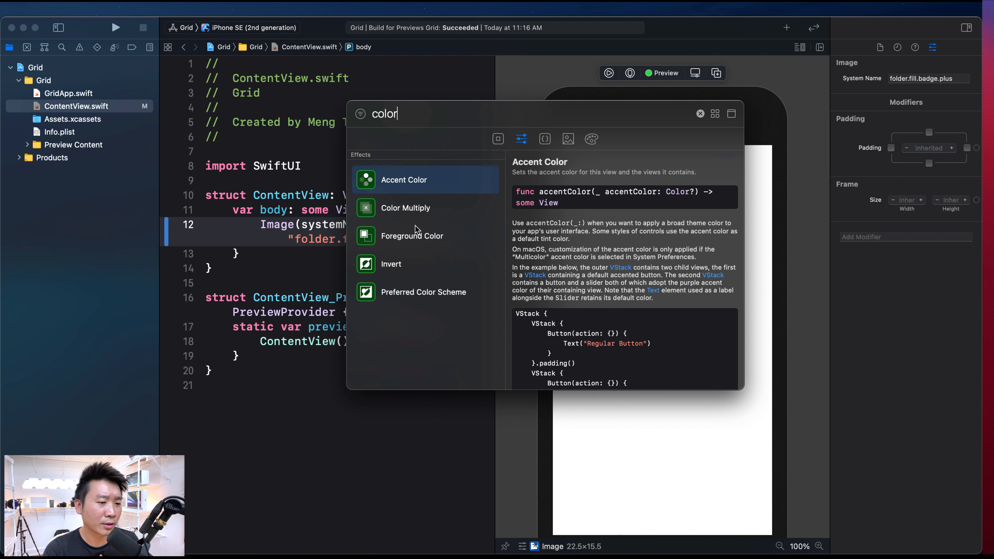
key(BackSpace)
key(BackSpace)
key(BackSpace)
key(BackSpace)
key(BackSpace)
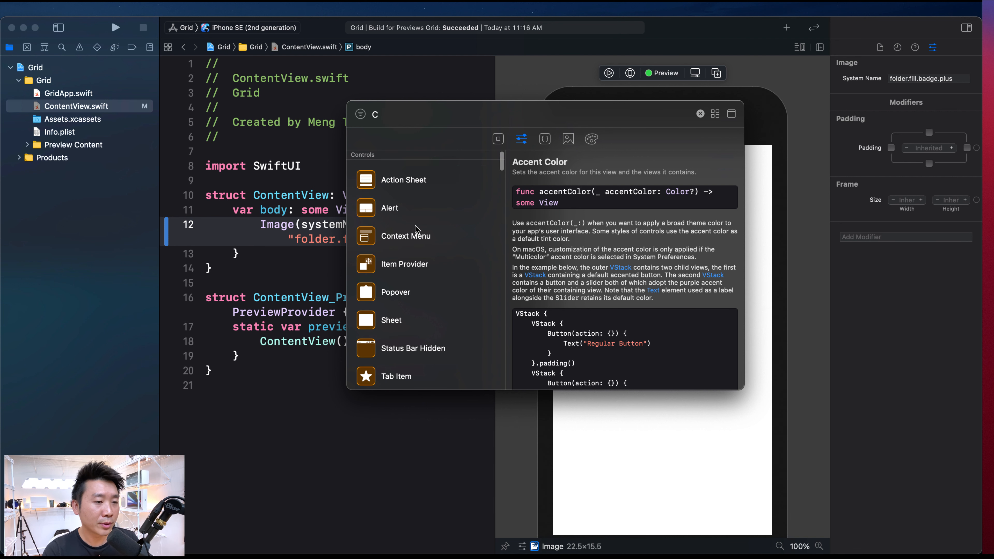
key(Escape)
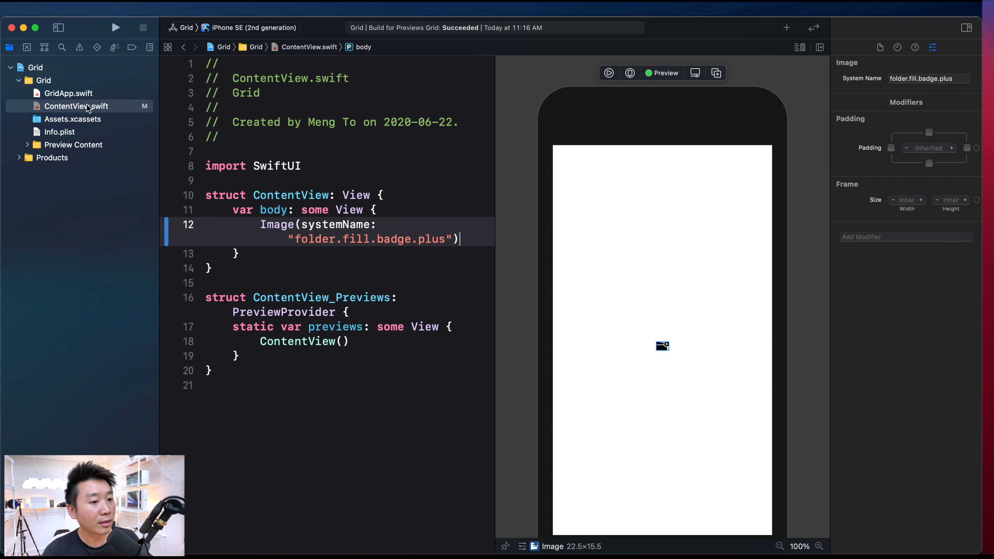
key(Escape)
click(353, 274)
click(98, 93)
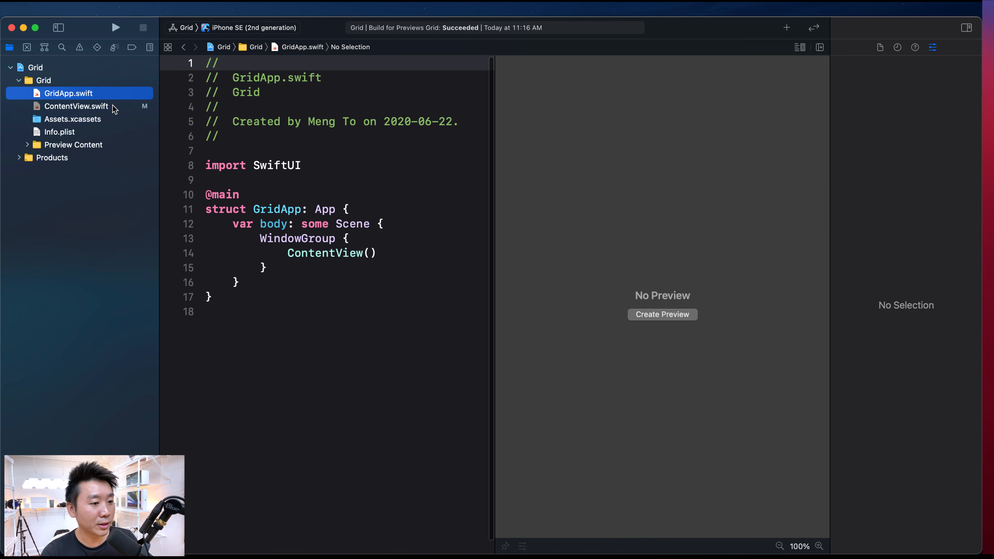
click(113, 108)
click(480, 243)
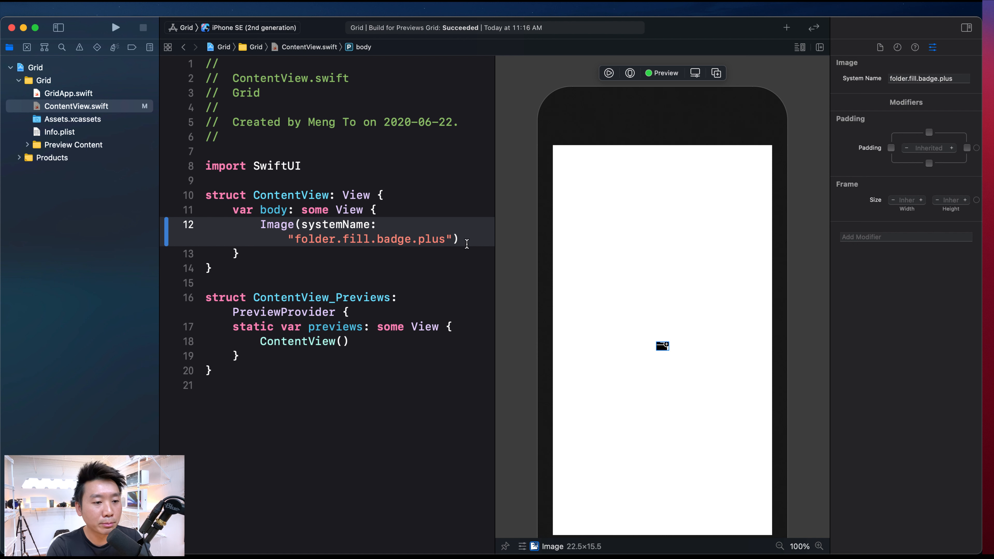
text(.)
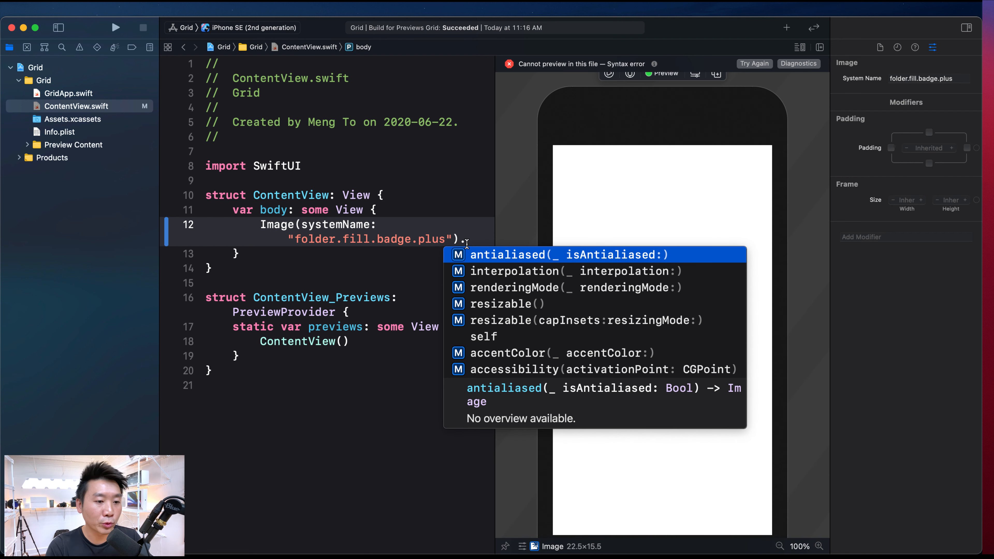
key(BackSpace)
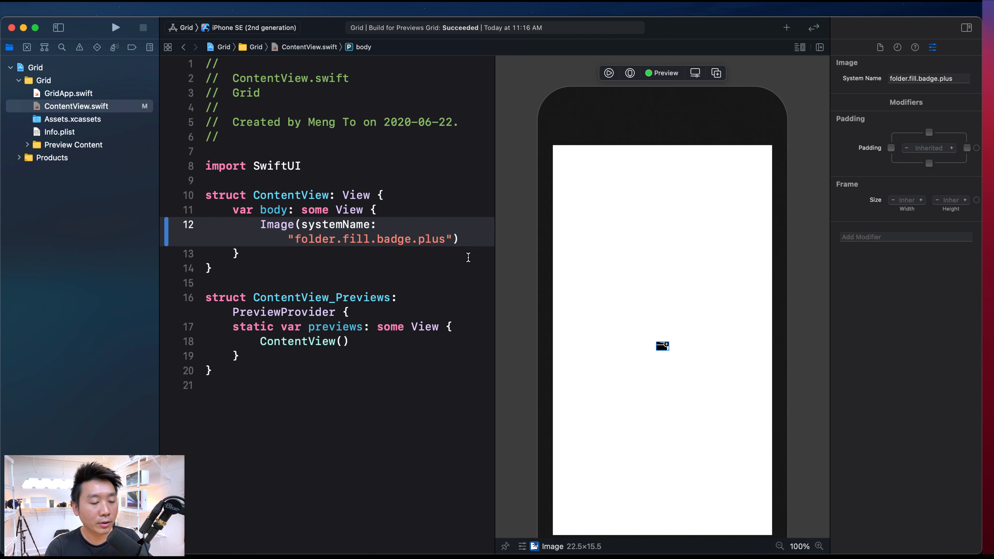
- Switch to SF Symbols and examine the multicolor pencil tip and folder symbols with badges
key(super+Tab)
click(500, 263)
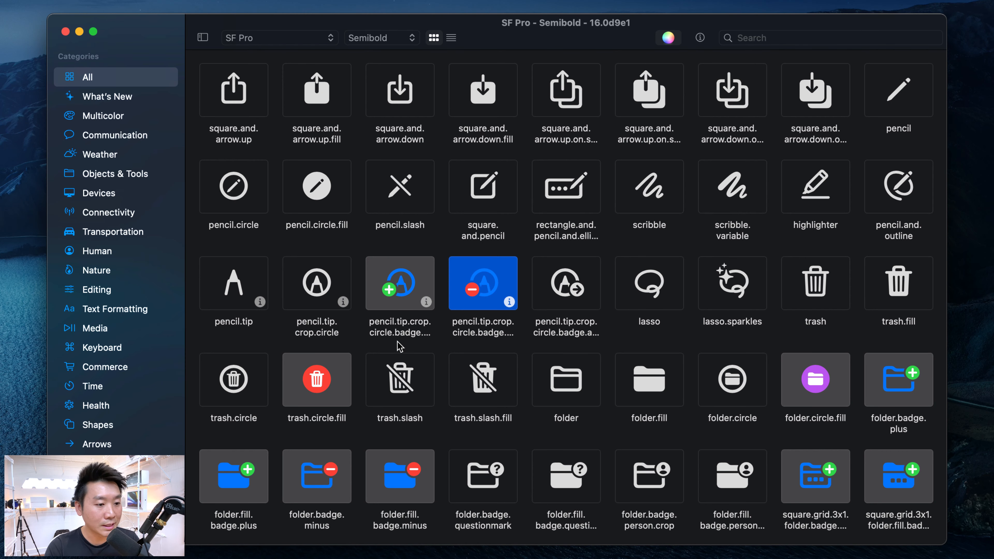
click(414, 295)
click(305, 404)
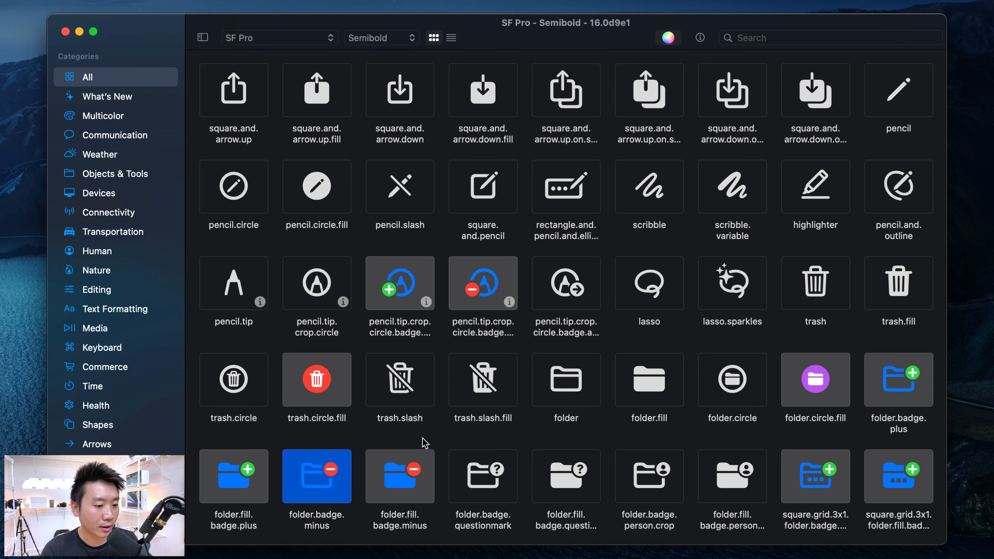
click(395, 497)
scroll(395, 497, down, 2)
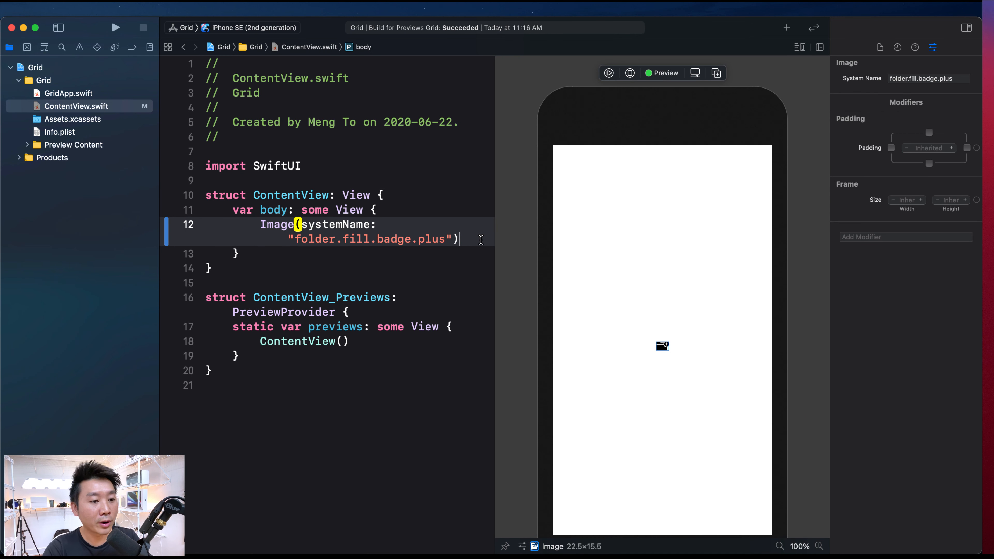
- In Xcode, add the modifier .renderingMode(.original) to the folder.fill.badge.plus Image and select ContentView in the preview
text(.fill.badge.plus").)
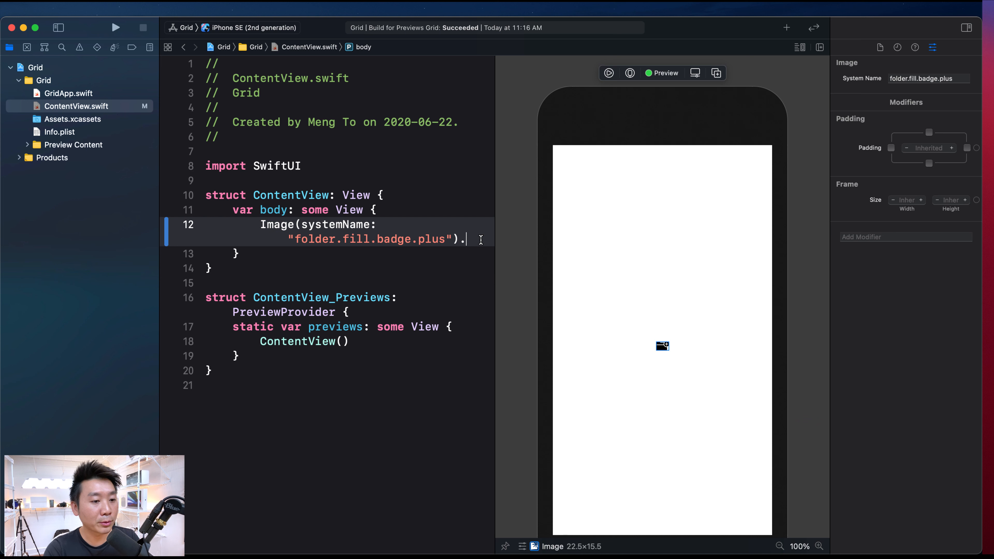
text(rend)
key(Return)
text(.)
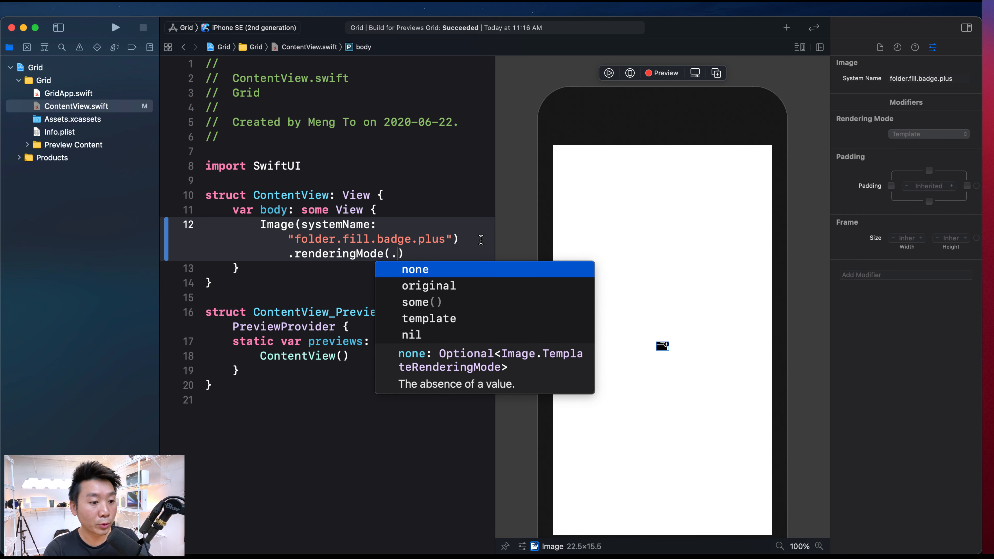
text(or)
key(Return)
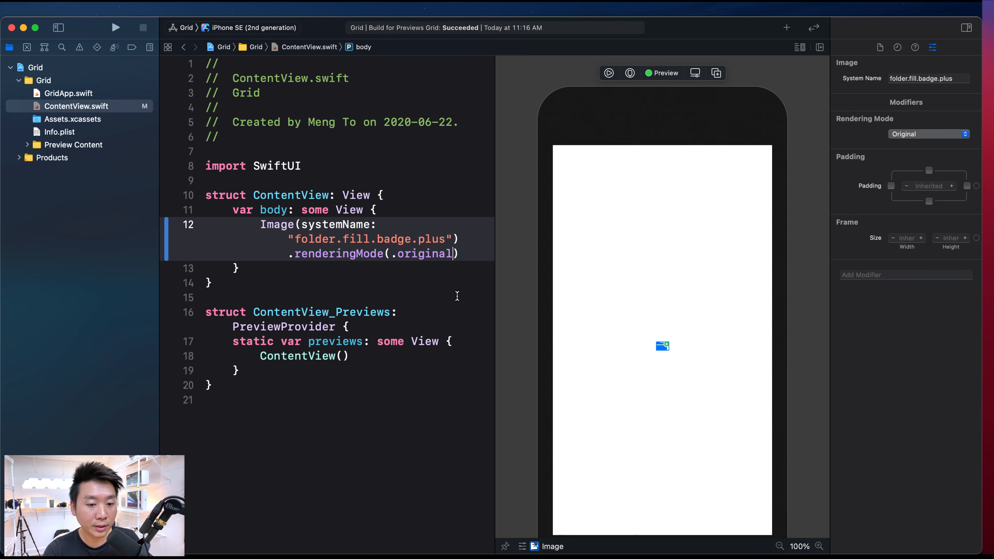
click(596, 401)
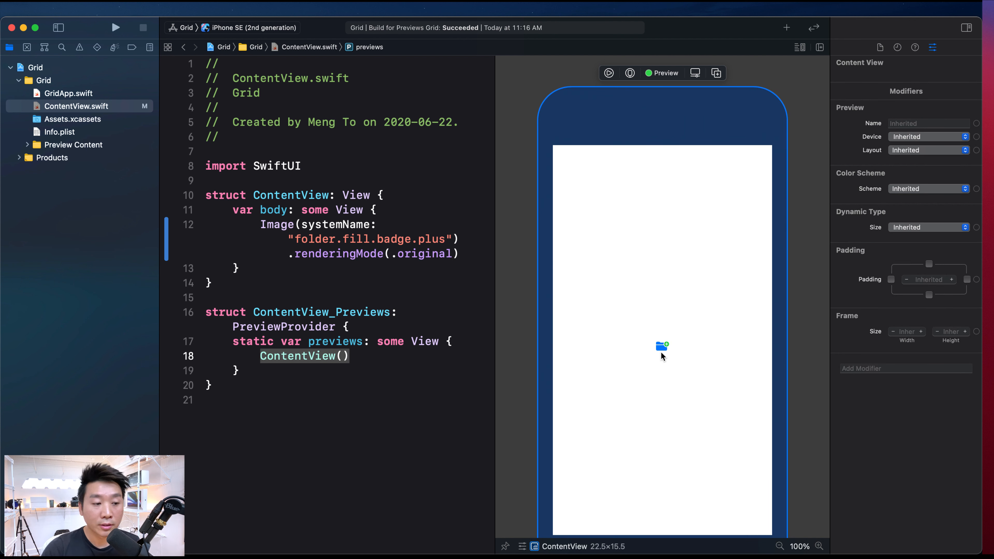
- Check the folder icon in the preview and select the Image code with its renderingMode modifier in ContentView's body
click(662, 347)
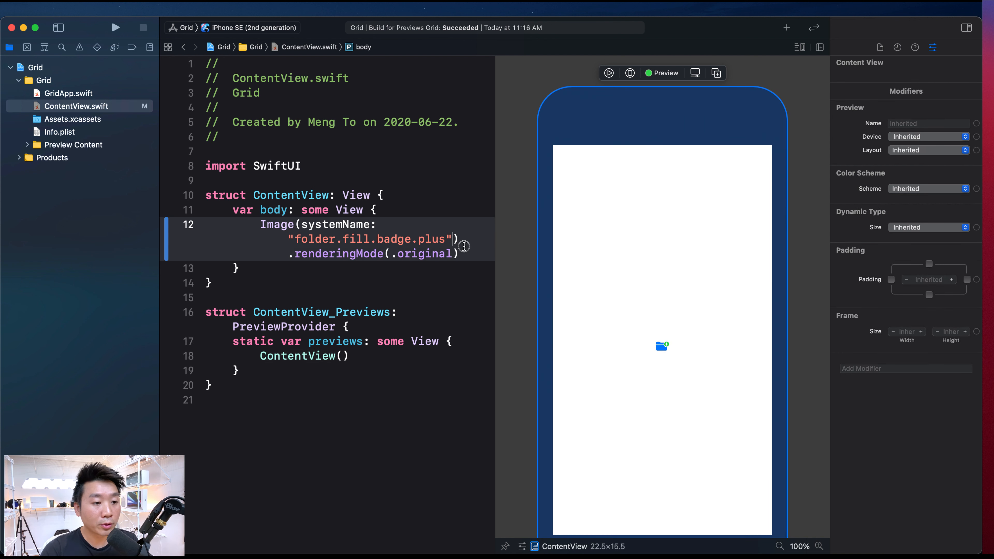
click(657, 354)
click(457, 269)
click(465, 258)
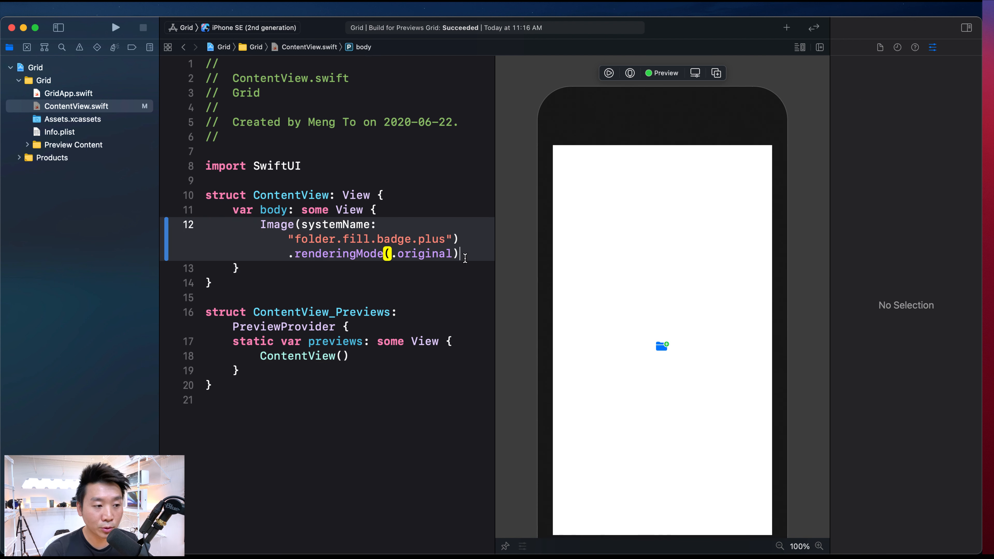
drag(463, 258, 262, 223)
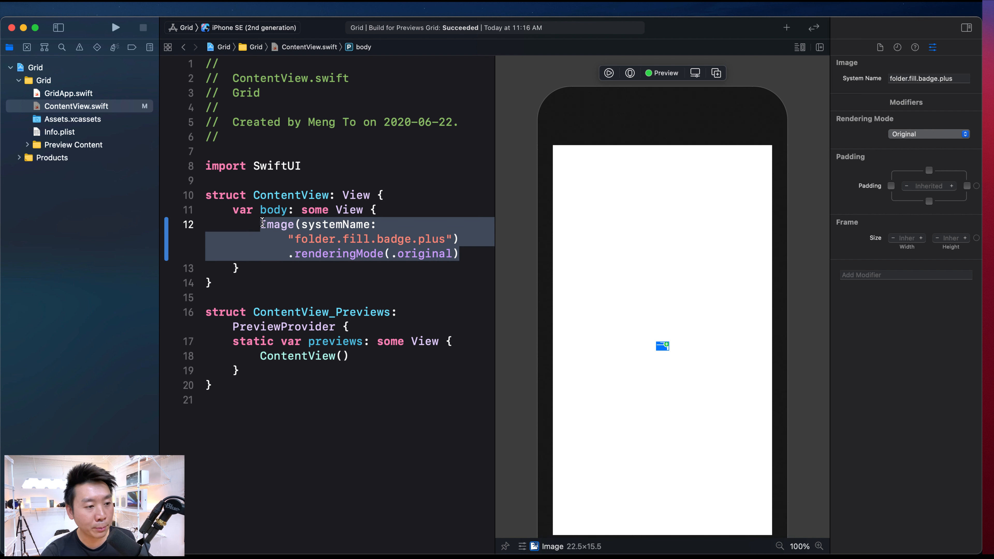
click(472, 253)
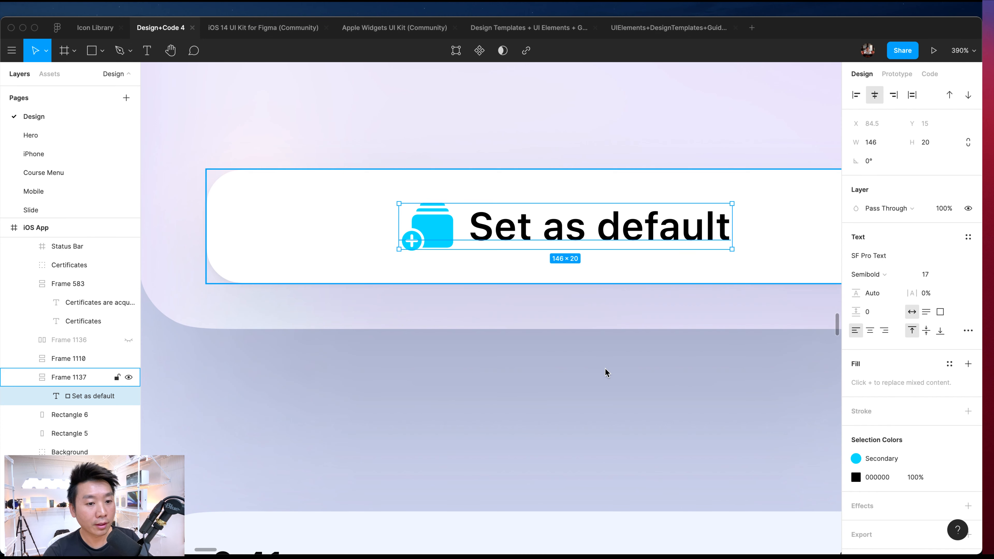
- Switch to Figma and look over the iOS App and Mac App designs in the Design+Code 4 file
click(606, 369)
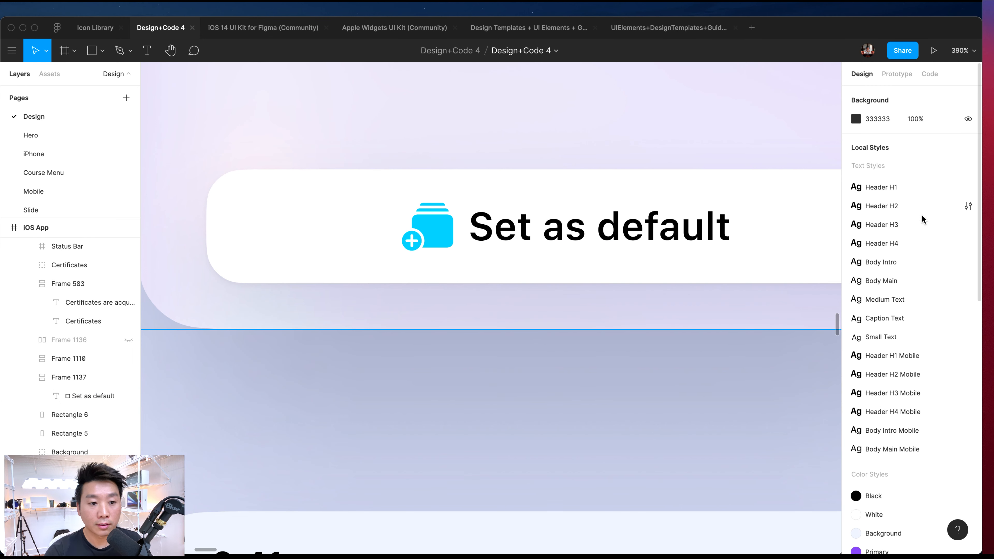
key(minus)
key(minus)
key(minus)
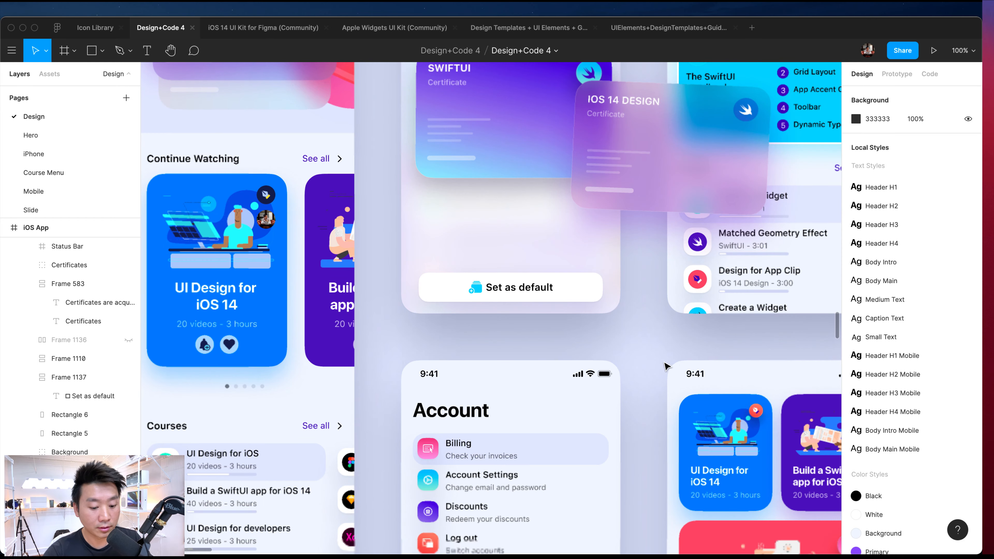
scroll(673, 362, up, 15)
scroll(673, 362, right, 7)
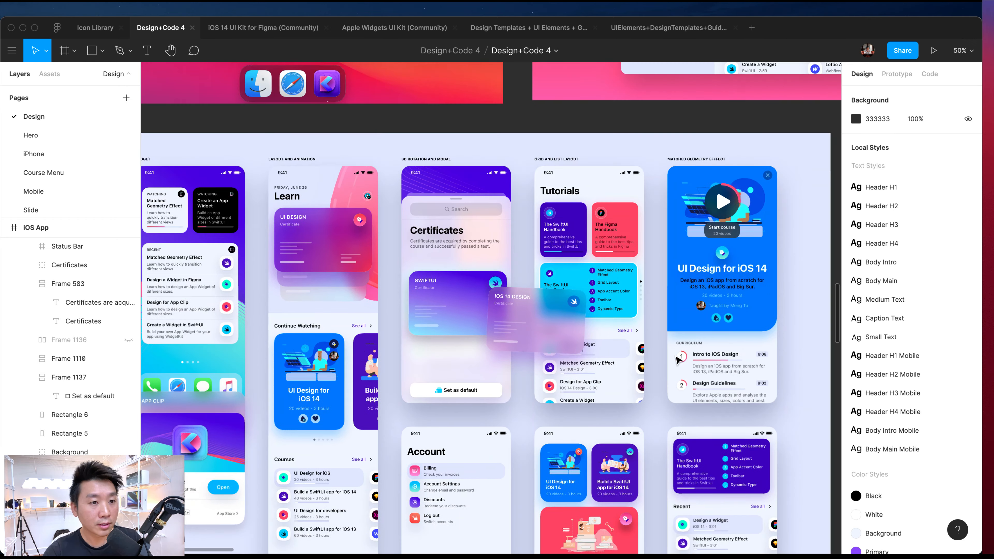
scroll(675, 360, up, 5)
scroll(675, 359, left, 15)
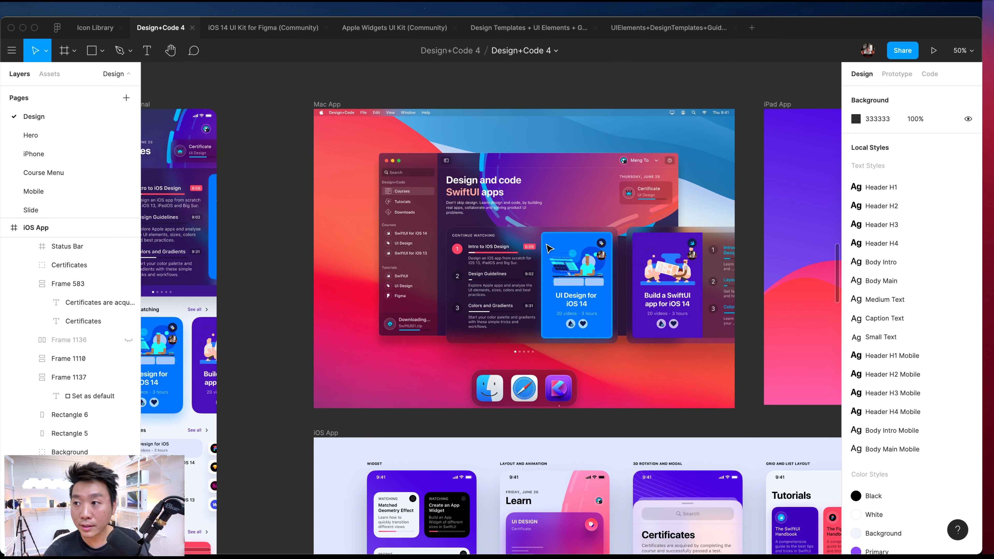
key(shift+0)
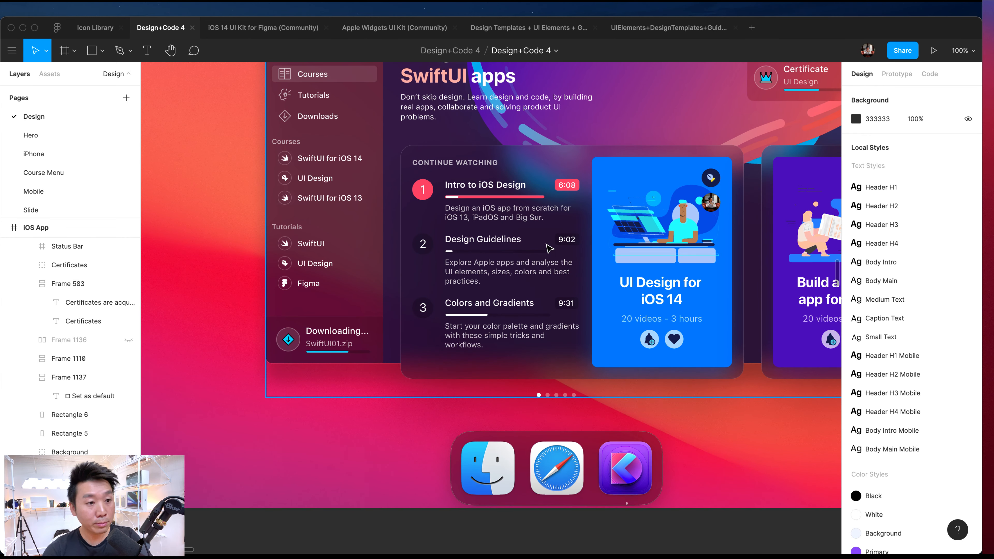
scroll(542, 251, down, 5)
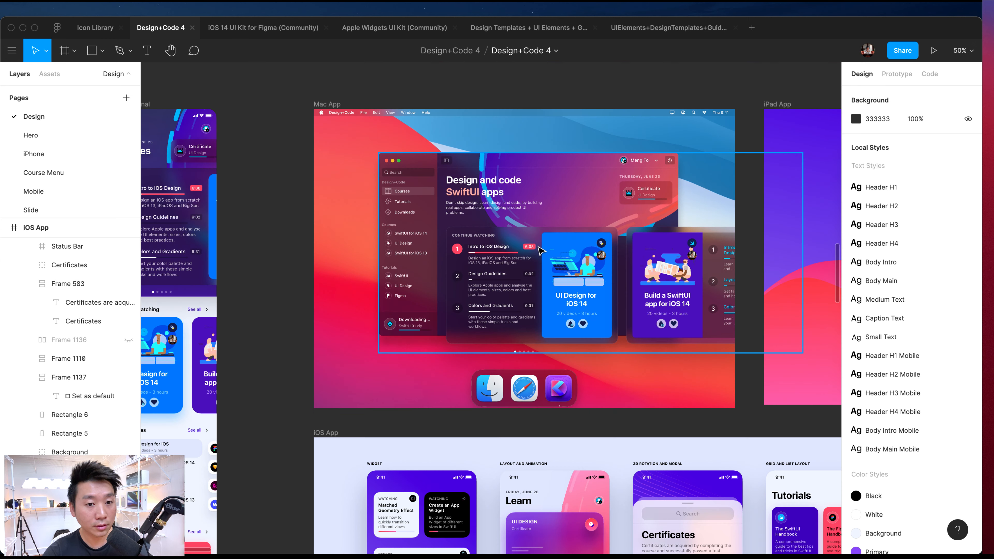
scroll(449, 323, down, 2)
- Select the App group in the Mac App frame, clear the selection and view the Mac design beside the iPad App
click(449, 324)
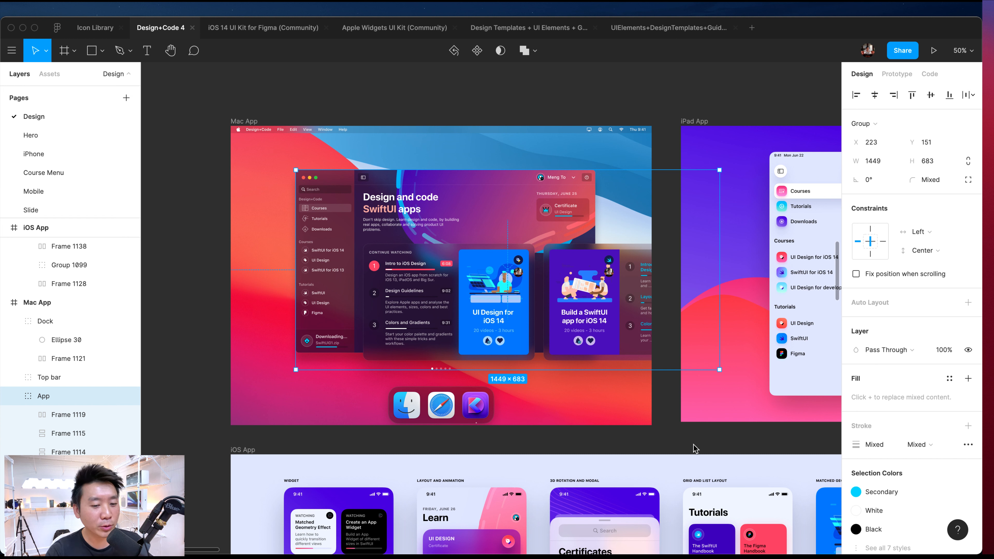
click(660, 449)
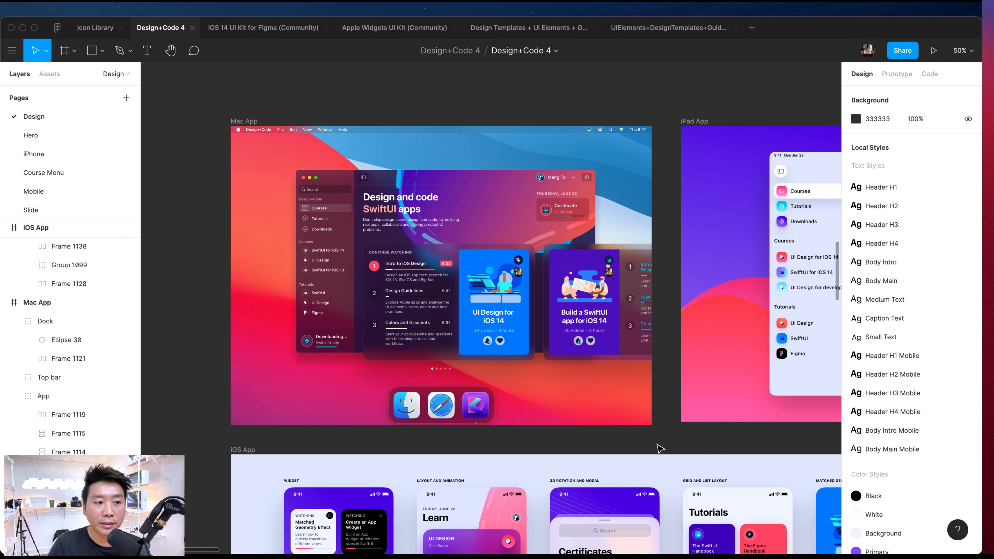
scroll(681, 377, right, 3)
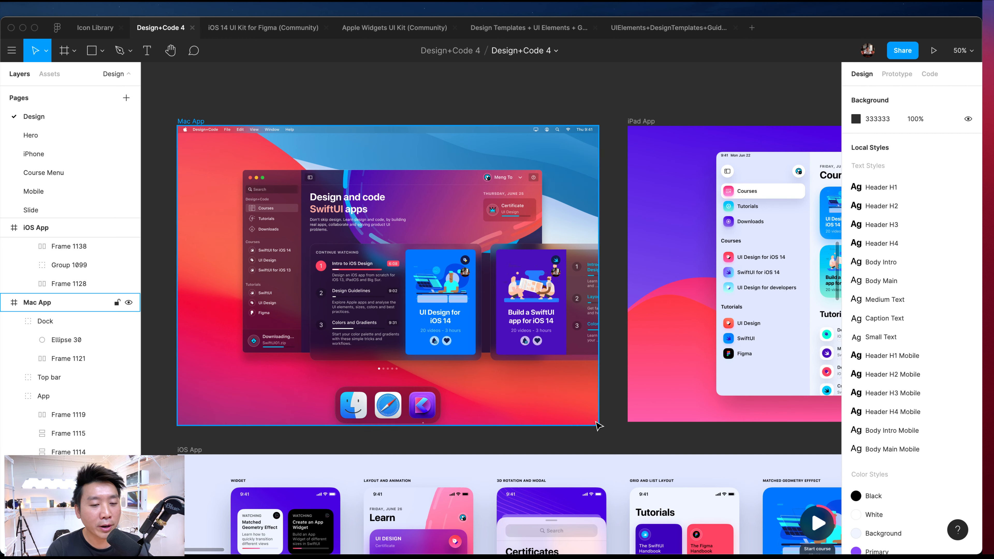
scroll(591, 429, right, 2)
scroll(587, 431, down, 2)
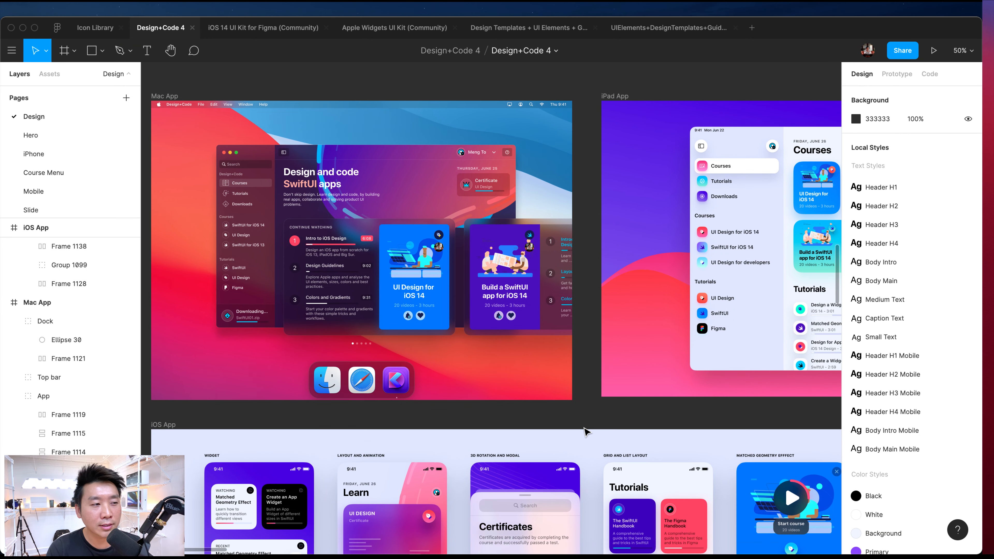
scroll(586, 431, down, 1)
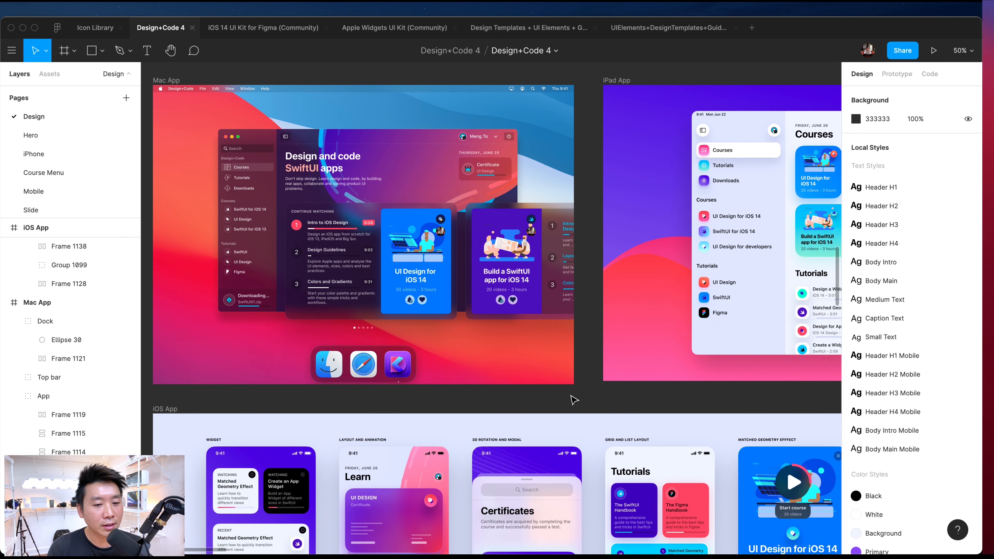
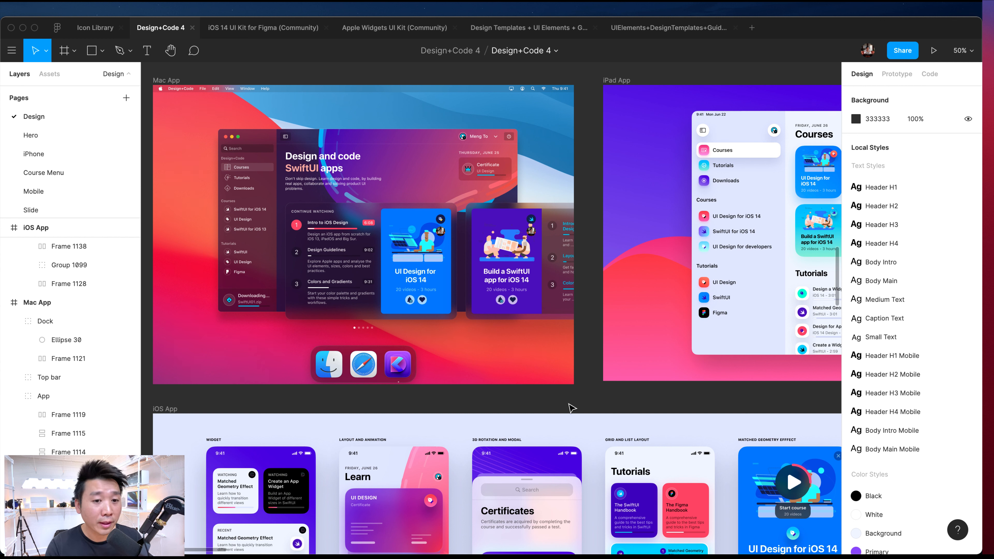
- Select the Courses list frame in the iPad App's sidebar, zoom to it and expand its layers
super+click(743, 238)
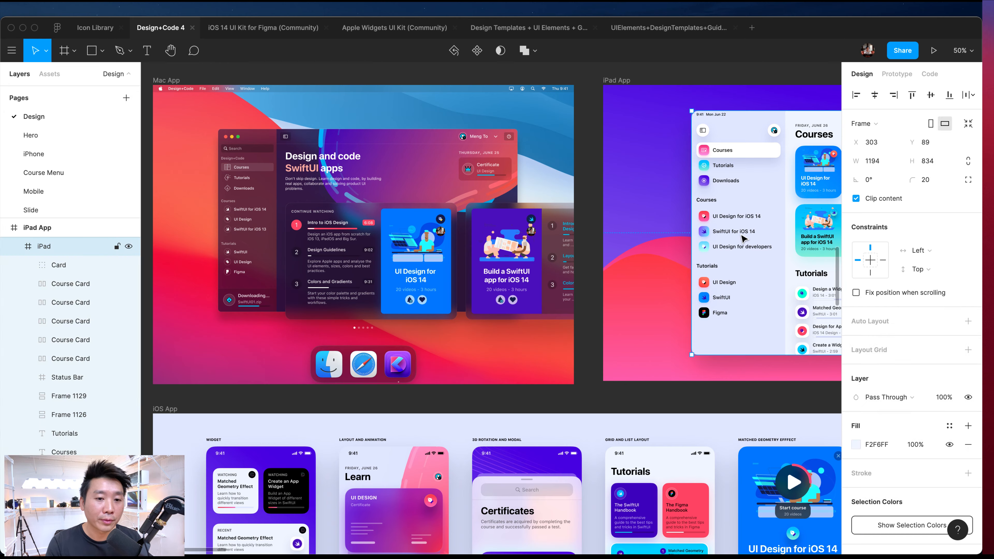
scroll(741, 239, left, 6)
scroll(741, 240, right, 3)
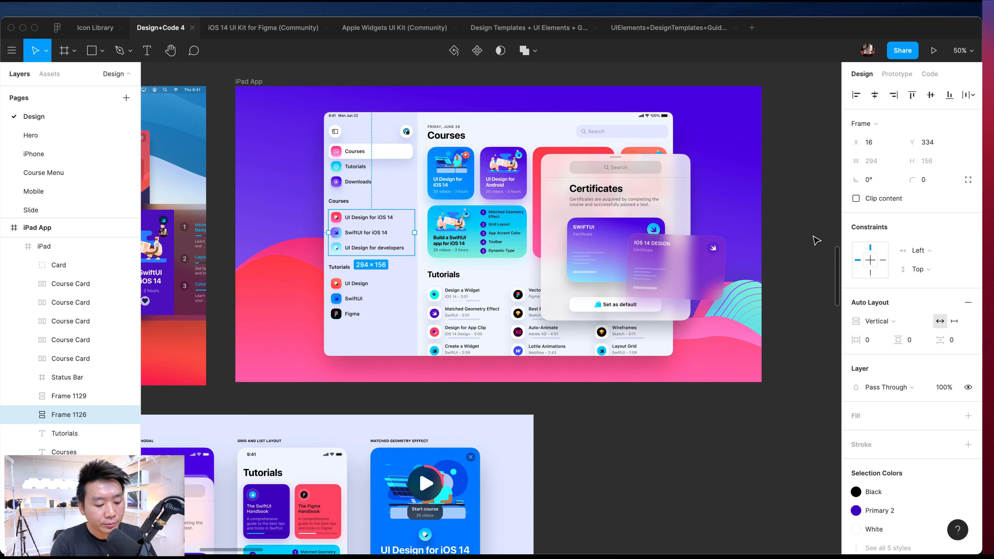
key(shift+2)
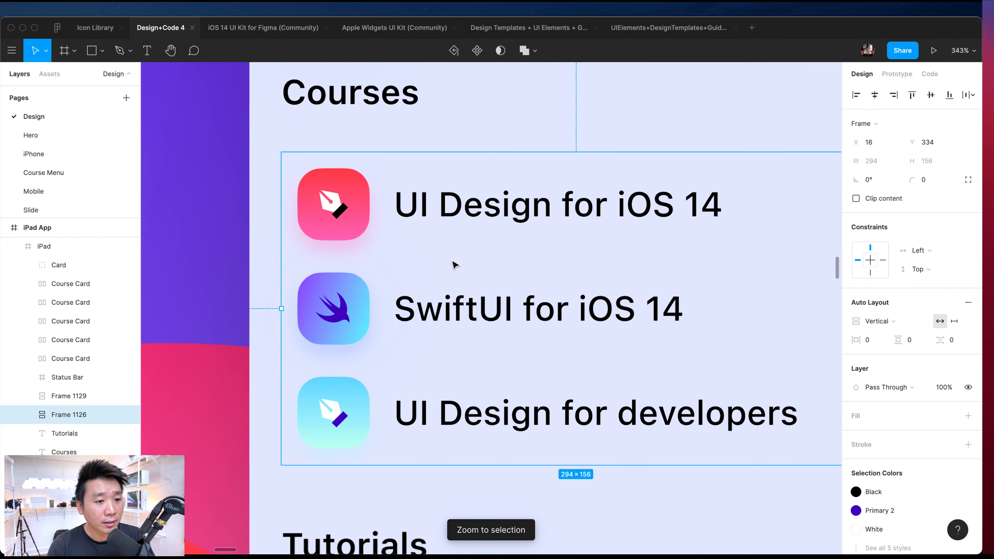
scroll(452, 261, right, 2)
scroll(493, 228, left, 3)
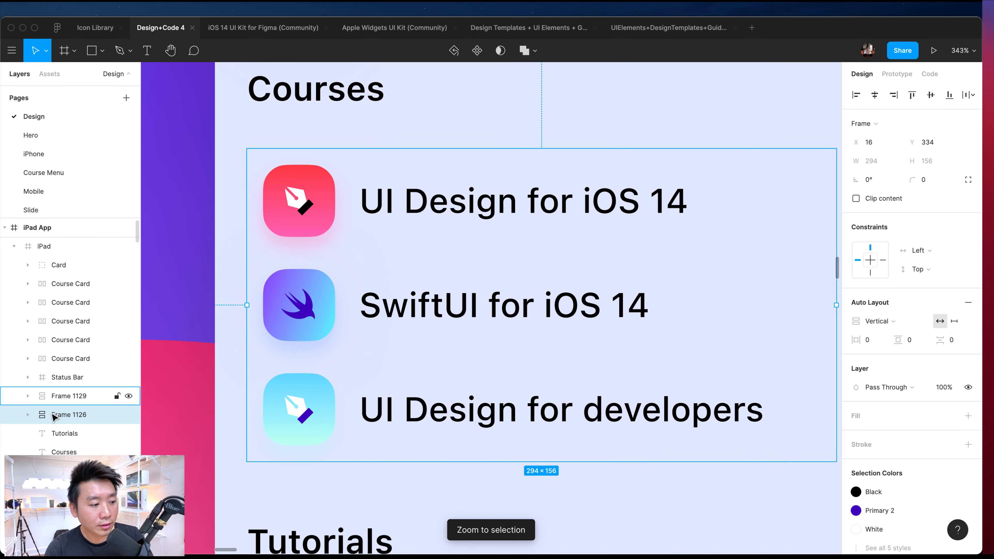
click(27, 414)
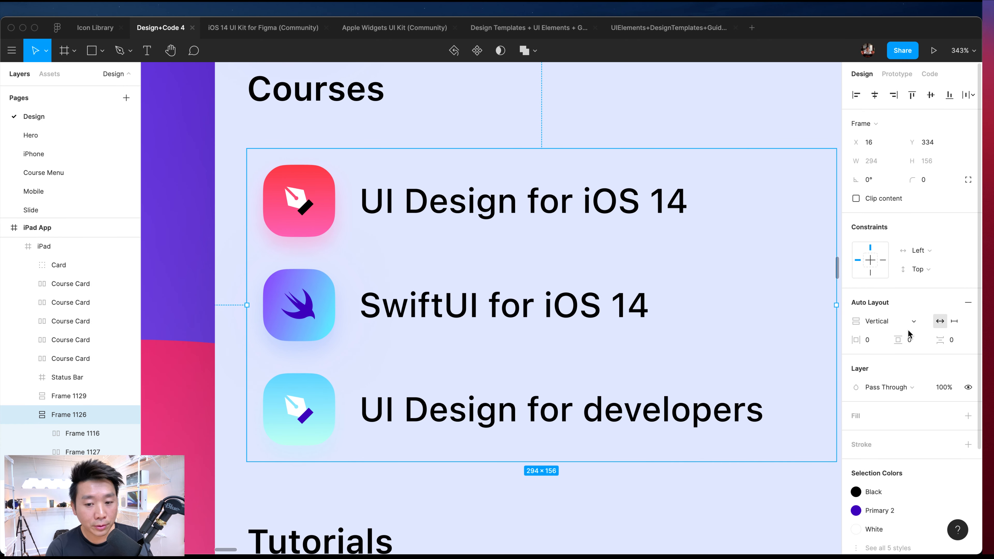
- Inspect the auto layout of the "UI Design for iOS 14" row, including its title text, text frame and icon group
double_click(445, 215)
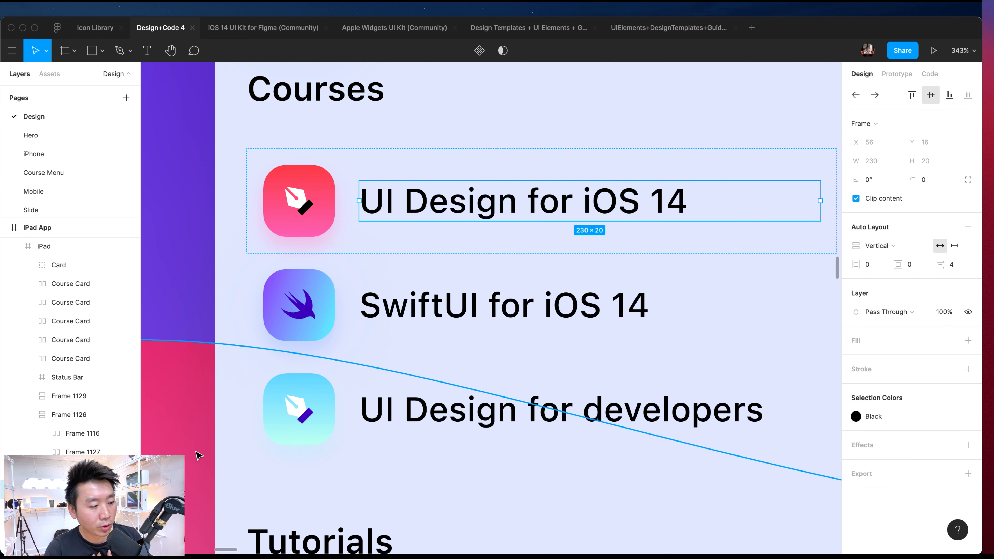
key(Escape)
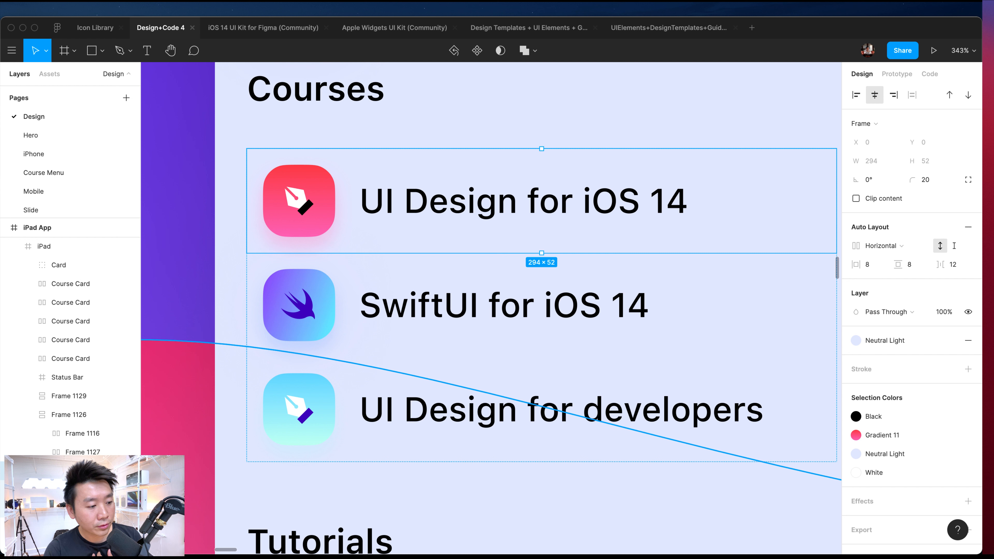
click(438, 208)
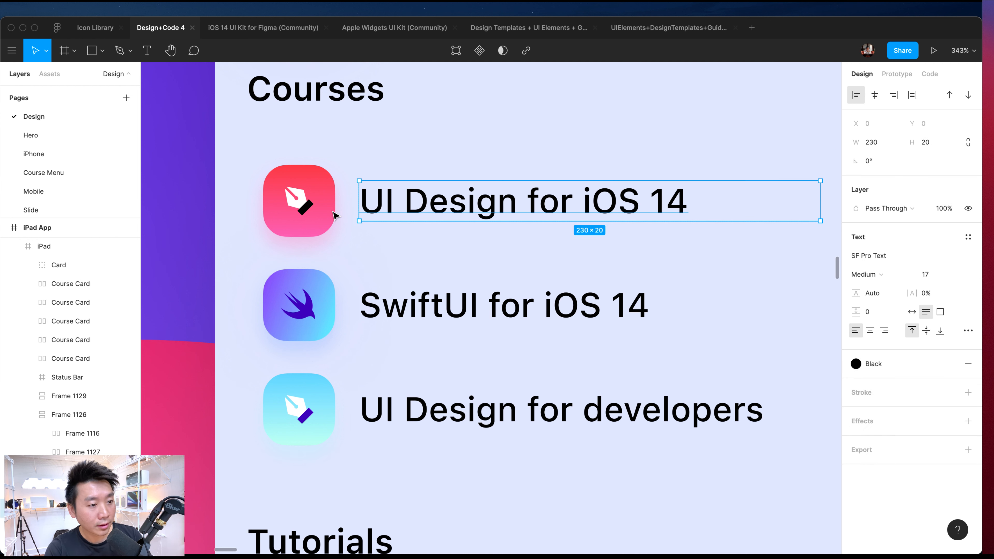
click(308, 222)
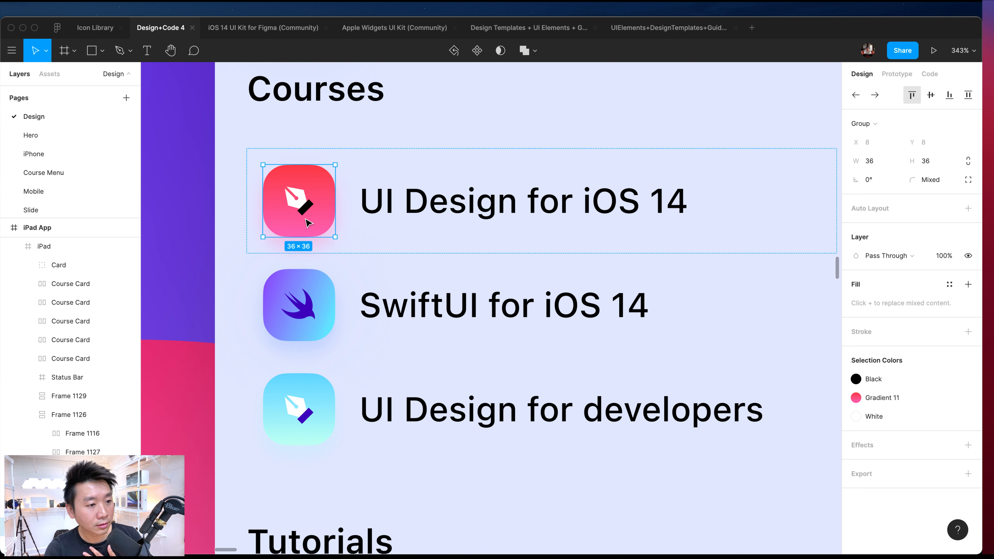
key(Escape)
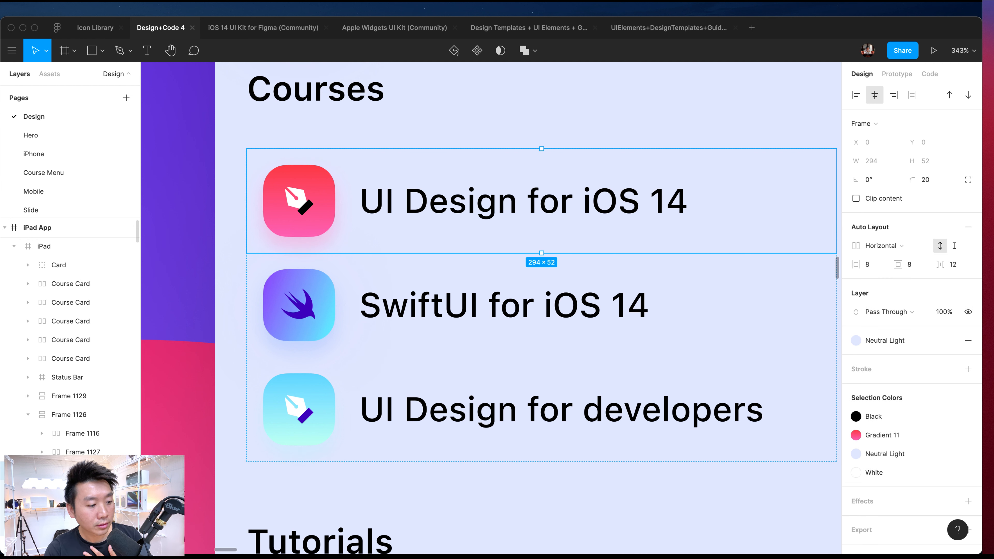
click(469, 203)
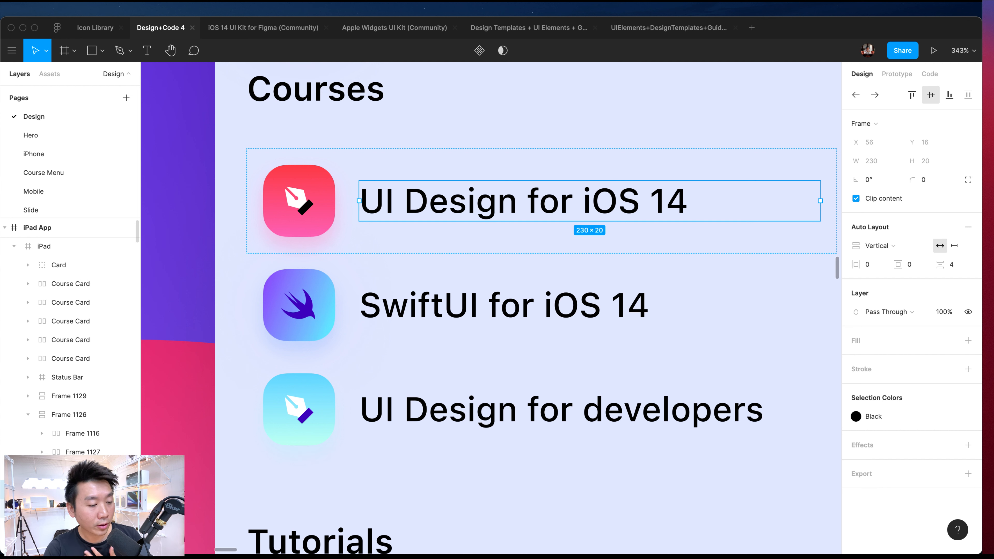
key(Escape)
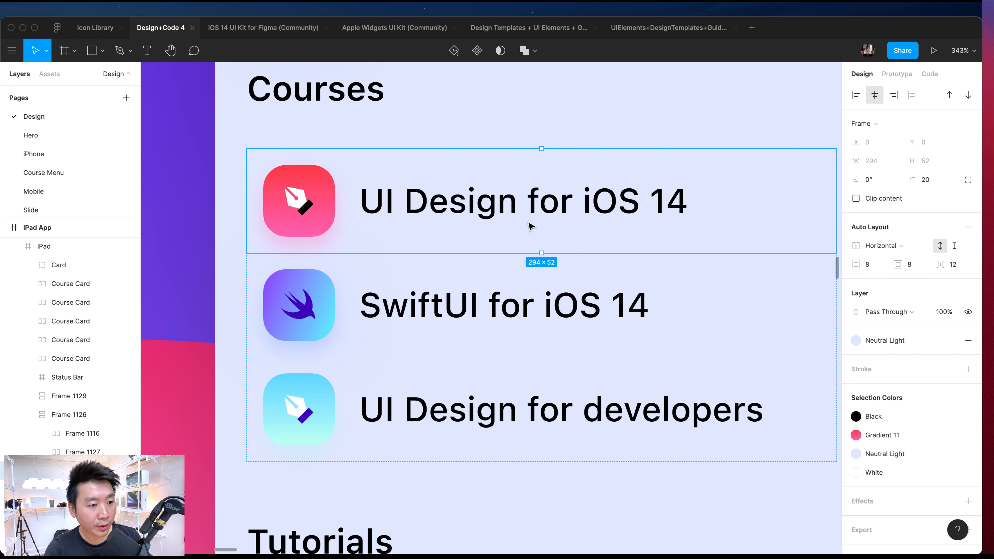
- Compare the auto layout settings of the Courses list's Frame 1126 with those of its rows Frame 1116 and Frame 1127
click(73, 416)
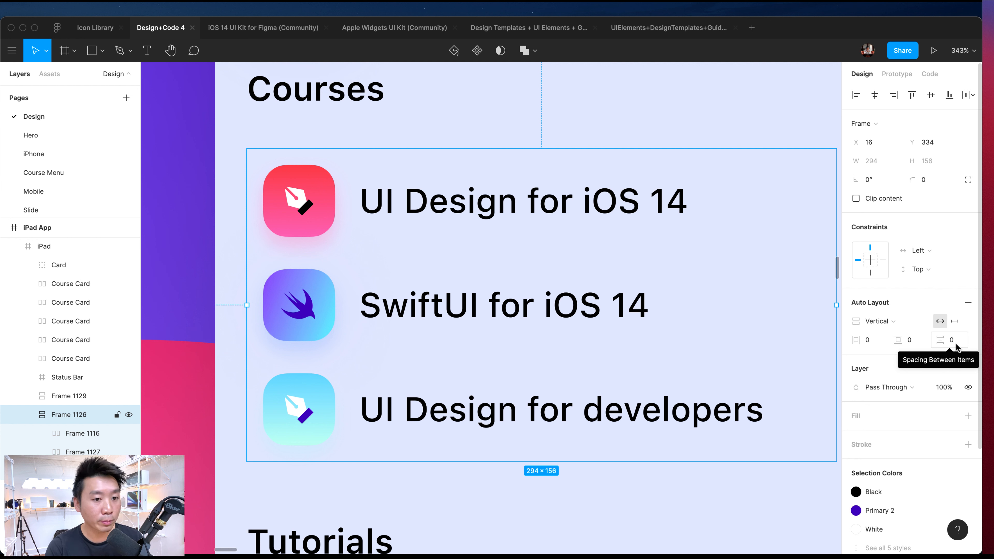
click(73, 435)
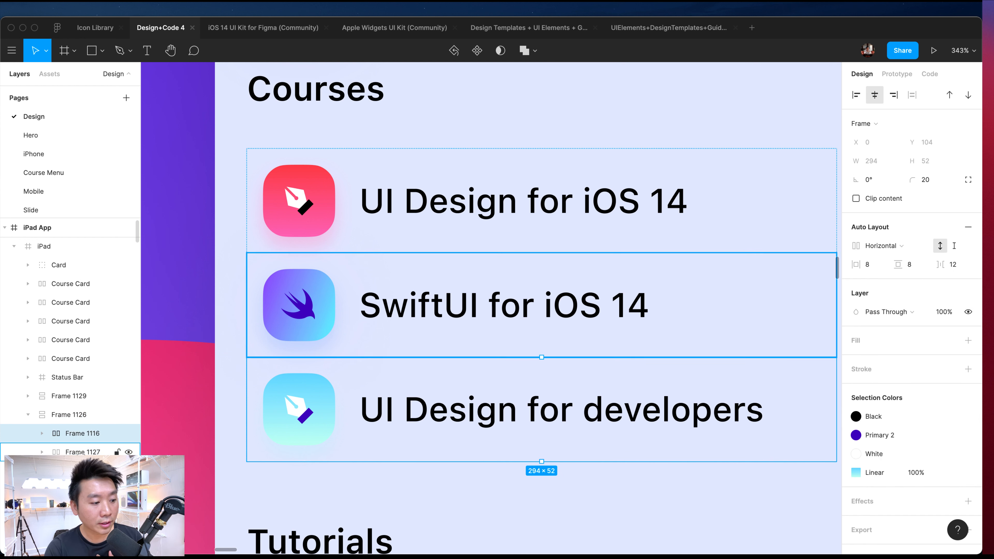
click(89, 451)
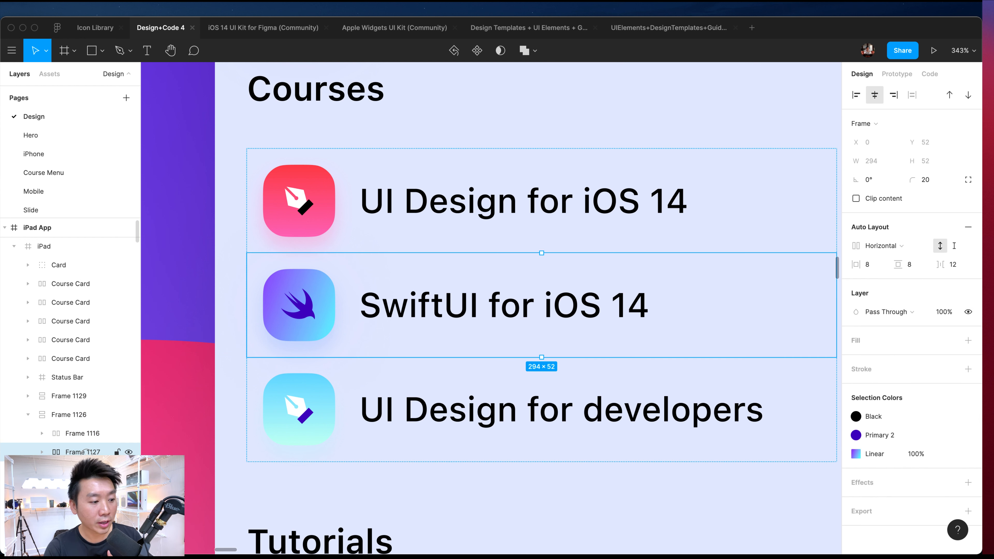
click(90, 432)
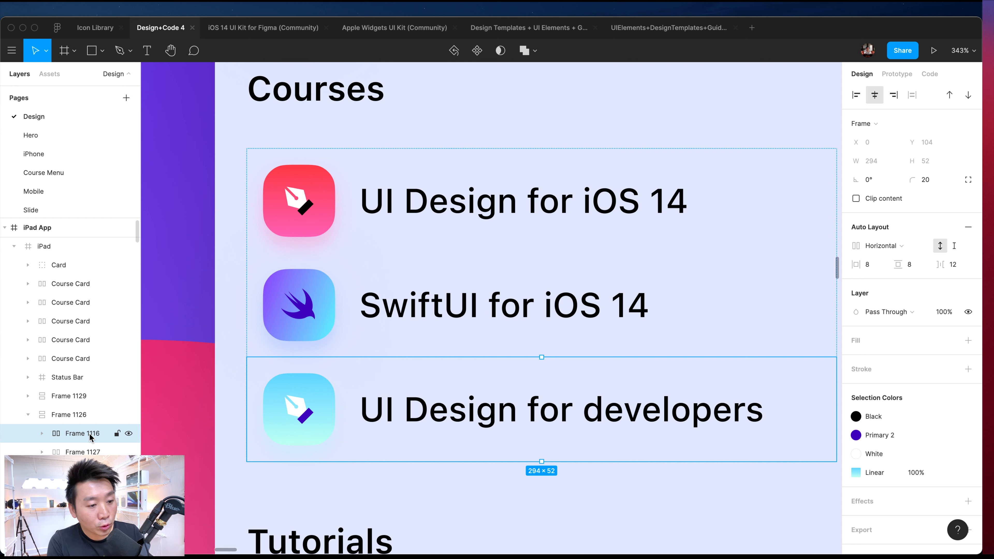
- Select the background rectangle of the "UI Design for iOS 14" icon in the iPad sidebar to inspect its properties
key(minus)
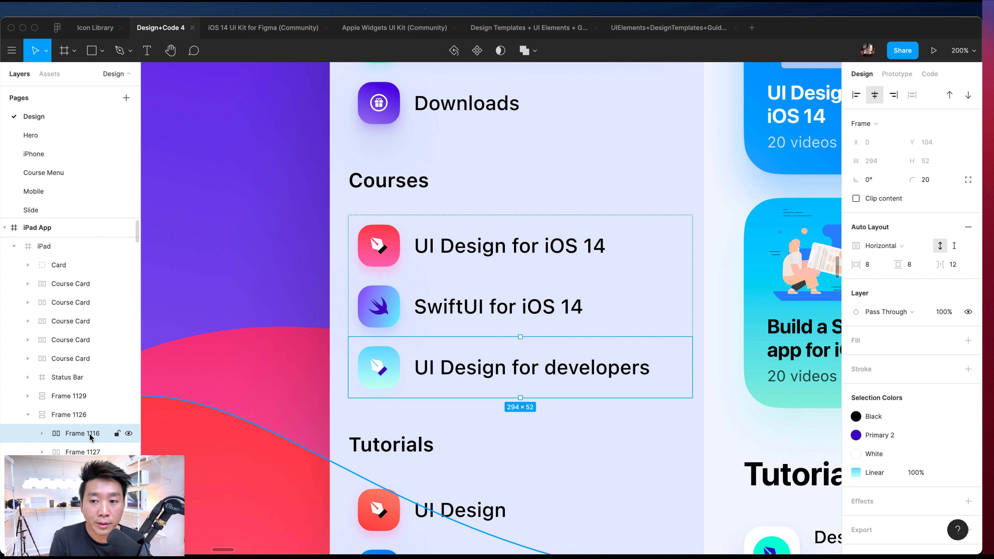
scroll(371, 255, right, 2)
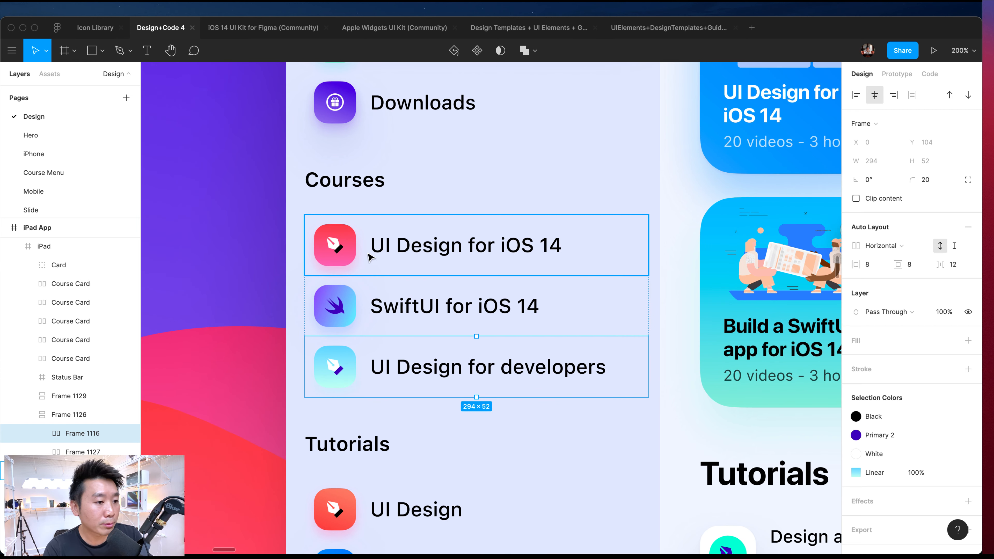
super+click(333, 250)
scroll(442, 268, right, 3)
scroll(442, 267, right, 2)
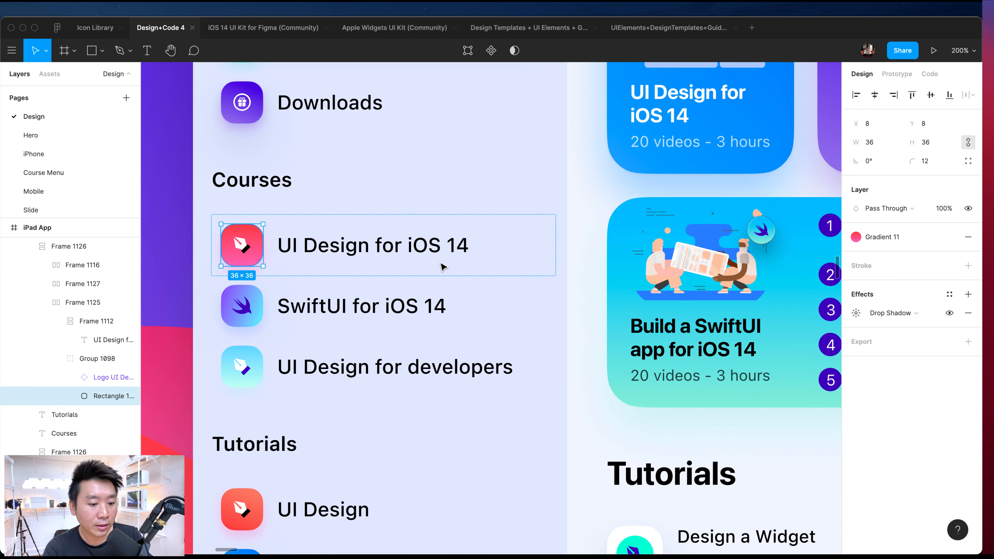
- Review the iPad App design as a whole and clear the icon background selection
scroll(443, 267, left, 1)
key(shift+0)
scroll(469, 255, right, 5)
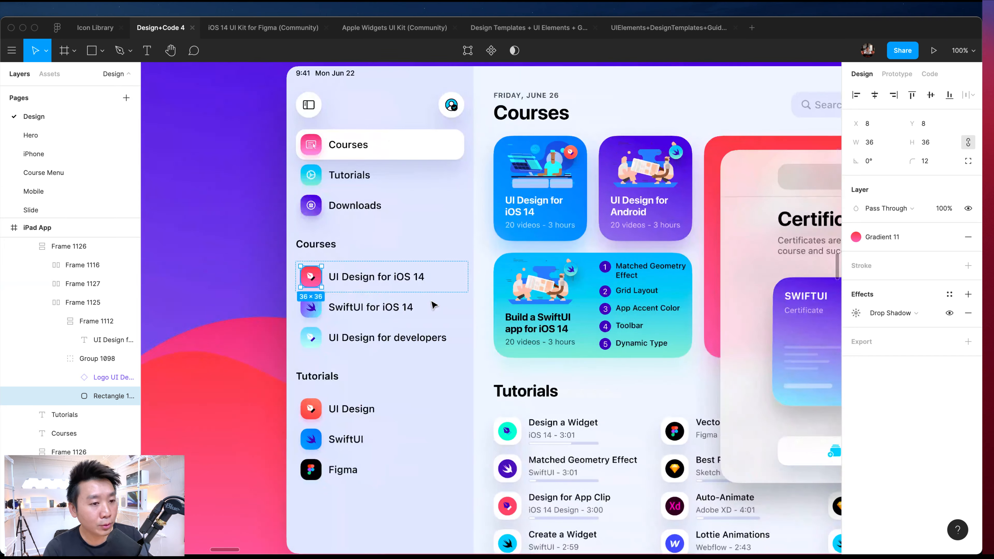
scroll(468, 255, up, 1)
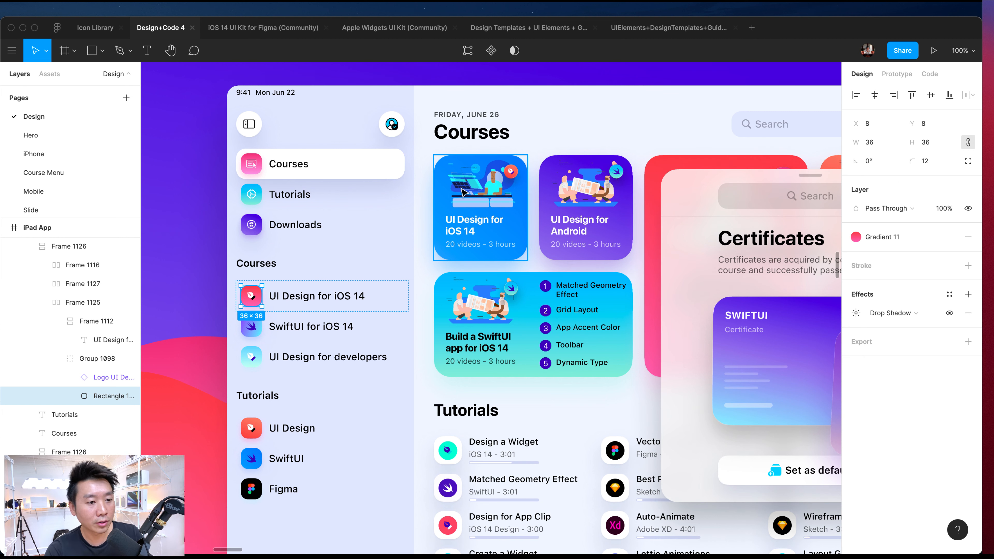
scroll(479, 199, right, 2)
key(minus)
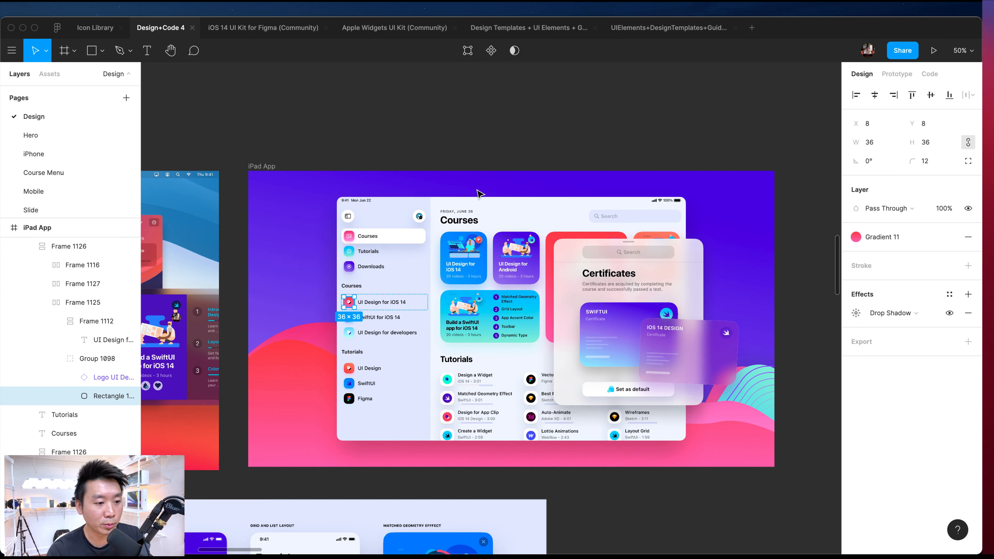
click(433, 169)
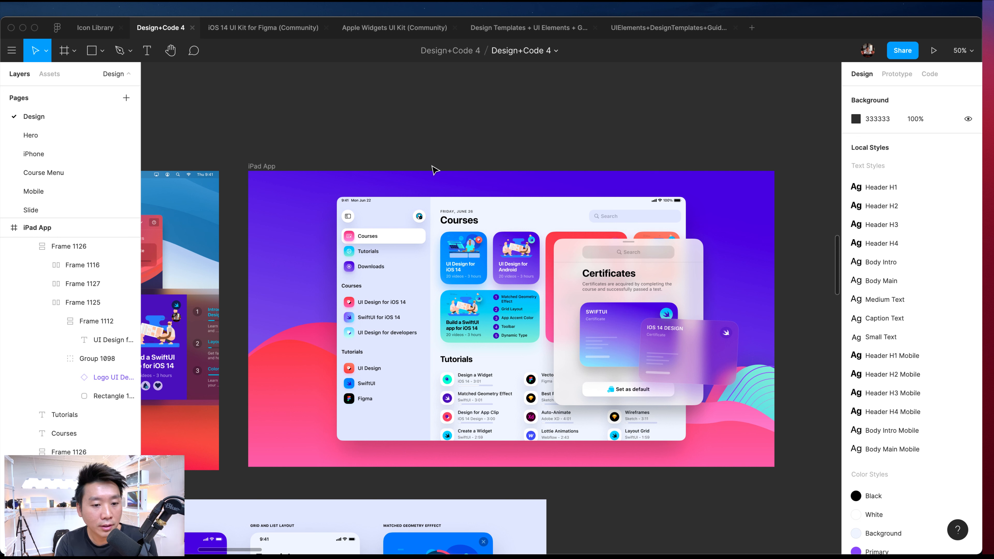
- Select the Certificates group in the iPad App to inspect it up close and deselect it
click(616, 269)
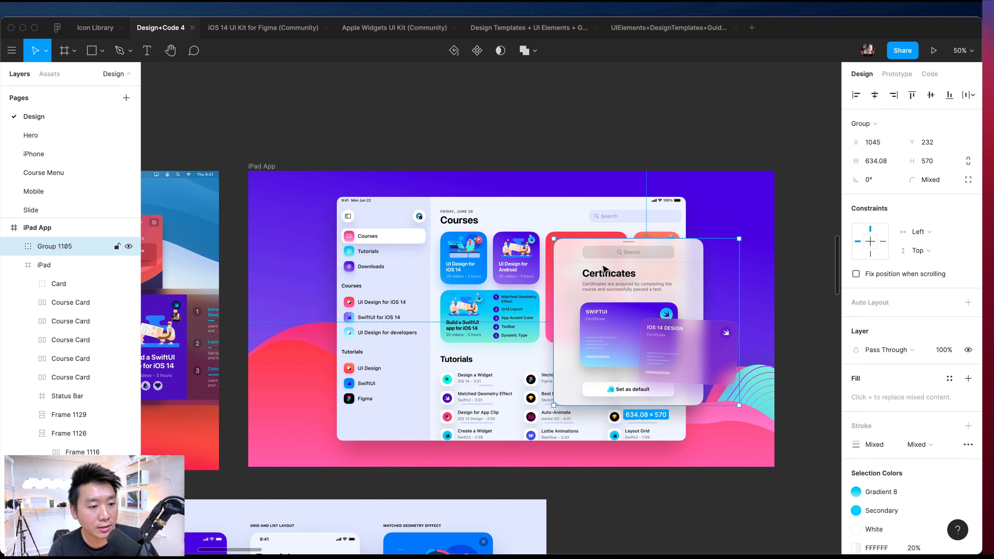
scroll(605, 269, right, 2)
key(shift+2)
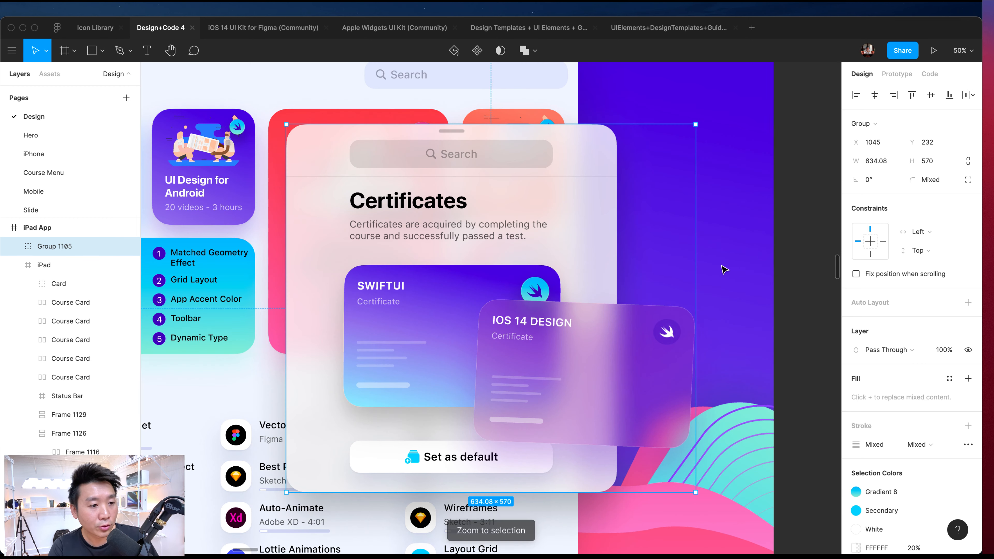
scroll(739, 269, down, 5)
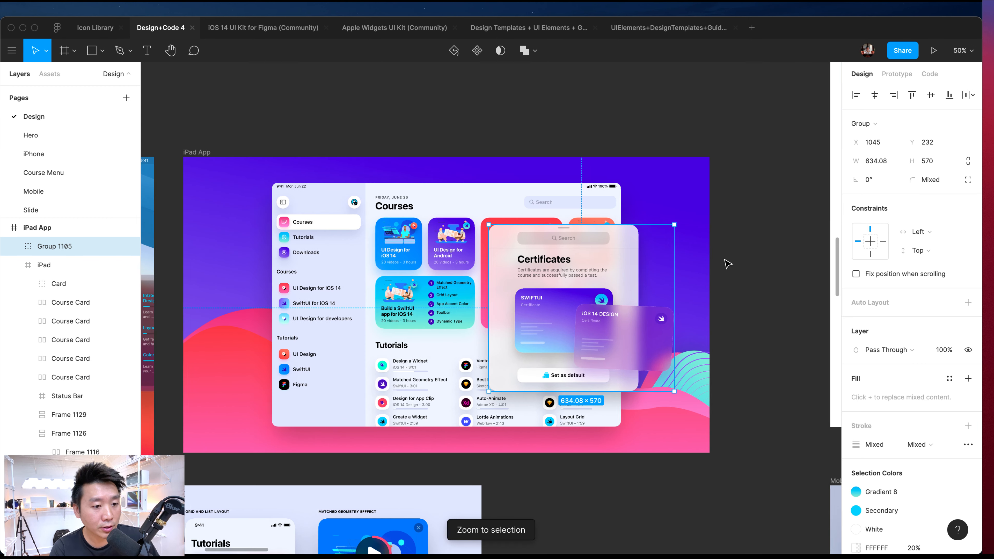
scroll(725, 262, left, 2)
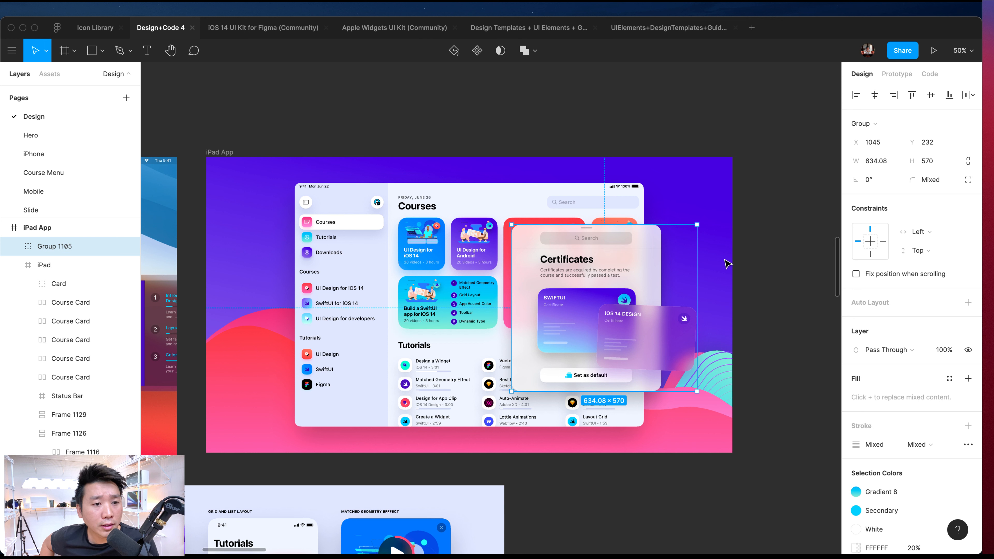
click(763, 268)
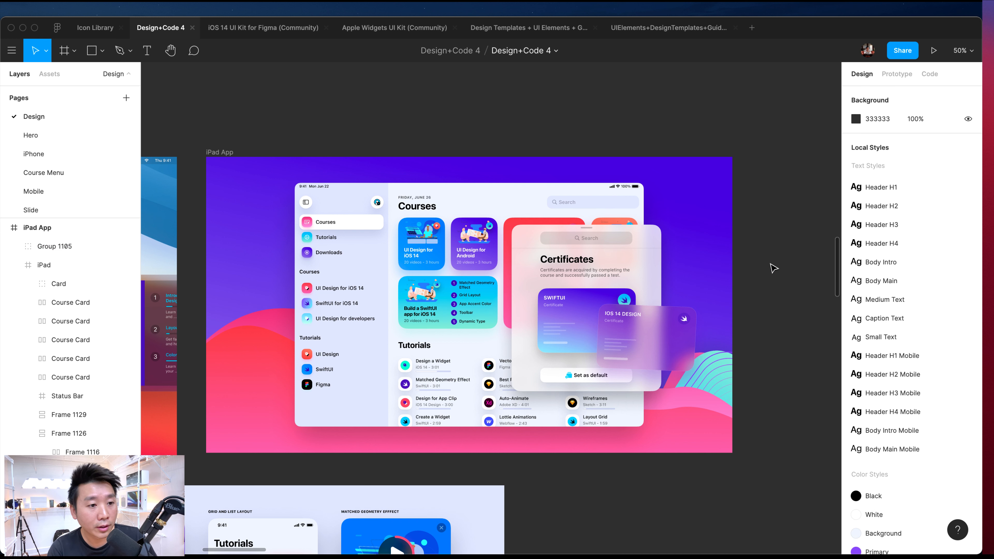
- Start a new comment on the iPad App frame near the Courses heading and discard it
key(c)
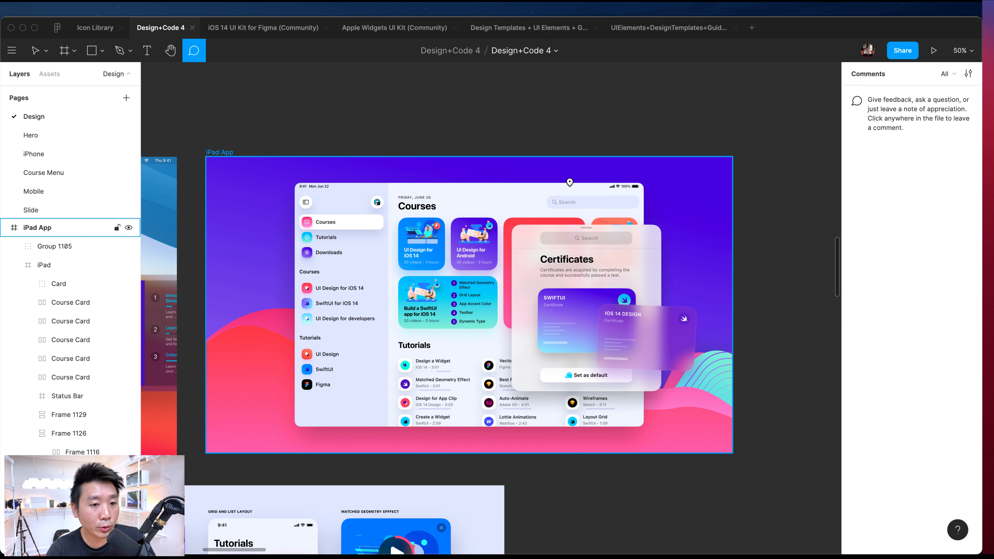
click(471, 201)
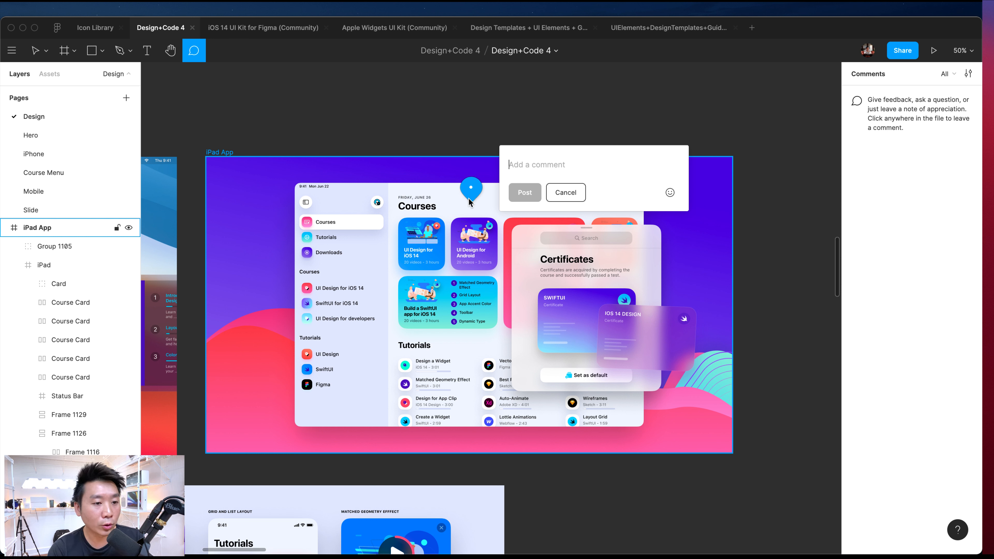
click(580, 198)
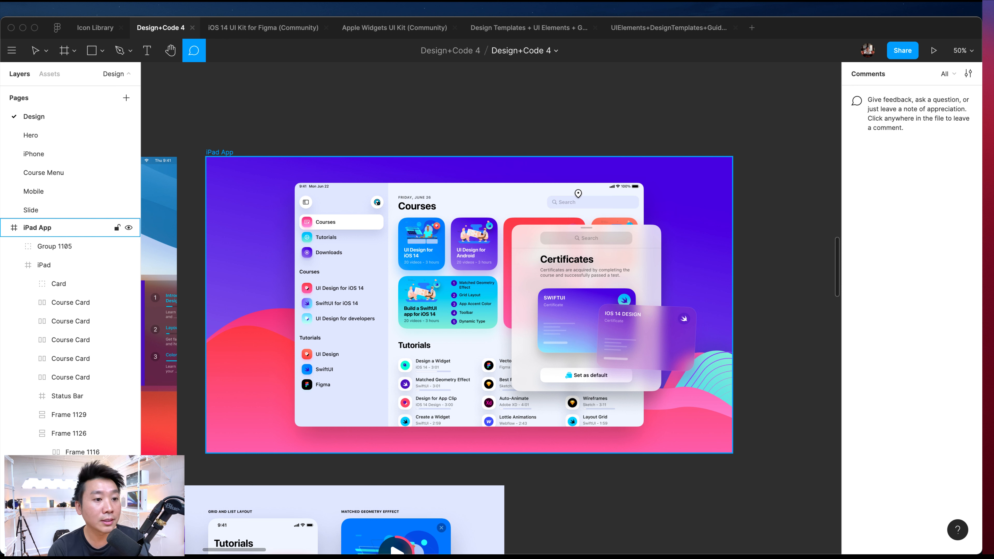
key(Escape)
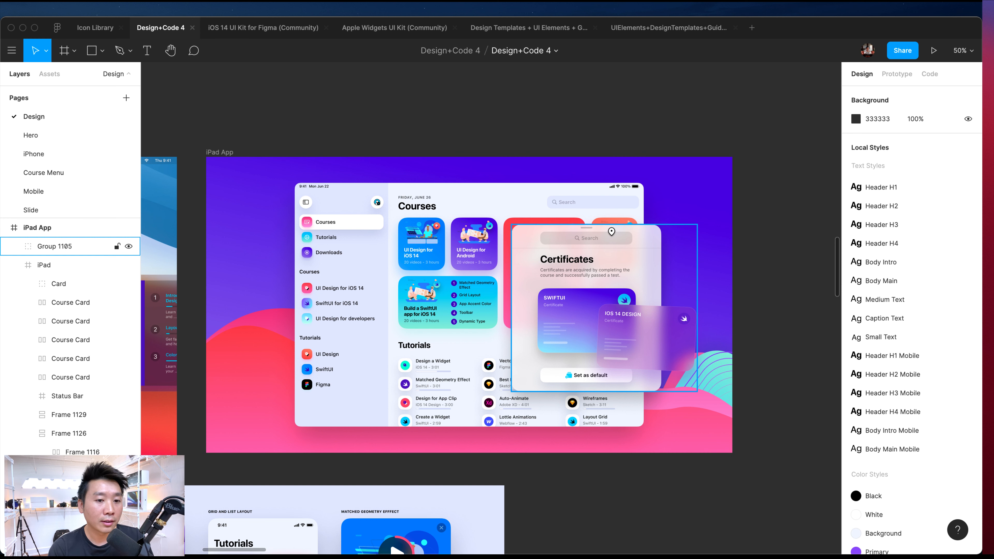
- Examine the Design+Code 4 file's version history and its autosave versions, and return to the current version
click(556, 51)
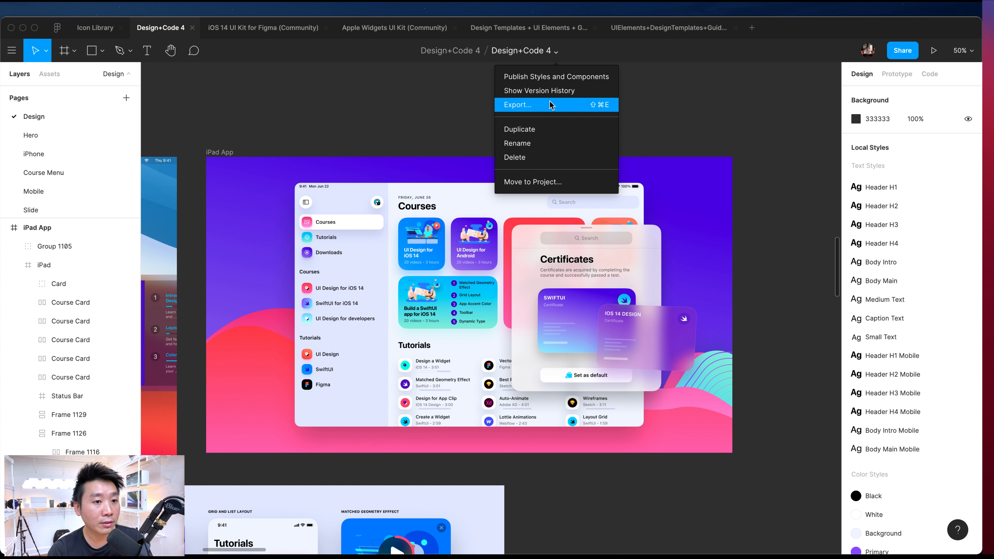
click(550, 93)
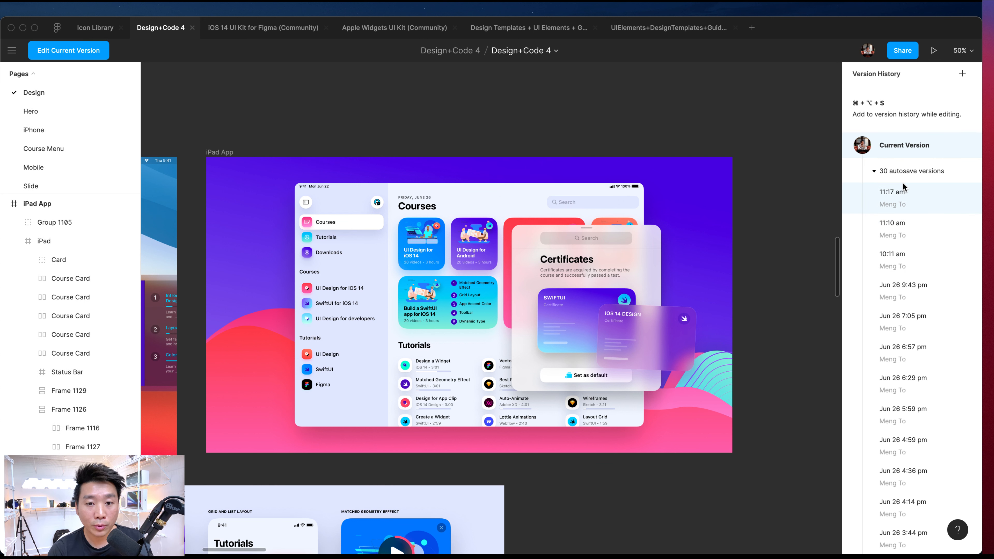
click(869, 172)
click(865, 174)
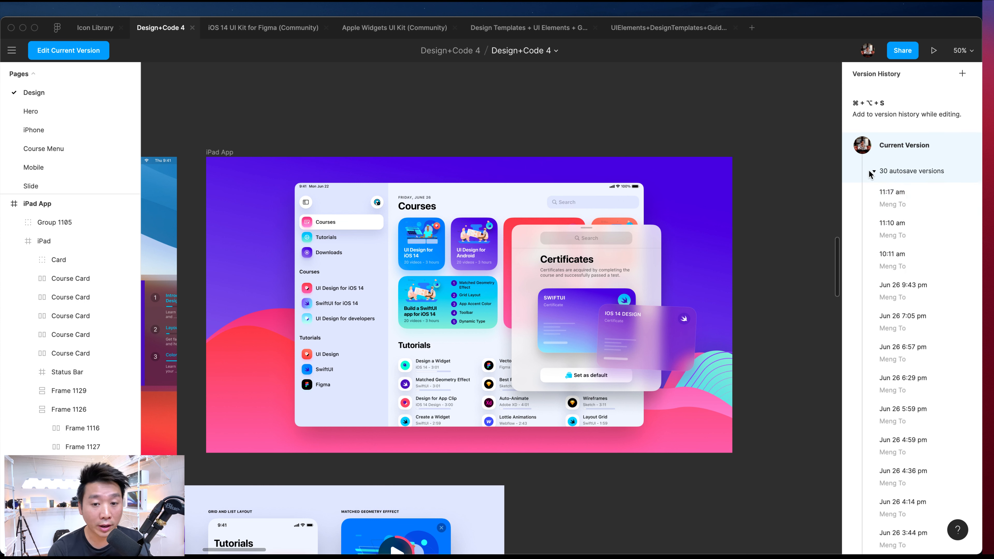
scroll(912, 258, down, 10)
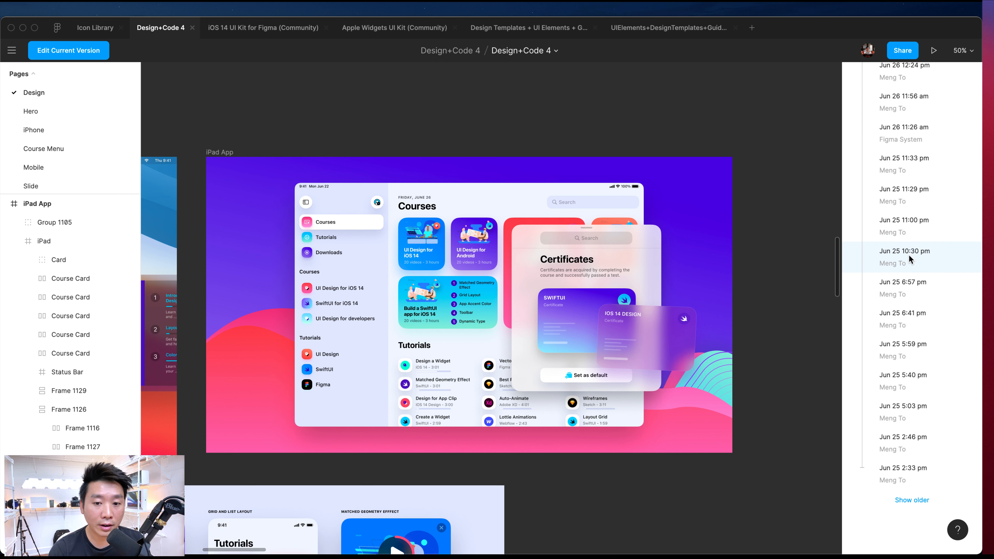
scroll(903, 318, down, 1)
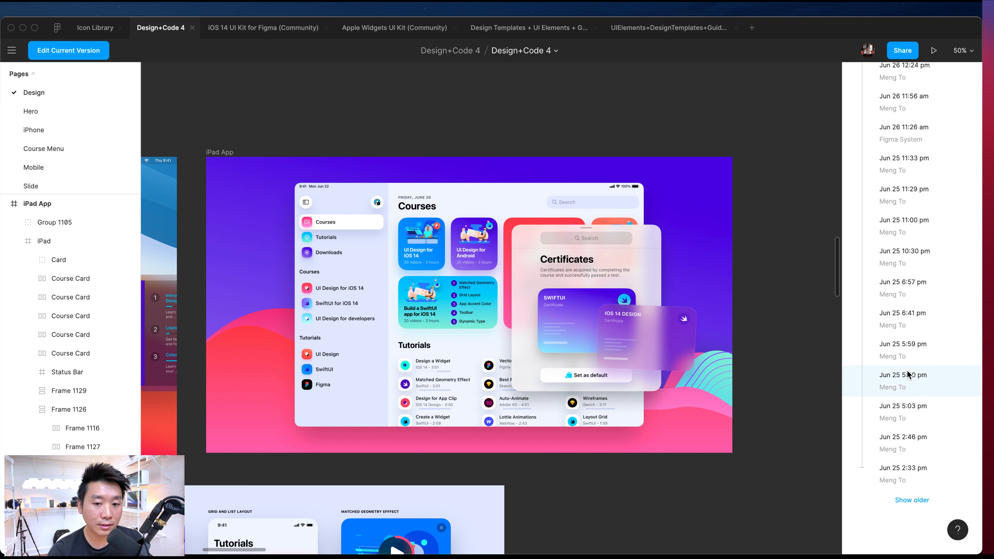
scroll(905, 350, up, 15)
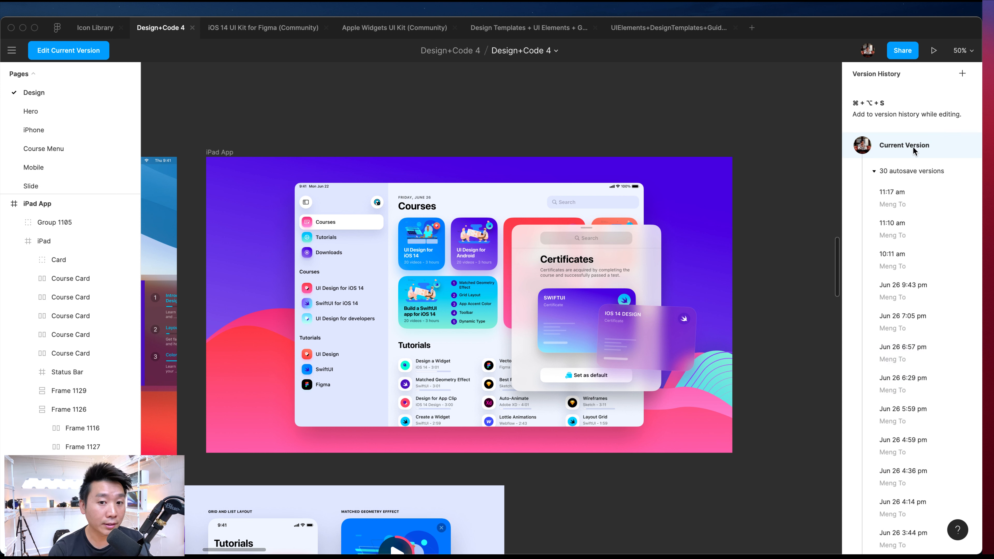
click(875, 171)
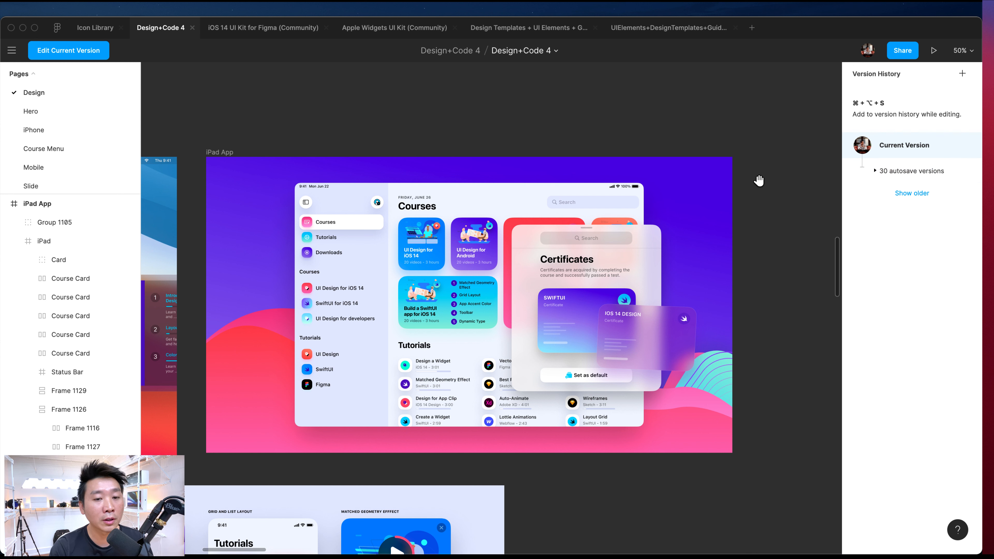
key(Escape)
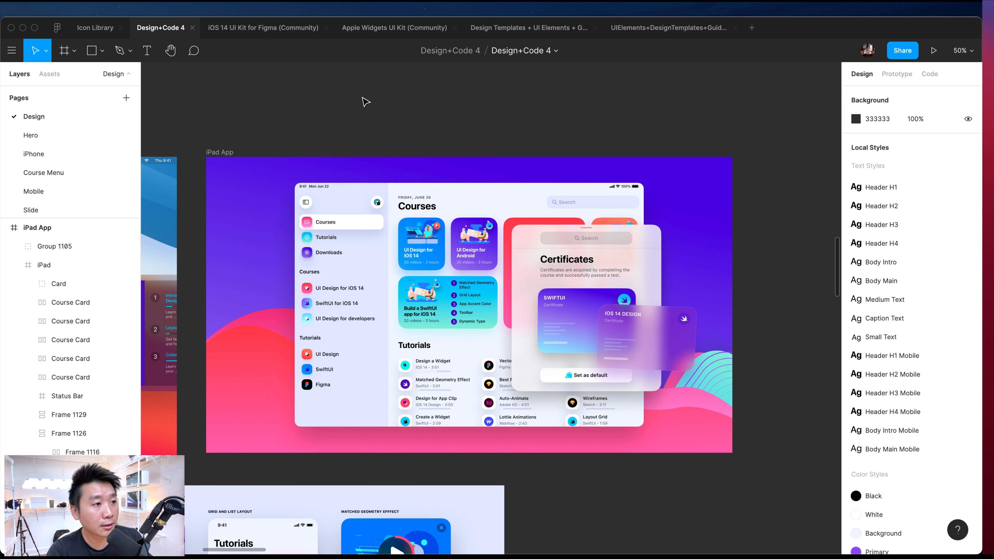
- Select the iPad frame inside the iPad App design to inspect its properties
scroll(394, 90, left, 2)
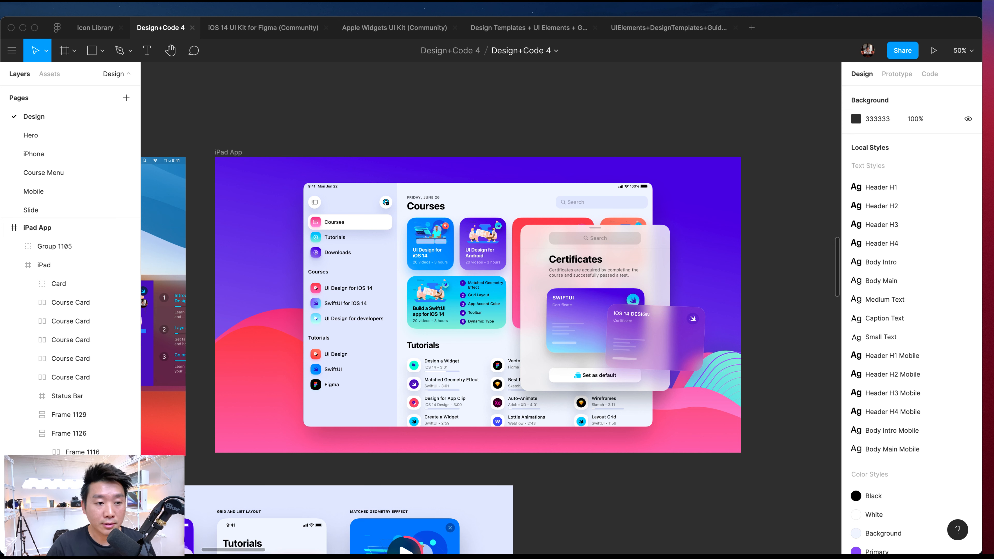
click(508, 281)
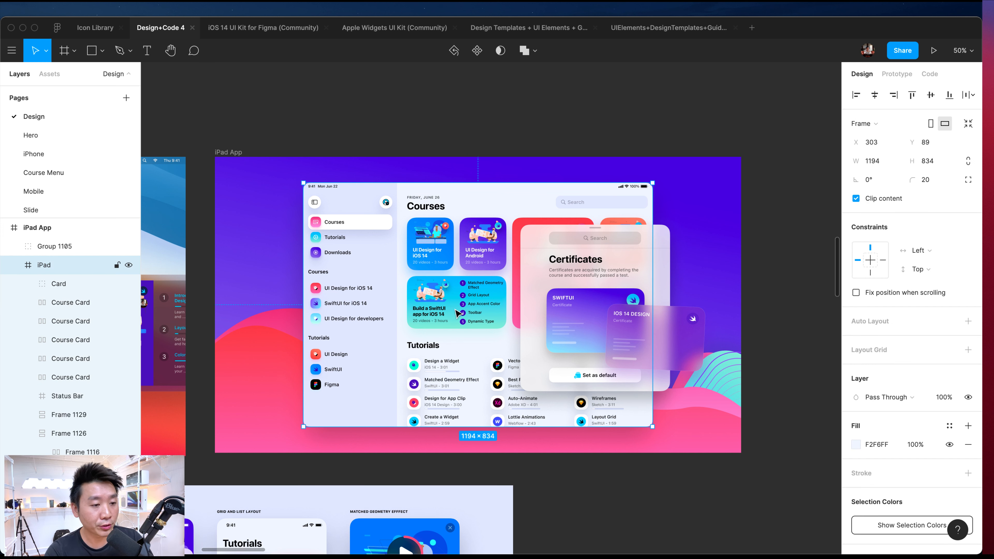
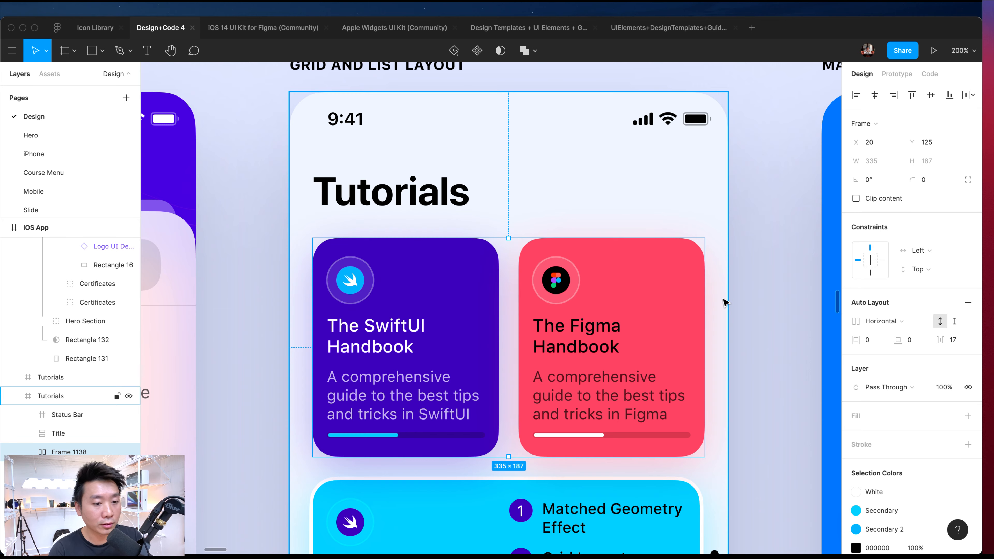
- Duplicate the Tutorials screen of the iOS App and place the copy on the empty canvas beside the iOS App frame
key(shift+0)
key(Escape)
scroll(624, 318, right, 6)
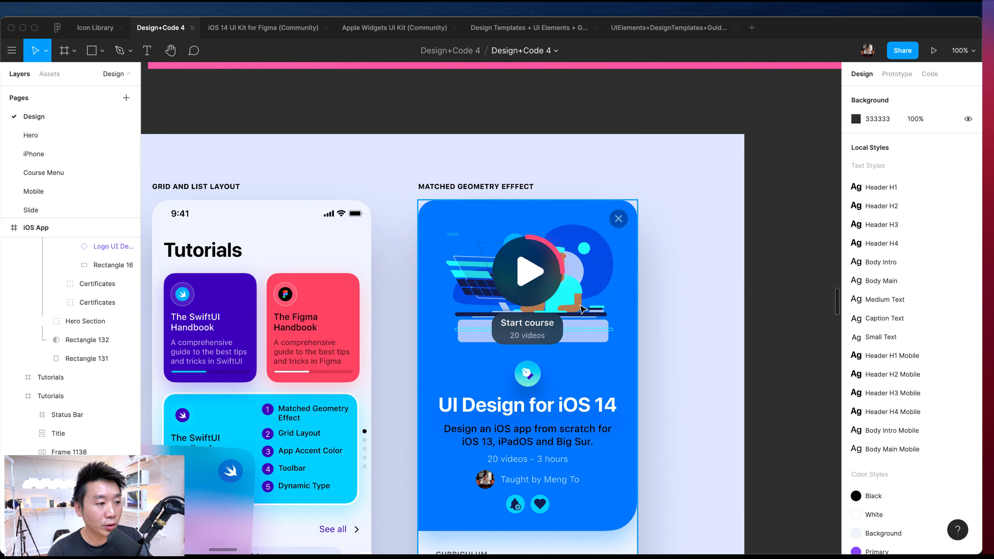
click(205, 212)
key(super+d)
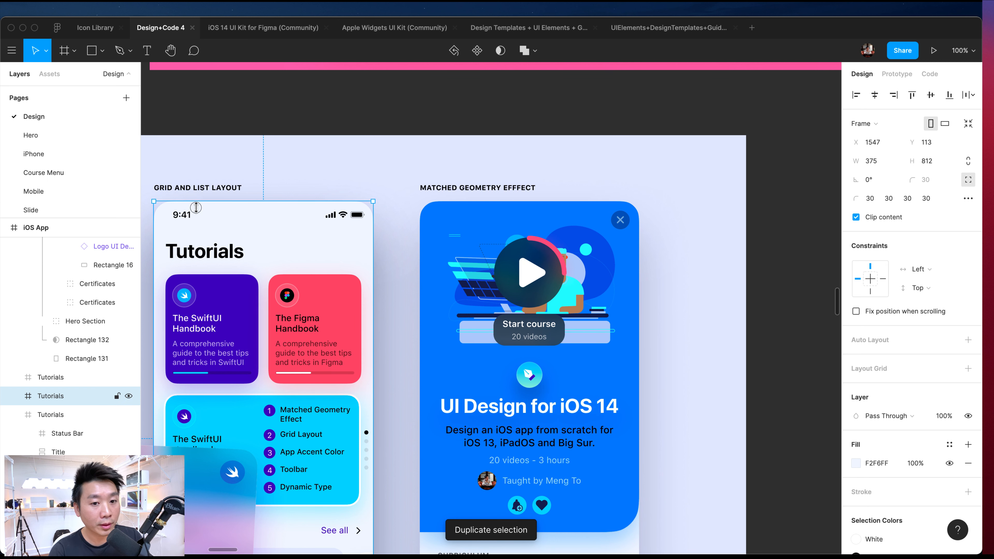
drag(196, 207, 828, 211)
scroll(783, 208, right, 5)
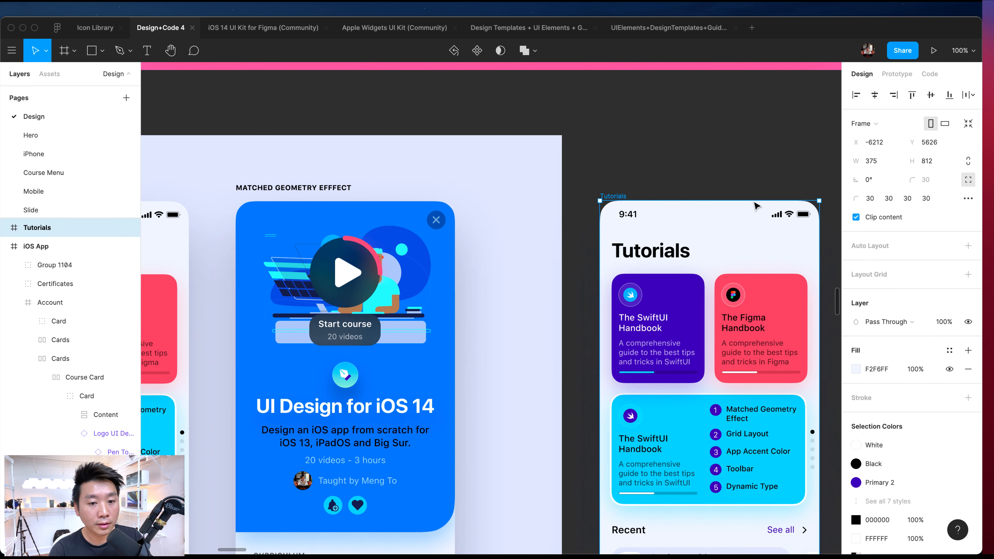
scroll(755, 205, right, 3)
drag(671, 195, 662, 136)
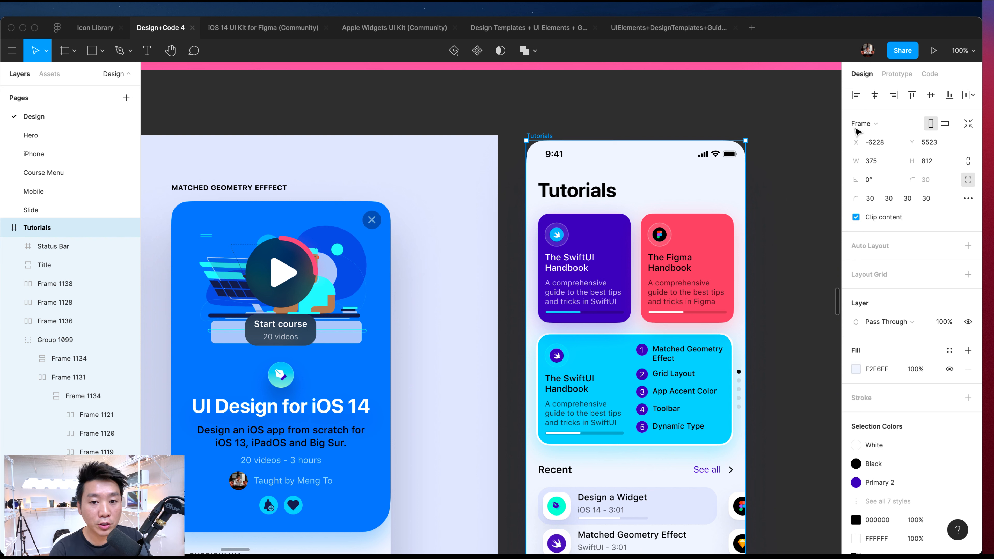
- Change the duplicated Tutorials frame to the 414 × 896 device preset
click(862, 124)
click(899, 167)
scroll(759, 280, right, 3)
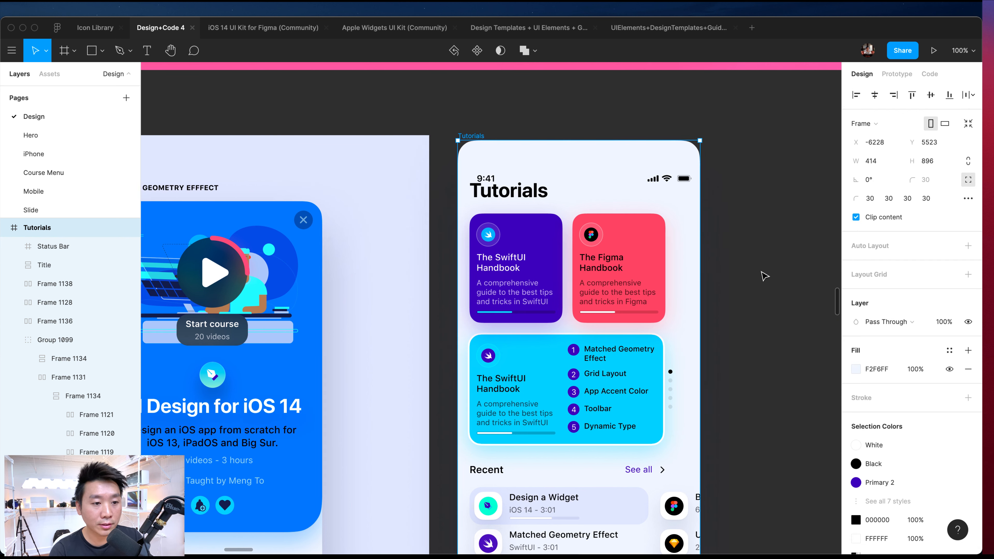
- Align the Status Bar to the left and top edges of the duplicated Tutorials frame
scroll(746, 277, down, 3)
scroll(746, 277, right, 1)
click(628, 116)
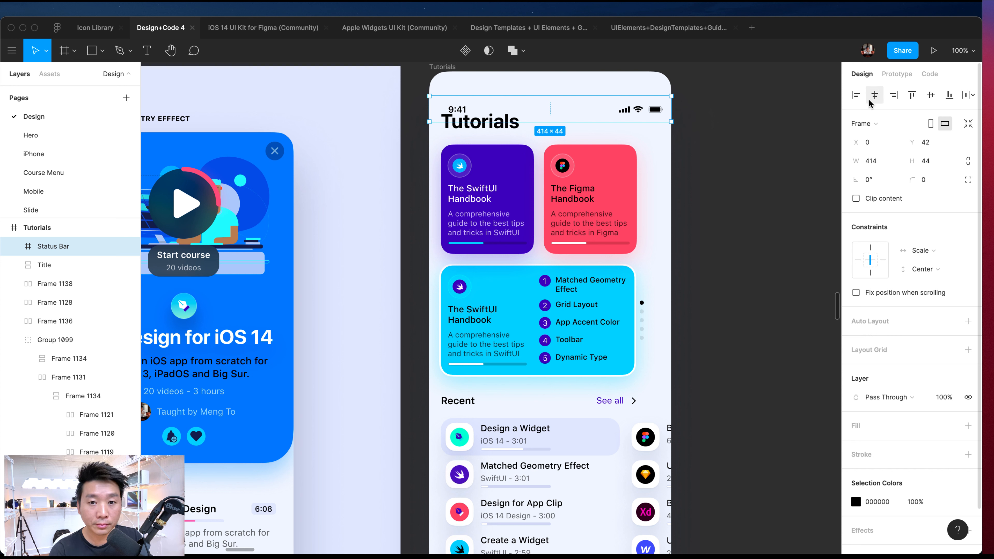
click(855, 95)
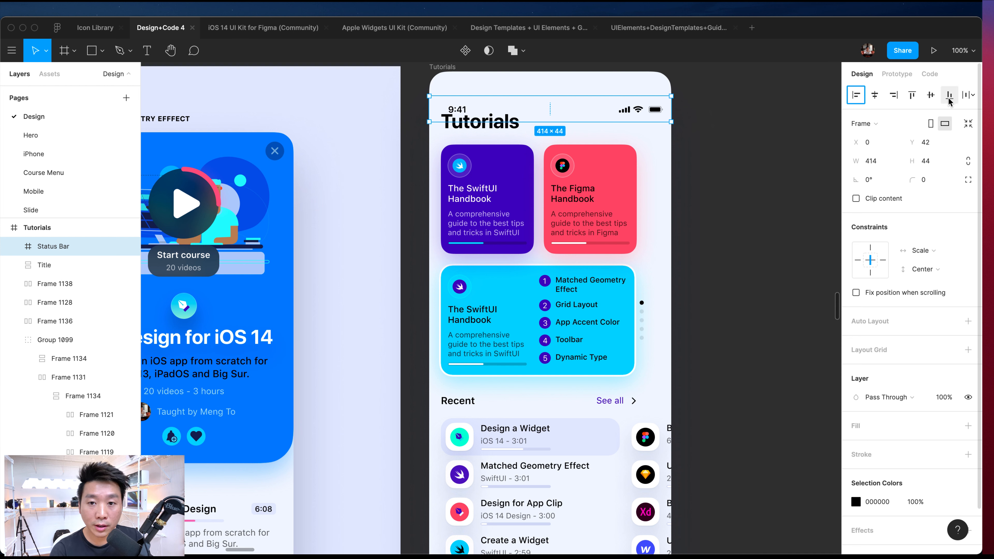
click(970, 95)
click(912, 95)
click(737, 211)
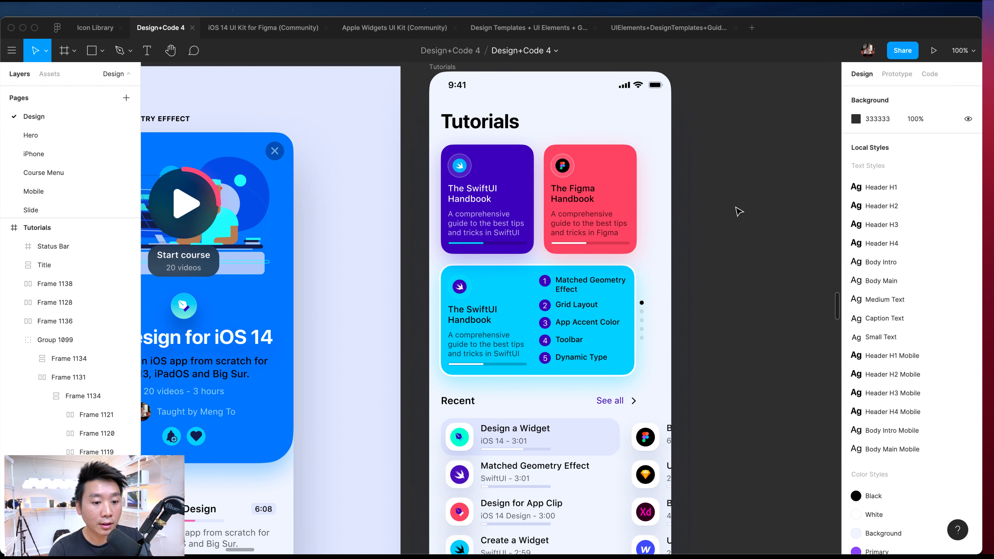
- Examine the duplicated Tutorials screen and the auto layout row holding the SwiftUI and Figma Handbook cards
scroll(737, 211, down, 5)
scroll(738, 209, up, 6)
scroll(737, 208, right, 2)
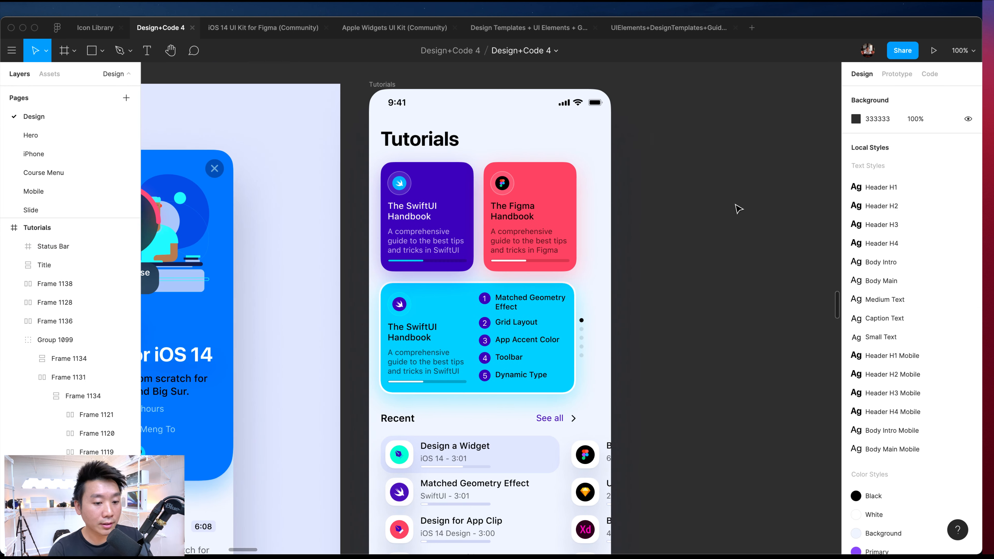
scroll(736, 206, down, 4)
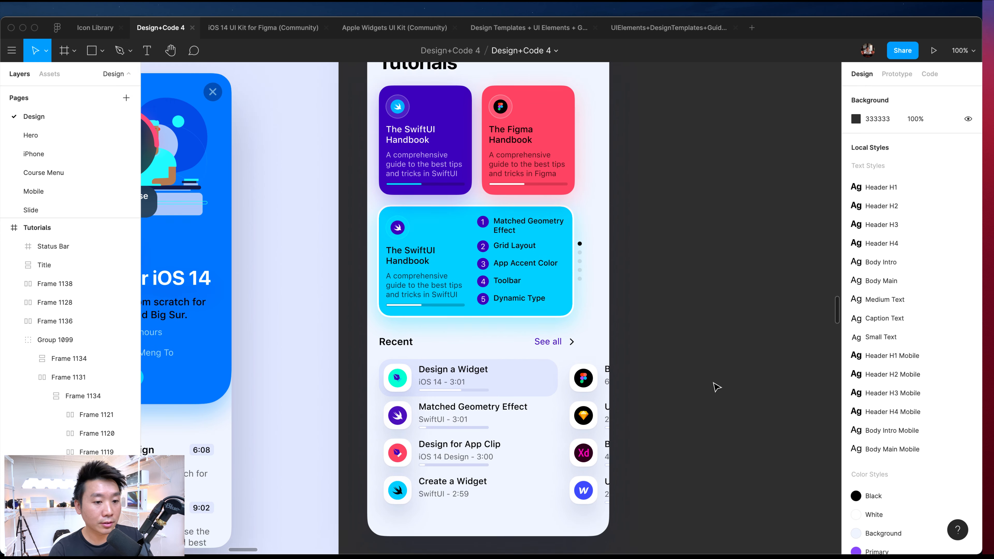
scroll(715, 387, up, 3)
click(533, 233)
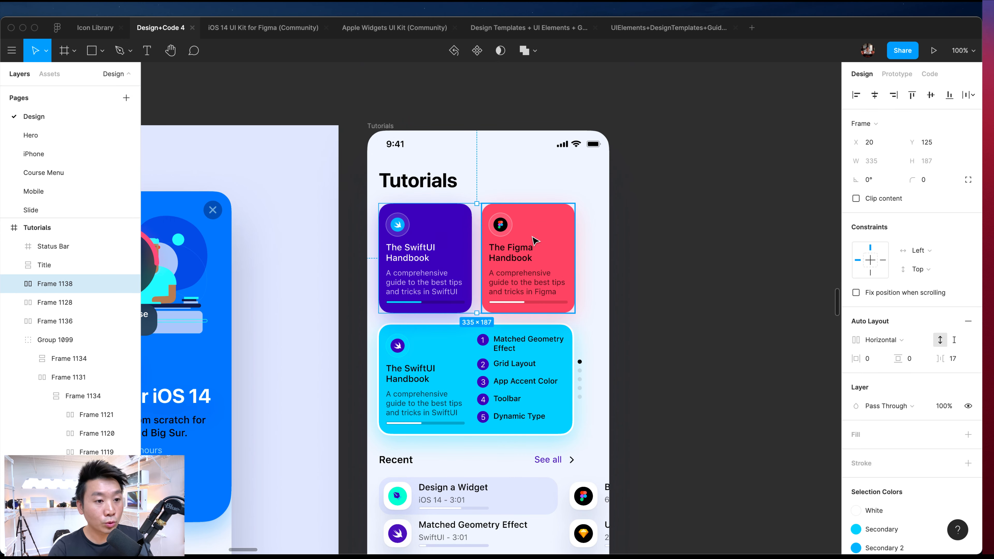
key(super+equal)
scroll(642, 222, up, 2)
click(790, 331)
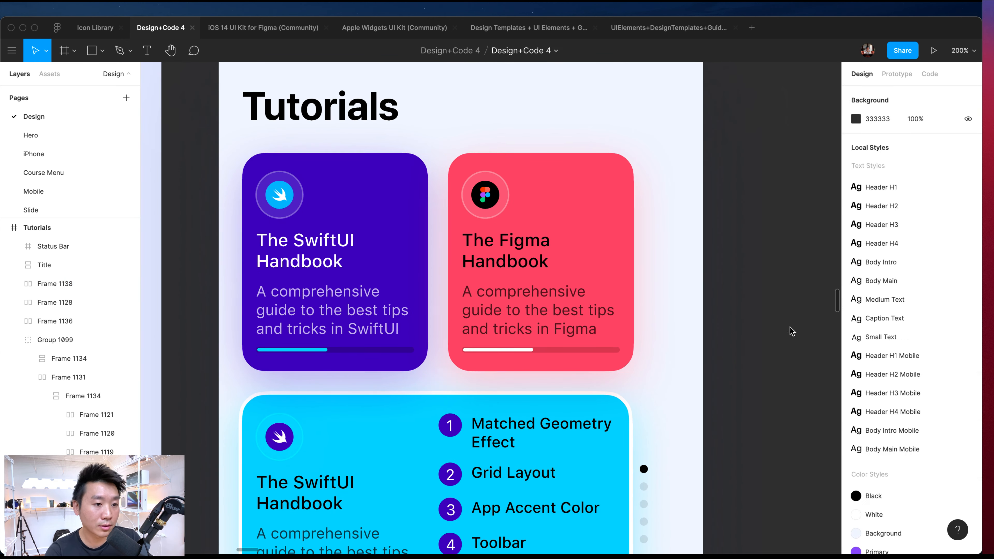
double_click(582, 299)
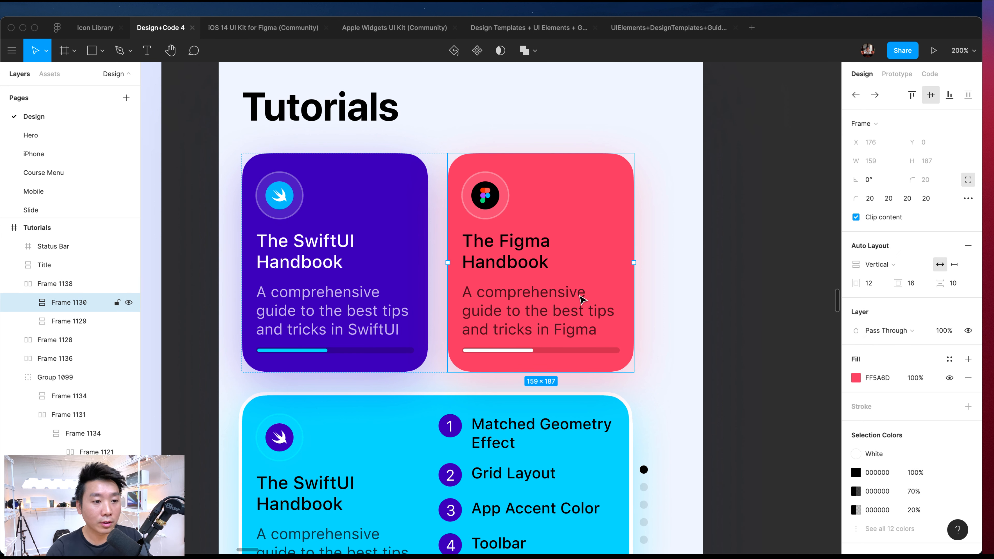
click(675, 301)
click(504, 272)
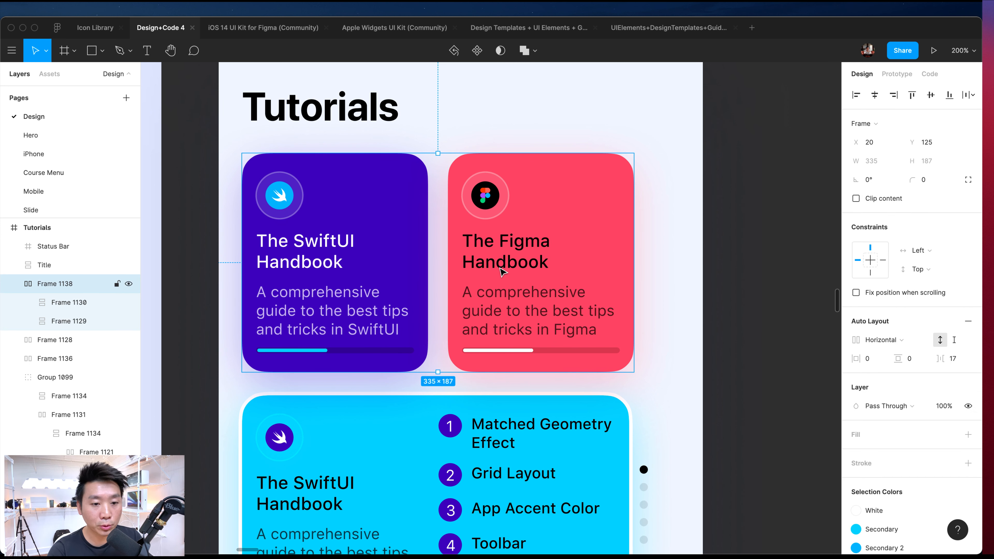
- Try to ungroup the auto layout row that holds the two handbook cards
click(741, 302)
double_click(554, 293)
drag(563, 289, 606, 283)
click(785, 295)
key(super+a)
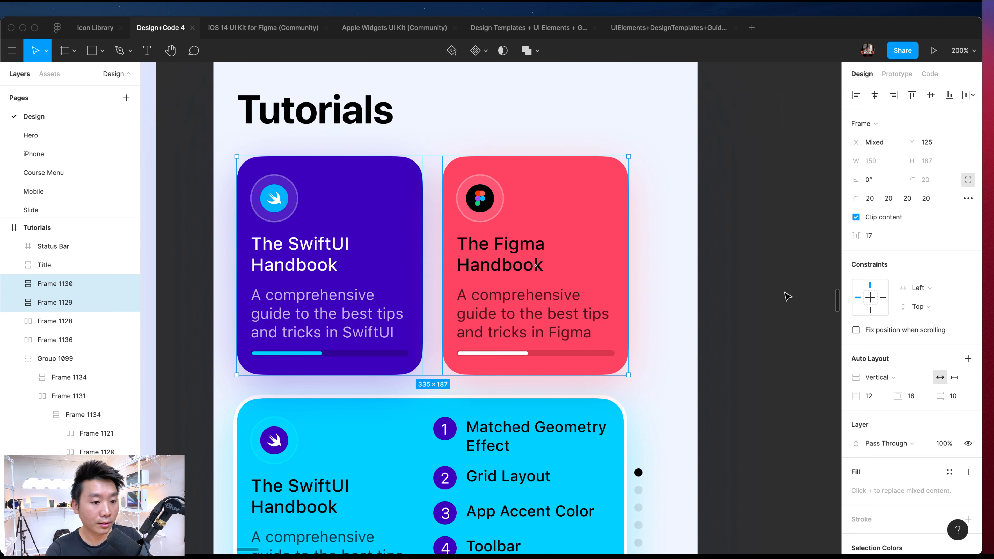
key(super+z)
click(758, 288)
- Select both handbook cards inside their row to inspect their shared frame properties
double_click(555, 184)
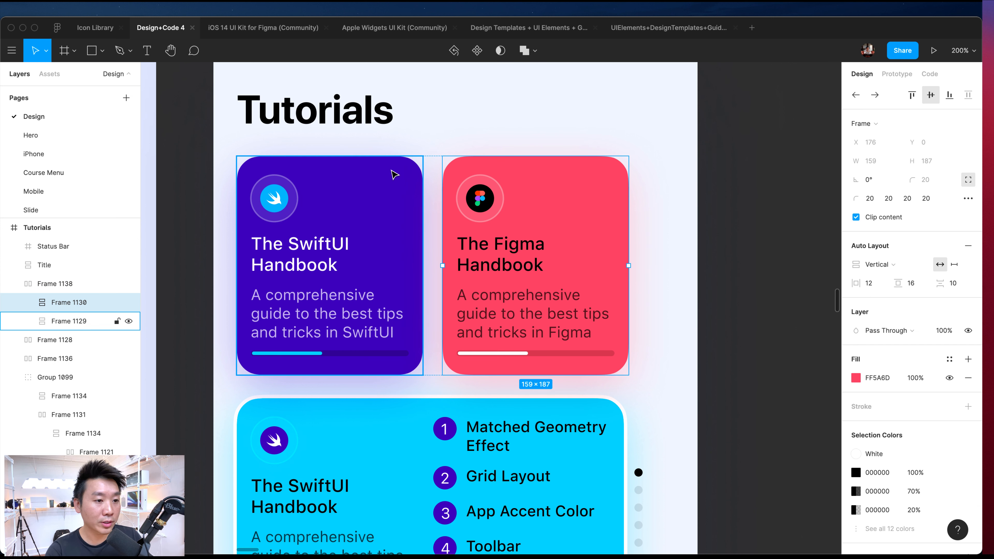
shift+click(395, 176)
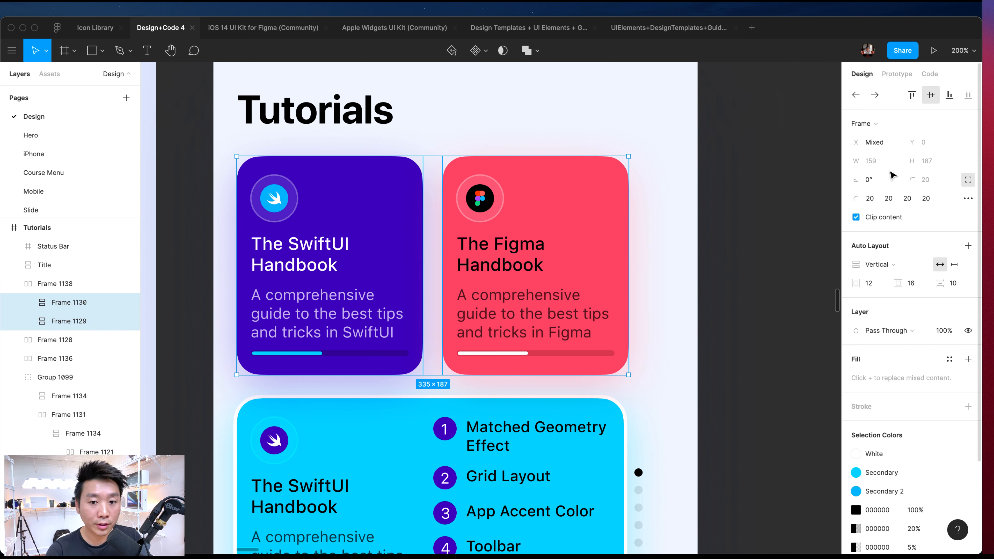
click(745, 302)
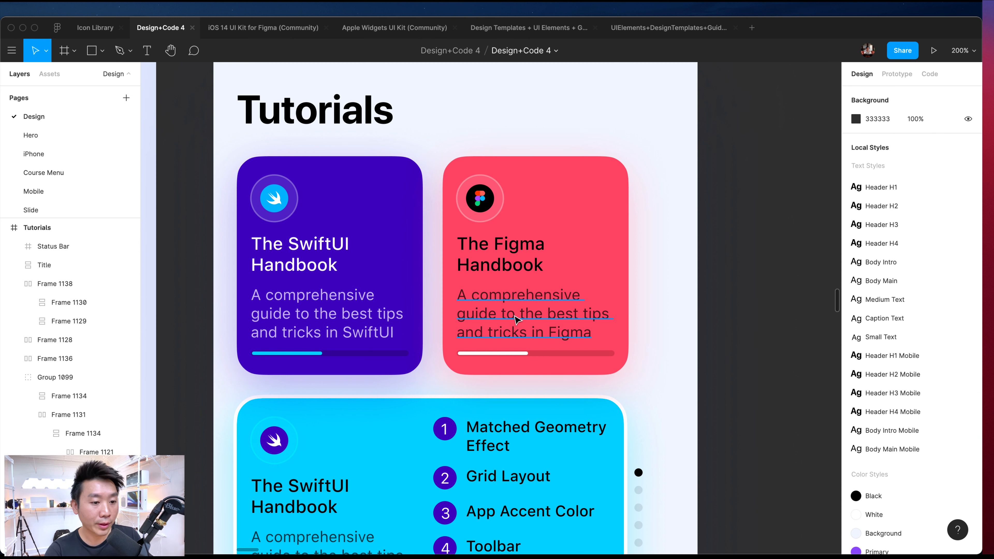
- Widen the title and description texts of both handbook cards to 145 and further to 155
click(517, 319)
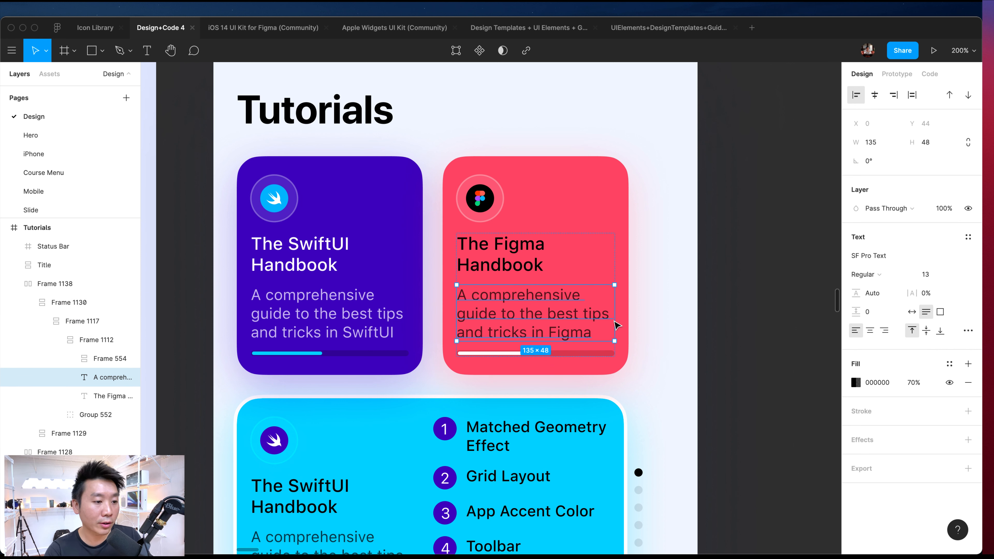
shift+click(325, 313)
shift+click(297, 254)
shift+click(504, 266)
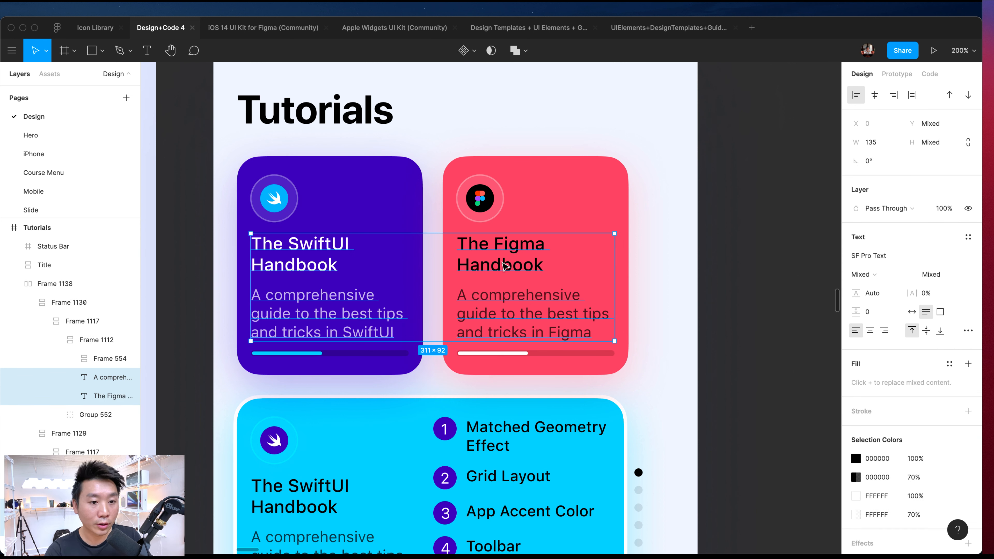
click(893, 144)
text(145)
key(Return)
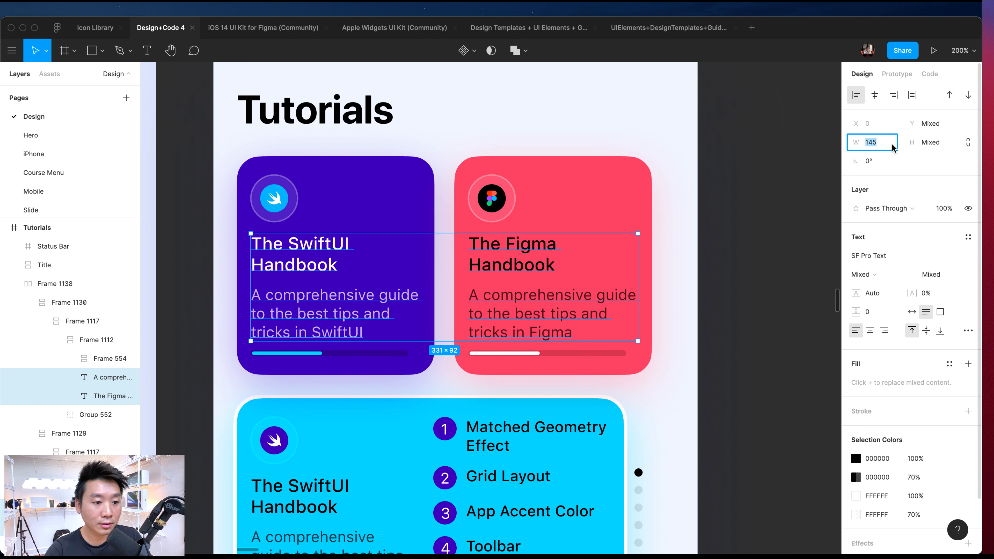
key(shift+Up)
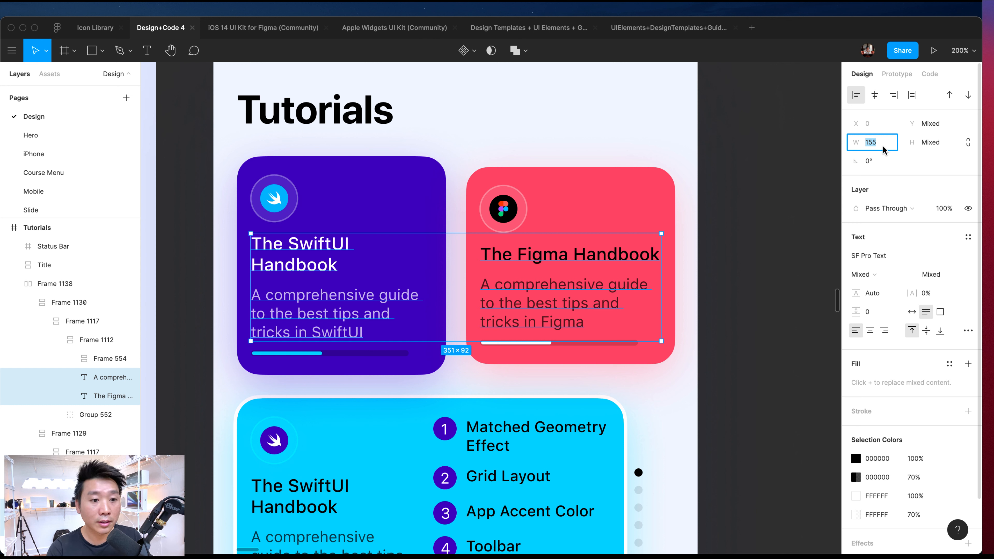
key(alt)
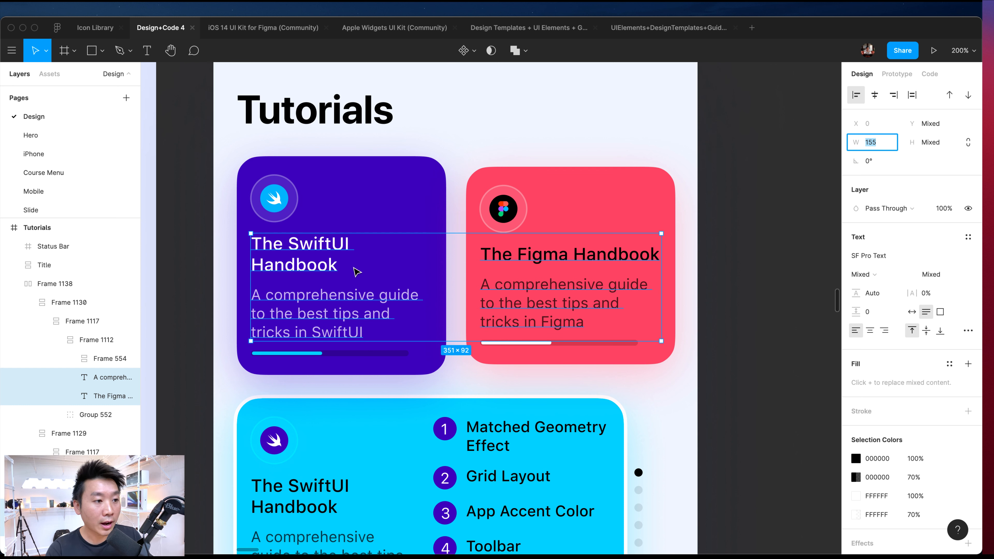
click(796, 266)
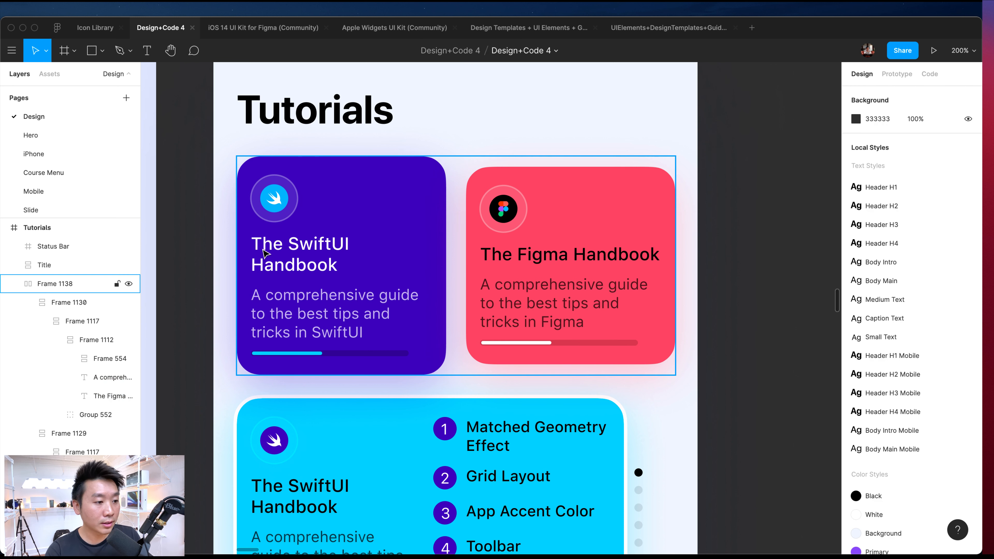
- Try a fixed width for the Figma Handbook card's auto layout
click(264, 254)
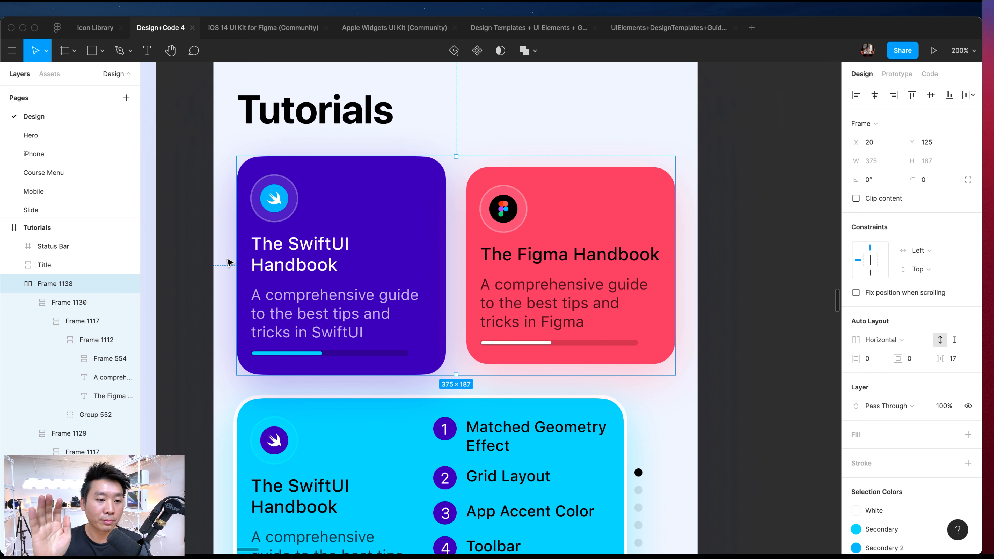
click(572, 249)
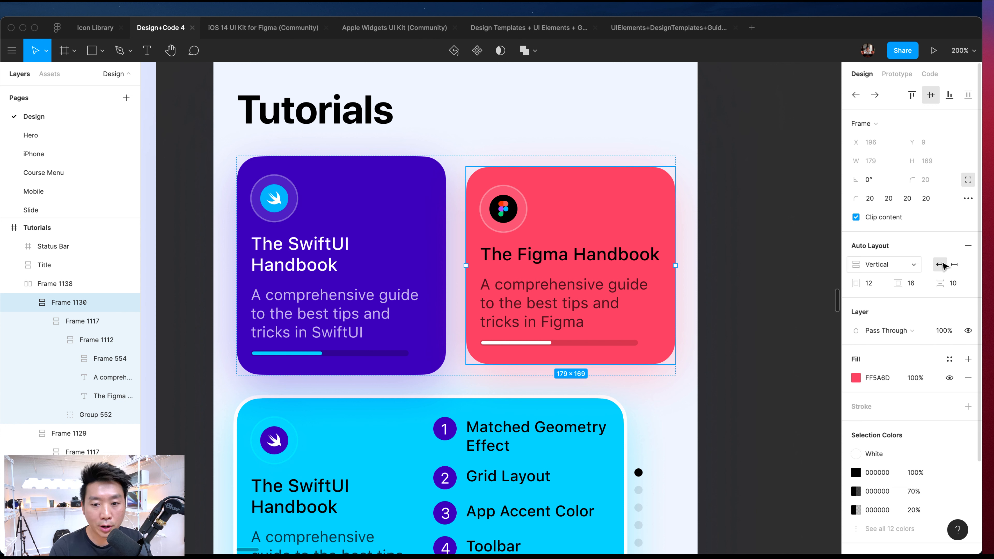
click(955, 264)
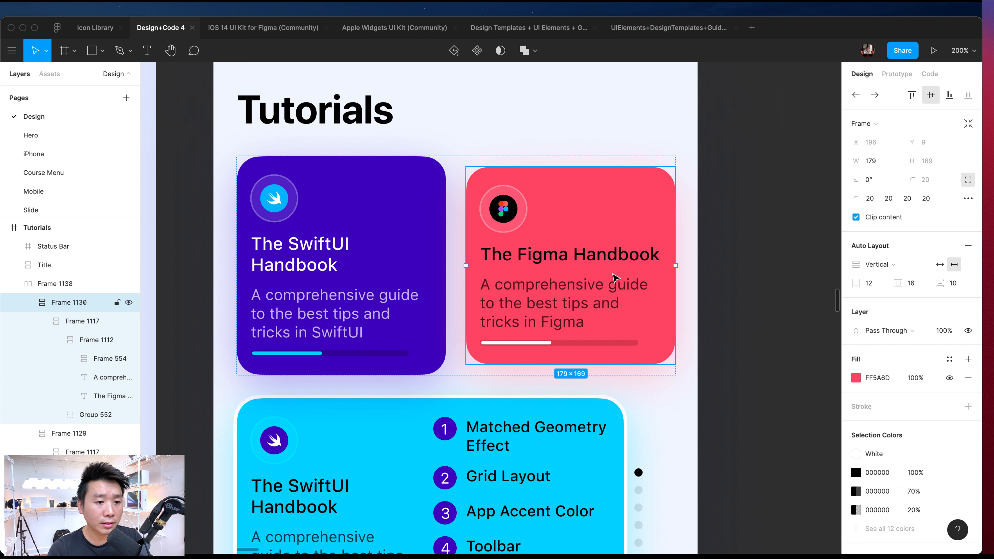
key(ctrl+z)
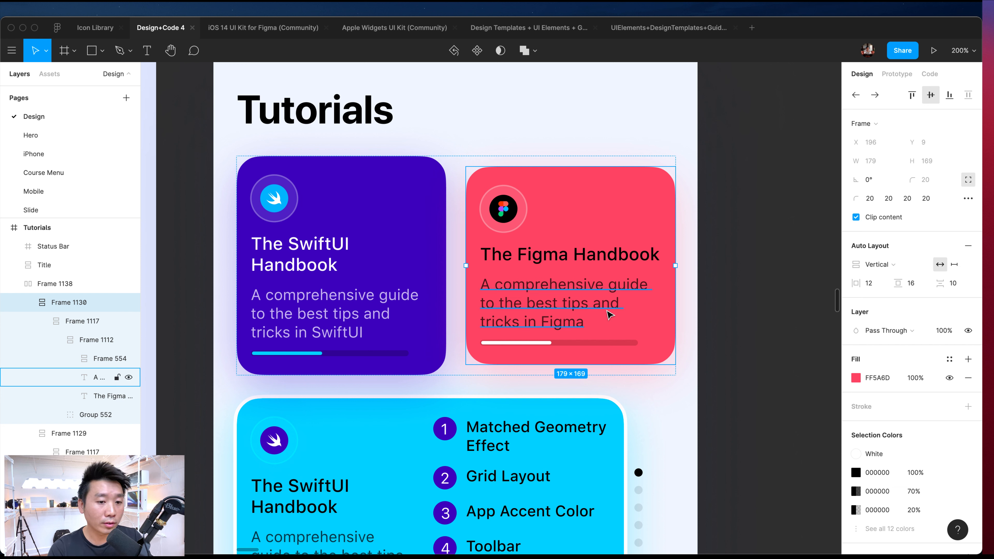
- Break the Figma Handbook card's title onto two lines after "Figma"
click(609, 315)
double_click(593, 258)
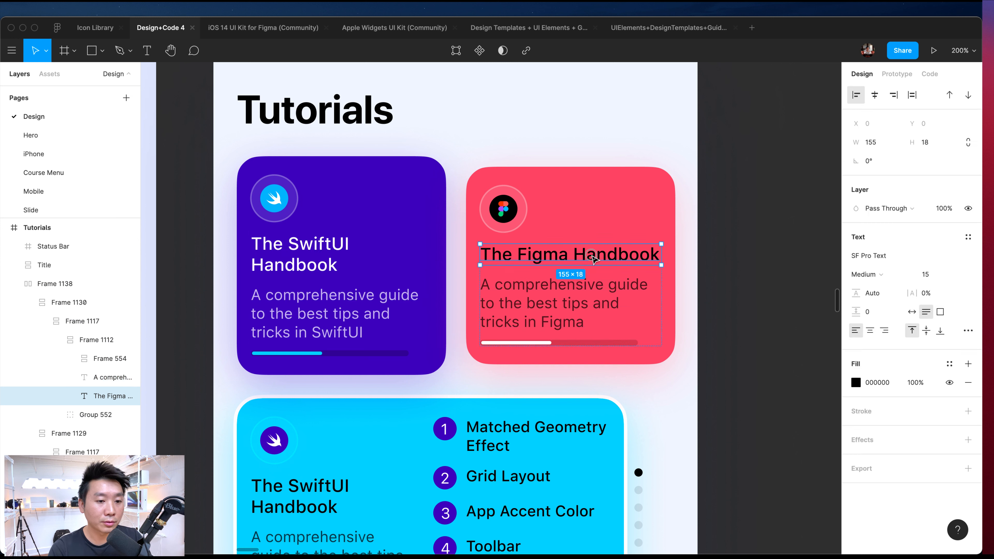
key(ctrl+z)
key(Escape)
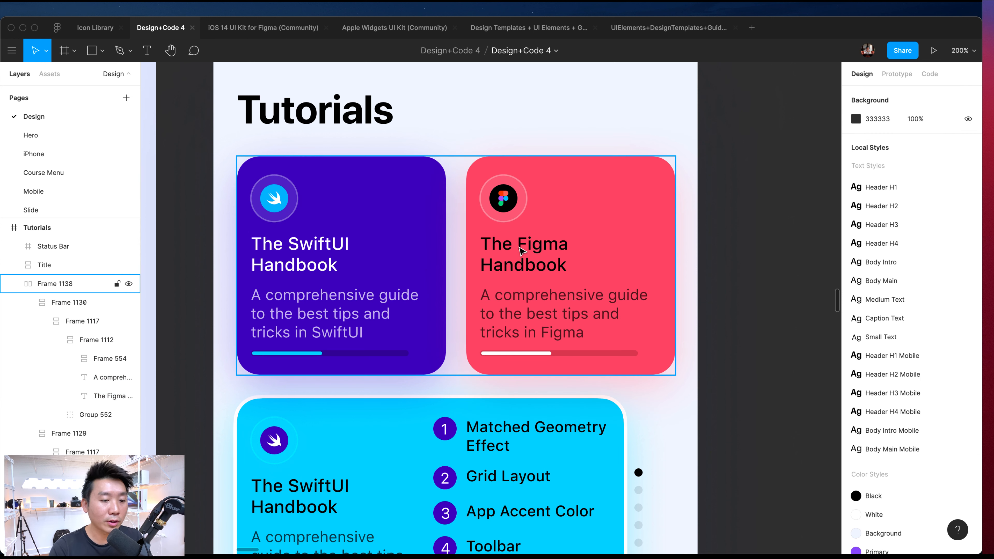
super+click(513, 263)
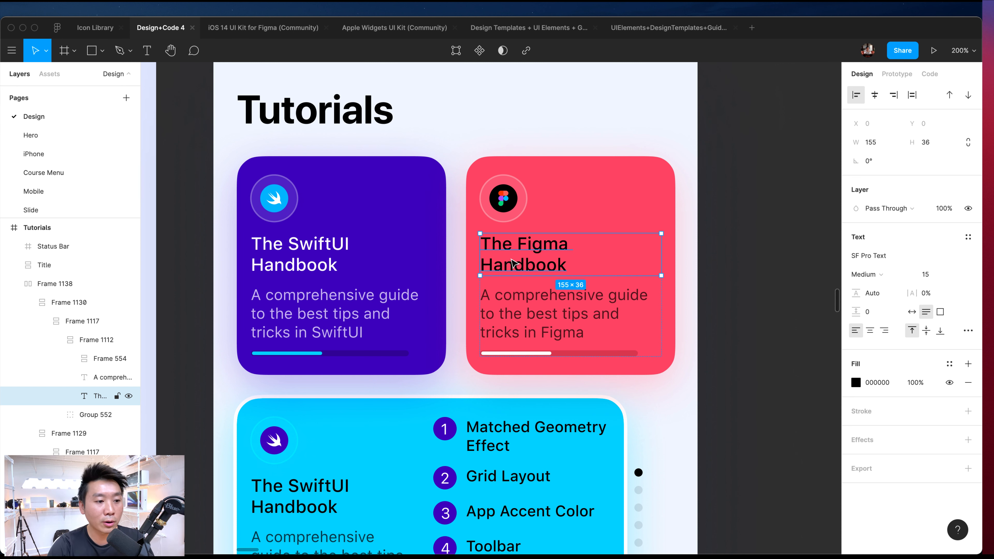
click(747, 296)
- Examine the widened card row against the rest of the duplicated Tutorials screen
key(shift+0)
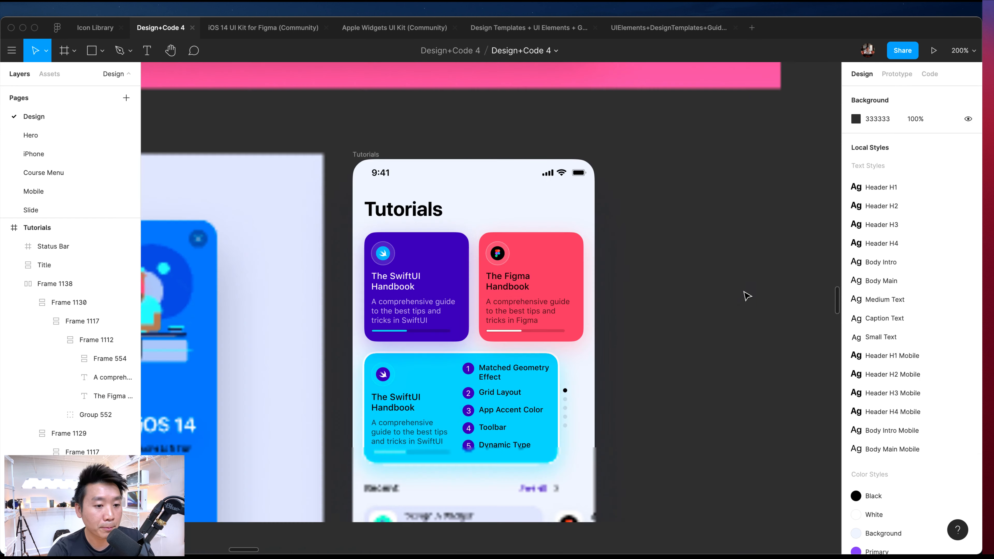
click(483, 222)
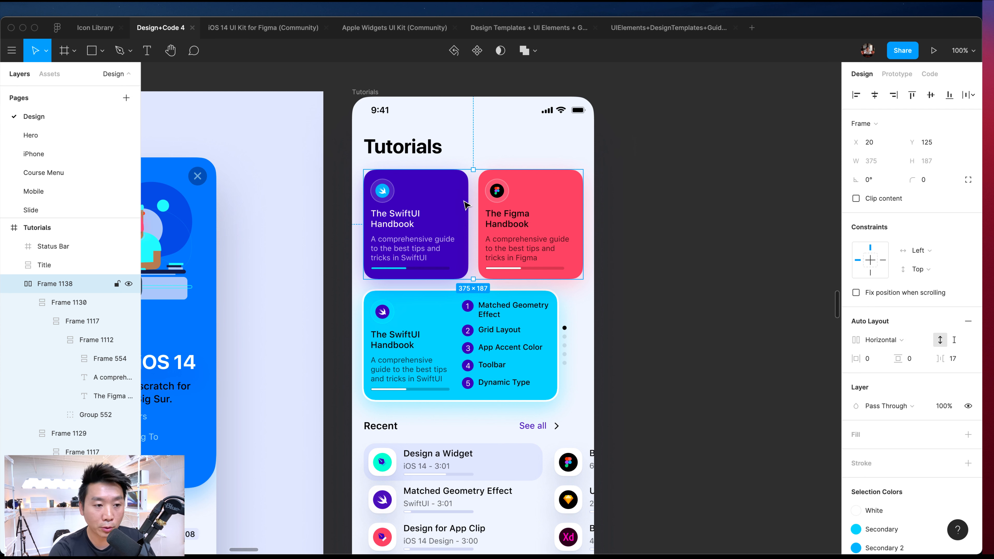
key(plus)
scroll(287, 126, up, 3)
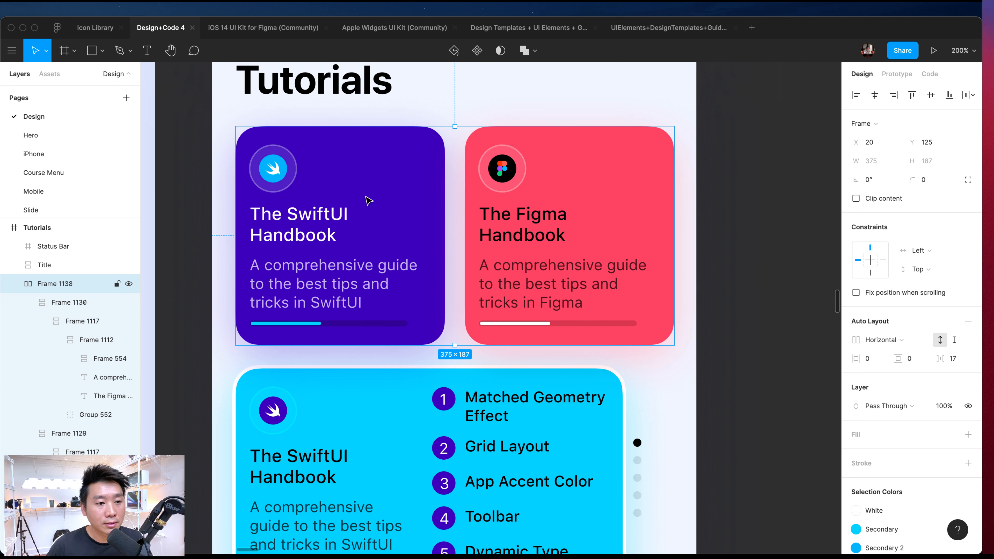
key(shift+0)
scroll(392, 188, down, 5)
scroll(411, 180, left, 2)
- Duplicate the iPad frame of the iPad App design and place the copy on the empty canvas above it
scroll(415, 178, up, 10)
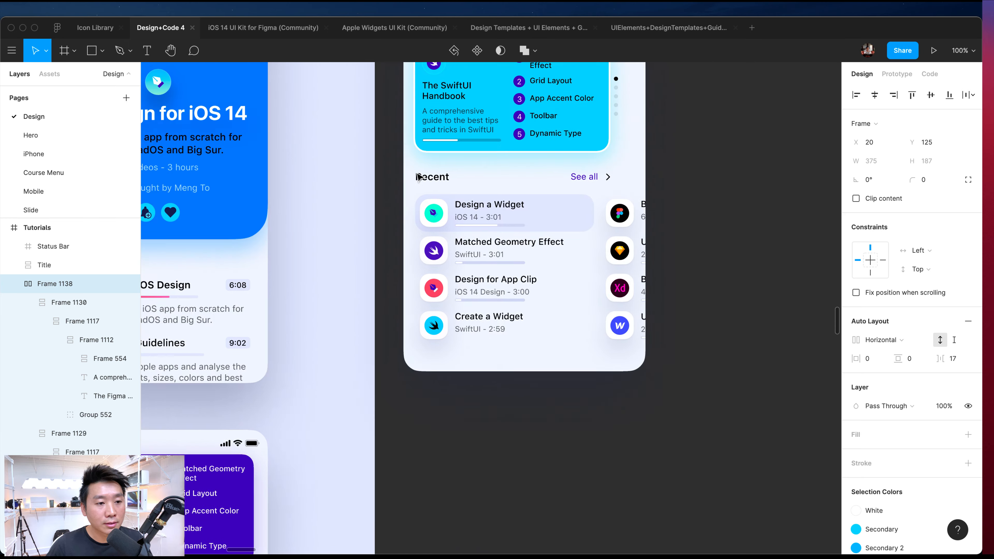
scroll(418, 178, up, 15)
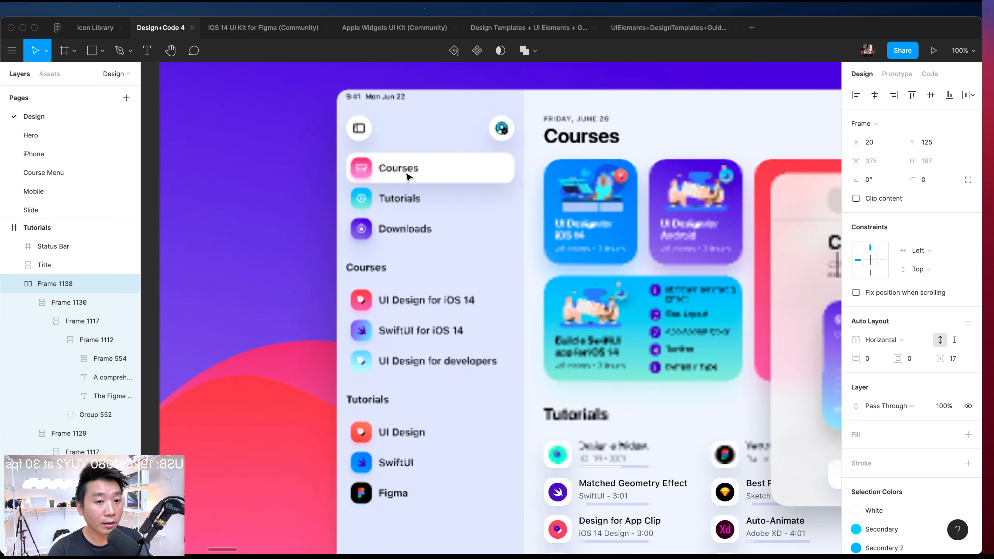
scroll(407, 176, right, 10)
click(430, 202)
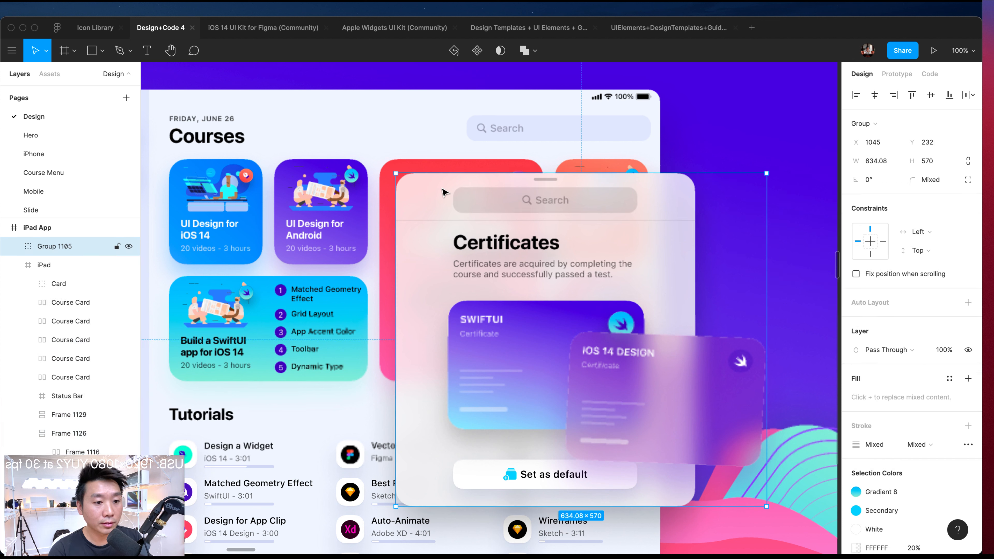
scroll(403, 208, down, 5)
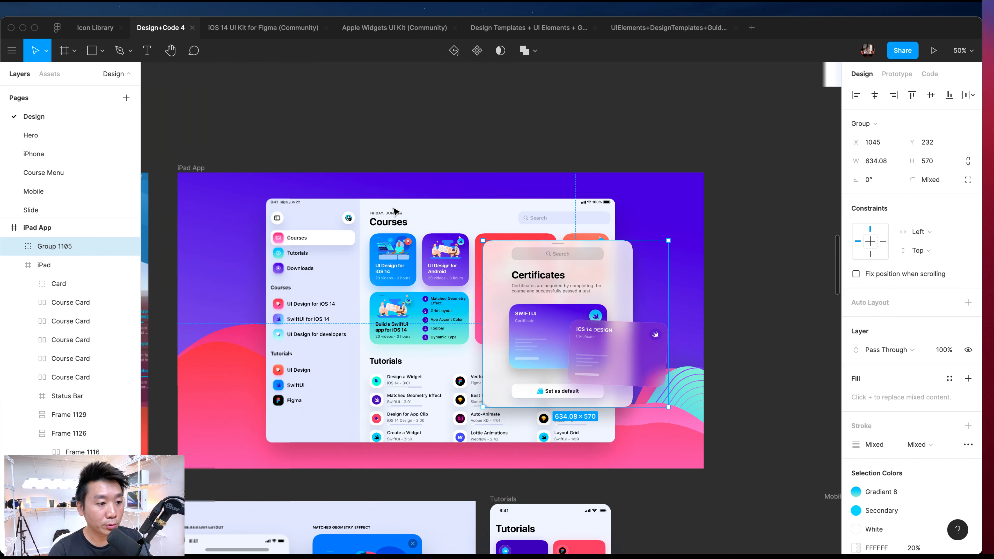
click(350, 221)
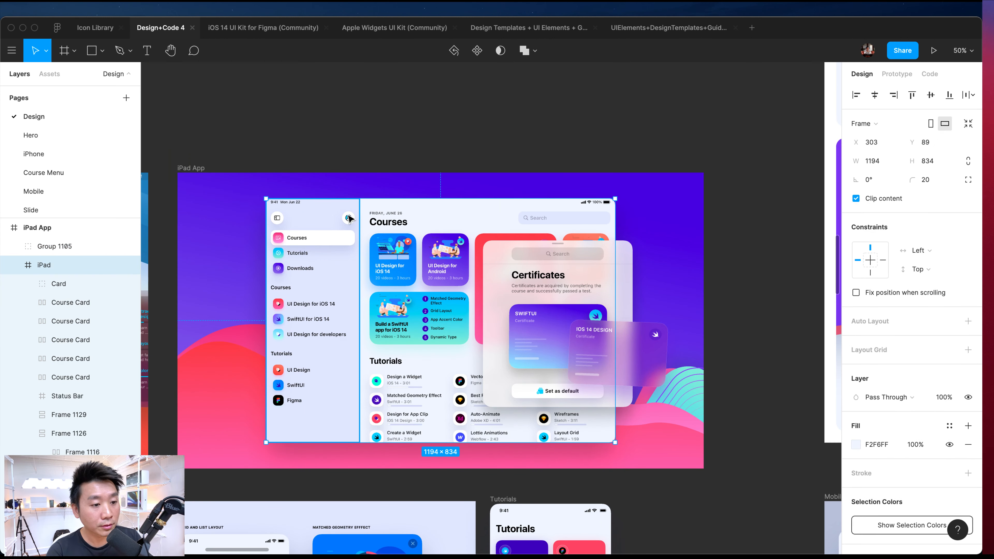
key(super+d)
scroll(349, 251, up, 2)
drag(351, 289, 354, 76)
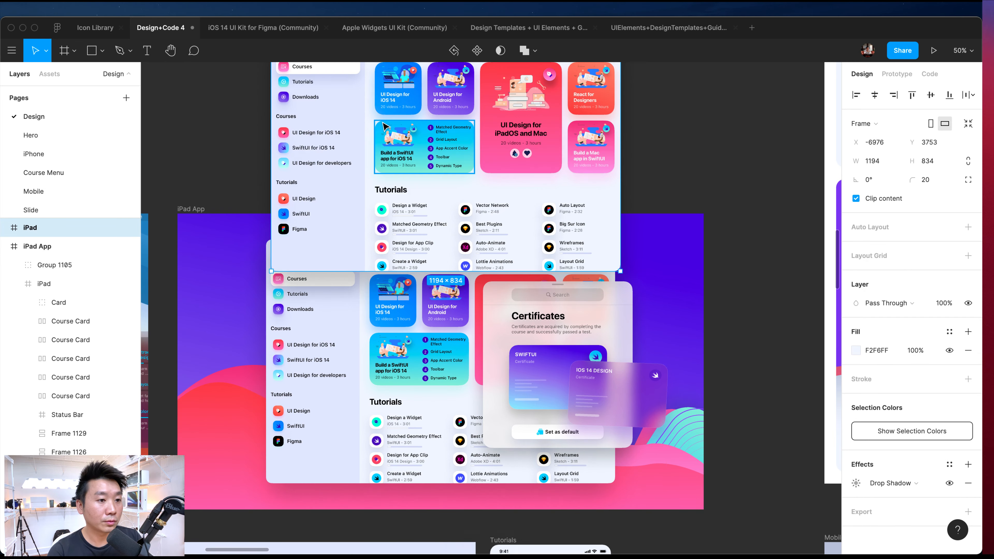
scroll(350, 174, up, 5)
drag(329, 228, 332, 130)
- Change the duplicated iPad frame to the iPad Pro 12.9" preset, 1024 × 1366, and view the resized layout
key(shift+2)
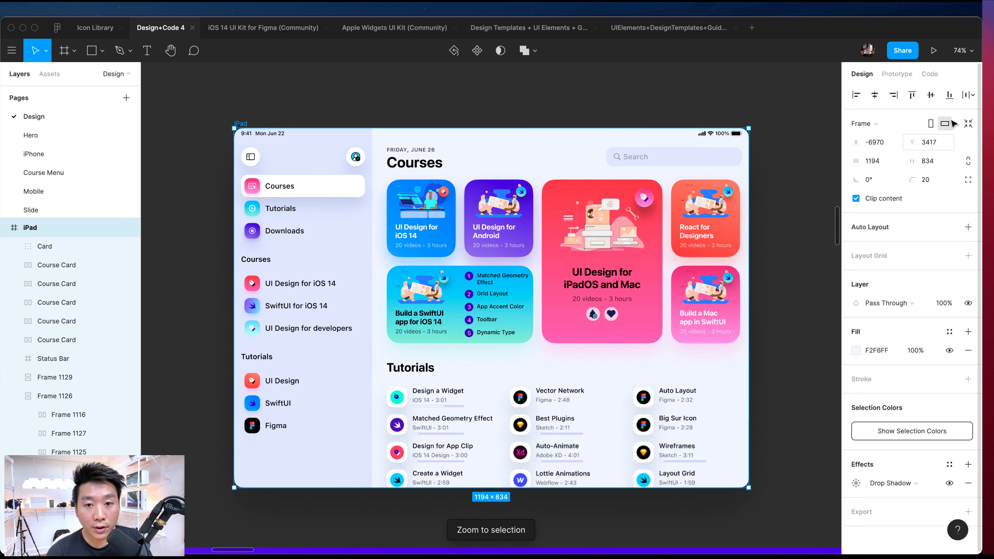
click(864, 124)
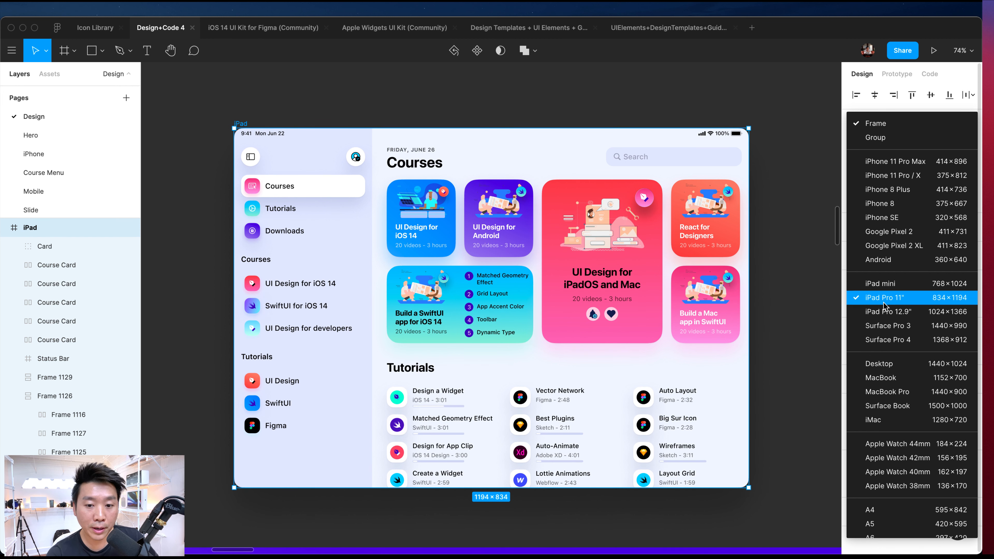
click(873, 313)
scroll(763, 279, down, 5)
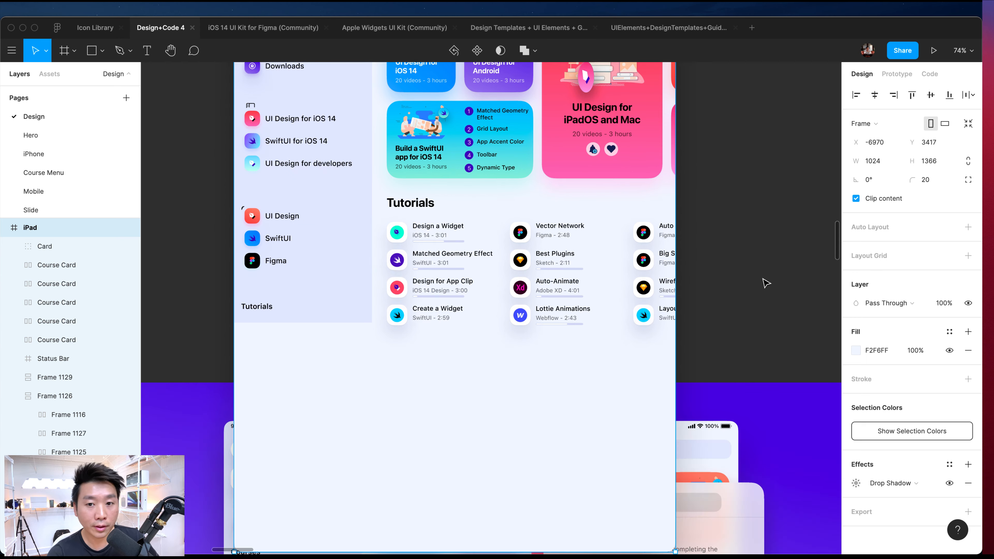
- Switch the duplicated iPad frame to landscape, 1366 × 1024, and move it further up the canvas
click(944, 123)
scroll(494, 274, up, 4)
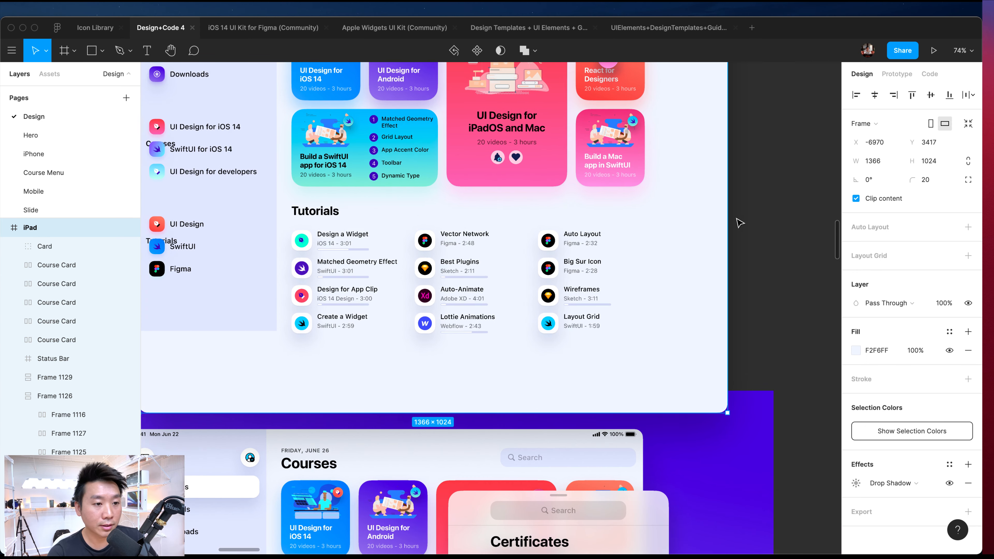
click(205, 68)
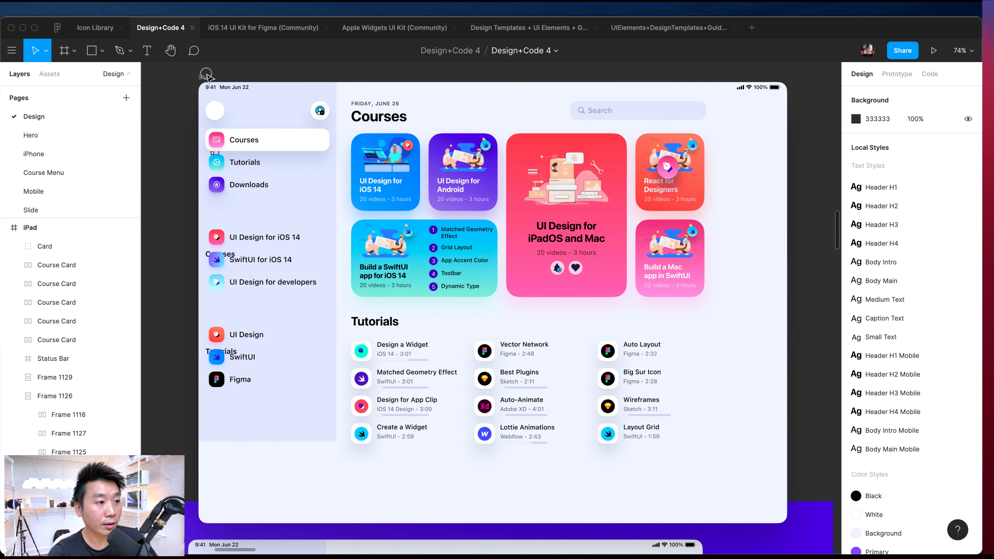
scroll(206, 137, up, 4)
drag(207, 192, 206, 111)
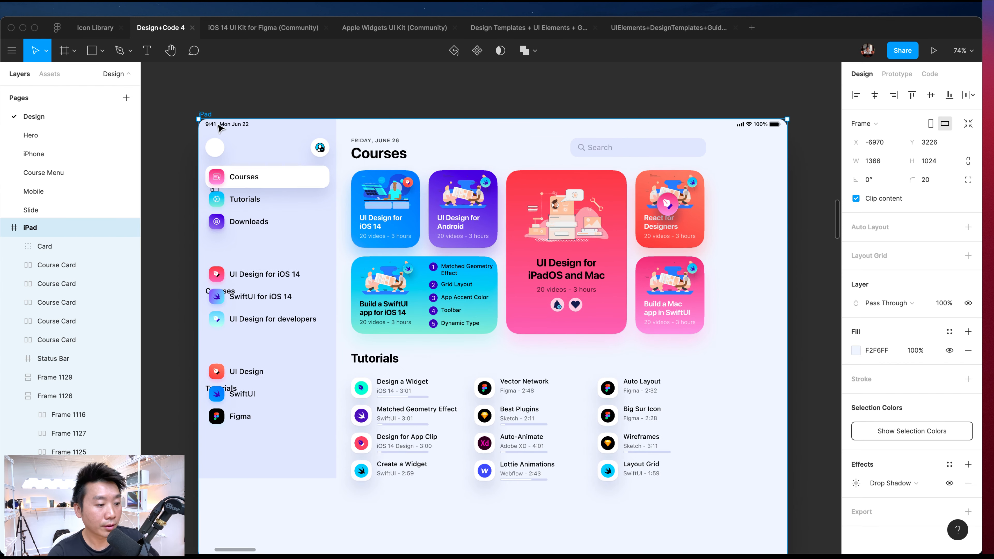
- Inspect the sidebar's lower list and its overlap with the section headings in the landscape frame
click(232, 386)
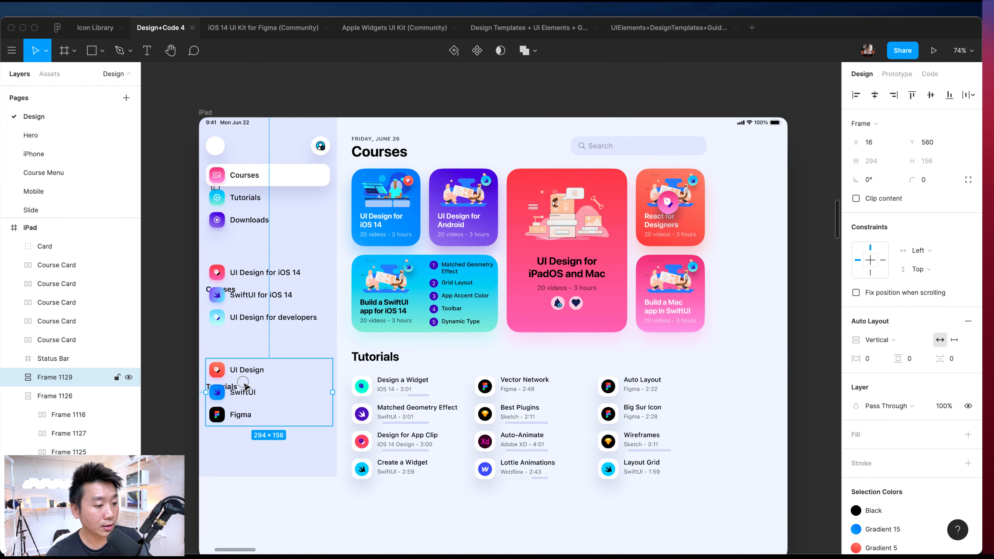
mouse_move(244, 385)
mouse_down()
mouse_move(245, 427)
mouse_move(245, 386)
mouse_up()
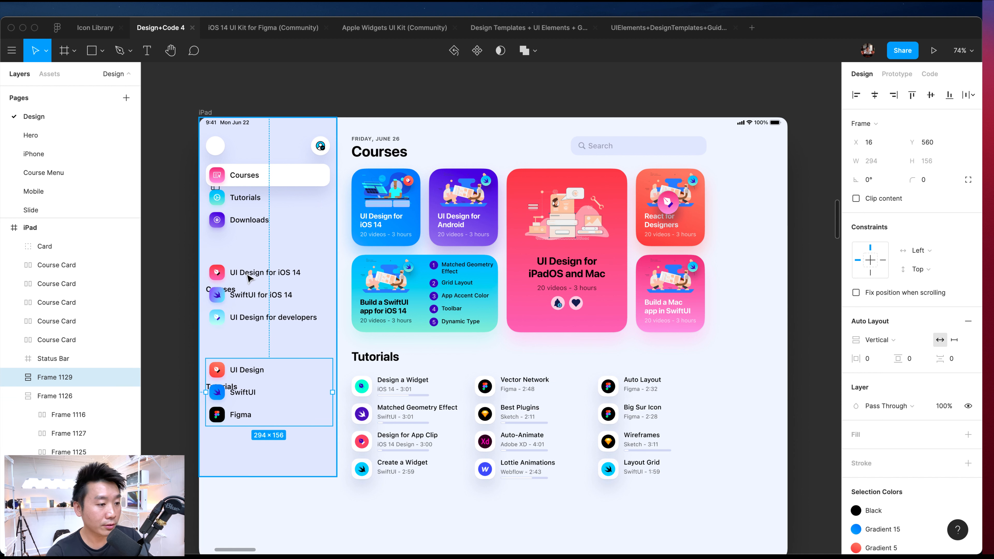
scroll(225, 279, left, 3)
key(shift+Return)
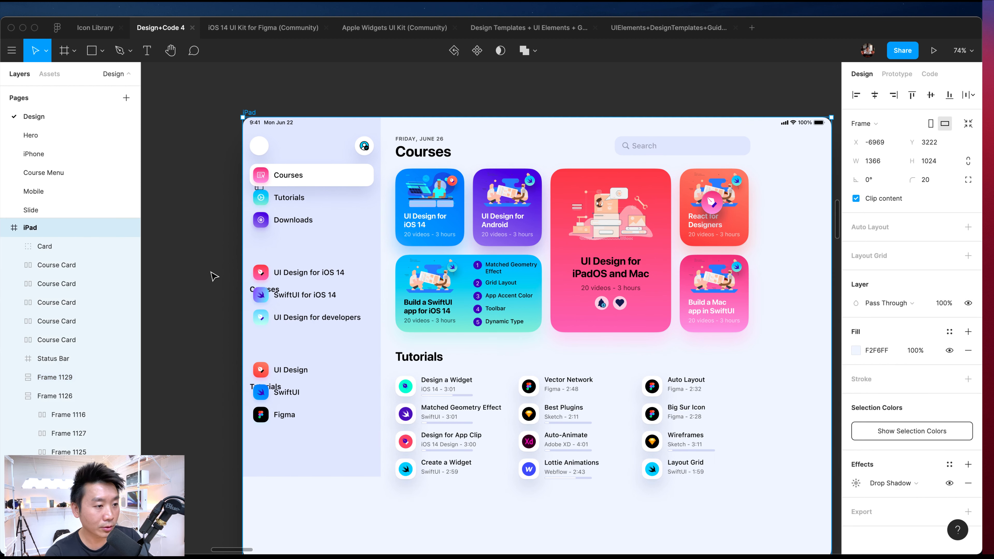
- Undo the iPad frame's move, landscape switch and iPad Pro 12.9" resize to restore the 1194 × 834 layout
key(super+z)
key(super+z)
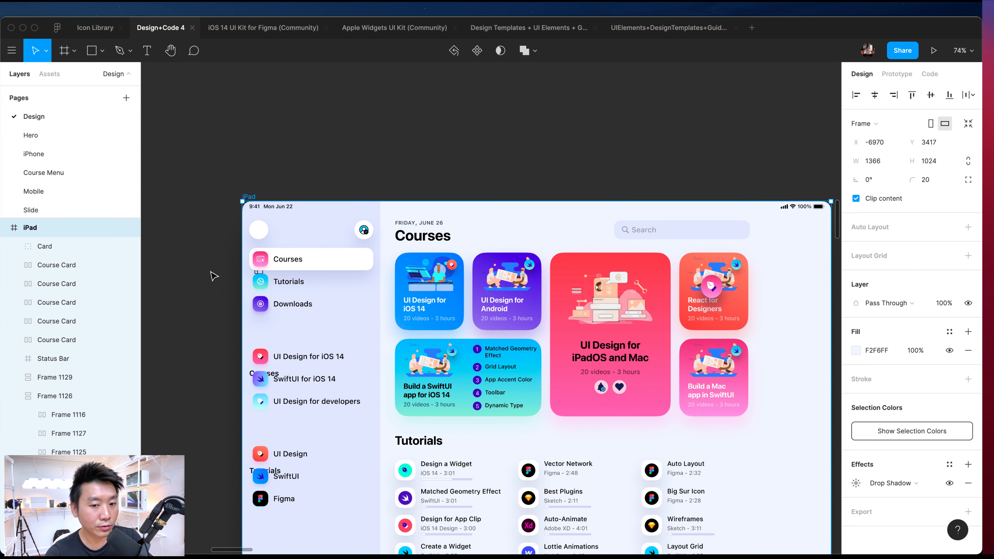
scroll(213, 276, down, 5)
key(super+z)
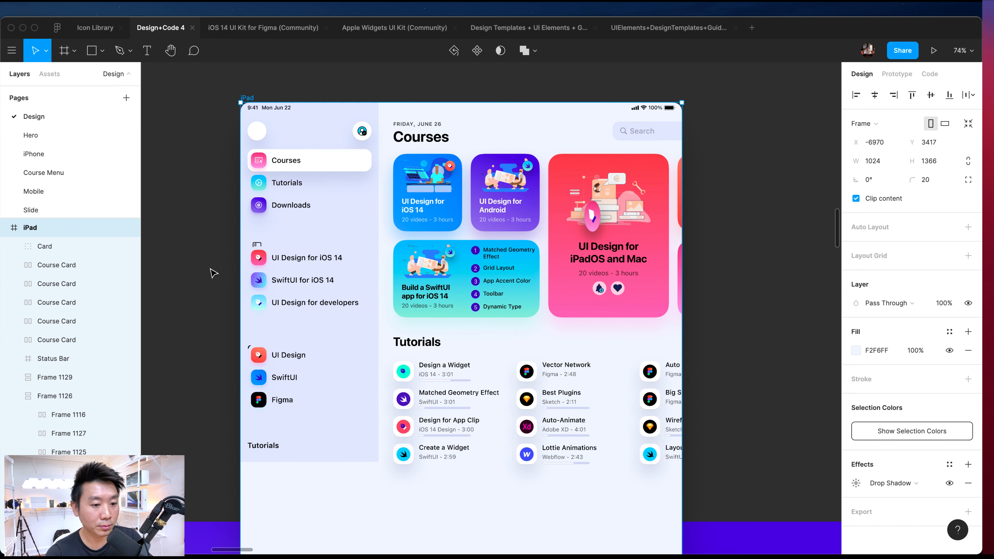
key(super+shift+z)
- Combine the sidebar's Tutorials heading and the list below it into one vertical auto layout frame
click(282, 351)
shift+click(277, 333)
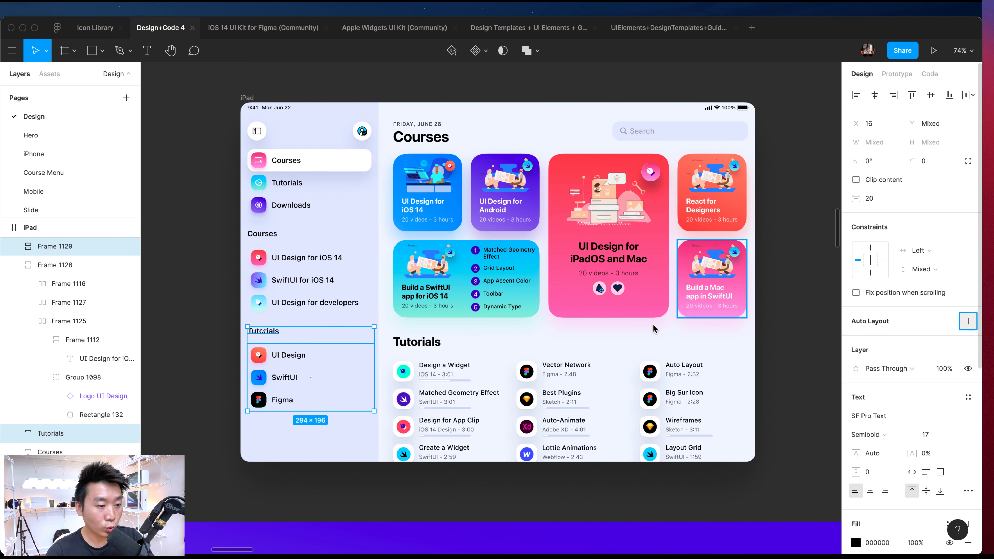
key(shift+a)
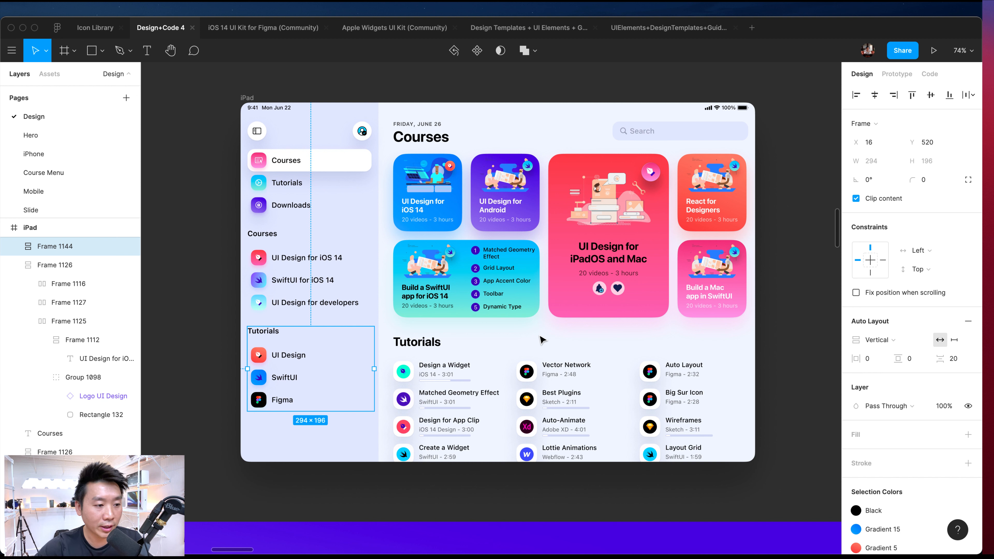
- Combine the sidebar's Courses heading and its three-item list into one vertical auto layout frame
click(325, 274)
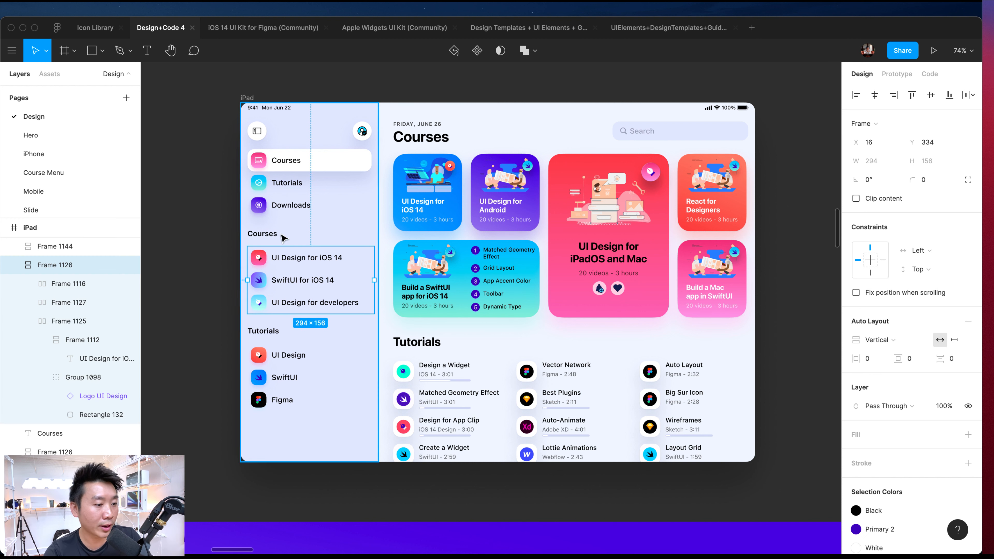
shift+click(262, 234)
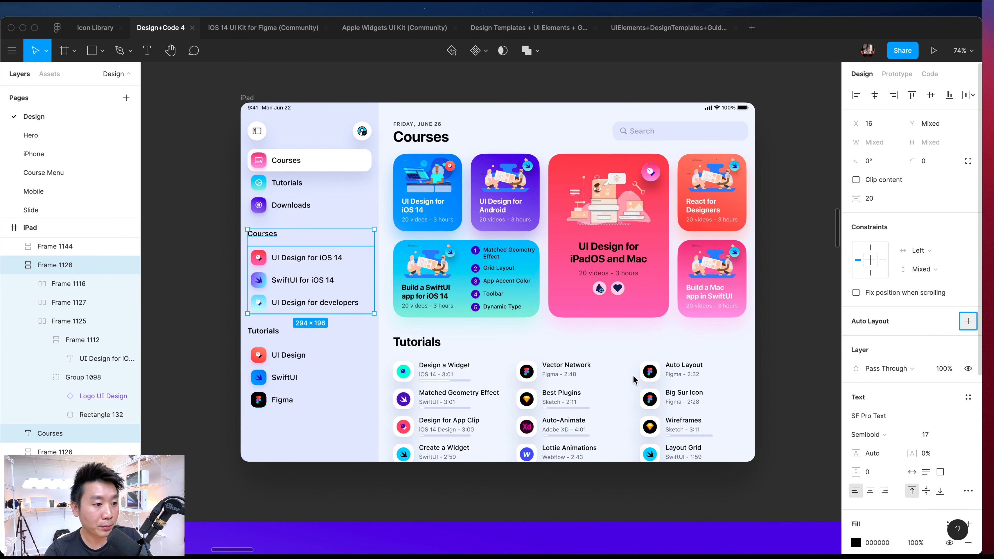
click(968, 321)
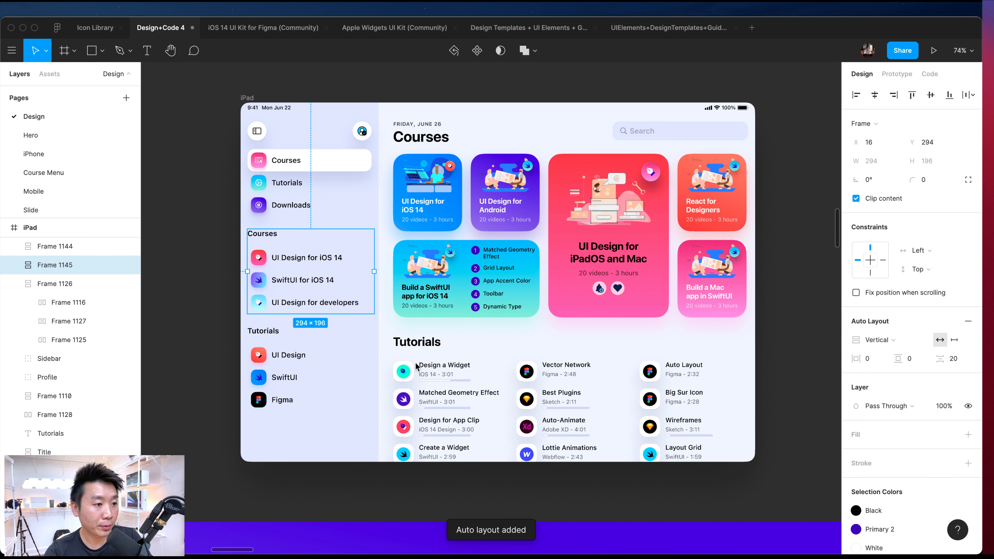
- Constrain the Sidebar icon group to the left and top of the frame, and check the Profile group's constraints
click(289, 191)
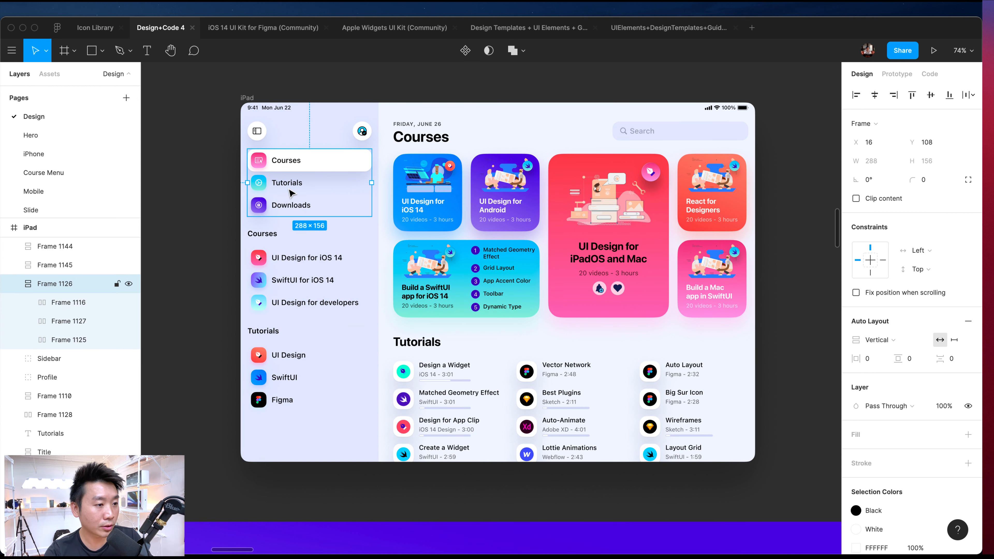
double_click(258, 134)
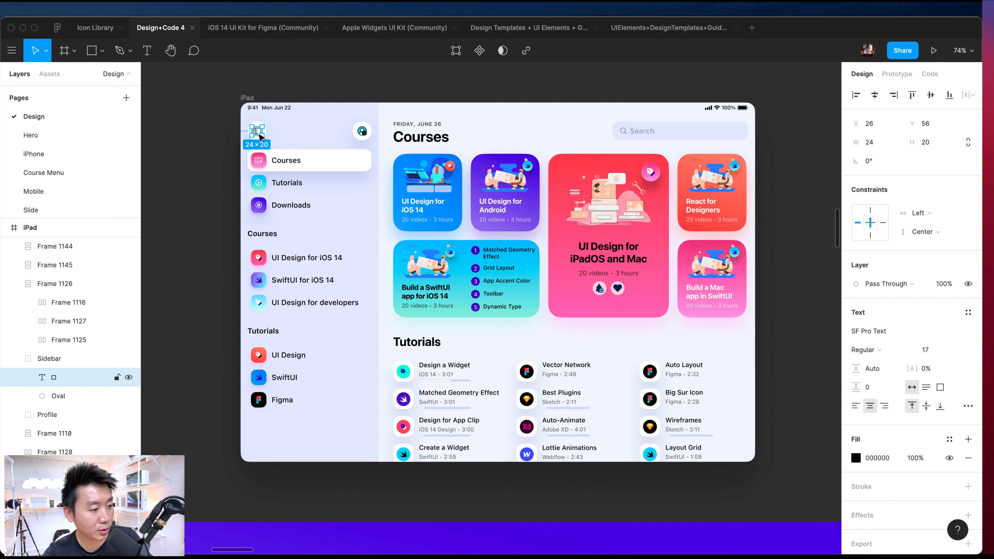
click(62, 364)
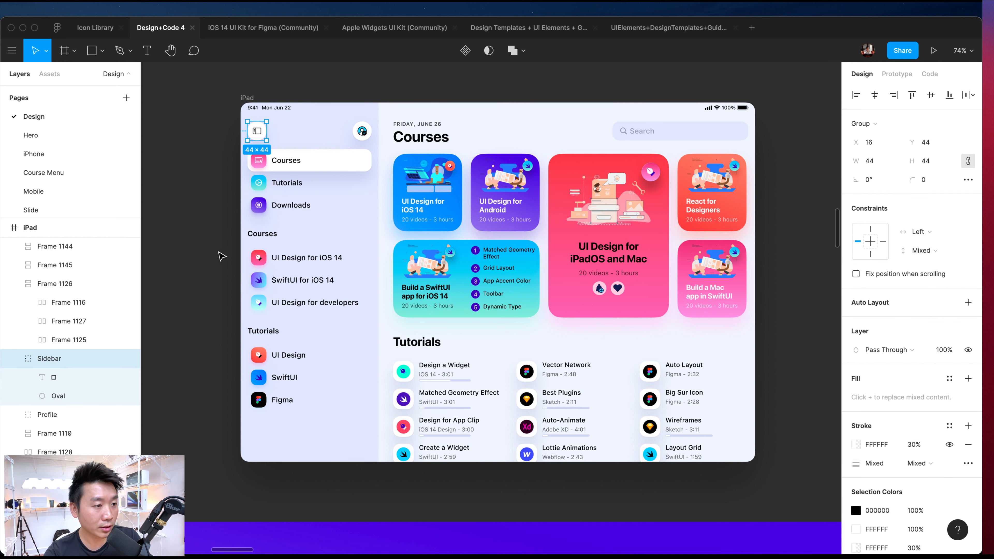
click(867, 229)
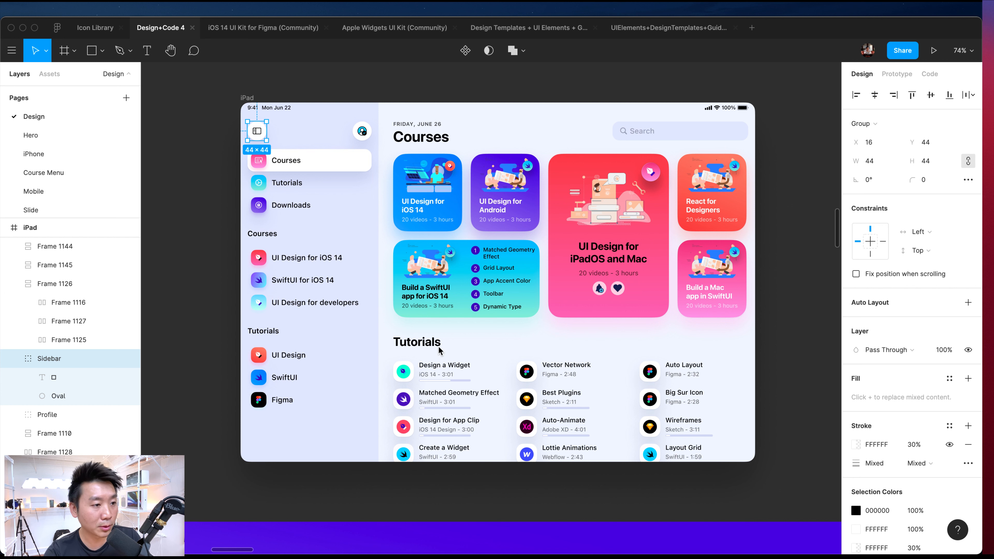
click(189, 291)
click(122, 414)
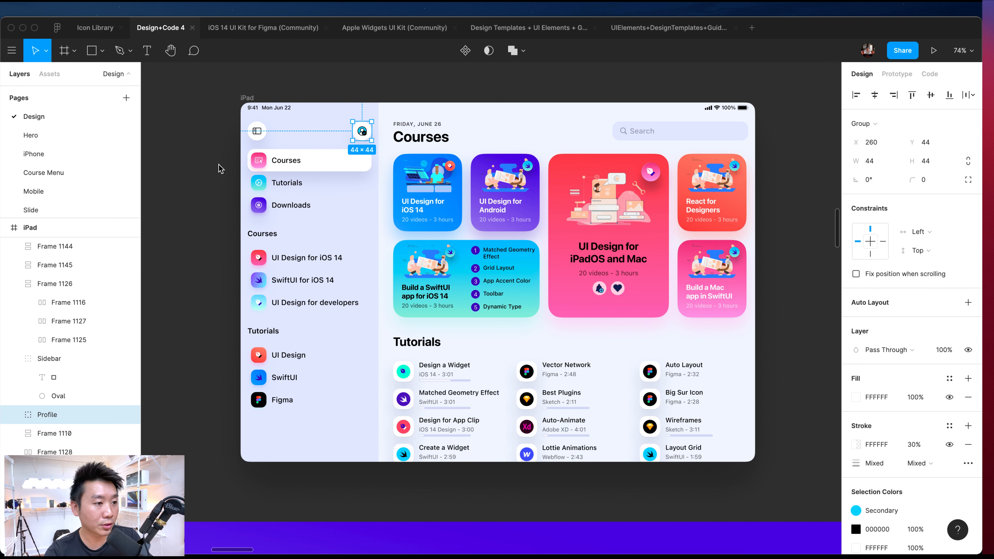
click(49, 358)
- Try the iPad Pro 12.9" preset, 1024 × 1366, on the iPad frame, and undo it after checking the sidebar
click(244, 97)
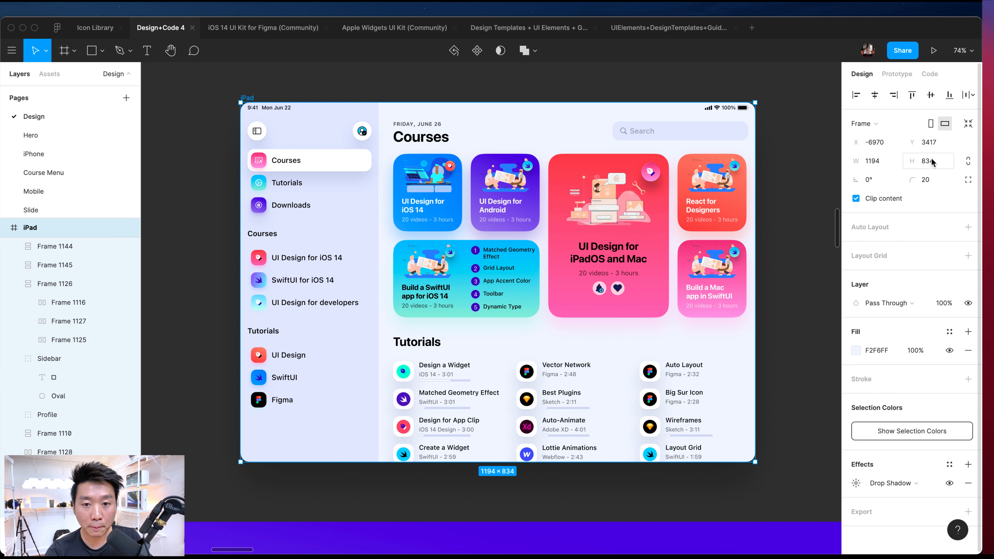
click(867, 123)
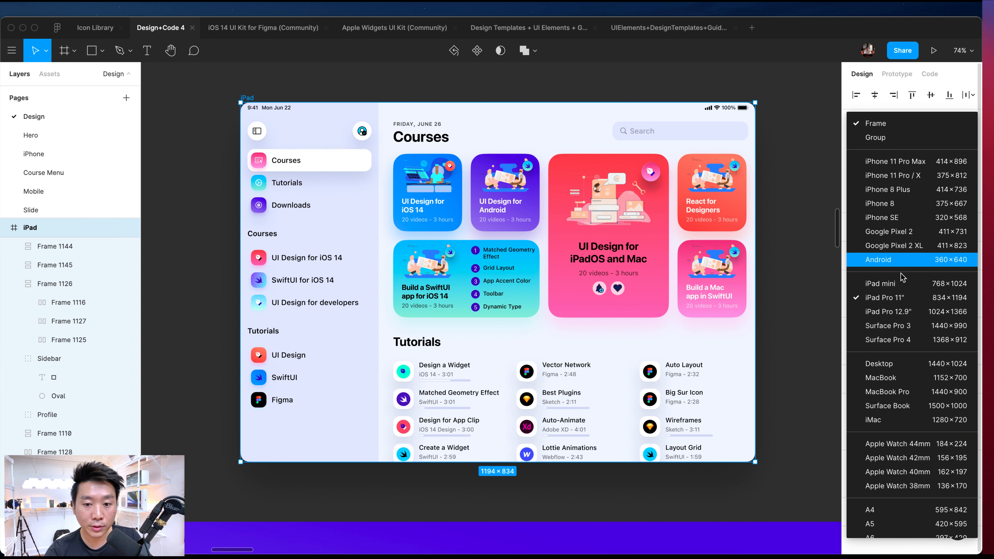
click(900, 313)
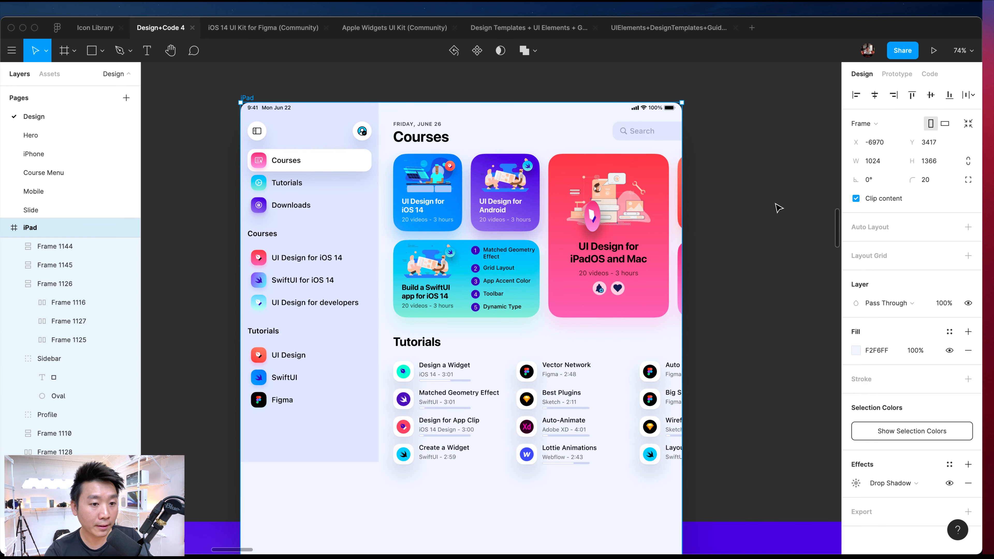
key(super+z)
- Constrain the logo on the large "UI Design for iPadOS and Mac" card to Left and Top
double_click(652, 176)
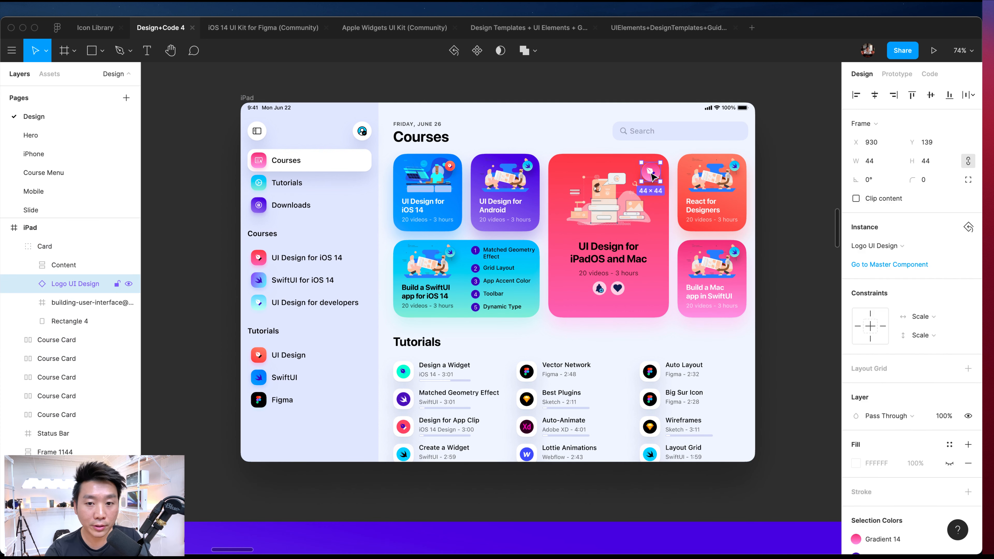
click(870, 314)
click(857, 326)
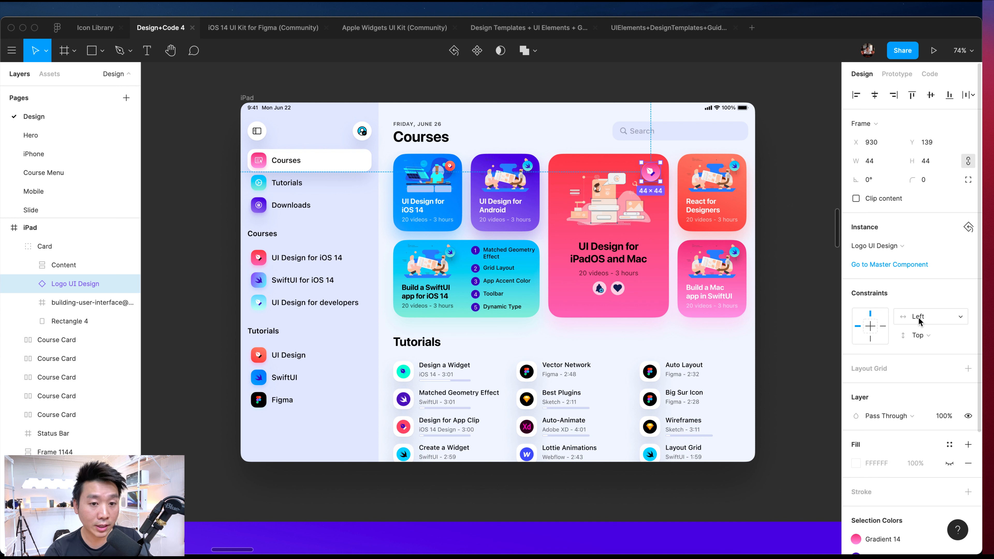
- Check the layout settings of the React for Designers and Mac app cards and their logos, and recheck the large card's logo constraints
click(735, 169)
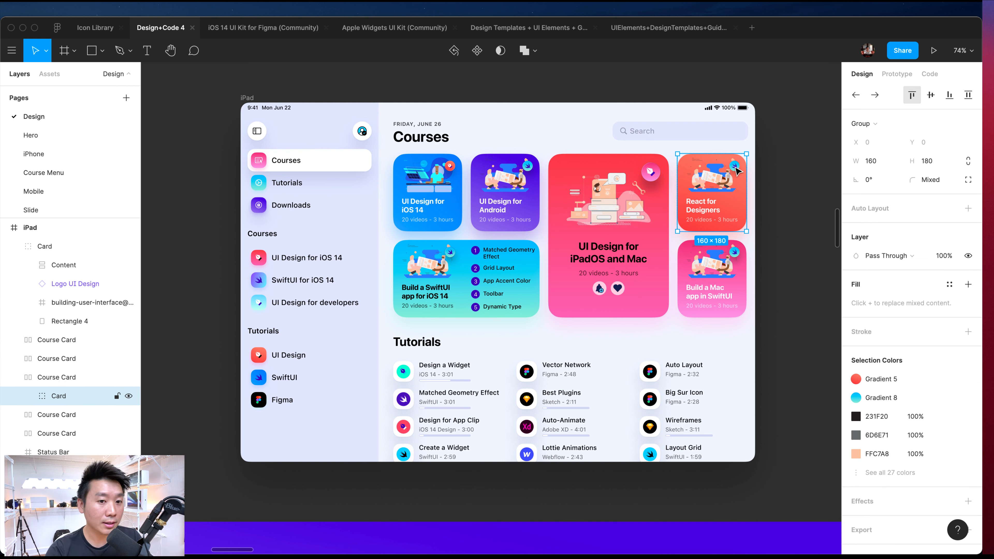
double_click(735, 169)
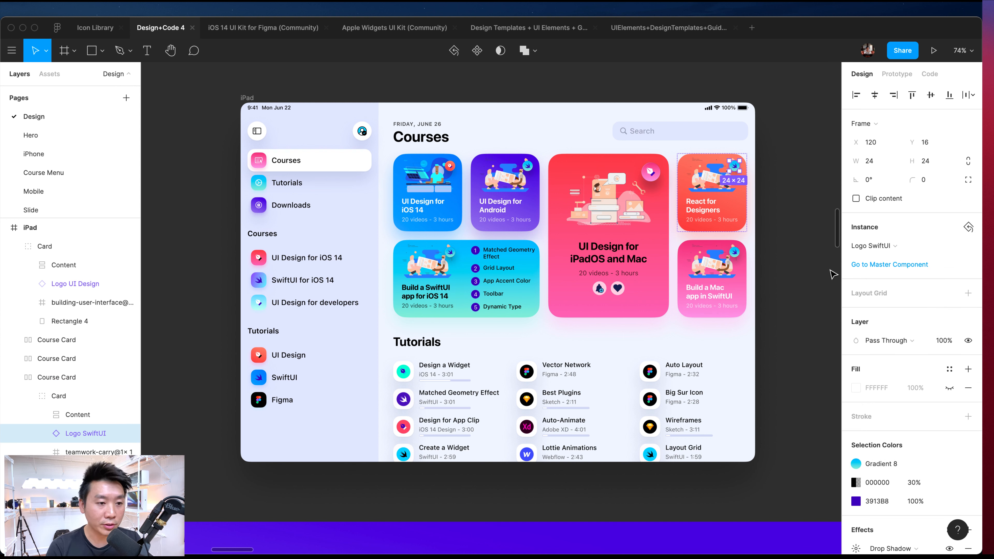
click(735, 255)
double_click(735, 255)
double_click(735, 256)
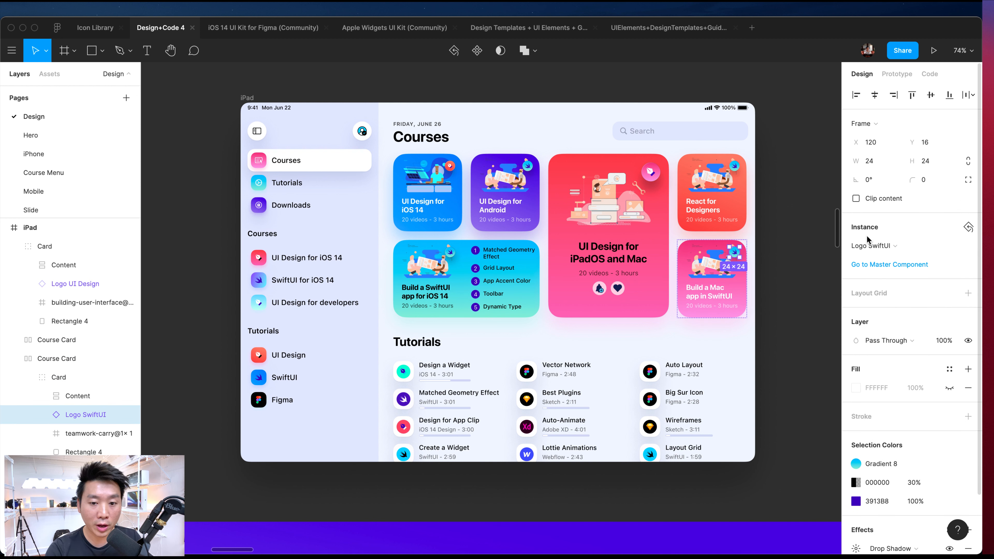
click(772, 263)
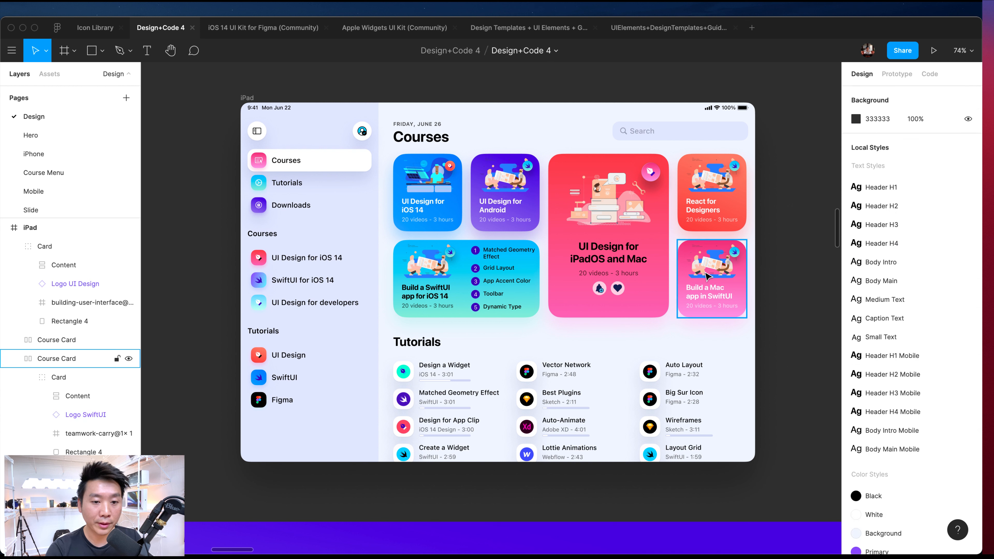
click(711, 275)
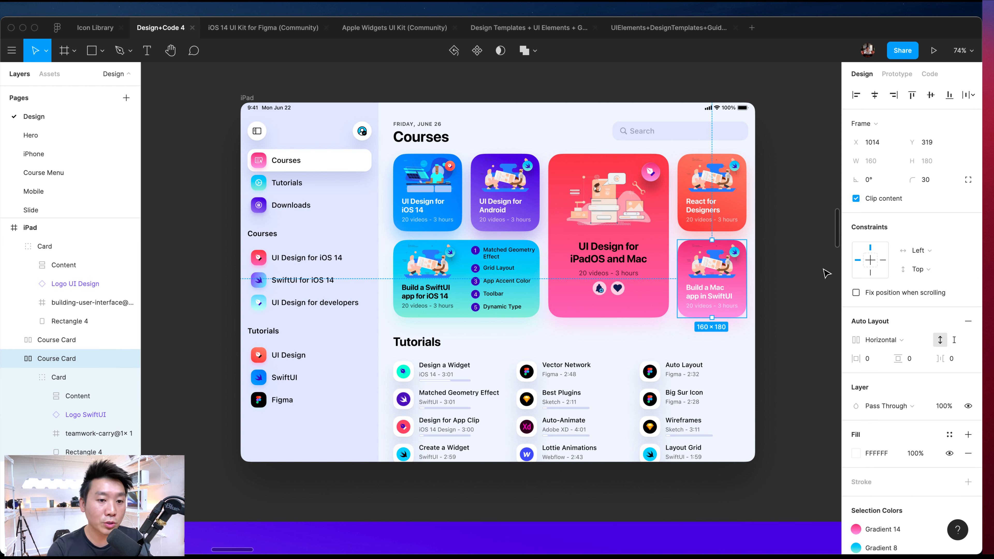
click(652, 175)
double_click(652, 176)
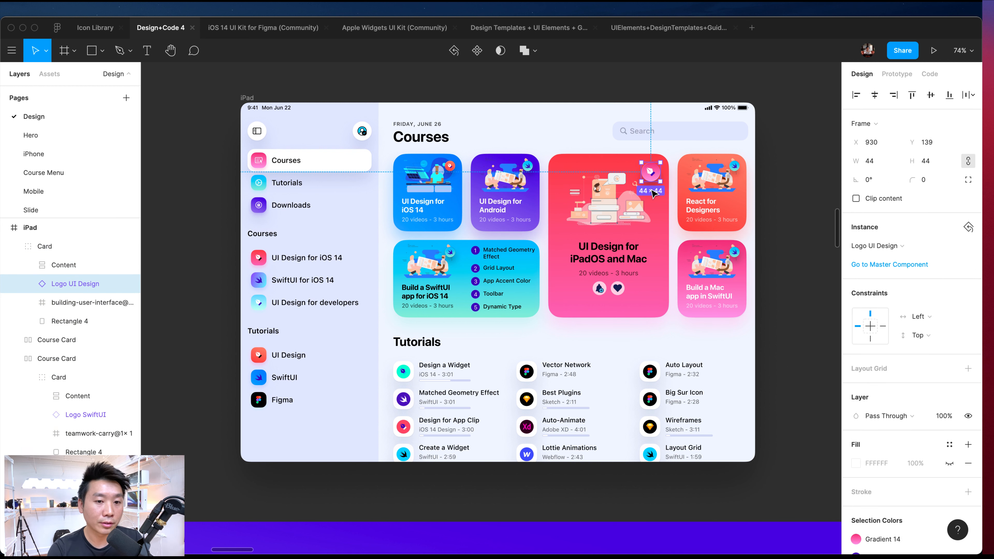
click(730, 214)
click(782, 239)
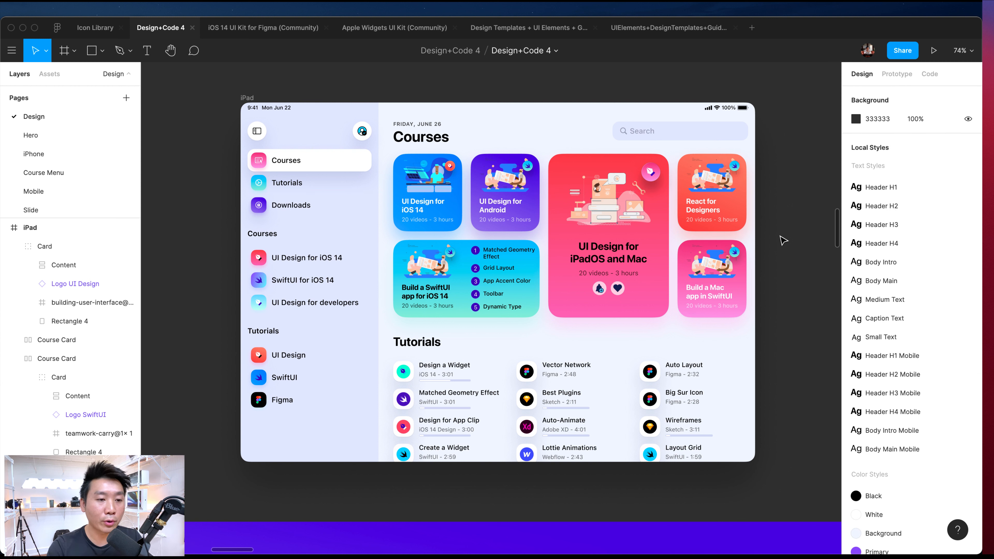
- Examine how the course cards and the sidebar's stacked sections are structured with groups and auto layout
click(487, 208)
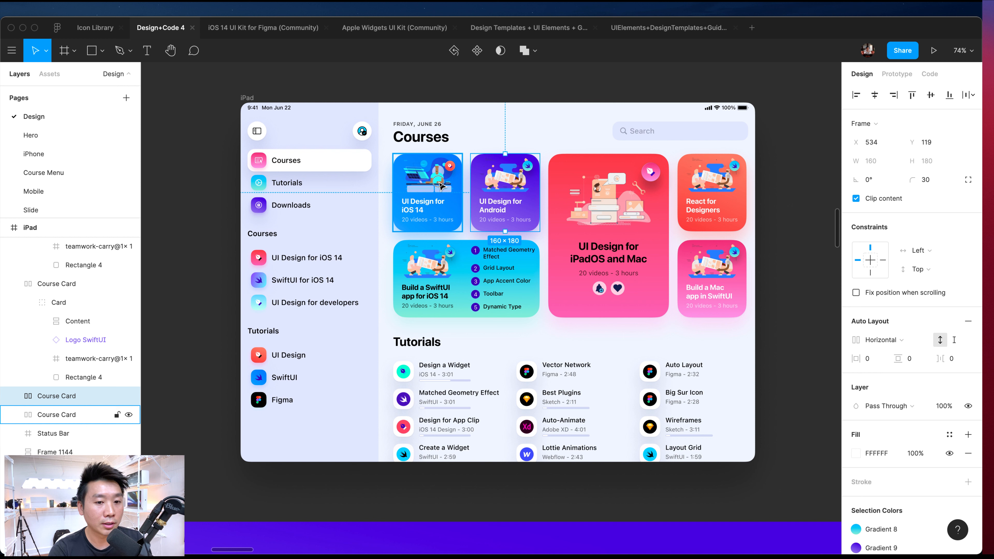
click(781, 223)
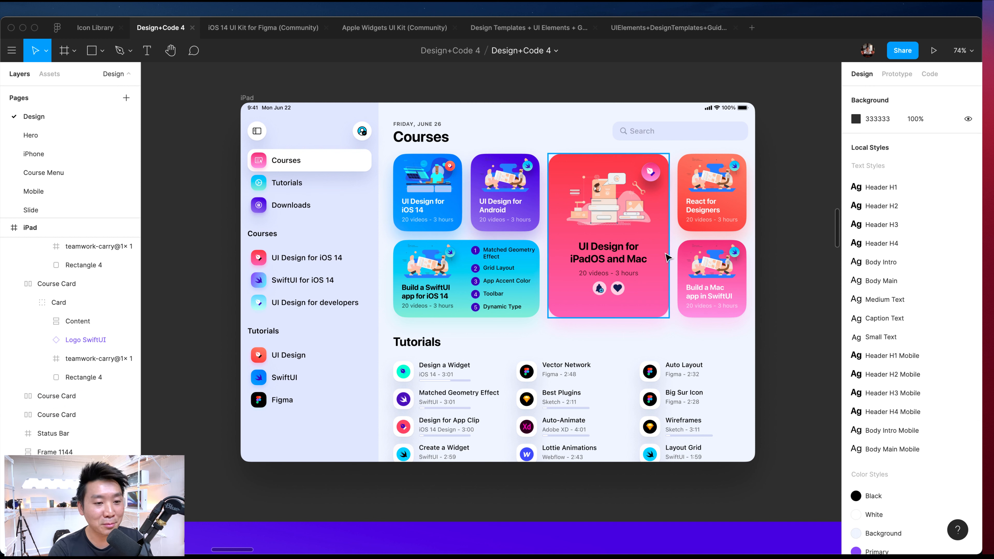
click(612, 275)
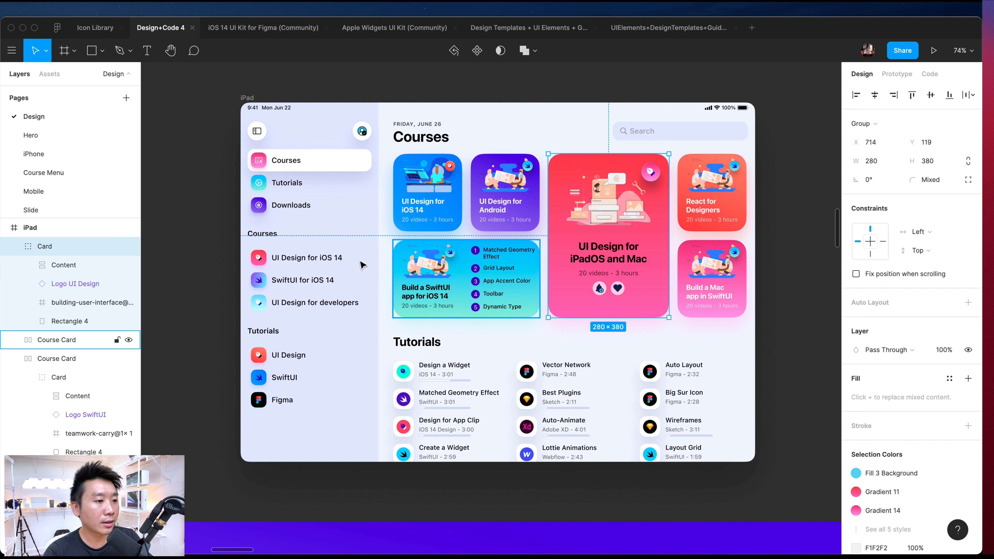
click(307, 187)
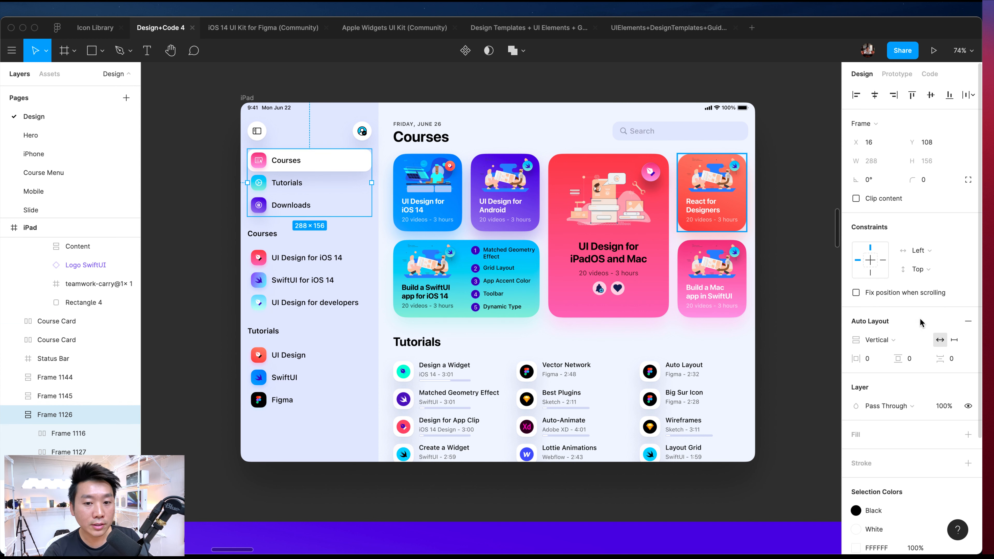
click(368, 345)
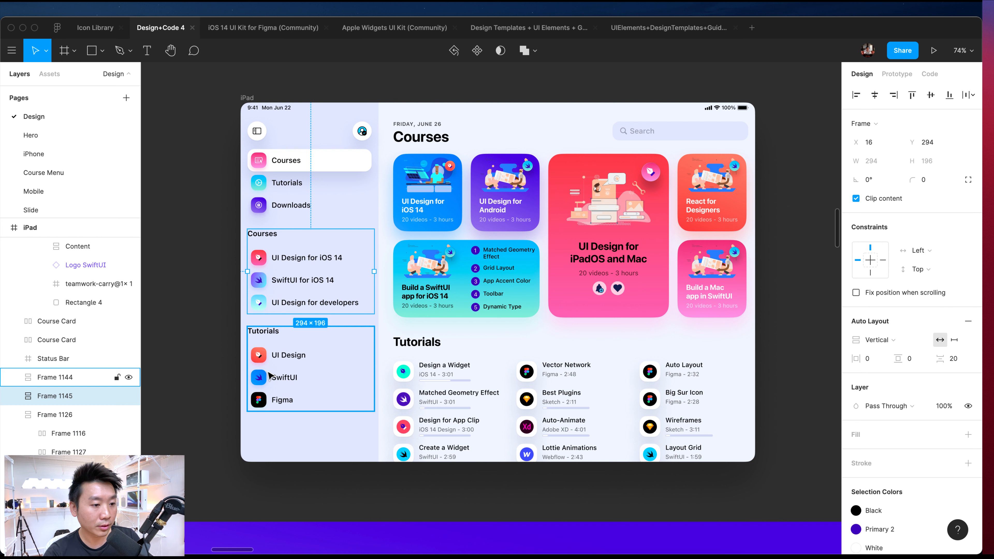
- Inspect the auto layout and constraints of the sidebar's Courses stack and the Tutorials grid on the iPad screen
click(370, 311)
scroll(456, 313, down, 5)
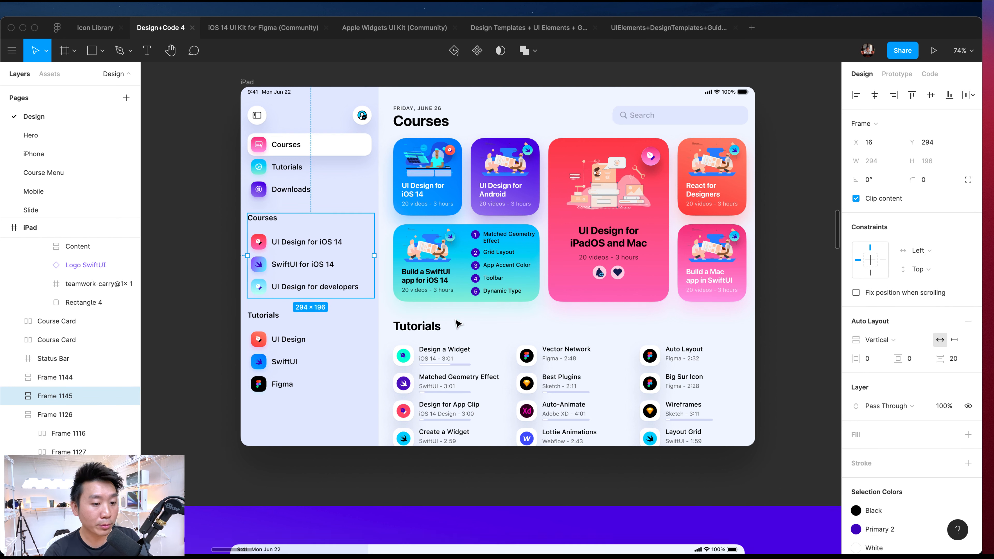
scroll(457, 323, down, 10)
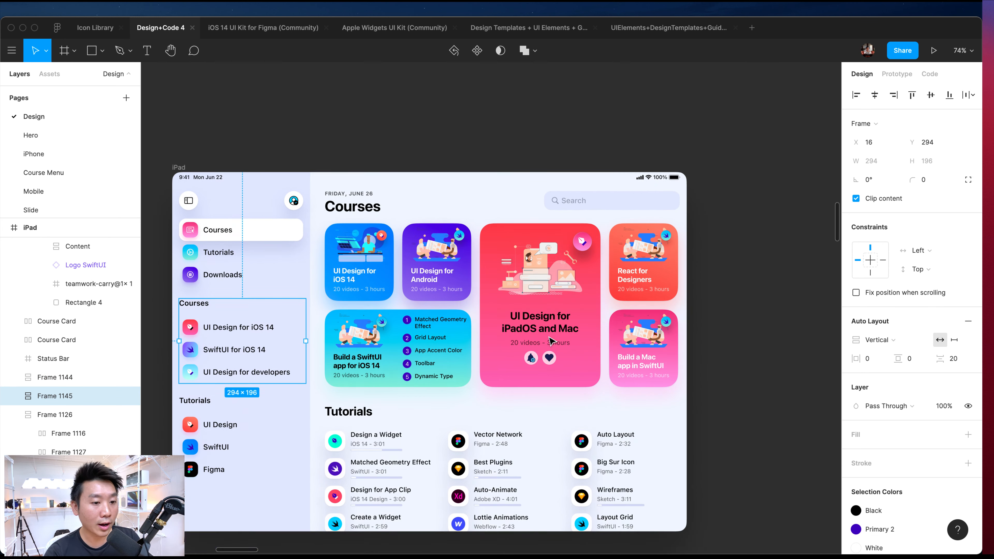
scroll(489, 372, down, 3)
click(428, 409)
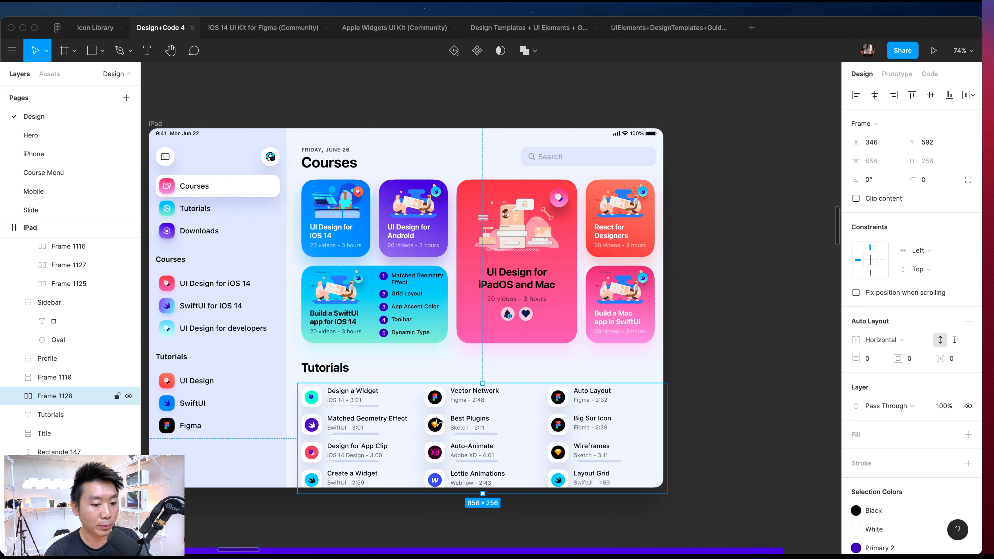
scroll(429, 407, left, 4)
scroll(427, 406, down, 1)
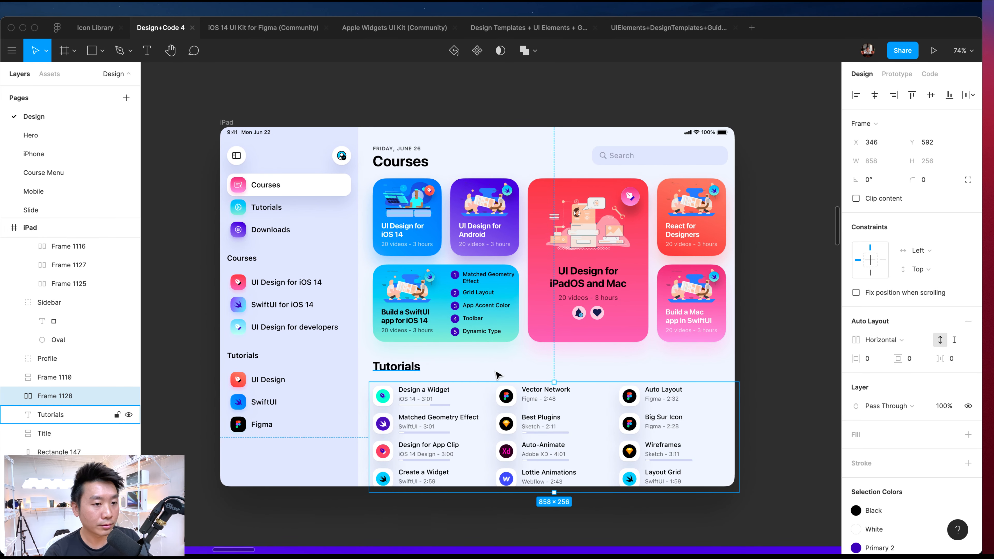
- Draw a test frame about 549 × 549 above the iPad screen and center a gray rectangle about 228 × 228 inside it
scroll(536, 376, right, 10)
scroll(313, 231, left, 10)
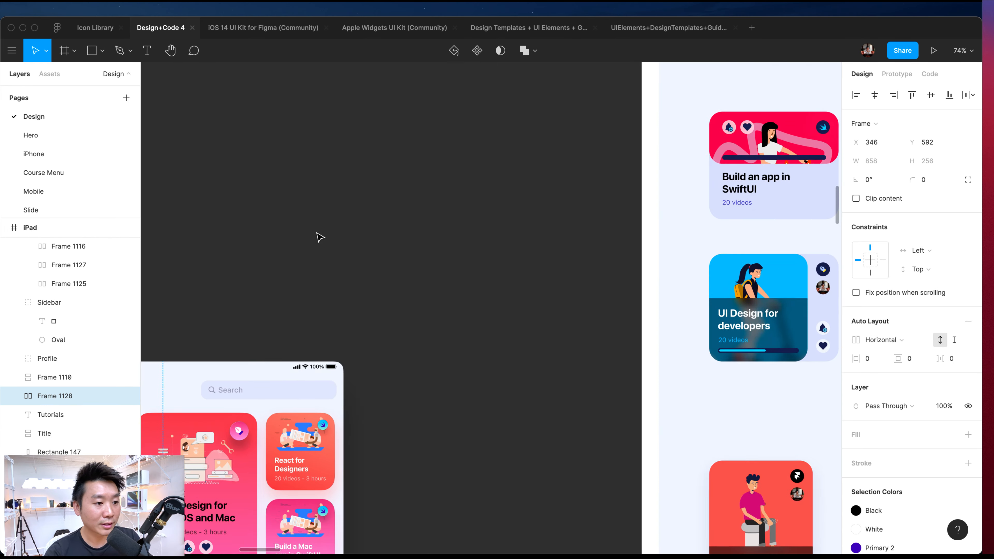
key(f)
drag(384, 119, 621, 355)
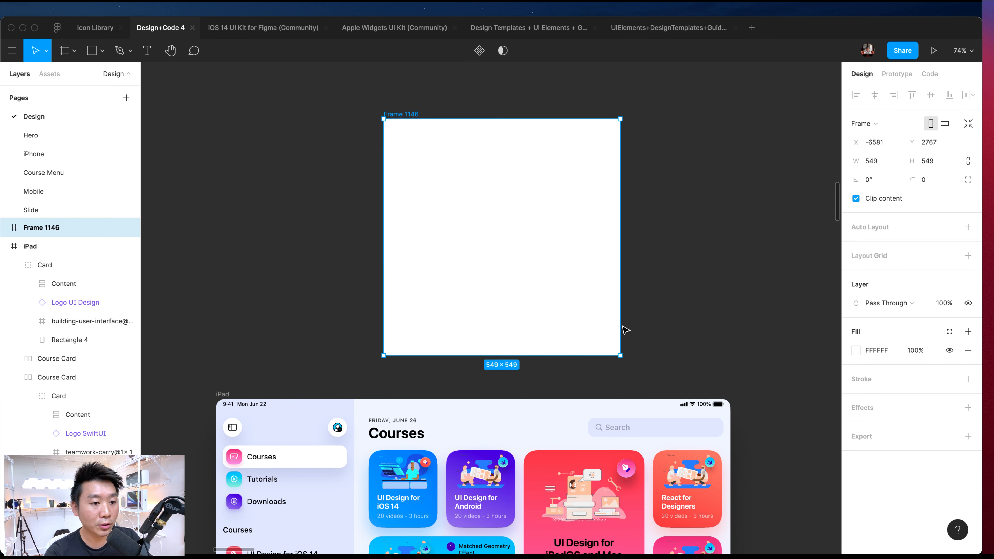
key(r)
mouse_move(462, 200)
mouse_down()
mouse_move(555, 280)
mouse_move(560, 298)
mouse_up()
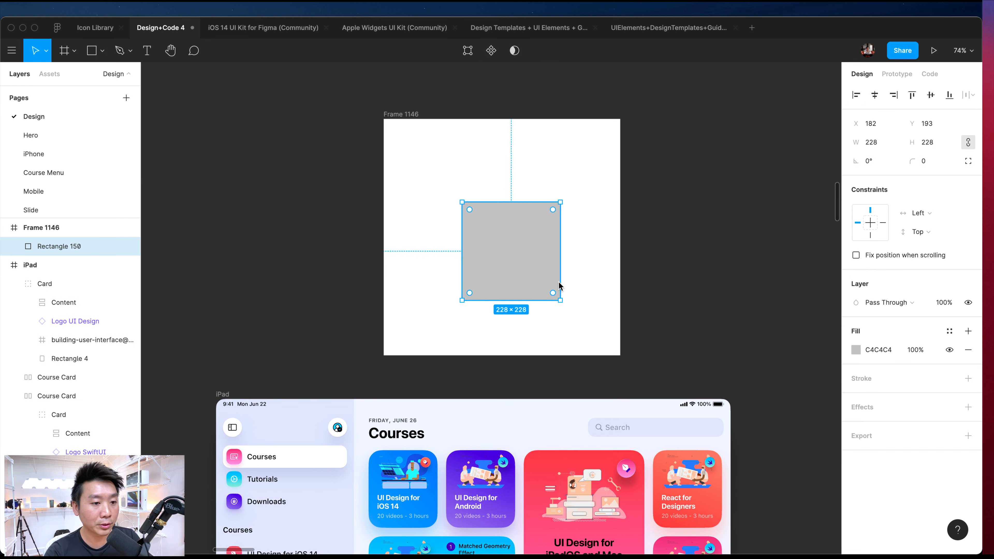
drag(514, 259, 508, 247)
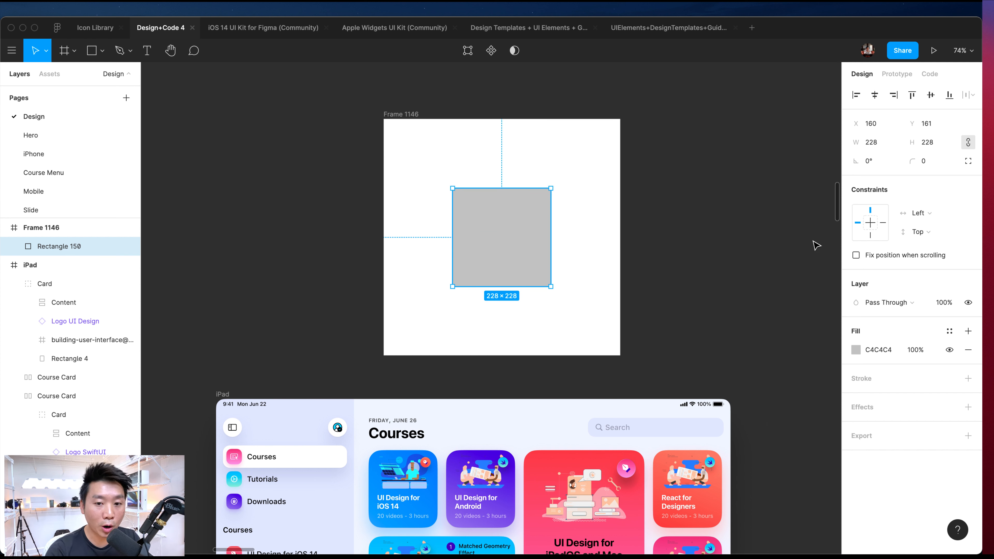
- Constrain the gray rectangle horizontally to Center and narrow the test frame to about 503 wide
click(873, 223)
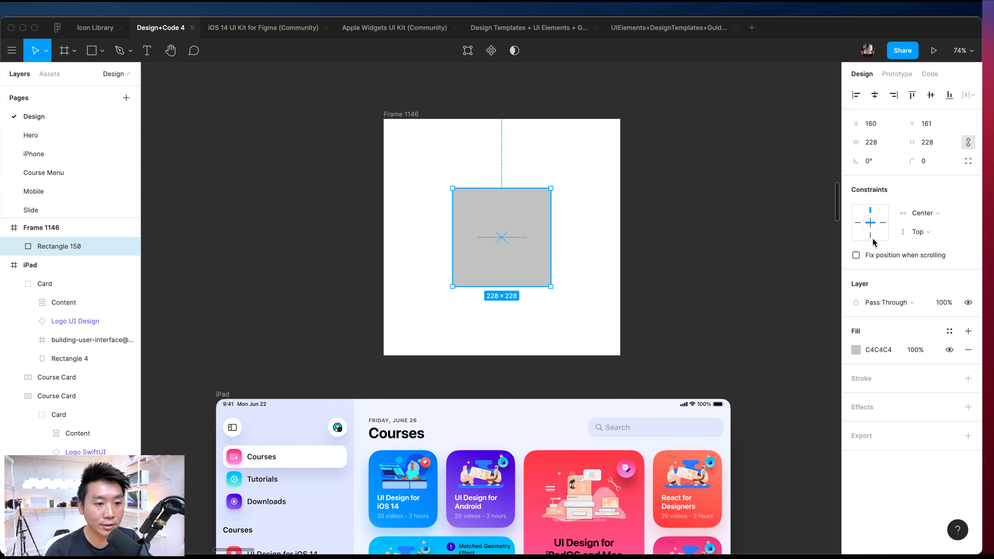
click(737, 253)
click(398, 114)
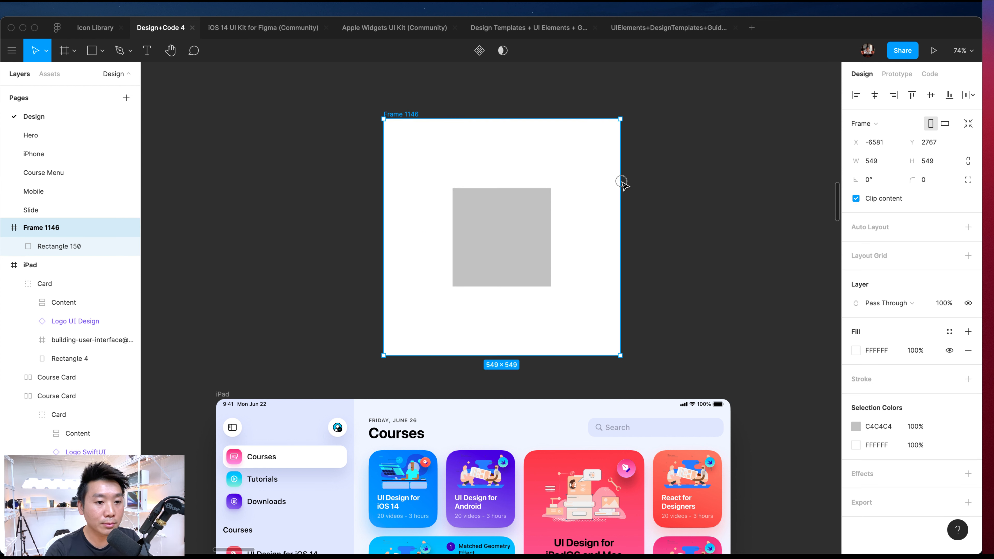
drag(622, 182, 601, 185)
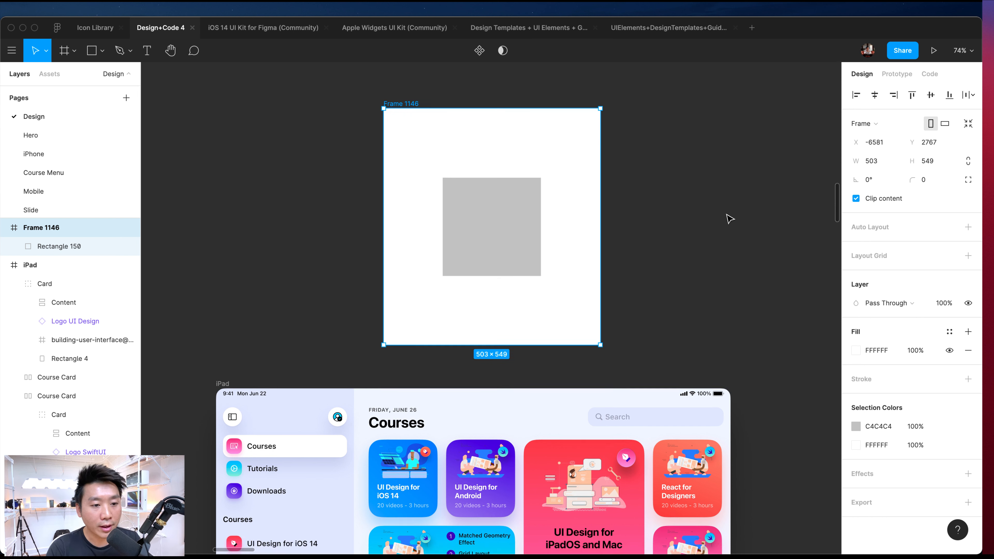
- Delete the test frame above the iPad screen together with its gray rectangle
scroll(729, 217, down, 6)
scroll(739, 216, down, 2)
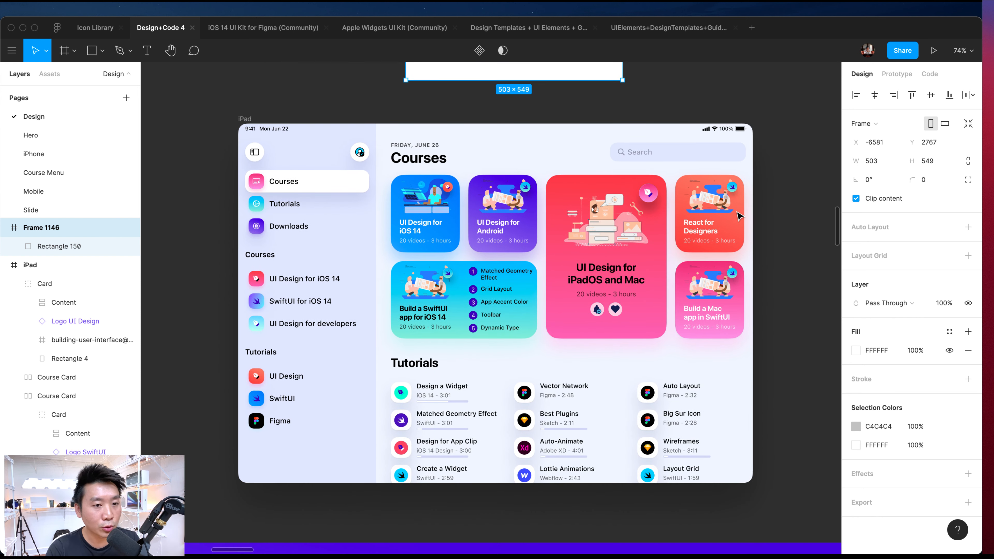
click(783, 230)
scroll(779, 229, up, 5)
scroll(592, 196, up, 3)
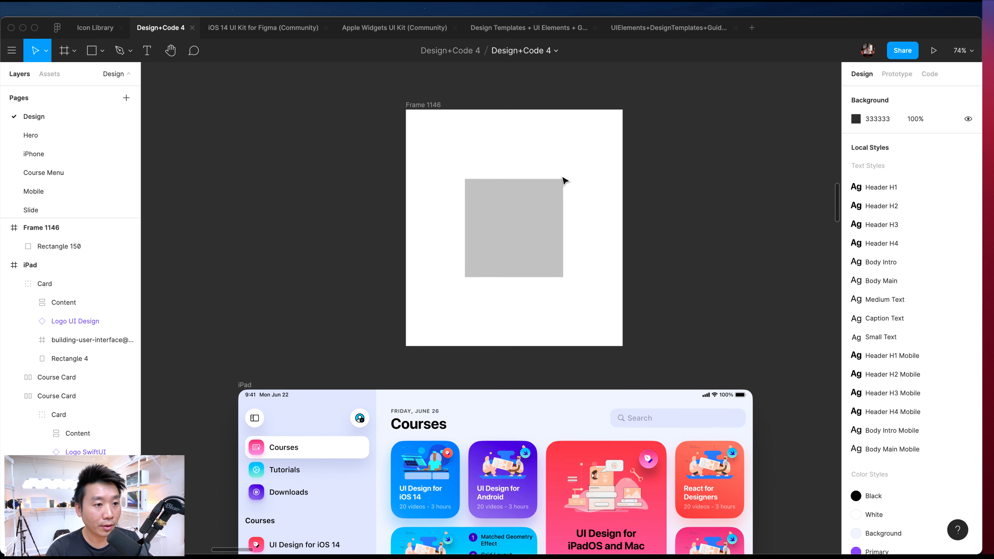
click(430, 110)
key(Delete)
scroll(428, 111, down, 7)
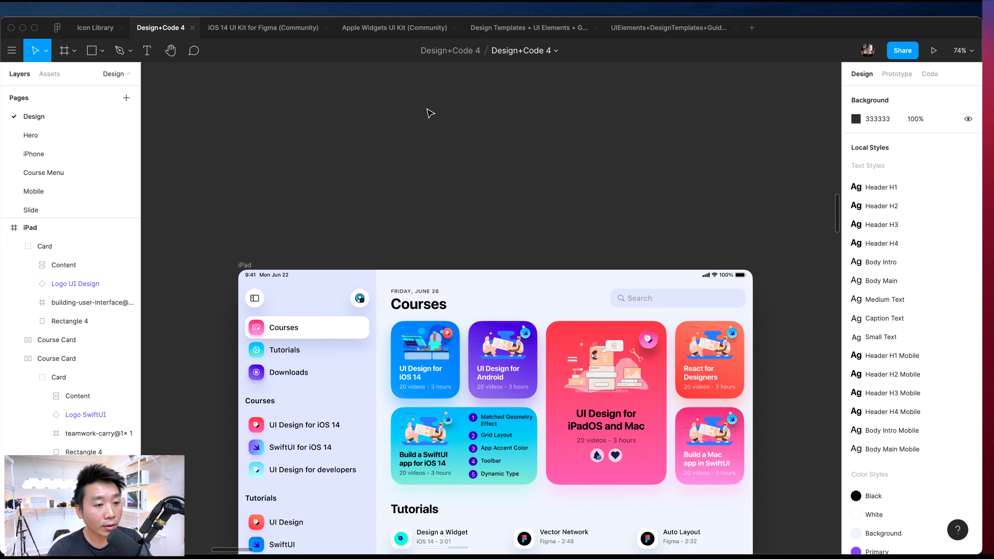
- Check the layout settings and constraints of the sidebar stacks, profile button, Courses title, search field and status bar
click(284, 257)
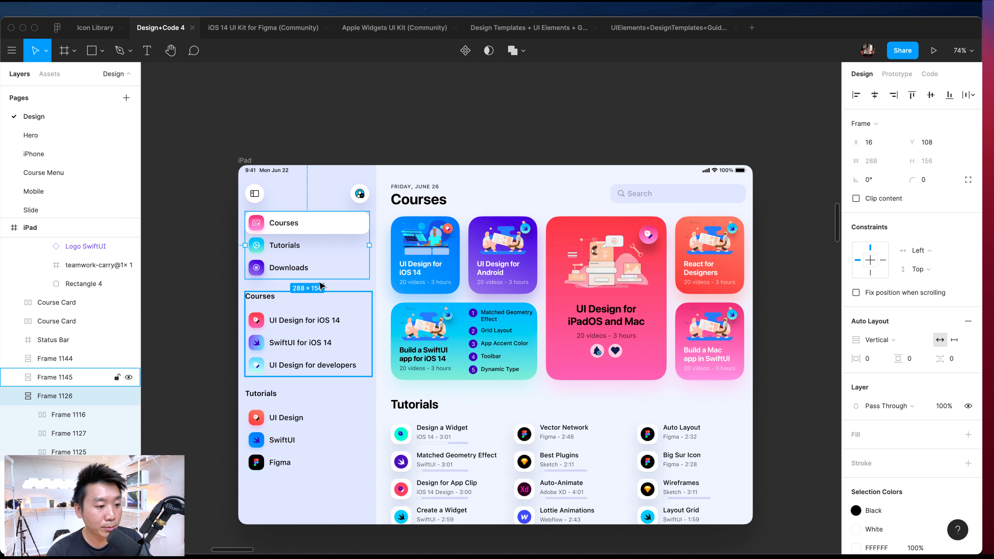
click(313, 349)
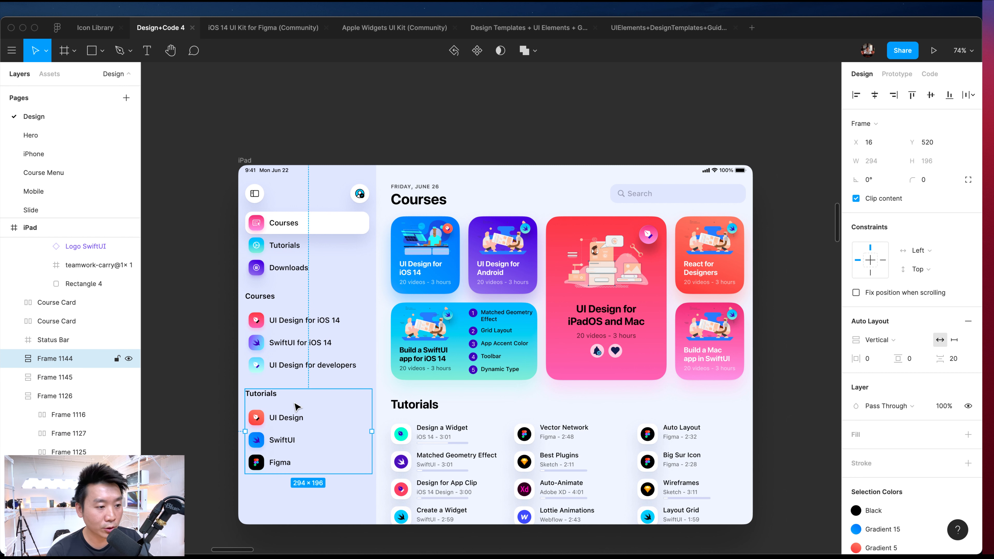
click(255, 195)
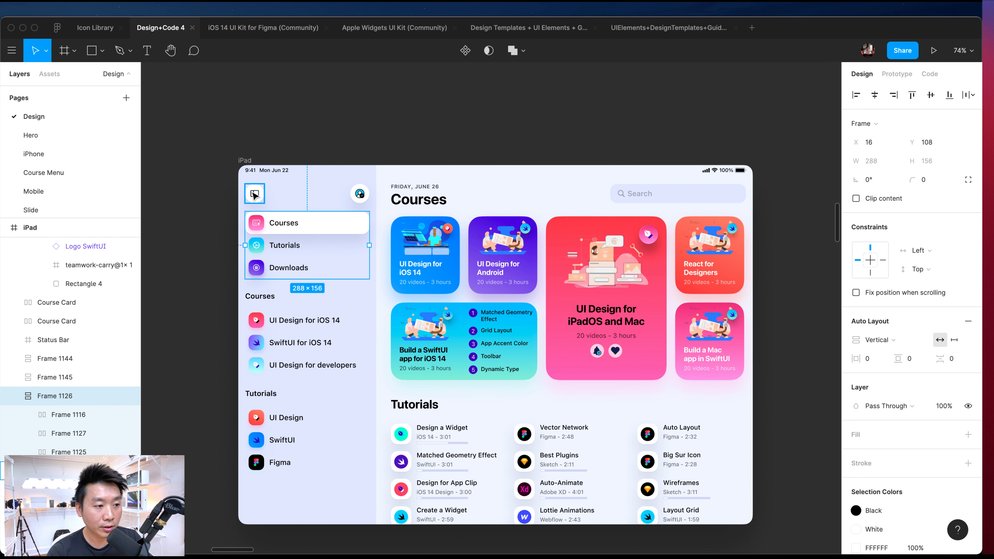
click(358, 198)
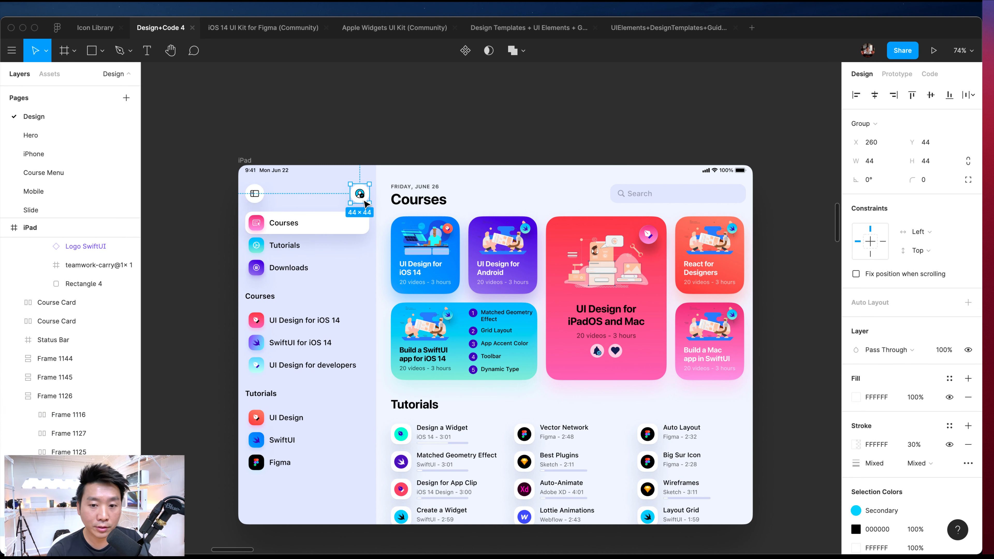
click(406, 187)
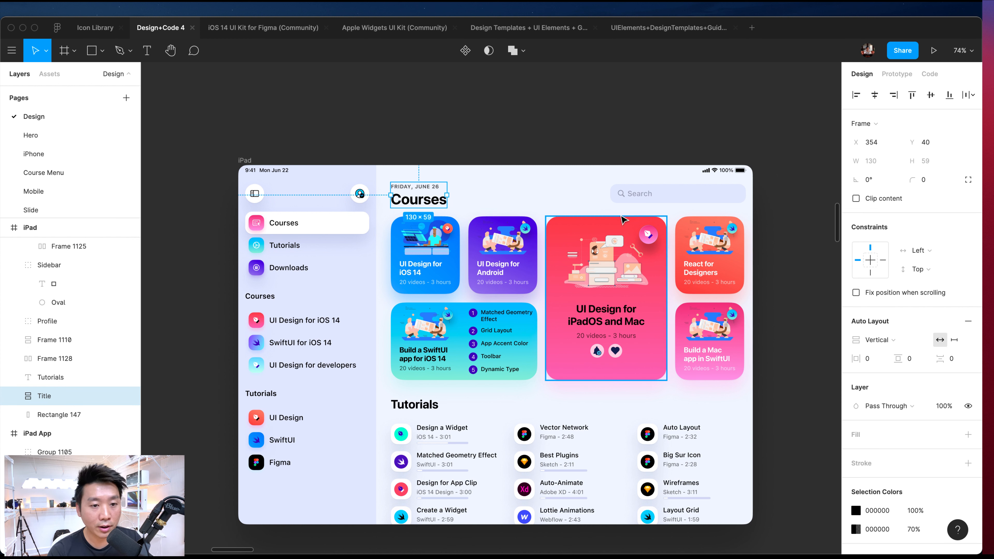
click(642, 194)
click(882, 261)
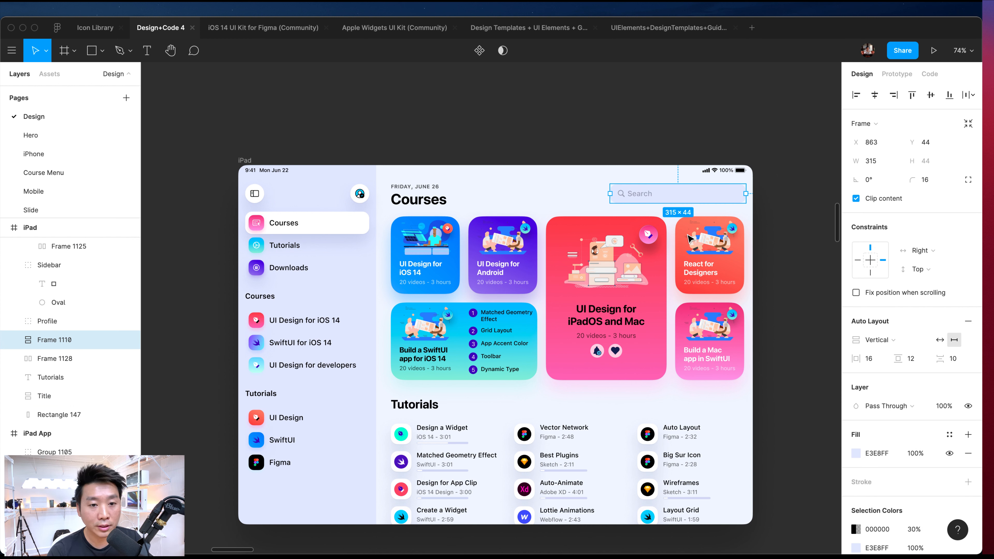
click(700, 175)
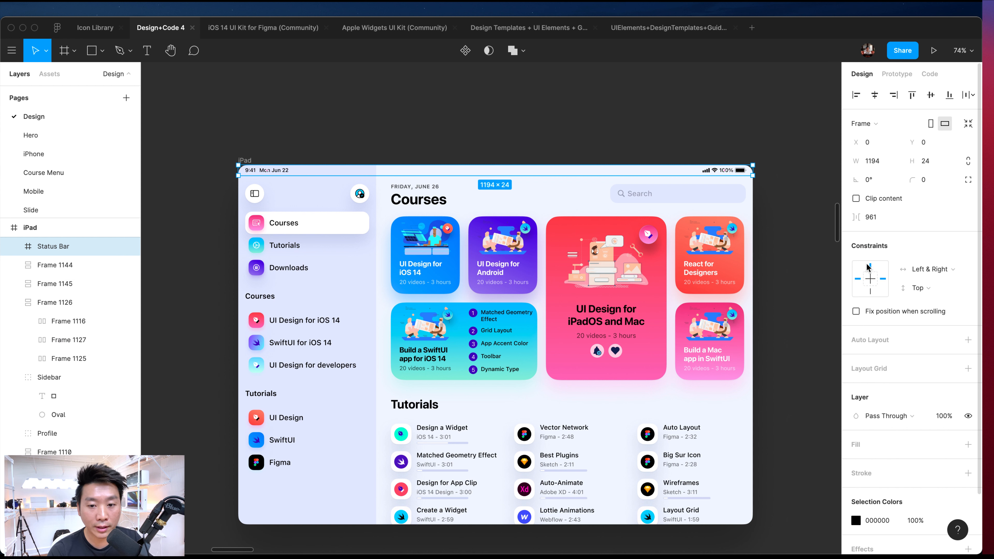
- Check the constraints and auto layout of the course cards on the iPad screen one after another
scroll(606, 250, down, 2)
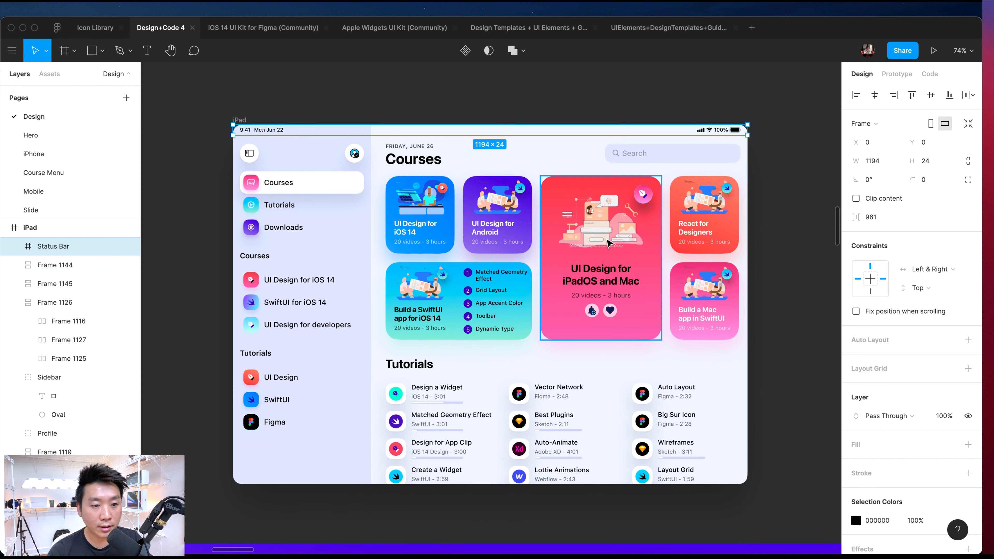
click(606, 244)
click(709, 282)
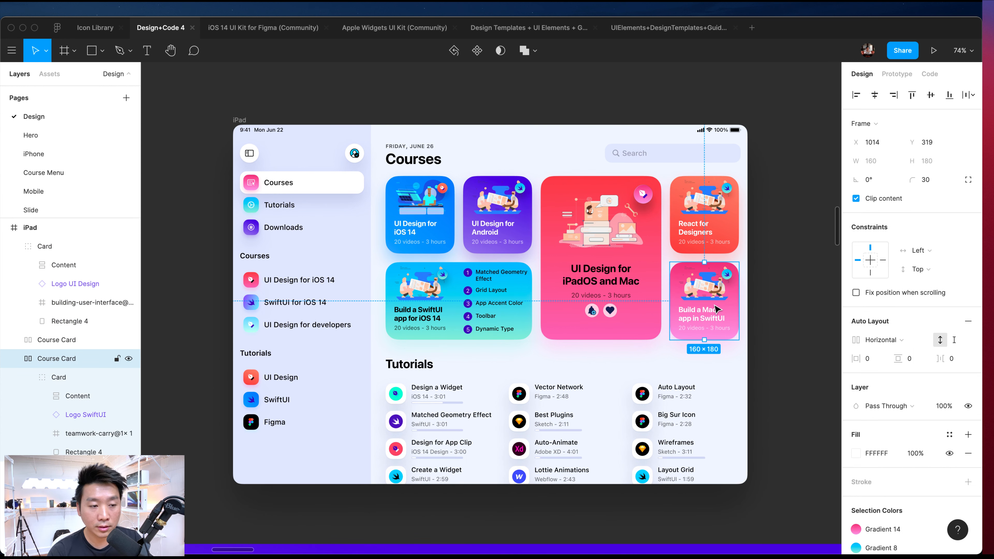
click(419, 225)
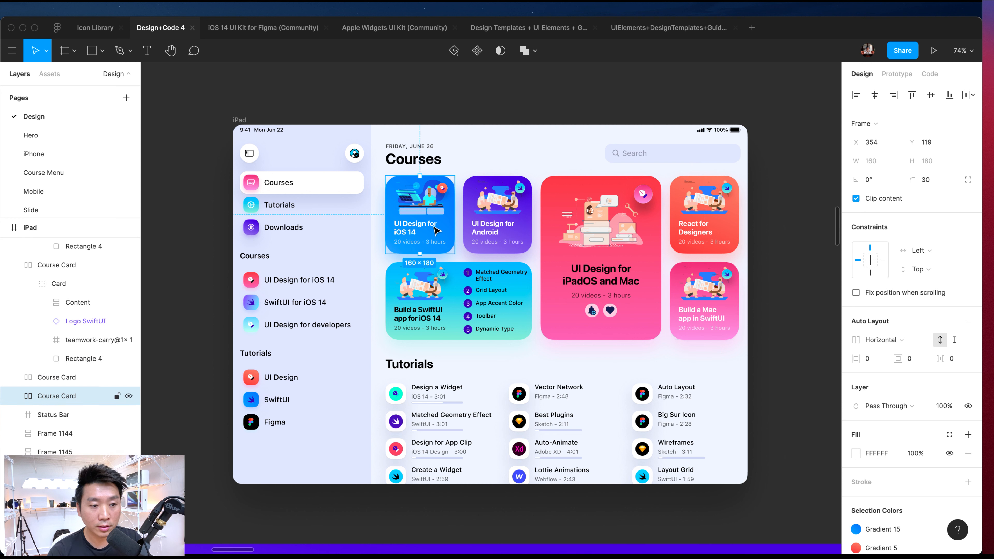
click(508, 224)
click(705, 219)
click(704, 302)
click(462, 309)
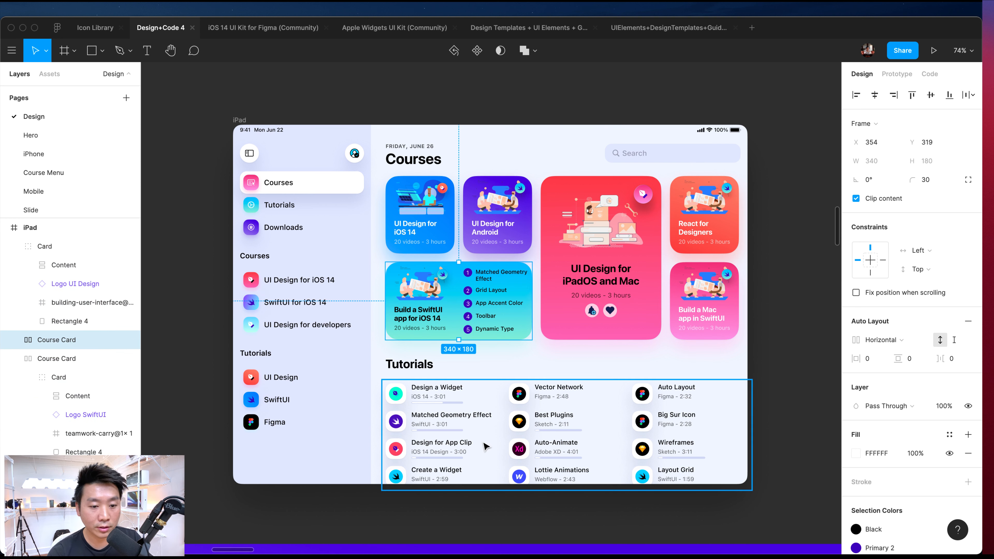
- Check the constraints of the Tutorials grid and its heading, and clear the selection
click(486, 446)
click(412, 366)
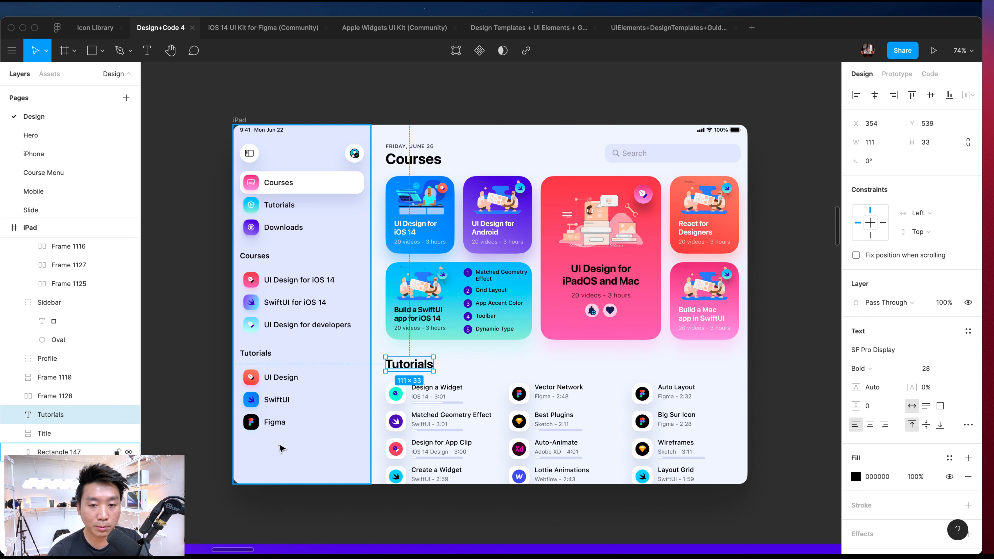
scroll(281, 448, right, 2)
click(663, 313)
click(779, 320)
scroll(779, 320, left, 2)
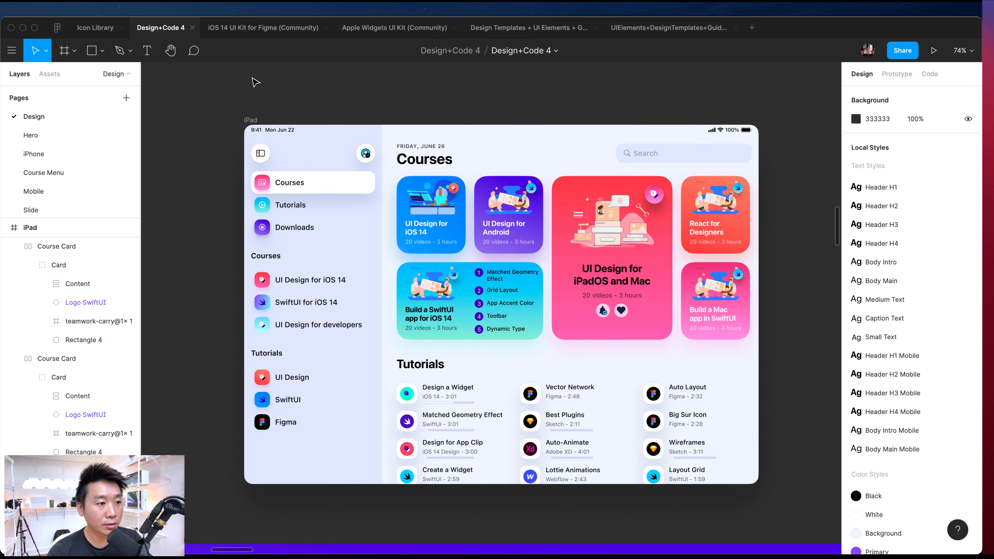
- Resize the iPad frame with the iPad Pro 12.9" preset and switch it to landscape, 1366 × 1024
click(249, 117)
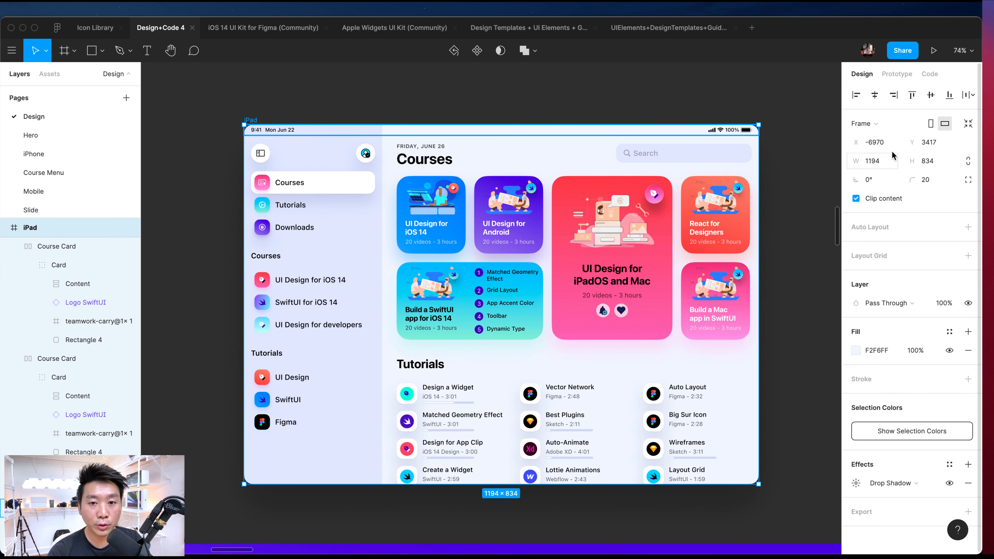
click(879, 126)
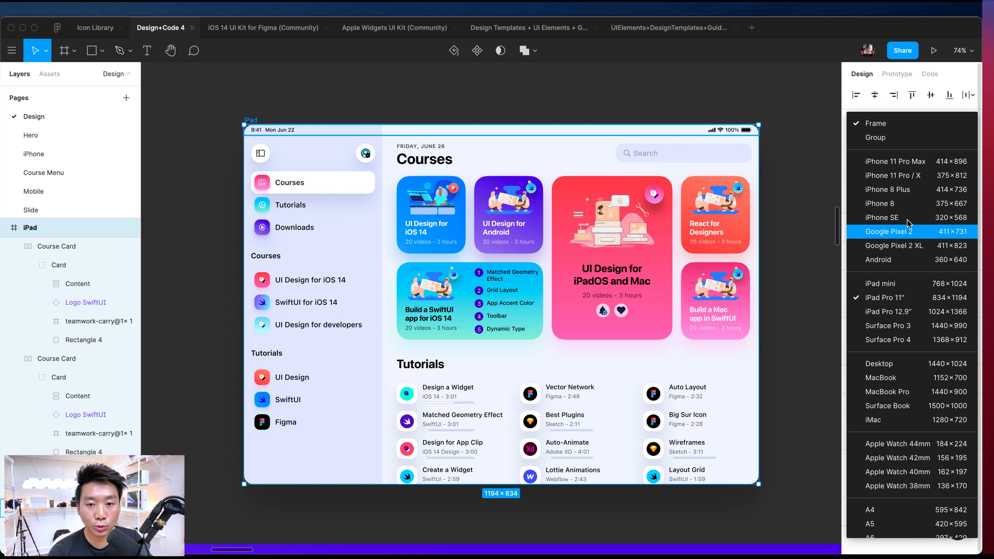
click(908, 312)
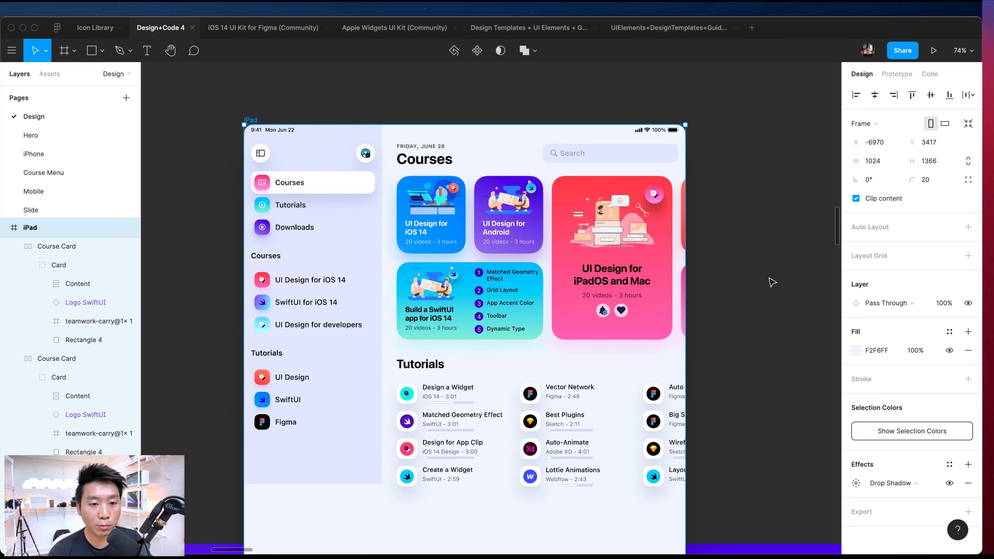
scroll(767, 270, down, 1)
click(944, 123)
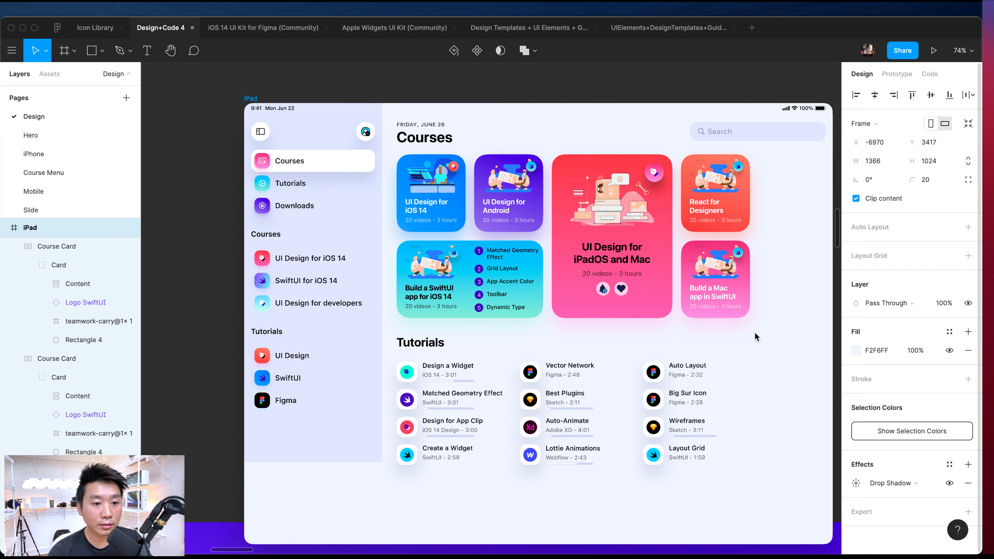
scroll(757, 313, right, 3)
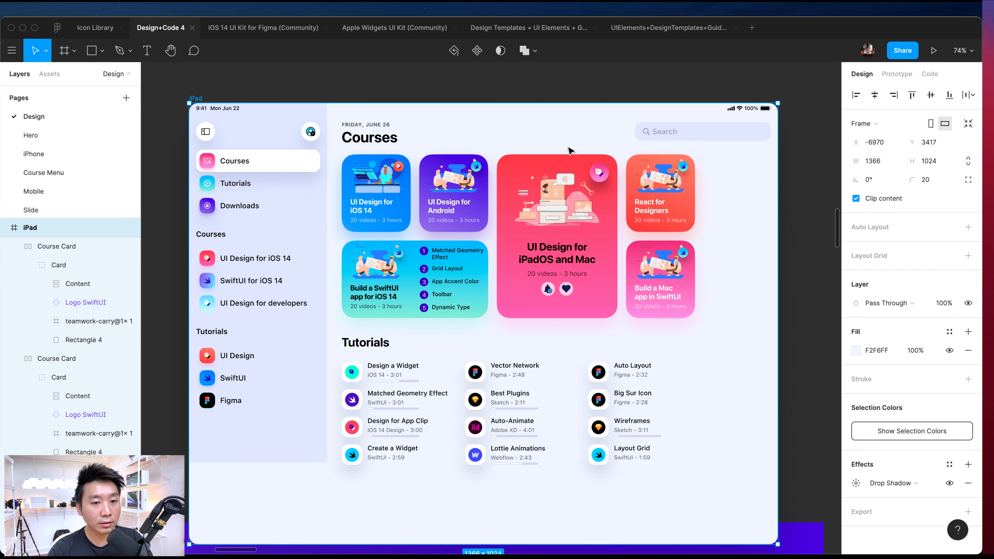
- Compare the constraints of the search field and the status bar on the enlarged iPad frame
click(647, 136)
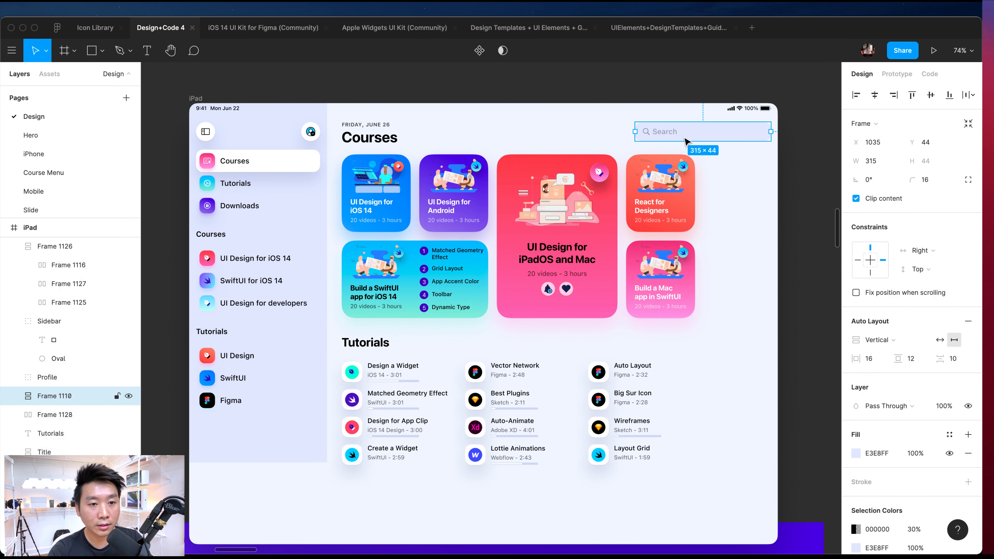
click(530, 112)
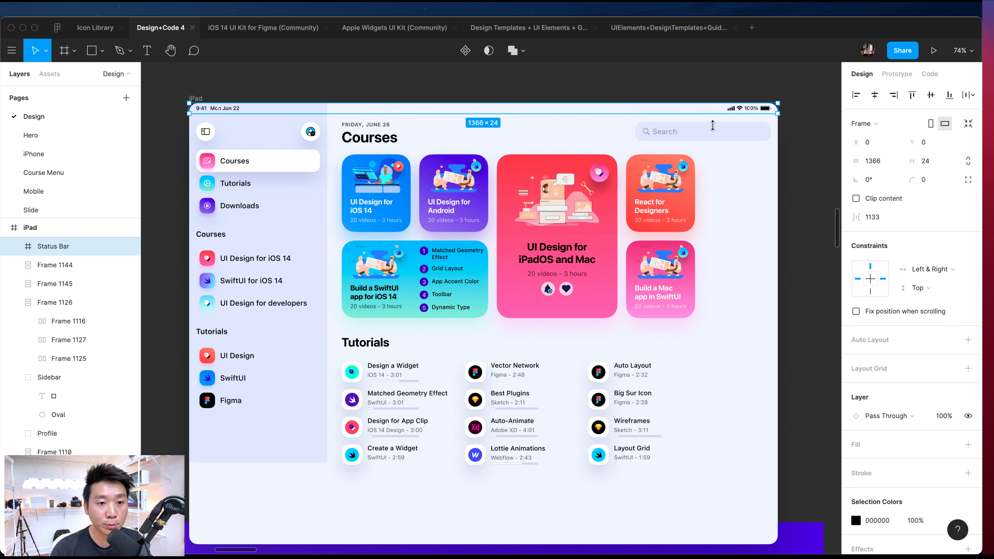
click(699, 132)
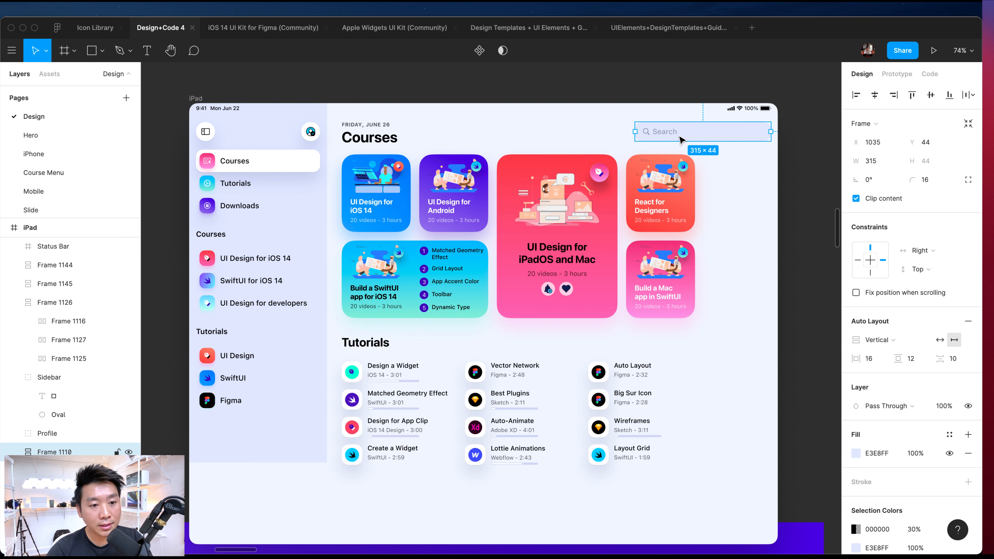
- Clear the selection and inspect the title text layers of the first three items in the Tutorials grid's first column
click(788, 234)
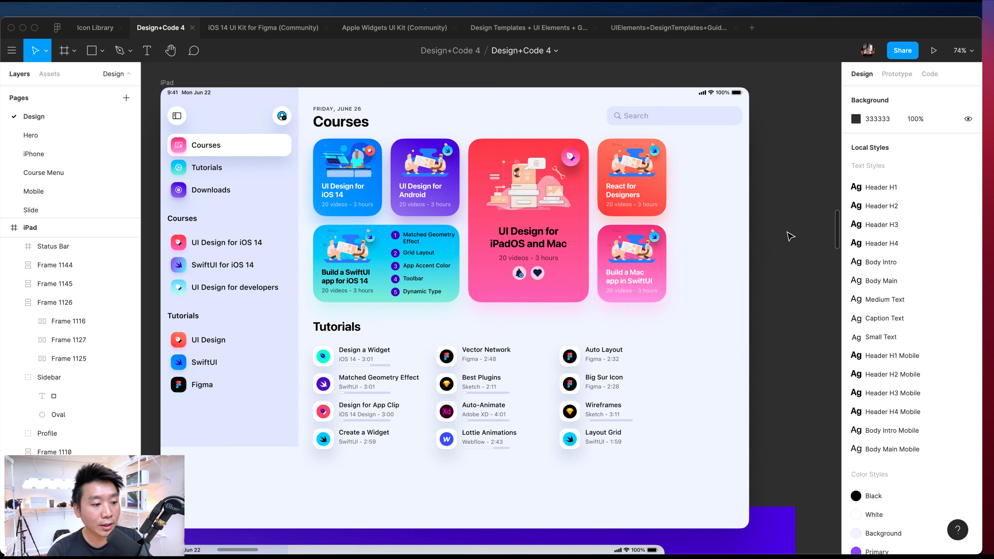
mouse_move(202, 98)
mouse_down()
mouse_move(204, 144)
mouse_move(209, 64)
mouse_move(209, 83)
mouse_up()
scroll(352, 269, down, 3)
click(817, 320)
scroll(817, 320, up, 2)
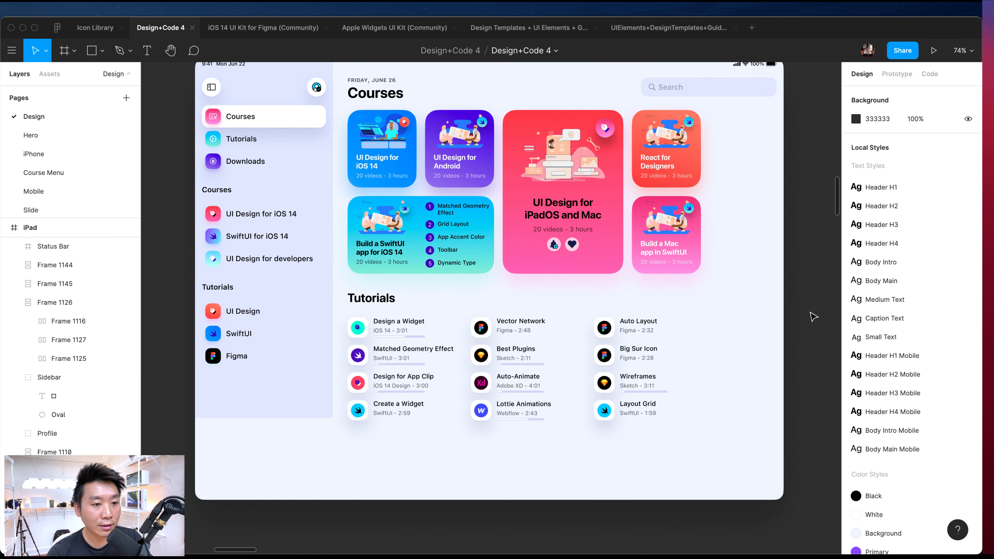
scroll(572, 329, up, 2)
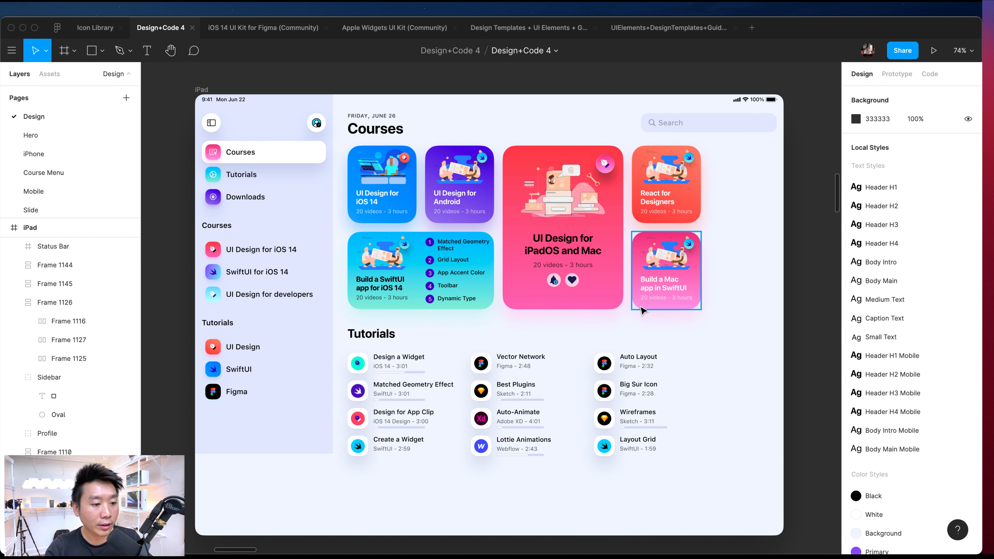
super+click(407, 359)
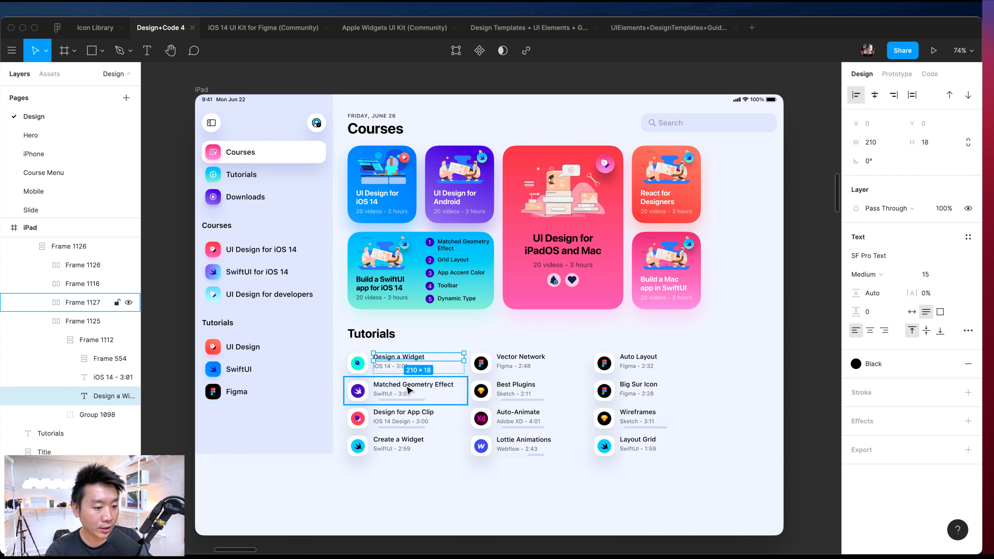
super+click(407, 385)
super+click(422, 415)
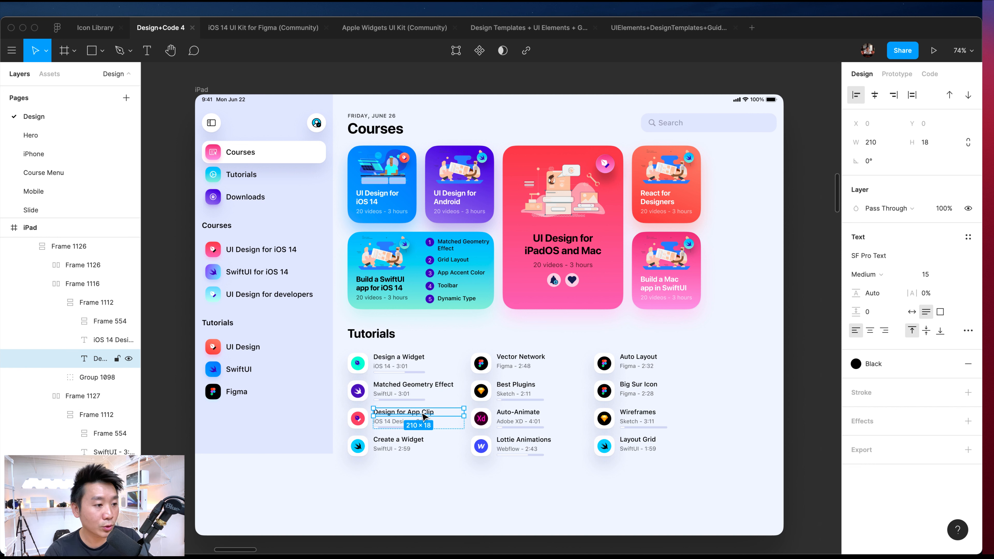
- Check the auto layout and constraints of the iPad sidebar's course row, main menu group, sidebar icon, profile button and Courses row
double_click(236, 261)
click(242, 256)
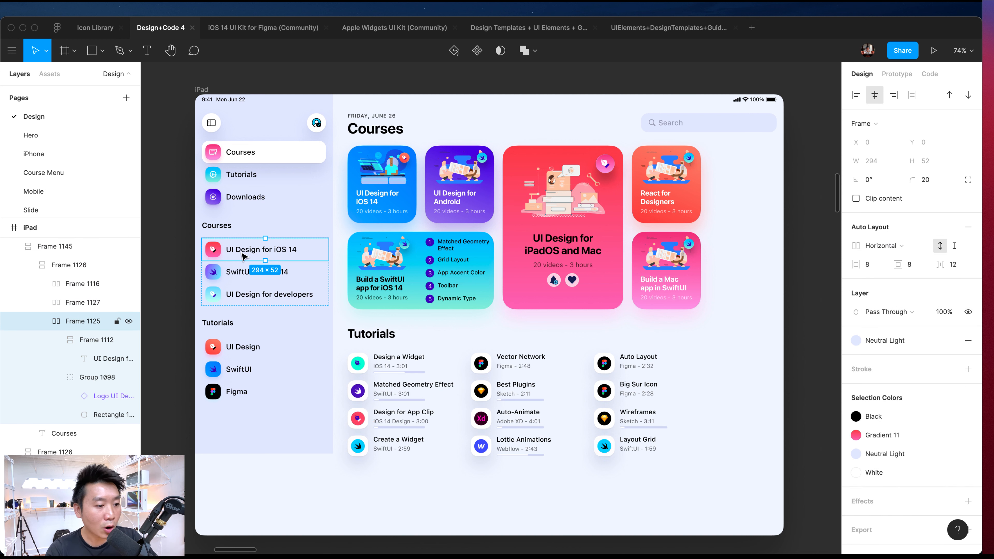
click(276, 207)
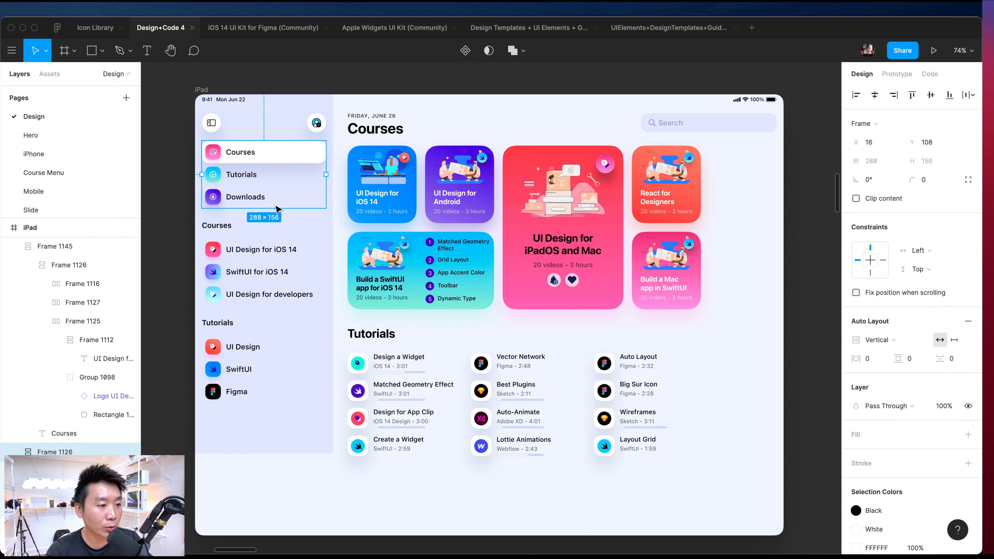
double_click(280, 152)
click(212, 125)
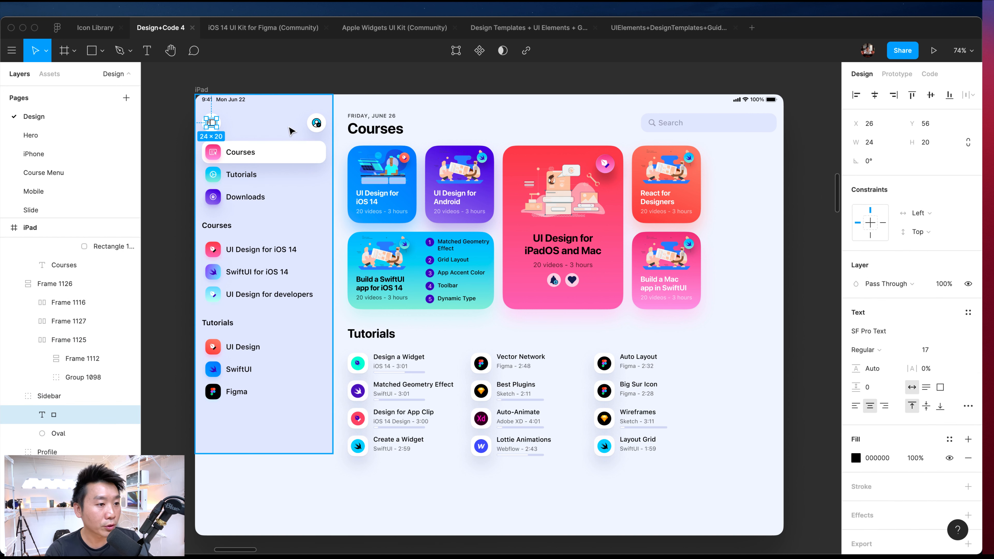
click(310, 132)
double_click(279, 153)
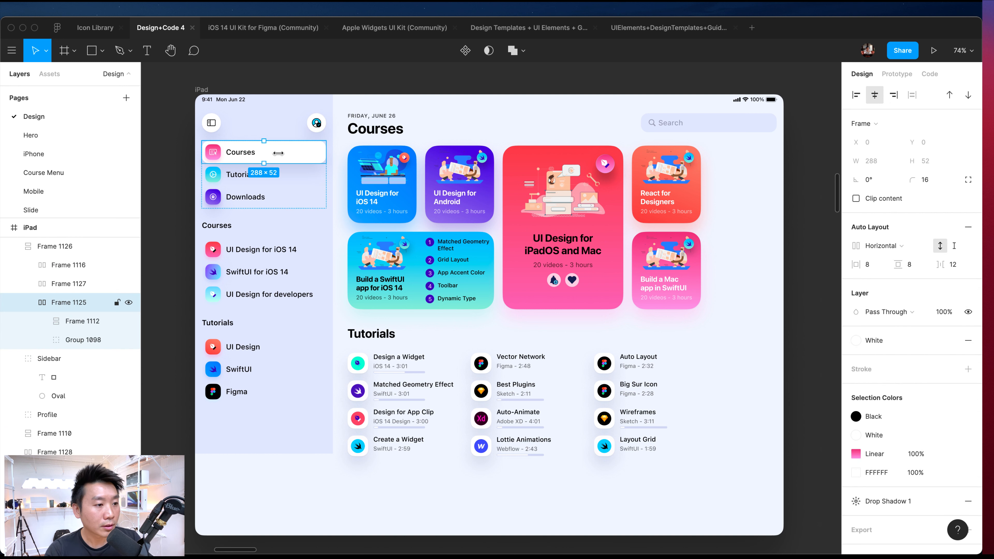
- Switch to the iOS 14 UI Kit for Figma (Community) file
scroll(272, 158, left, 2)
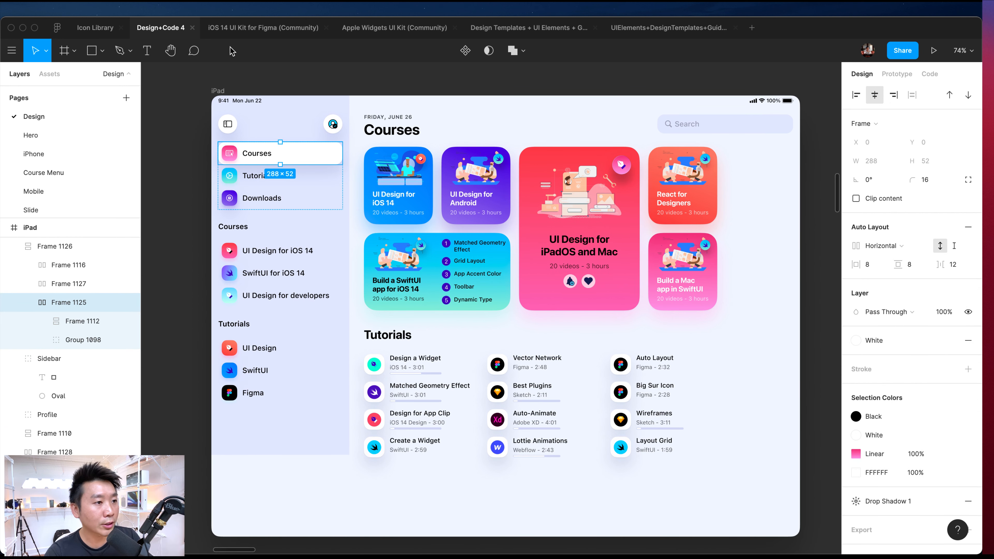
click(250, 27)
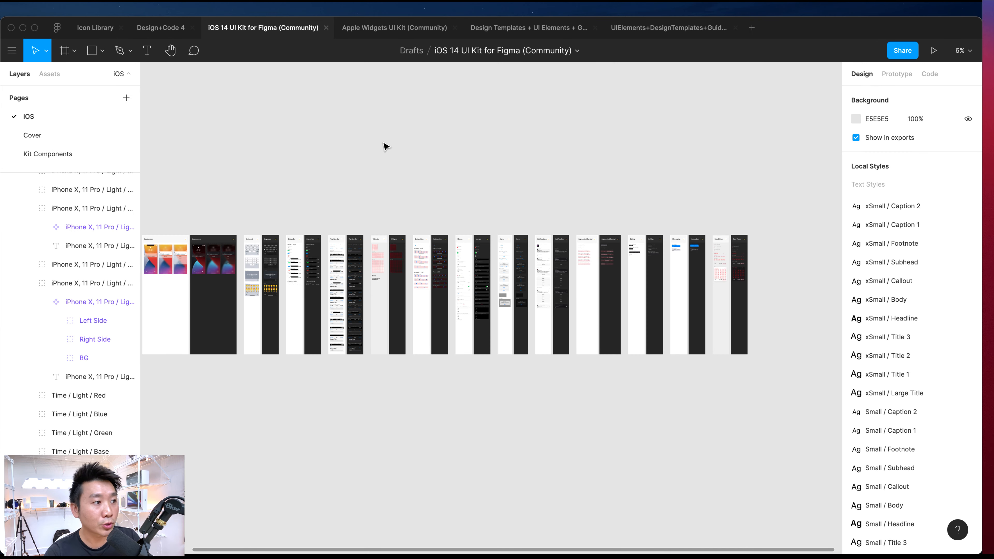
- Switch to the Design+Code 4 file and view the iPad Courses design with its sidebar
click(149, 28)
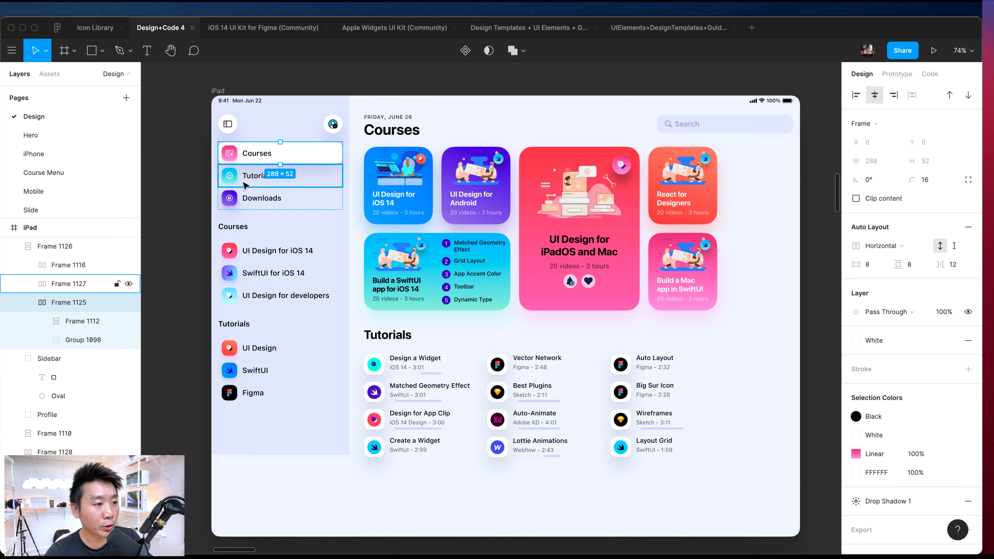
click(176, 191)
click(297, 160)
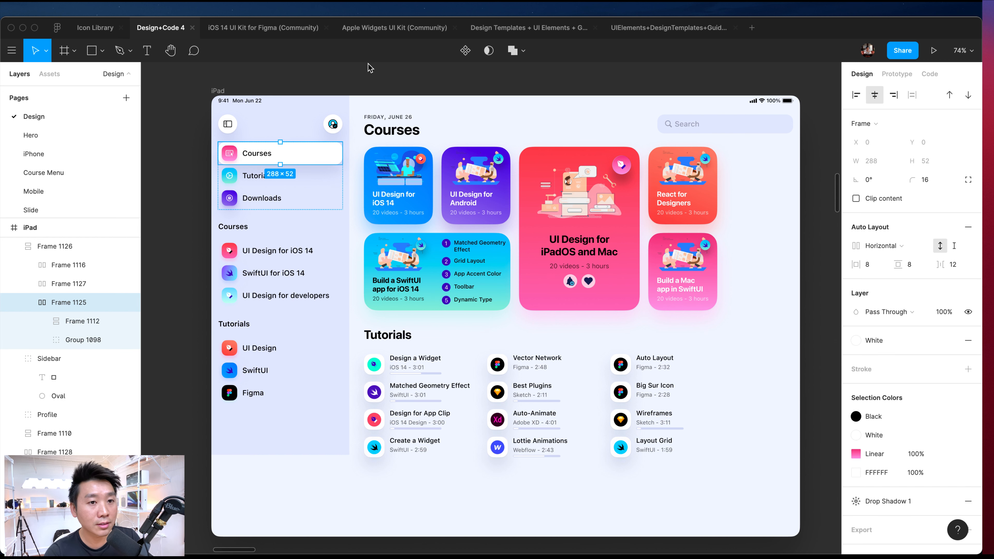
- Switch to the UIElements+DesignTemplates+Guides file and look over the bars, controls, views and system elements on the UI Elements - iPad page
click(668, 27)
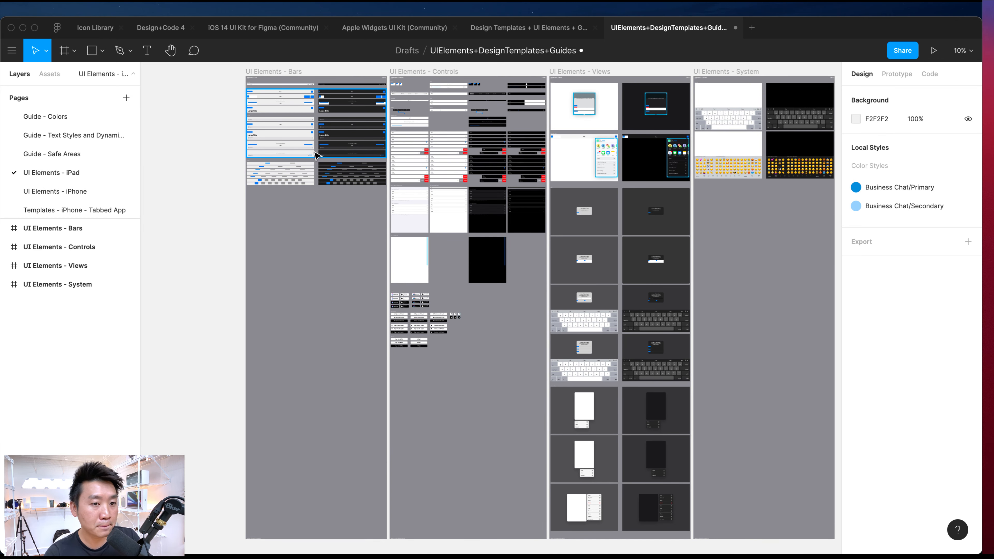
scroll(404, 185, right, 3)
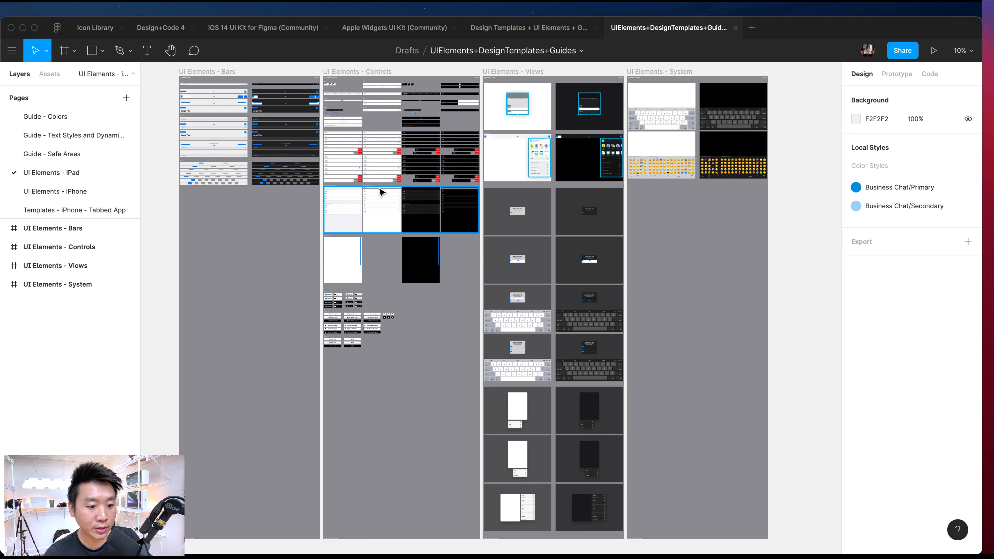
scroll(379, 193, down, 3)
scroll(379, 193, up, 5)
scroll(379, 193, right, 2)
scroll(380, 193, left, 2)
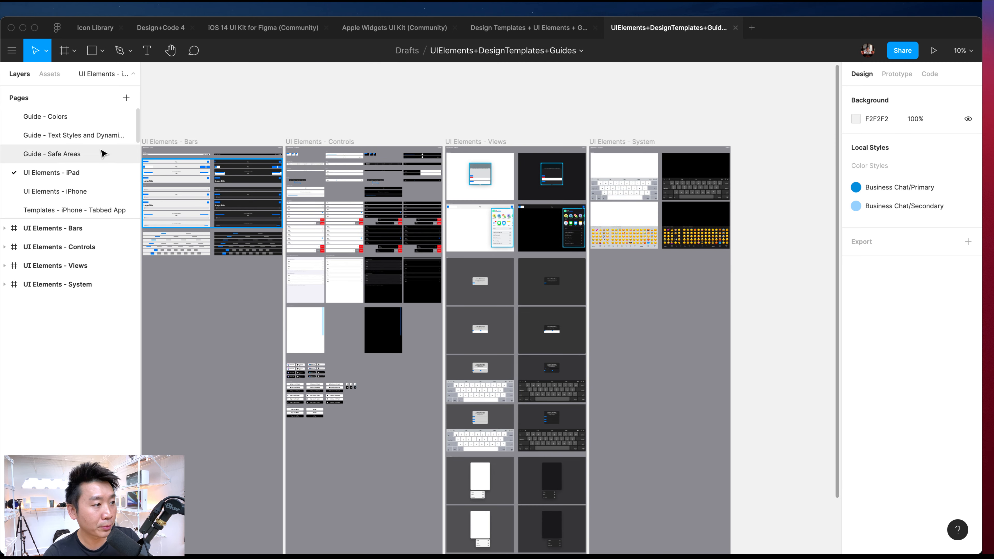
- Open the Templates - iPad page and zoom in on the main pane of the iPad Multitasking Splitview 2:1 template
scroll(78, 141, down, 3)
scroll(99, 157, down, 8)
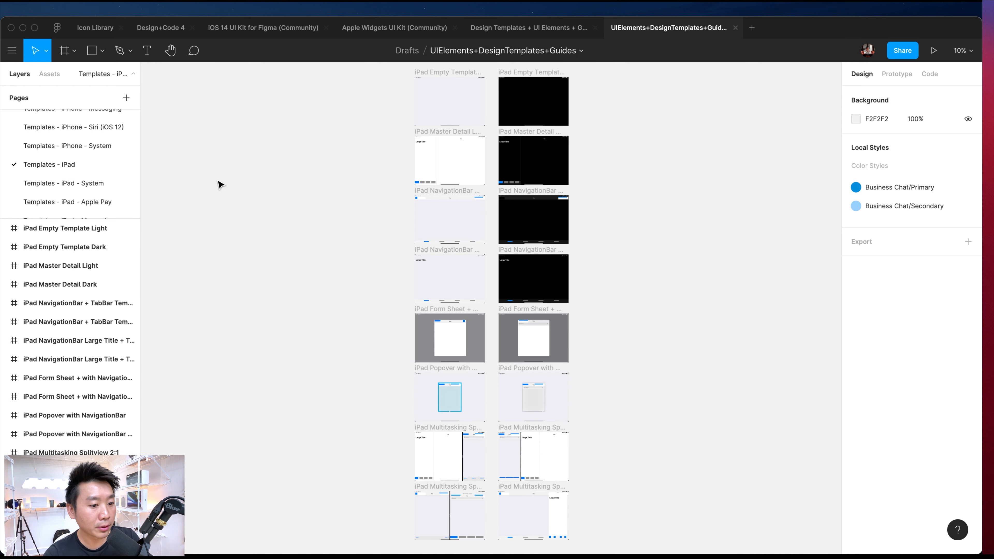
scroll(220, 184, down, 5)
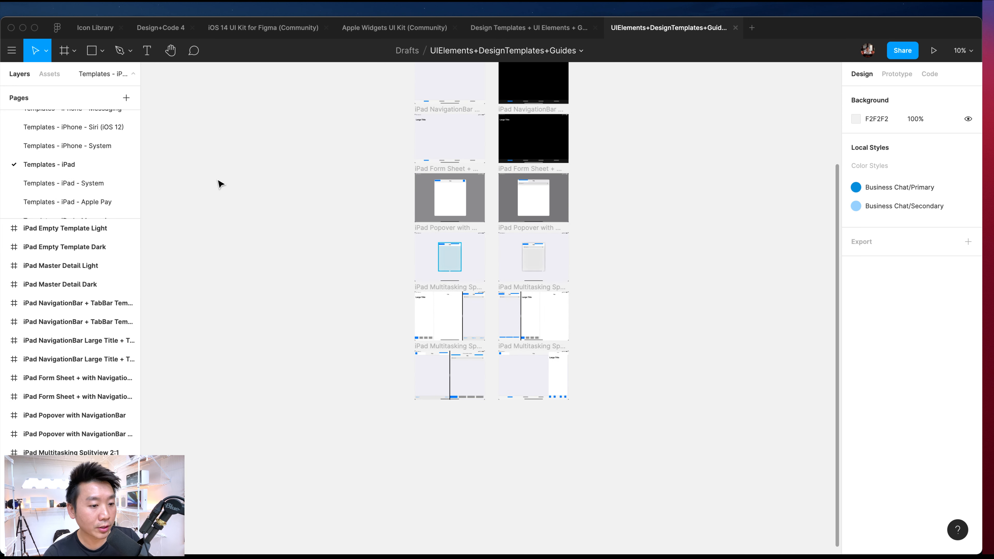
click(438, 322)
key(shift+2)
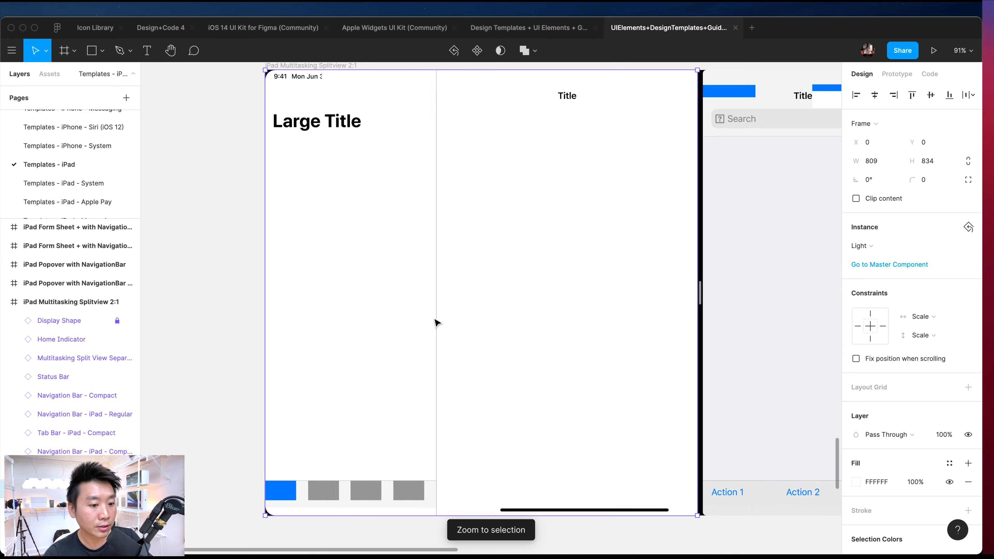
- Examine the light and dark iPad templates from the split views up to the empty ones, and collapse the Multitasking Splitview 2:1 layers
scroll(437, 322, down, 6)
ctrl+scroll(435, 322, down, 3)
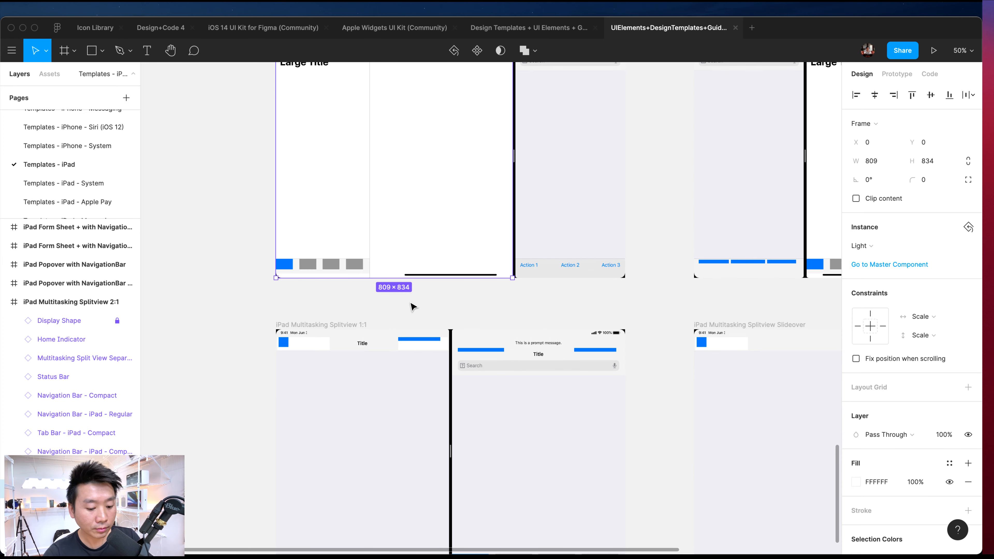
ctrl+scroll(412, 305, down, 3)
scroll(417, 305, up, 10)
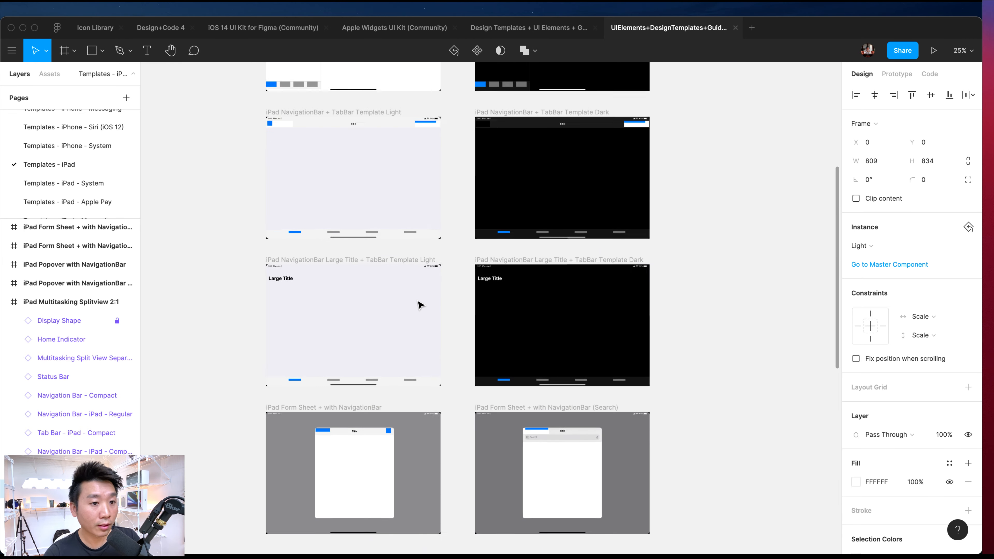
scroll(418, 306, up, 10)
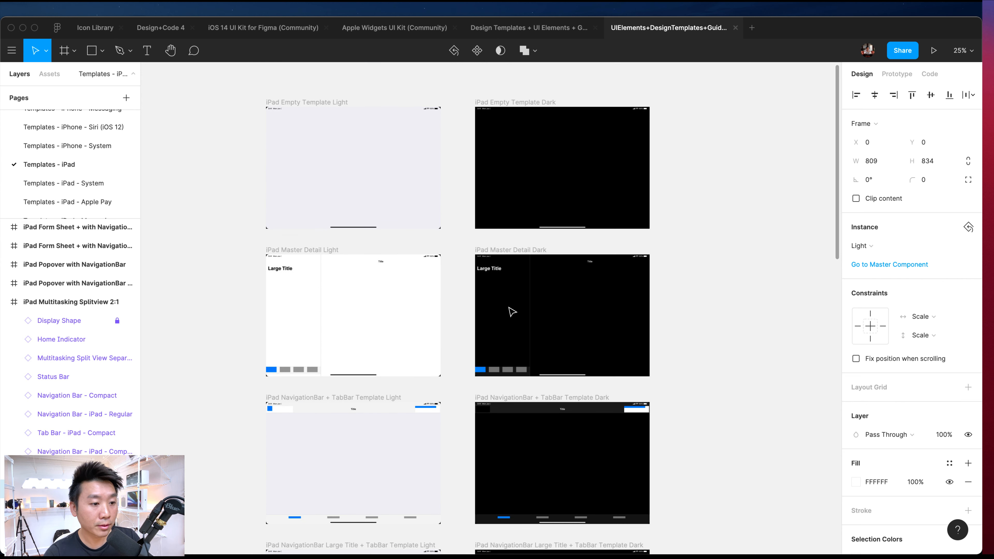
scroll(301, 311, up, 1)
scroll(300, 312, up, 2)
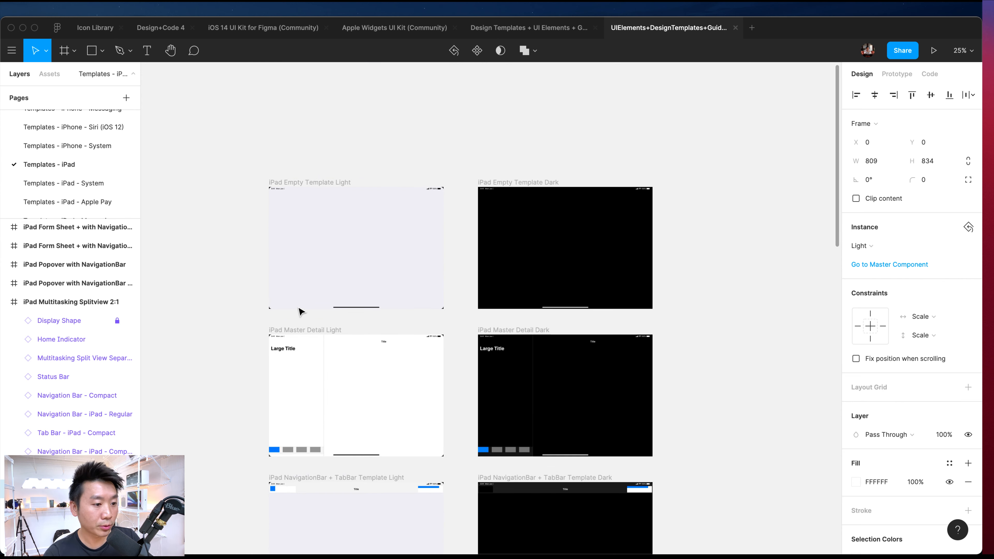
scroll(313, 321, down, 4)
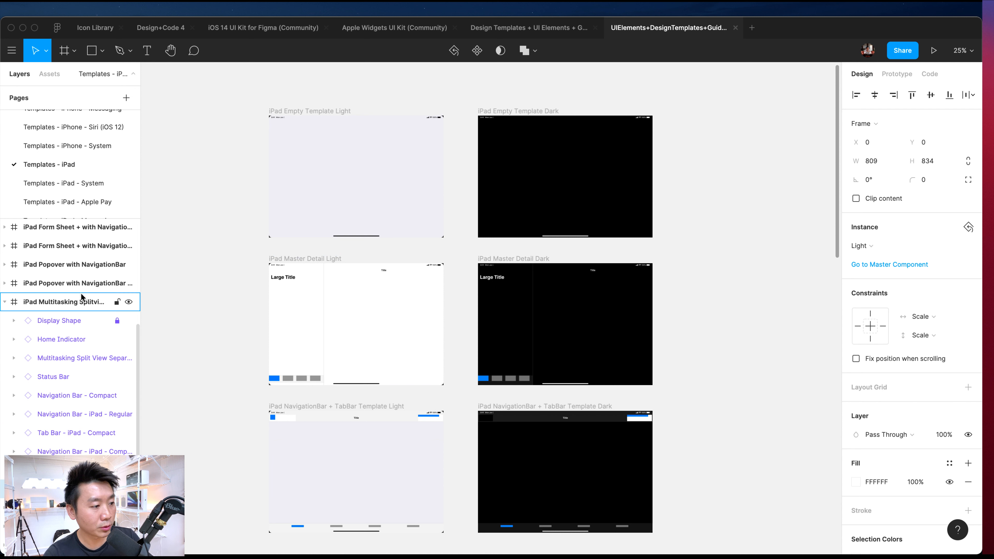
click(4, 302)
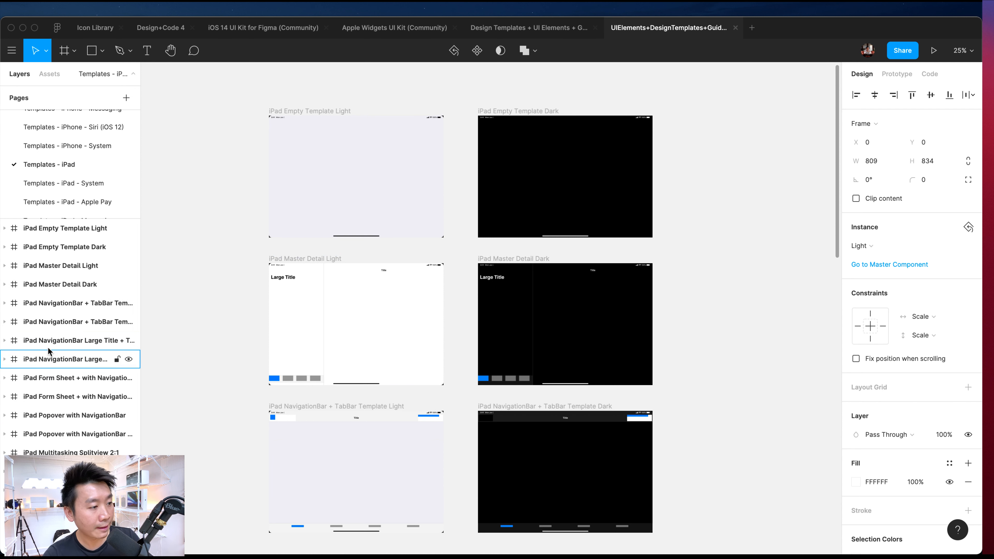
- View the Templates - iPad - System page, followed by the Templates - iPad - Messaging page
click(75, 182)
click(118, 202)
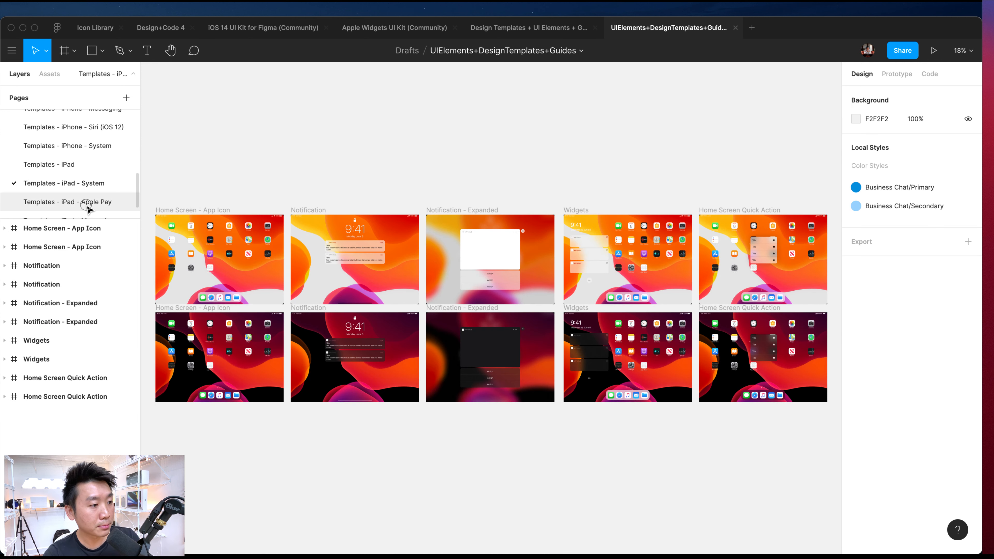
scroll(98, 203, down, 1)
click(97, 196)
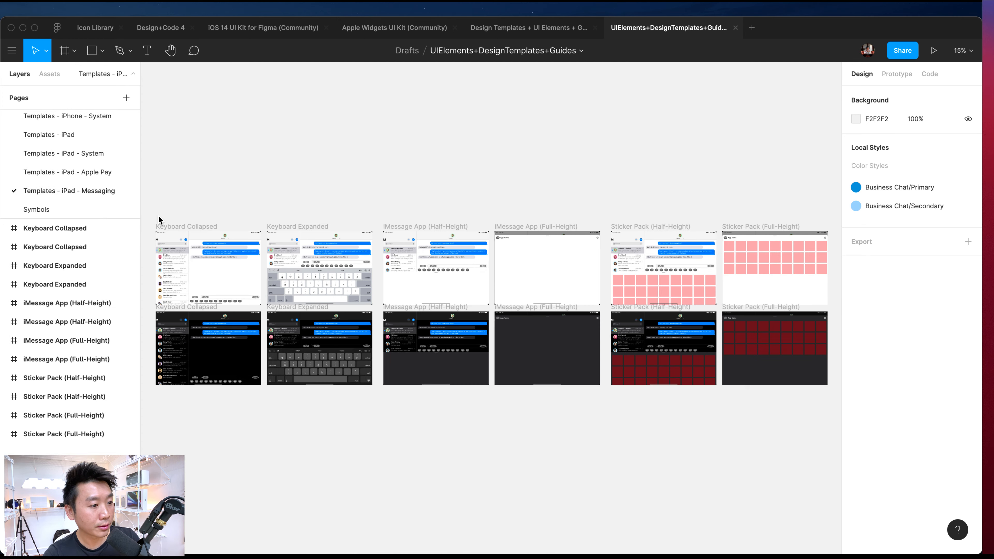
- Zoom in on the Conversations List of the light Keyboard Collapsed template and compare it with the dark version
click(168, 289)
key(shift+2)
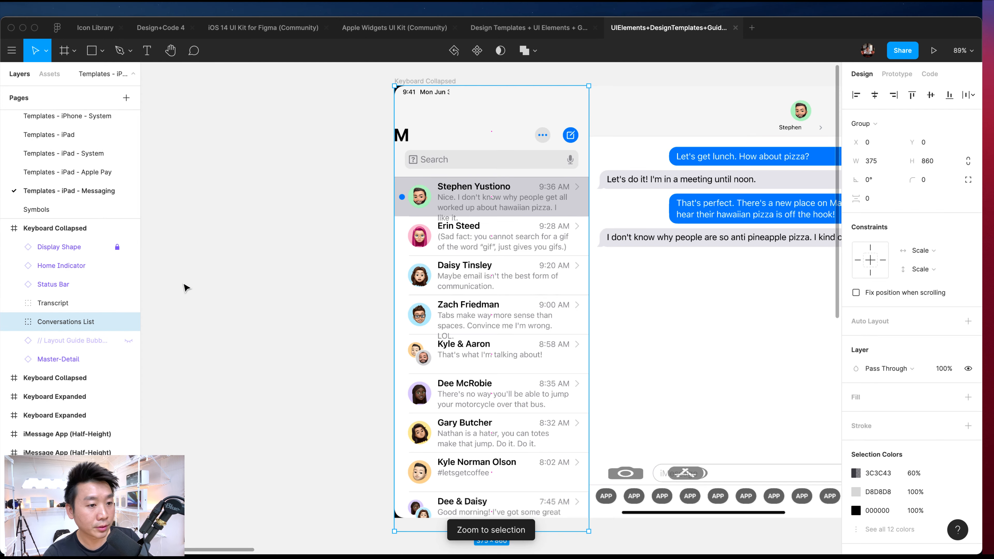
scroll(229, 289, down, 5)
scroll(235, 284, down, 8)
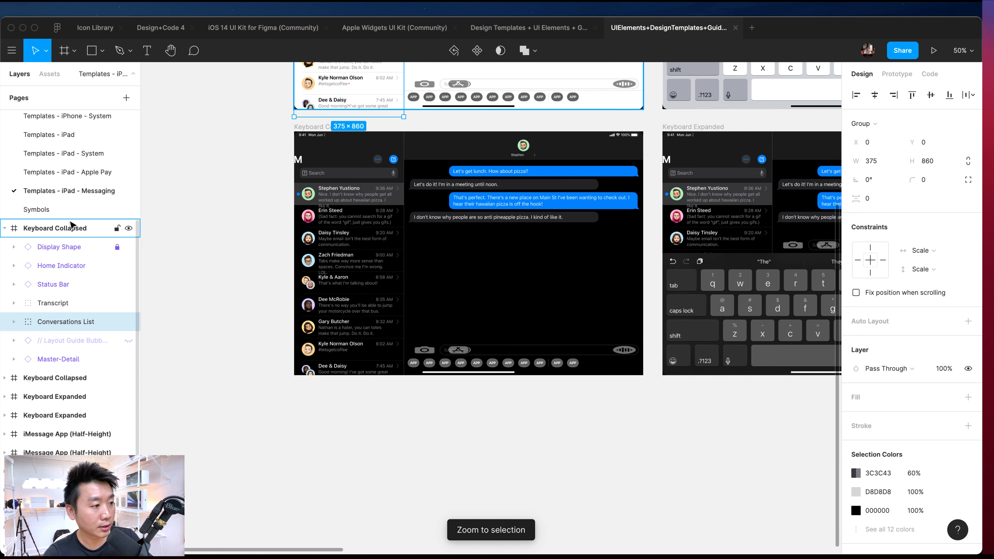
- Return to the Templates - iPad page and review the Master Detail and NavigationBar templates
click(86, 139)
scroll(103, 159, up, 2)
scroll(193, 189, down, 5)
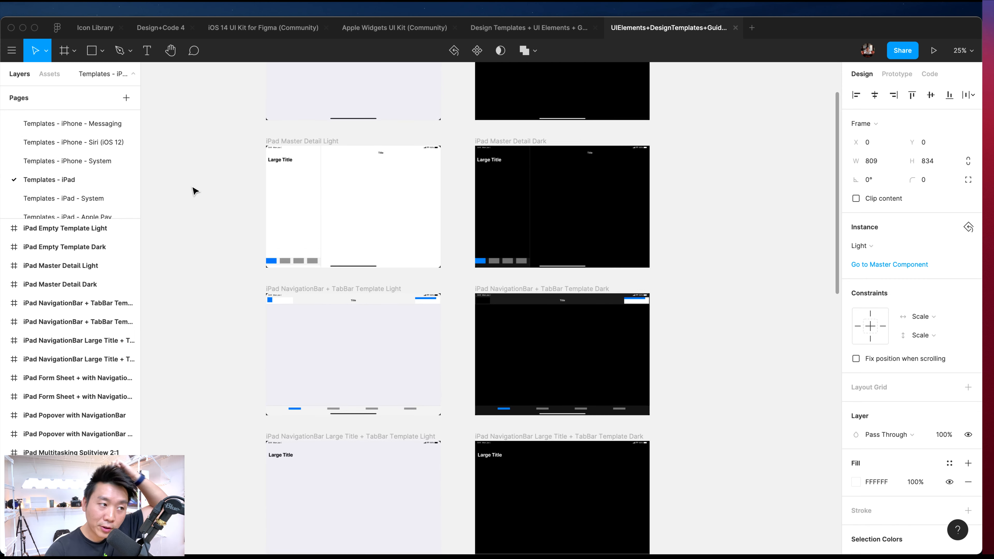
scroll(193, 189, up, 1)
scroll(88, 129, up, 5)
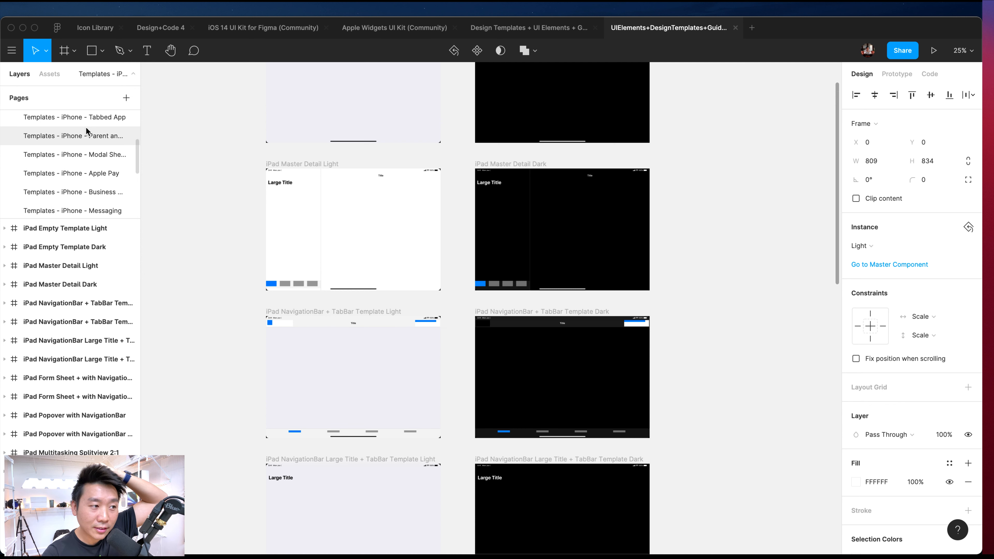
- View the UI Elements - iPad page and the Safe Areas, Text Styles and Colors guide pages
click(89, 173)
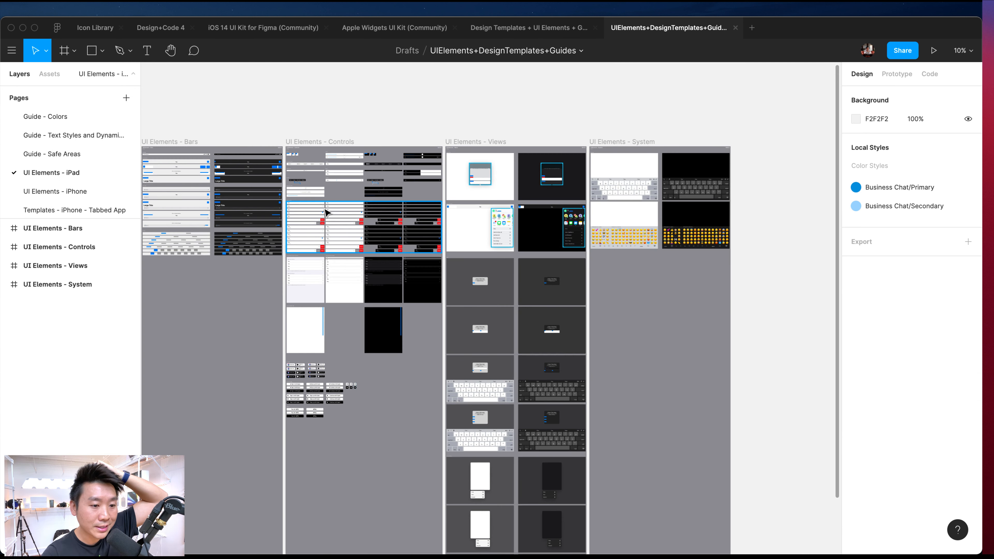
scroll(328, 211, left, 2)
click(100, 155)
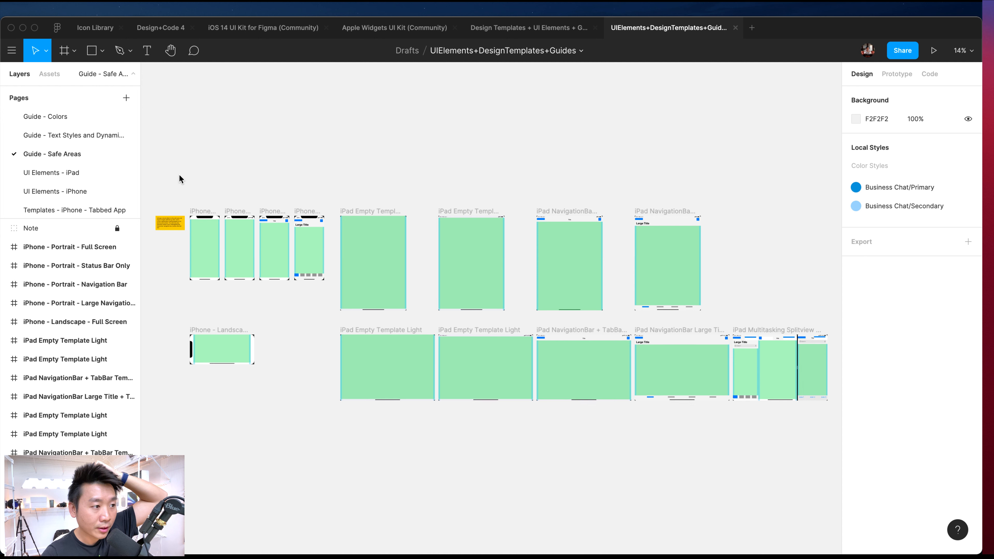
click(92, 138)
click(80, 117)
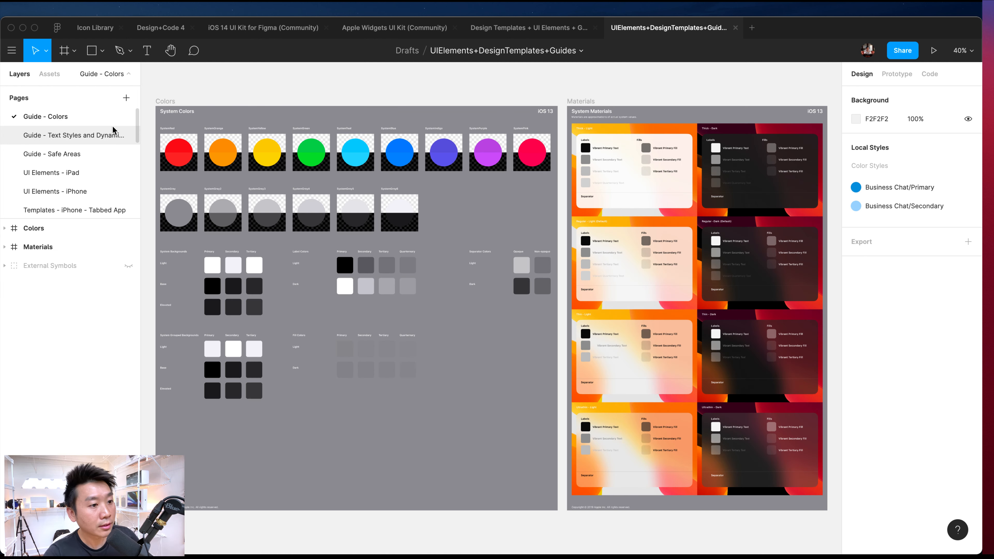
- Move the UI Elements - iPad page below UI Elements - iPhone, and check the Templates - iPhone - Tabbed App page
drag(74, 173, 74, 191)
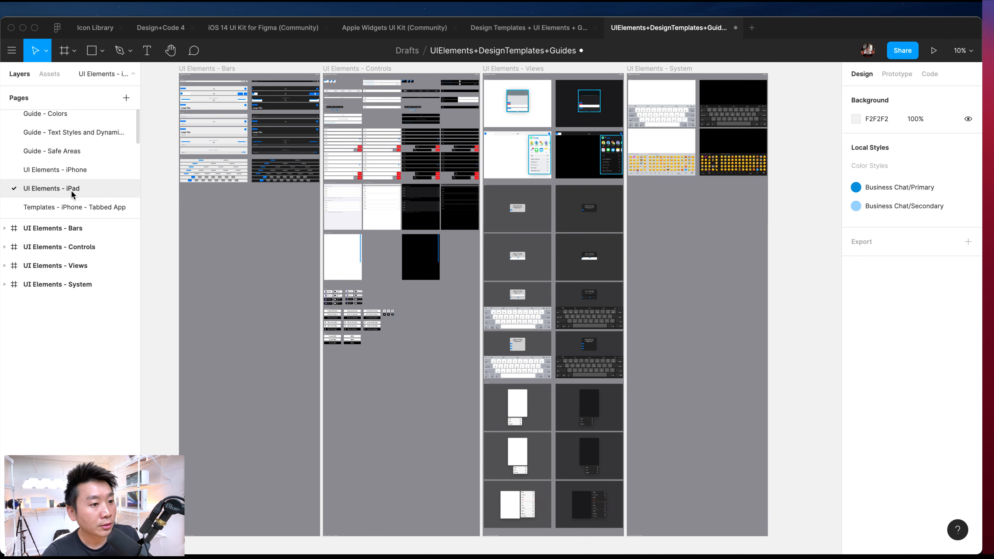
click(77, 205)
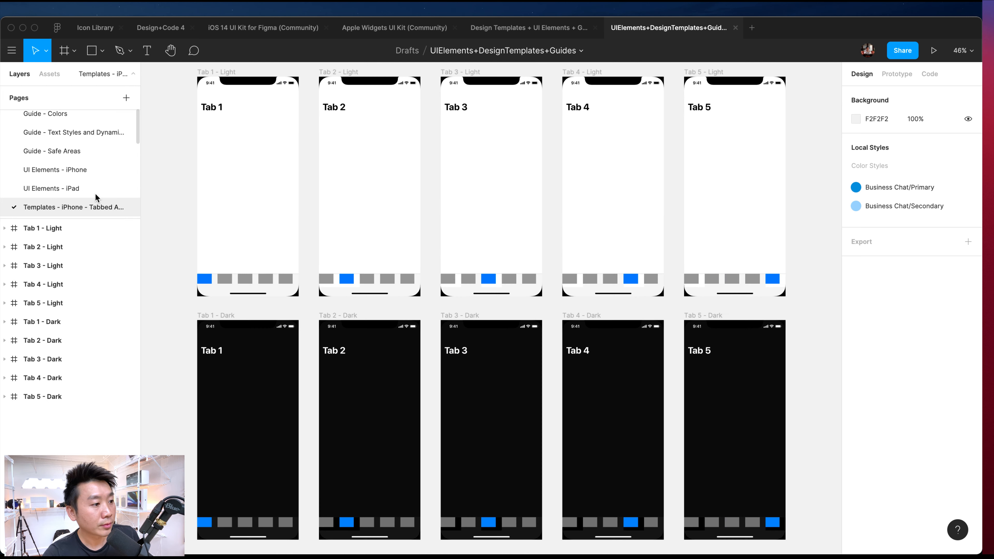
scroll(82, 173, down, 3)
click(84, 136)
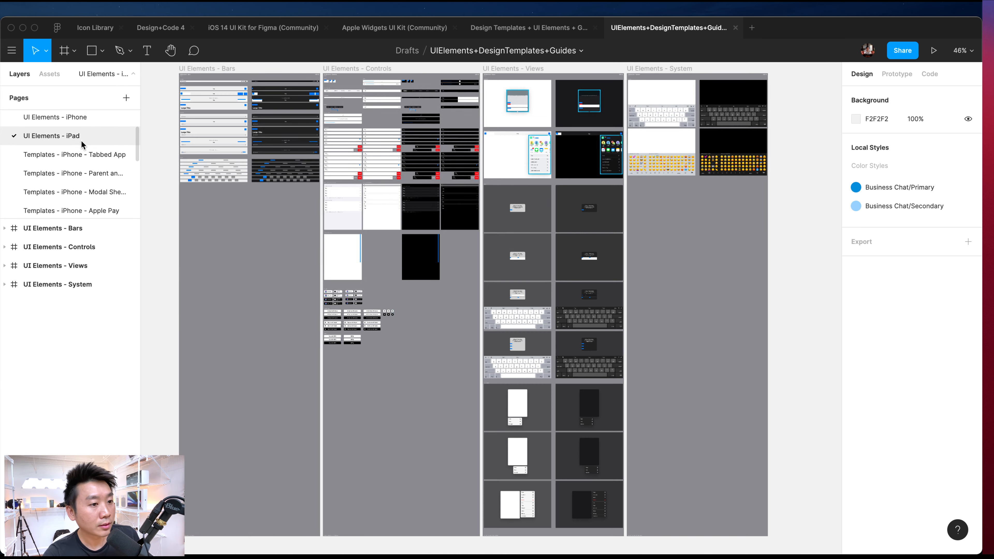
- Look over the UI Elements - iPad page and reopen the Templates - iPad page at its empty templates
scroll(206, 207, up, 2)
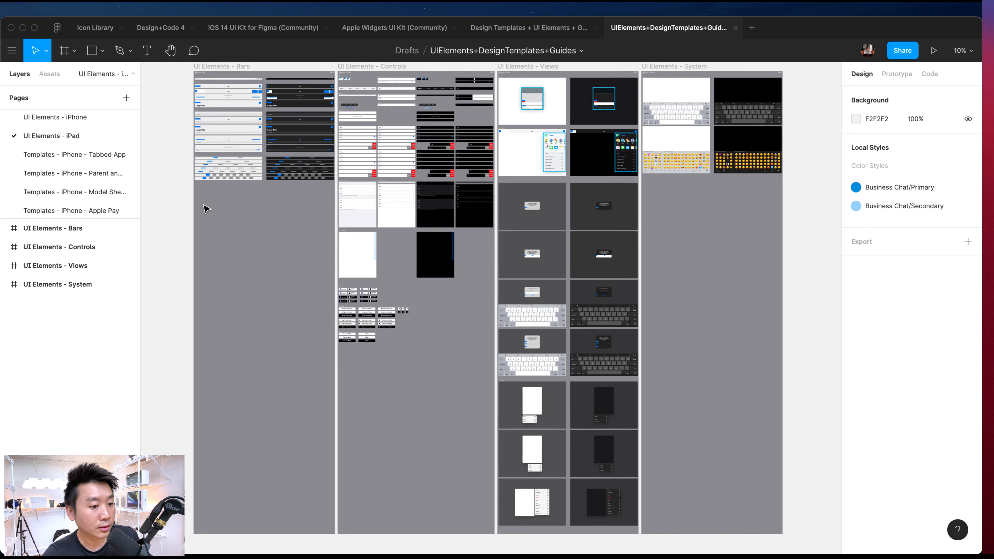
scroll(66, 173, down, 4)
scroll(69, 188, down, 4)
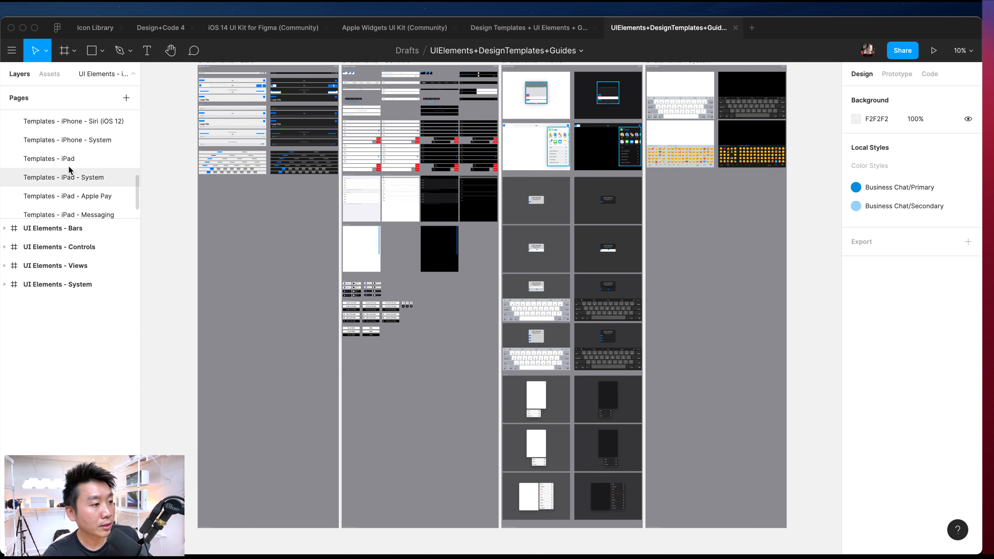
scroll(202, 200, up, 8)
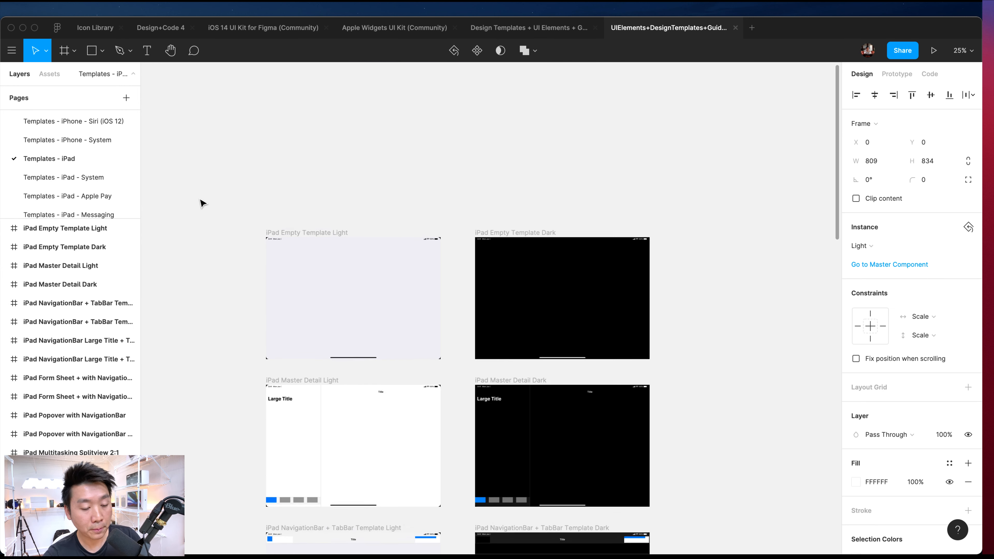
- Zoom in on the split view separator of the iPad Multitasking Splitview 1:2 template and inspect the surrounding layouts
key(minus)
key(minus)
key(minus)
click(416, 365)
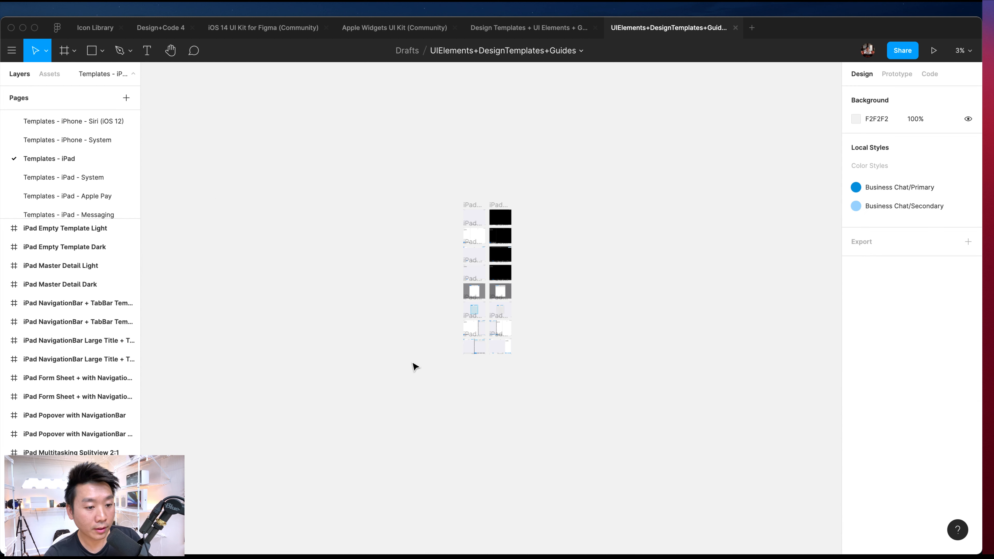
super+click(507, 347)
key(shift+2)
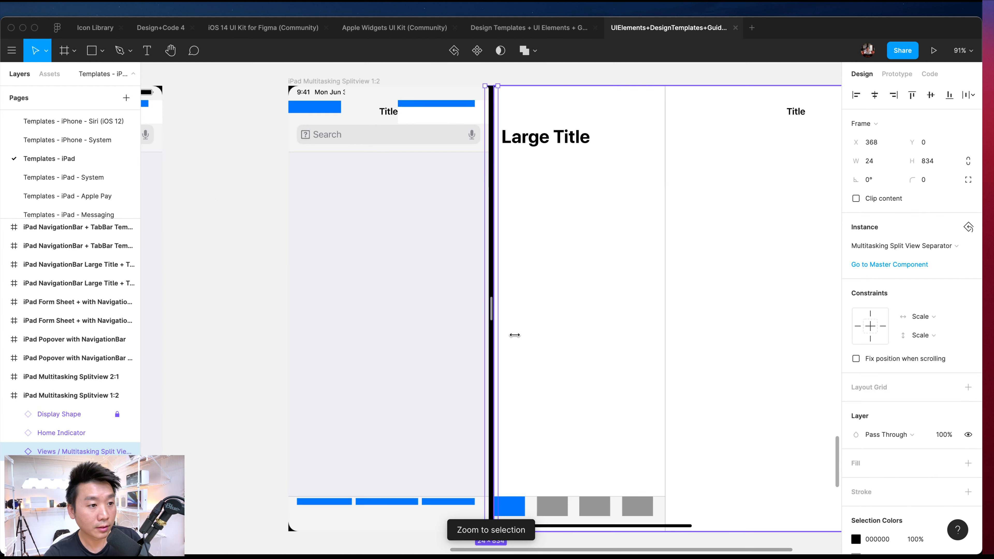
click(258, 150)
scroll(301, 141, left, 3)
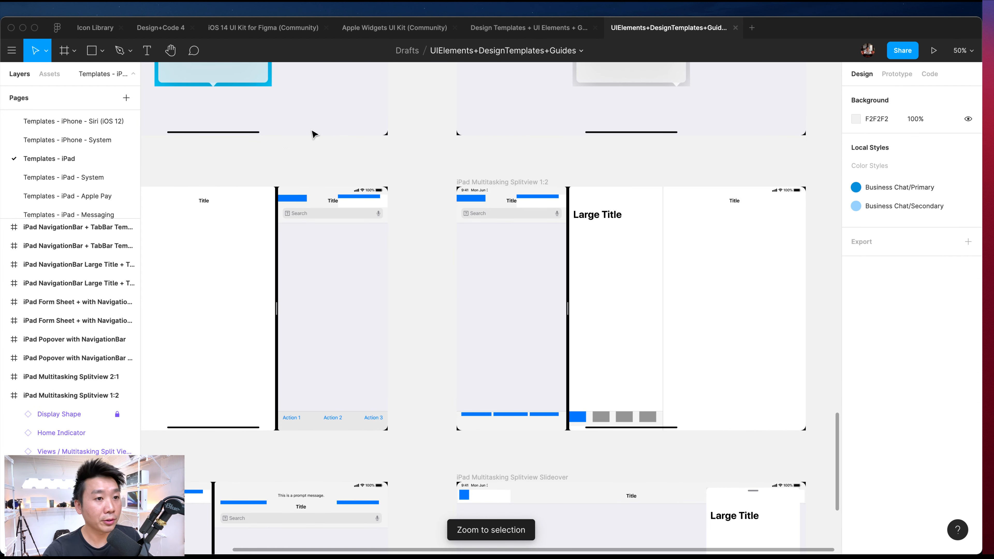
- Check the Design Templates + UI Elements + Guides file and close the UIElements+DesignTemplates+Guides file
click(505, 30)
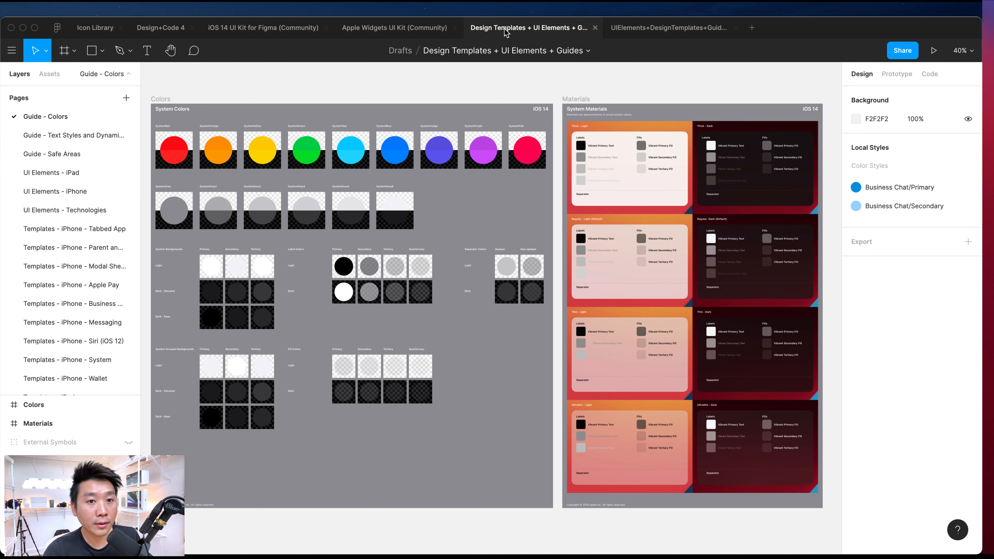
click(701, 28)
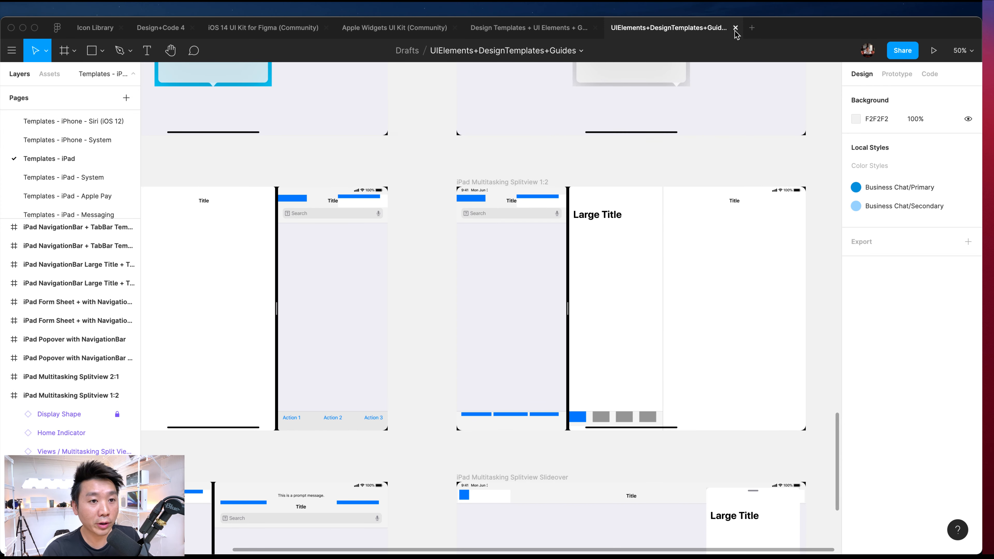
click(735, 28)
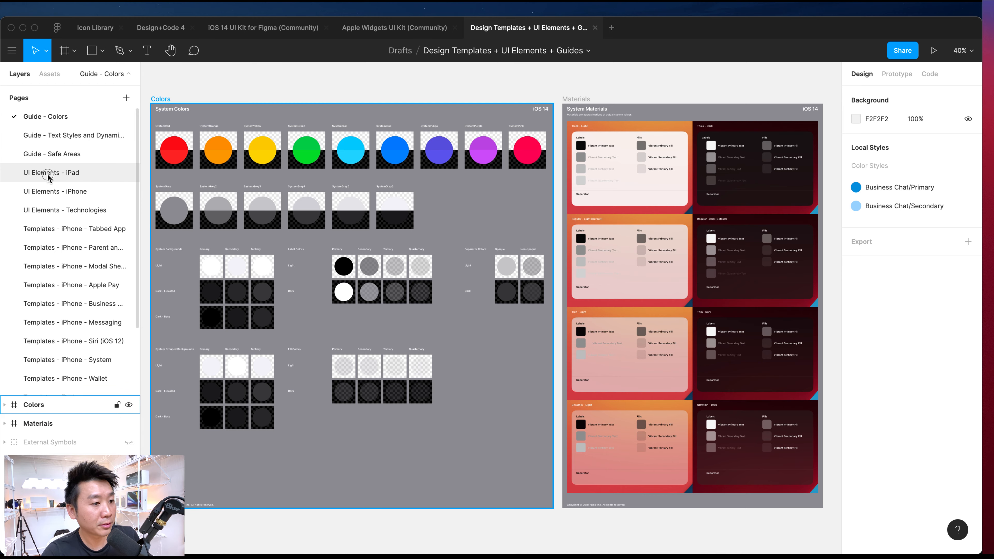
- Open the UI Elements - iPad page and look over its bars, controls, views and system elements
click(48, 177)
scroll(366, 222, up, 3)
scroll(365, 224, down, 5)
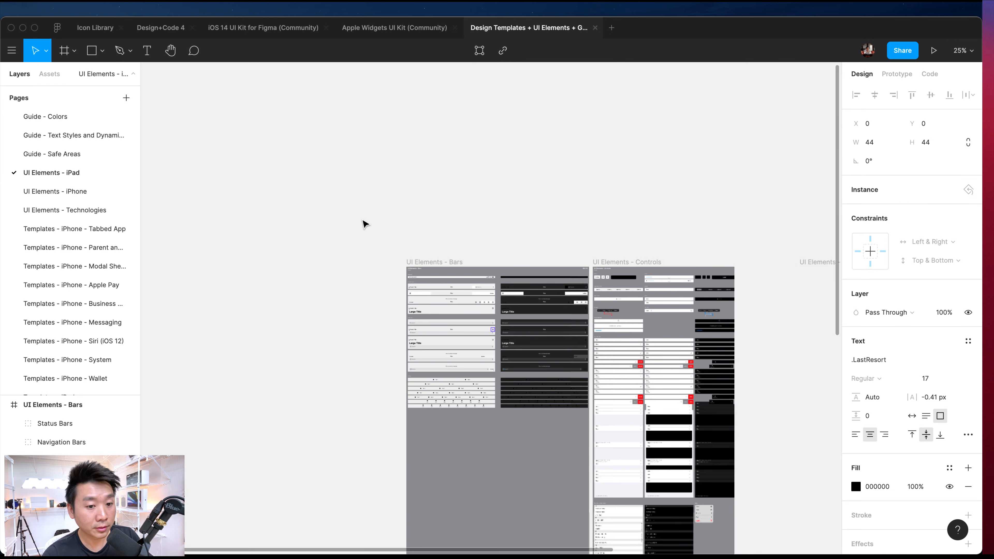
scroll(364, 219, down, 5)
scroll(362, 215, right, 5)
scroll(361, 214, down, 3)
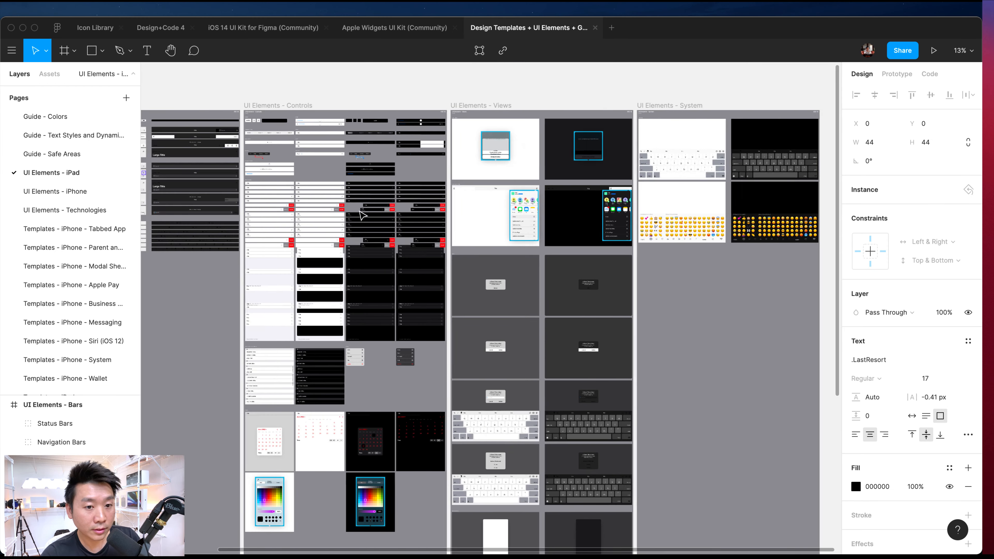
scroll(362, 215, down, 10)
scroll(362, 215, left, 2)
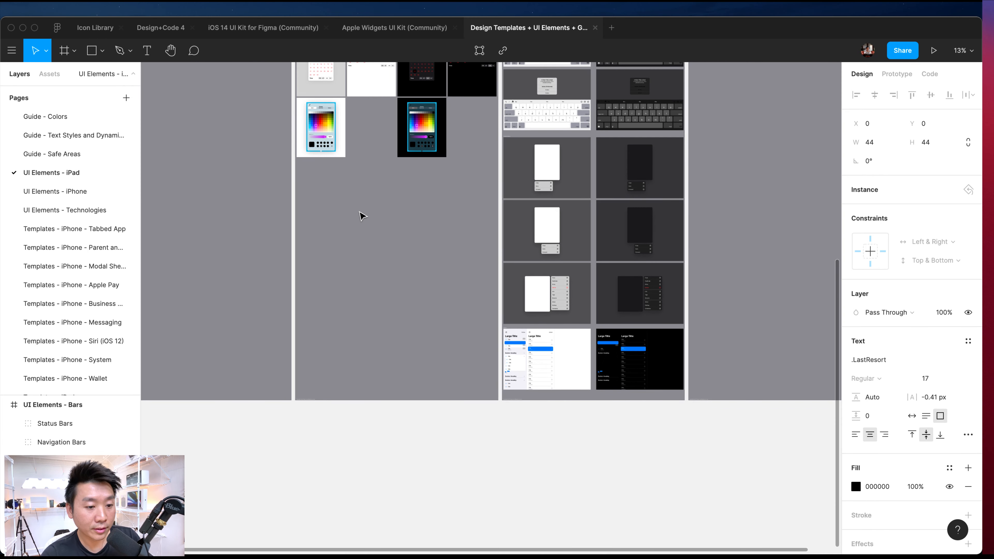
- Zoom in on the light Sidebars example in UI Elements - Views and examine its two list columns
click(538, 394)
key(shift+2)
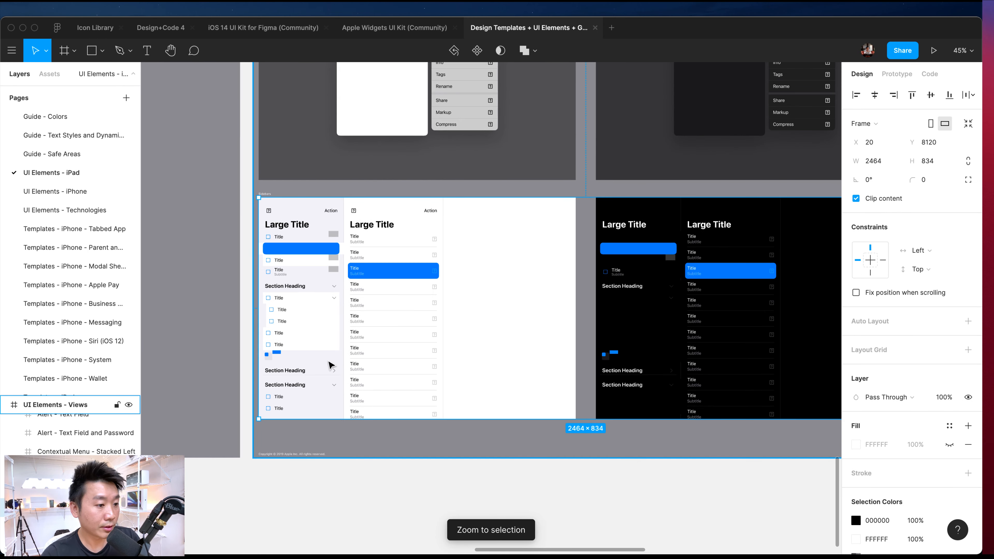
key(shift+0)
scroll(376, 336, up, 1)
scroll(376, 335, right, 1)
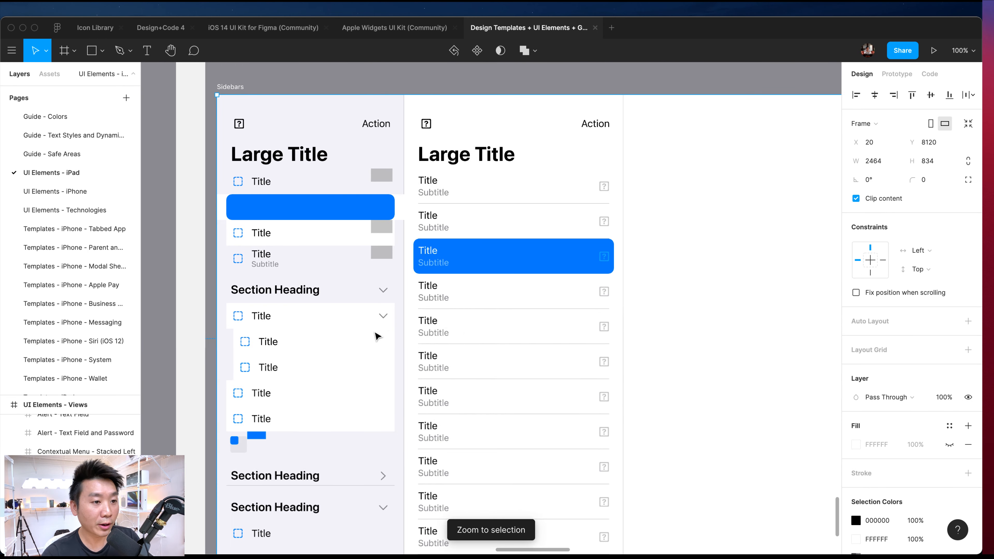
click(354, 319)
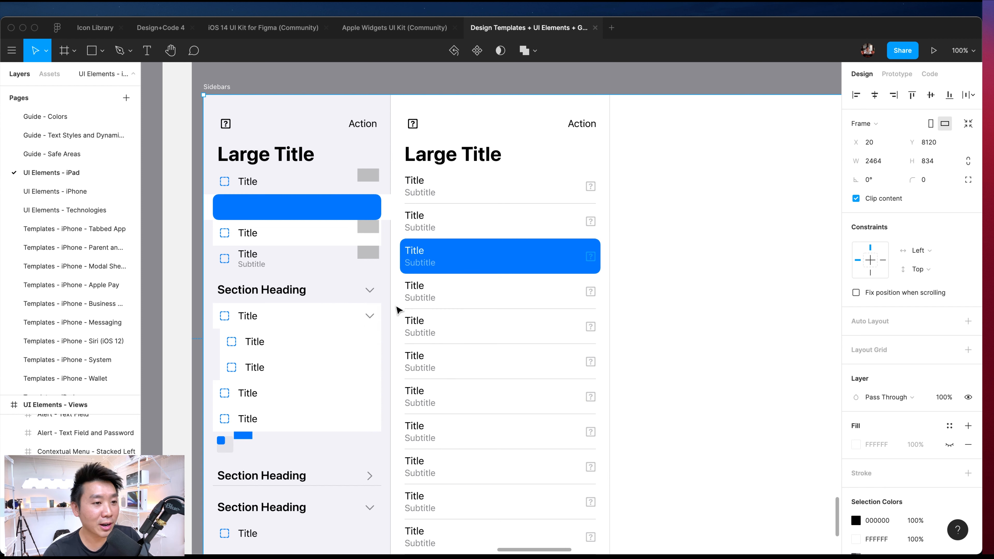
click(365, 302)
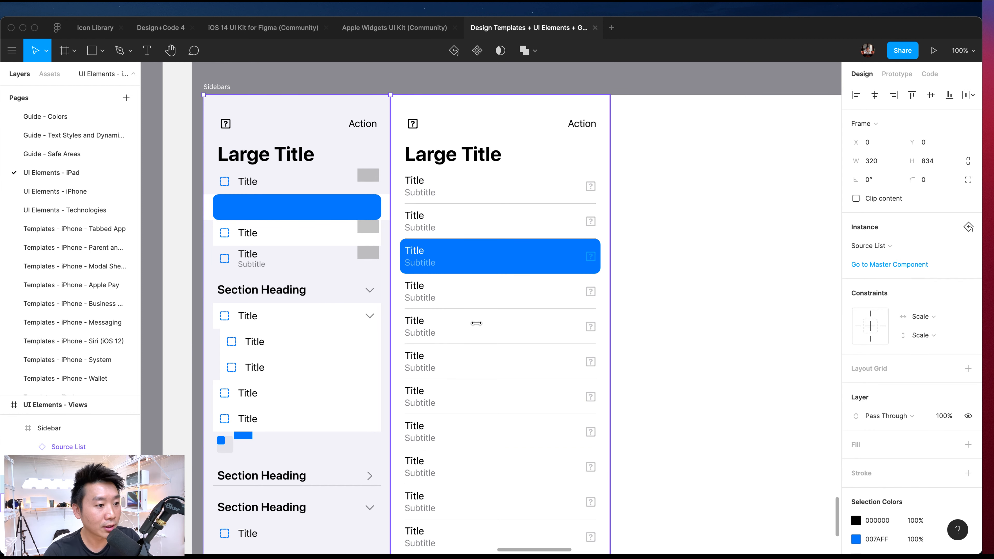
- Inspect the sidebar example's highlighted row and the nested items under its first section heading
scroll(475, 324, down, 1)
scroll(475, 324, right, 1)
super+click(313, 179)
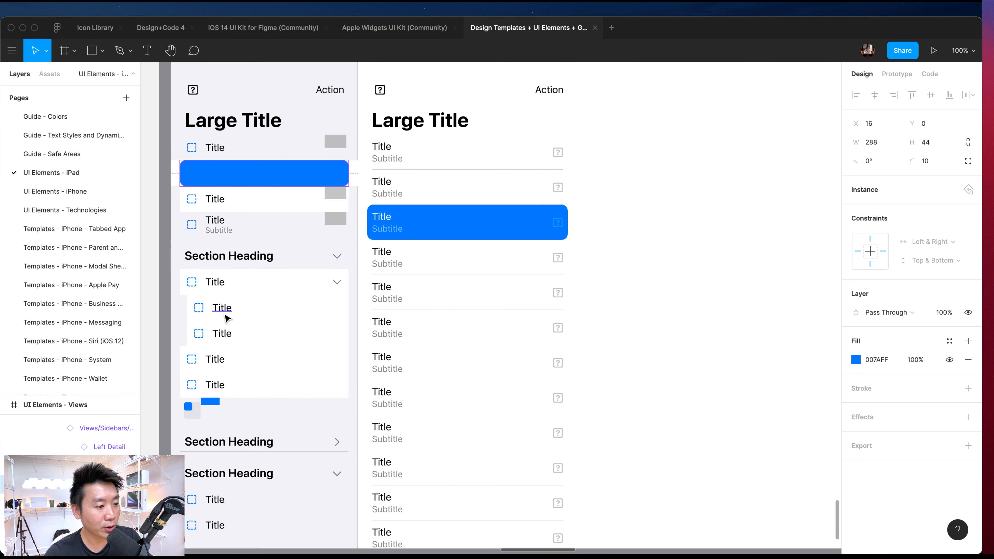
click(228, 287)
key(Tab)
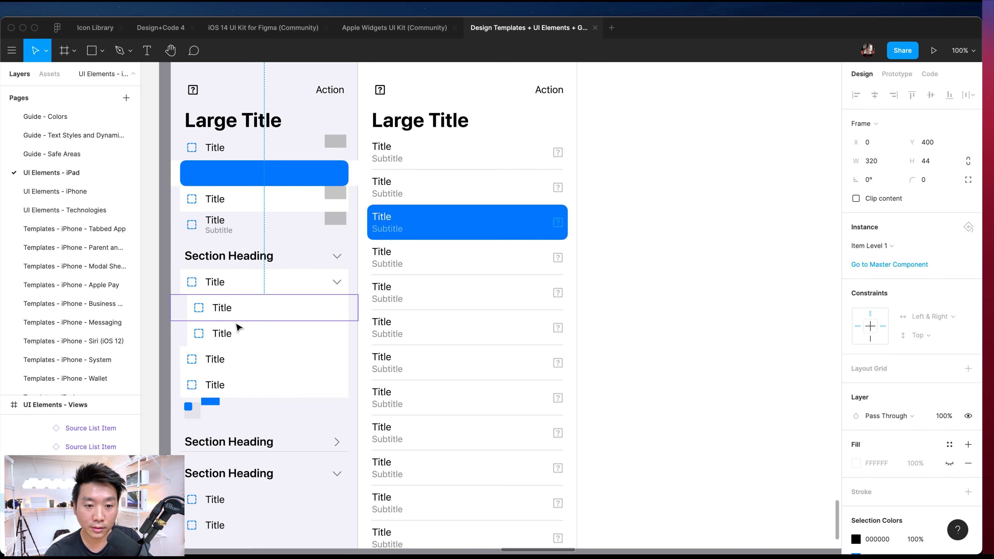
key(Tab)
scroll(238, 332, down, 2)
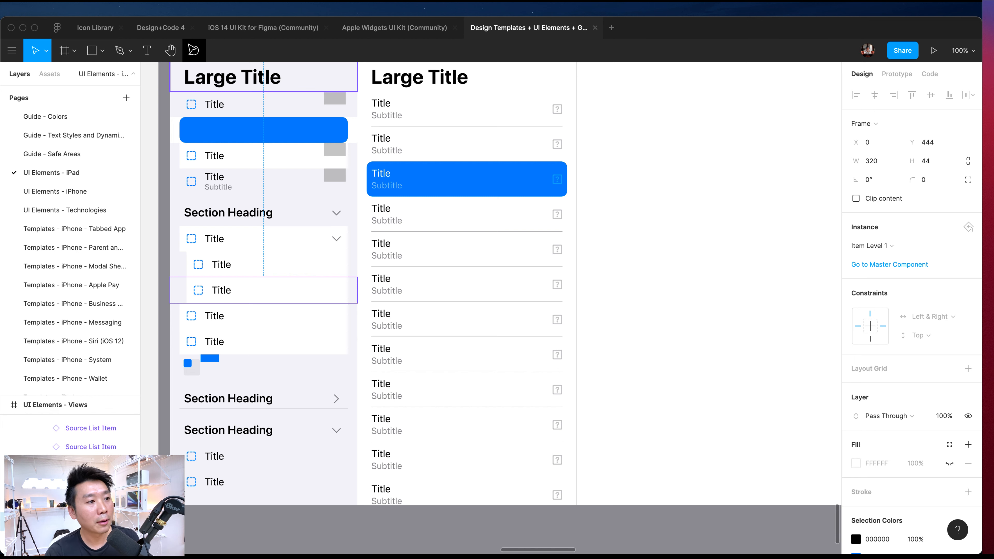
- Switch to the Design+Code 4 file and zoom in on the iPad frame's sidebar menu for comparison
click(169, 28)
click(264, 256)
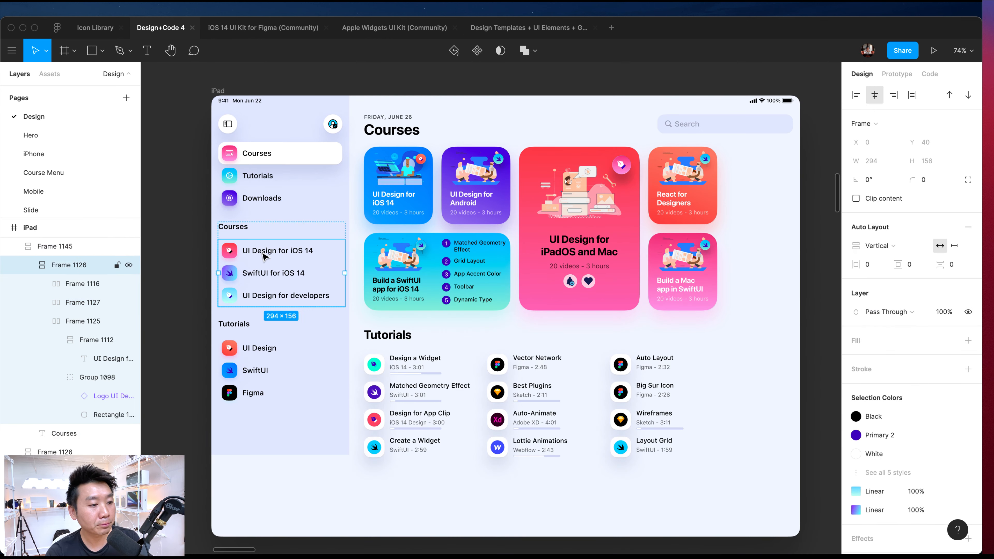
click(261, 256)
scroll(282, 251, up, 5)
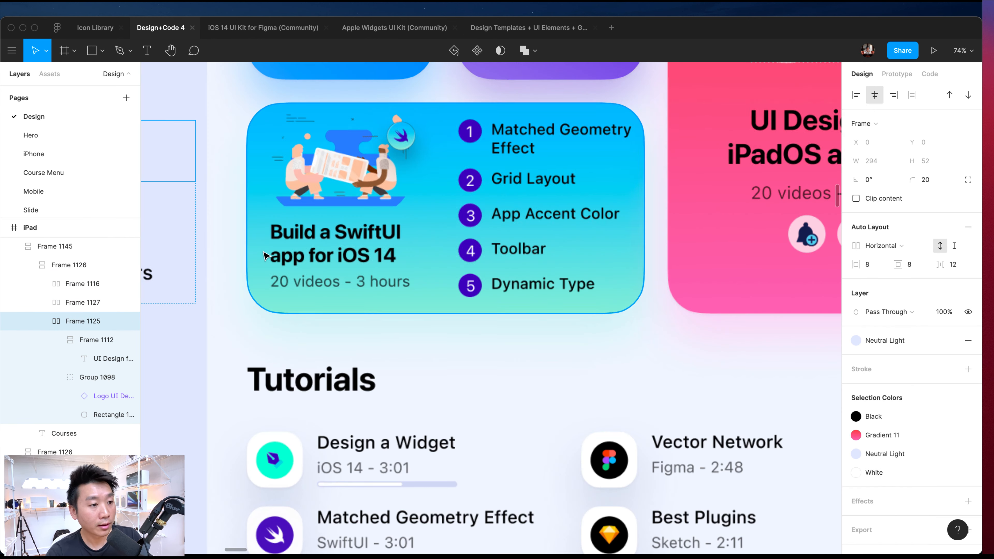
scroll(282, 251, down, 5)
scroll(282, 250, up, 5)
scroll(282, 250, right, 2)
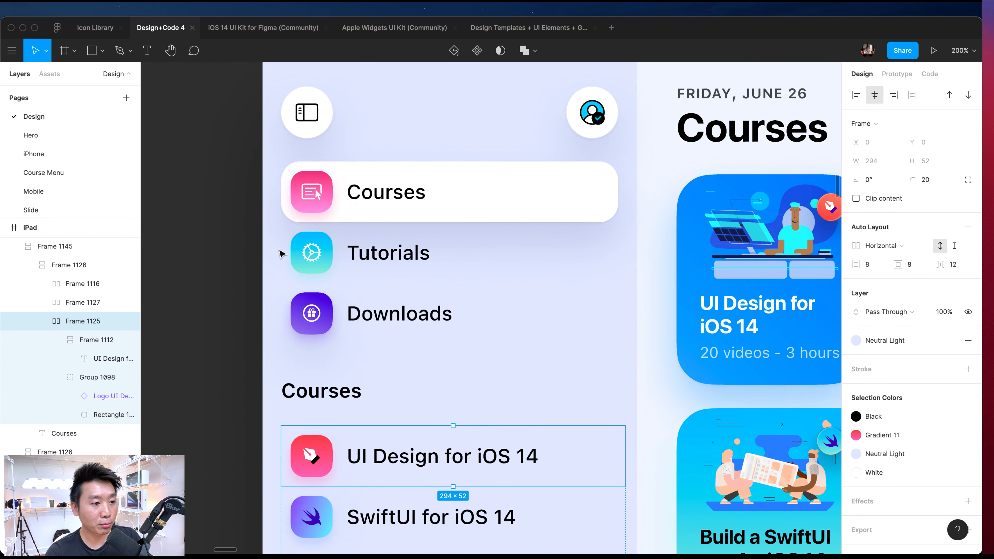
- Examine the dimensions and styling of the Courses and Tutorials menu rows and the circular sidebar toggle
click(467, 211)
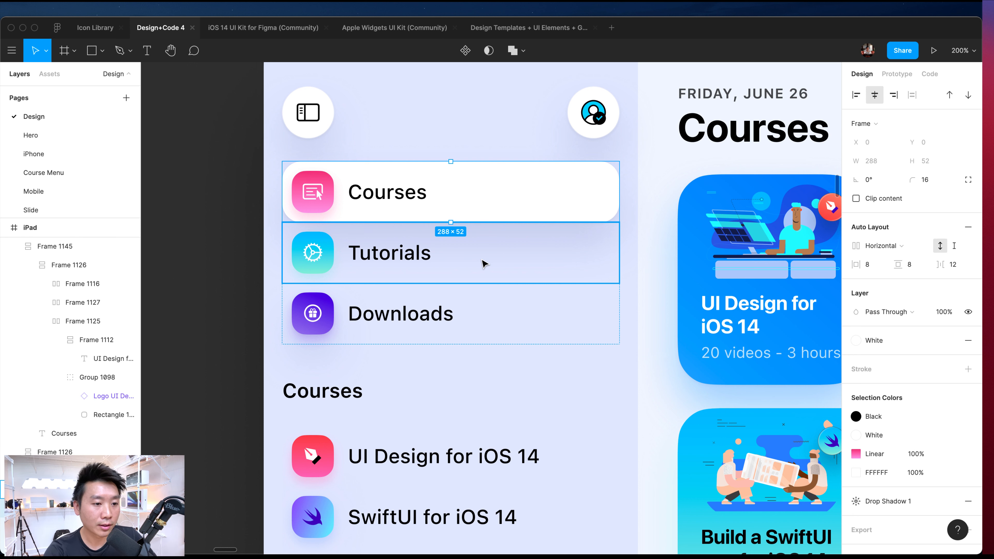
click(511, 265)
scroll(510, 262, right, 2)
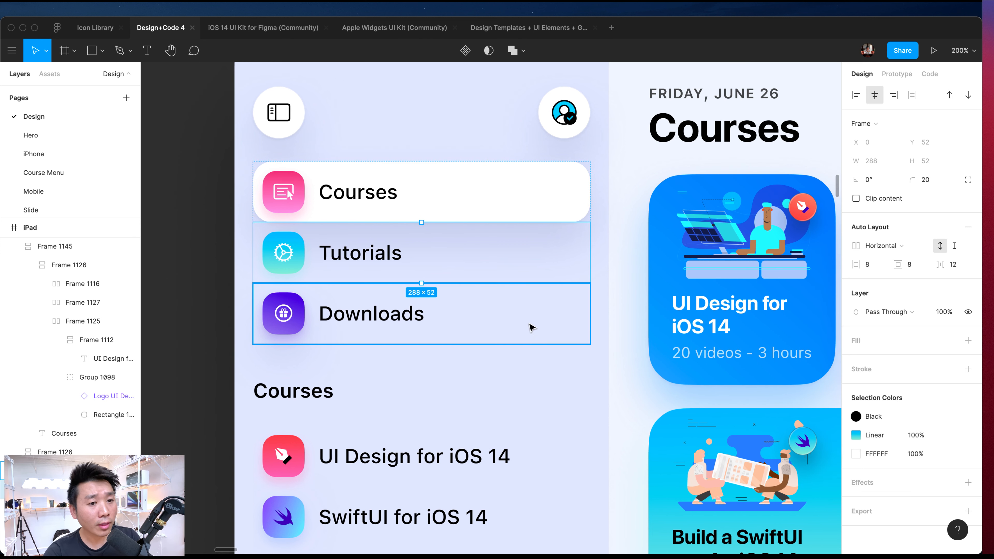
click(270, 133)
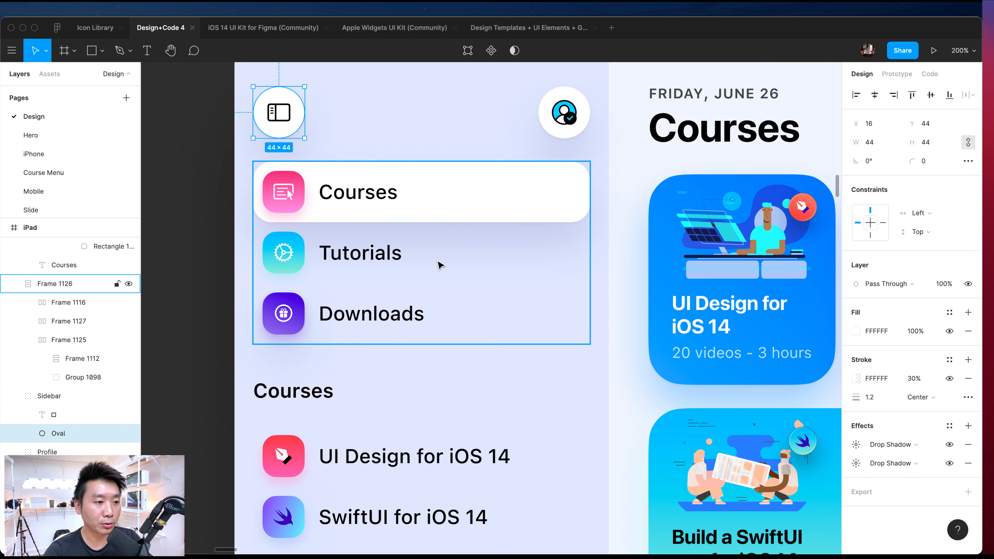
click(491, 215)
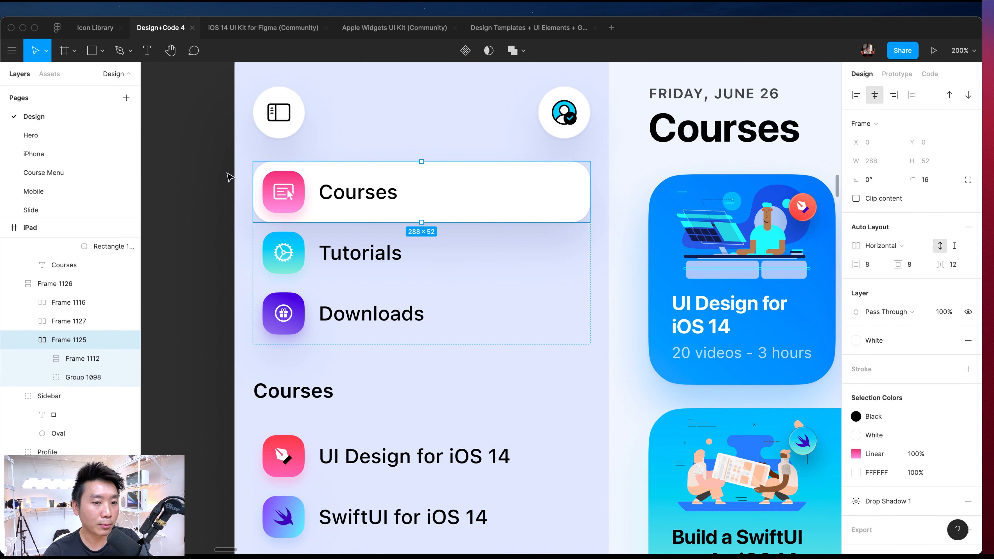
scroll(274, 180, right, 3)
scroll(269, 200, up, 2)
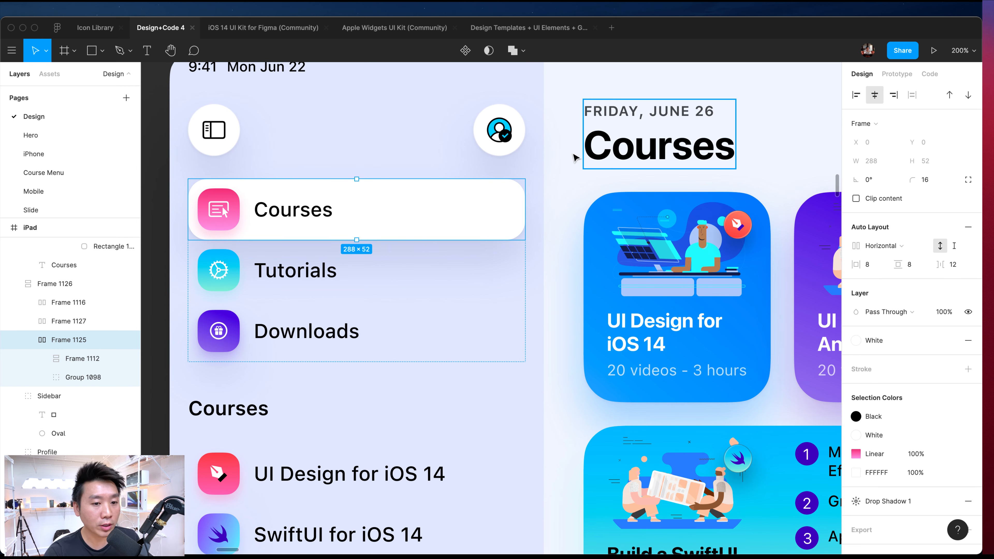
click(290, 300)
scroll(289, 300, down, 3)
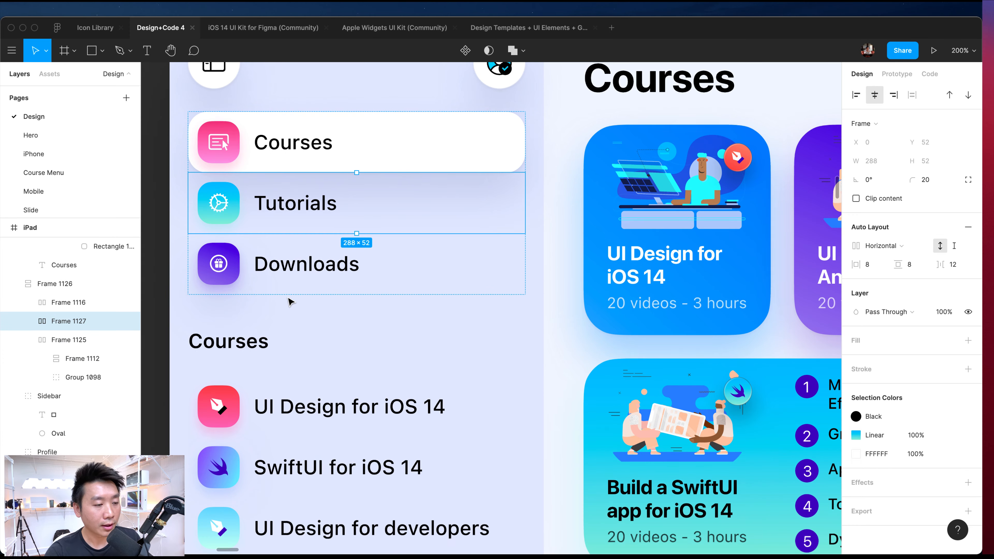
scroll(290, 302, left, 1)
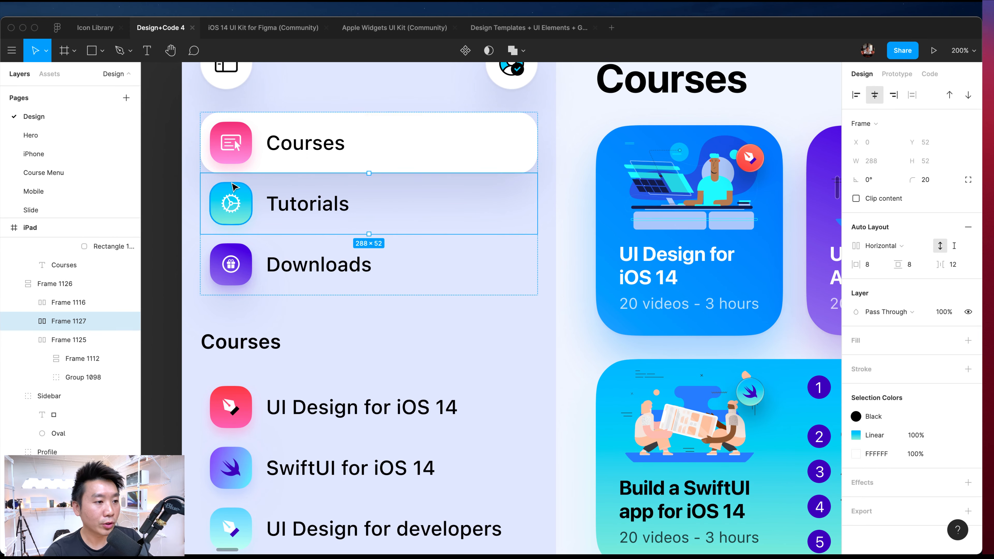
click(259, 171)
scroll(304, 172, left, 2)
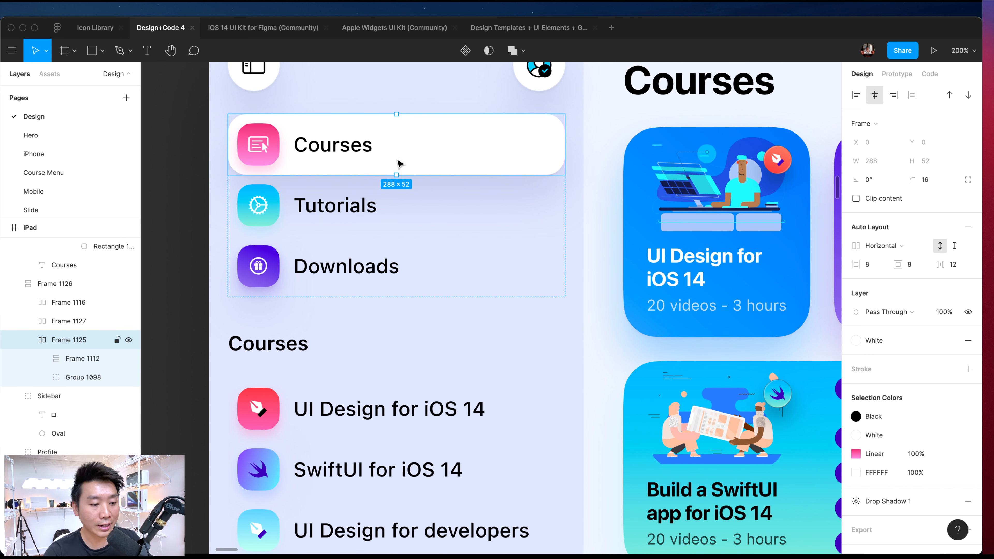
- Set the item spacing of the three-row list under the sidebar's Courses heading to 10
scroll(407, 168, down, 5)
click(375, 310)
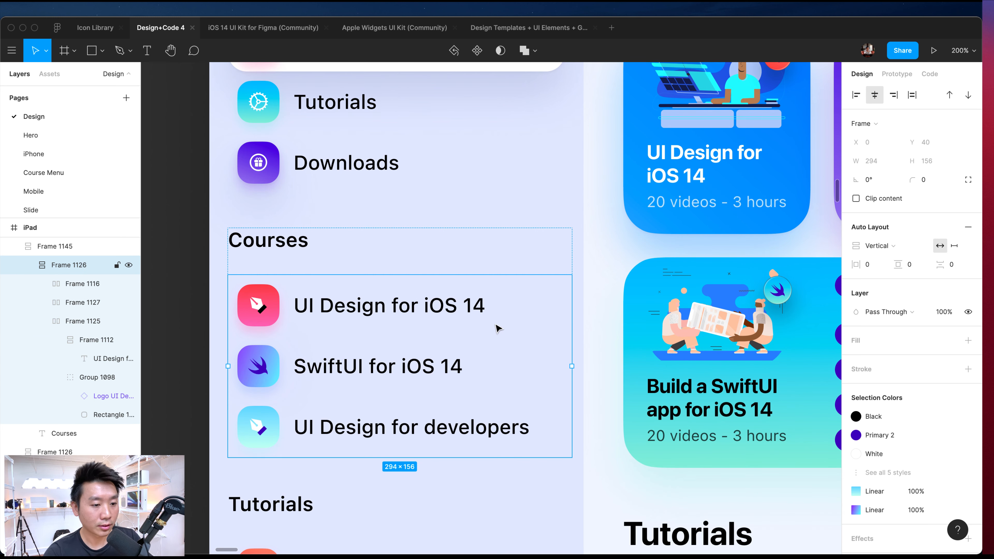
click(481, 328)
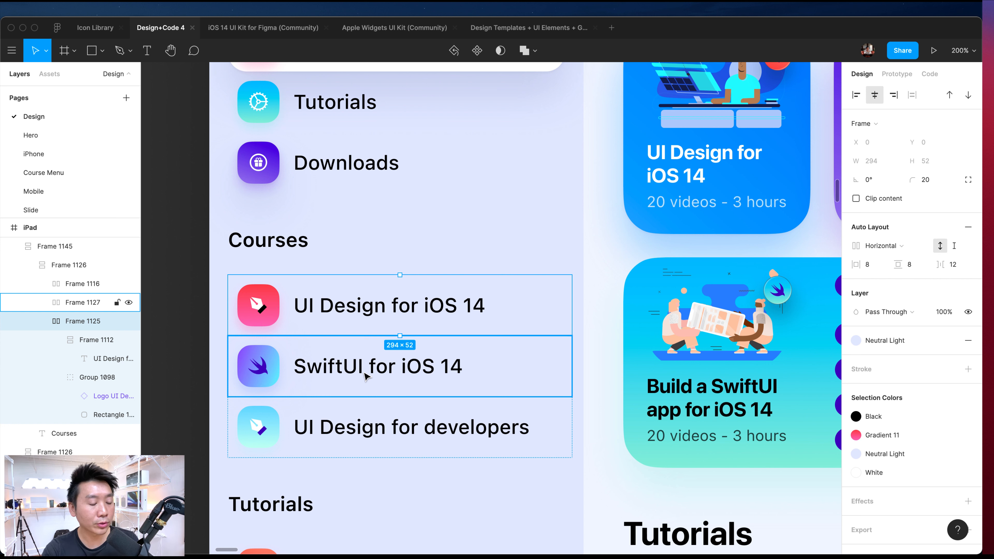
click(198, 344)
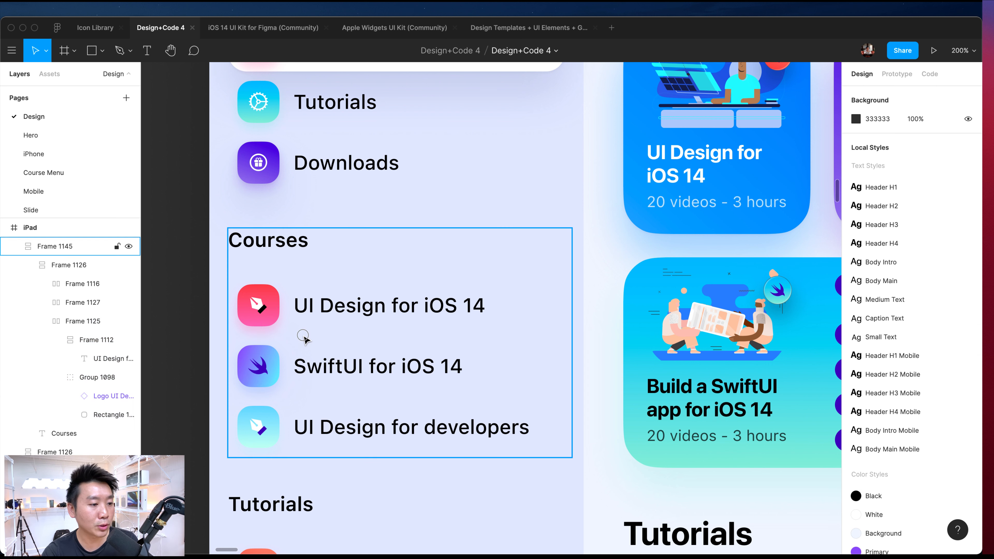
double_click(306, 337)
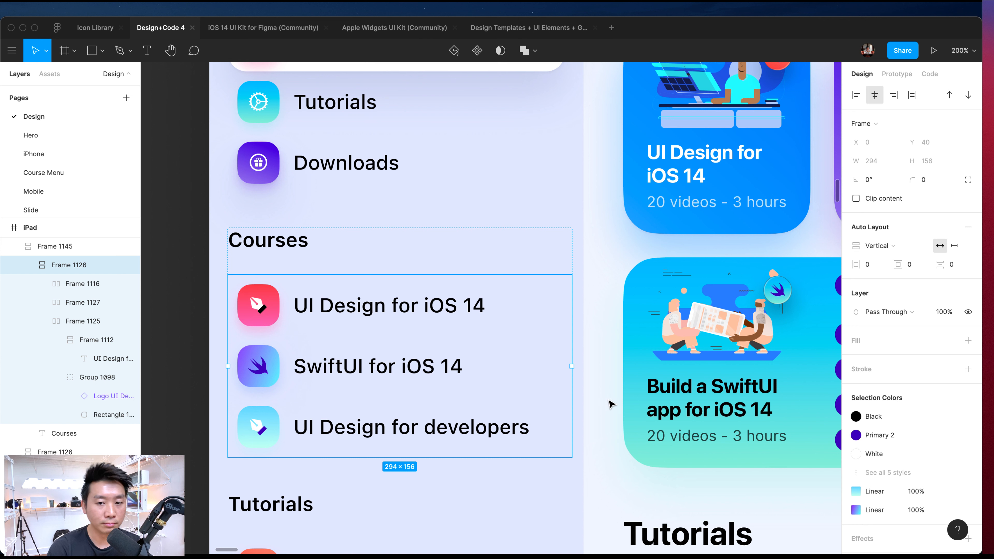
click(948, 271)
text(10)
key(Return)
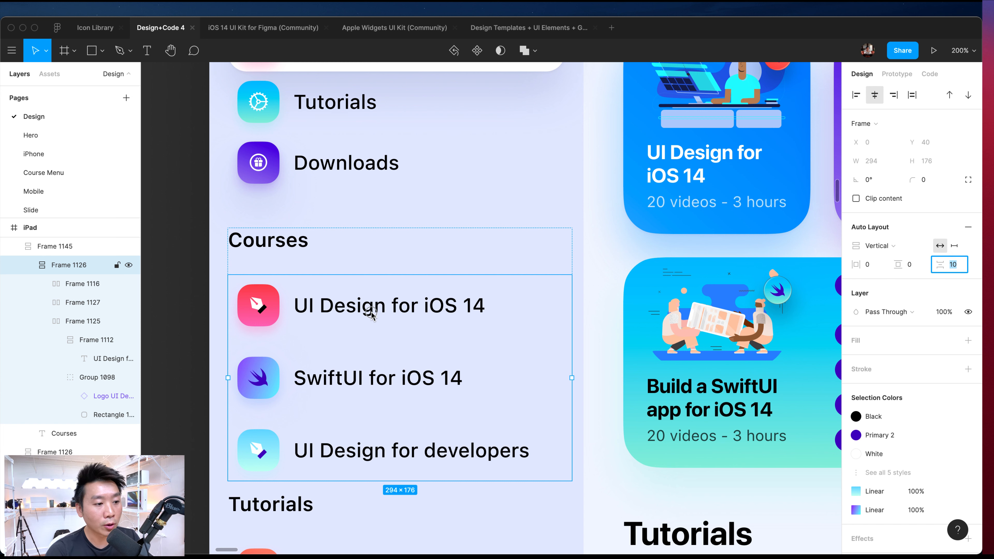
- Try an item spacing of 4 in the UI Design for iOS 14 row, and undo it
click(366, 311)
click(934, 180)
click(961, 268)
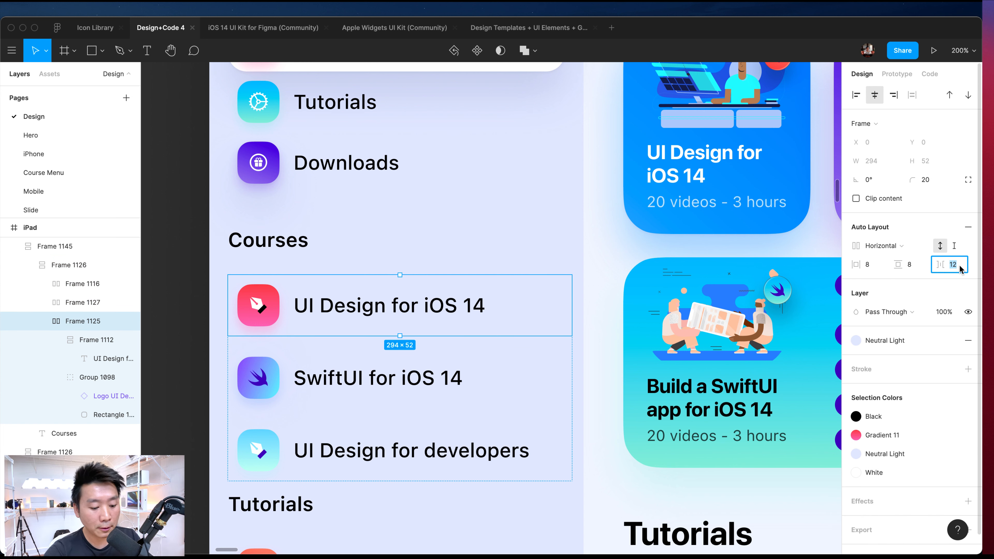
text(4)
key(Return)
key(super+z)
- Set the vertical padding of the UI Design for iOS 14 row to 0
click(910, 266)
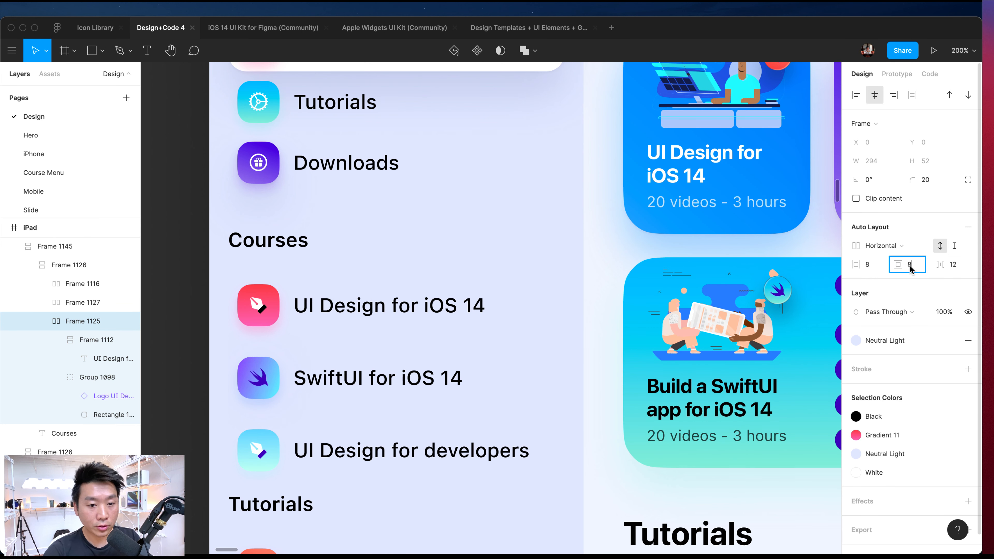
text(0)
key(Return)
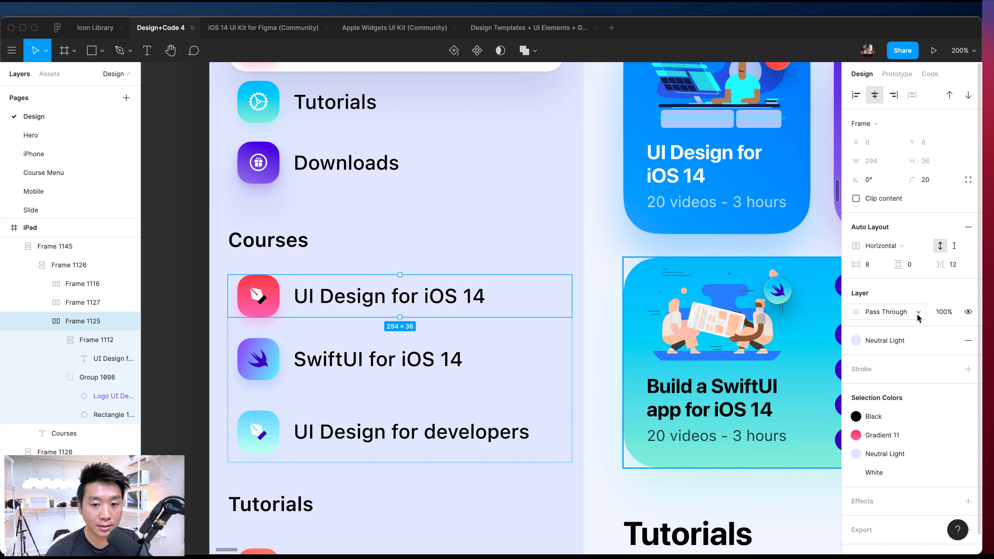
- Apply the White color style as the fill of the UI Design for iOS 14 row
scroll(912, 292, down, 1)
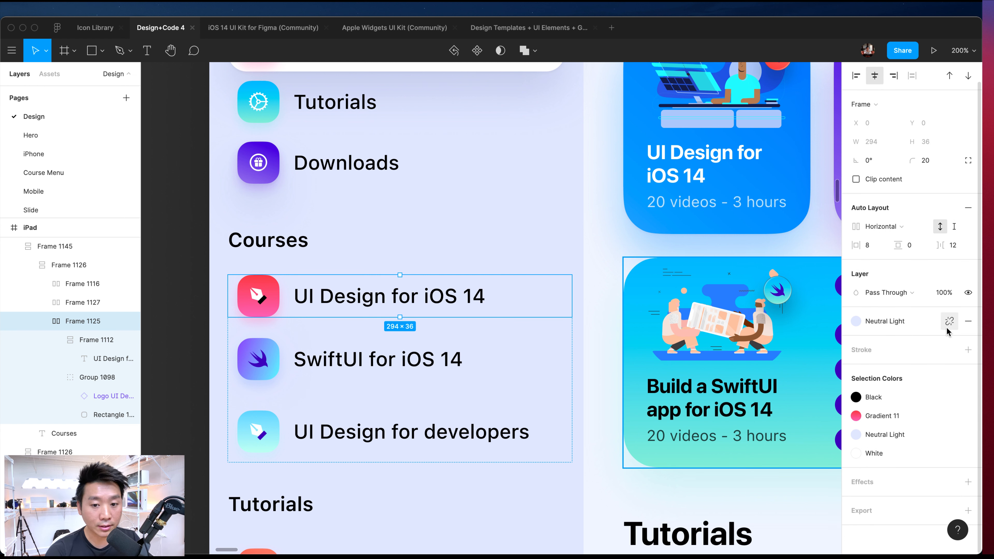
click(897, 323)
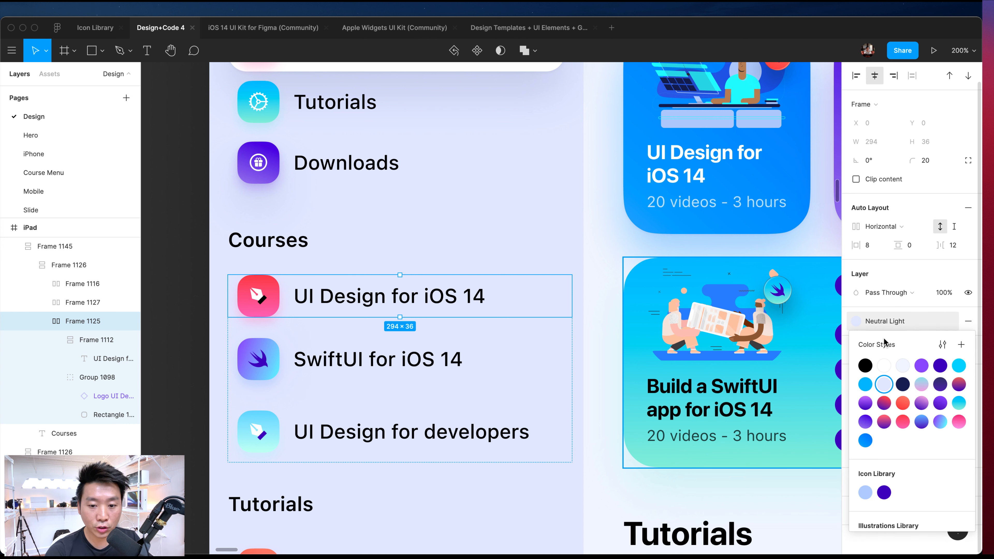
click(882, 366)
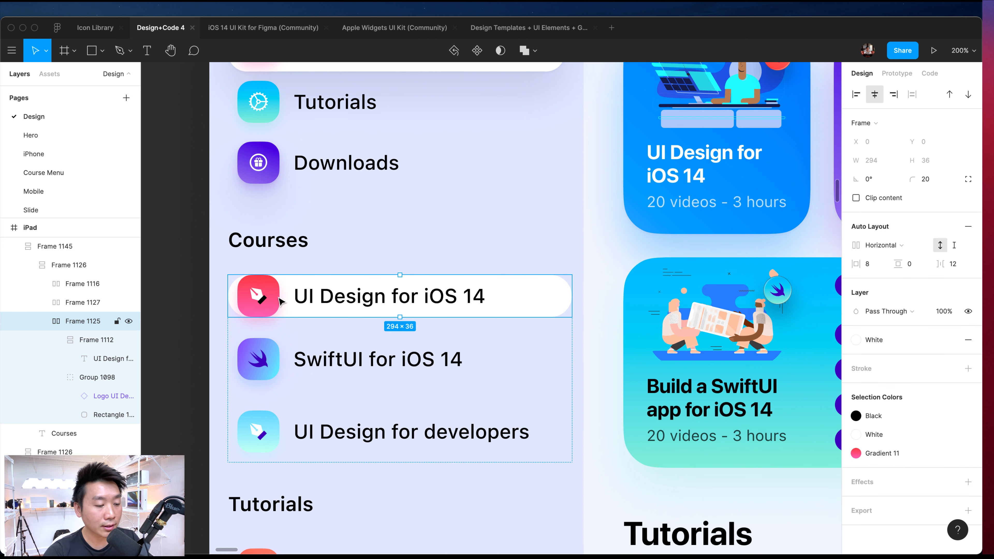
- Set the horizontal padding of the UI Design for iOS 14 row to 0
scroll(261, 298, left, 2)
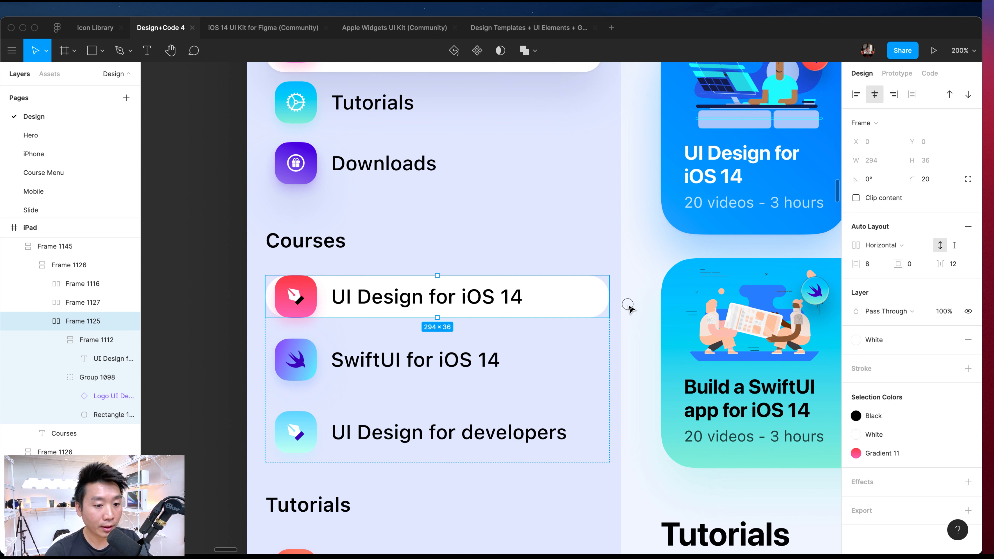
click(872, 269)
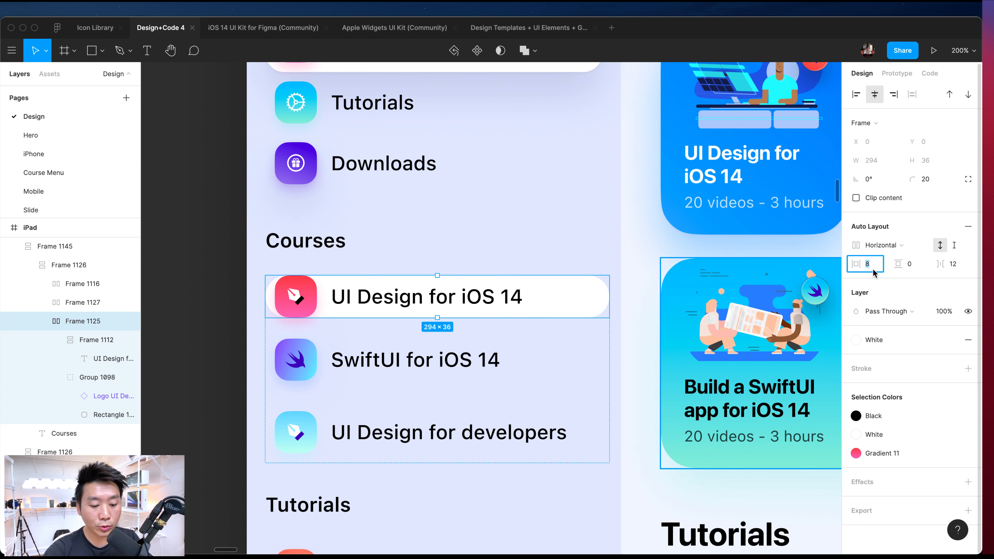
text(0)
key(Return)
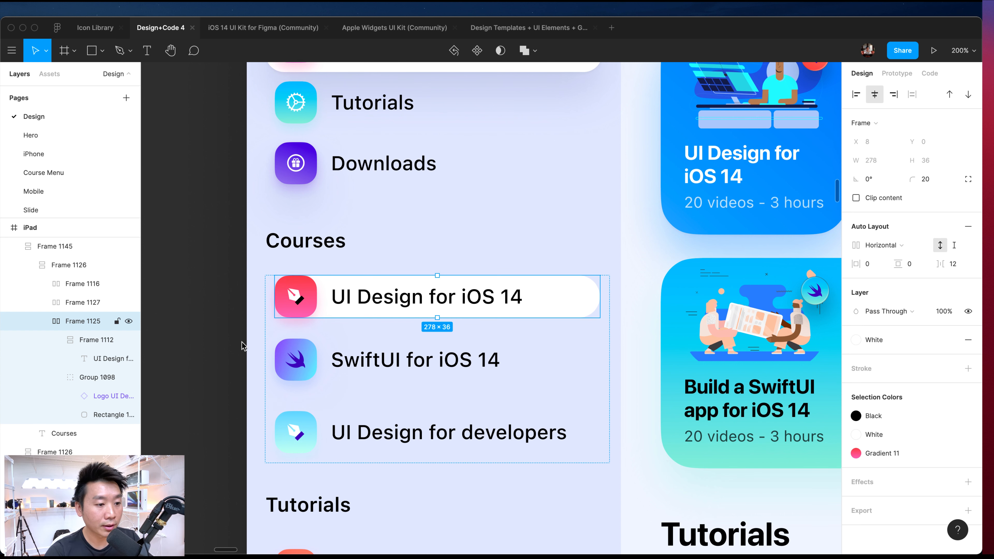
- Compare the auto layout padding and spacing of the UI Design for iOS 14 row with the top Courses row
click(204, 362)
click(584, 315)
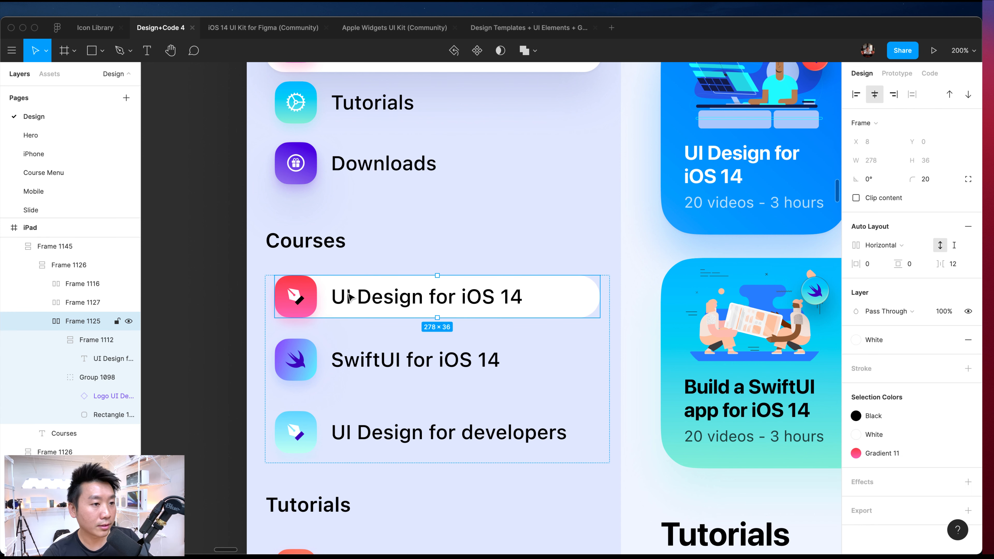
scroll(350, 297, up, 3)
click(313, 126)
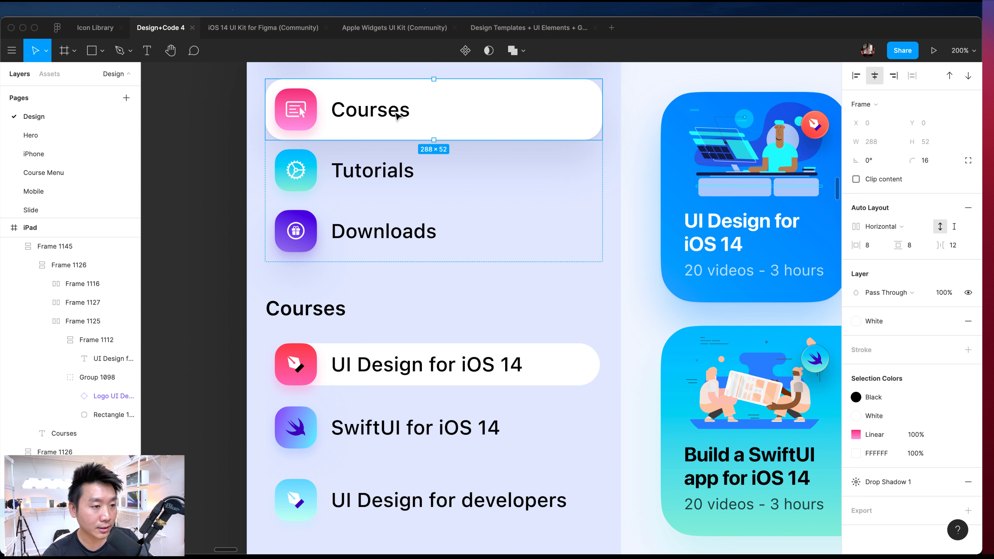
click(389, 369)
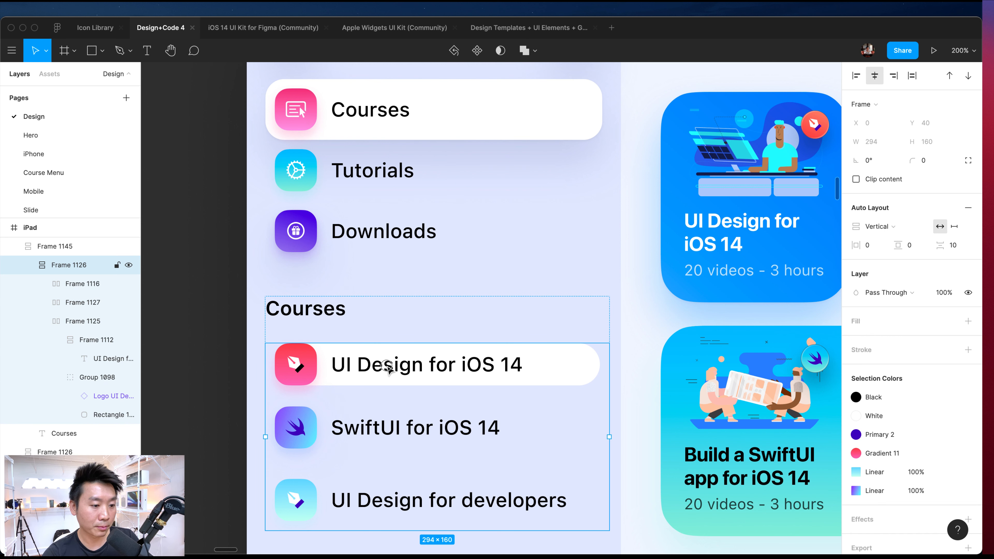
double_click(387, 368)
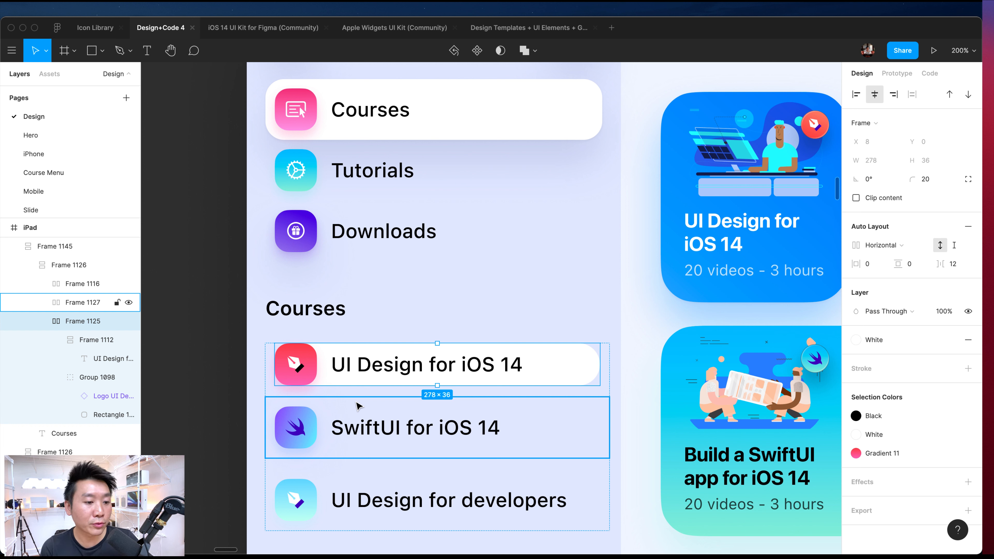
key(shift+Return)
key(Tab)
key(Tab)
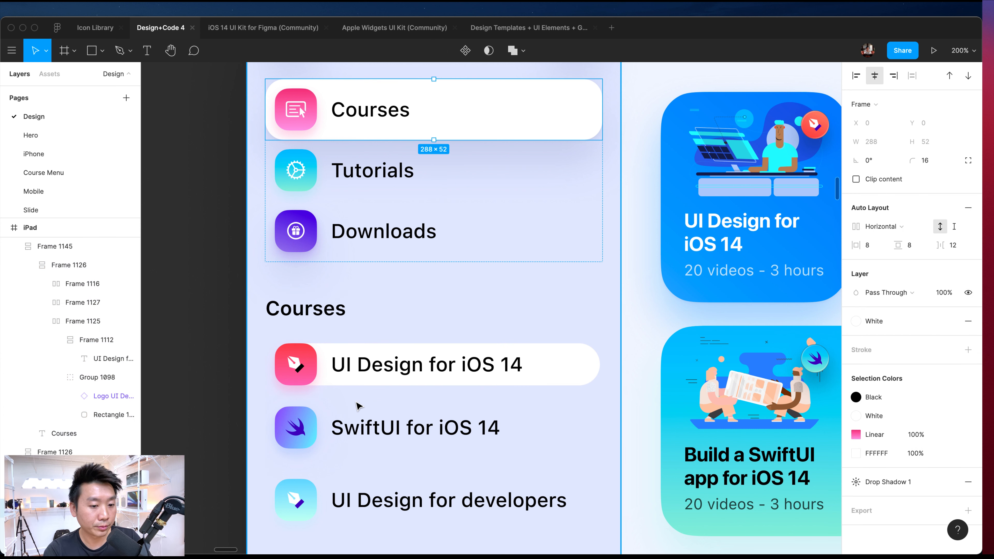
- Undo the recent White fill and zero-padding changes on the UI Design for iOS 14 row
key(super+shift+z)
key(super+shift+z)
key(super+z)
key(super+z)
key(super+z)
key(super+z)
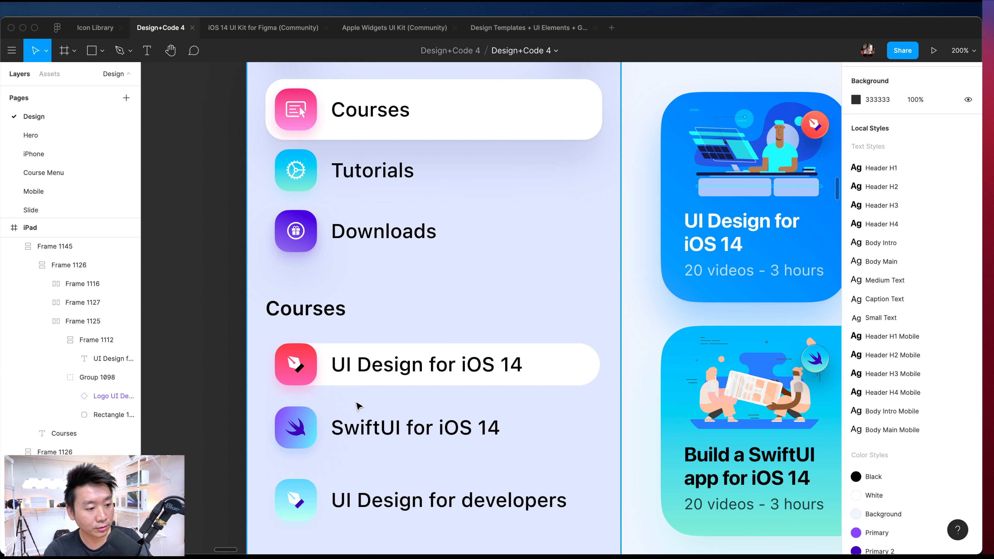
key(super+z)
key(super+z)
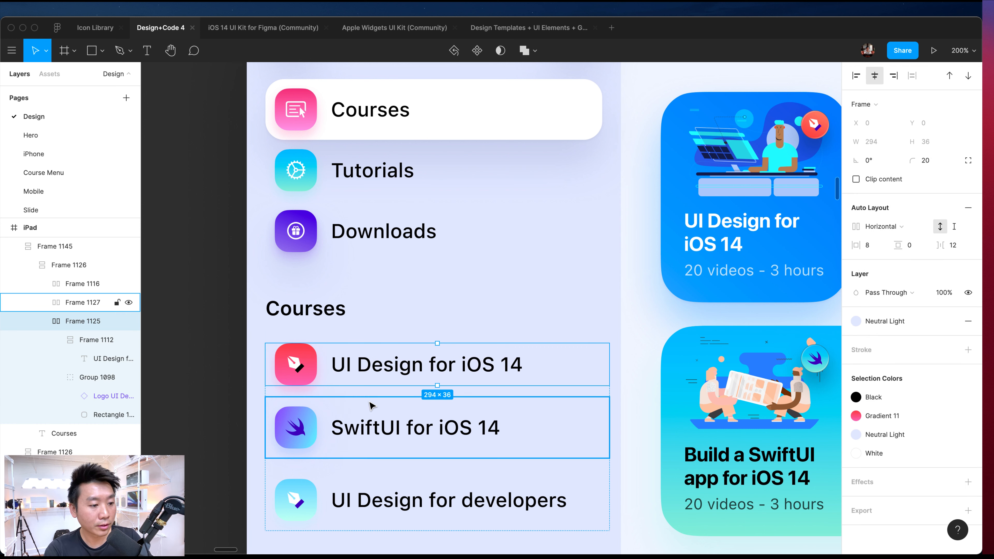
- Set the item spacing of the frame holding the three course rows under the Courses heading to 0
scroll(634, 383, down, 2)
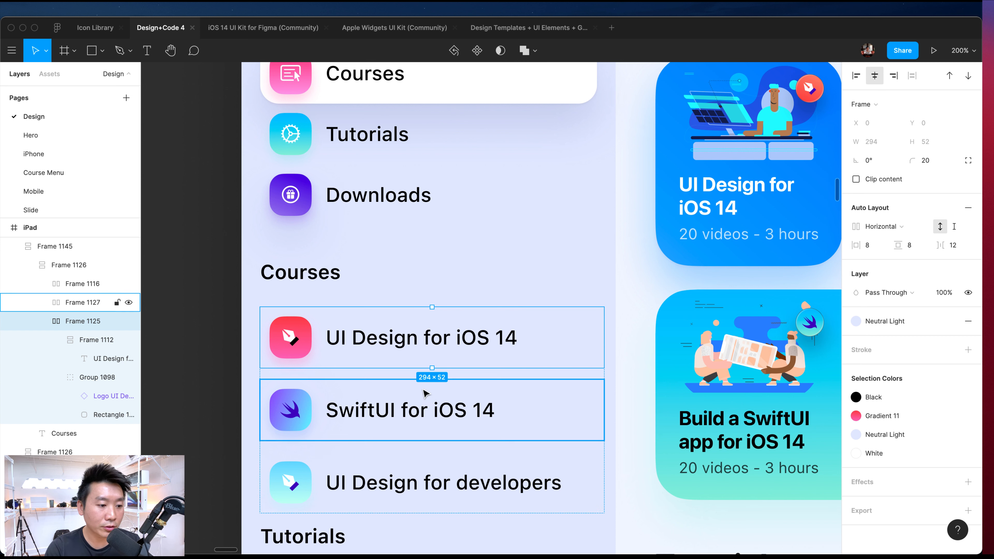
click(426, 417)
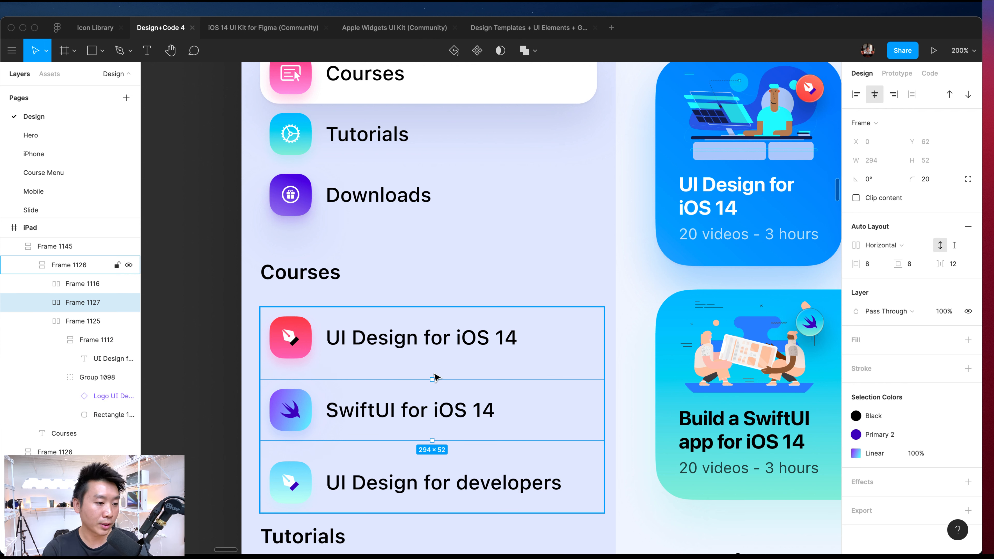
key(Escape)
double_click(404, 362)
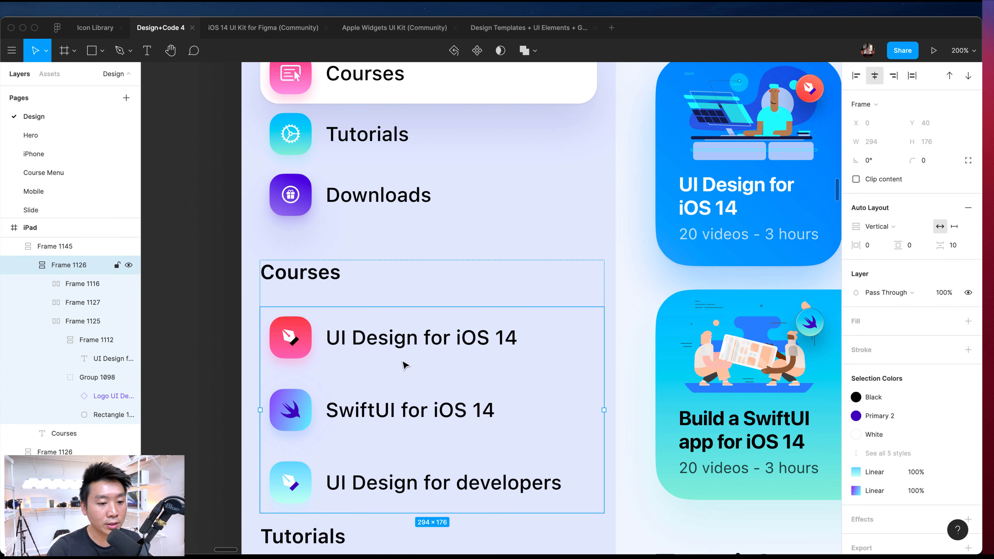
click(959, 247)
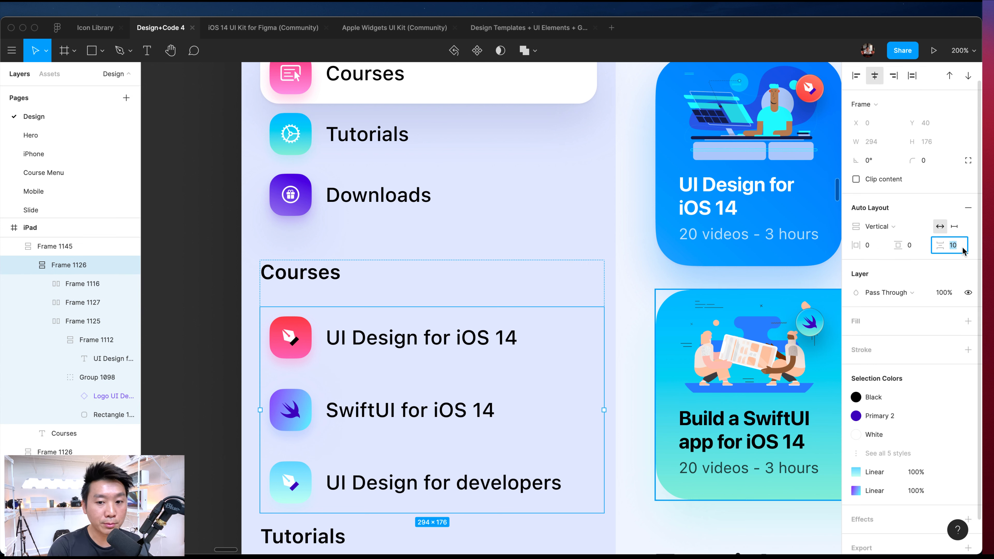
text(0)
key(Return)
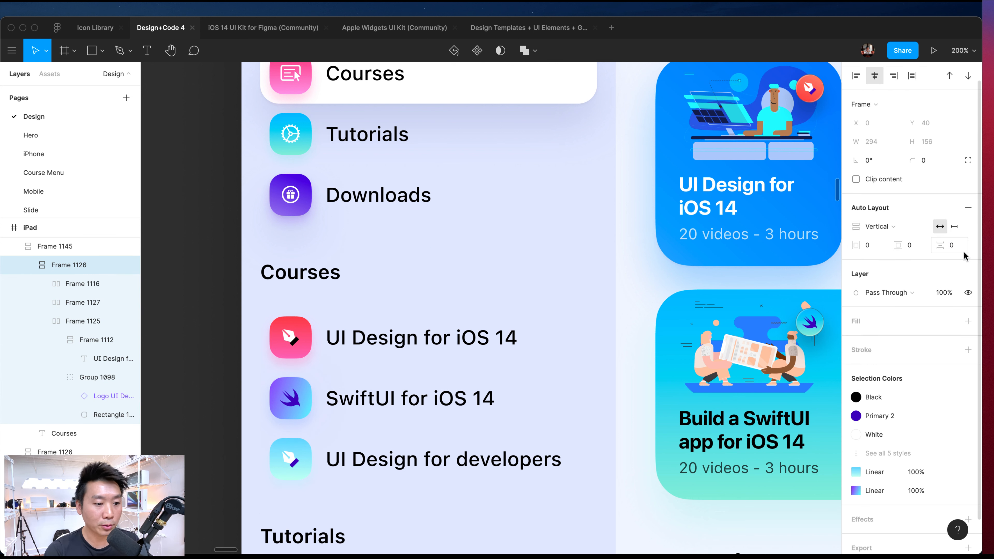
- Check the padding of the UI Design for iOS 14 row against that of the white Courses row
click(362, 339)
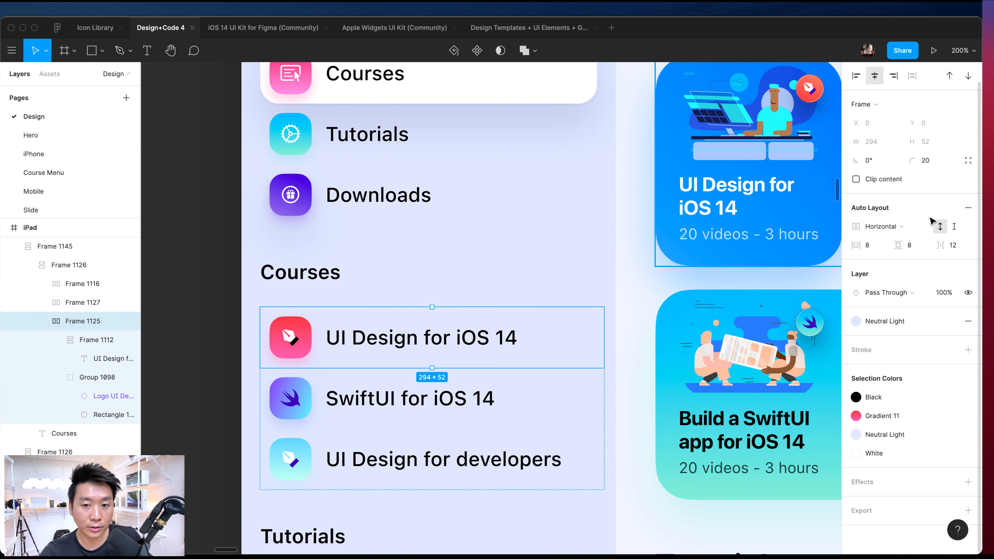
click(908, 246)
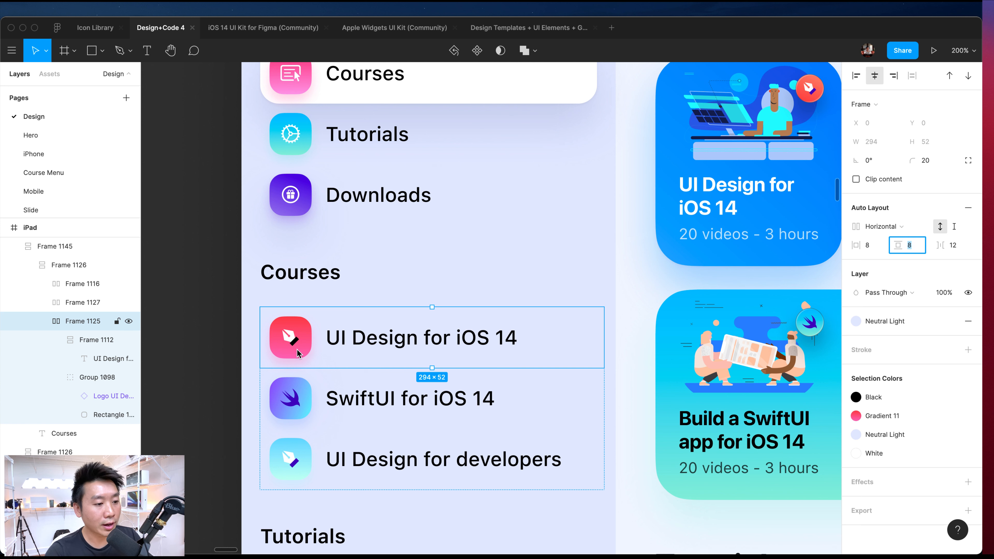
scroll(350, 222, up, 5)
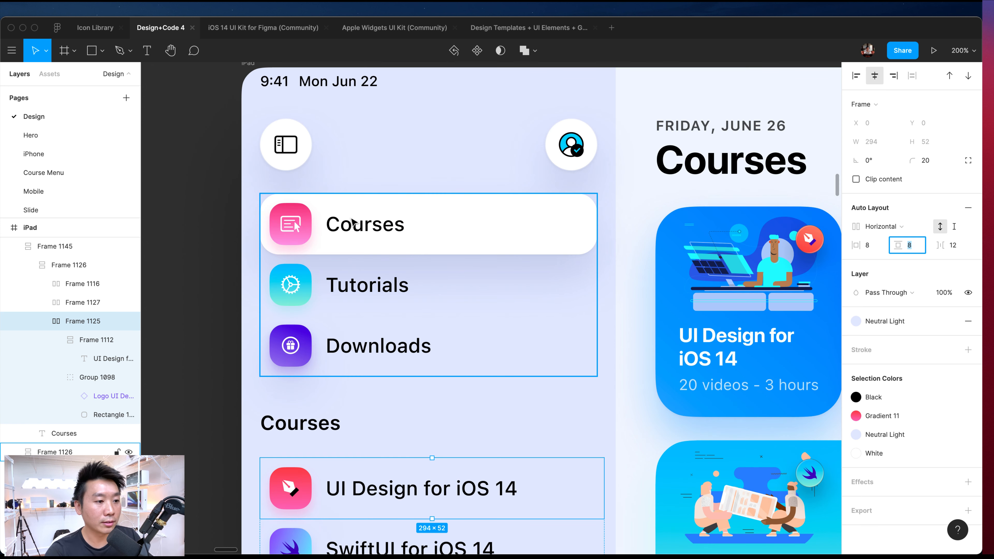
click(352, 213)
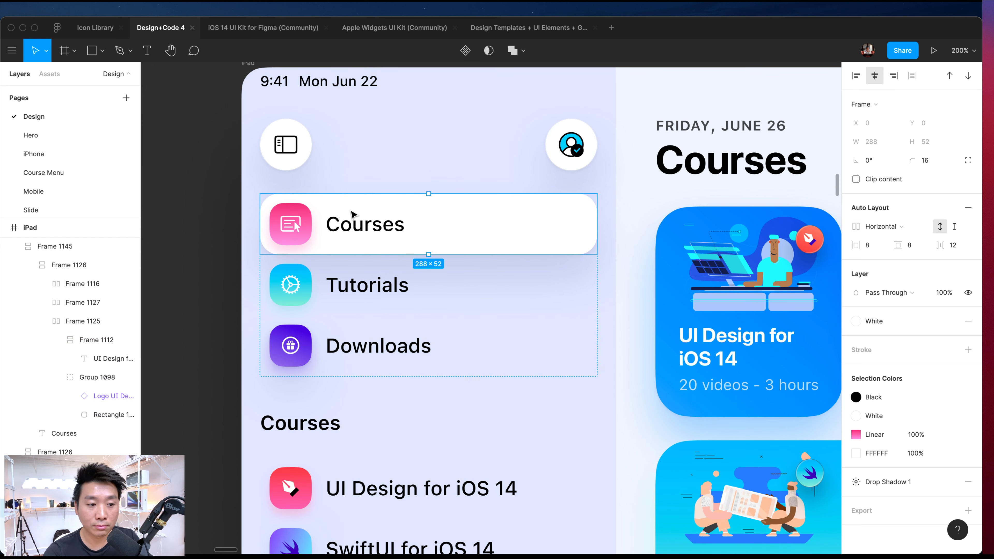
- Extend the sidebar's background rectangle down to the iPad frame's lower edge, giving it a height of 1024
scroll(347, 235, down, 1)
key(shift+0)
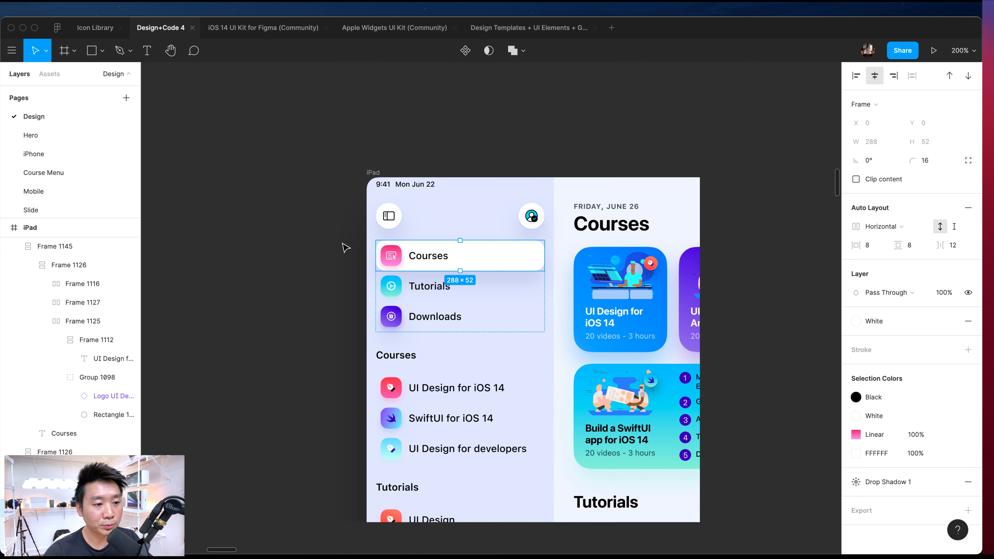
scroll(223, 269, down, 7)
scroll(224, 269, right, 3)
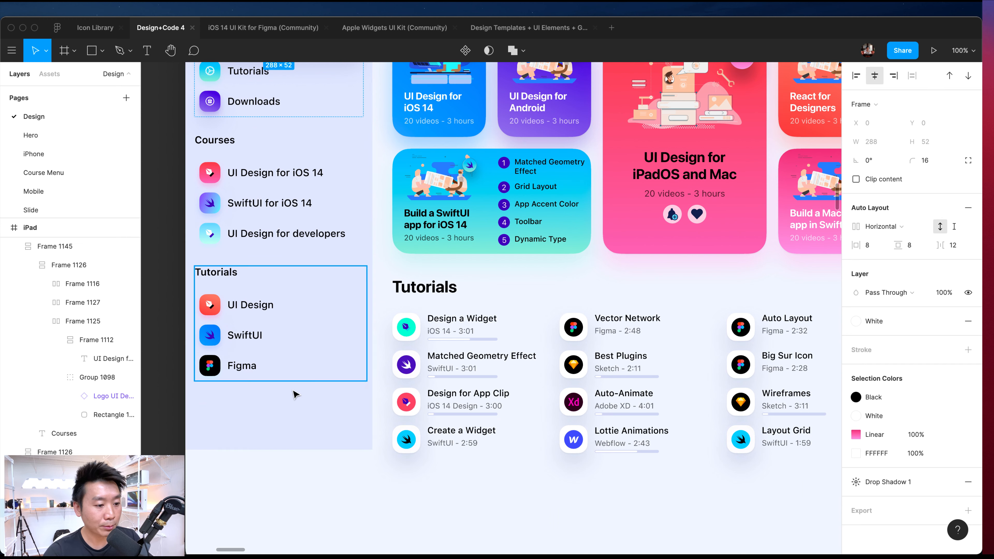
click(296, 429)
scroll(300, 432, down, 3)
drag(283, 396, 283, 506)
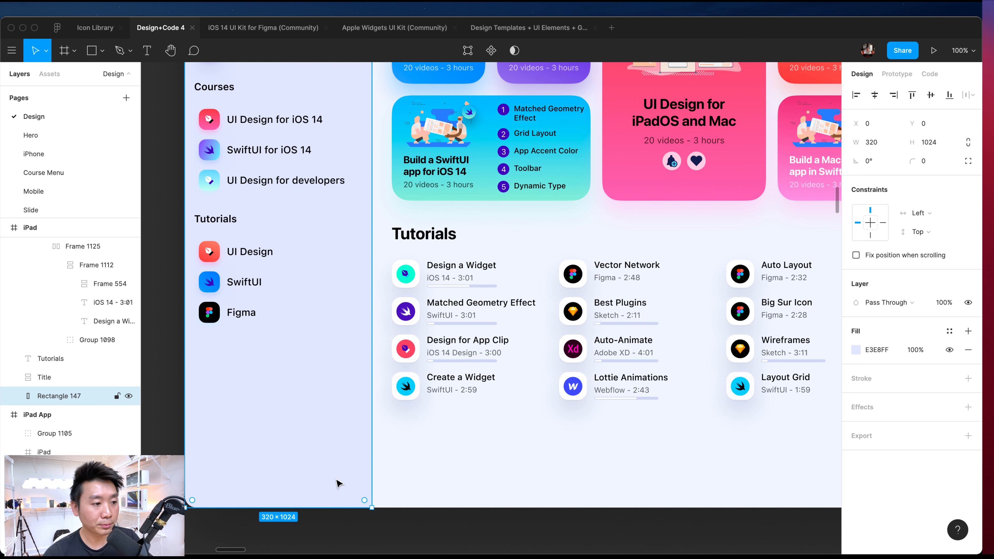
- Try duplicating the React for Designers and Build a Mac app in SwiftUI cards as an additional column at X 1186
scroll(338, 479, up, 5)
scroll(343, 478, right, 6)
scroll(345, 478, up, 3)
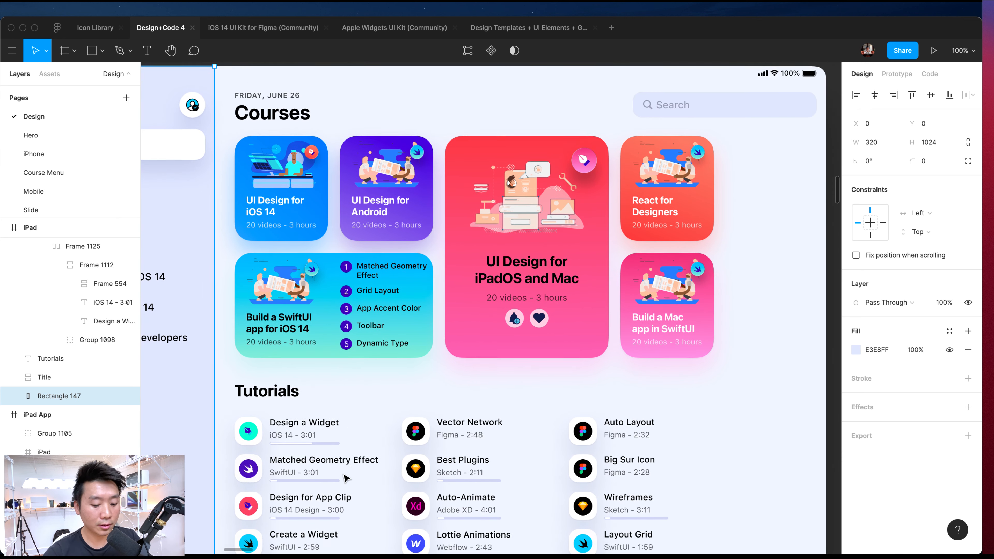
ctrl+scroll(345, 478, down, 5)
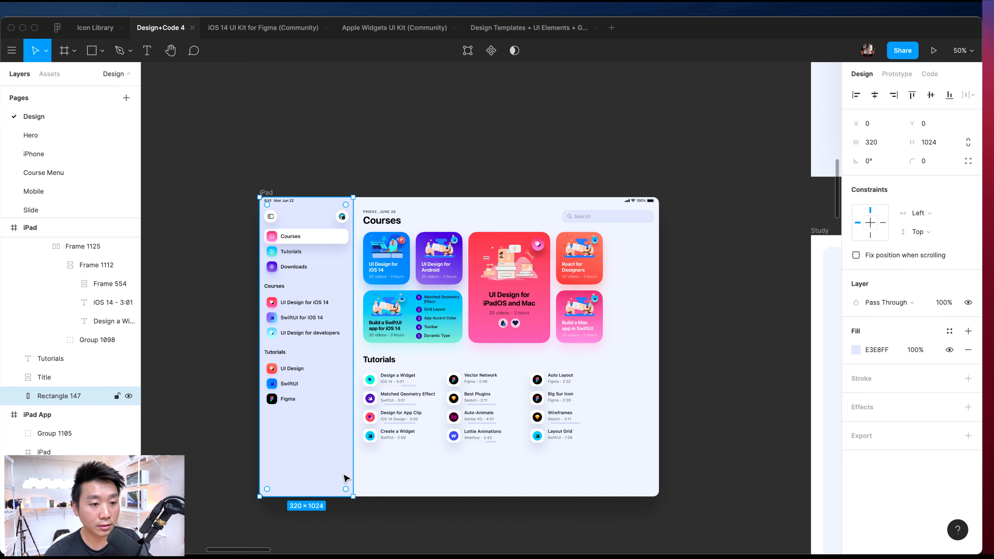
key(shift+0)
scroll(563, 325, right, 5)
click(579, 180)
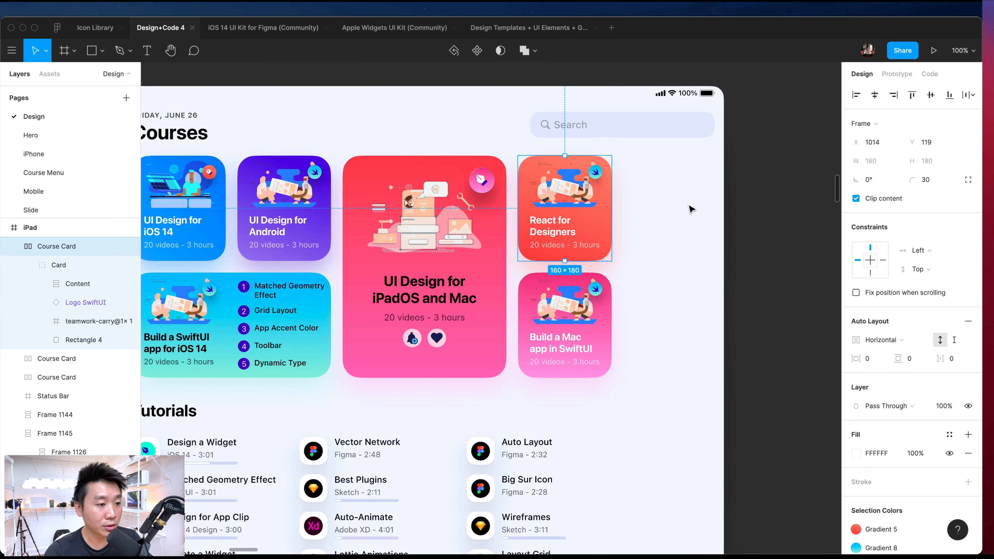
scroll(691, 210, left, 2)
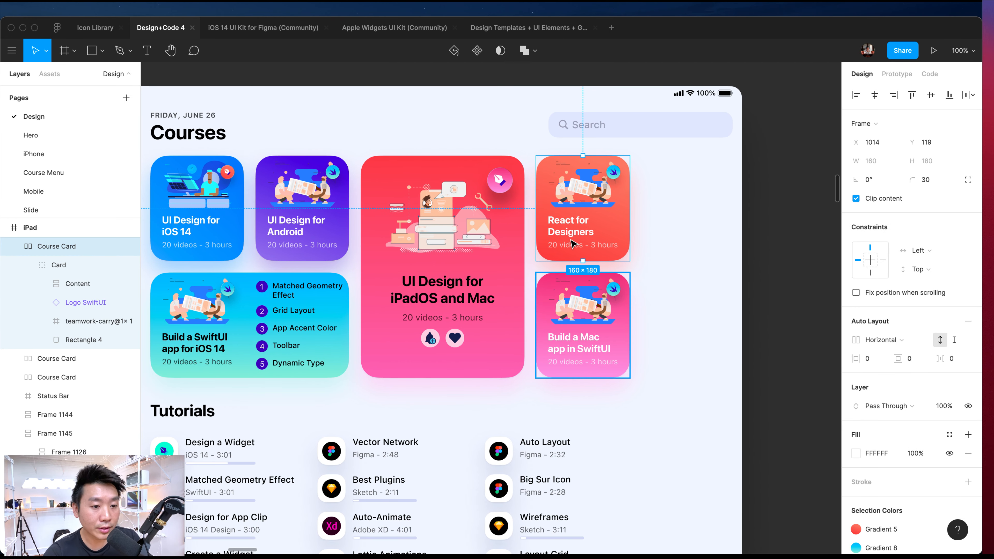
shift+click(583, 325)
alt+drag(581, 234, 681, 235)
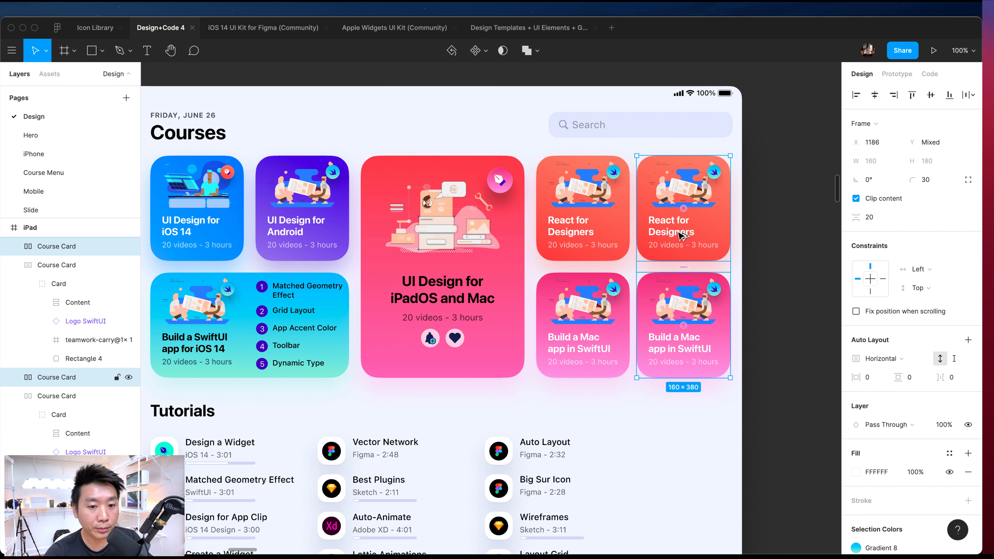
- Try shifting the two duplicated cards to X 1194, 20 px away from the originals
key(Right)
key(Right)
key(Right)
key(Right)
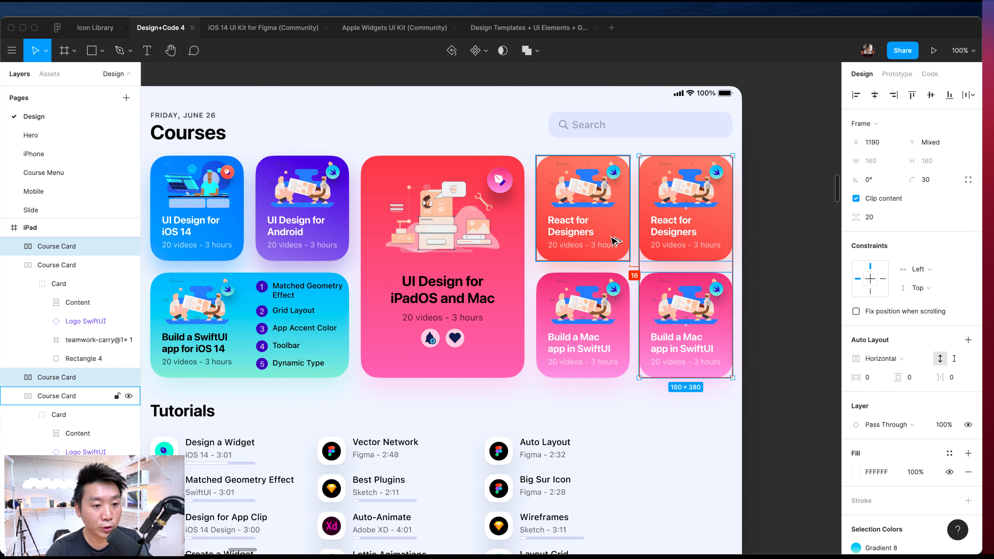
click(557, 240)
click(707, 232)
shift+click(689, 310)
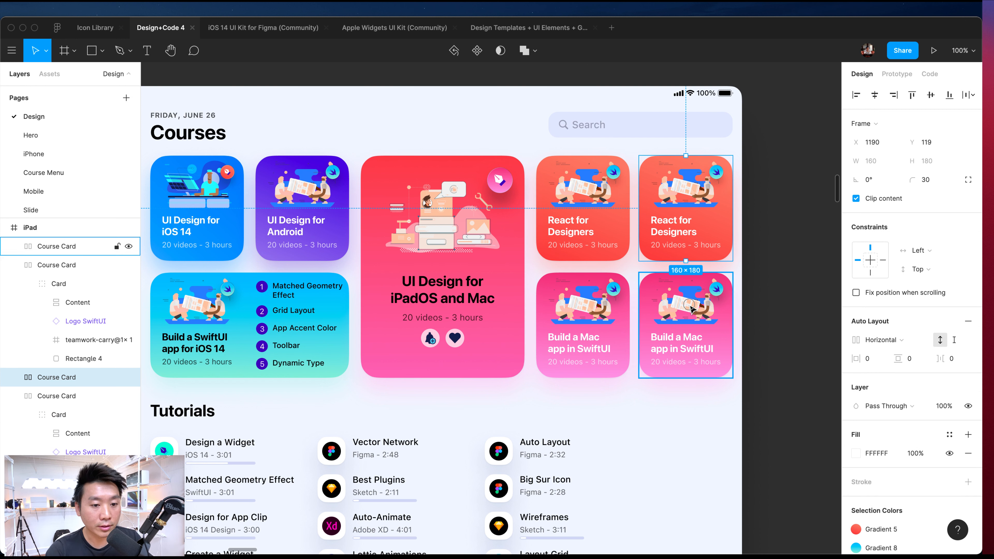
key(Right)
key(Right)
key(Right)
key(Right)
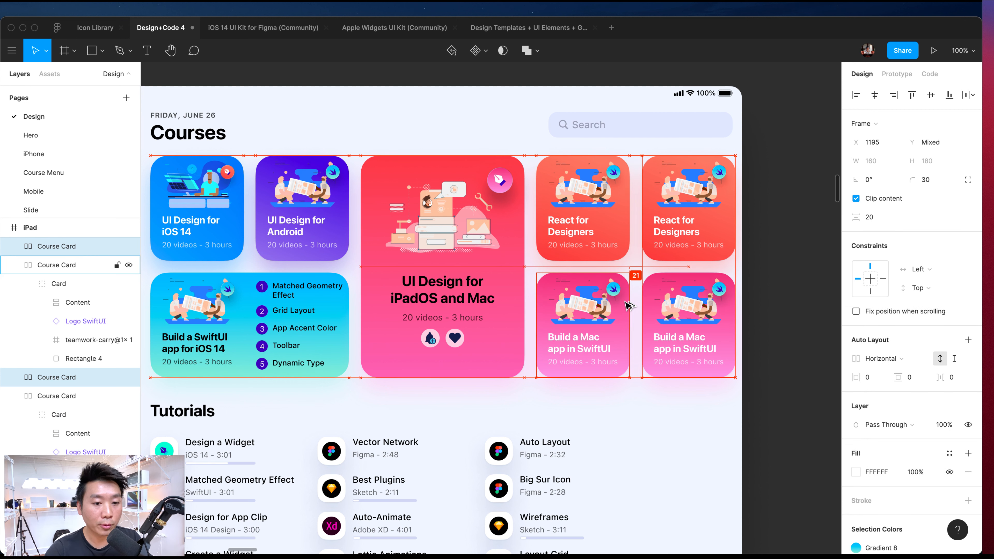
click(622, 307)
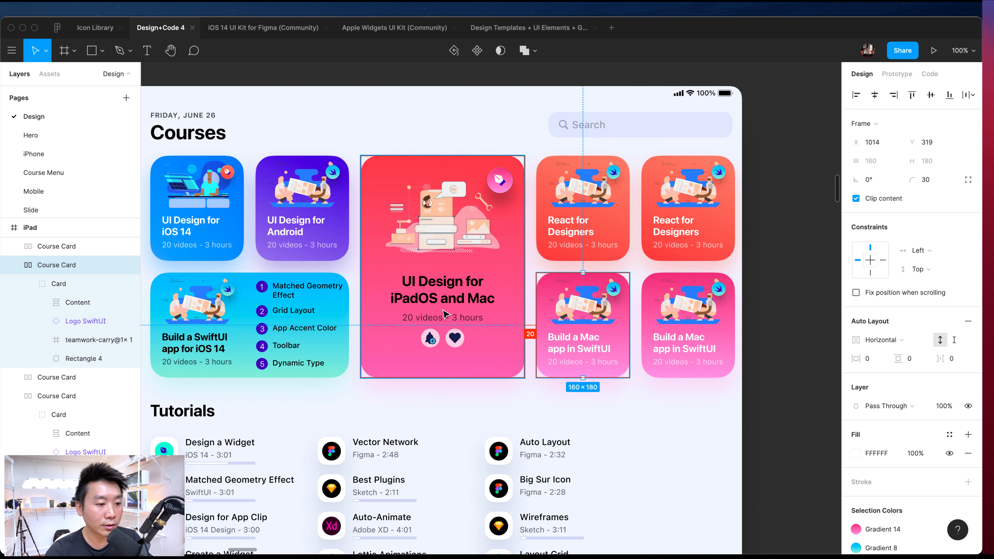
click(516, 304)
click(673, 325)
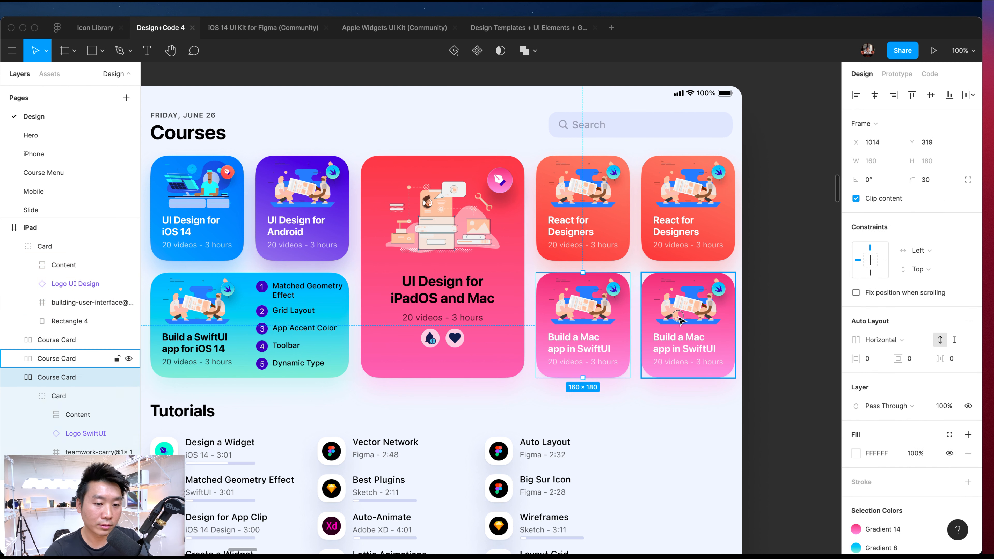
scroll(626, 325, left, 3)
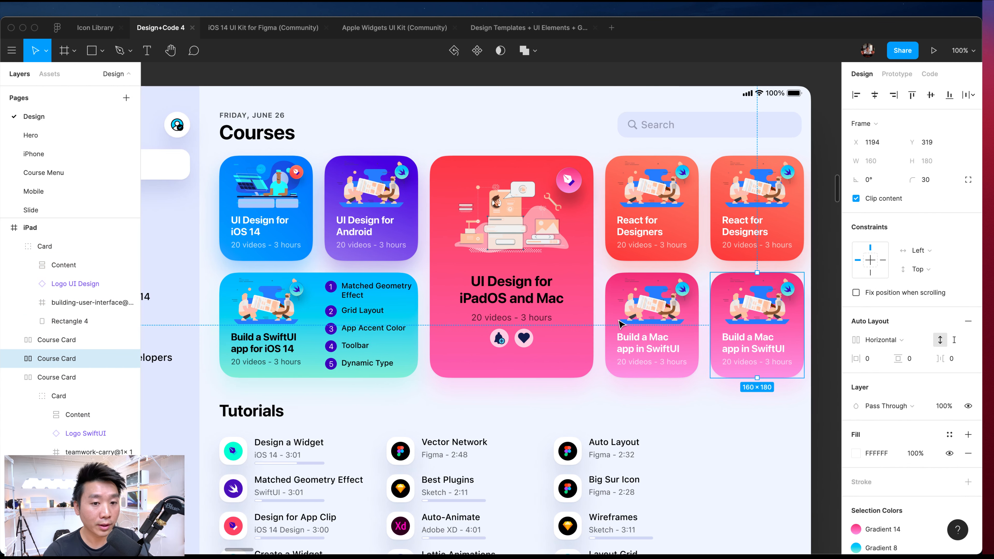
scroll(704, 317, right, 5)
scroll(780, 311, left, 3)
click(783, 313)
scroll(783, 313, left, 1)
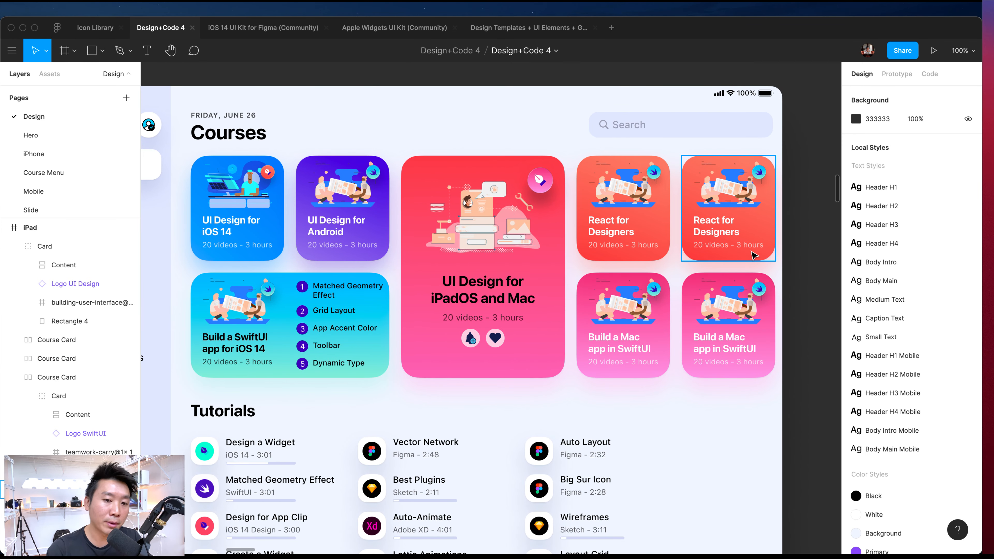
- Delete the duplicated React for Designers and Build a Mac app in SwiftUI cards
click(741, 260)
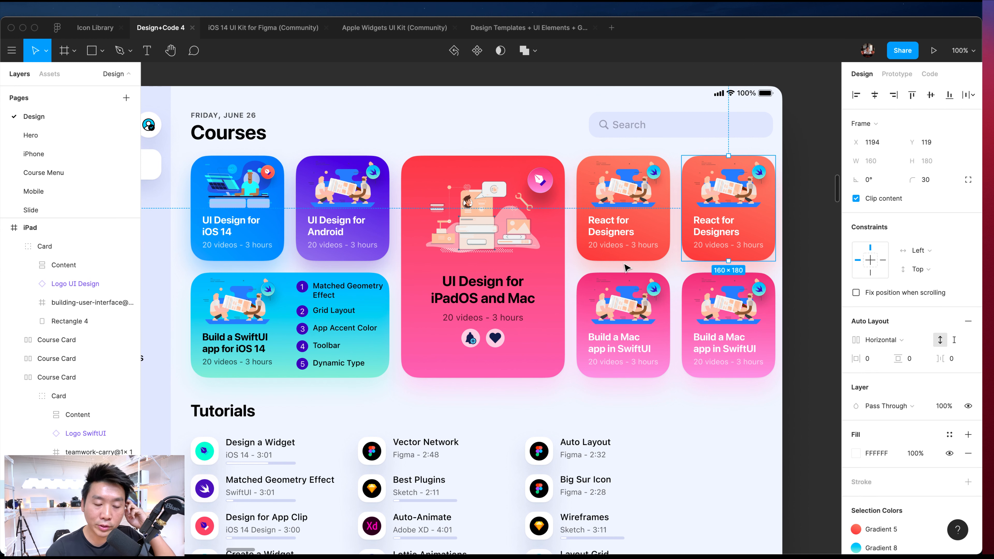
click(722, 292)
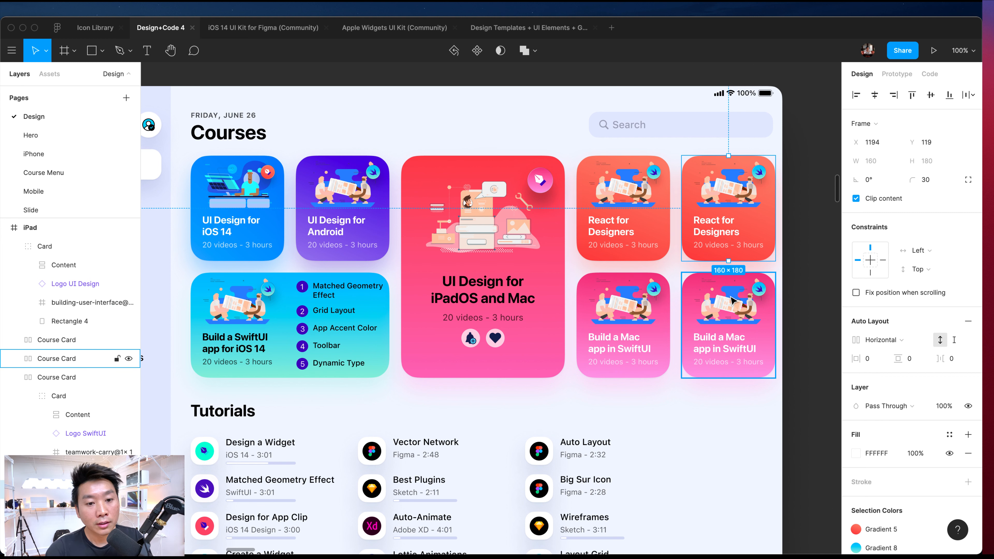
shift+click(753, 231)
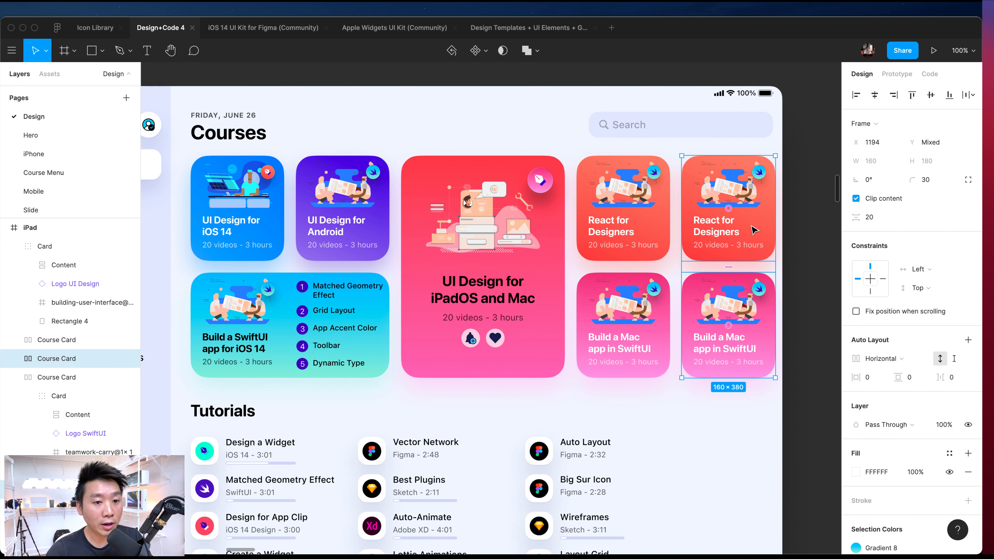
key(Delete)
super+click(548, 310)
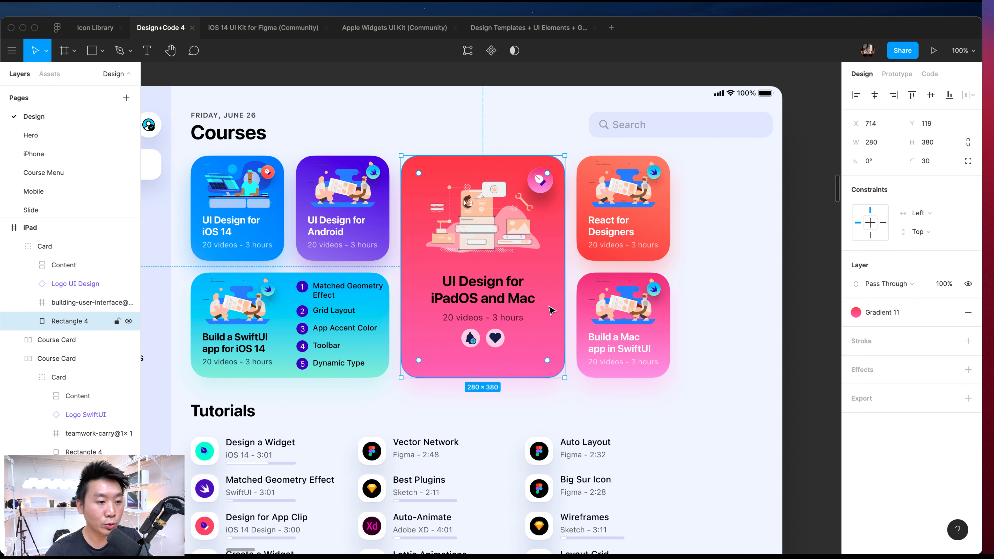
super+click(389, 240)
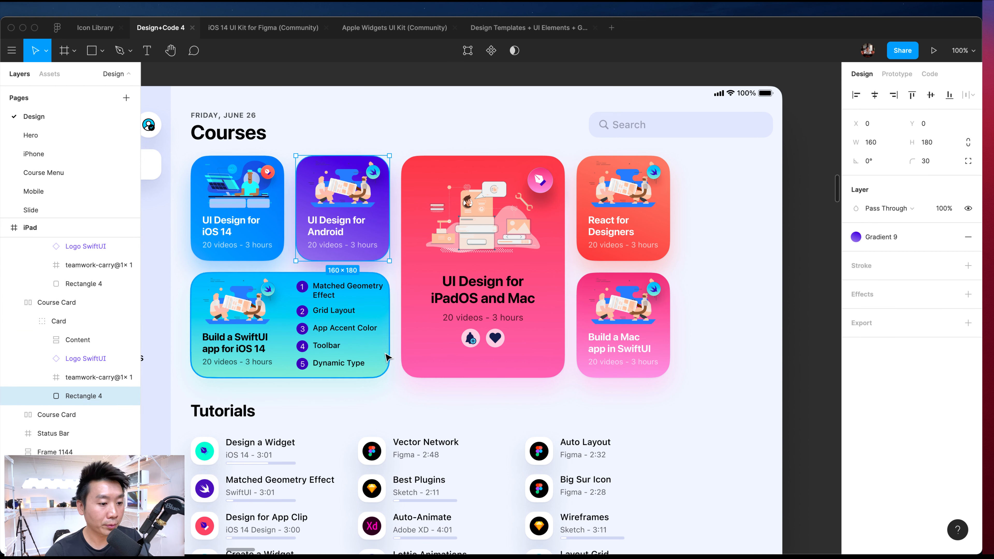
super+click(386, 368)
shift+super+click(460, 368)
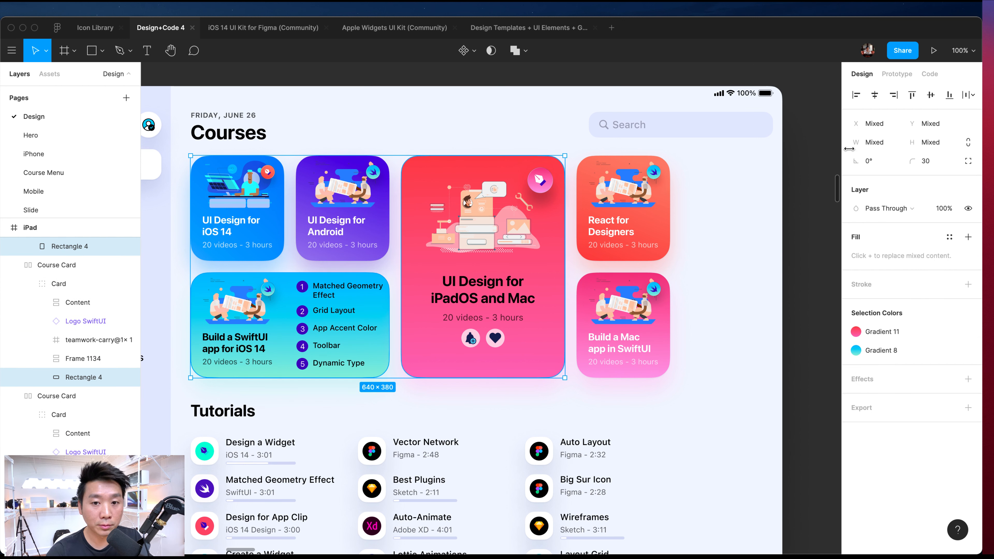
click(712, 374)
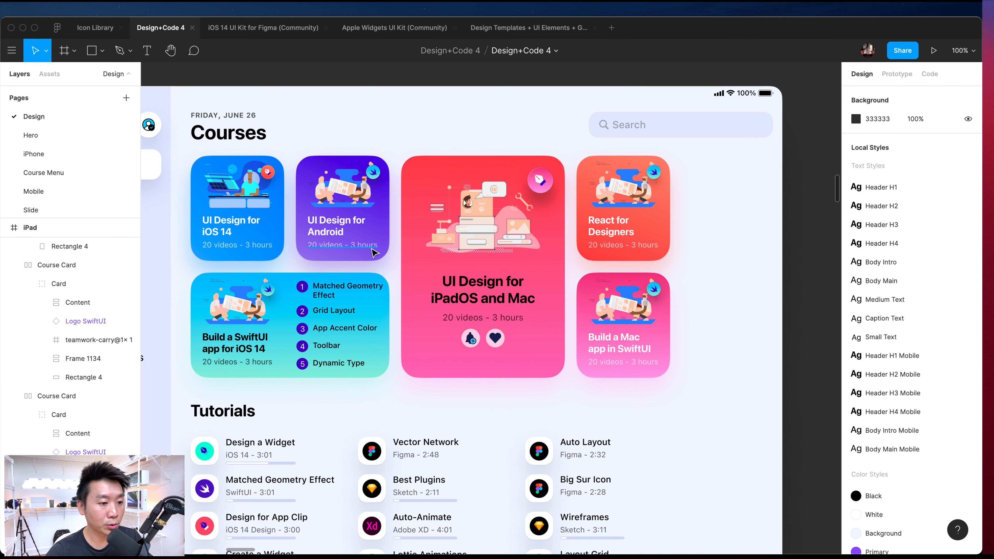
super+click(407, 268)
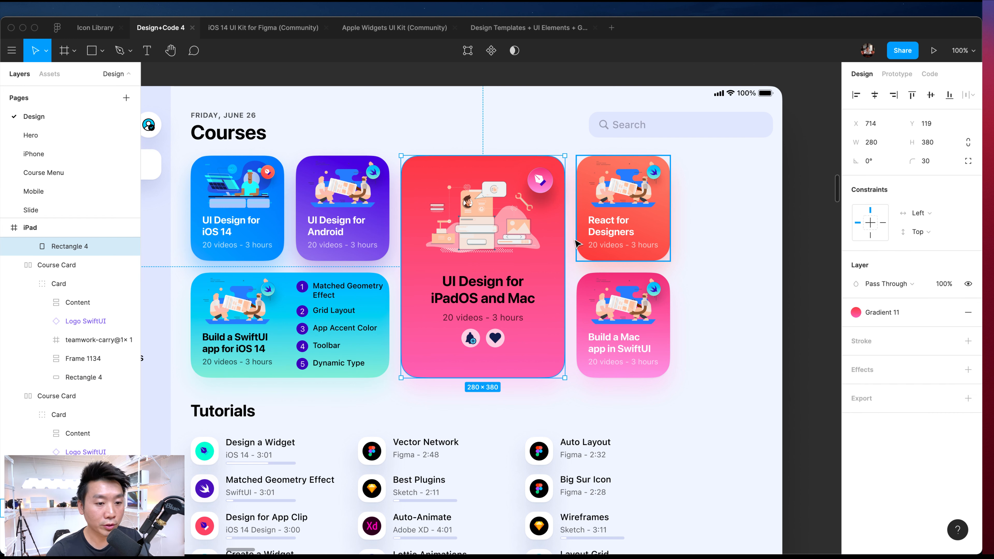
click(741, 277)
- Group the React for Designers and Build a Mac app in SwiftUI cards and turn the group into a vertical auto layout
click(626, 227)
shift+click(636, 281)
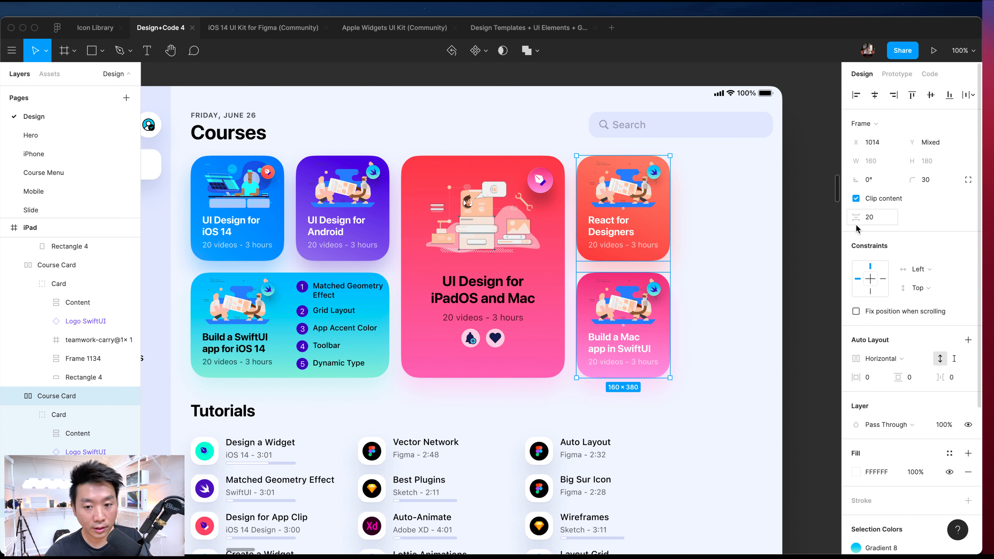
key(super+g)
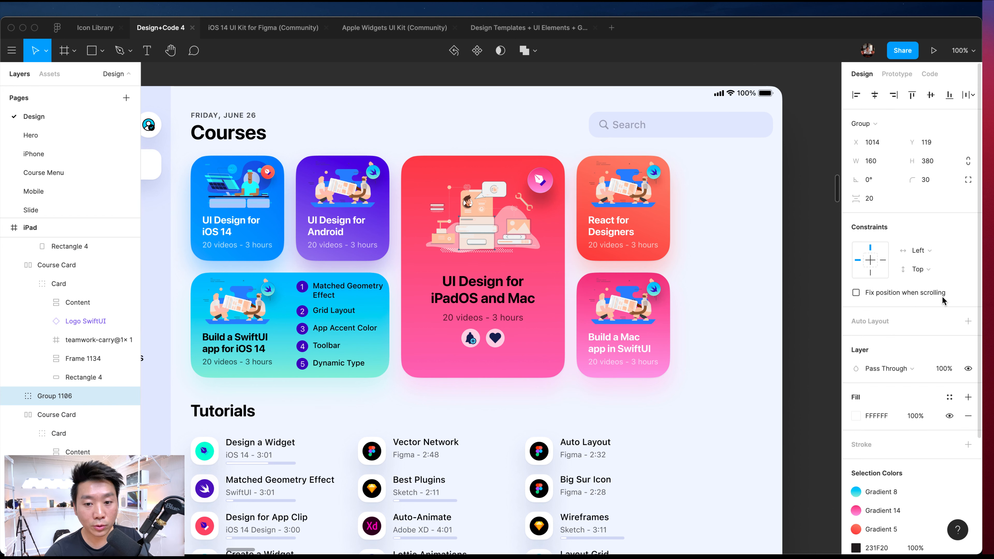
key(shift+a)
- Wrap the UI Design for iOS 14 and Android cards in an auto layout row and stack it vertically with the SwiftUI card below
click(512, 240)
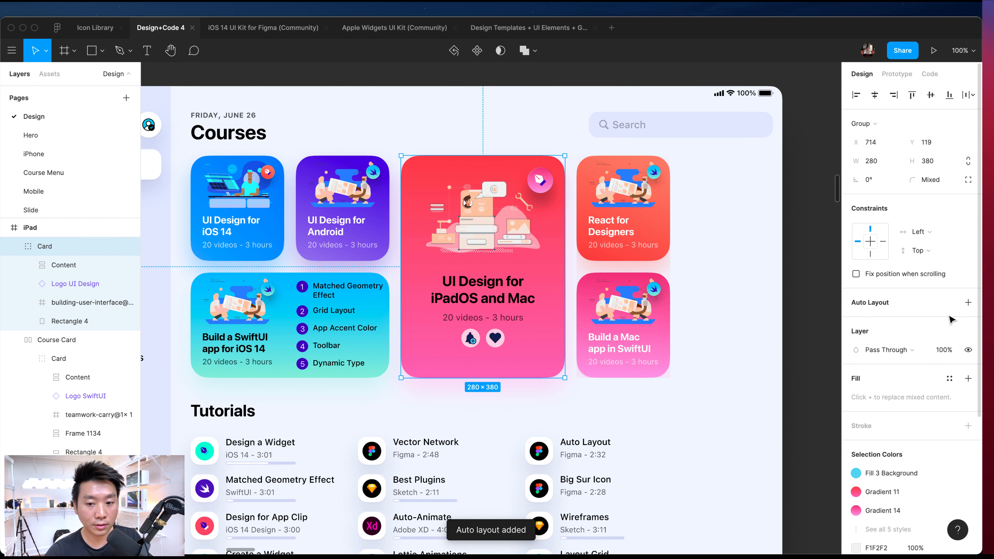
click(374, 229)
shift+click(245, 229)
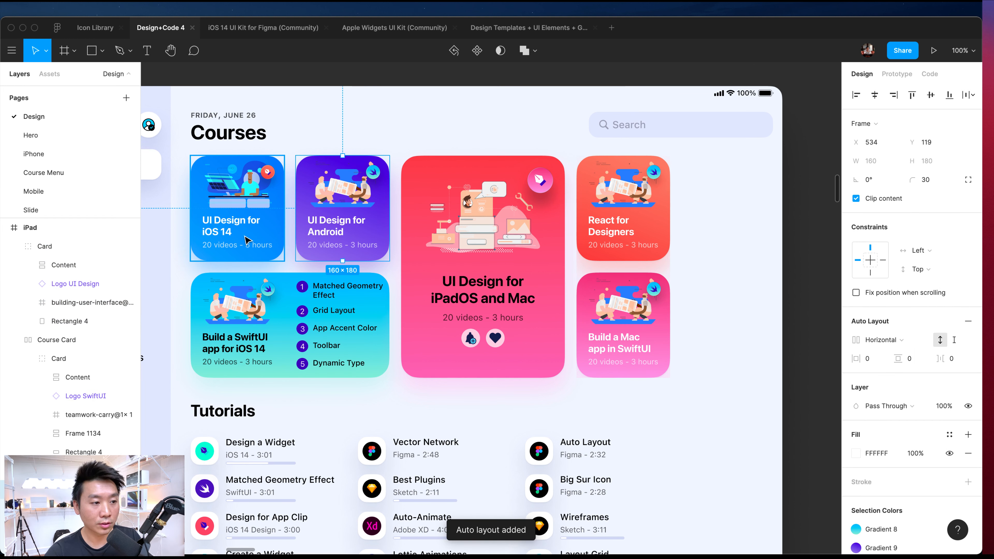
shift+click(255, 297)
click(366, 245)
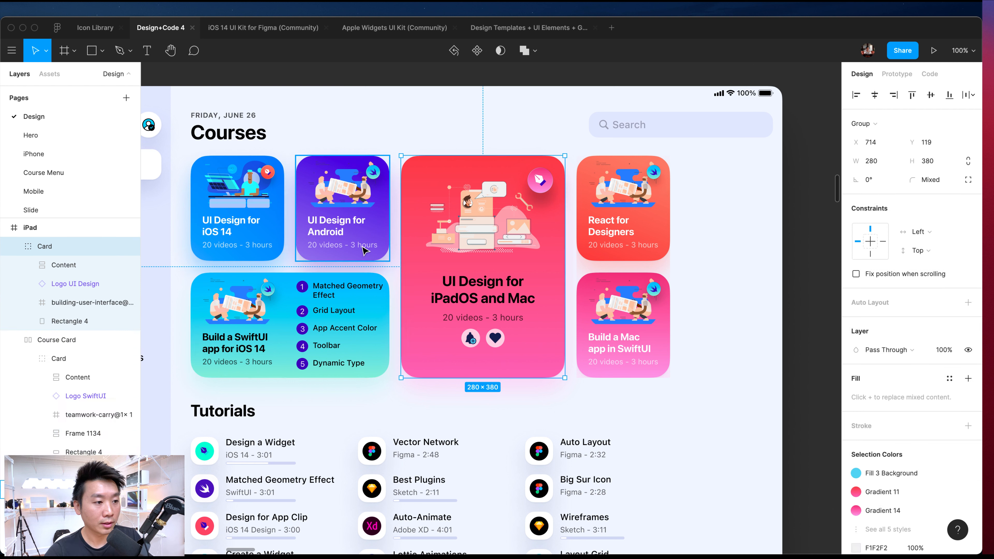
shift+click(279, 231)
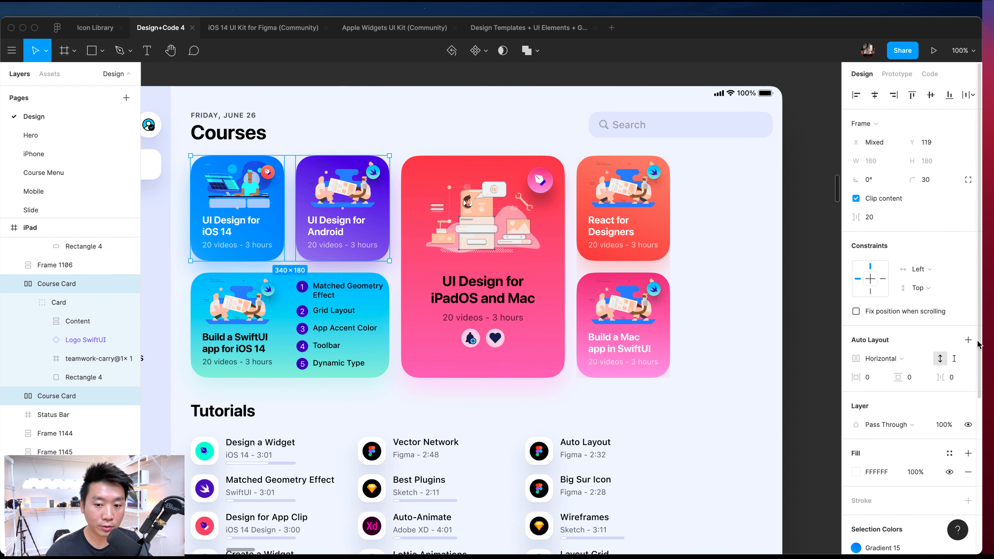
key(shift+a)
shift+click(288, 307)
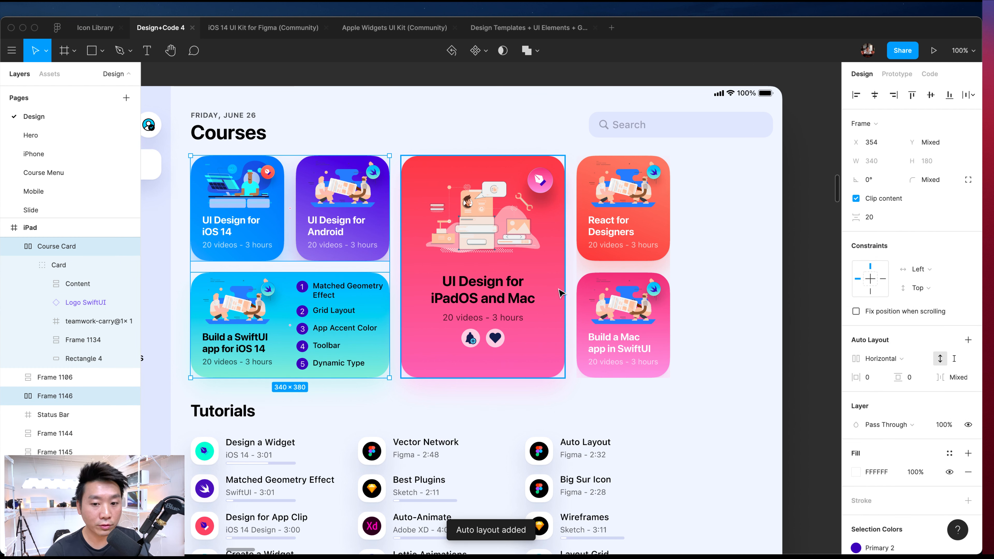
click(968, 340)
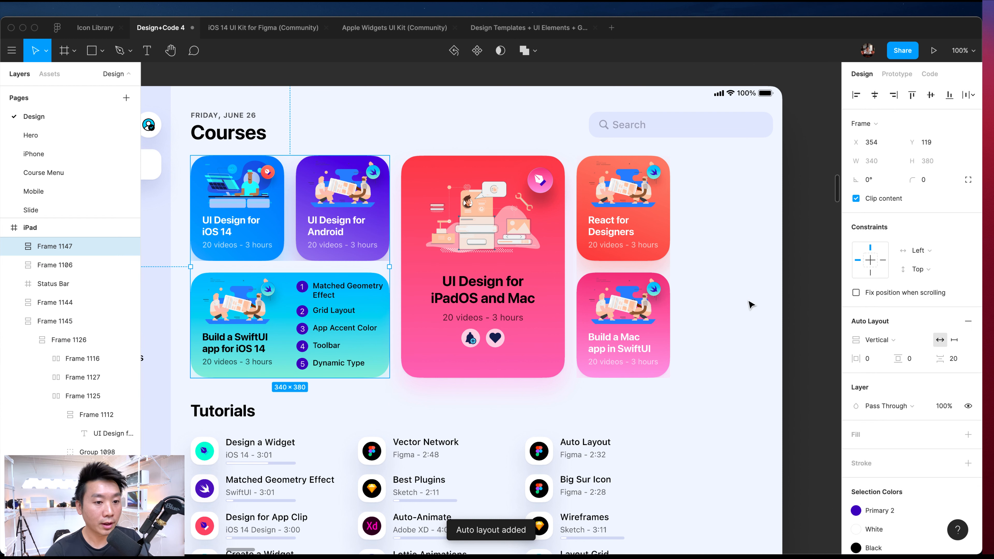
- Combine the three course card columns, including the large UI Design for iPadOS and Mac card, into one horizontal auto layout
click(623, 208)
shift+click(483, 270)
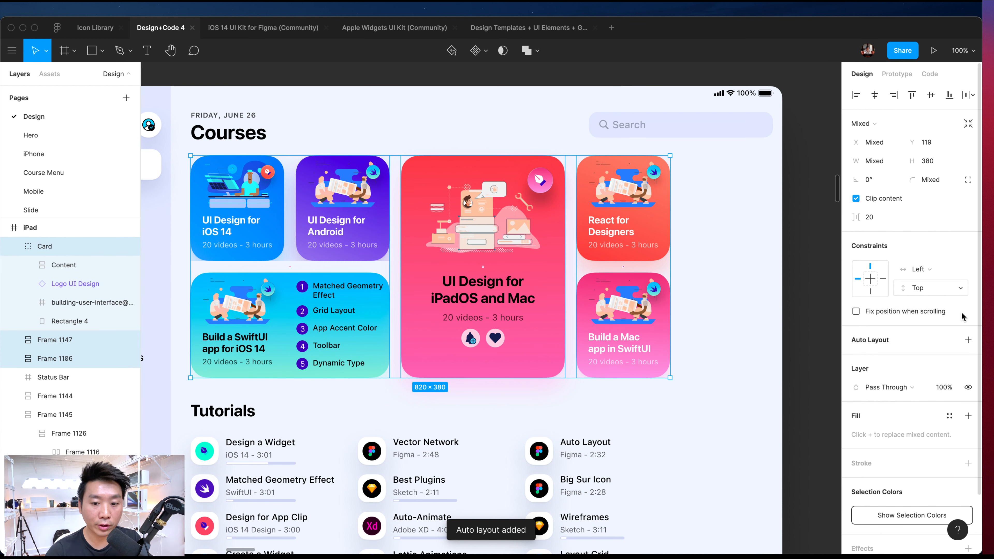
click(968, 339)
click(796, 235)
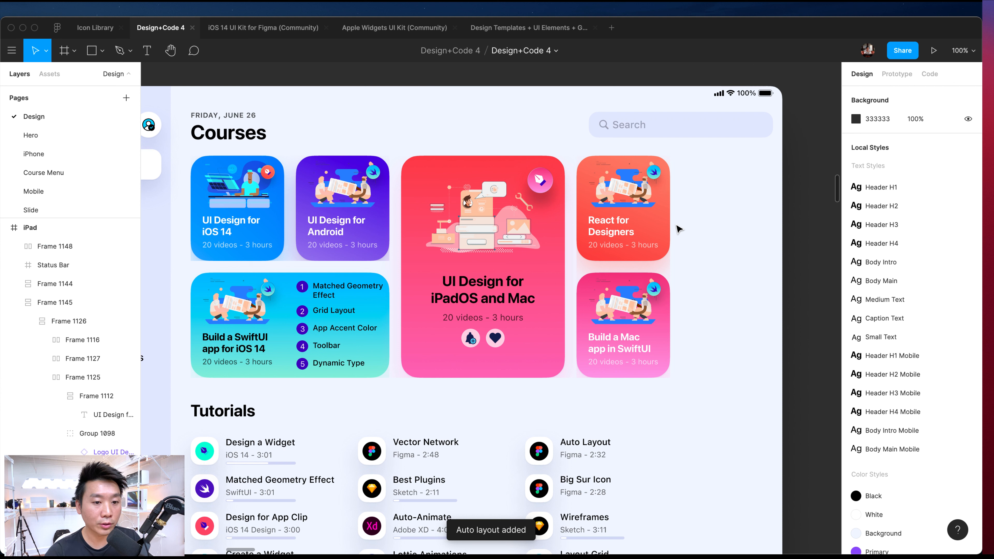
- Try widening the backgrounds of the React for Designers and Build a Mac app in SwiftUI cards together
click(670, 231)
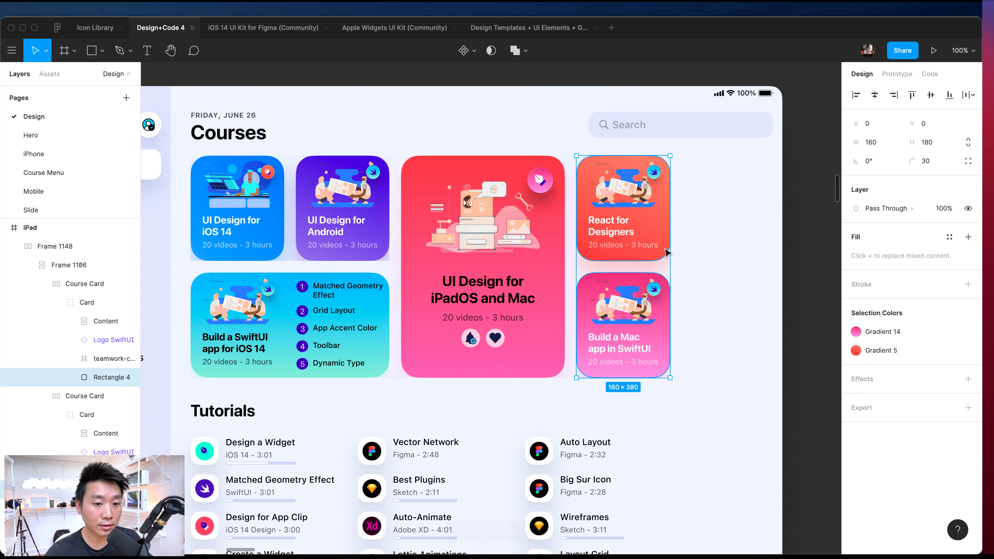
drag(669, 245, 710, 245)
key(super+z)
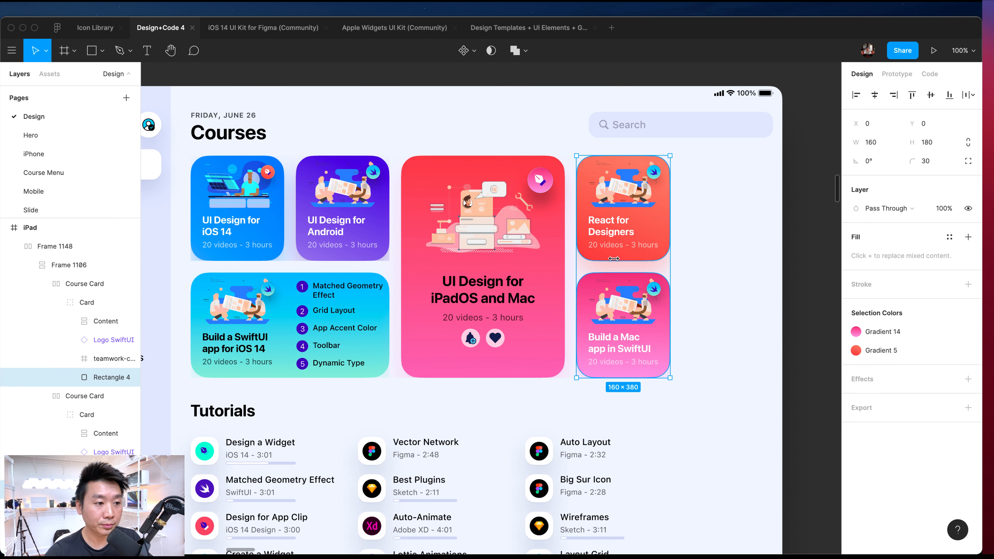
- Try widening the UI Design for iOS 14 and Android card backgrounds to 209 px and stretching the SwiftUI card's background to match
click(387, 238)
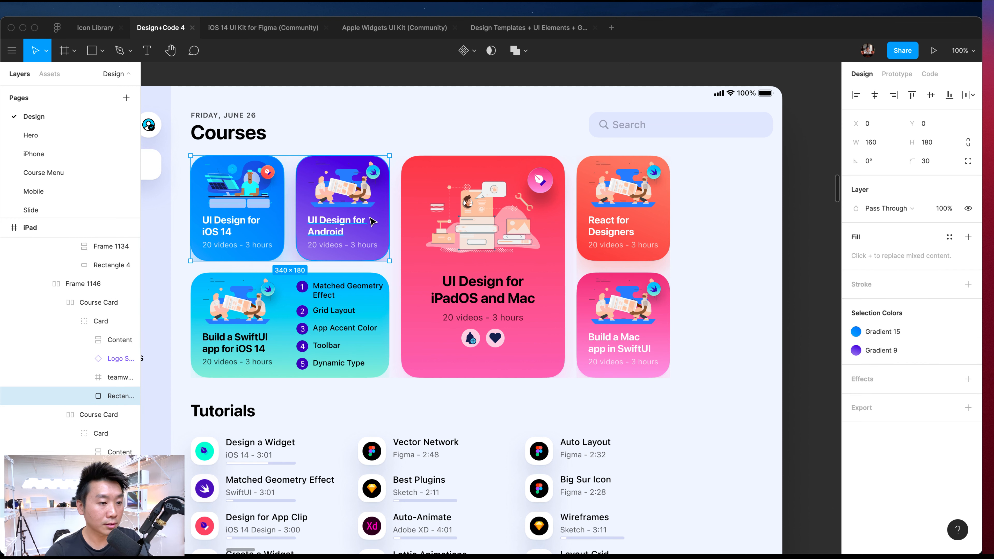
drag(391, 218, 454, 215)
click(411, 279)
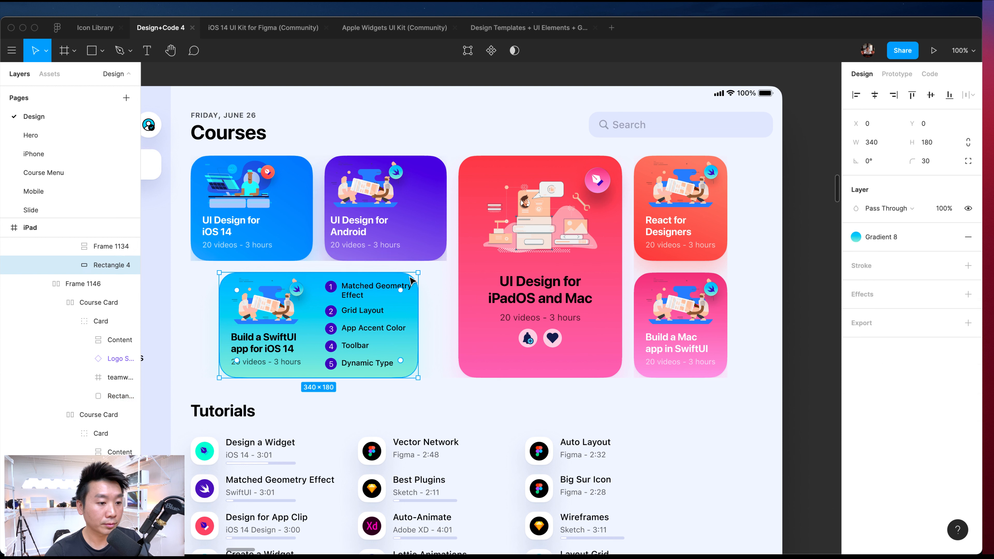
drag(418, 294, 457, 296)
key(super+z)
key(super+z)
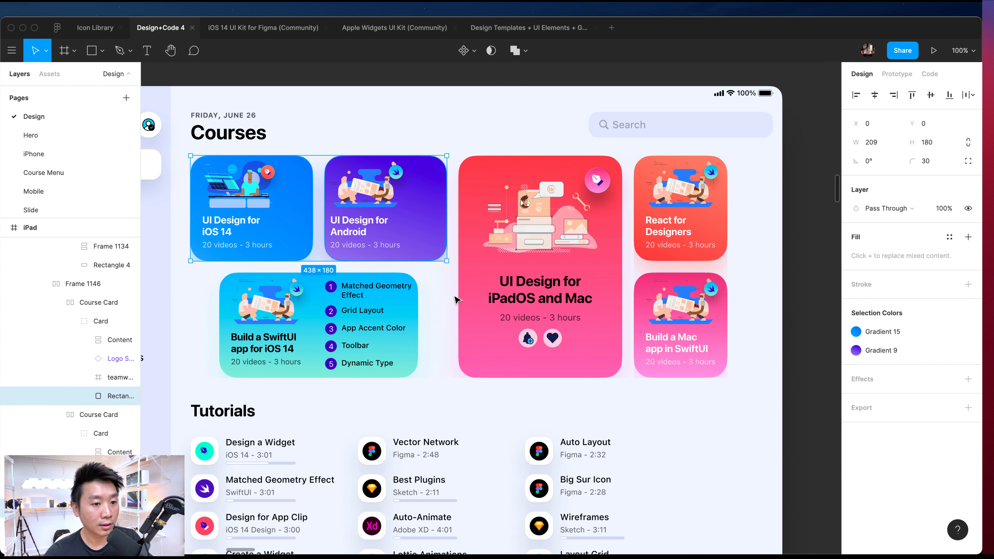
key(super+z)
key(super+z)
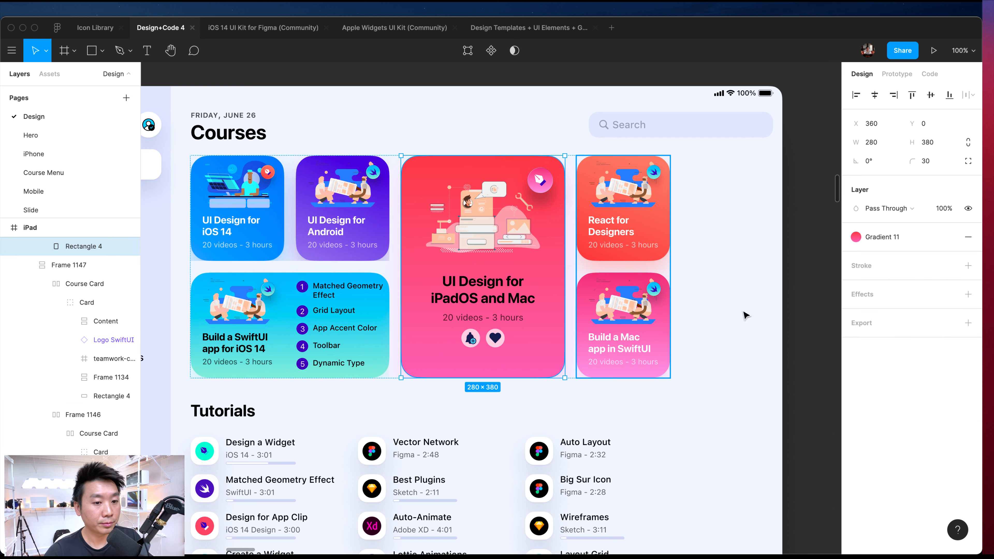
- Undo the auto layout that joins the three course card columns into one row
key(super+z)
key(super+z)
key(super+z)
key(super+z)
key(super+z)
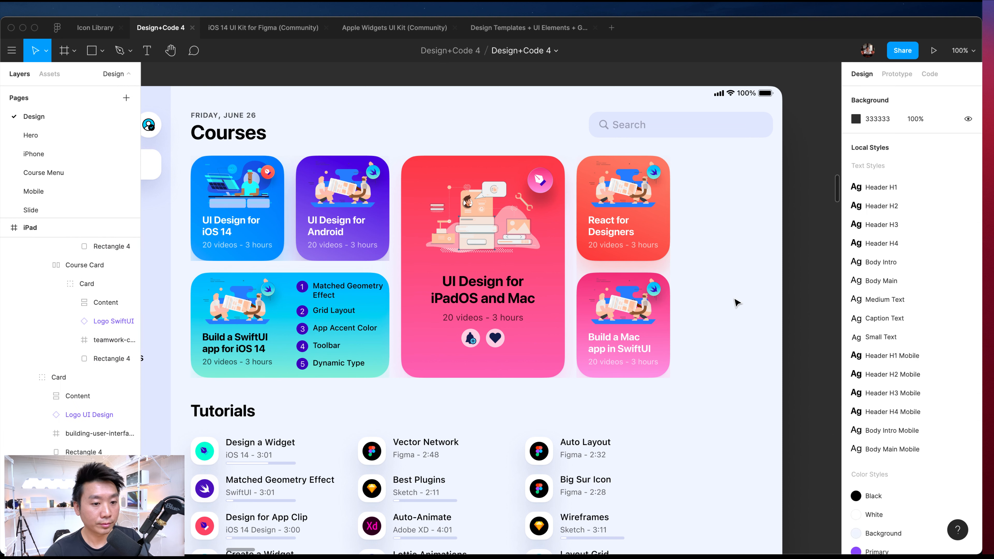
key(super+z)
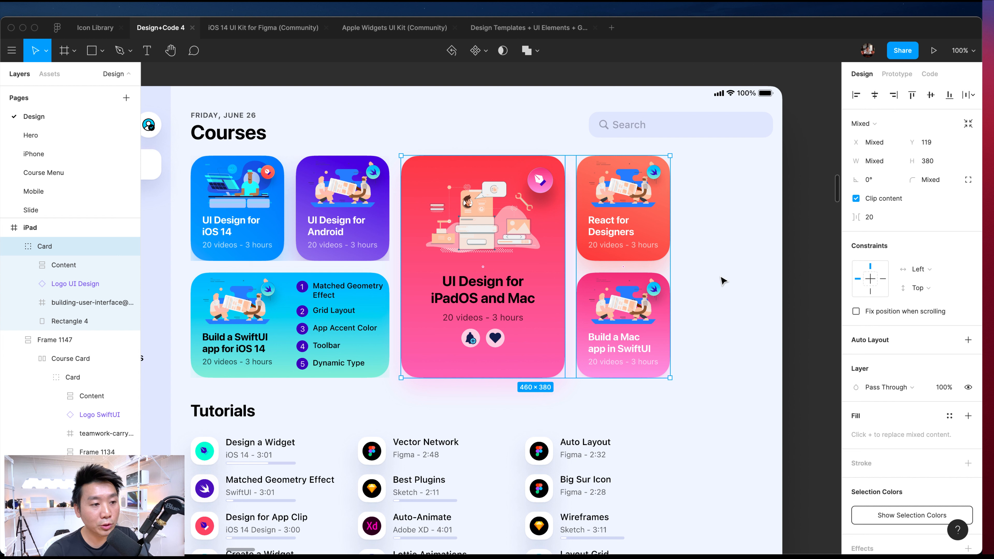
key(super+z)
key(super+z)
key(super+z)
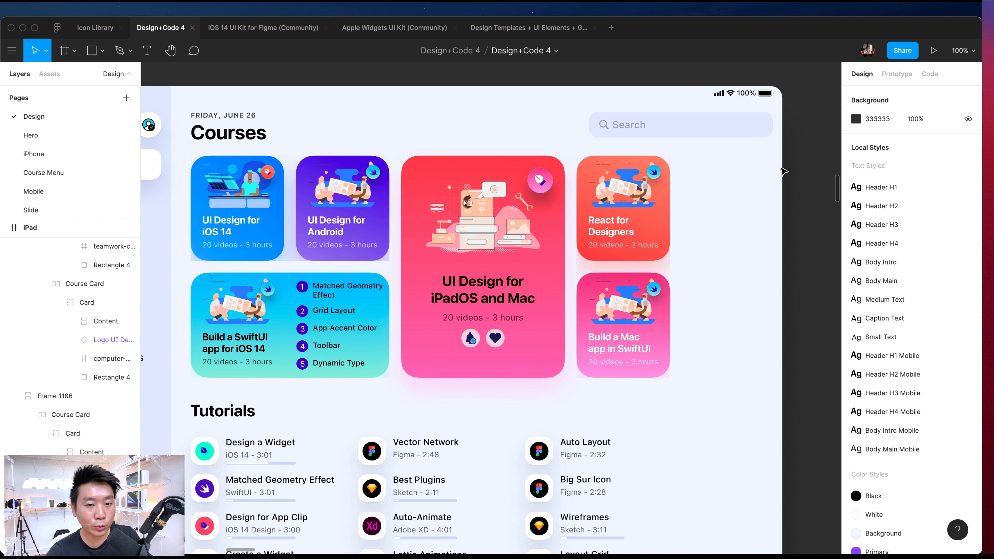
- Undo the remaining auto layouts around the first and last columns of course cards
click(194, 204)
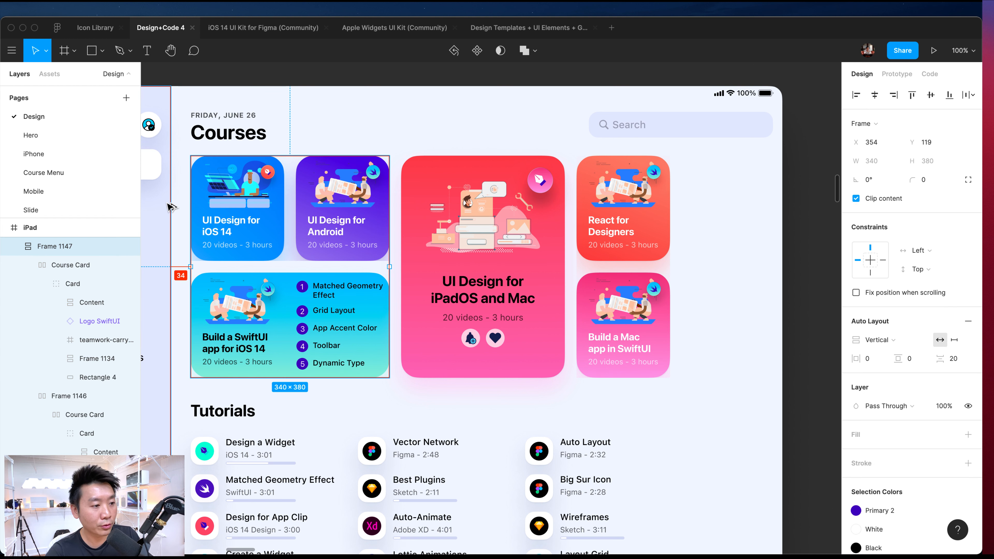
click(748, 237)
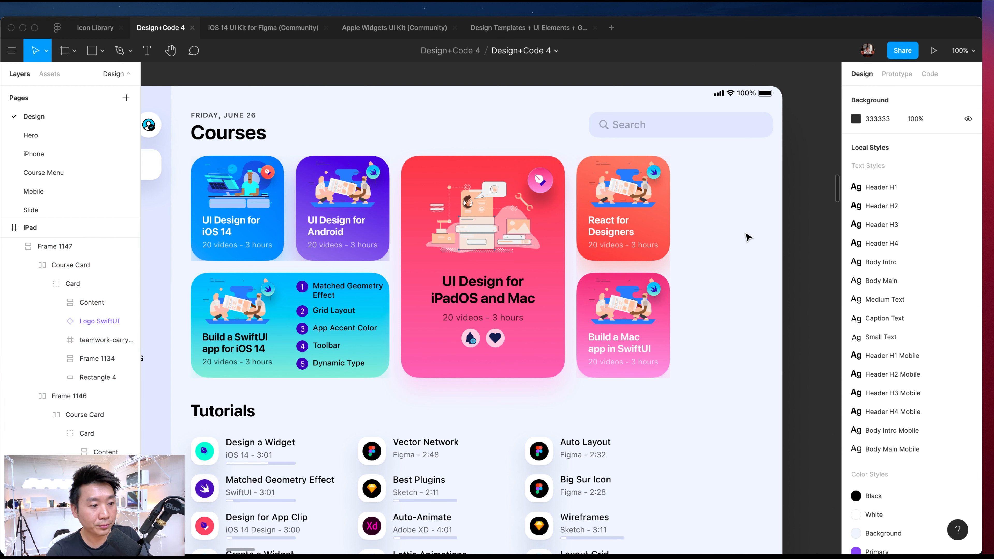
key(super+z)
key(super+z)
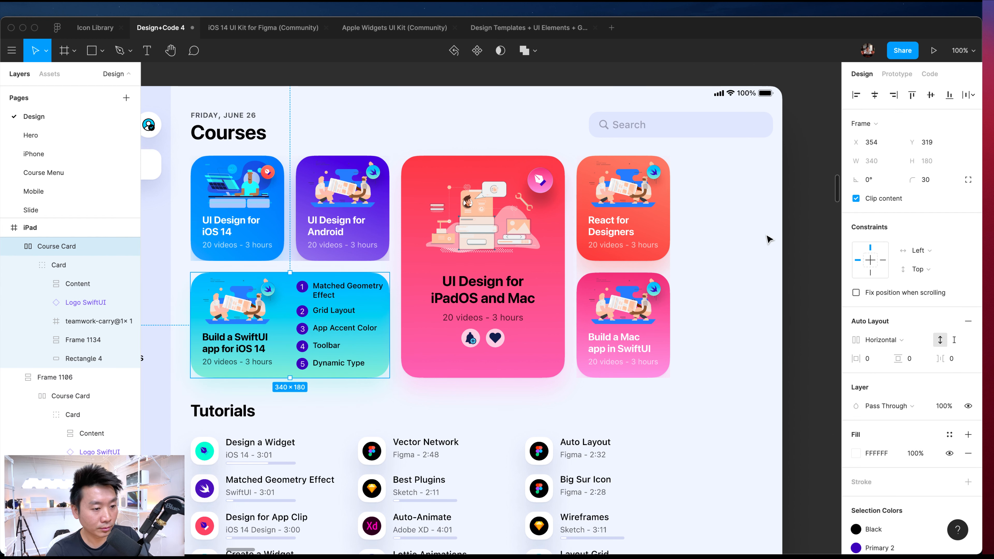
key(super+z)
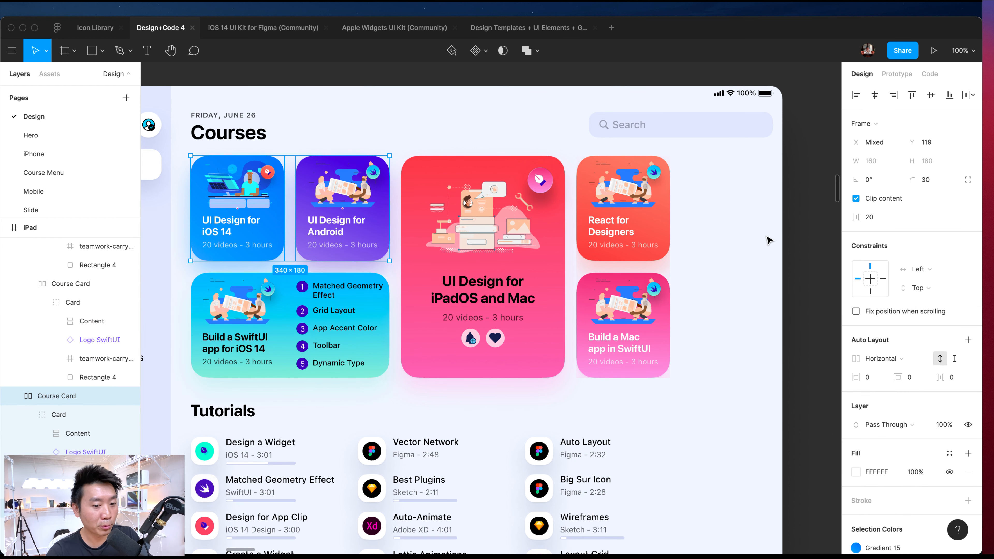
key(super+z)
key(super+shift+z)
key(super+shift+z)
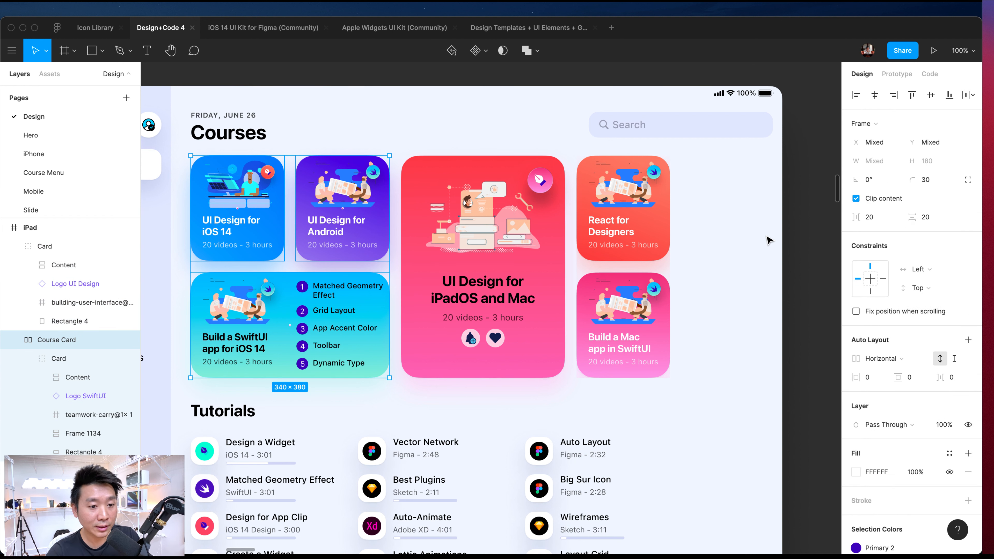
key(super+z)
key(super+z)
key(super+z)
key(super+z)
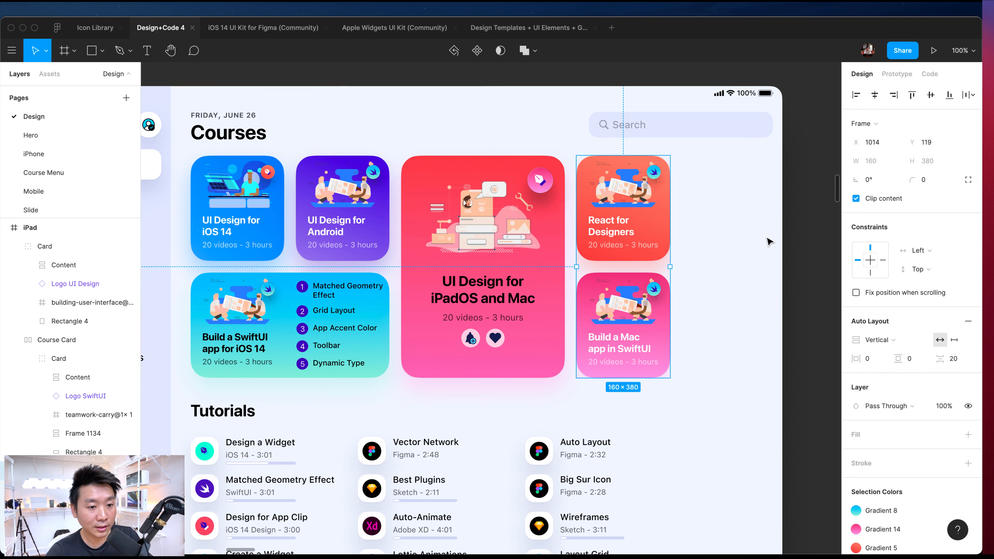
click(758, 263)
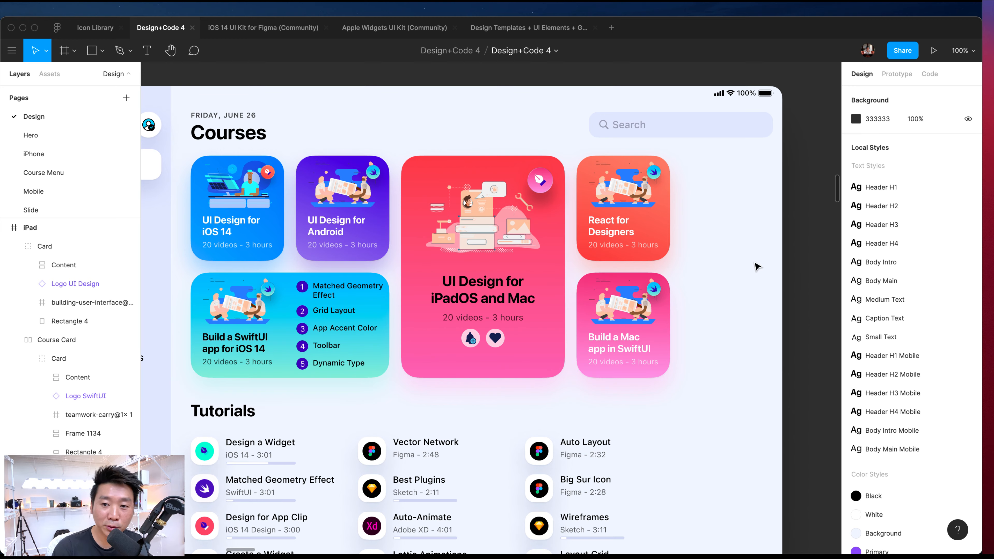
- Examine the Tutorials list's frame and its third column of tutorials
scroll(758, 267, down, 5)
click(541, 303)
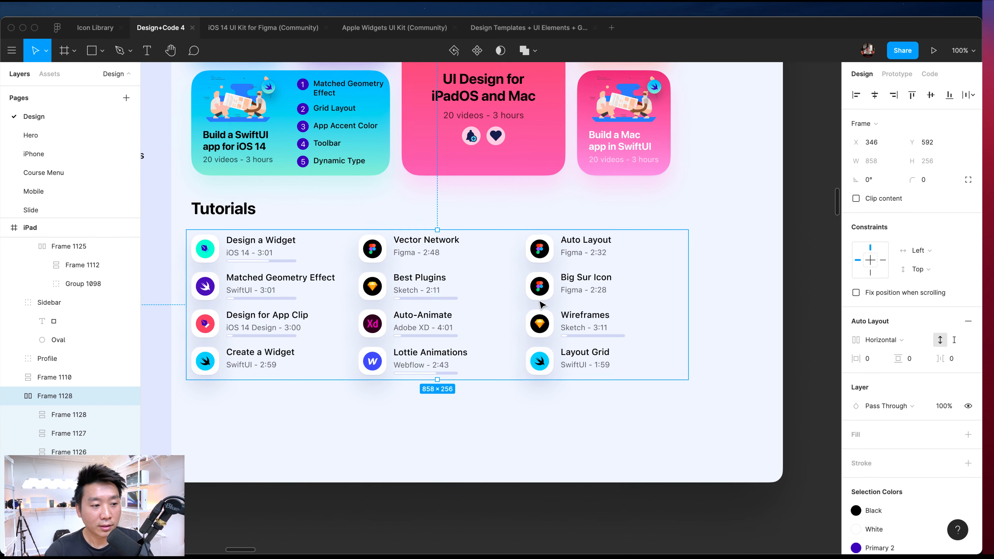
scroll(628, 375, up, 2)
double_click(647, 367)
scroll(617, 329, right, 2)
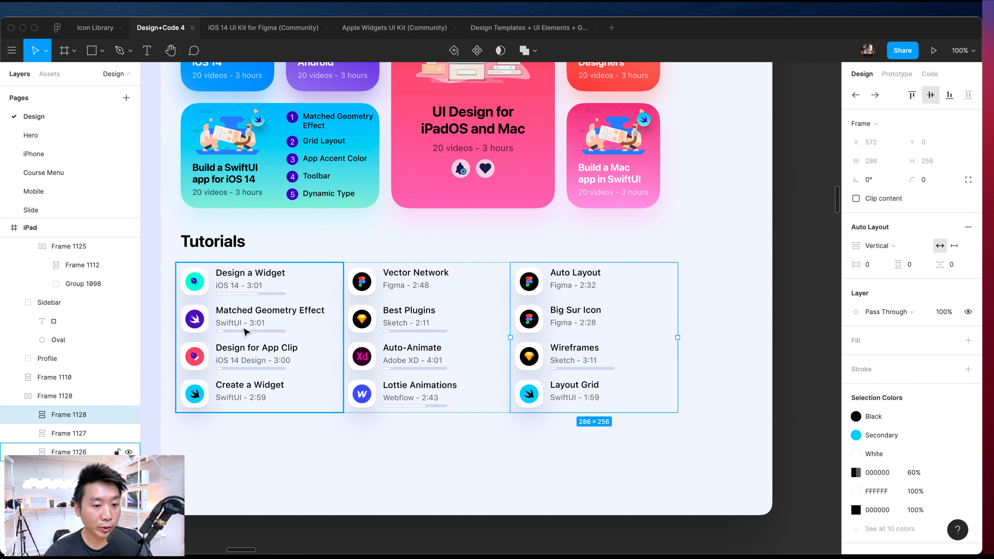
click(262, 422)
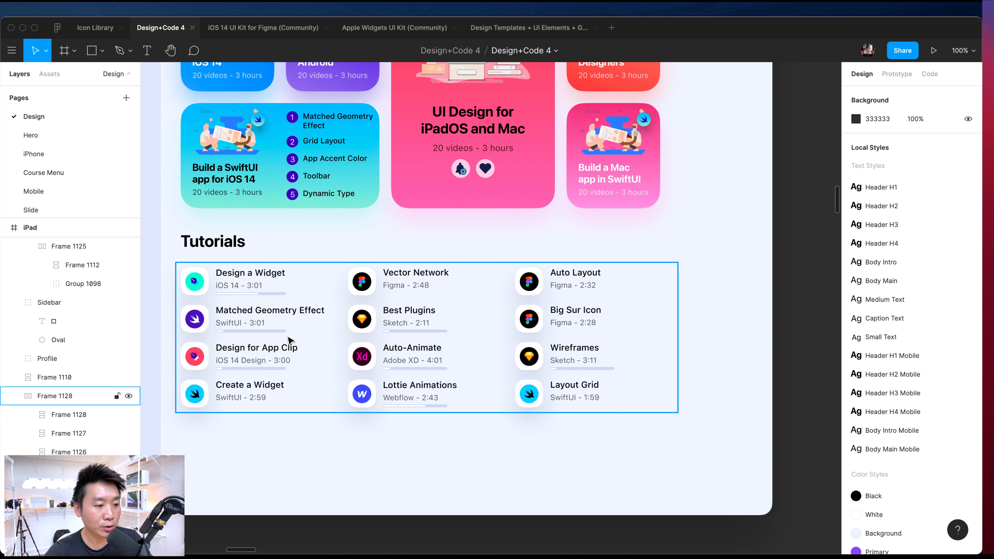
- Set the width of all twelve tutorial titles to 260 so the three columns spread across the iPad screen
super+click(274, 310)
shift+super+click(254, 274)
shift+super+click(405, 276)
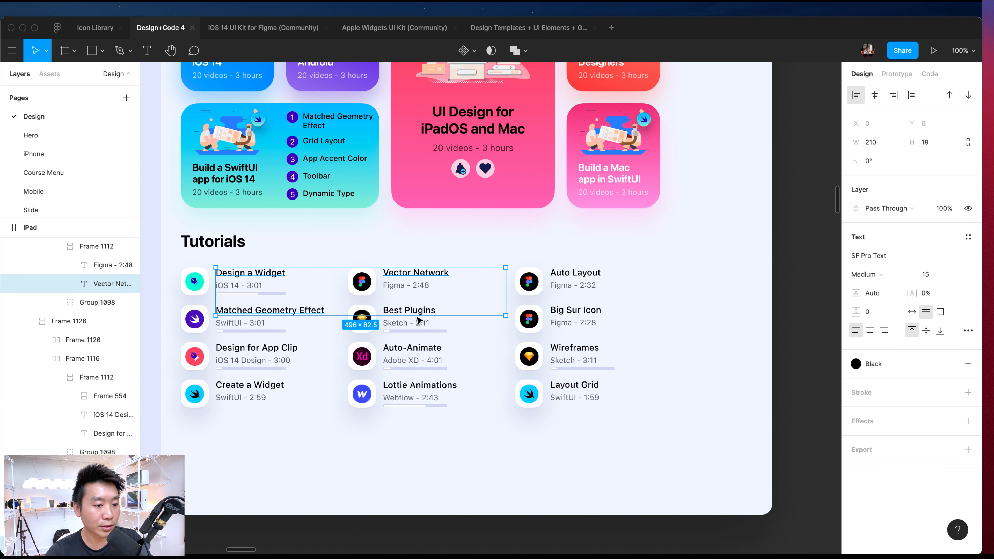
shift+super+click(409, 311)
shift+super+click(415, 349)
shift+super+click(287, 349)
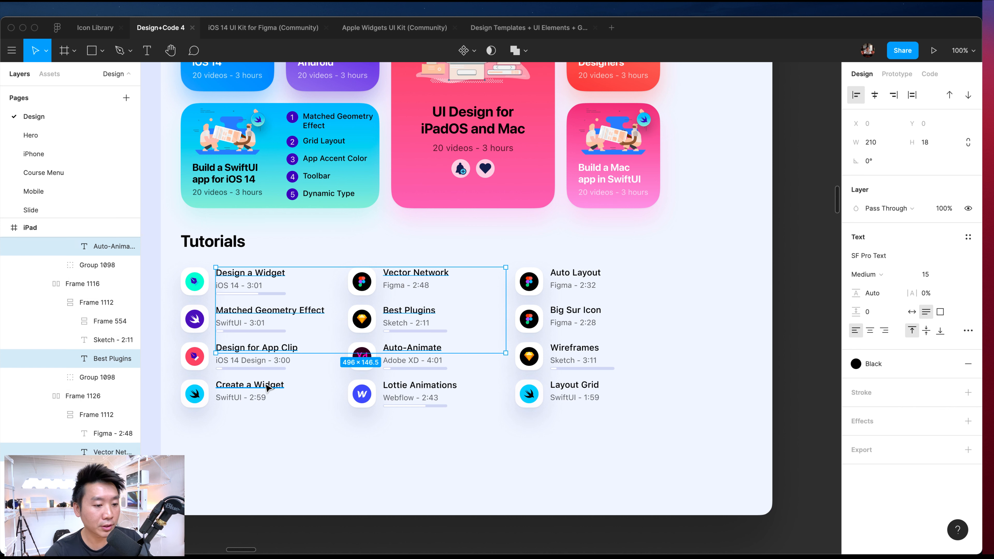
shift+super+click(247, 386)
shift+super+click(415, 386)
shift+super+click(556, 386)
shift+super+click(573, 349)
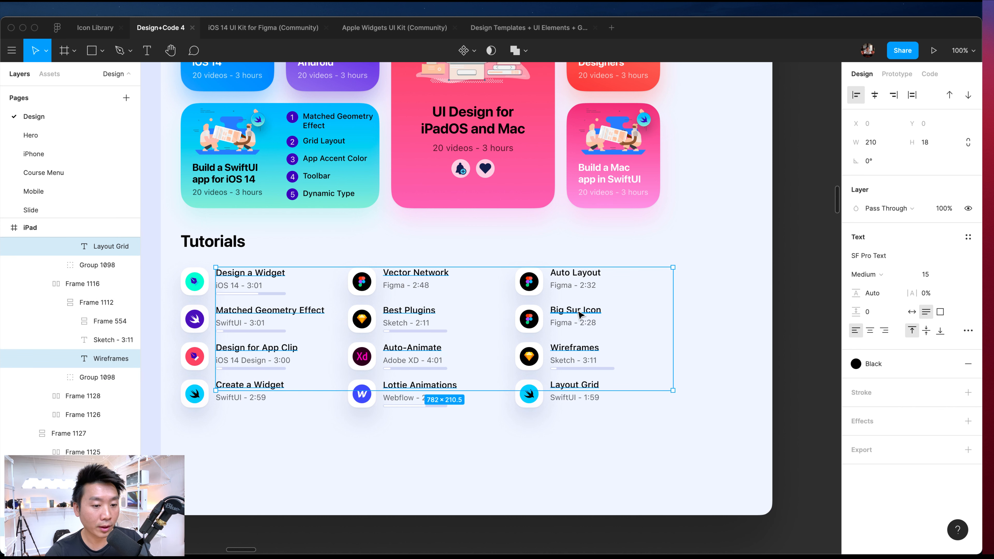
shift+super+click(577, 311)
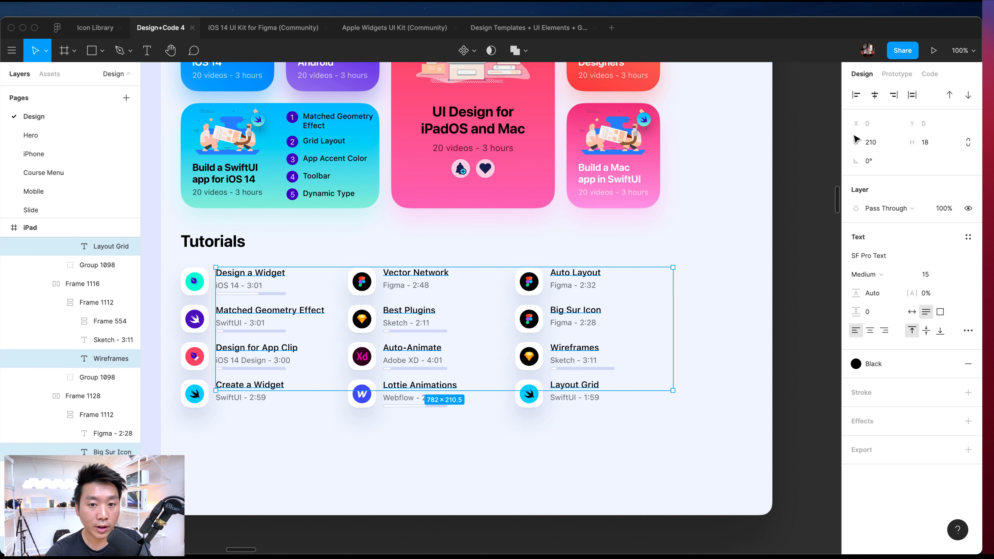
click(872, 143)
key(shift+Up)
key(shift+Up)
key(shift+Up)
key(shift+Up)
key(shift+Up)
key(shift+Up)
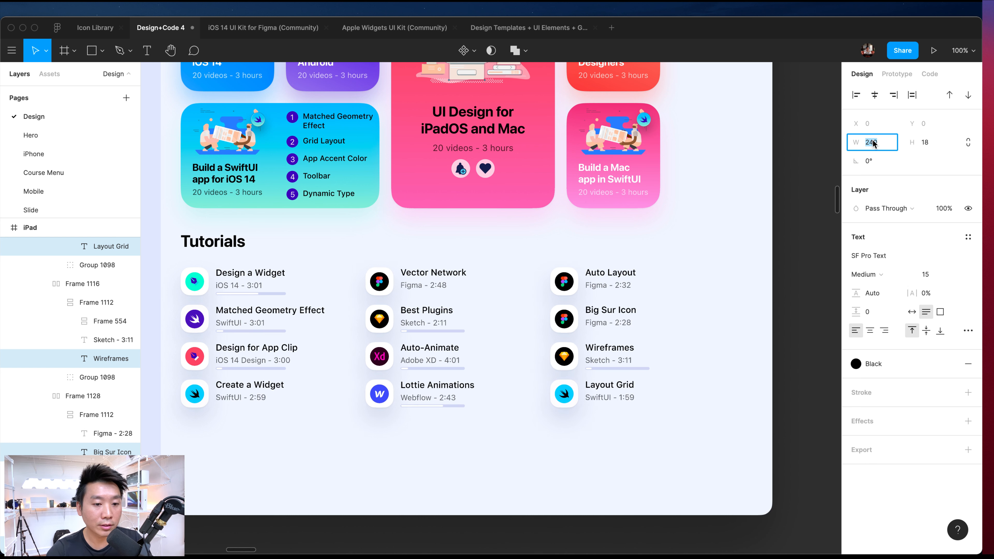
key(shift+Down)
key(shift+Down)
key(shift+Down)
key(shift+Down)
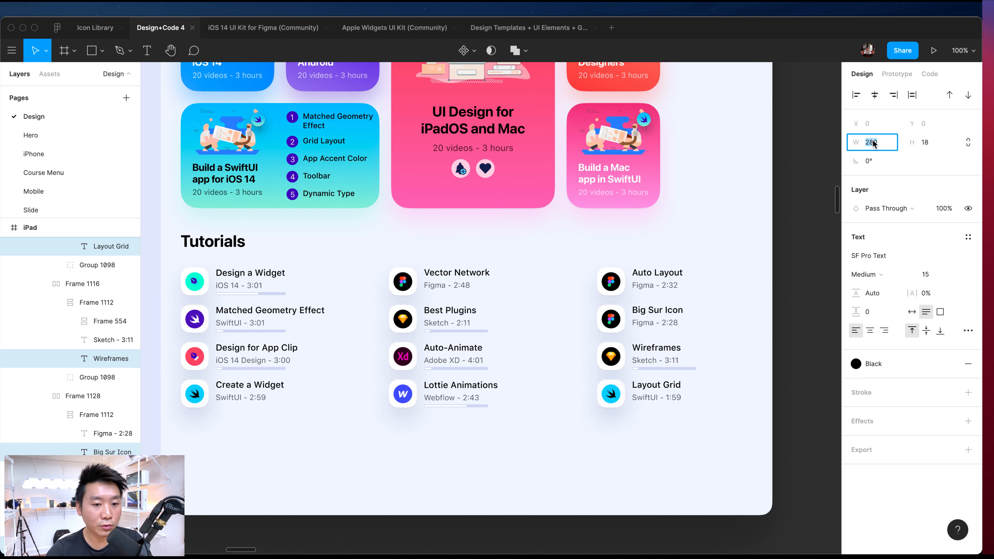
key(shift+Up)
key(shift+Up)
key(shift+Up)
key(shift+Up)
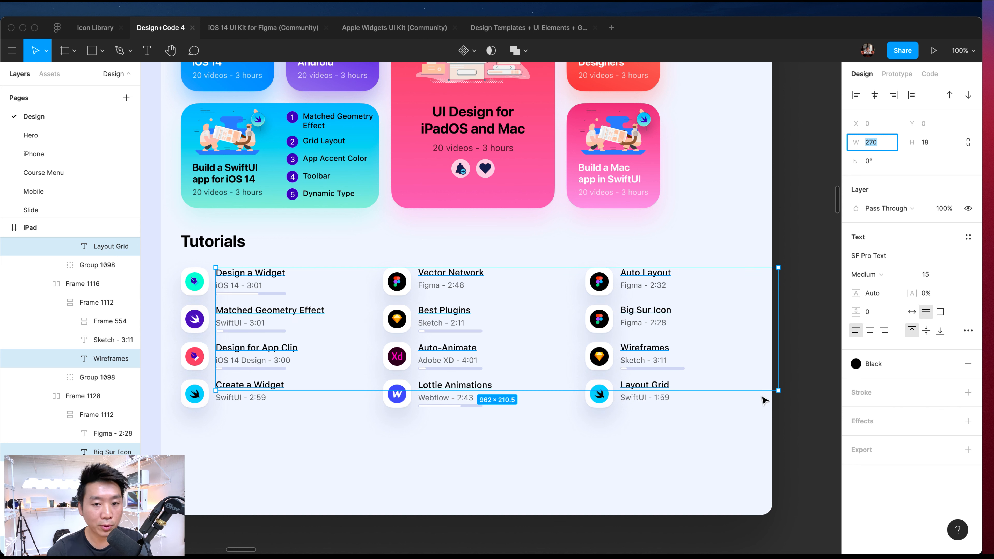
key(shift+Down)
key(shift+Down)
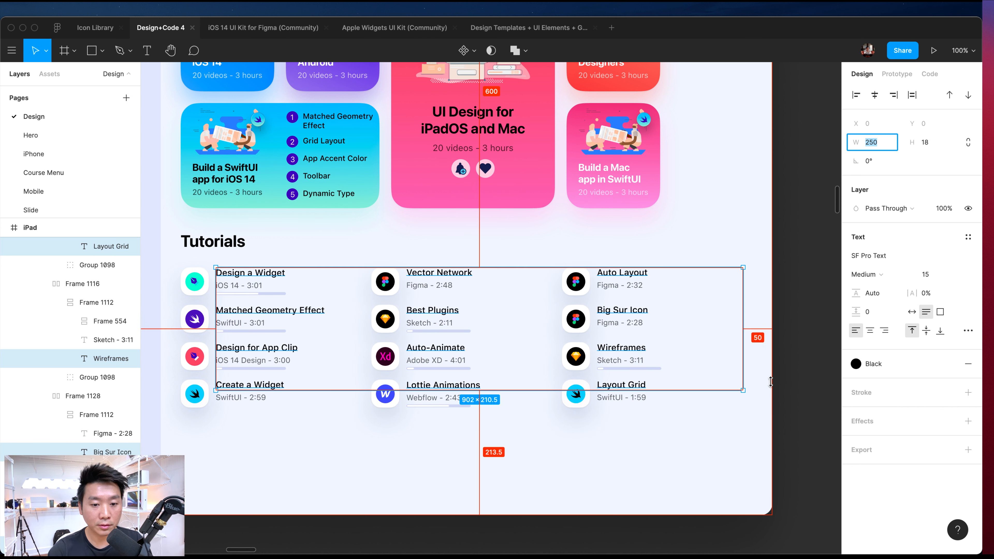
key(shift+Up)
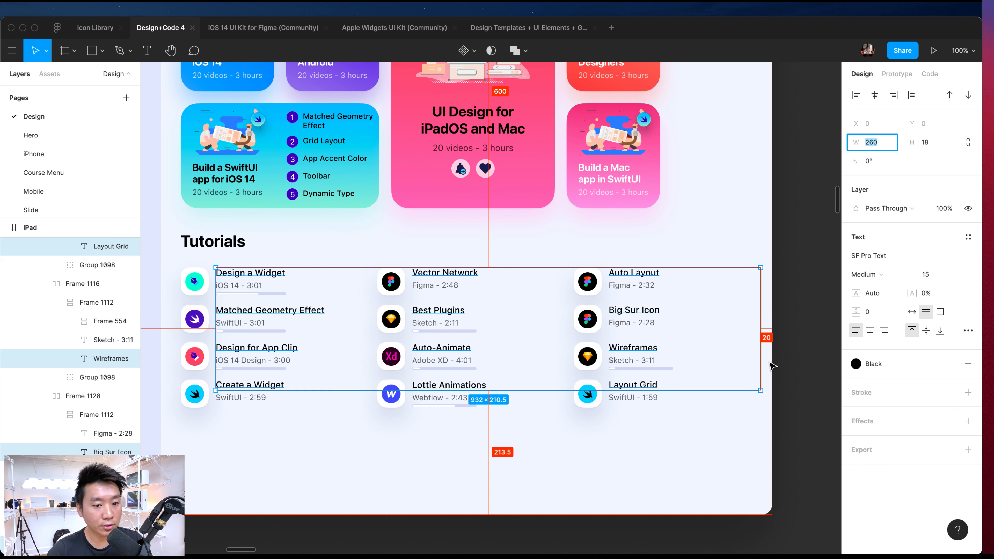
click(809, 363)
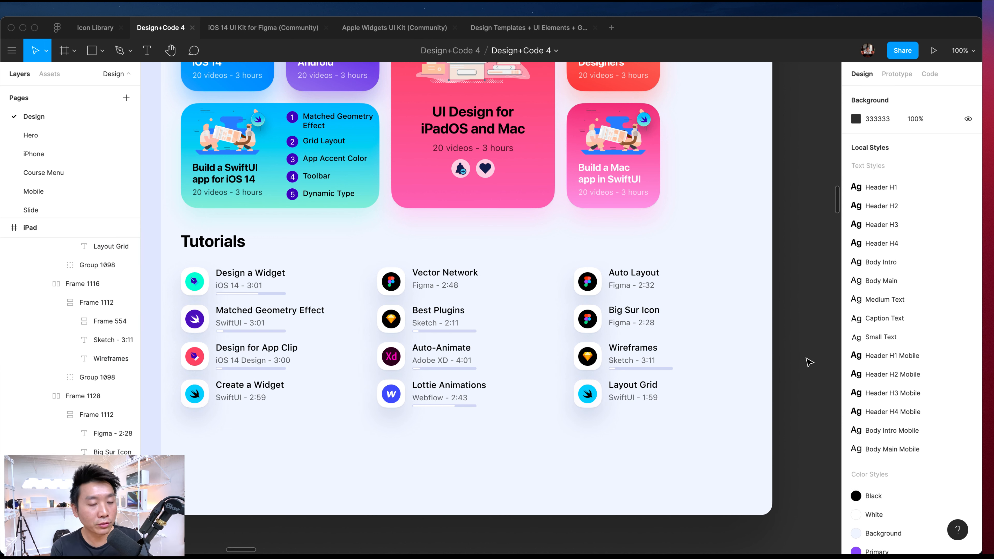
- Duplicate the column with the React for Designers and Build a Mac app cards, placing the copy 20 px beside it at X 1194
scroll(765, 322, up, 3)
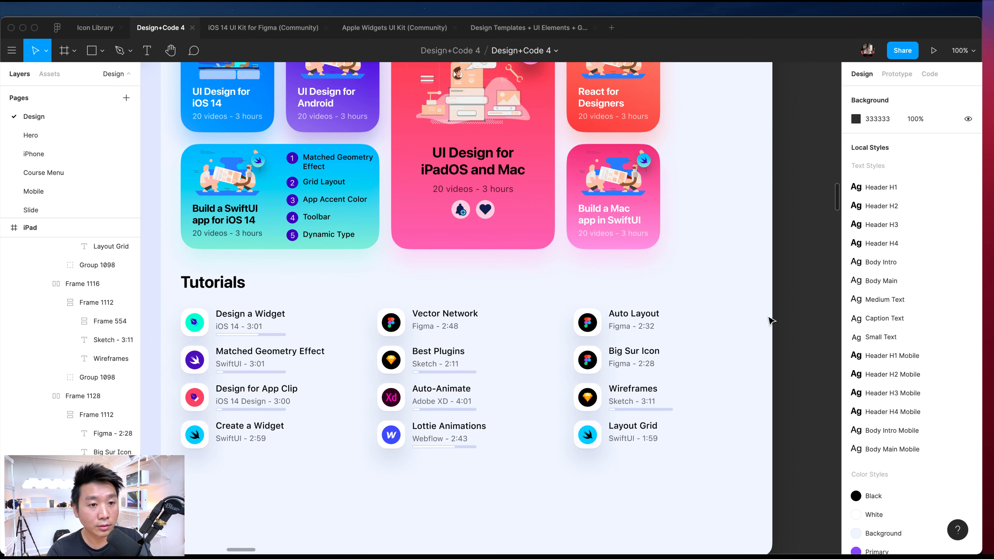
click(611, 192)
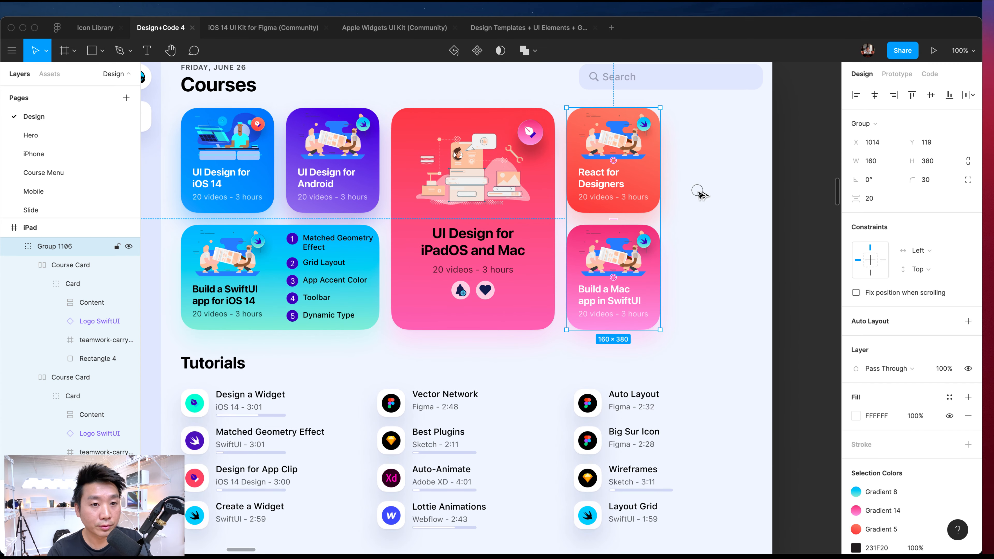
key(ctrl+d)
key(ctrl+z)
click(521, 198)
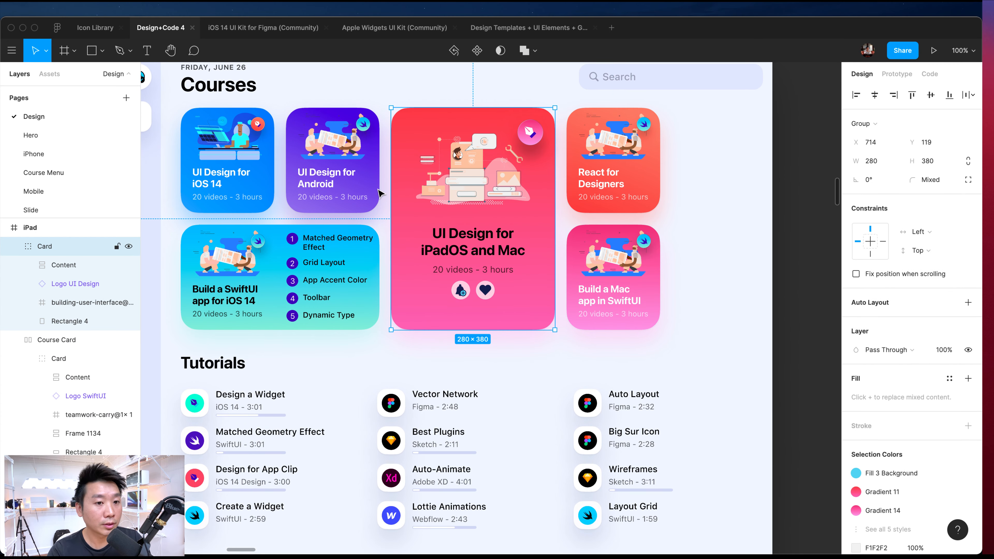
click(659, 195)
key(shift+Right)
key(ctrl+d)
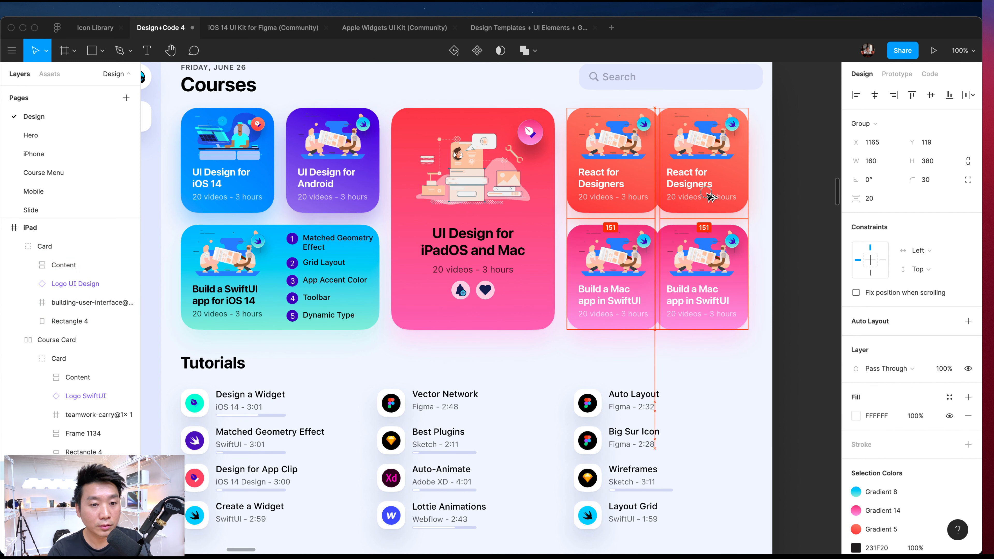
key(Left)
key(Left)
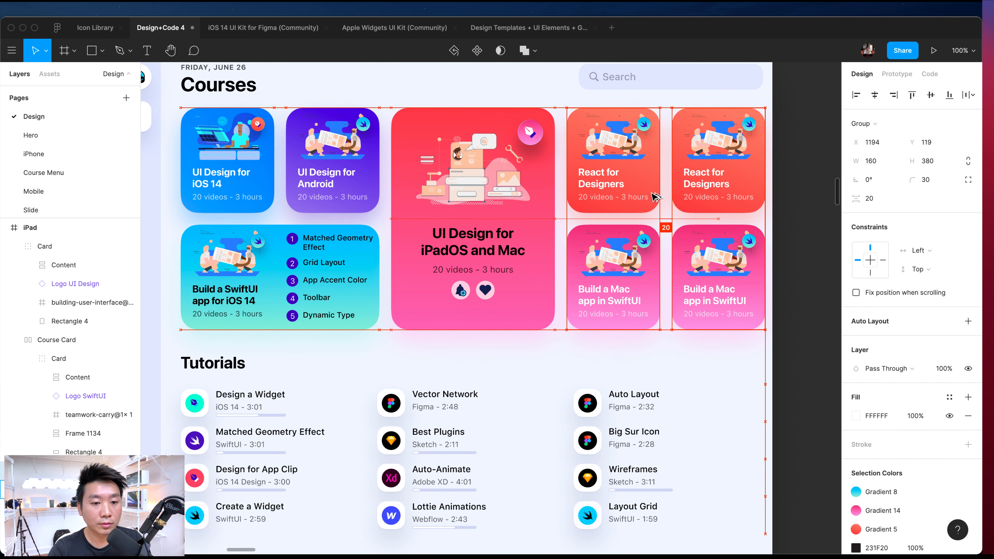
key(minus)
click(726, 203)
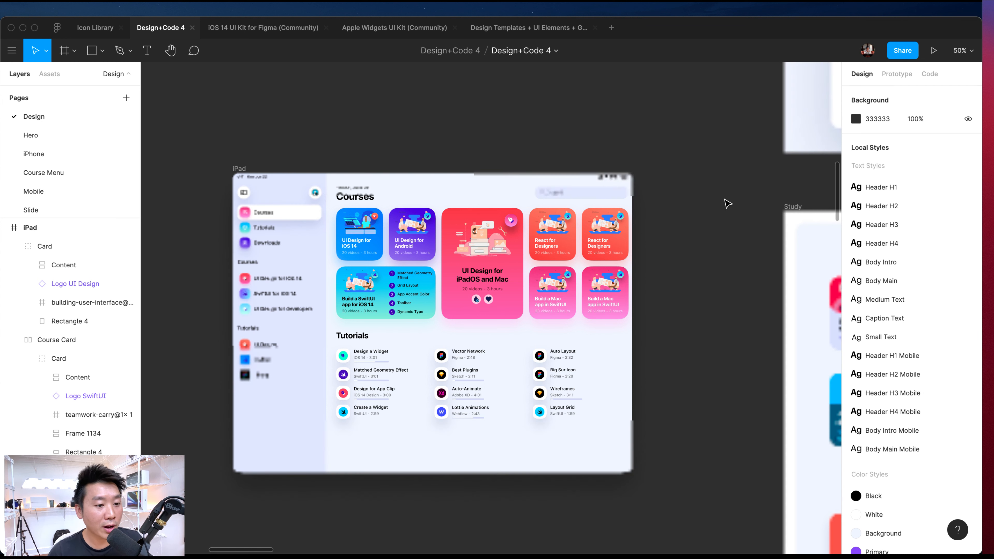
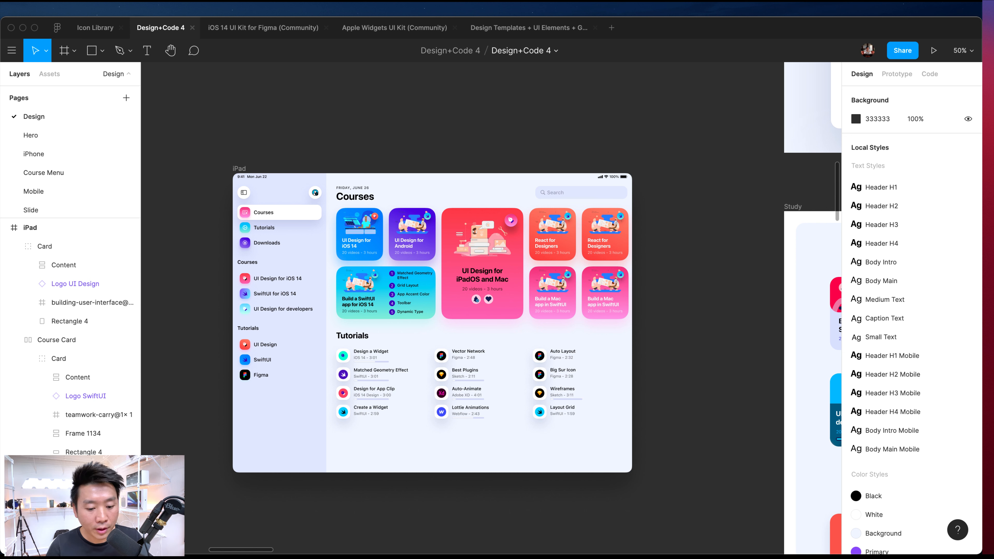
scroll(701, 300, down, 2)
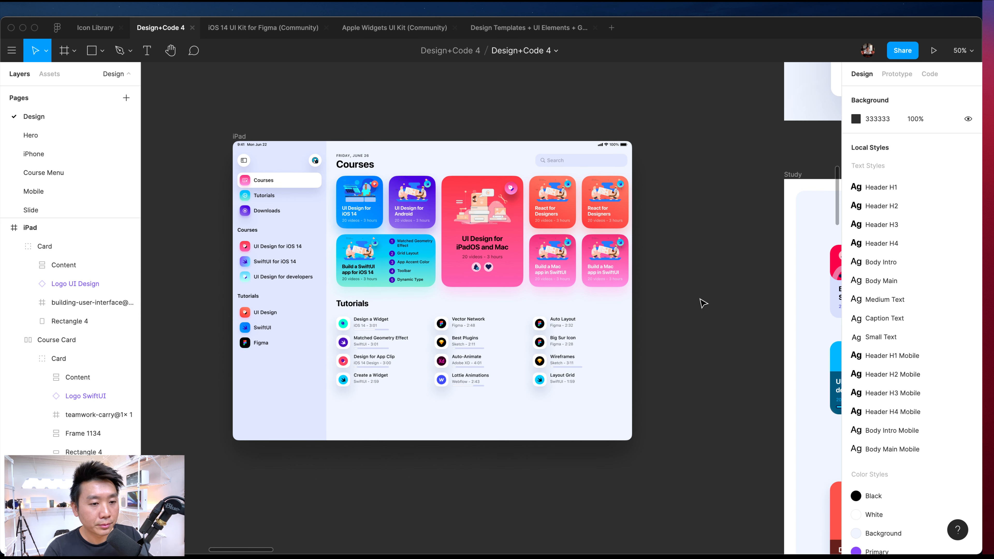
scroll(701, 299, up, 3)
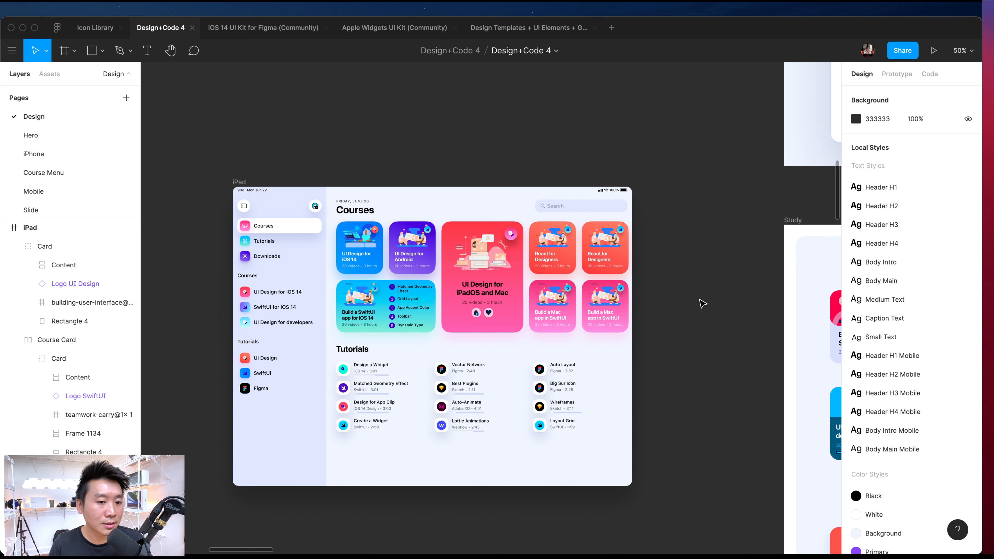
scroll(703, 304, up, 1)
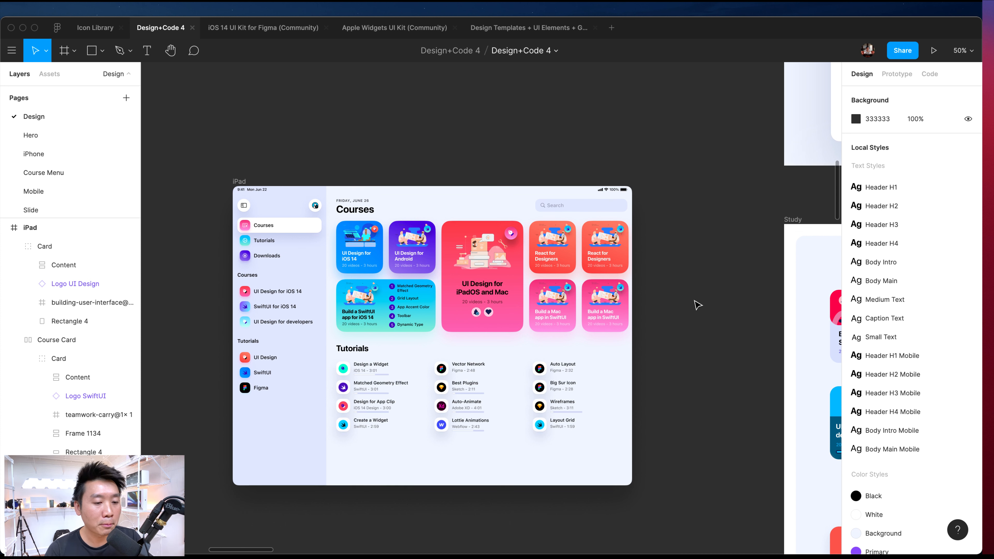
scroll(699, 305, down, 10)
scroll(699, 305, up, 10)
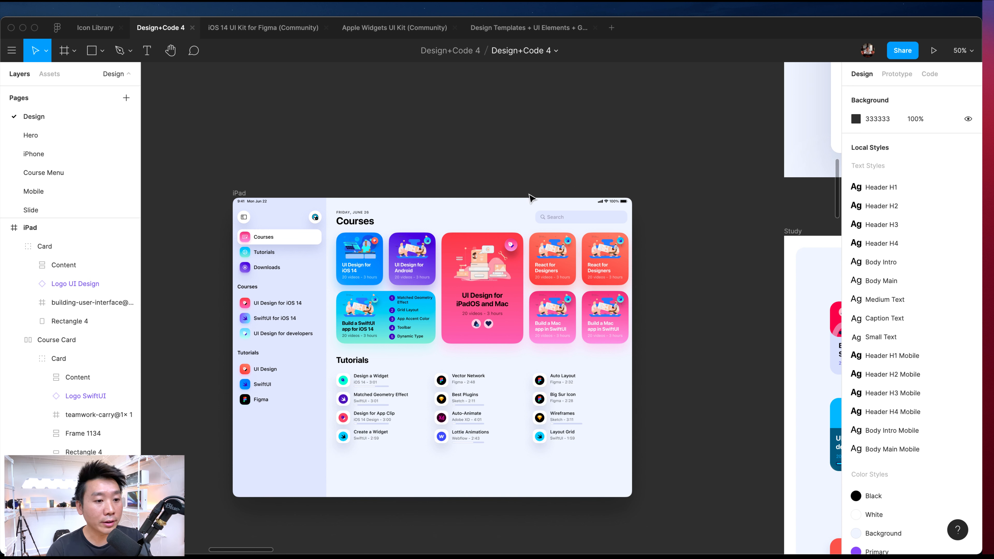
scroll(550, 206, down, 5)
scroll(550, 207, up, 3)
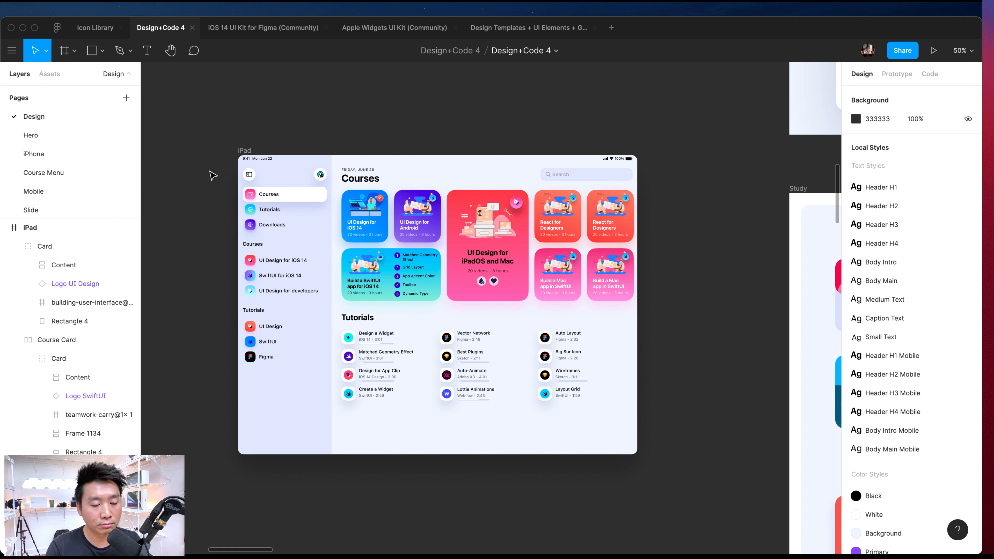
scroll(679, 254, down, 3)
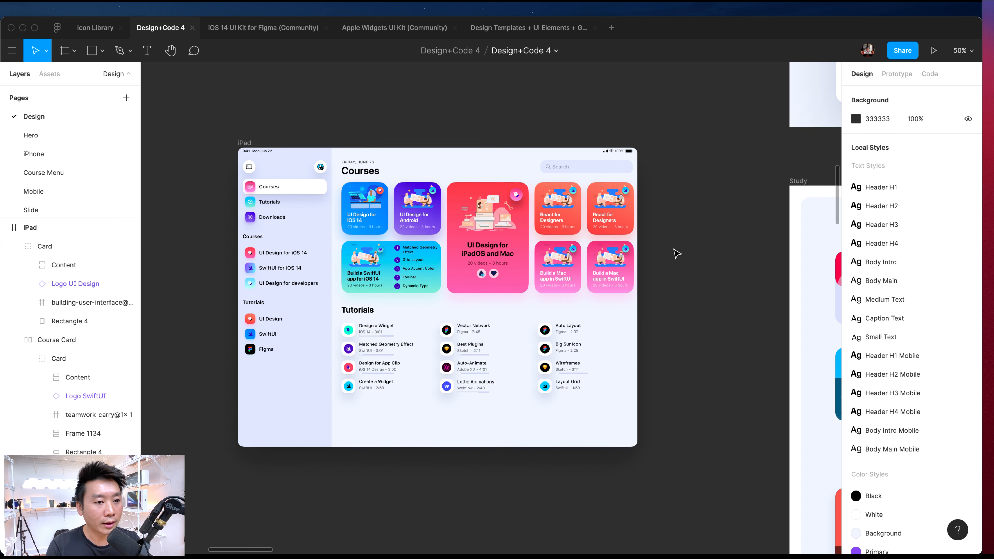
scroll(678, 253, left, 2)
scroll(680, 253, up, 3)
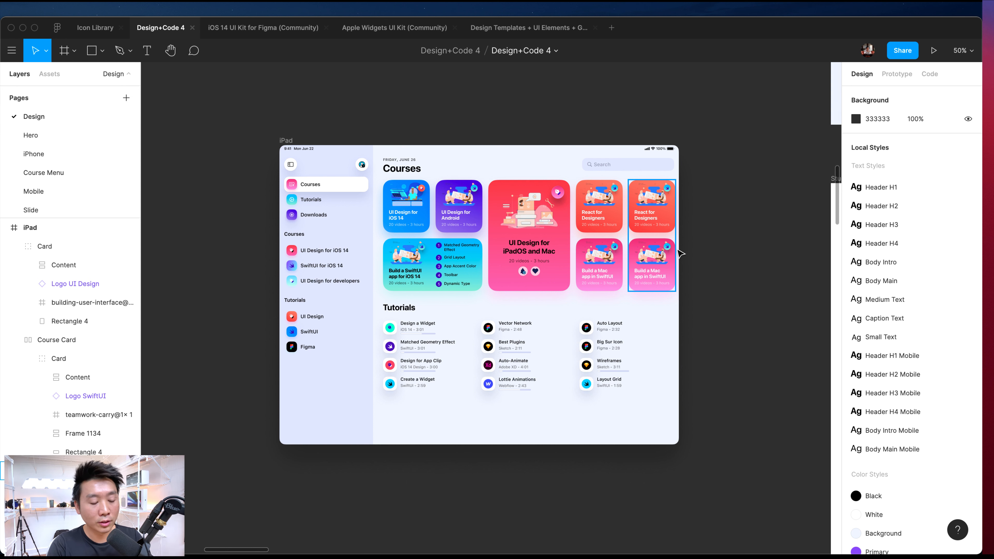
- Examine the mobile screens in the iOS App frame, from the widget and Certificates to the Tutorials and Account layouts
scroll(680, 254, down, 5)
scroll(673, 248, up, 5)
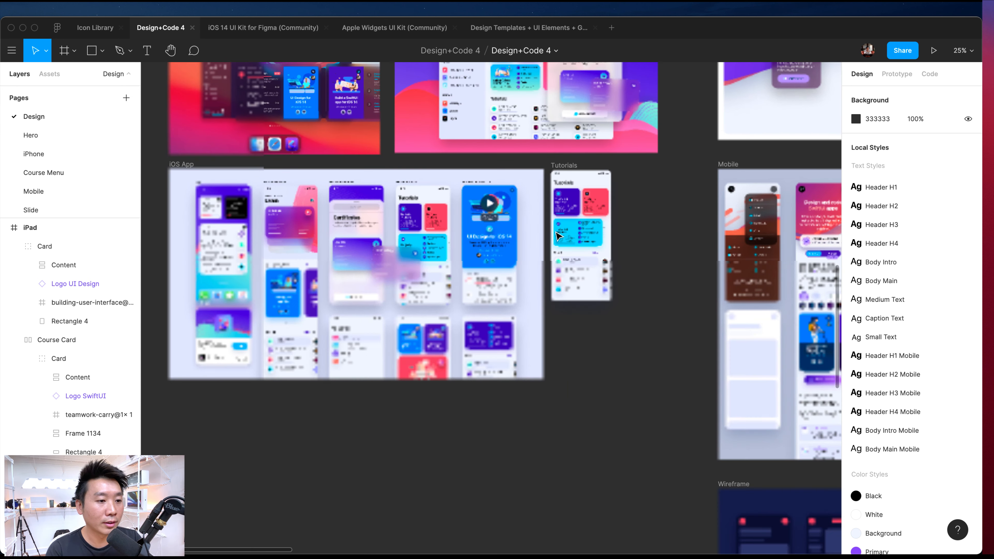
scroll(557, 235, left, 3)
scroll(350, 231, up, 5)
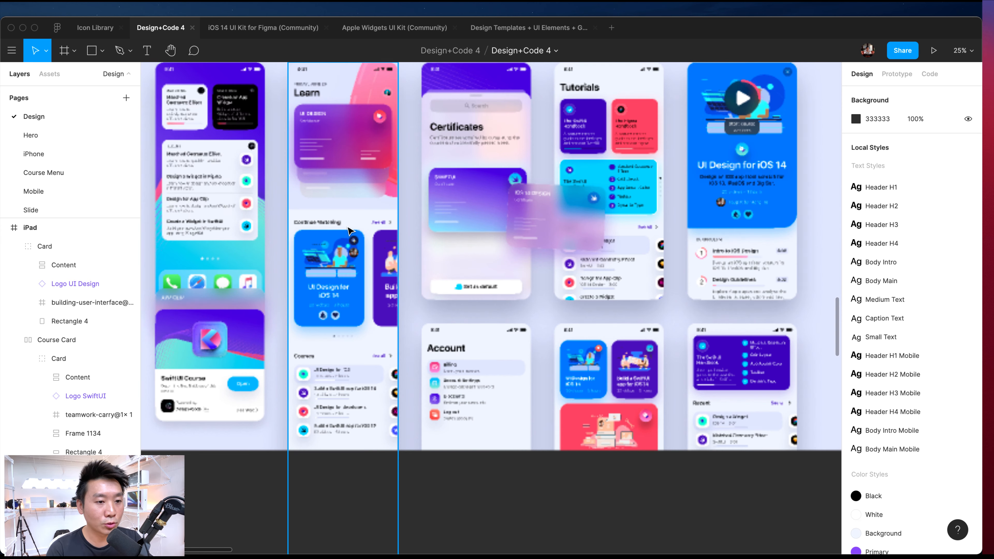
scroll(458, 214, right, 4)
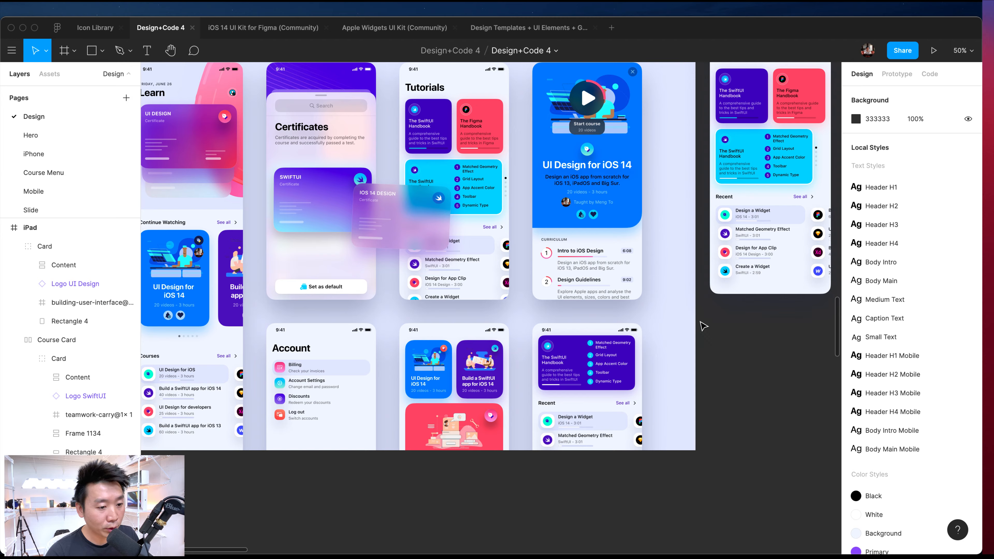
scroll(701, 325, up, 3)
scroll(701, 325, left, 1)
scroll(697, 316, left, 5)
scroll(665, 319, down, 3)
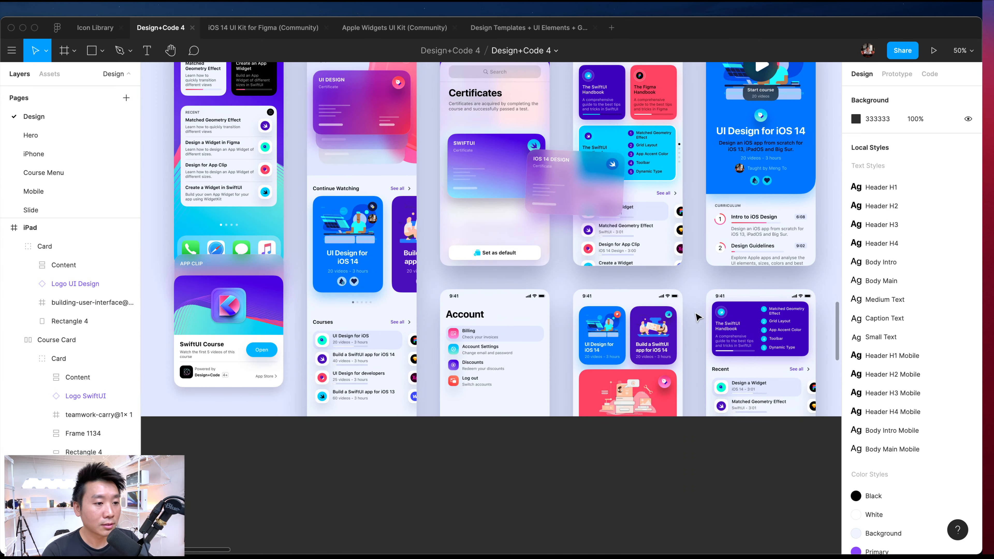
scroll(626, 323, up, 4)
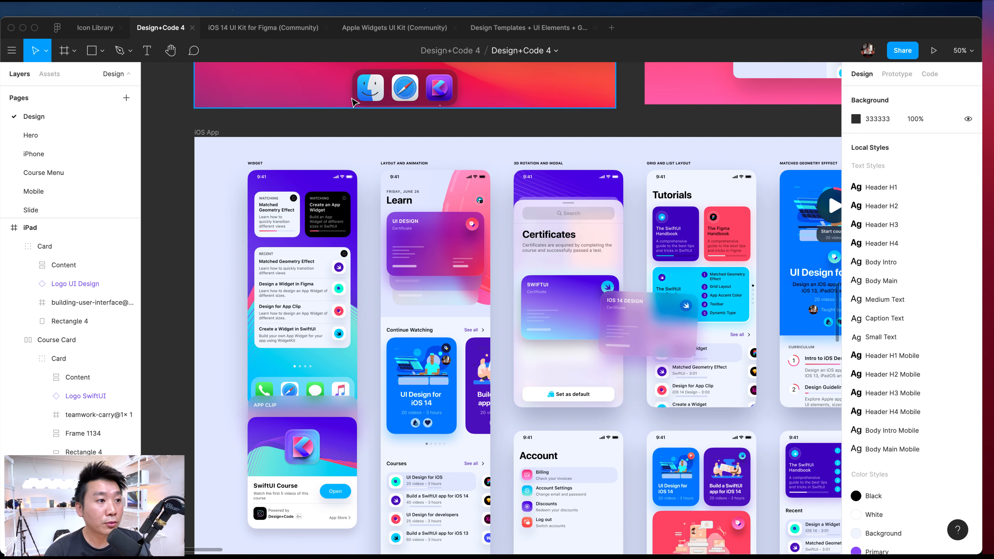
- Inspect the Mac App design's sidebar and check the width of its window background rectangle
scroll(326, 117, up, 10)
key(super+plus)
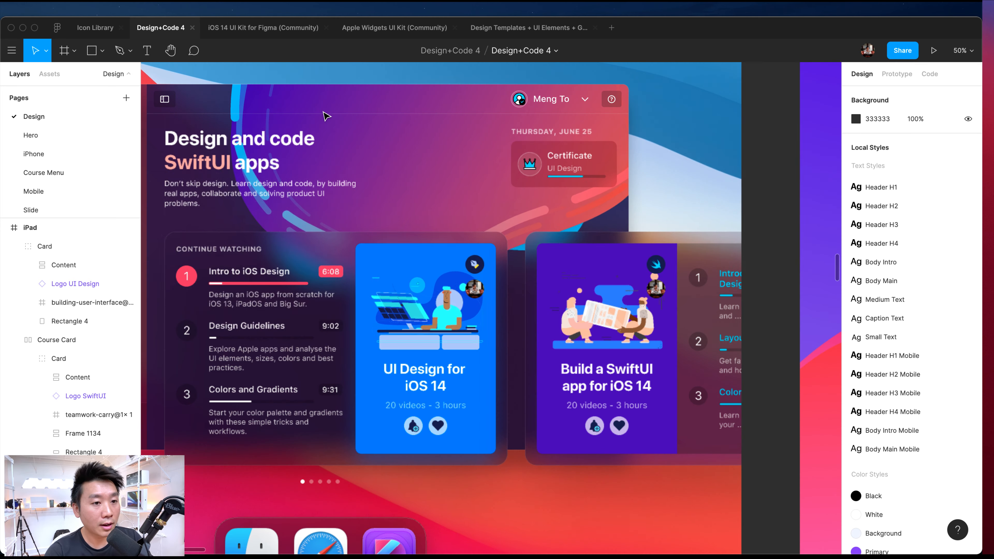
scroll(326, 116, left, 3)
scroll(237, 175, left, 3)
click(236, 172)
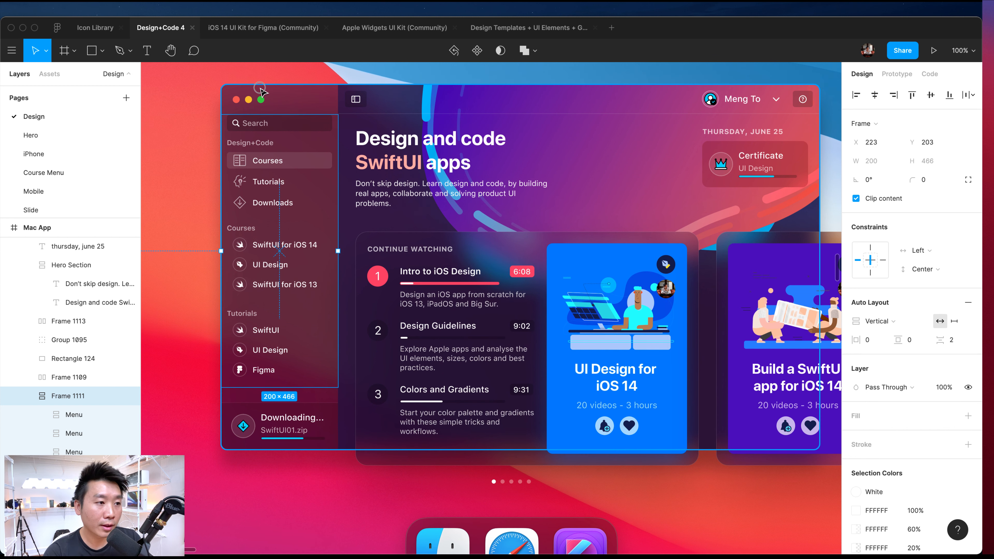
click(259, 101)
scroll(259, 101, up, 1)
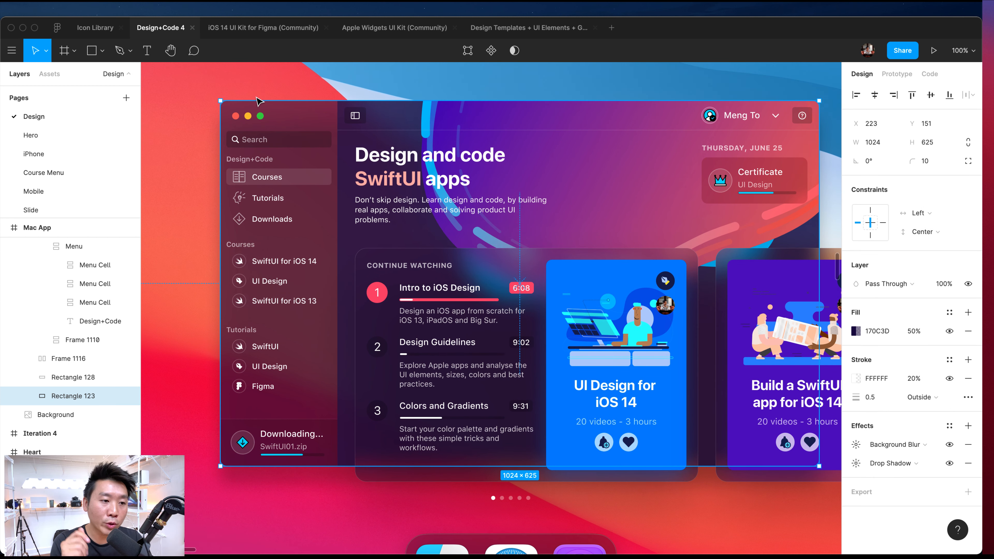
click(886, 149)
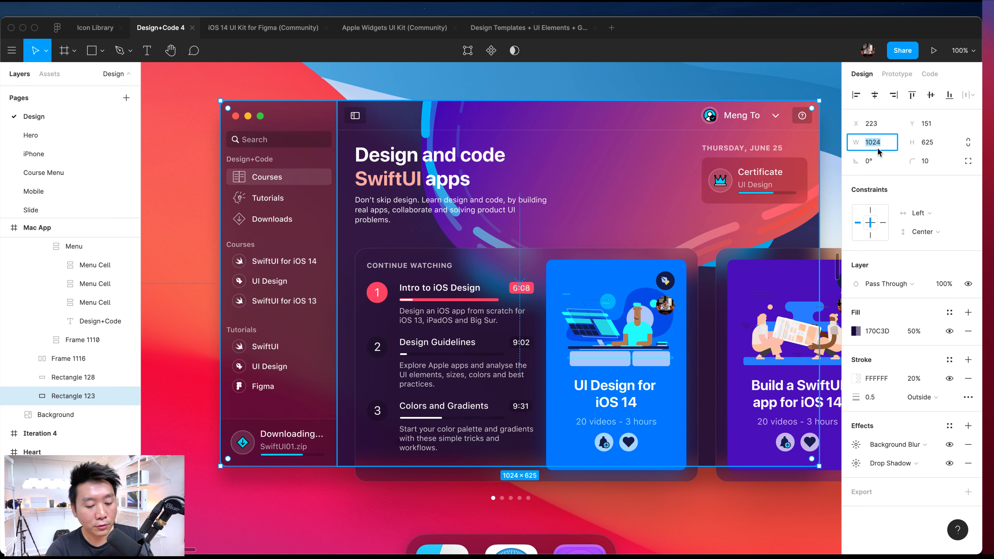
- Locate the Home web design among the frames, select that frame and turn on the rulers with their guides
key(super+minus)
scroll(600, 172, right, 10)
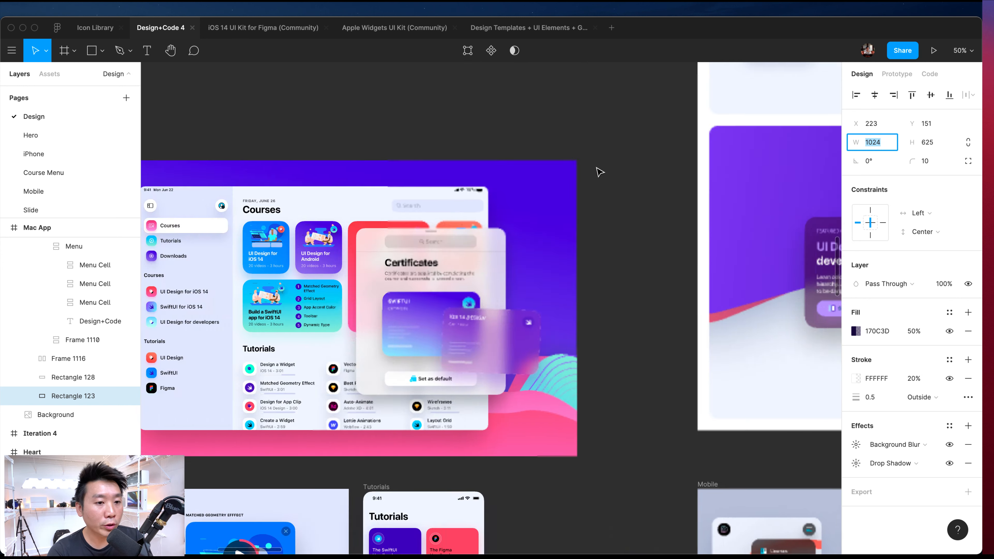
scroll(600, 172, right, 15)
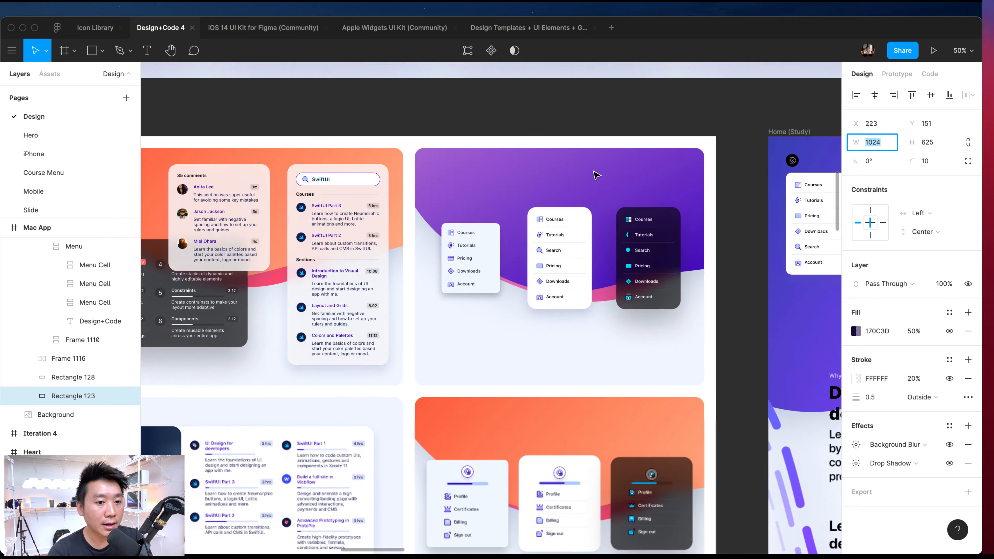
scroll(595, 174, up, 10)
scroll(595, 175, down, 10)
scroll(595, 174, up, 8)
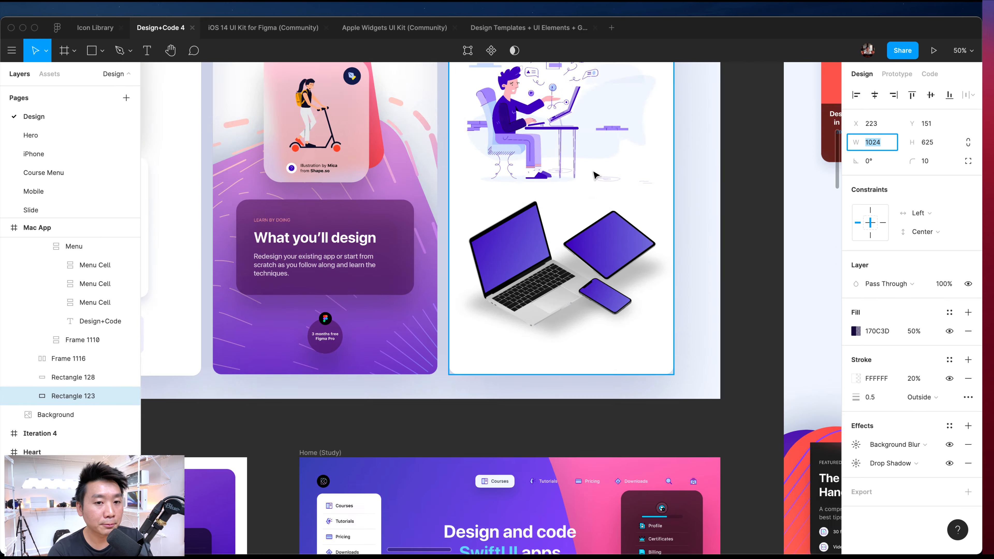
scroll(594, 175, right, 10)
scroll(595, 175, down, 10)
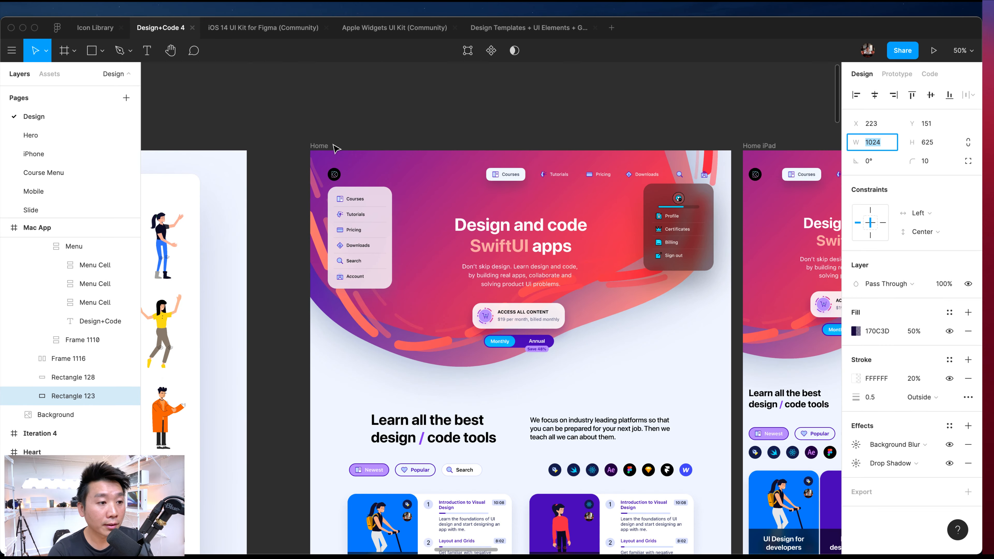
click(325, 146)
key(shift+r)
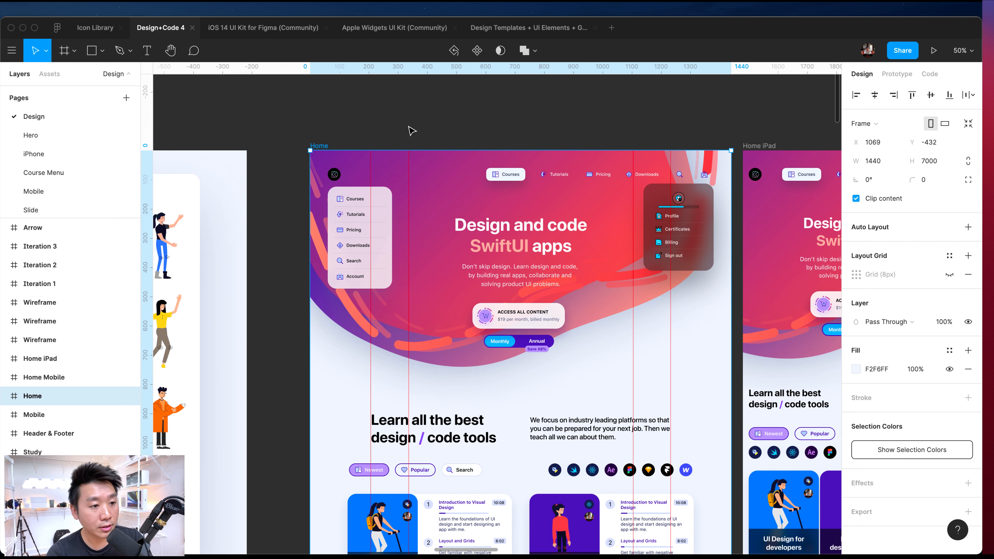
- Examine the Home web design's header, side menus and content width against the vertical guides, from edge to edge
key(shift+0)
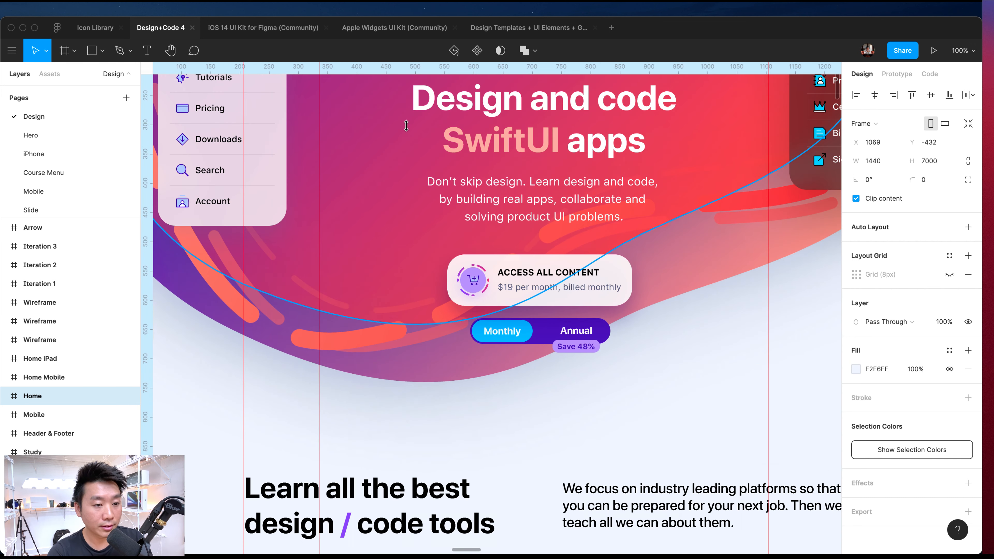
key(minus)
key(shift+0)
scroll(434, 212, up, 8)
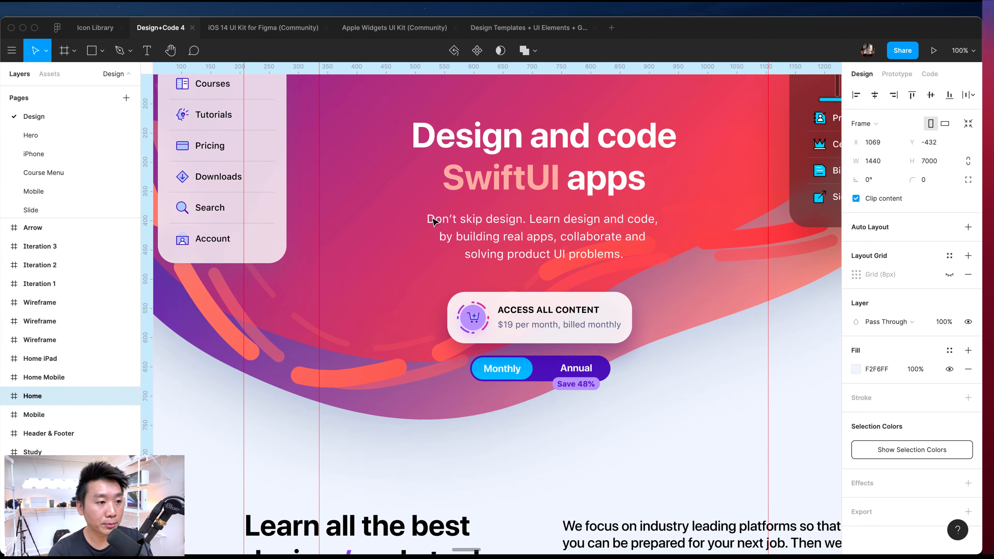
scroll(353, 184, left, 2)
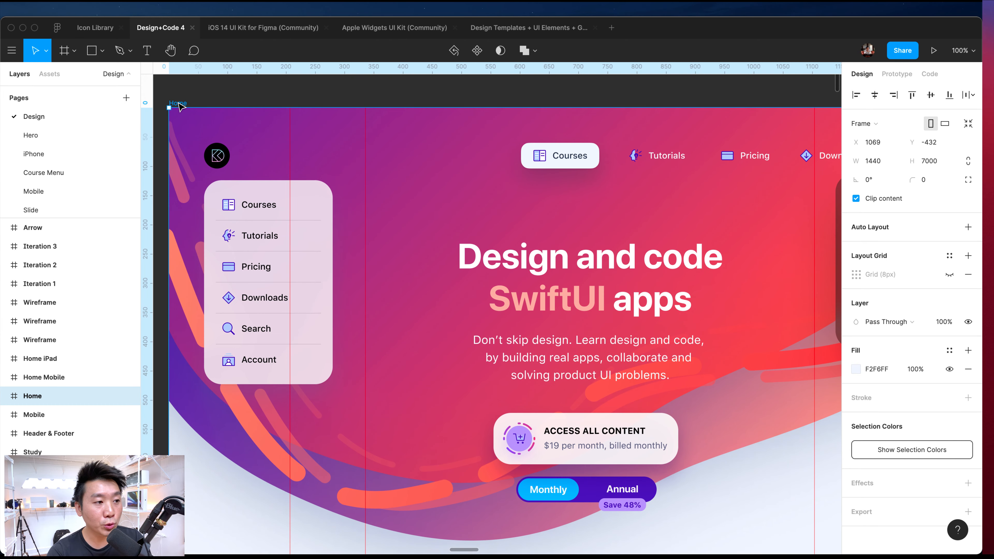
scroll(737, 118, right, 4)
scroll(737, 116, right, 4)
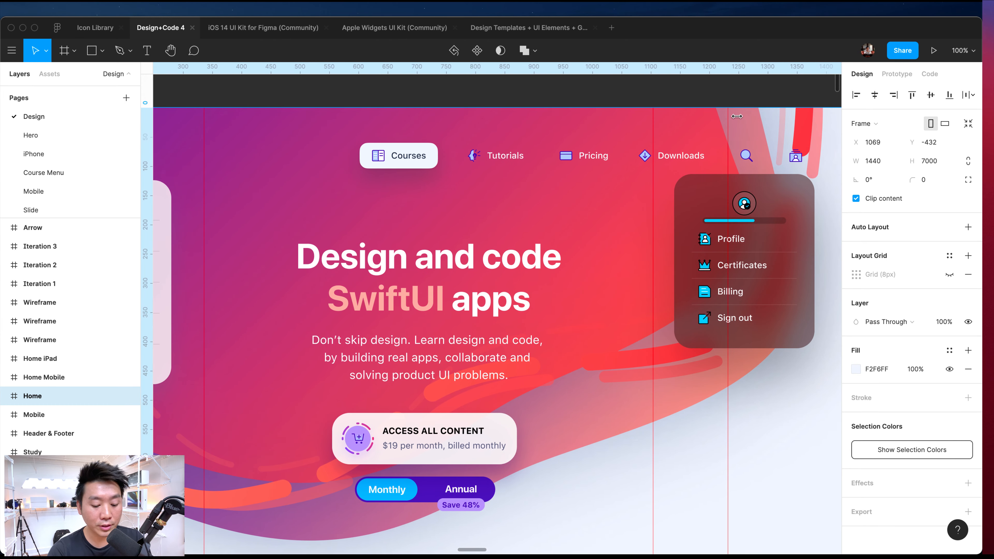
key(minus)
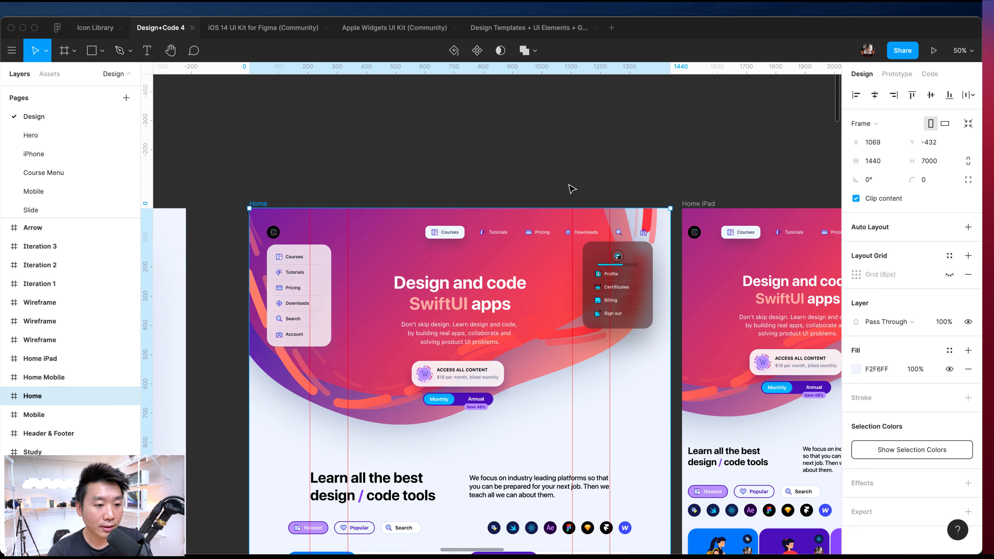
scroll(571, 188, down, 2)
click(643, 139)
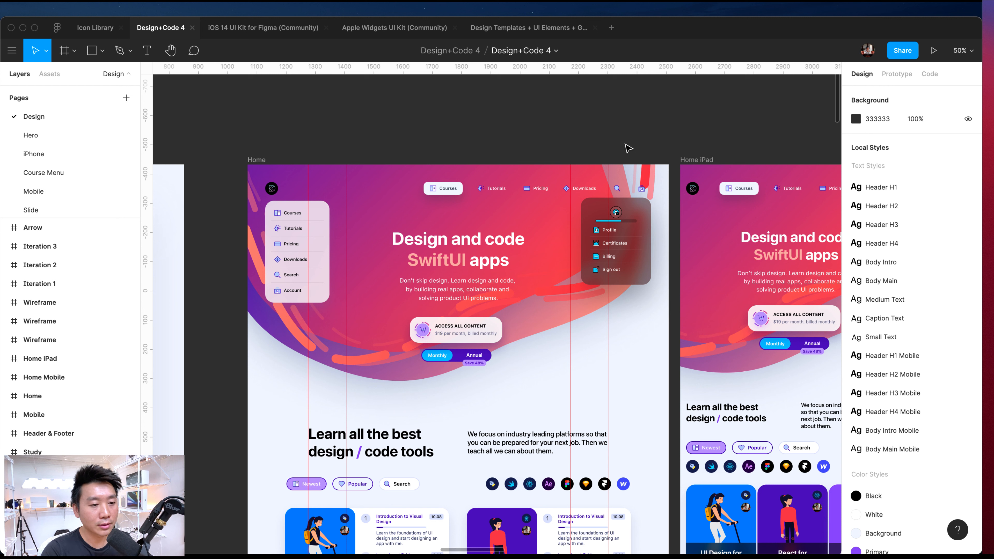
key(super+Tab)
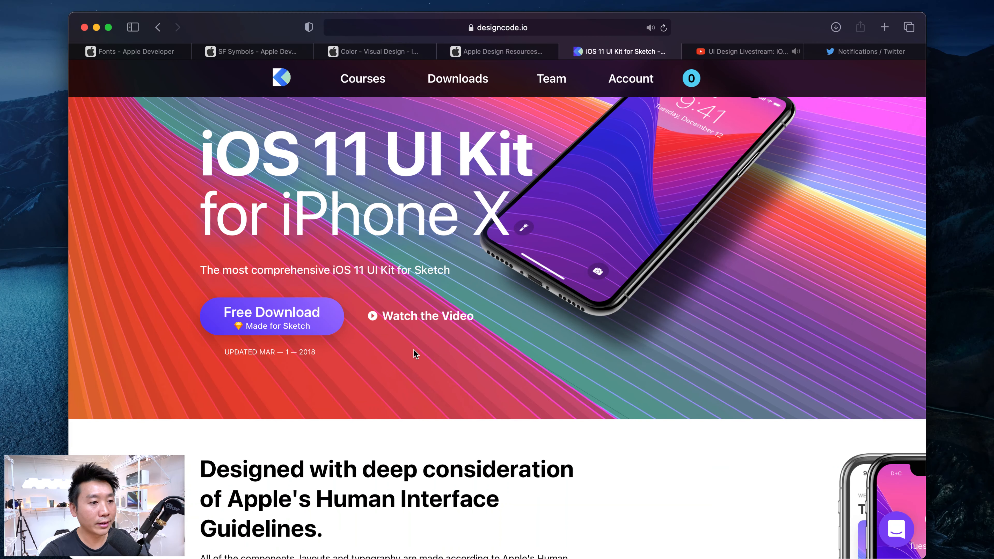
key(super+l)
text(apple)
key(Return)
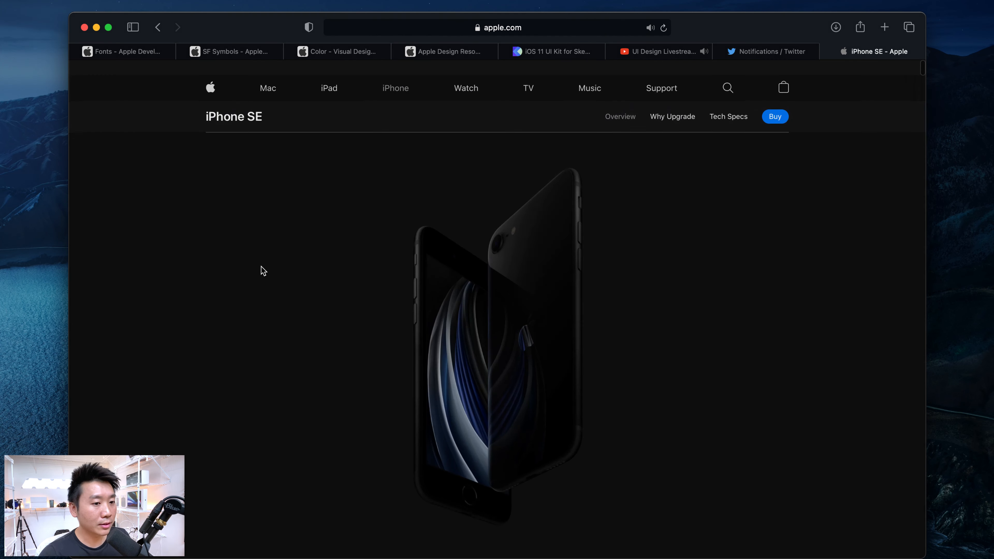
- Examine the iPhone SE page's layout and content width, from the hero and A13 section to Portrait mode and Depth Control
scroll(263, 271, down, 3)
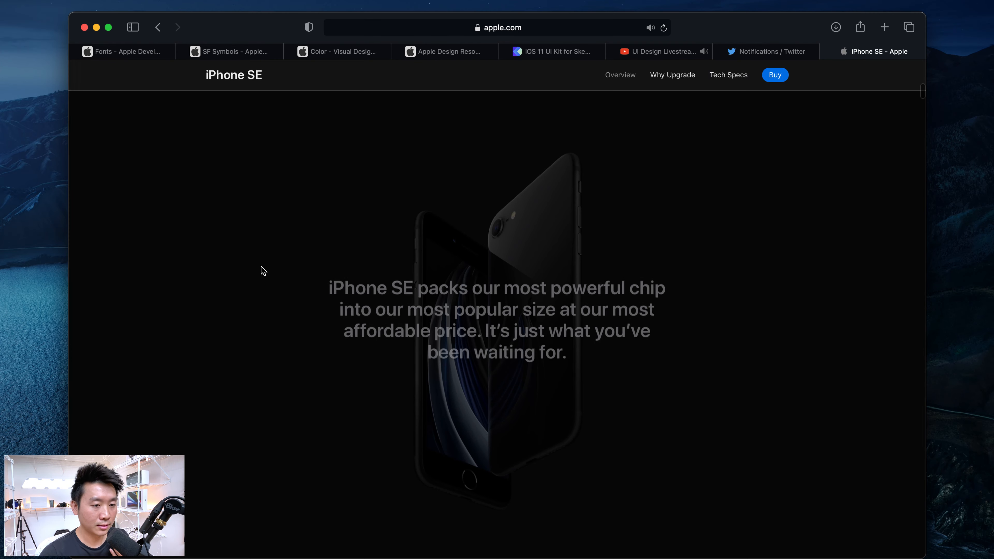
scroll(263, 270, down, 10)
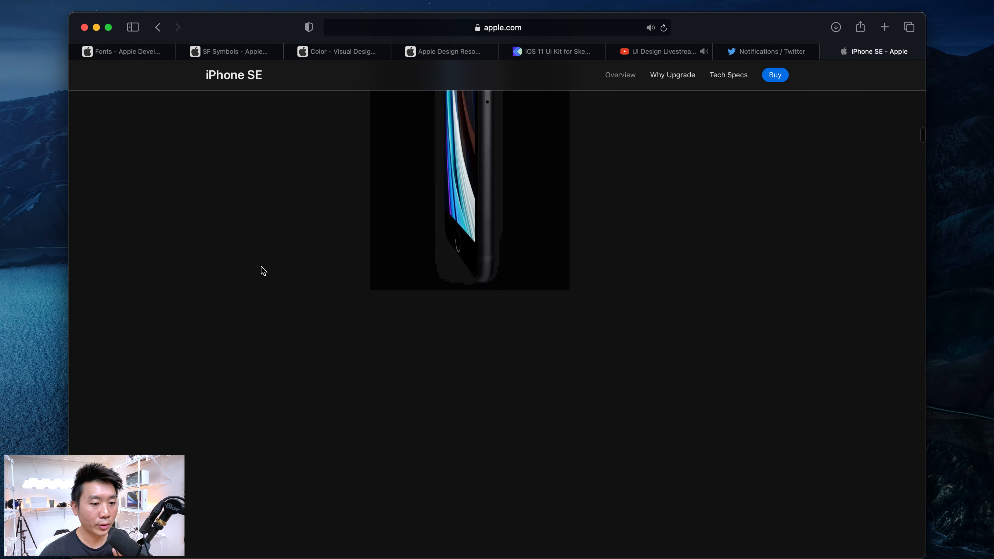
scroll(263, 271, down, 3)
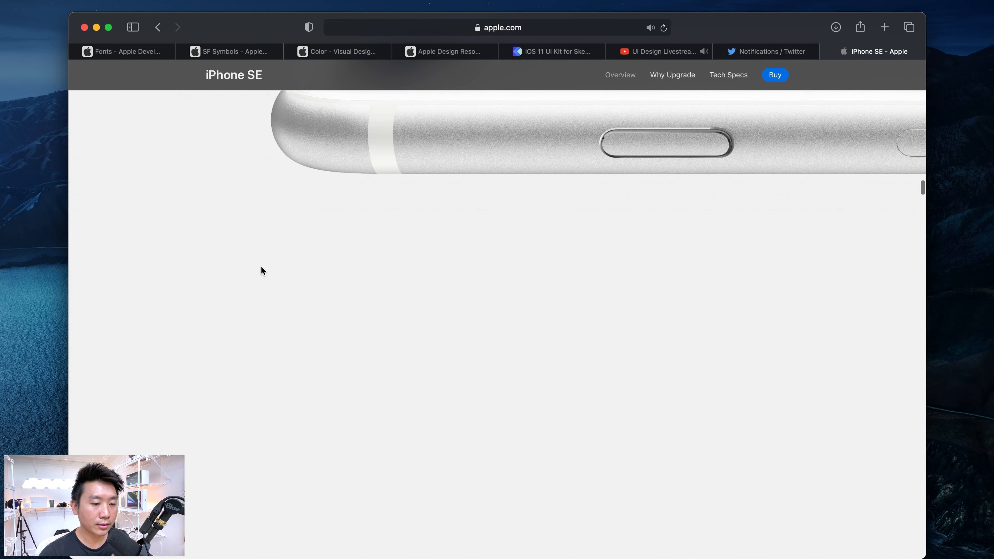
scroll(261, 270, up, 15)
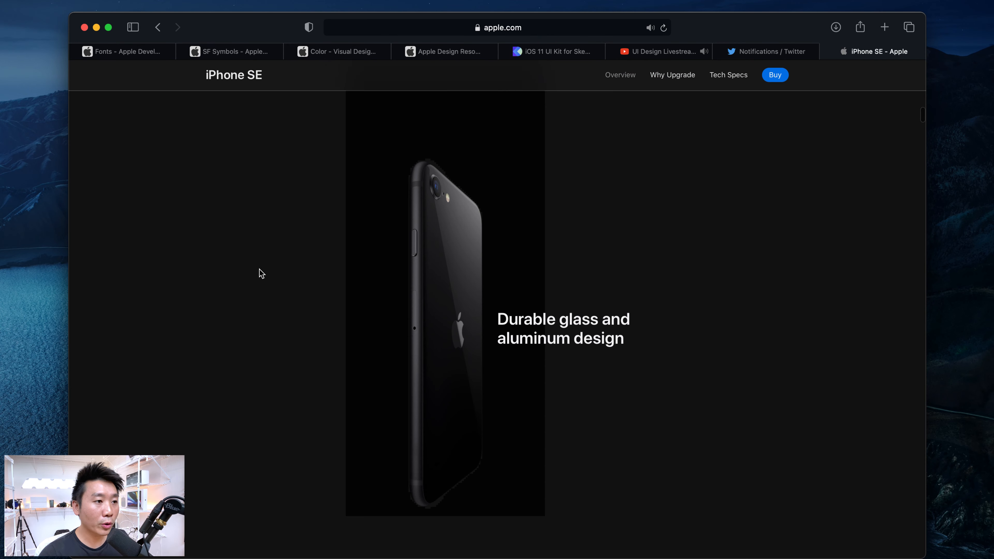
scroll(251, 110, up, 2)
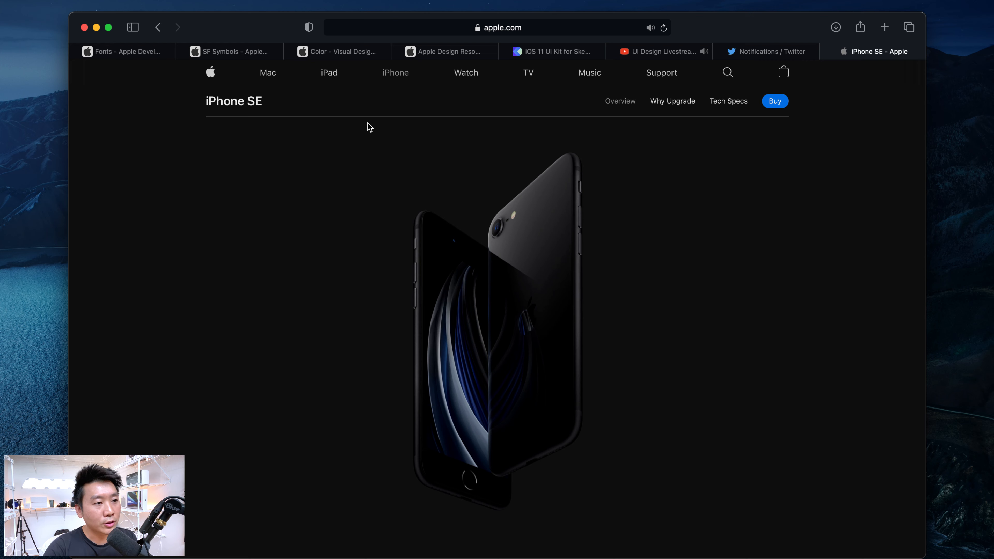
scroll(469, 261, down, 5)
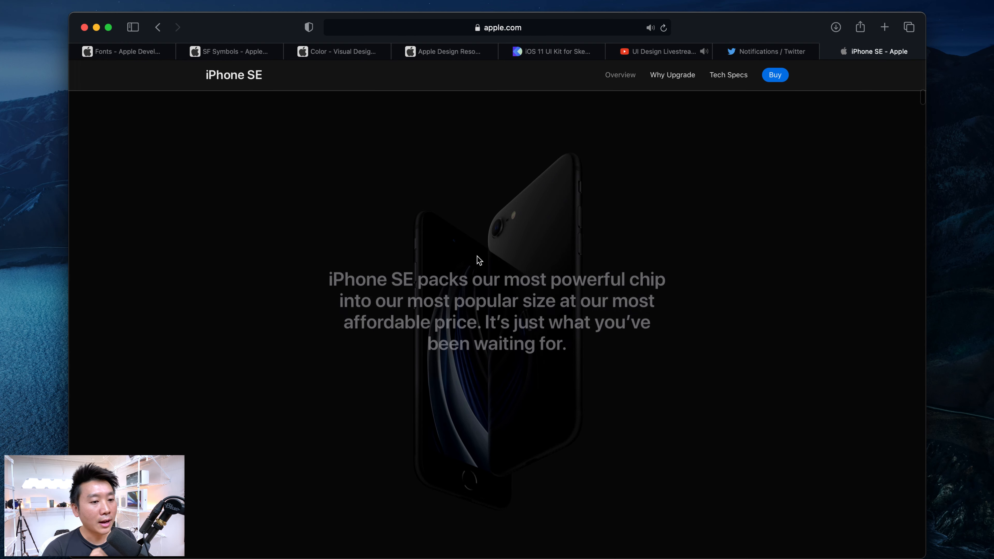
scroll(480, 260, down, 3)
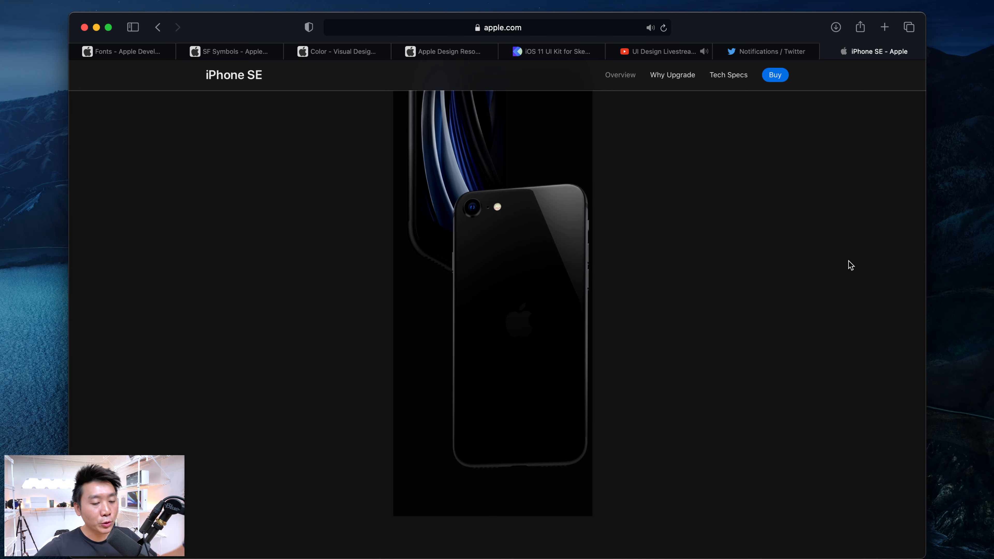
scroll(720, 251, down, 4)
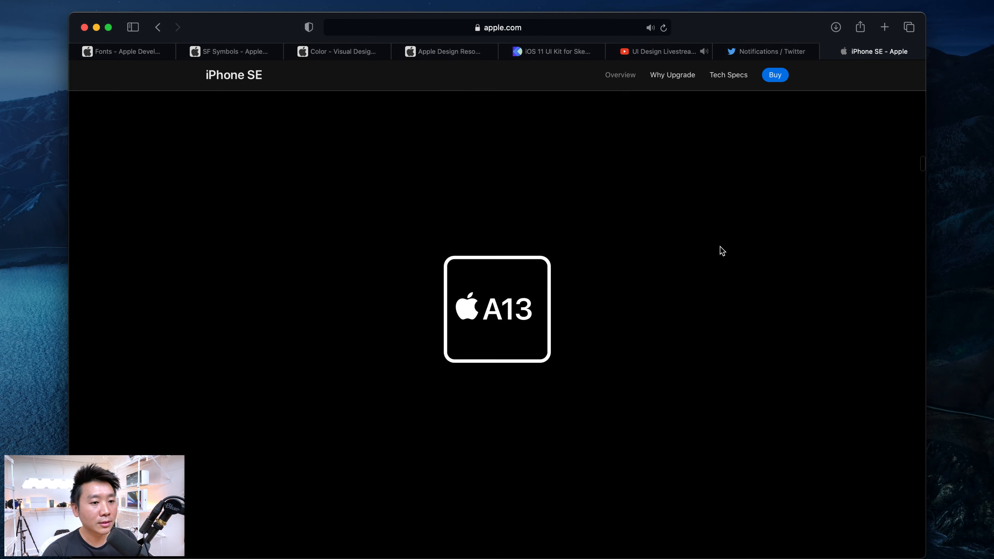
scroll(722, 252, down, 10)
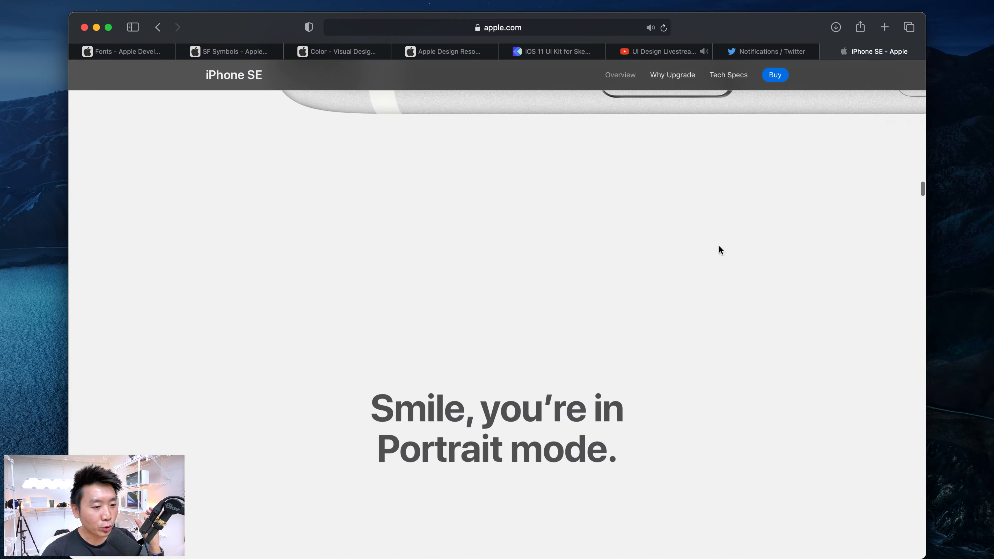
scroll(721, 250, down, 8)
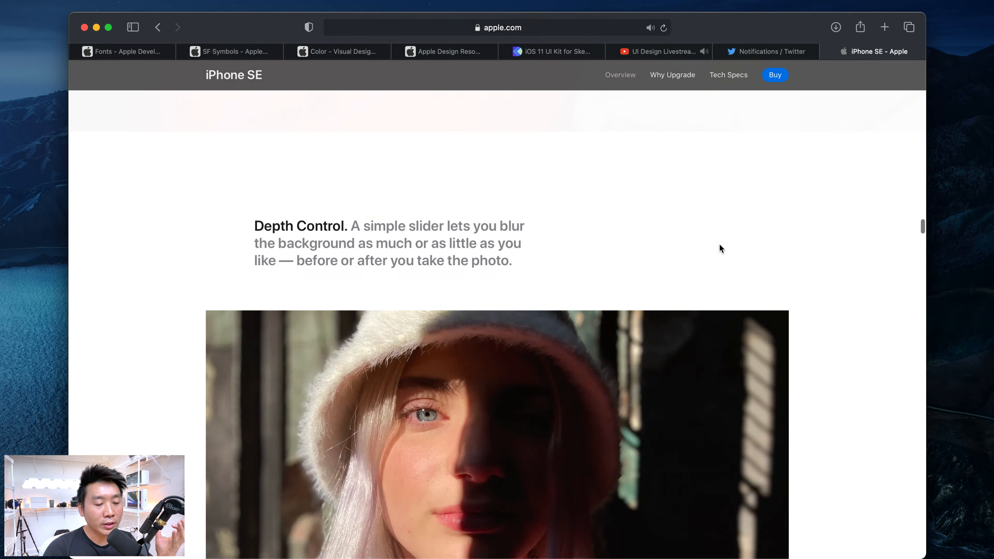
scroll(719, 244, down, 6)
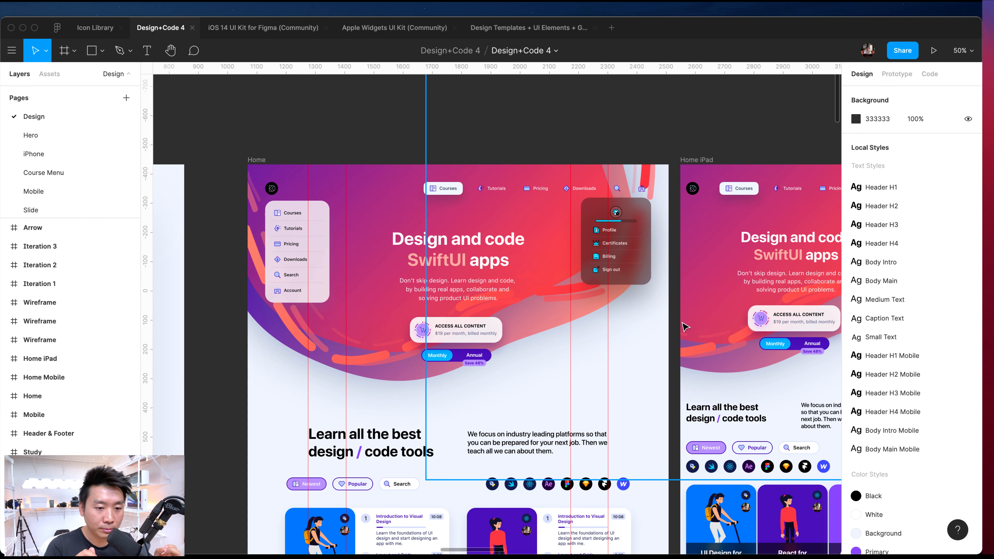
- Switch back to Figma and inspect the Home design's Top Menu and course card sections beside the iPad and mobile versions
click(300, 249)
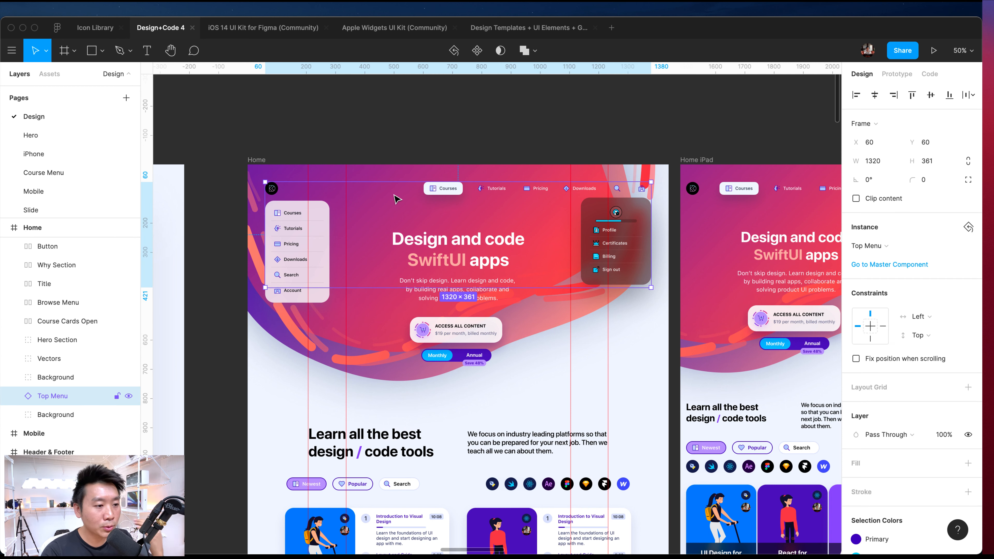
scroll(288, 256, left, 4)
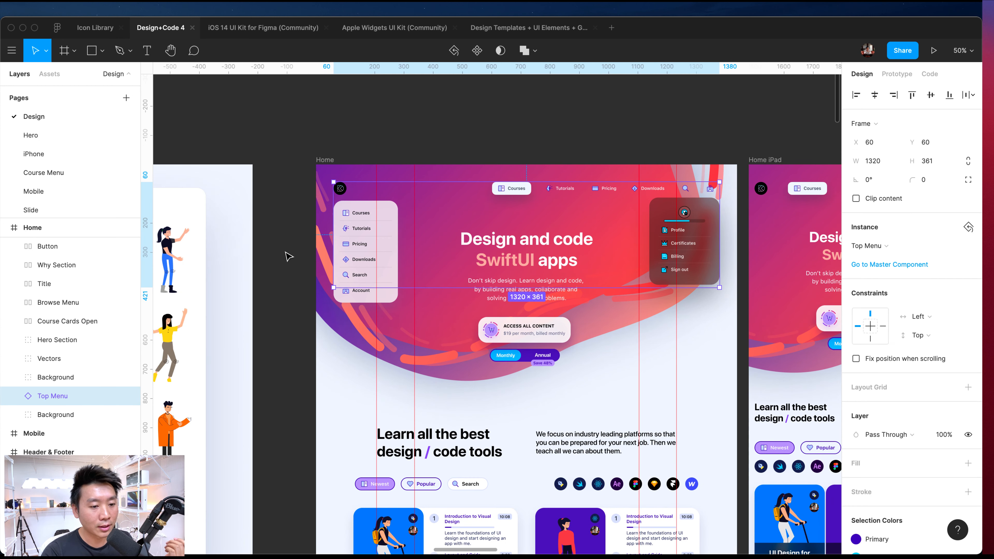
scroll(288, 257, down, 10)
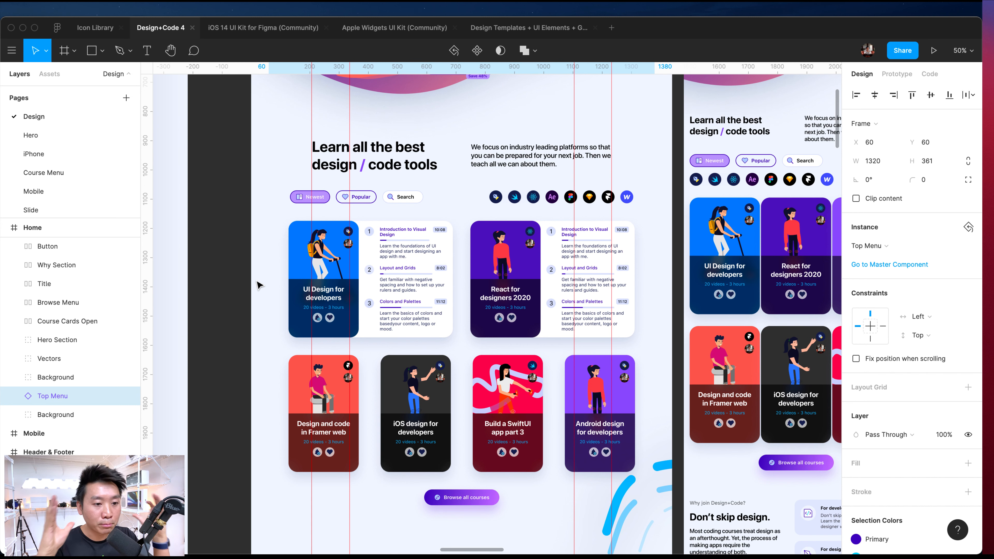
click(216, 316)
scroll(225, 316, down, 1)
scroll(225, 317, down, 5)
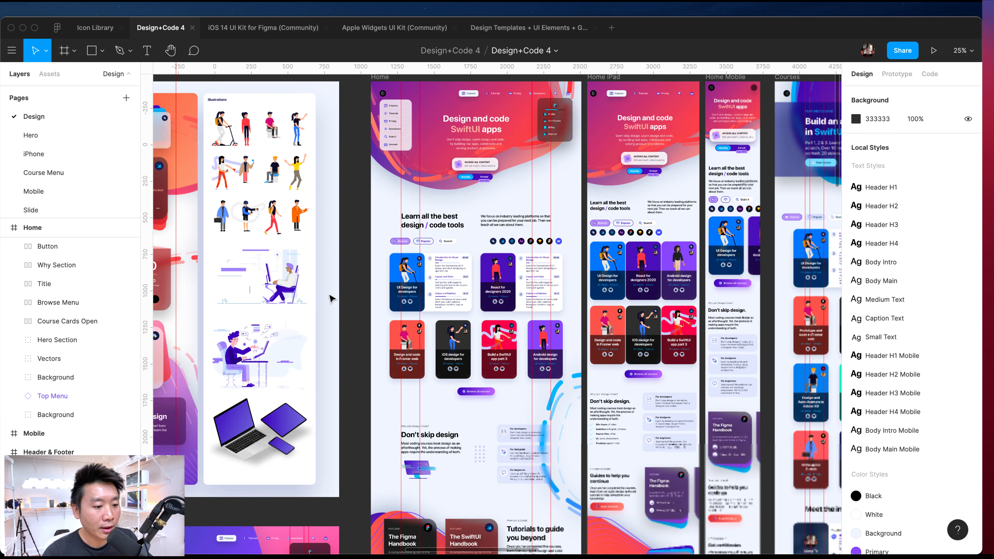
- Return to the iPad frame, check its Courses and Tutorials layout, and compare it with the iPad App mockup
scroll(331, 298, up, 3)
scroll(331, 297, left, 10)
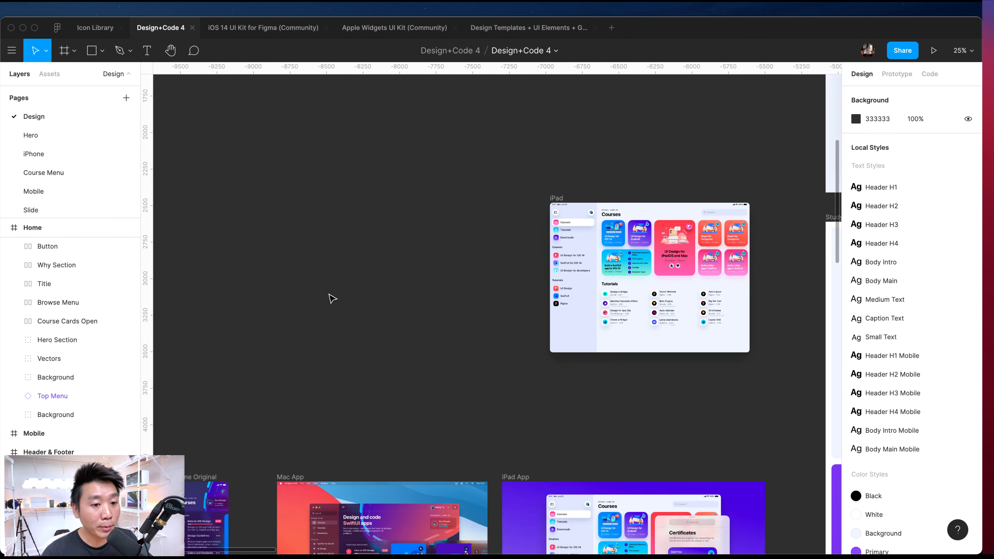
scroll(328, 285, down, 1)
scroll(329, 284, up, 3)
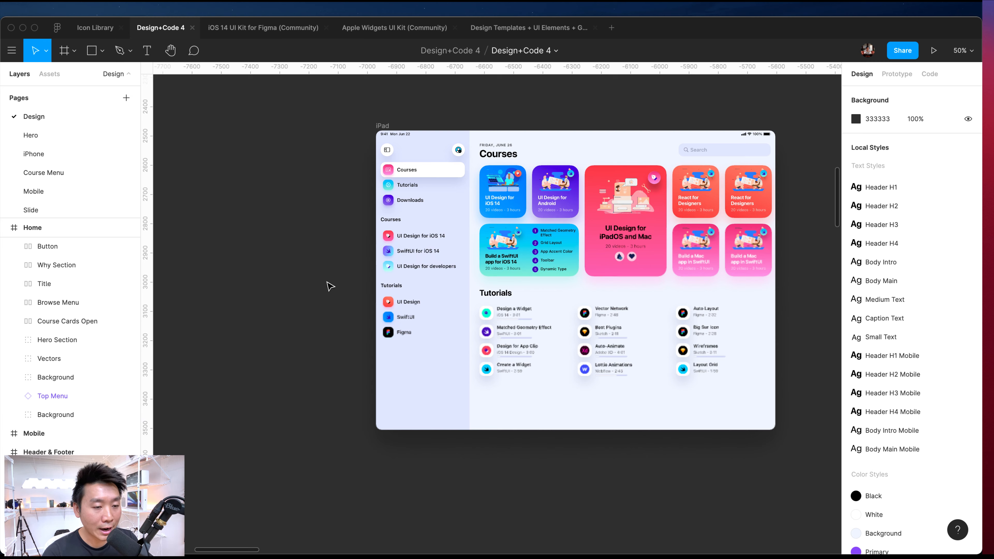
scroll(328, 285, right, 3)
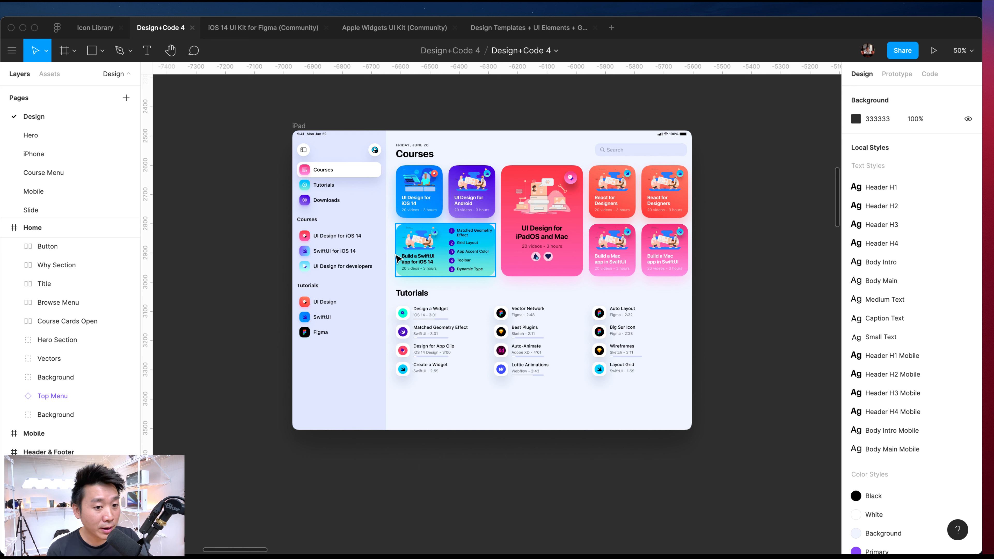
key(super+plus)
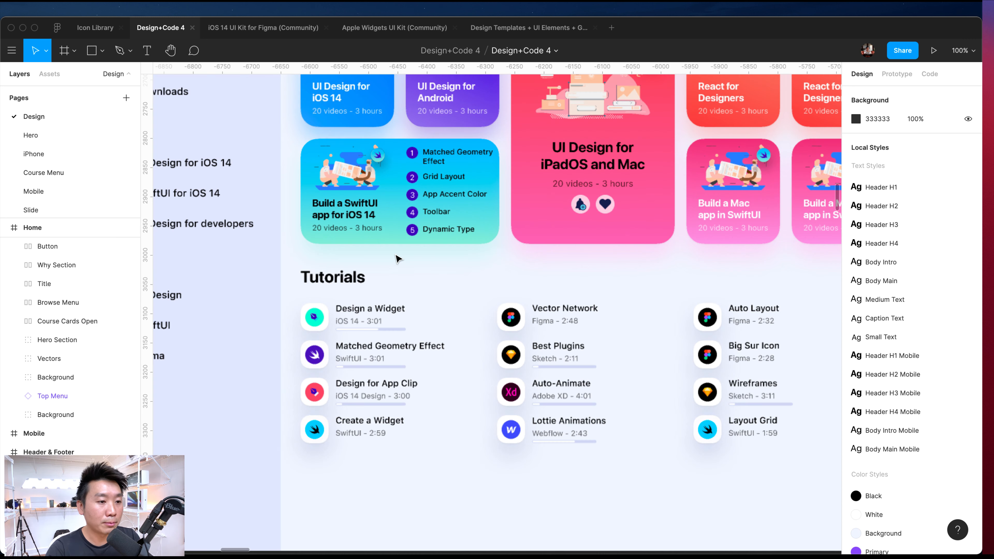
key(super+minus)
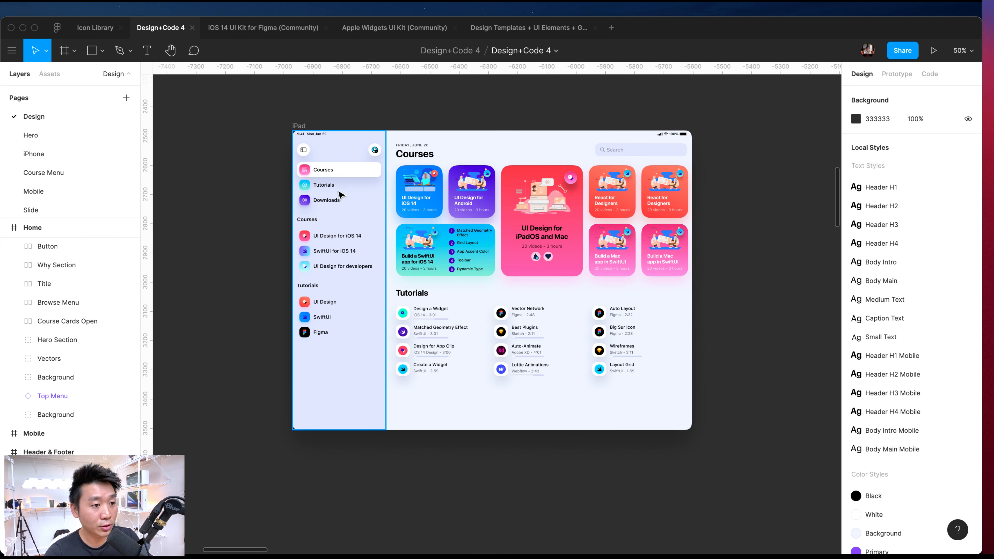
click(300, 126)
key(shift+2)
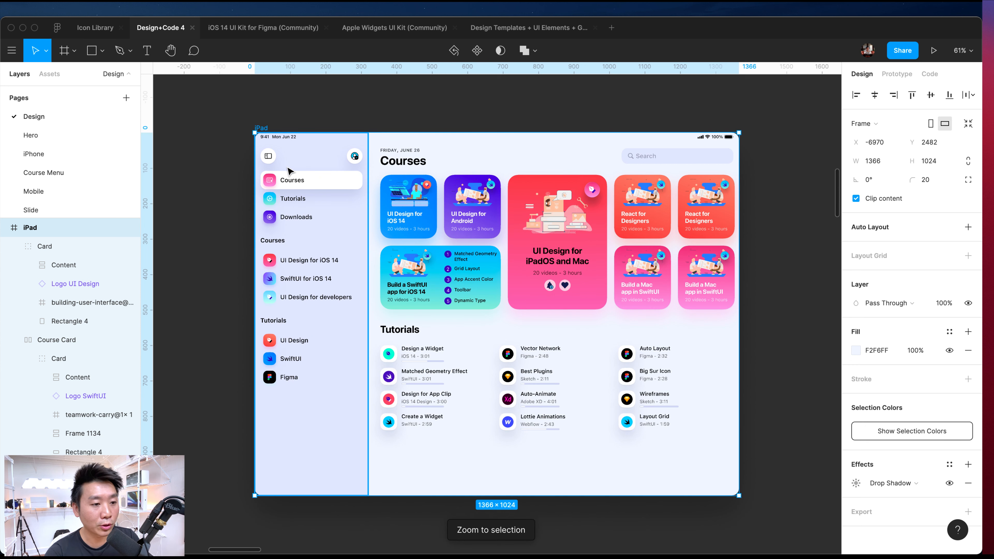
scroll(371, 202, down, 20)
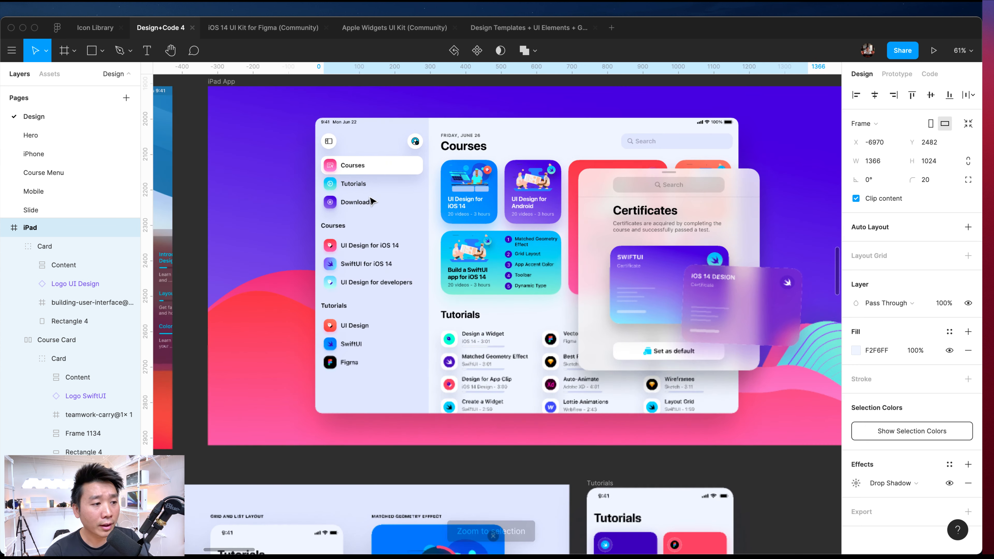
- Inspect the Mac App mockup's sidebar menu, main content group and window background for their dimensions
scroll(370, 202, left, 15)
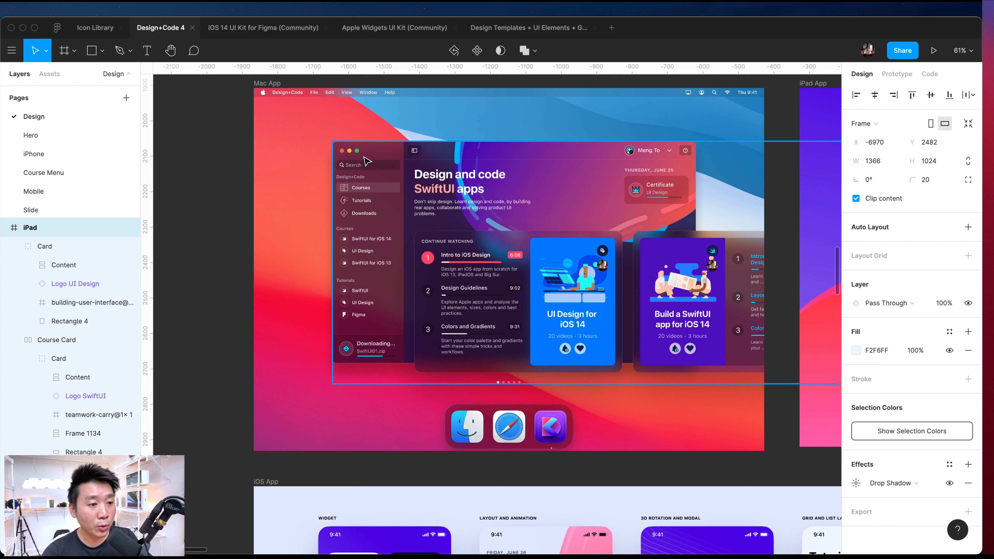
click(352, 278)
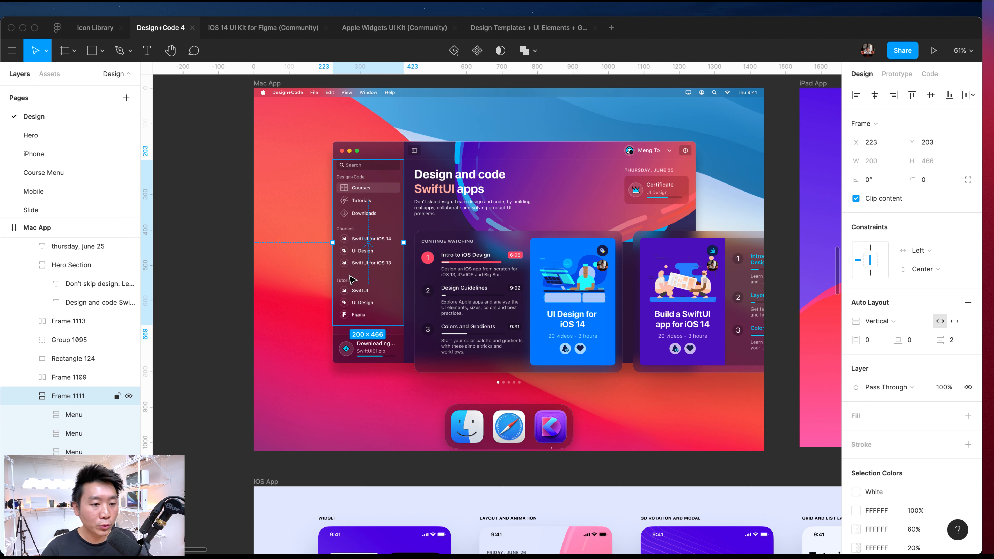
click(213, 369)
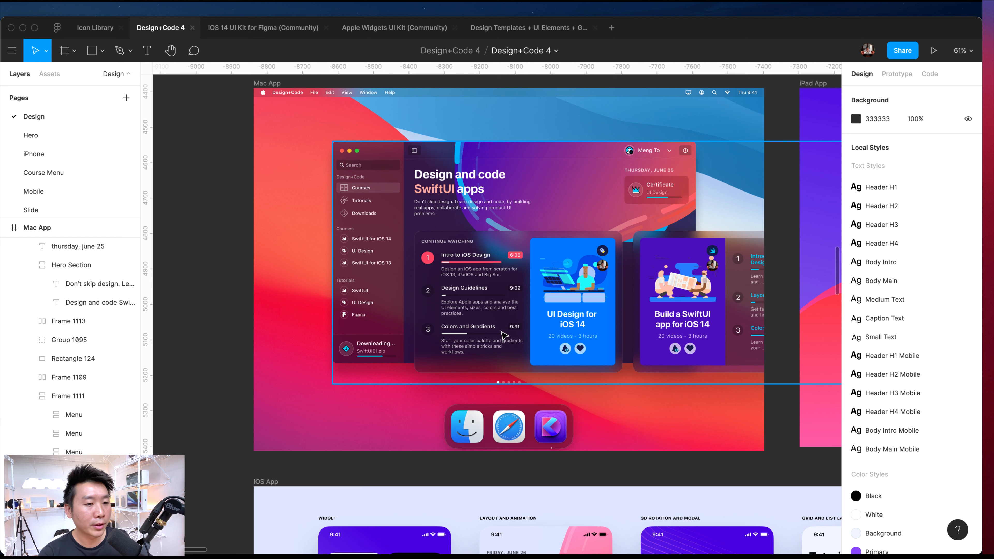
scroll(336, 325, up, 2)
scroll(336, 325, right, 3)
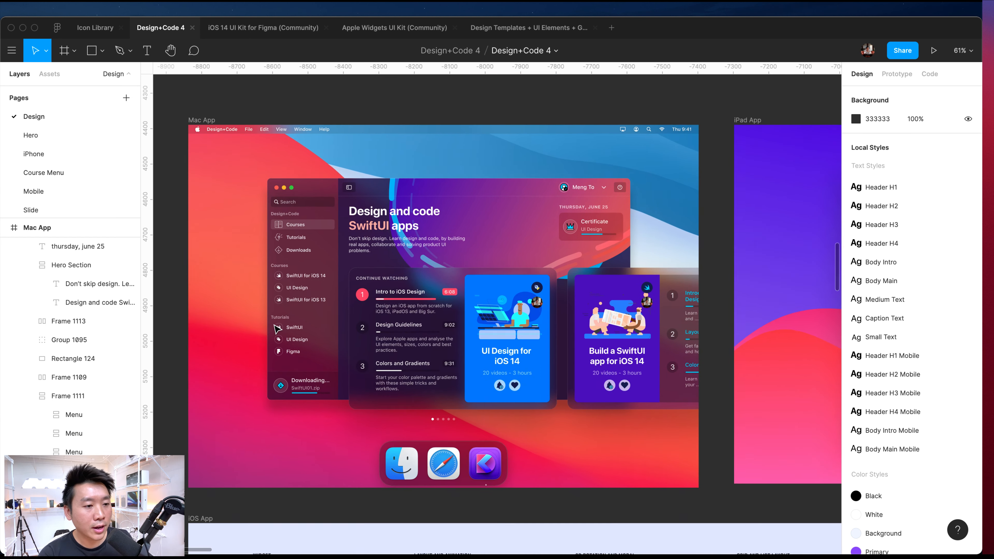
click(279, 300)
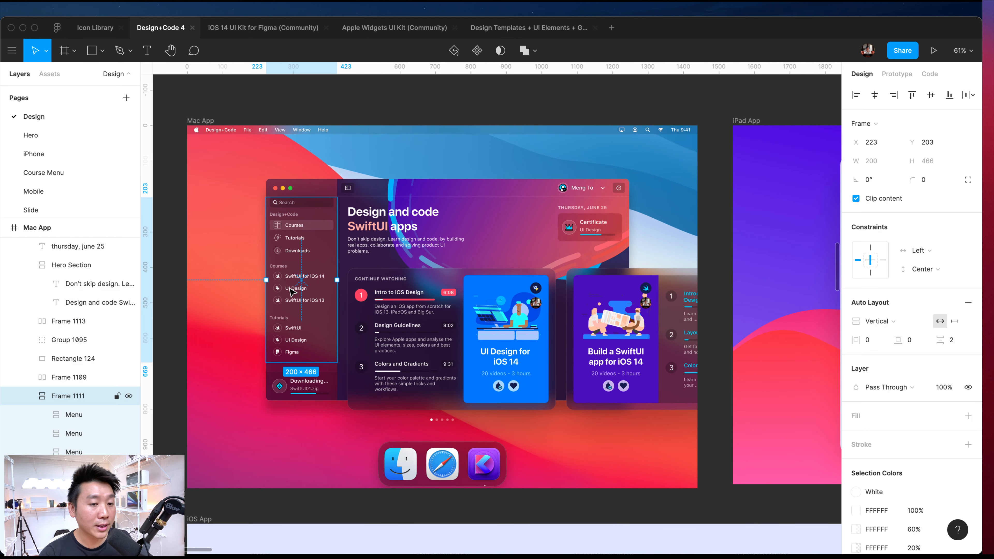
click(451, 210)
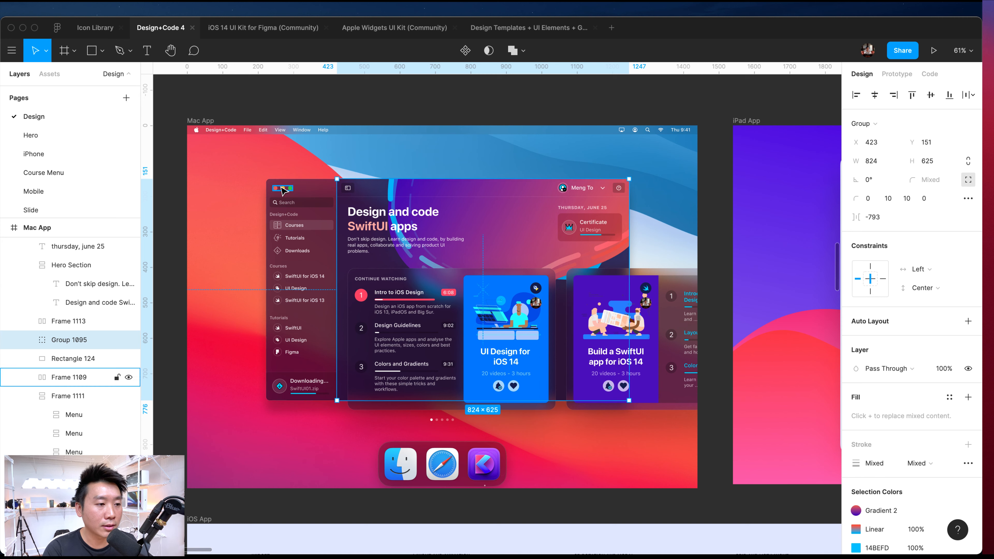
click(294, 208)
click(287, 185)
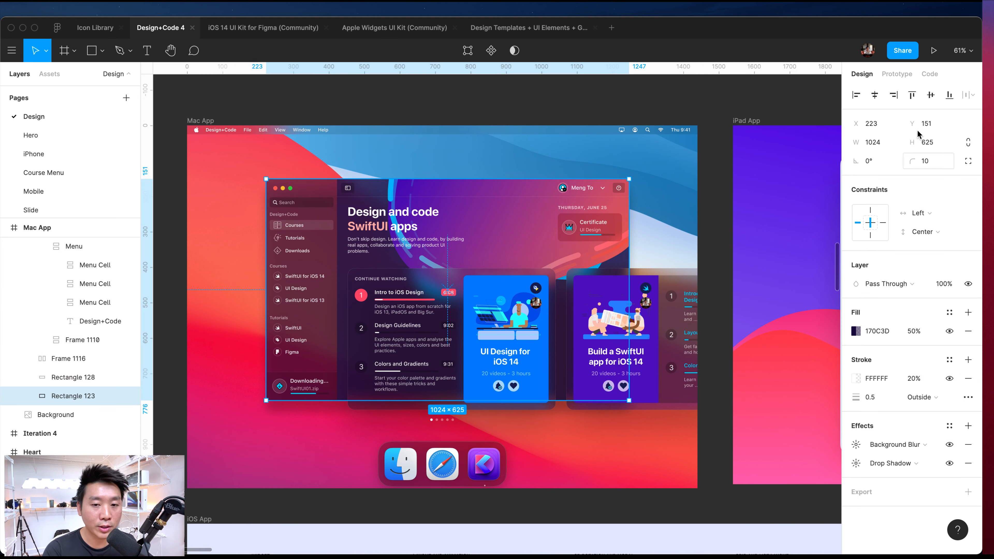
- Check the Desktop frame presets and bring up the Home web design beside its iPad version
scroll(665, 188, right, 20)
scroll(643, 193, right, 20)
scroll(643, 193, up, 20)
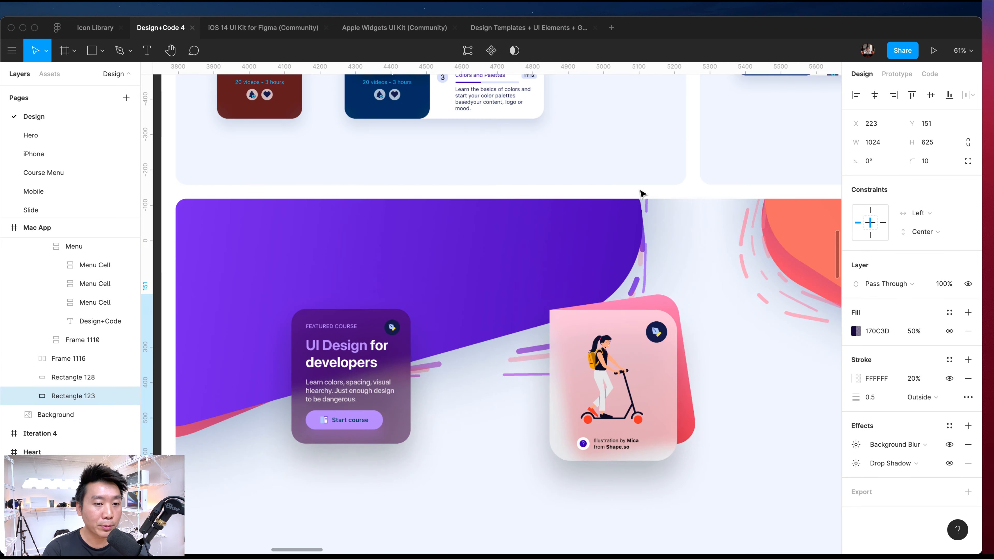
scroll(642, 196, right, 15)
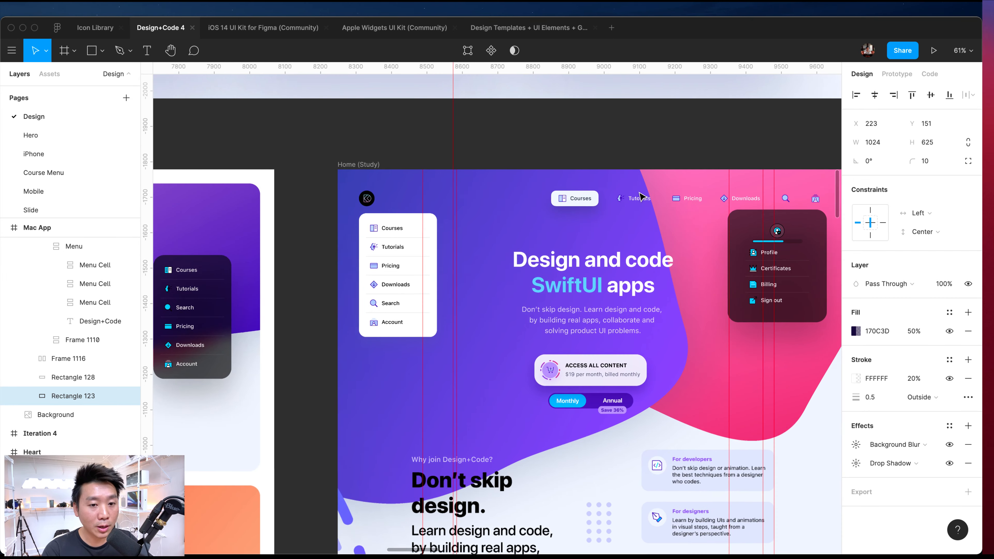
key(f)
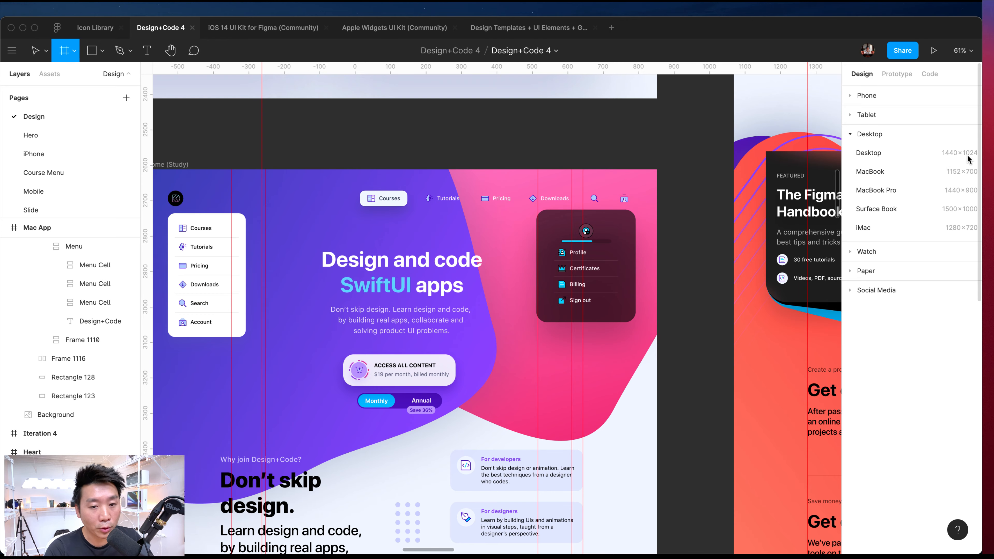
scroll(620, 205, right, 20)
scroll(620, 205, up, 20)
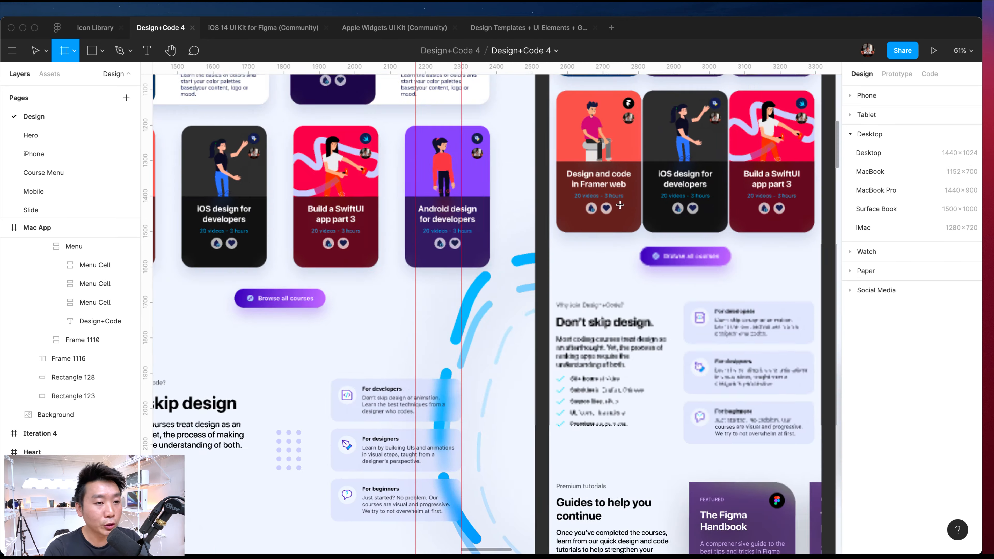
scroll(620, 205, up, 20)
scroll(620, 205, left, 8)
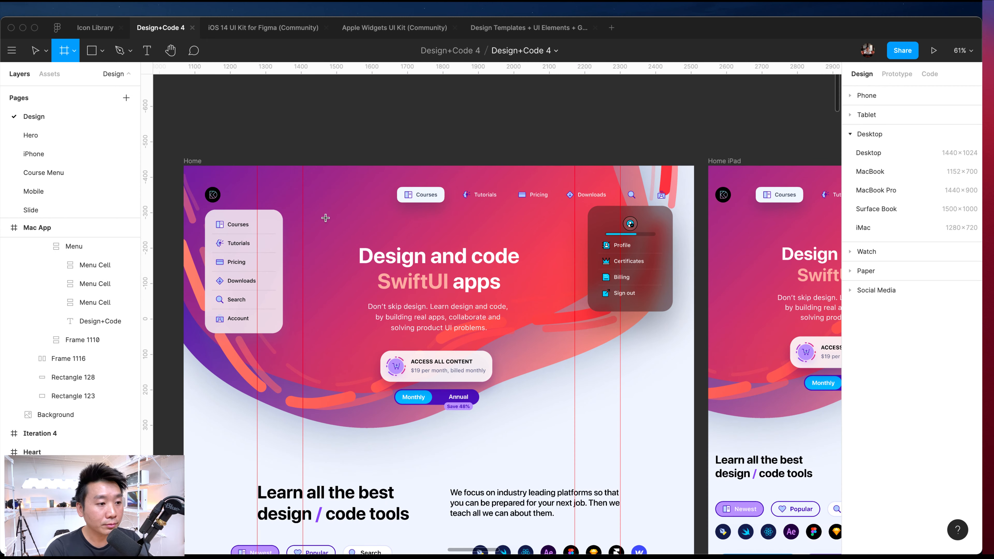
key(v)
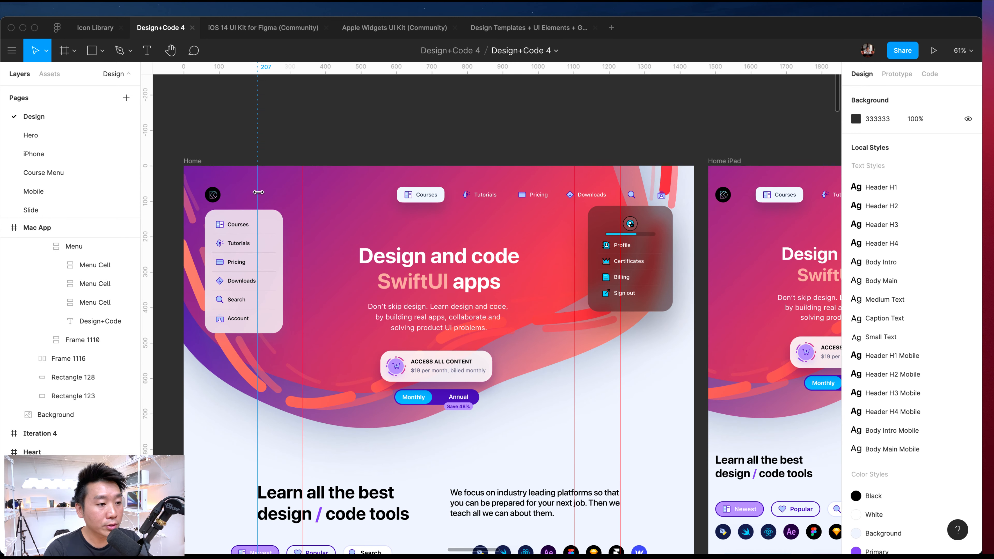
- Draw a temporary rectangle about 1025 × 242 between the Home page's outer guides to gauge the content width, and delete it
key(r)
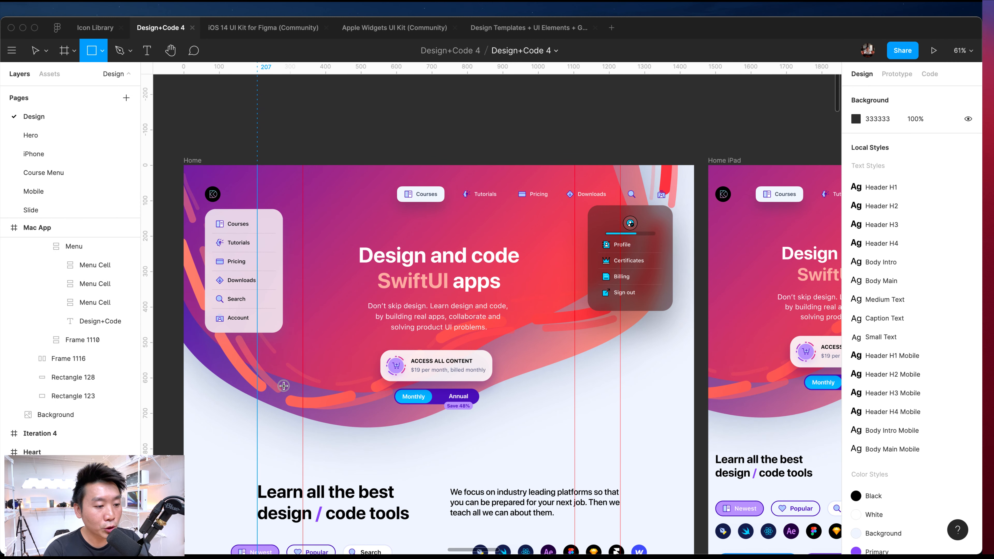
drag(257, 368, 620, 455)
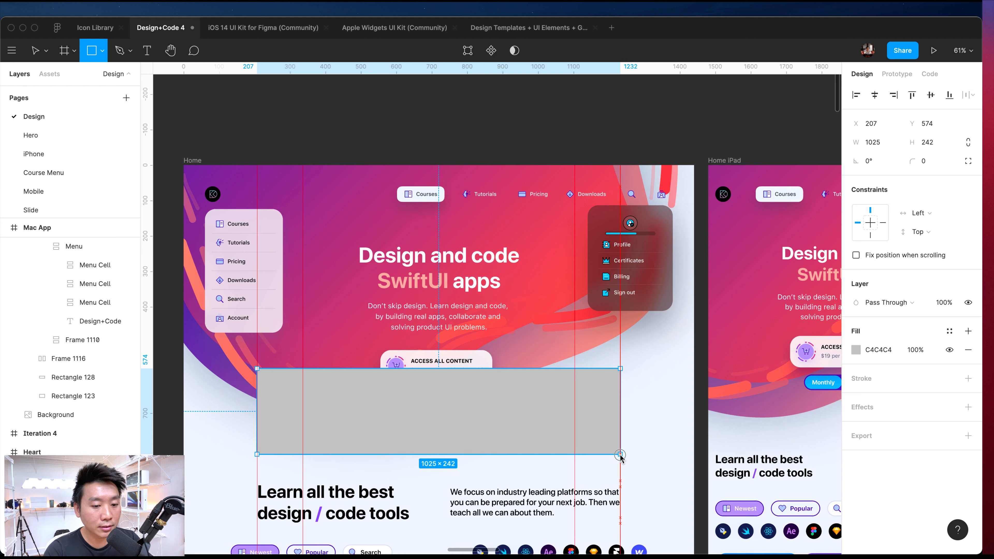
scroll(446, 429, down, 3)
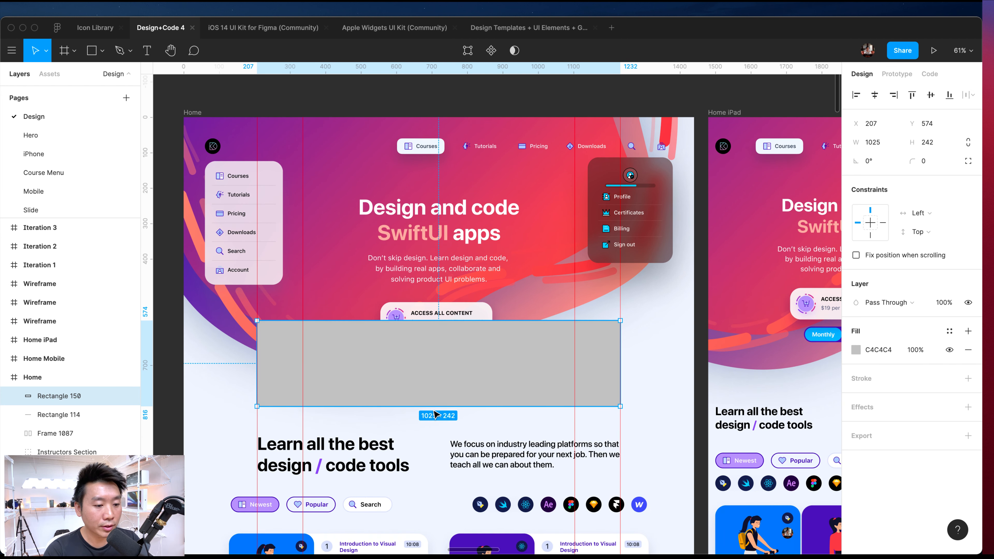
key(BackSpace)
- Select the Home page's Title section and compare the alignment of the sections below it with the vertical guides
scroll(438, 383, down, 5)
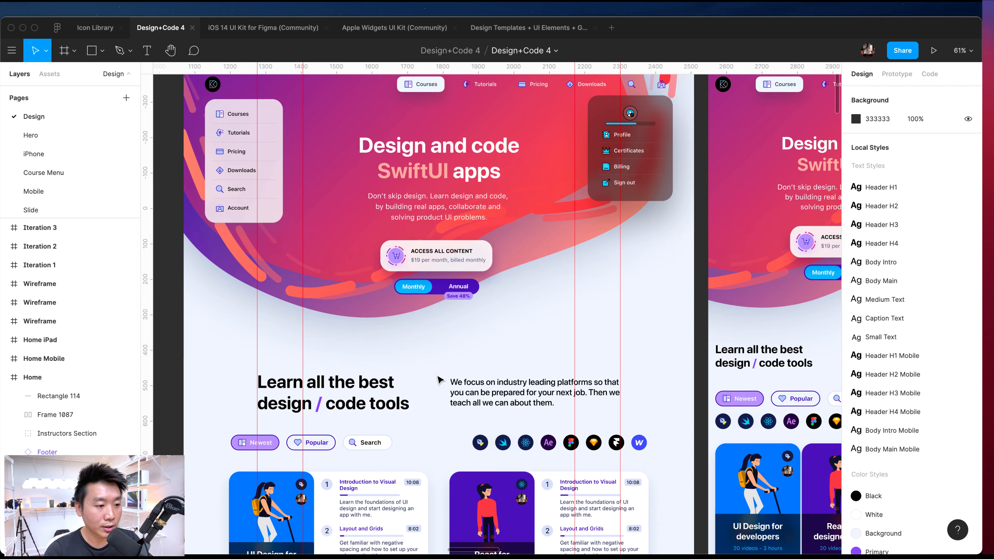
click(266, 237)
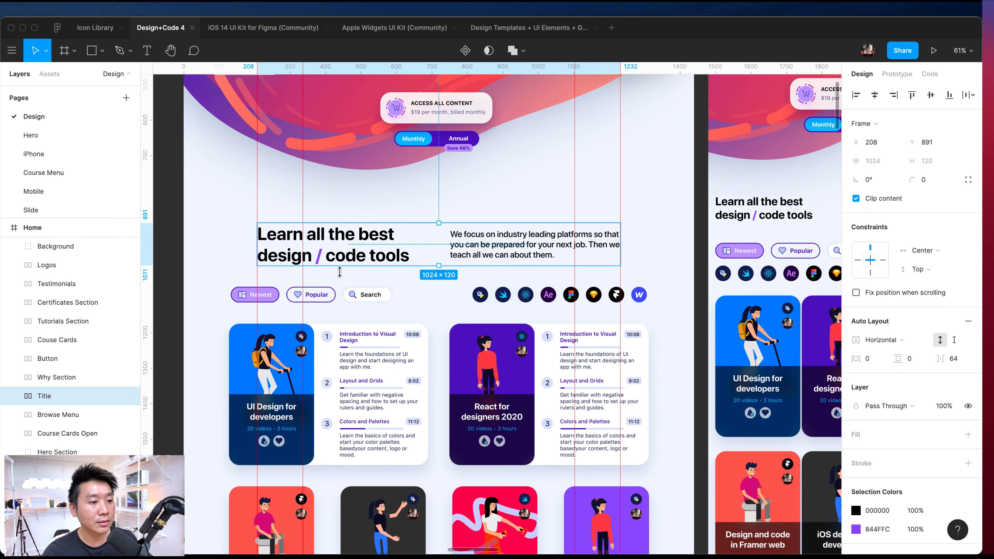
scroll(338, 272, up, 1)
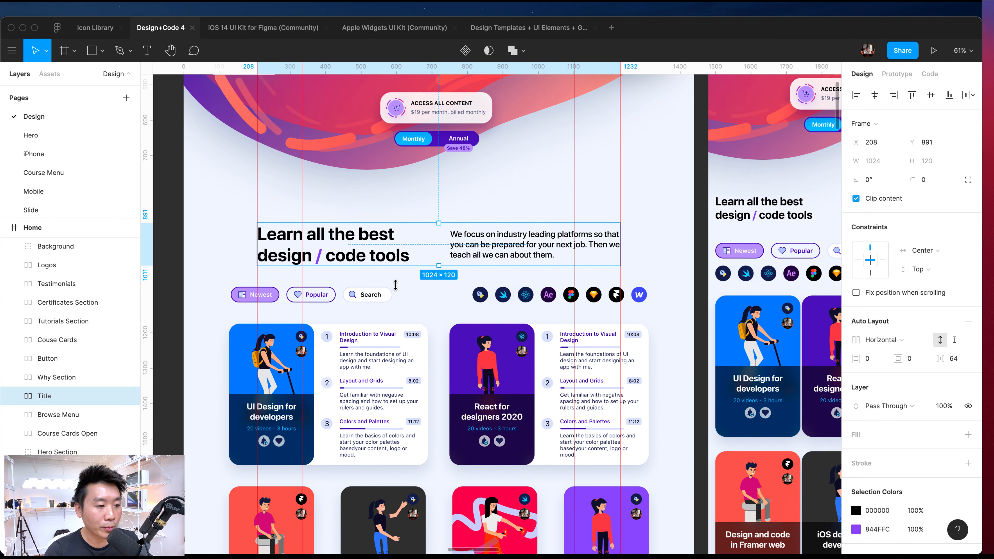
scroll(358, 302, down, 10)
scroll(357, 303, up, 15)
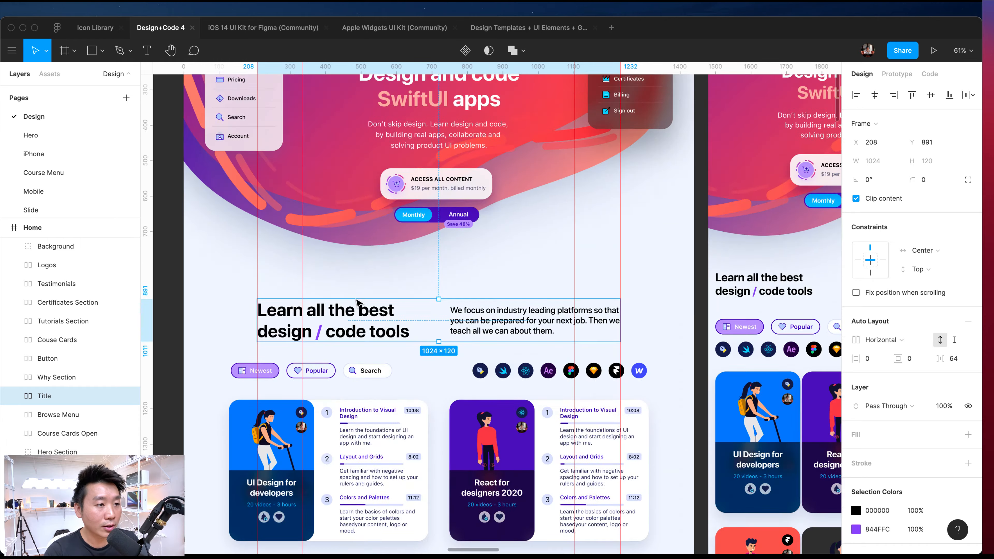
scroll(358, 302, down, 20)
scroll(358, 303, down, 2)
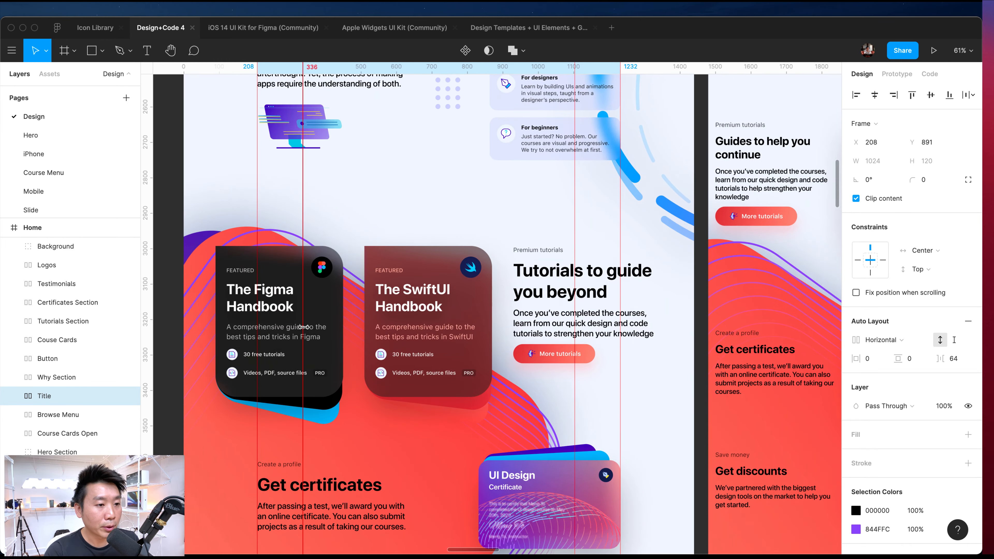
scroll(344, 314, up, 12)
scroll(325, 327, up, 2)
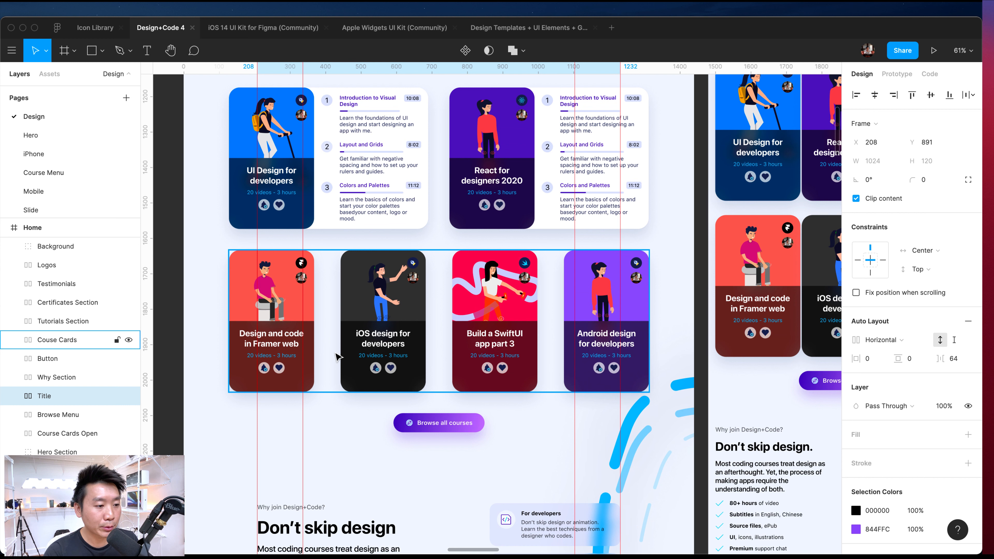
- Inspect the width and spacing of the Home page's four-card course row and the open course cards above it
click(325, 327)
scroll(534, 351, up, 1)
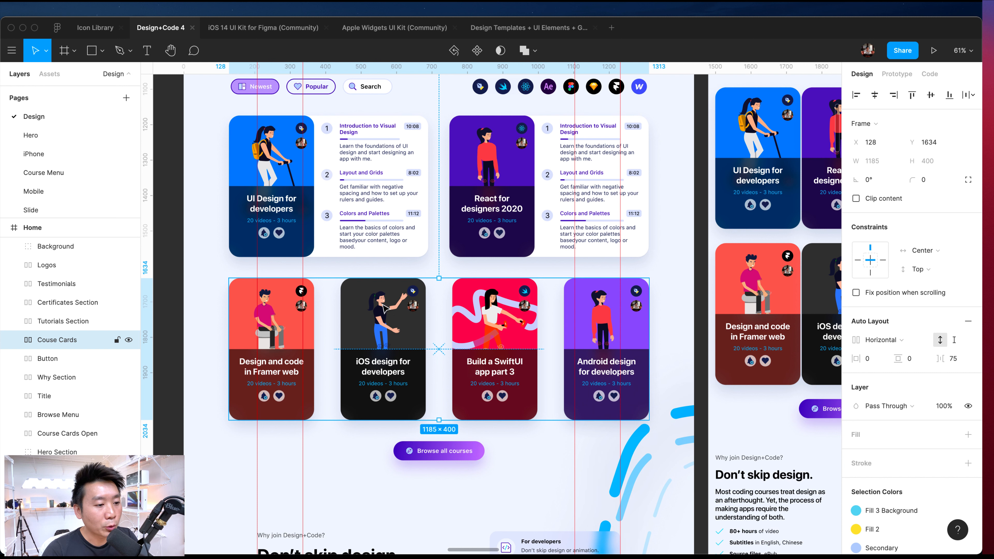
drag(309, 324, 331, 321)
key(super+z)
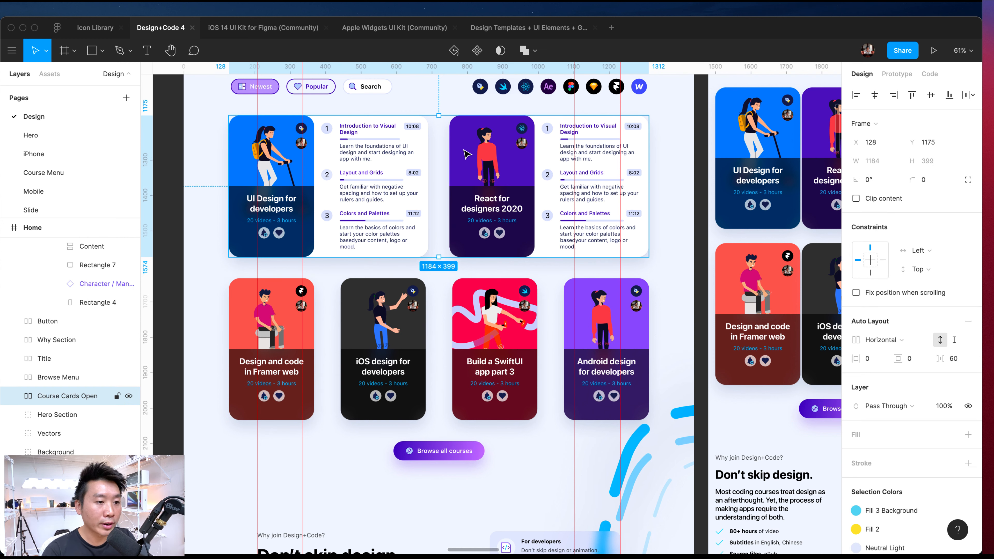
click(432, 178)
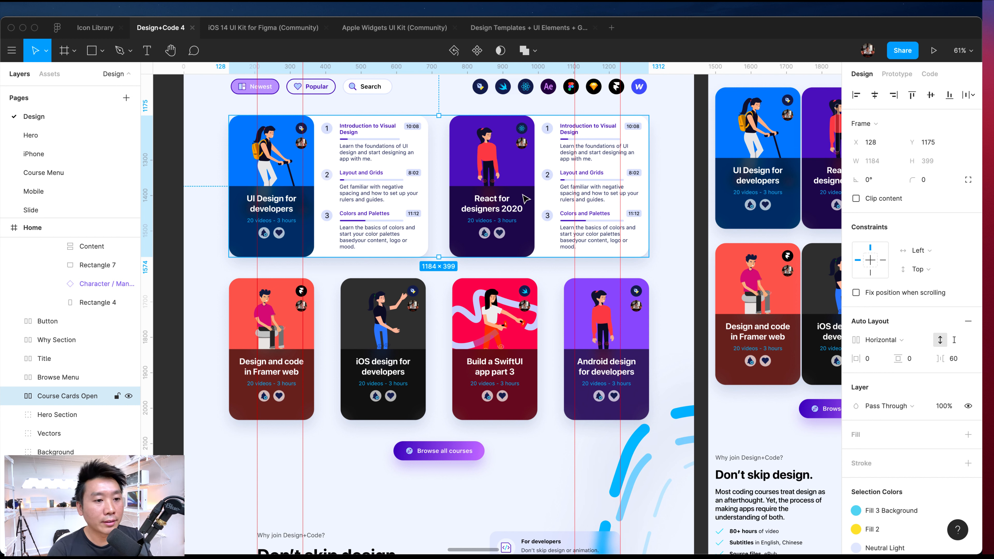
scroll(493, 304, down, 10)
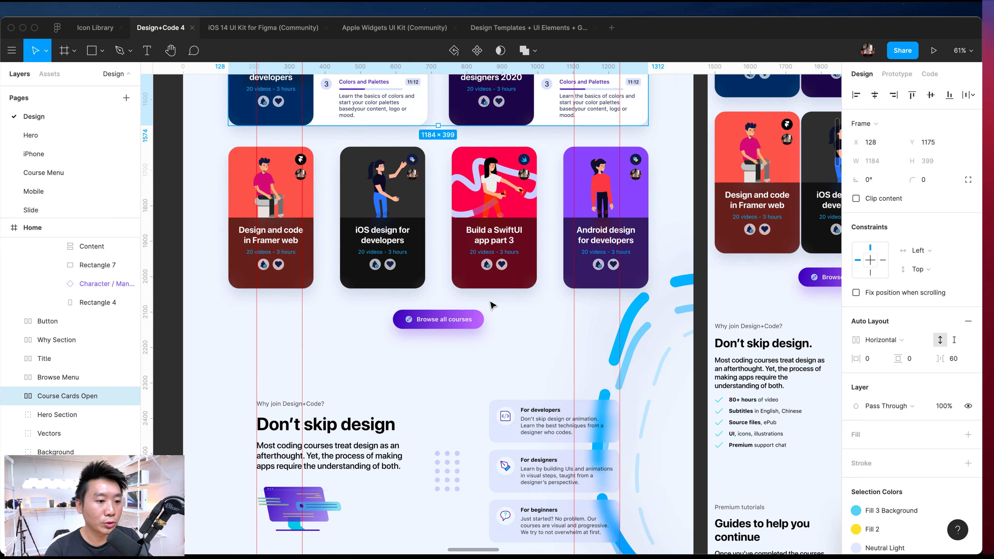
scroll(493, 304, up, 9)
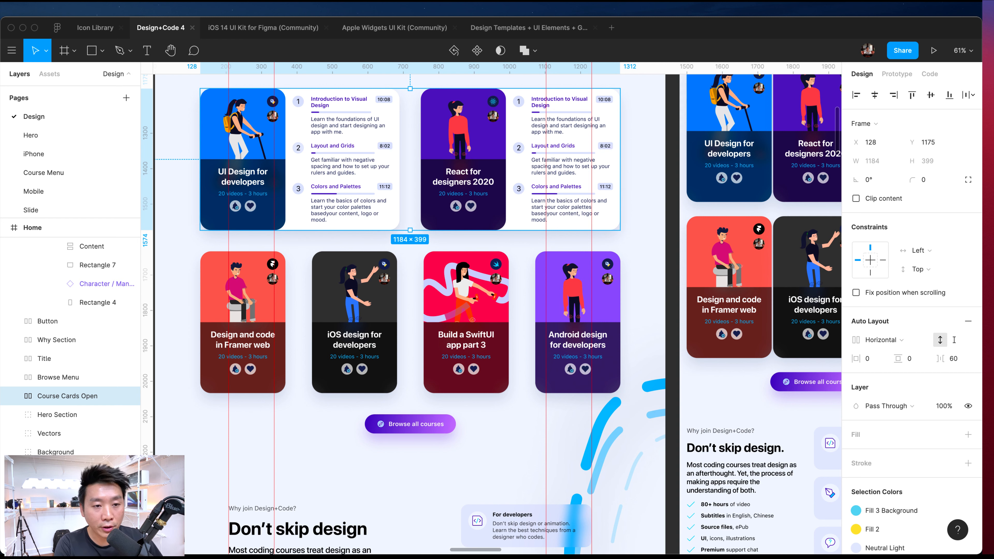
- Return to the Mac, iPad and iOS app mockups and select the iPad frame to inspect its size
scroll(515, 274, down, 5)
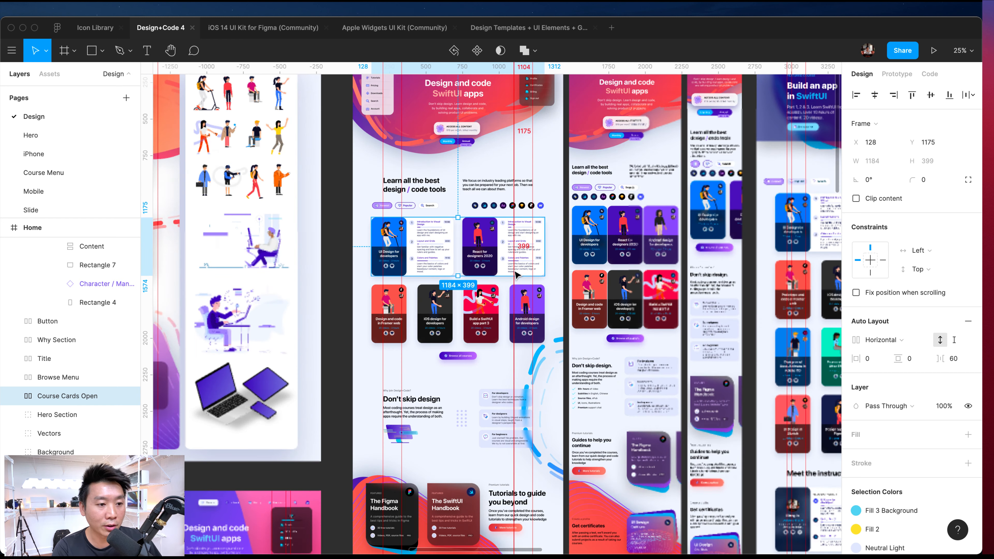
scroll(515, 274, left, 20)
scroll(515, 274, down, 10)
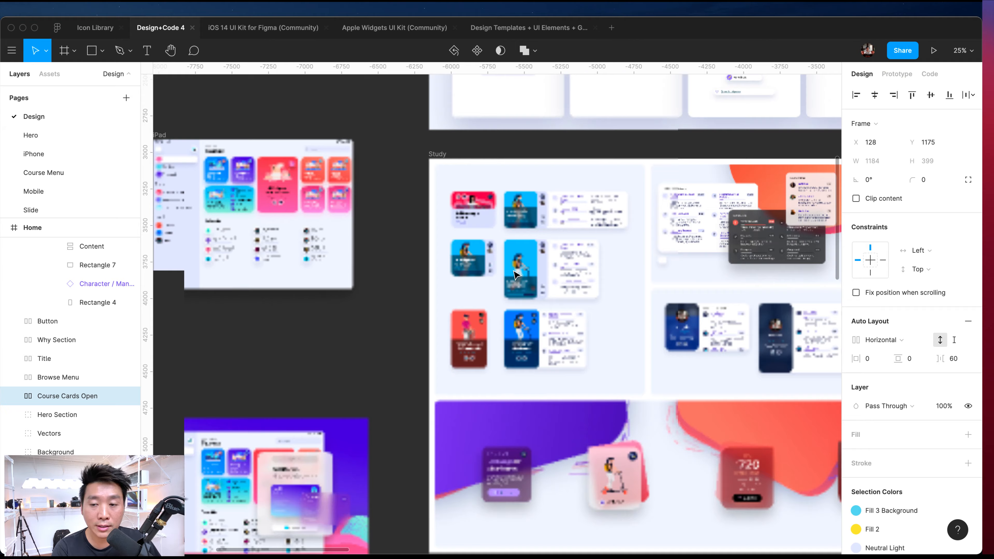
scroll(515, 274, left, 12)
scroll(515, 274, down, 8)
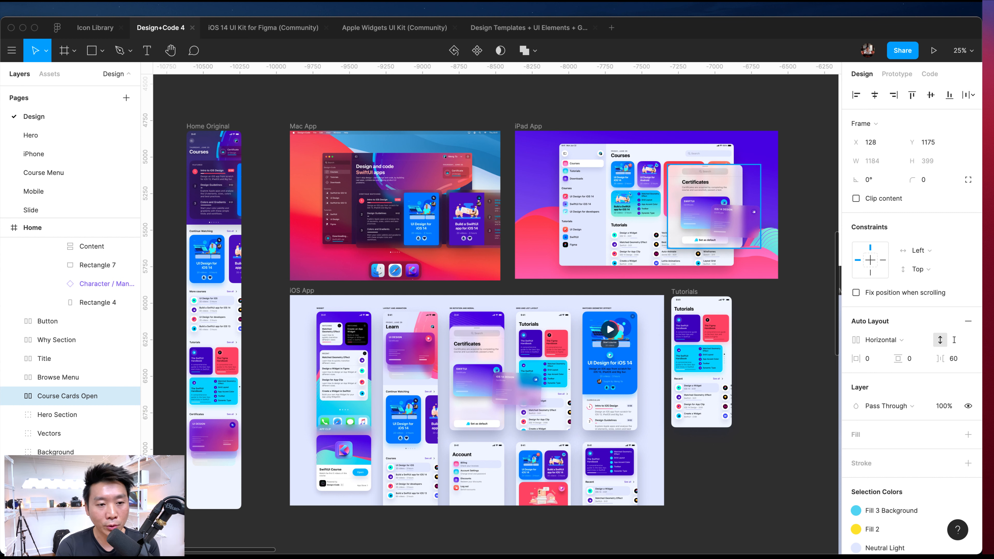
click(605, 239)
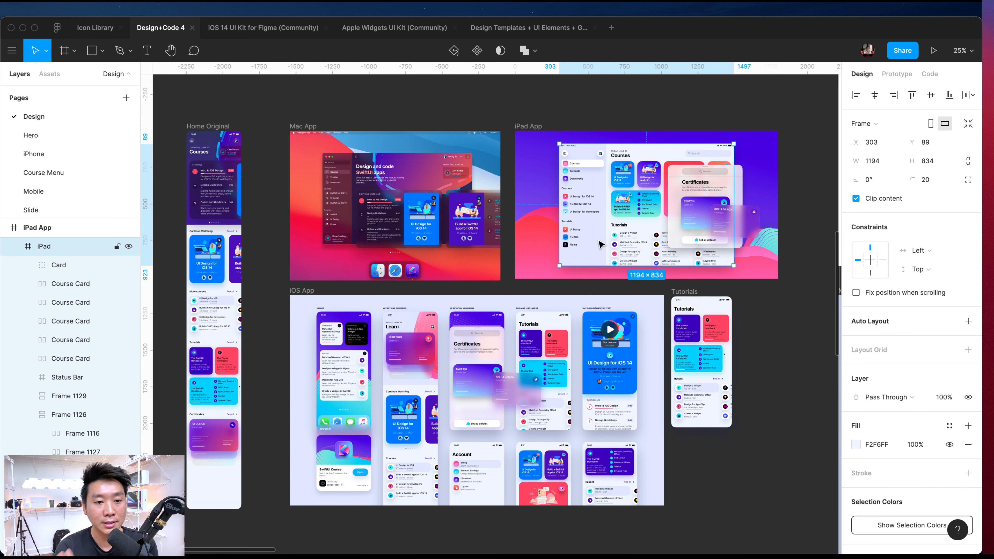
- Examine the iOS App's Widget screen at 100% zoom and select its Recent widget's content frame
click(353, 367)
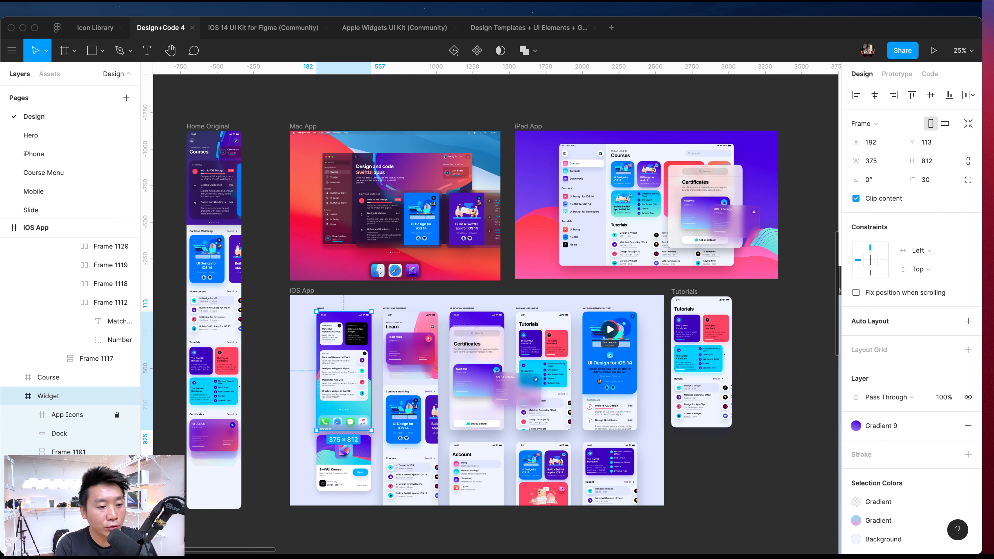
key(shift+0)
scroll(912, 314, down, 5)
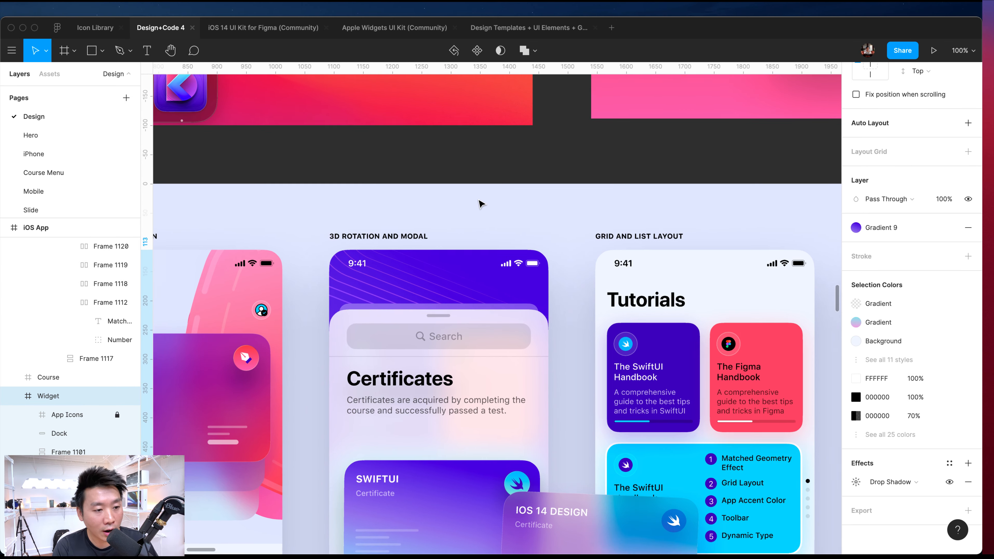
scroll(489, 203, left, 10)
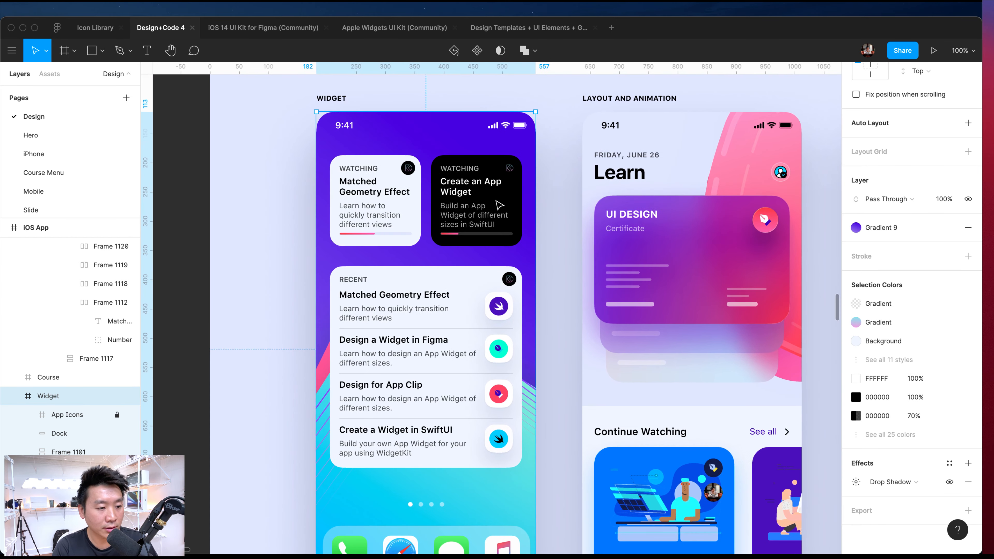
click(409, 311)
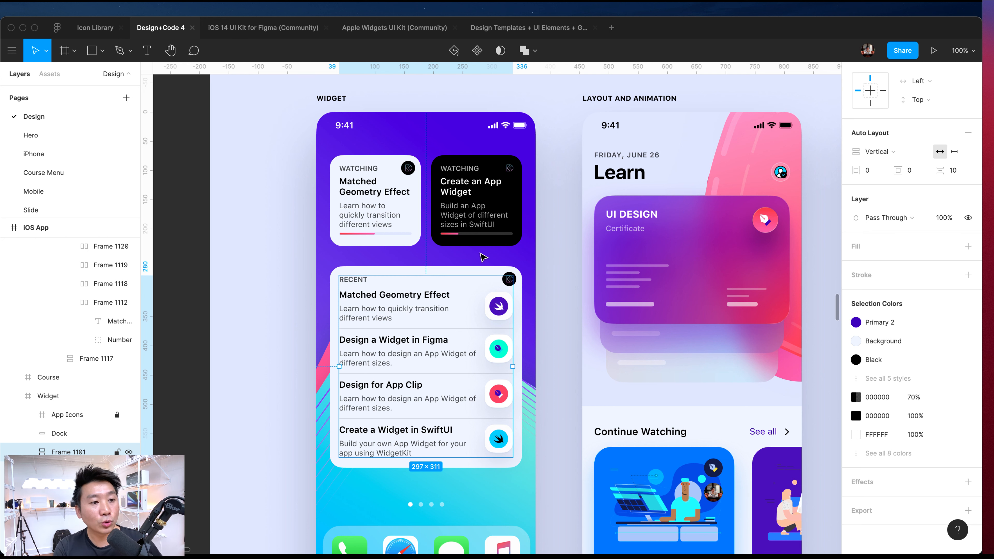
- Examine the Mac mockup's lower edge and the iOS App frame below it, ending on the Widget screen's cards at 200% zoom
scroll(616, 307, left, 3)
click(616, 307)
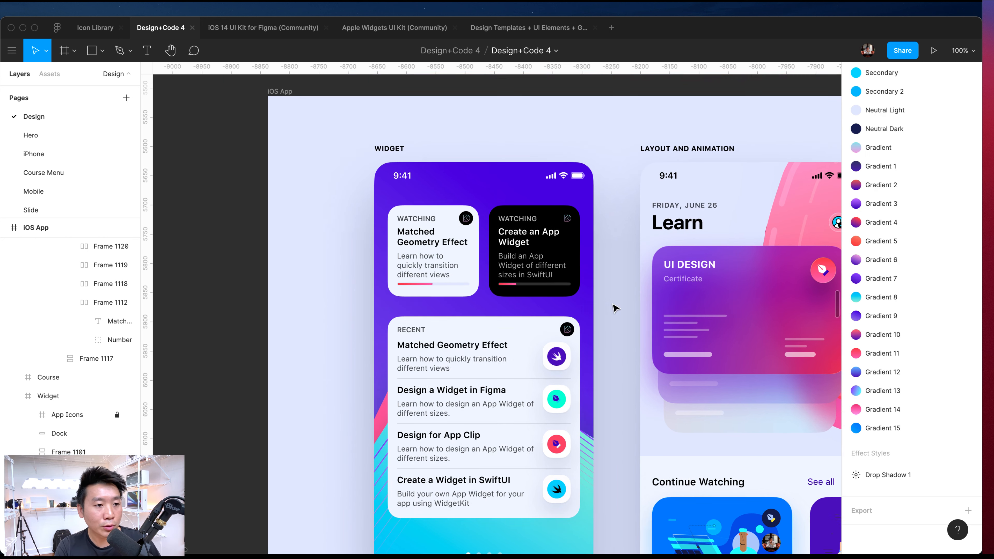
scroll(616, 307, up, 8)
scroll(616, 307, right, 2)
scroll(615, 309, up, 3)
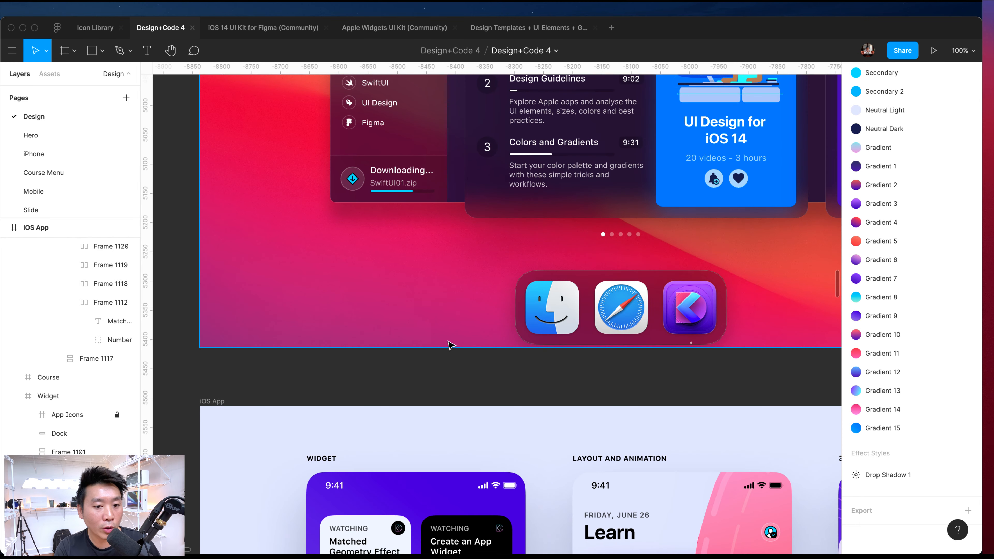
scroll(469, 357, right, 4)
scroll(472, 357, down, 10)
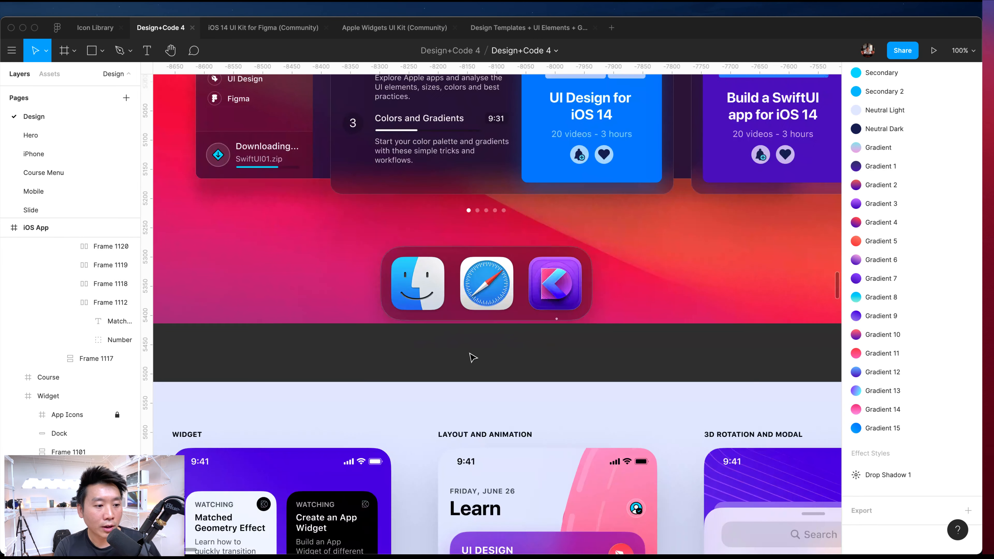
scroll(473, 357, left, 4)
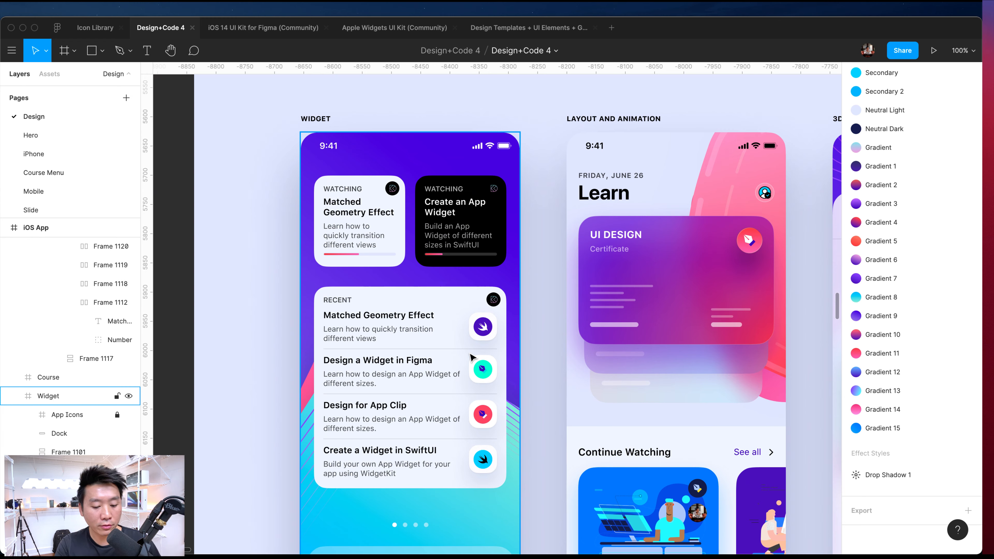
scroll(471, 358, up, 5)
scroll(599, 355, up, 10)
scroll(599, 355, left, 4)
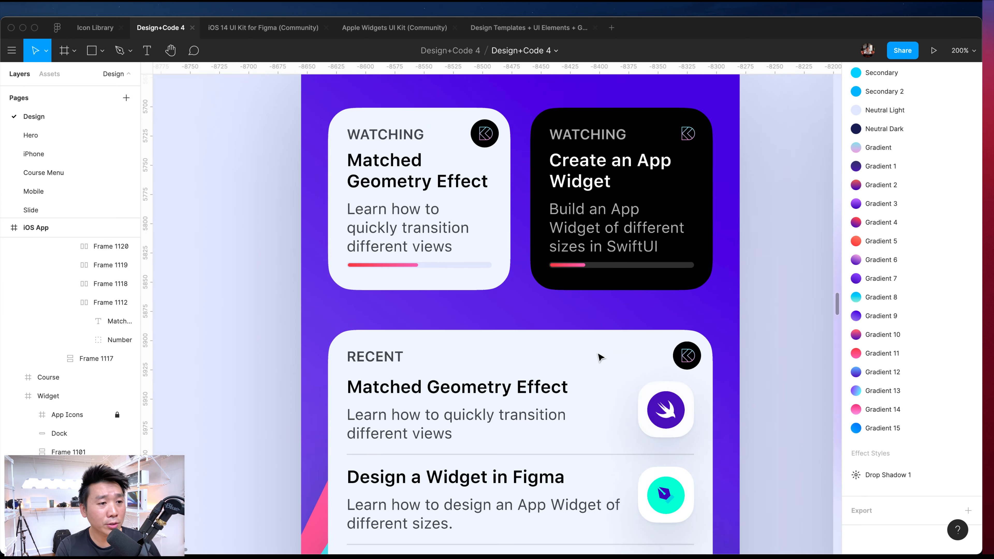
- Add a uniform layout grid to the Widget frame and set its size to 8 px
click(311, 284)
scroll(240, 267, down, 5)
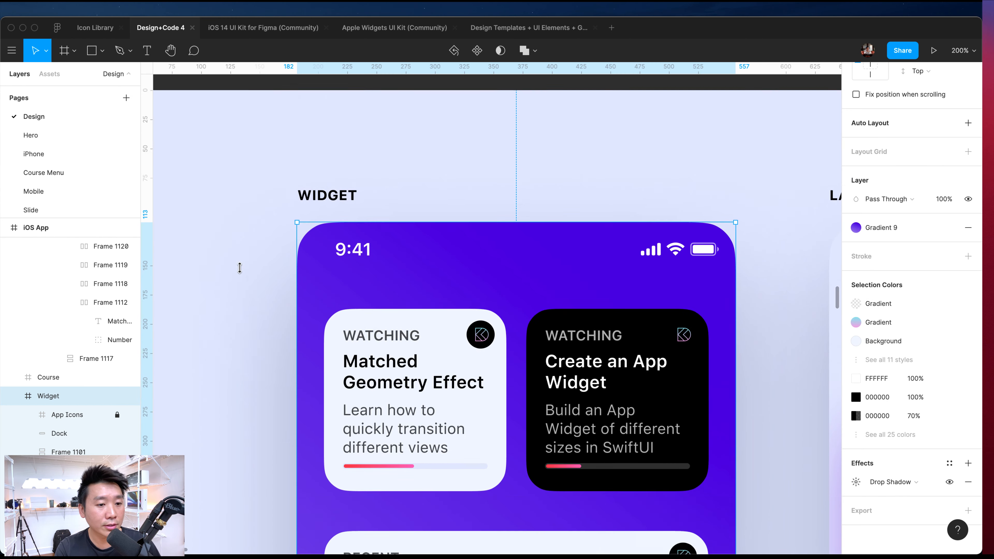
scroll(240, 266, right, 1)
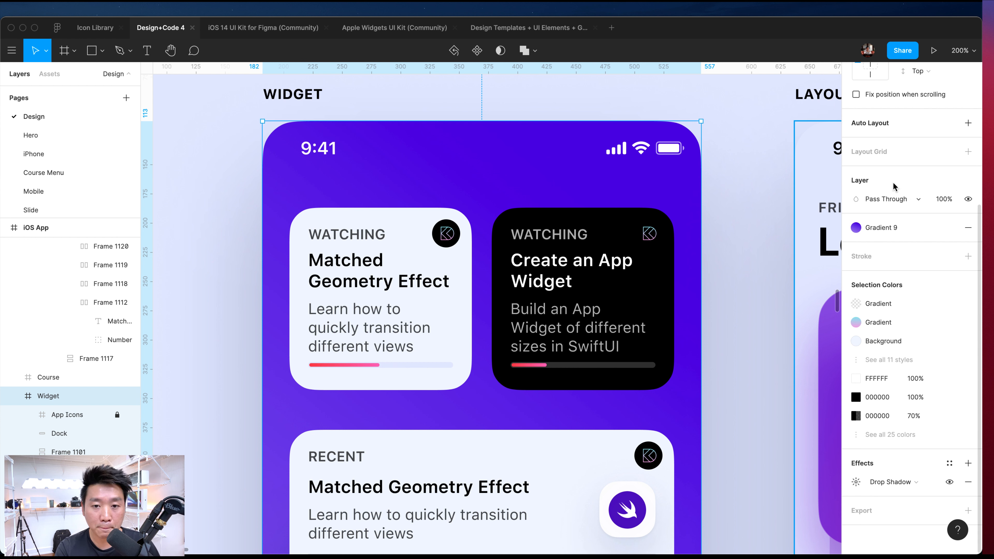
scroll(892, 181, up, 3)
scroll(892, 180, up, 2)
click(968, 255)
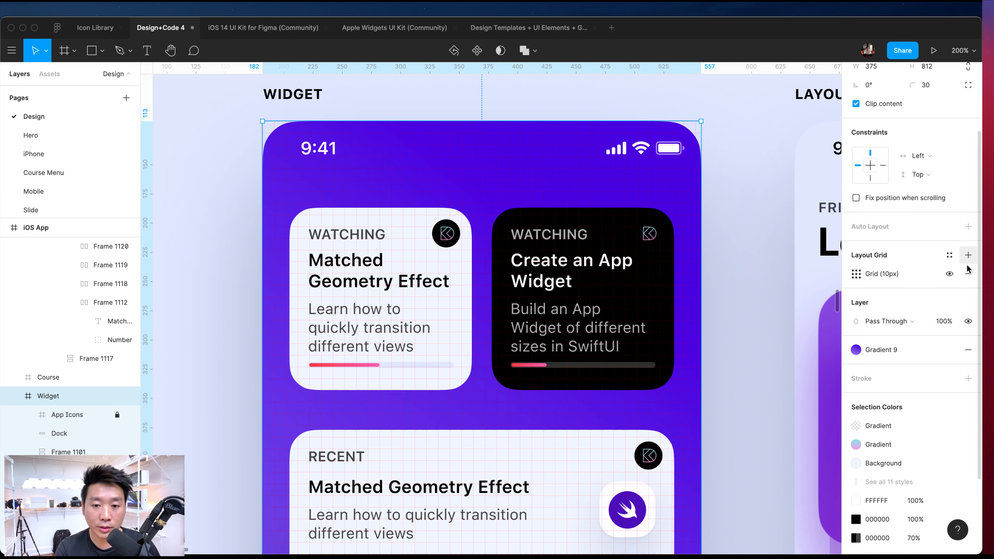
click(876, 273)
click(856, 274)
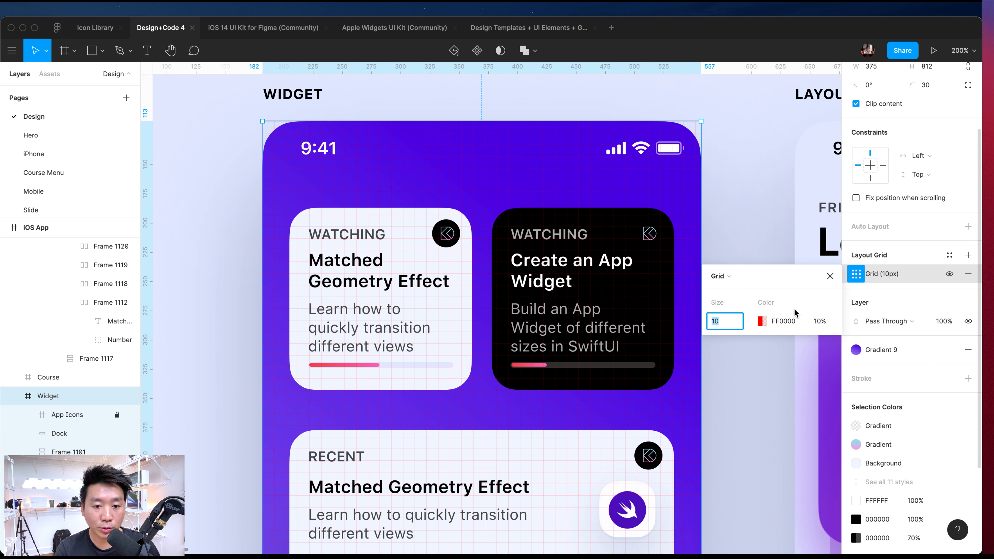
click(733, 322)
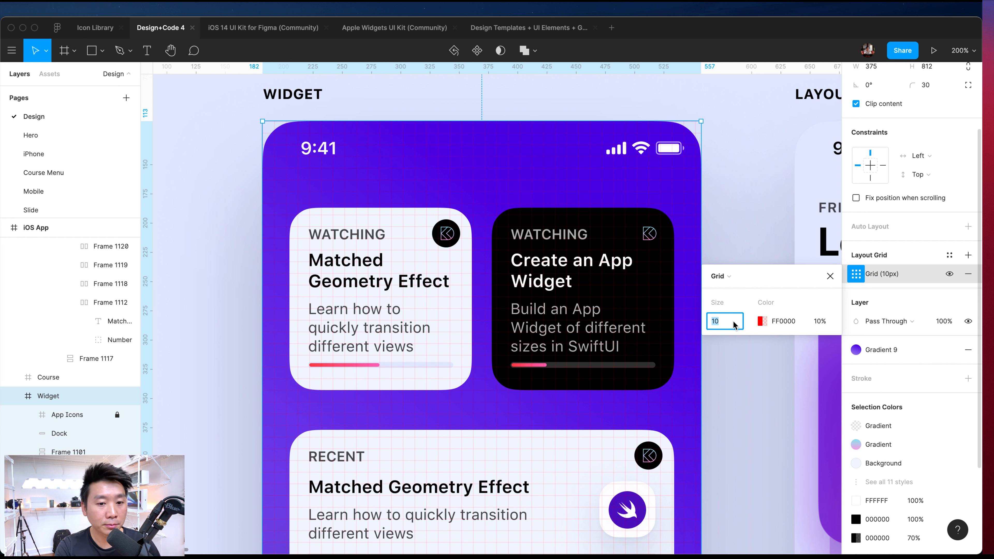
text(8)
key(Return)
- Change the Widget frame's layout grid colour to FFFFFF at 30% opacity
click(762, 321)
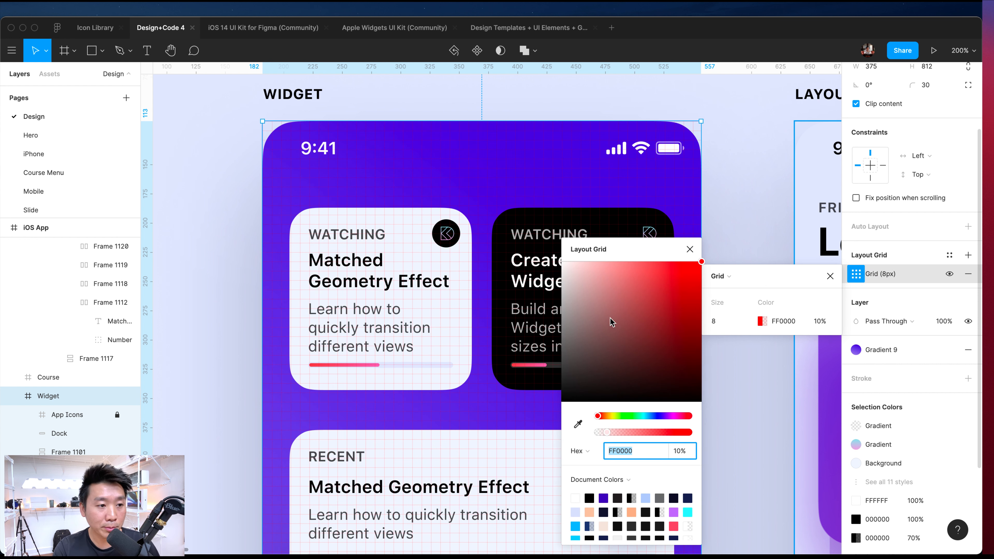
text(FFFFFF)
key(Return)
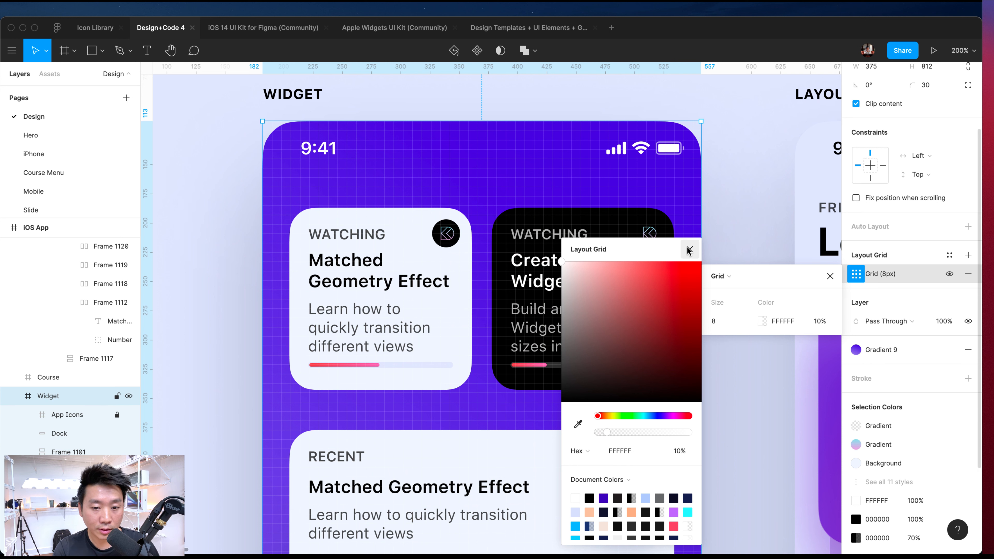
click(689, 250)
click(830, 323)
text(30)
key(Return)
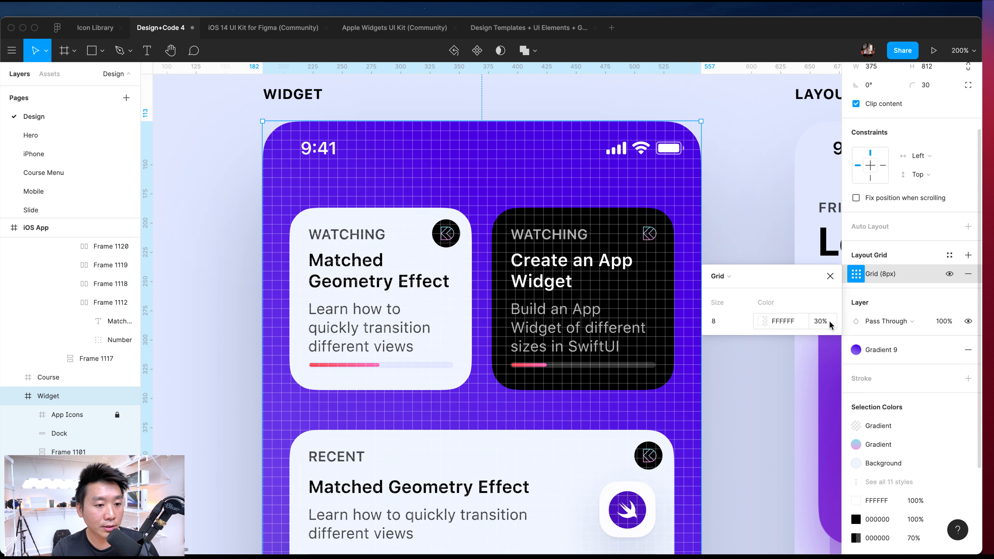
- Check how the Widget screen's cards and the black card's WATCHING label sit on the layout grid
scroll(667, 327, down, 2)
scroll(605, 333, up, 1)
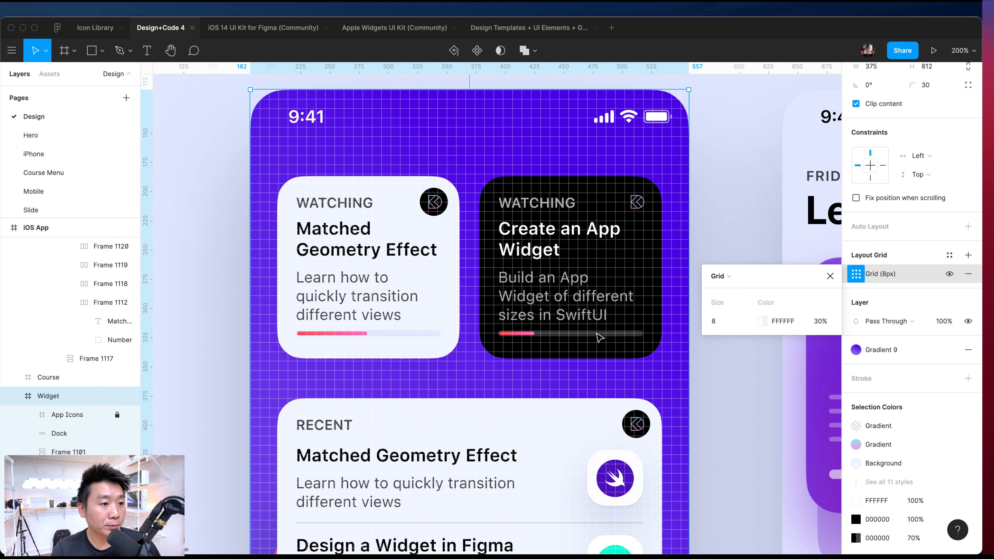
click(763, 208)
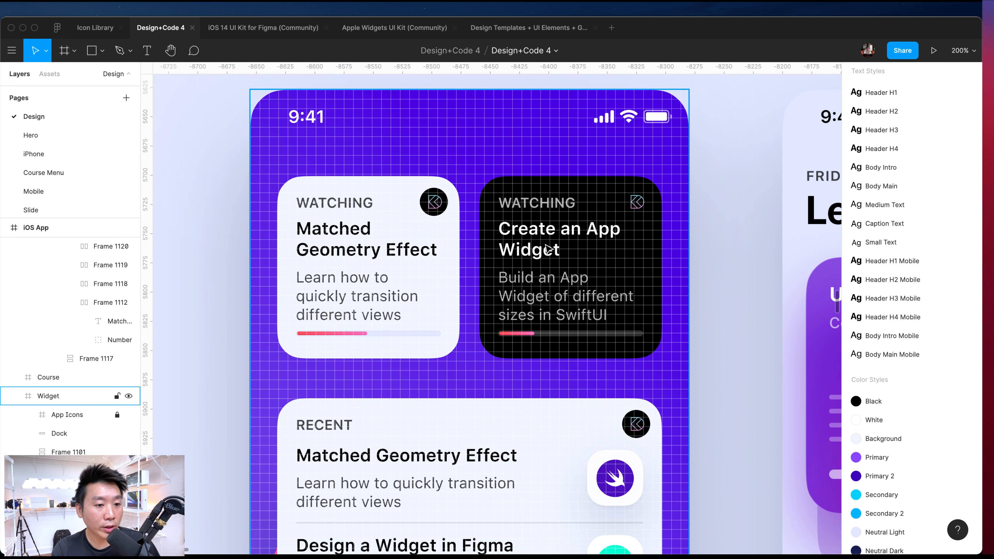
super+click(536, 207)
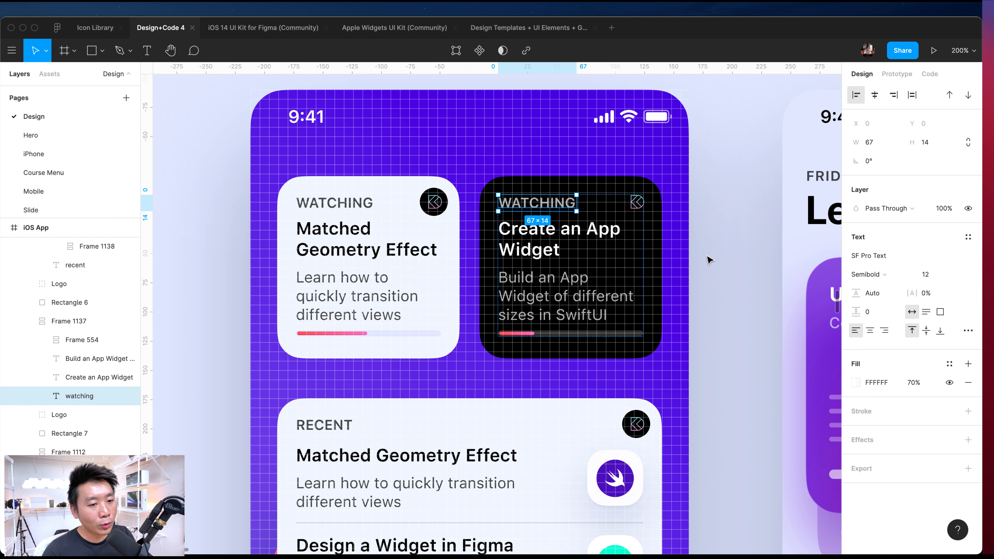
click(719, 253)
- Try item spacings of 4 and 8 in the Create an App Widget card's text frame, and set it back to 6
click(575, 255)
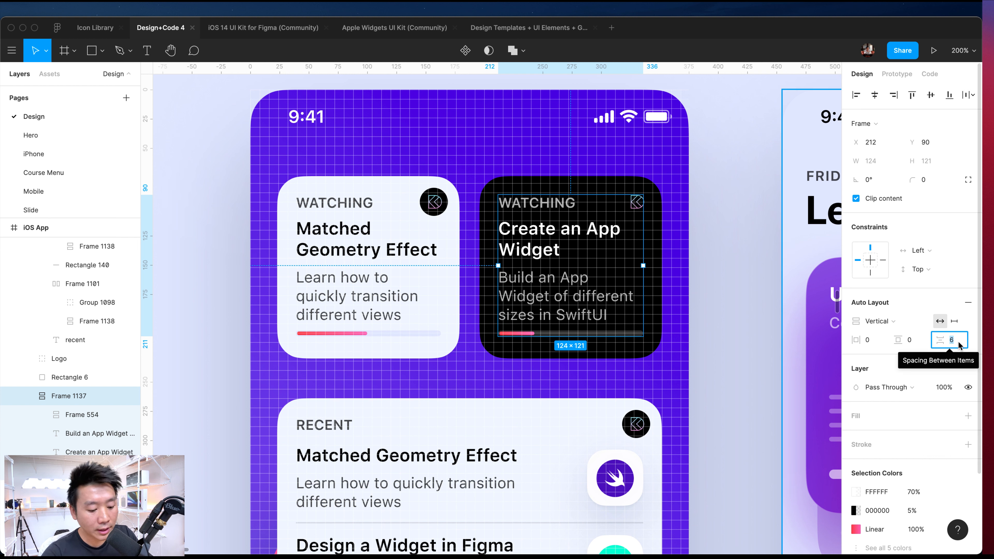
text(4)
key(Return)
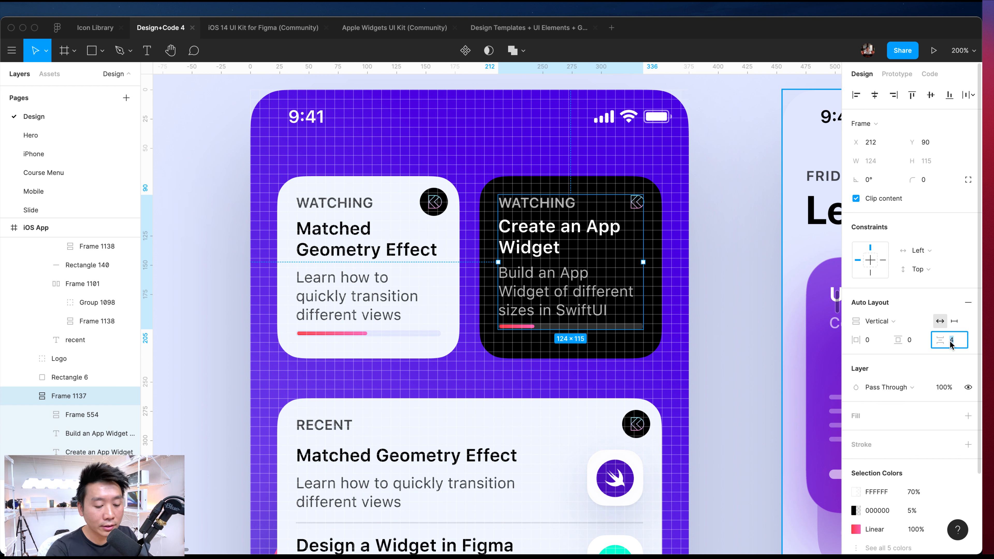
text(8)
key(Return)
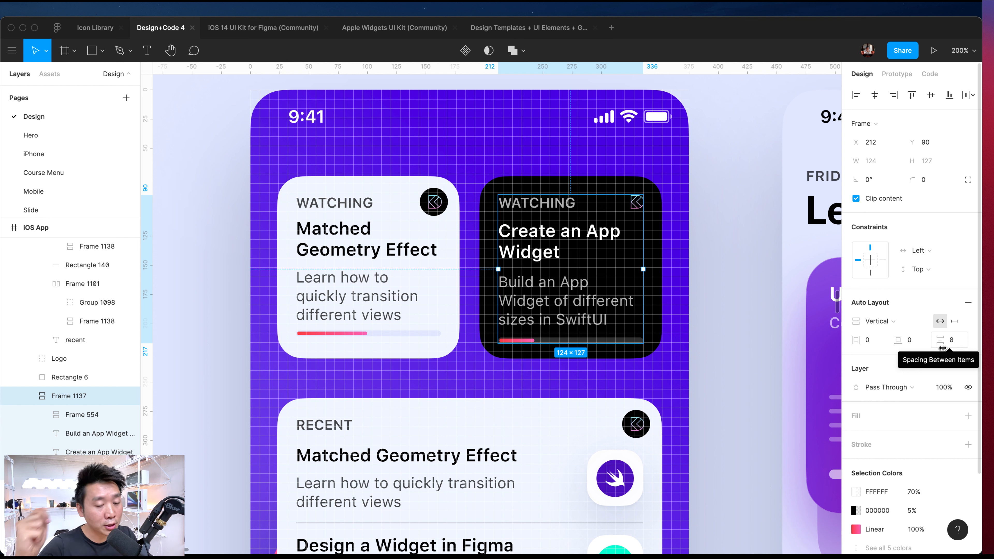
click(959, 347)
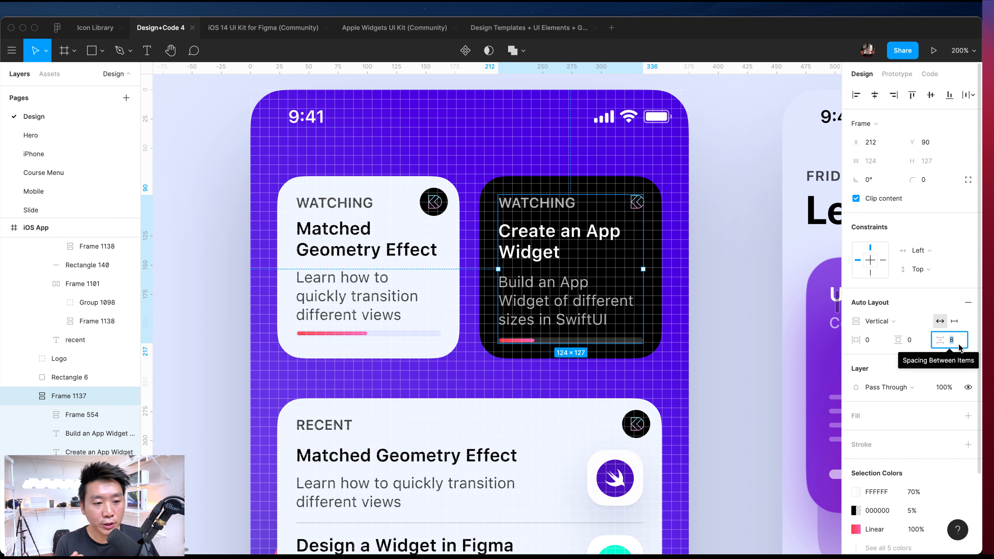
text(6)
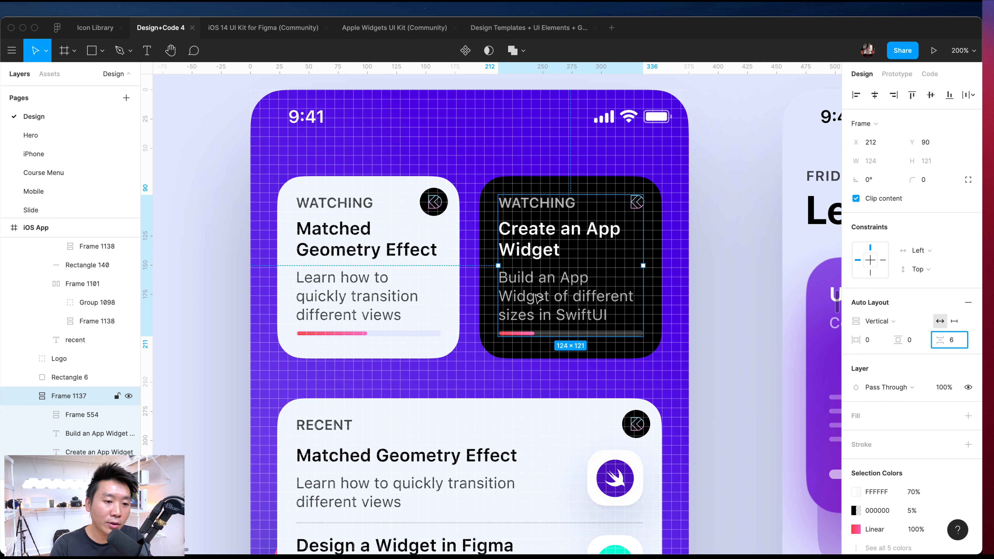
- Try moving the text frame about 13 px higher in the black card, and restore its original position
drag(540, 300, 540, 282)
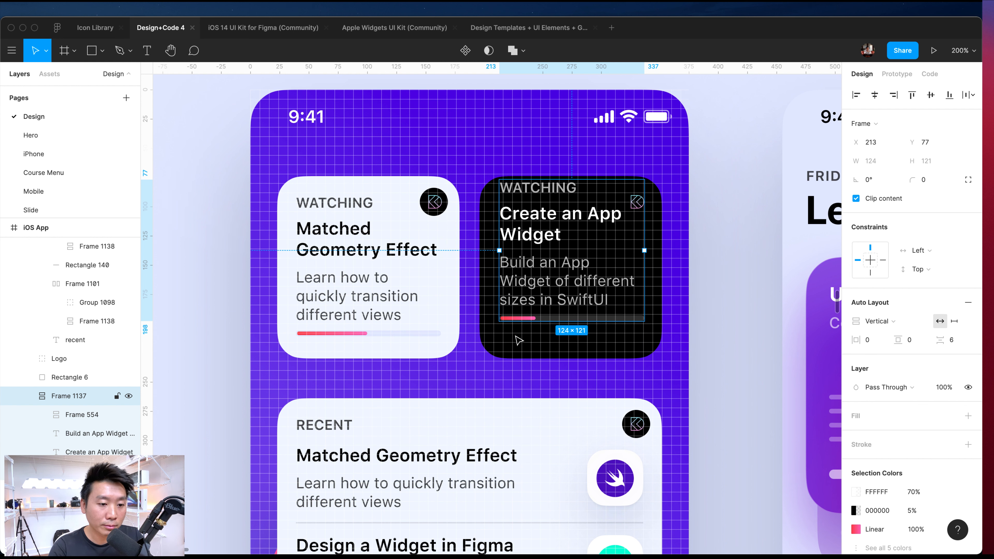
key(super+equal)
scroll(595, 320, right, 3)
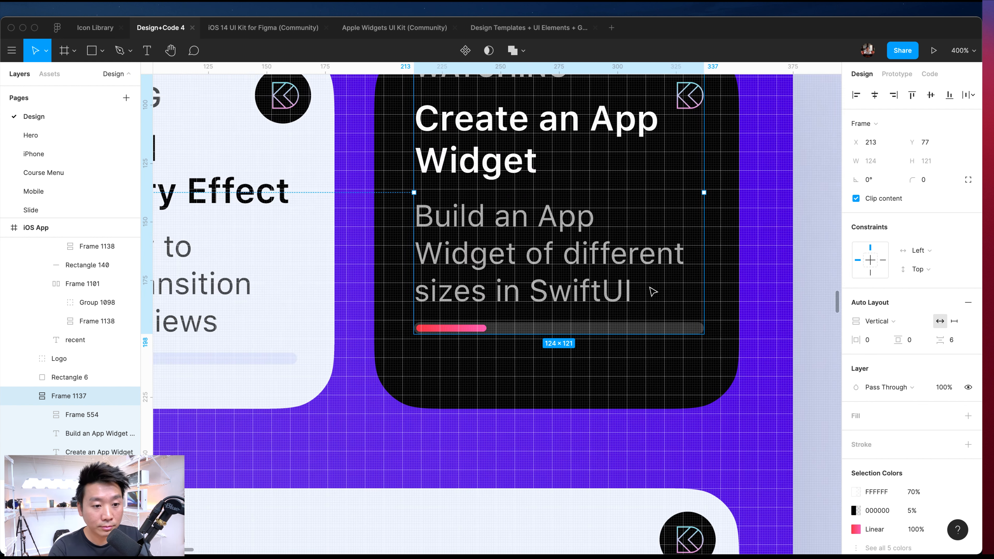
scroll(595, 320, up, 3)
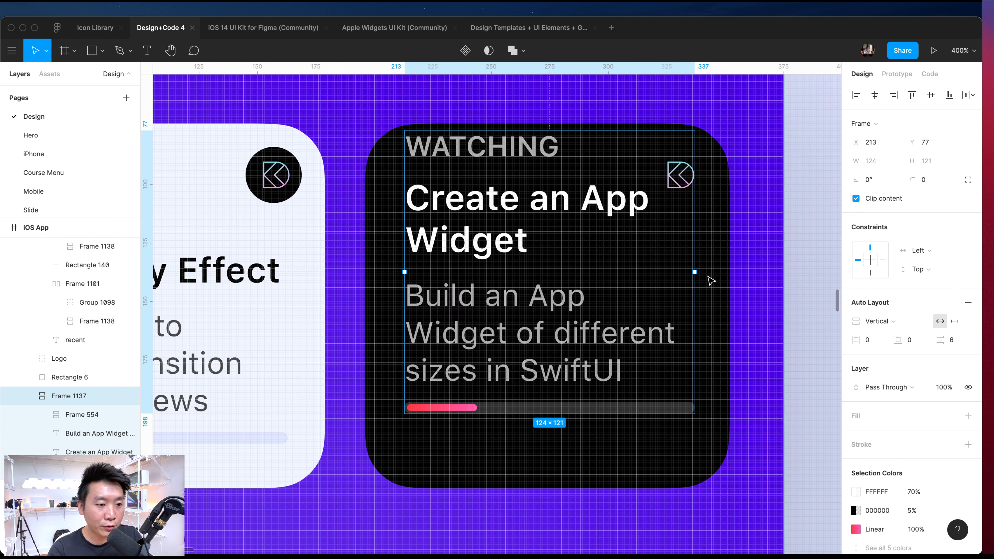
key(alt+v)
key(alt+h)
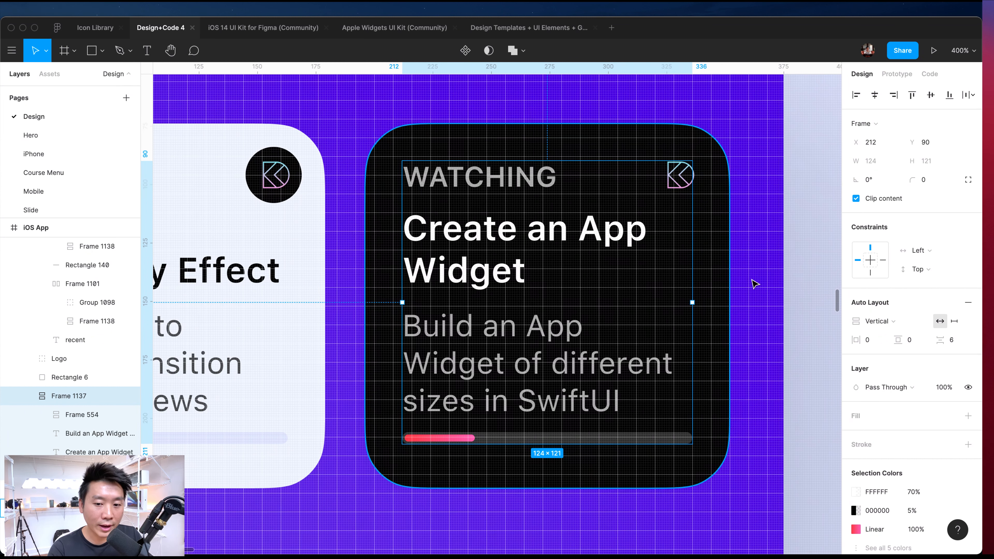
- Try the black card's text frame with an item spacing of 4 at 200% zoom, restore 6, and reselect the frame
click(962, 341)
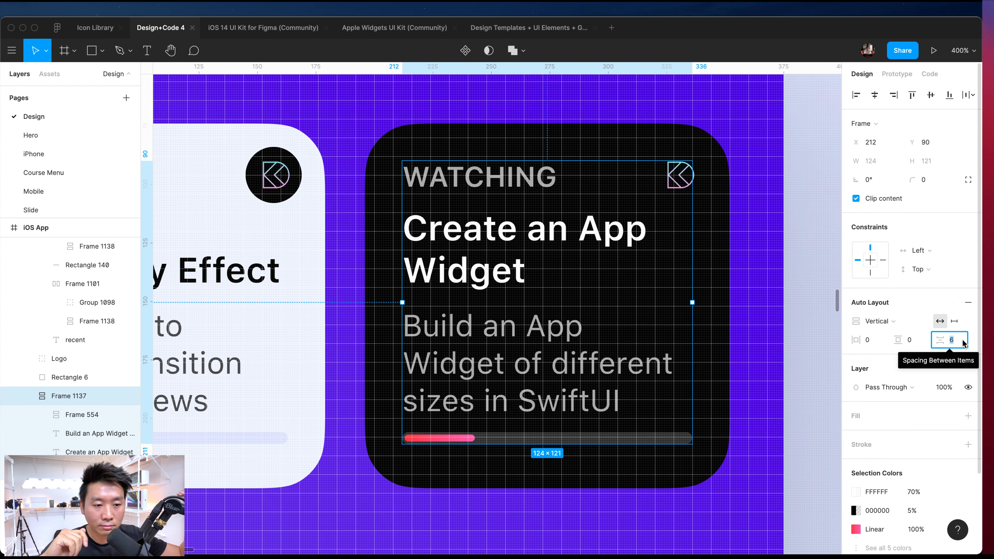
key(super+minus)
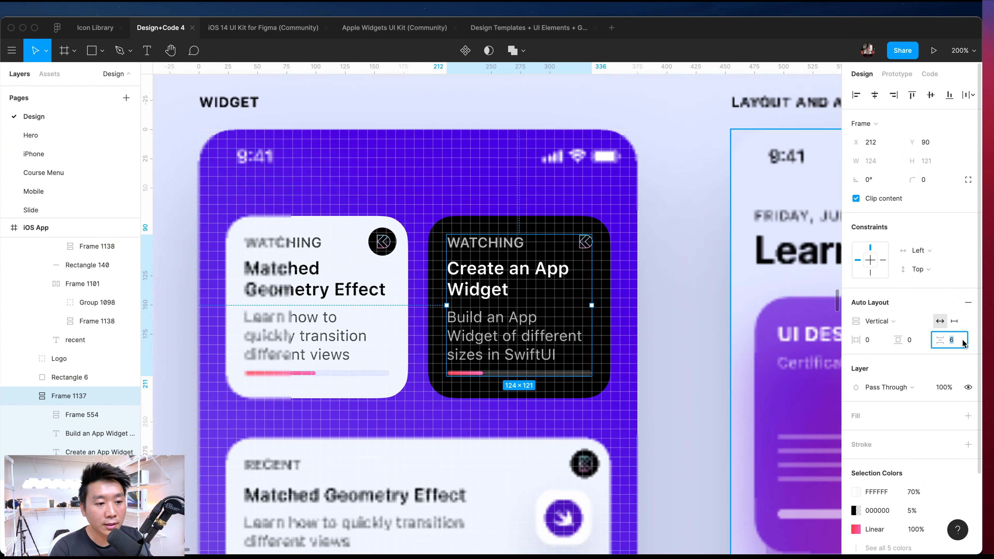
scroll(595, 348, left, 2)
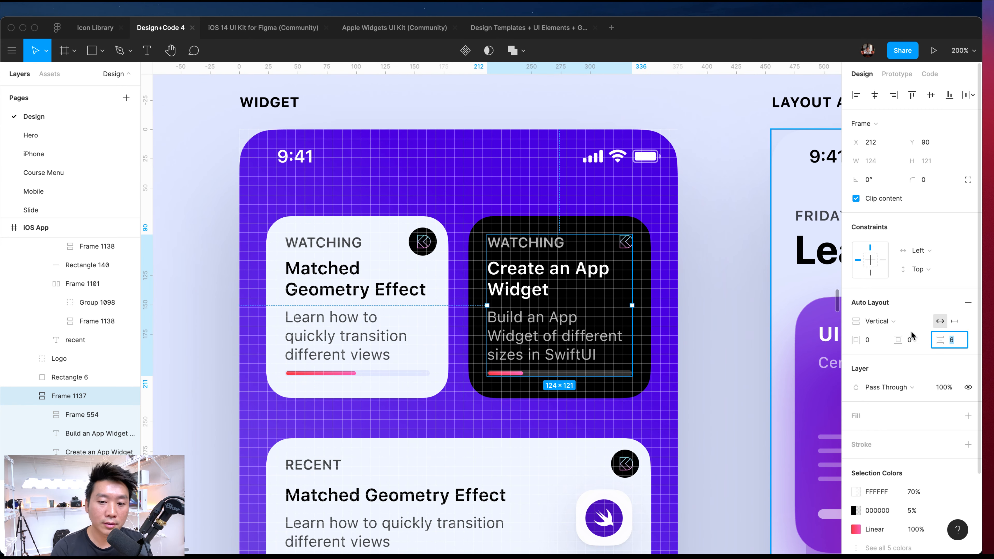
text(4)
key(Return)
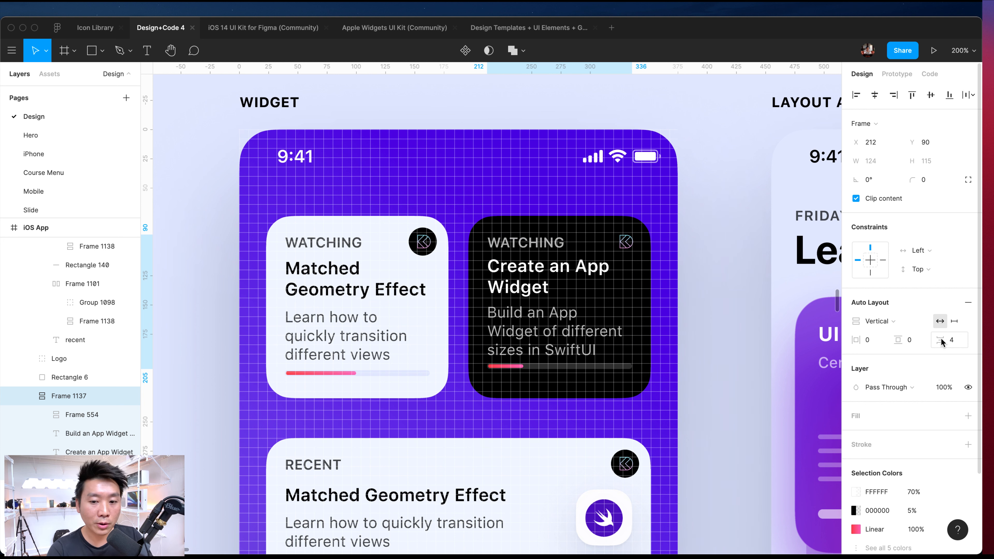
click(957, 340)
text(6)
key(Return)
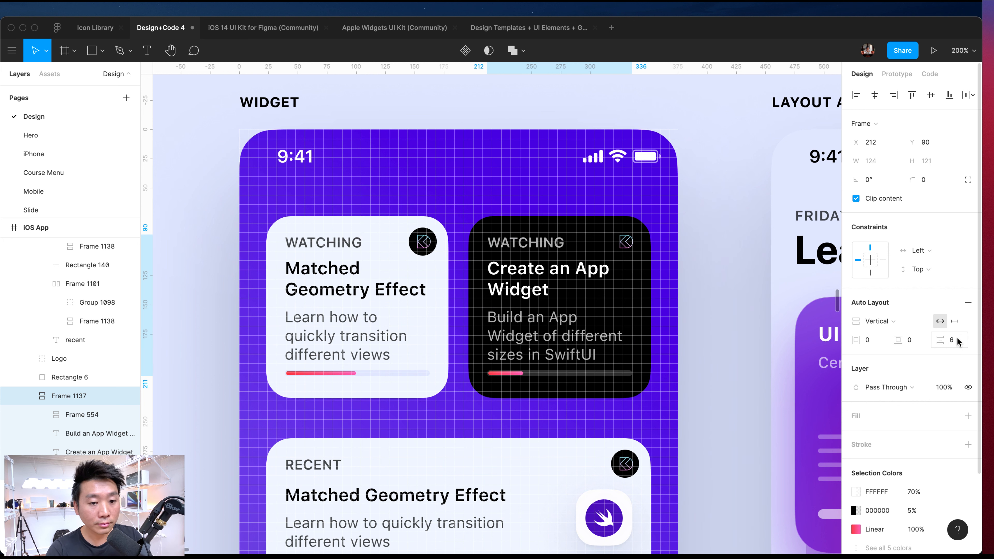
click(712, 357)
click(555, 288)
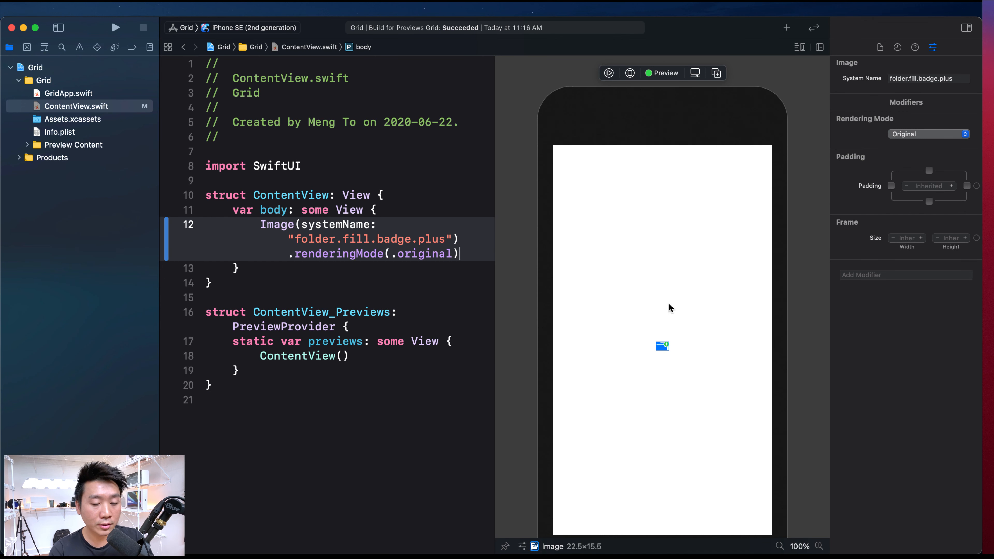
- In Xcode, try a new line after .renderingMode(.original) in ContentView.swift, remove it, and switch back to Figma
click(518, 367)
click(485, 255)
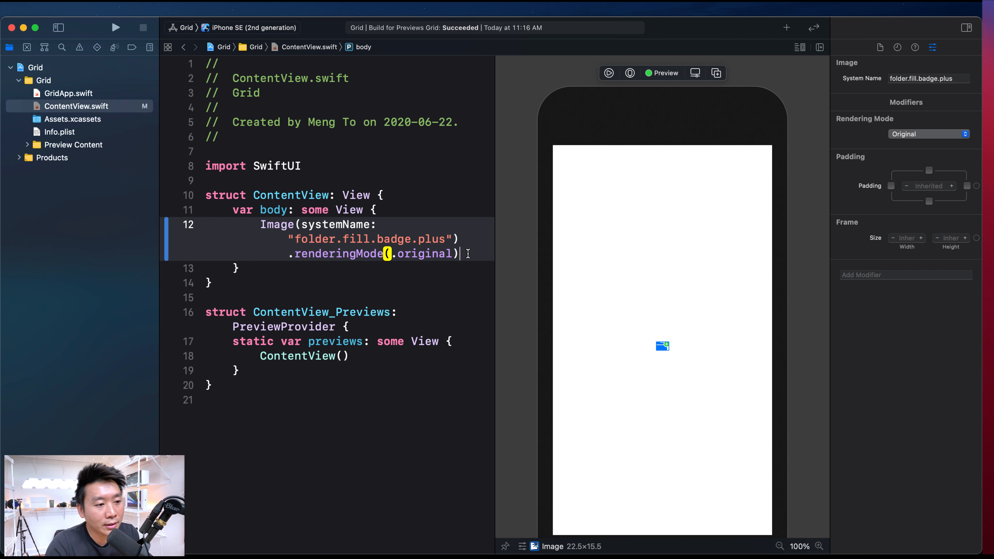
key(Return)
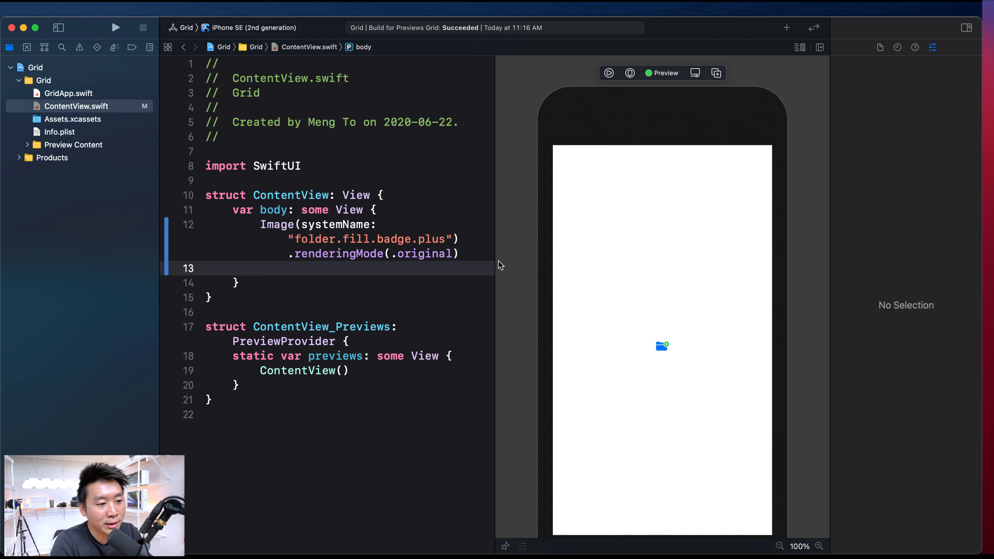
key(BackSpace)
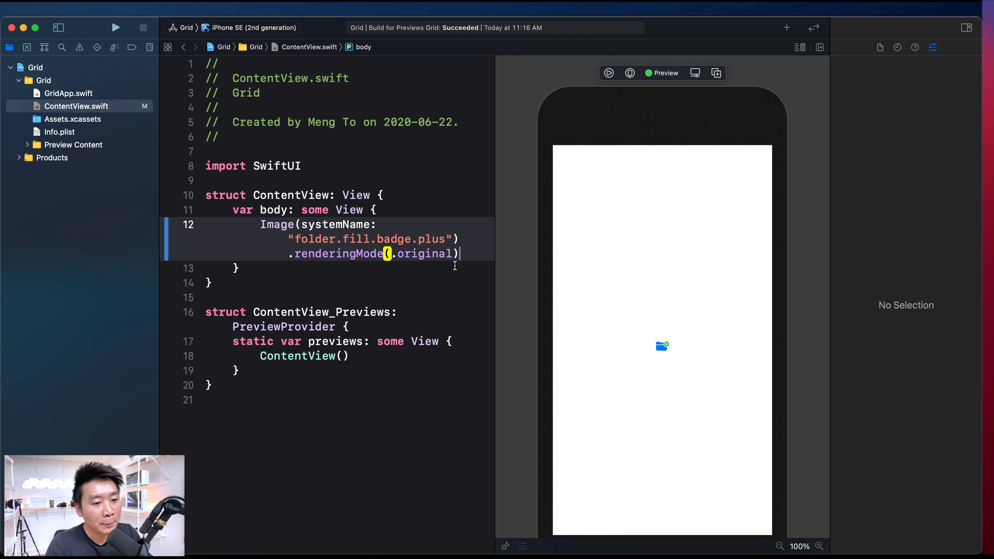
key(super+Tab)
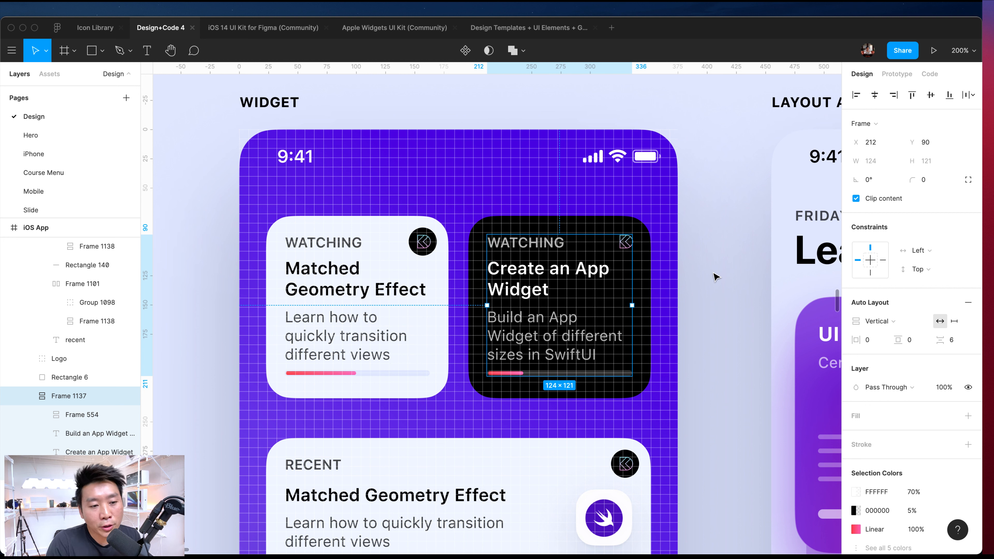
- Inspect the WATCHING label's text properties in the black Create an App Widget card, and clear the selection
click(556, 284)
click(541, 247)
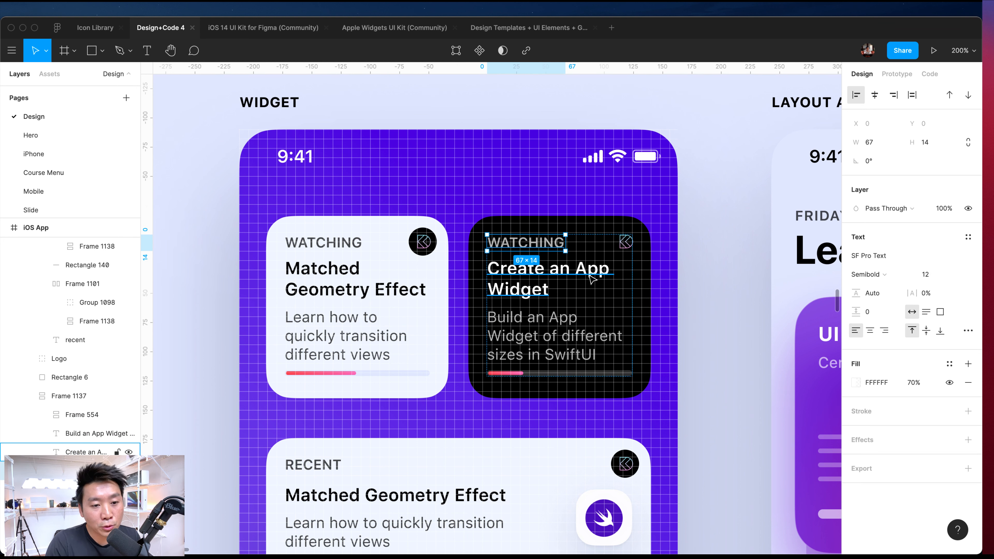
click(711, 261)
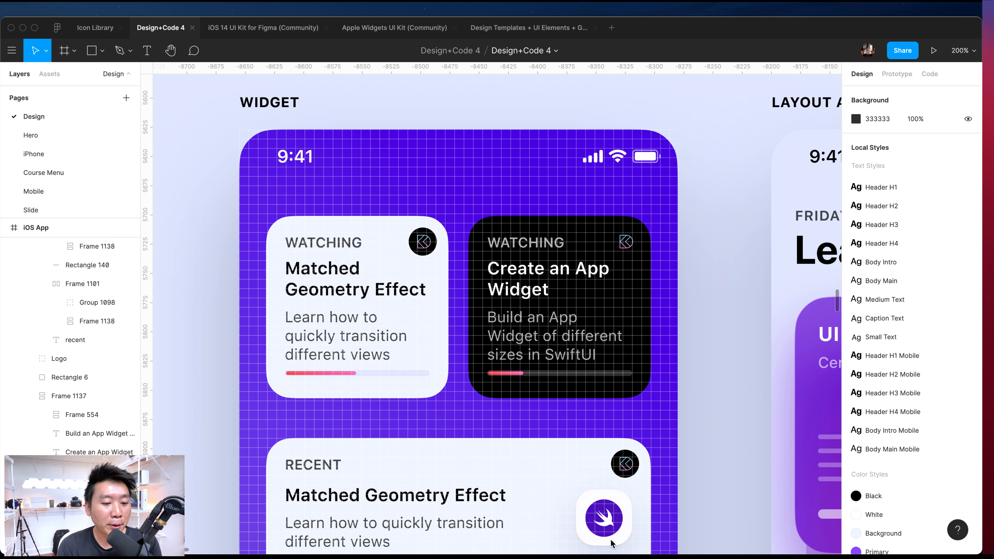
key(super+Tab)
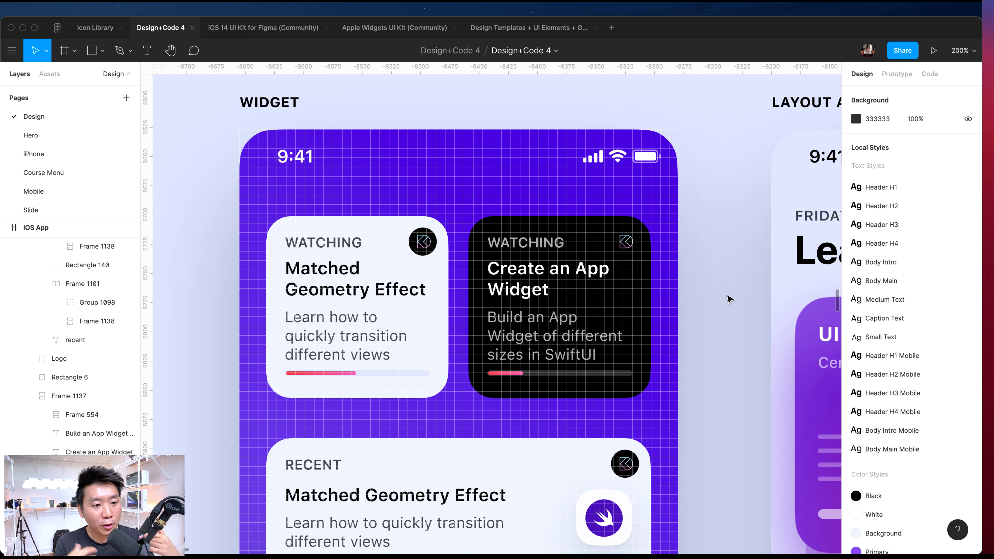
- Select the sidebar background rectangle in the iPad App design to check its dimensions and position beside the course cards
scroll(729, 300, down, 5)
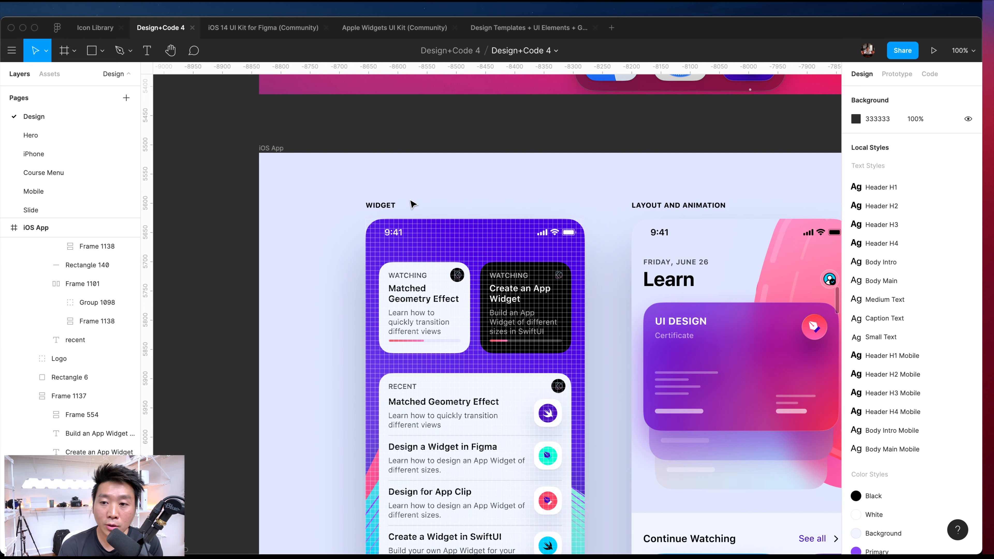
scroll(424, 182, right, 6)
scroll(415, 203, up, 10)
scroll(415, 203, right, 6)
scroll(415, 203, down, 10)
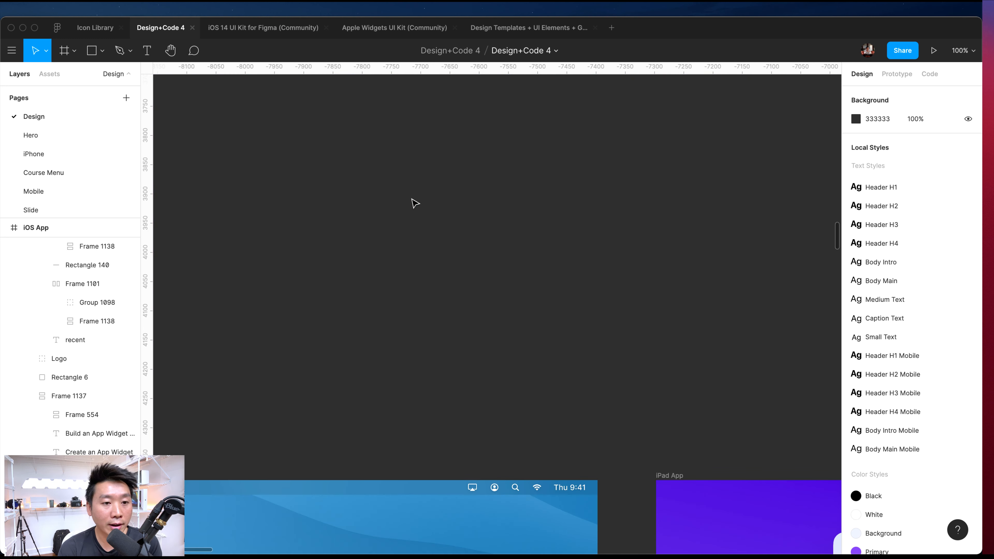
scroll(415, 203, up, 12)
scroll(415, 203, right, 7)
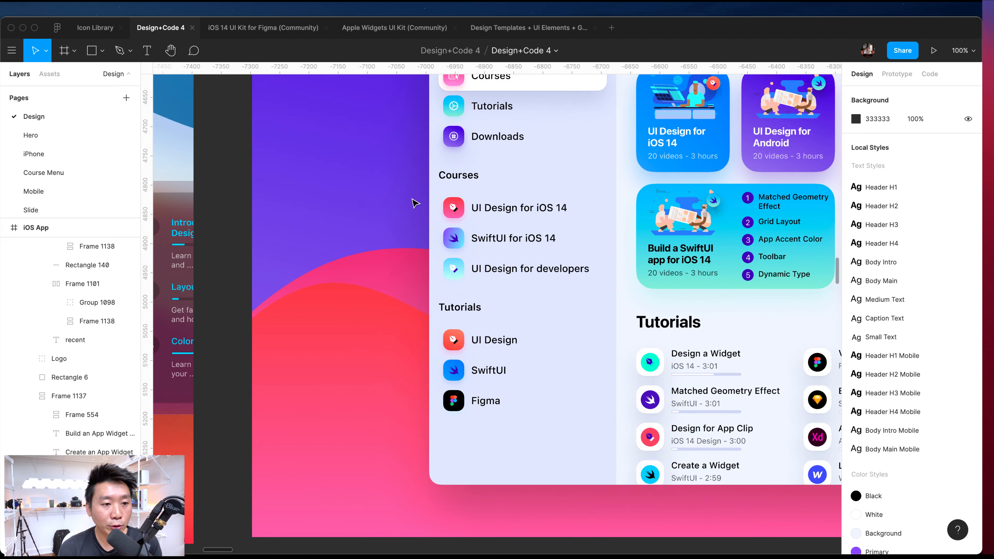
scroll(415, 203, down, 3)
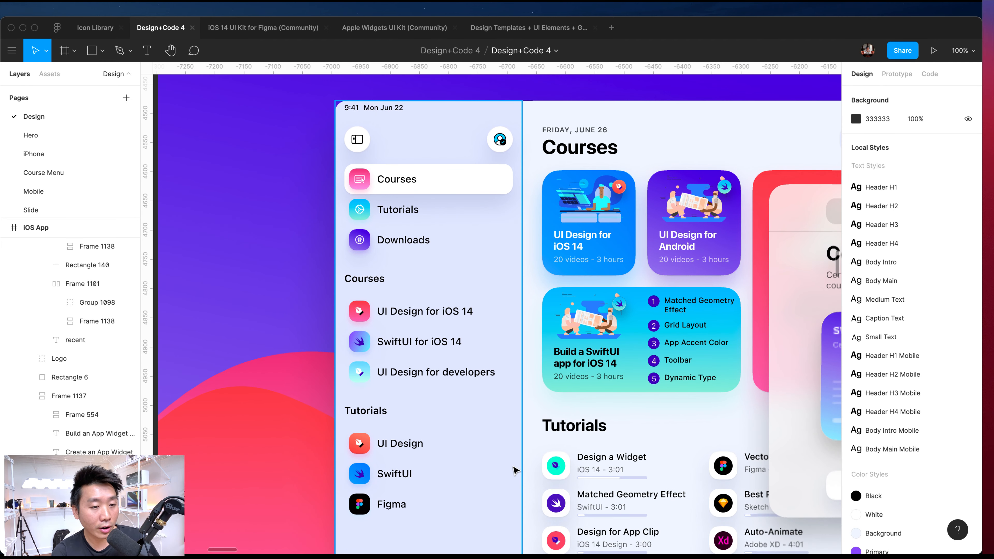
click(514, 470)
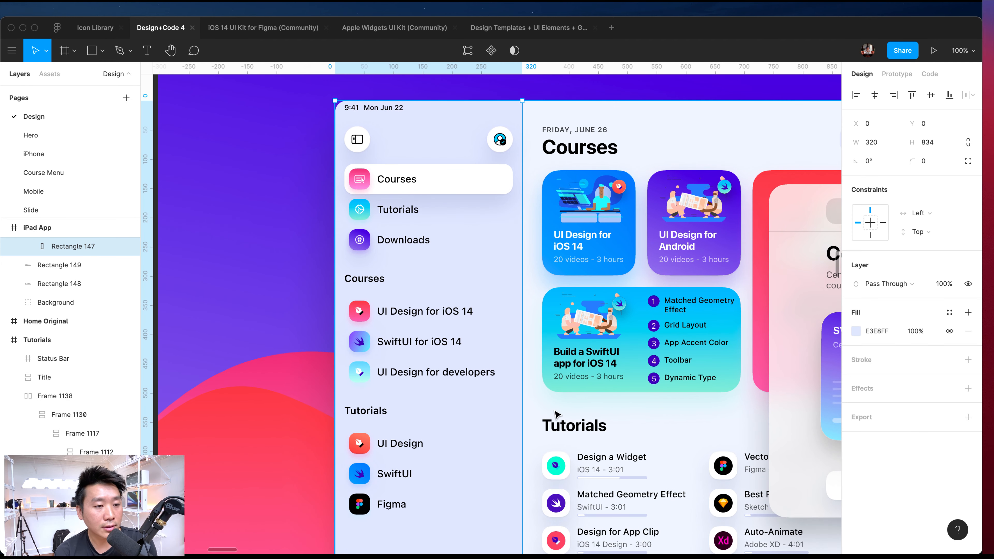
scroll(548, 413, down, 2)
scroll(548, 413, right, 2)
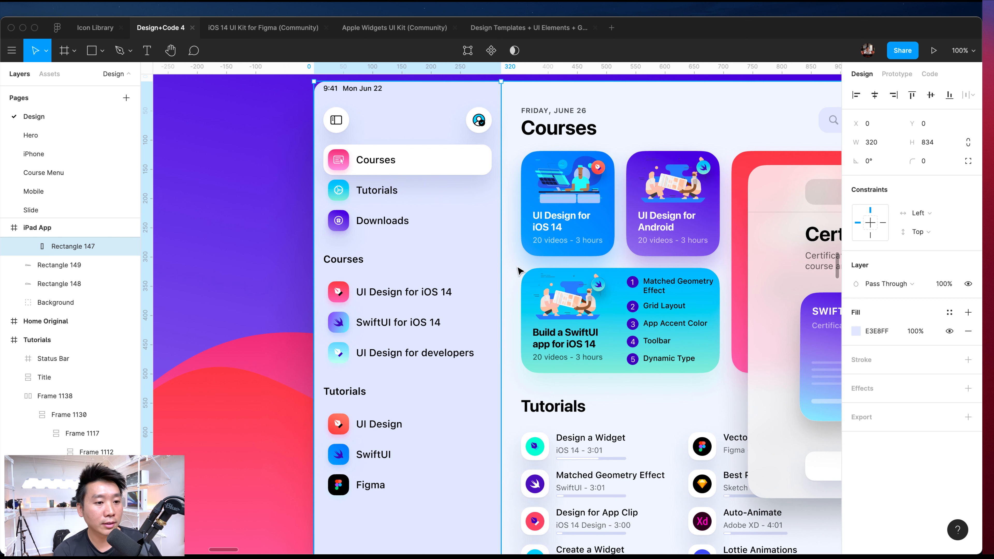
scroll(518, 270, right, 2)
scroll(518, 270, right, 1)
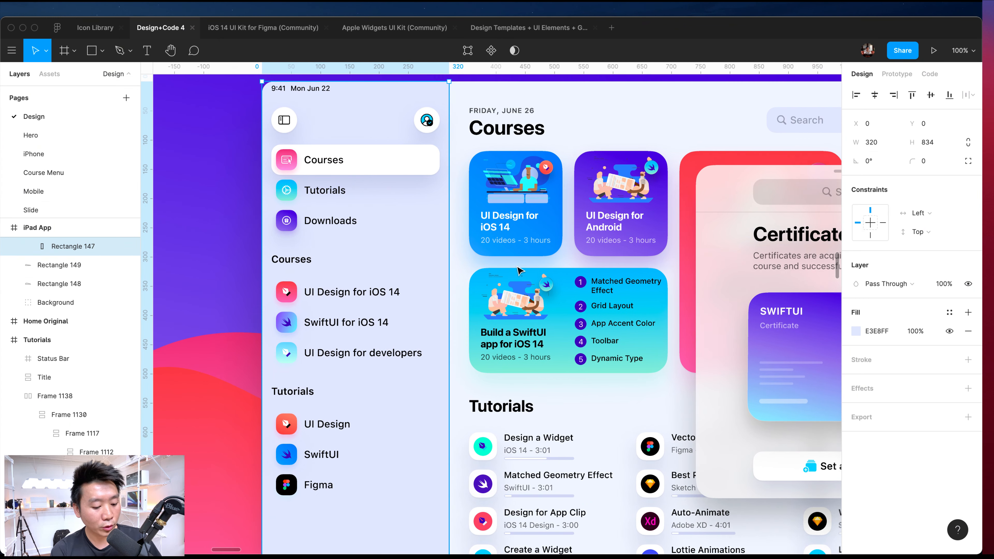
- Hide the canvas rulers and examine the iPad App's sidebar against the whole iPad layout
key(shift+r)
scroll(516, 270, right, 2)
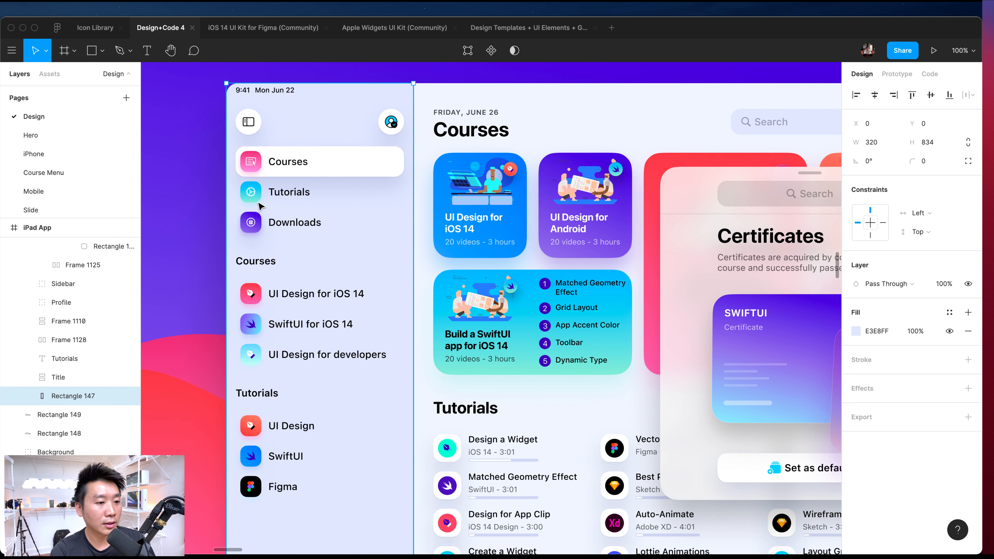
click(413, 246)
click(411, 246)
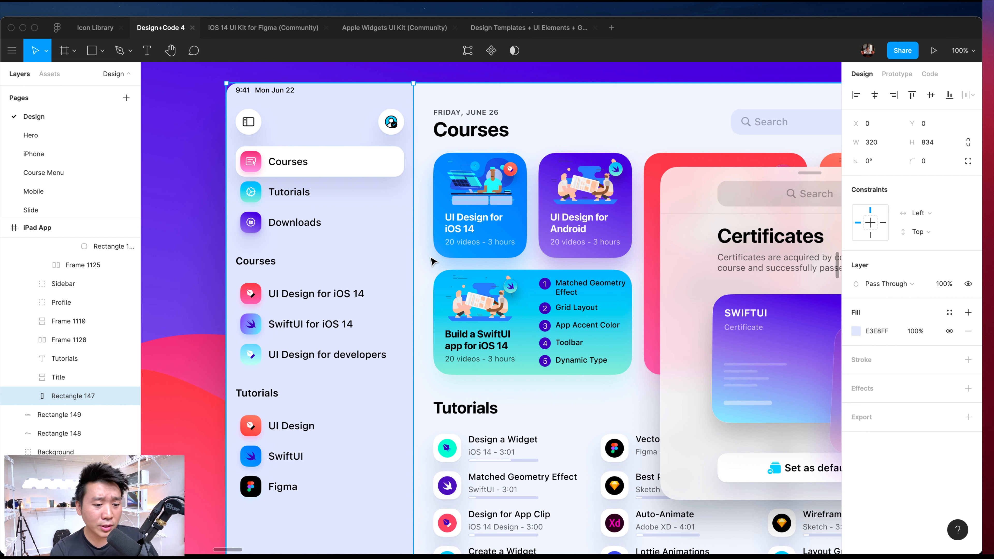
key(minus)
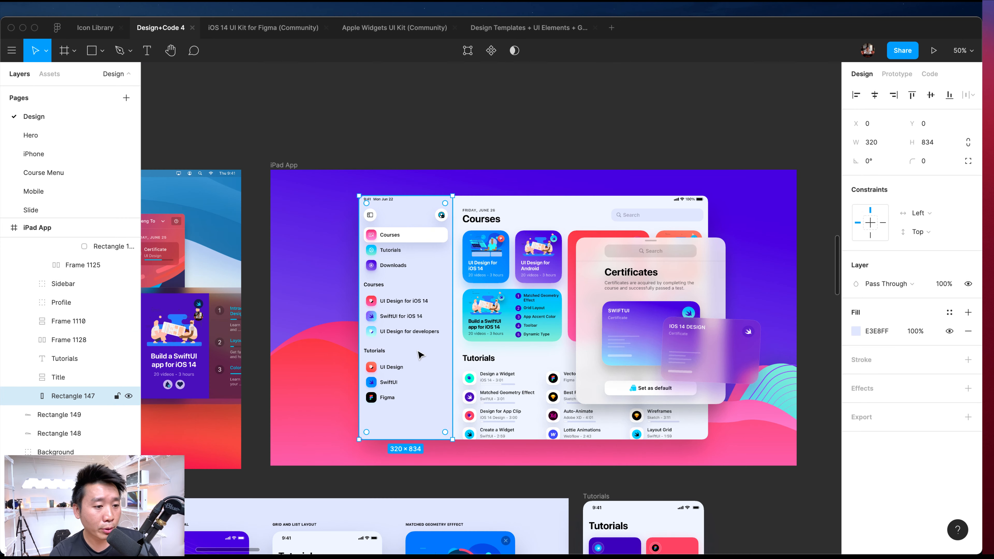
key(equal)
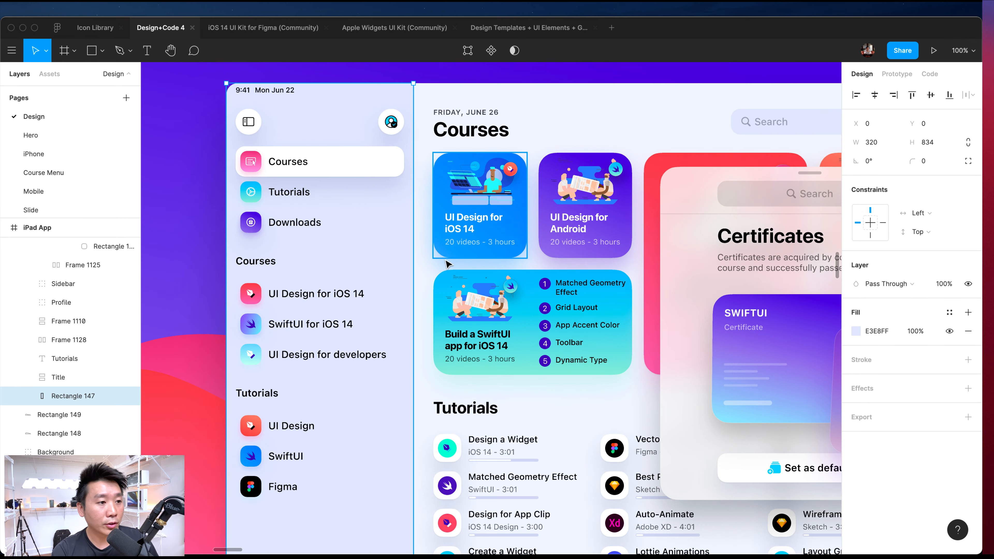
- Remove the drop shadow from the iPad sidebar's Courses row, change its white fill to Secondary 2, and select the course list below
click(374, 167)
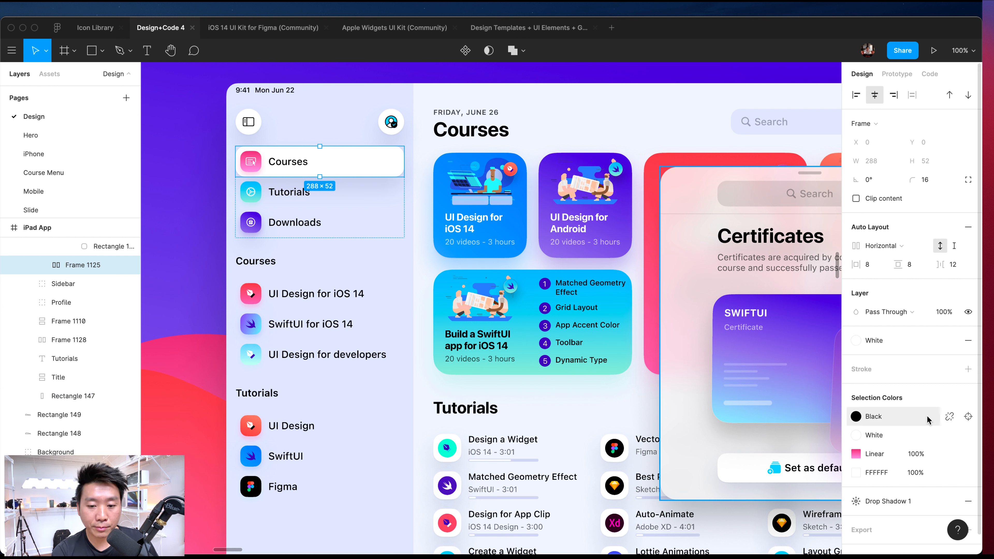
scroll(921, 441, down, 1)
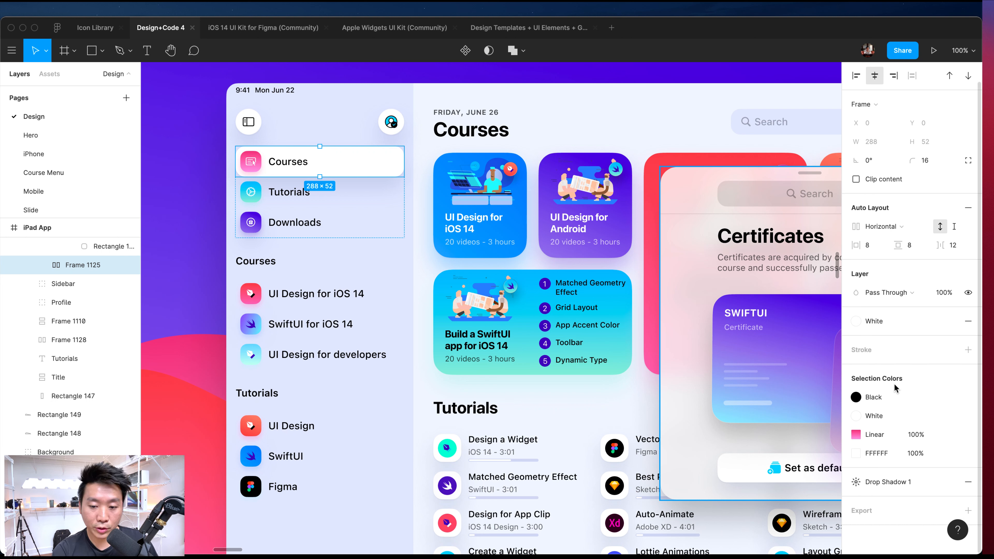
click(968, 482)
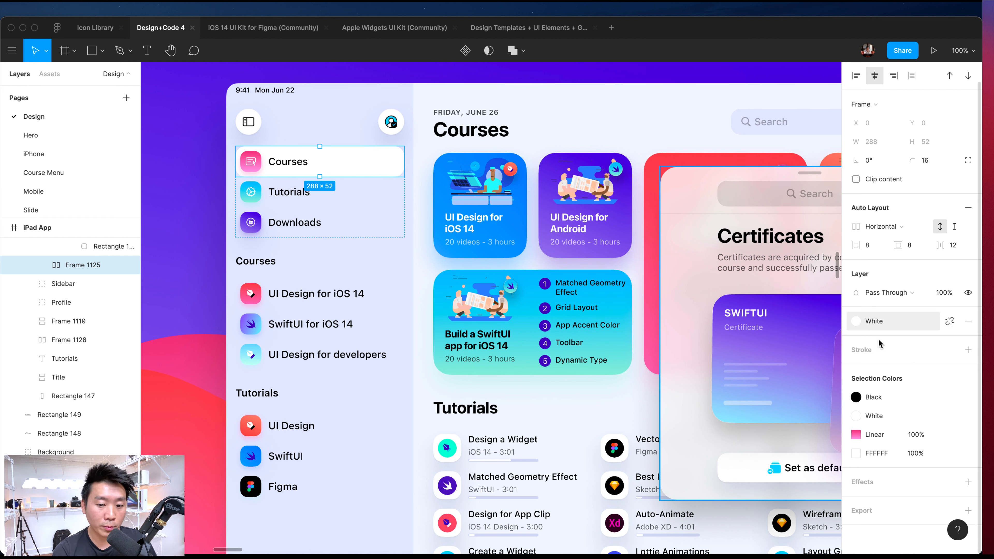
click(856, 415)
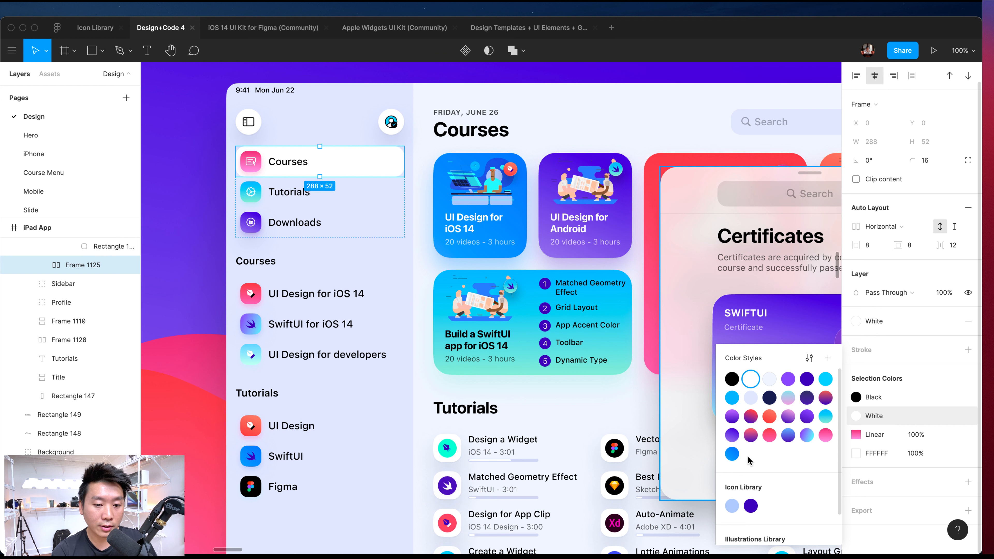
click(731, 399)
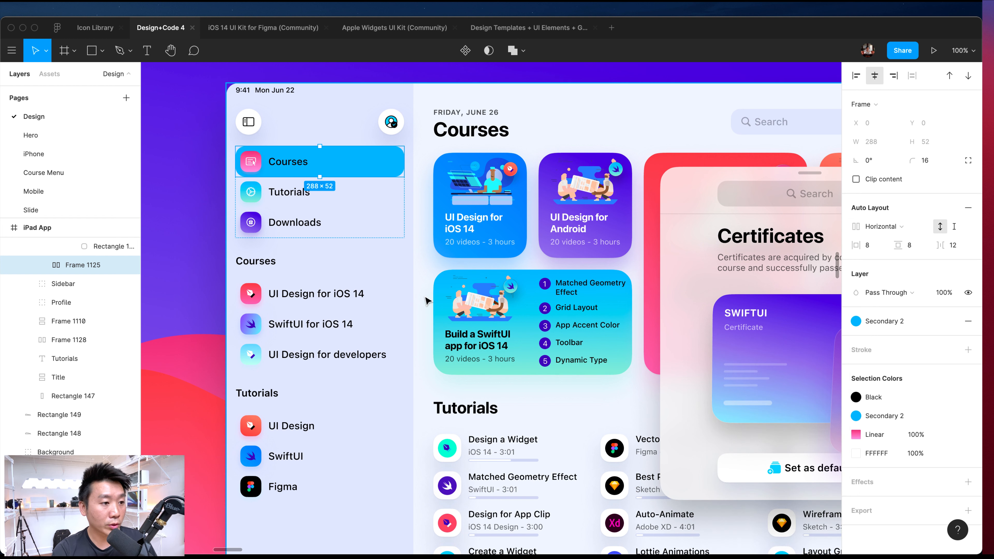
click(309, 312)
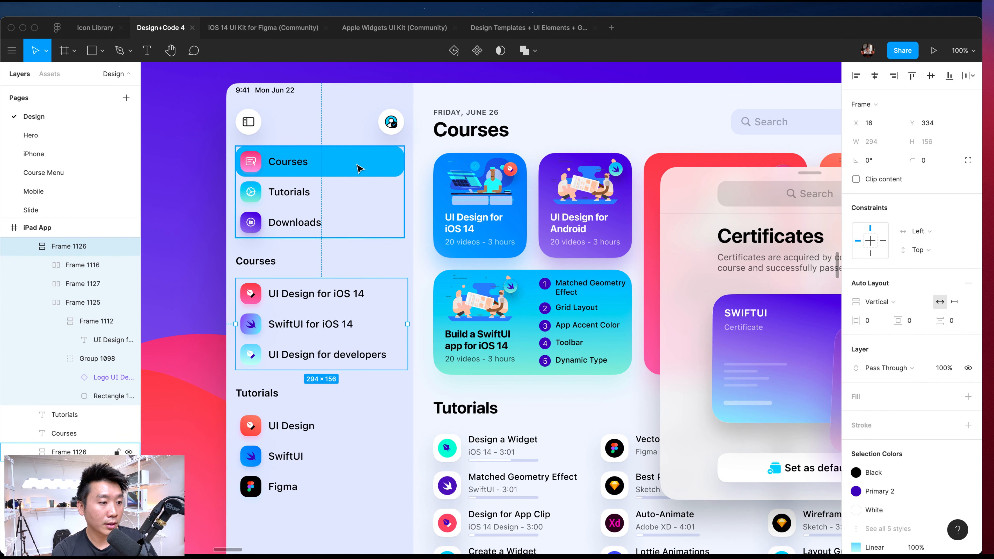
- Switch to Music and examine the sidebar's selected-row style while browsing the Recently Added albums
scroll(392, 219, right, 3)
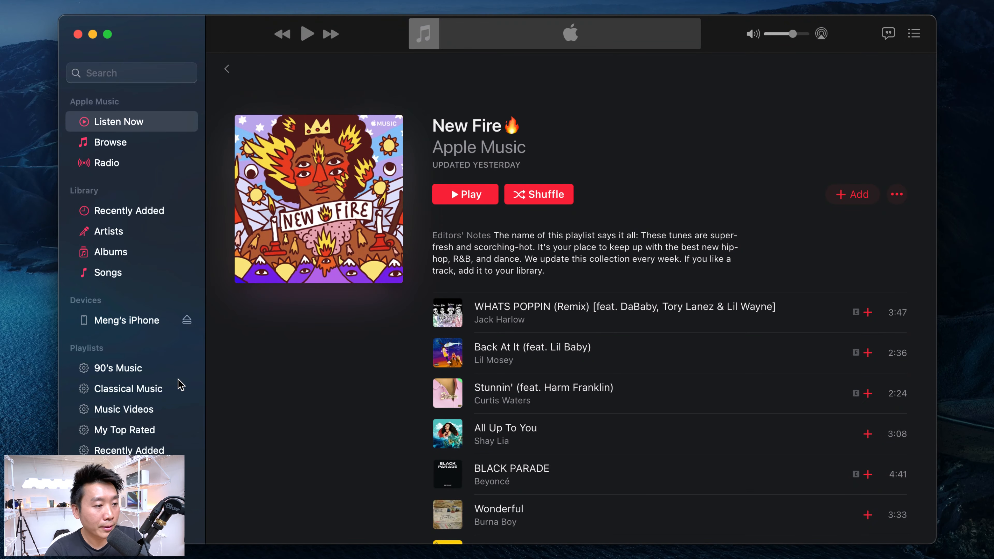
click(133, 231)
click(136, 215)
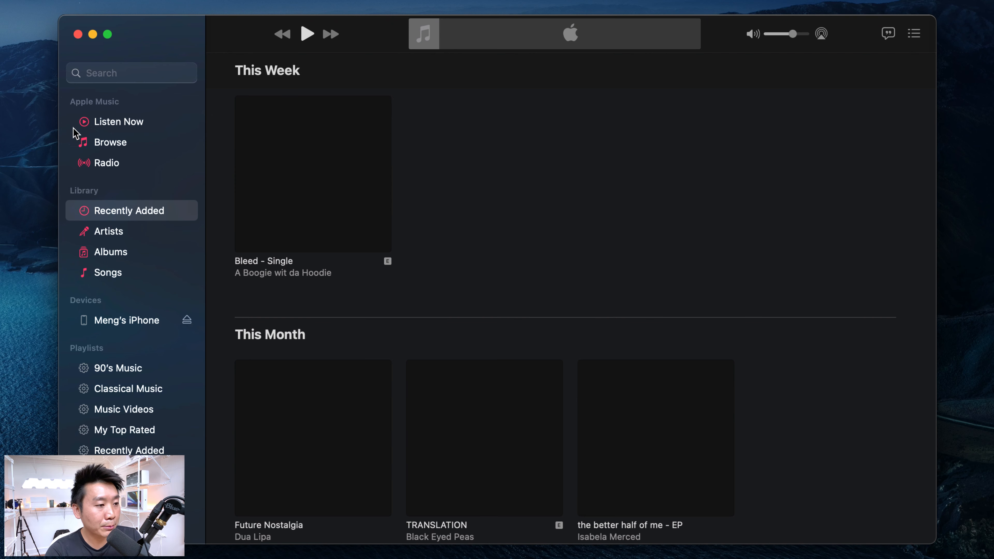
scroll(349, 277, down, 7)
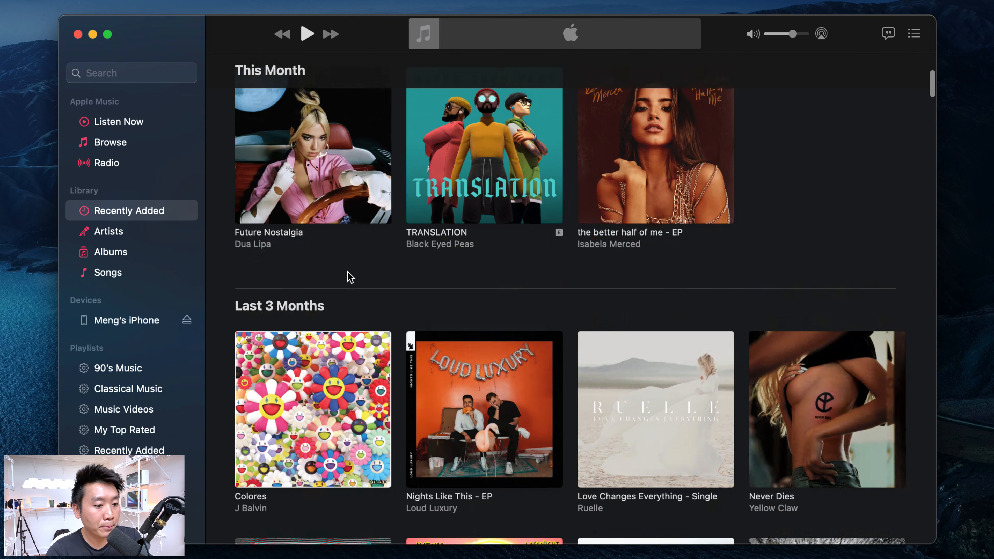
scroll(360, 279, up, 4)
scroll(430, 298, up, 3)
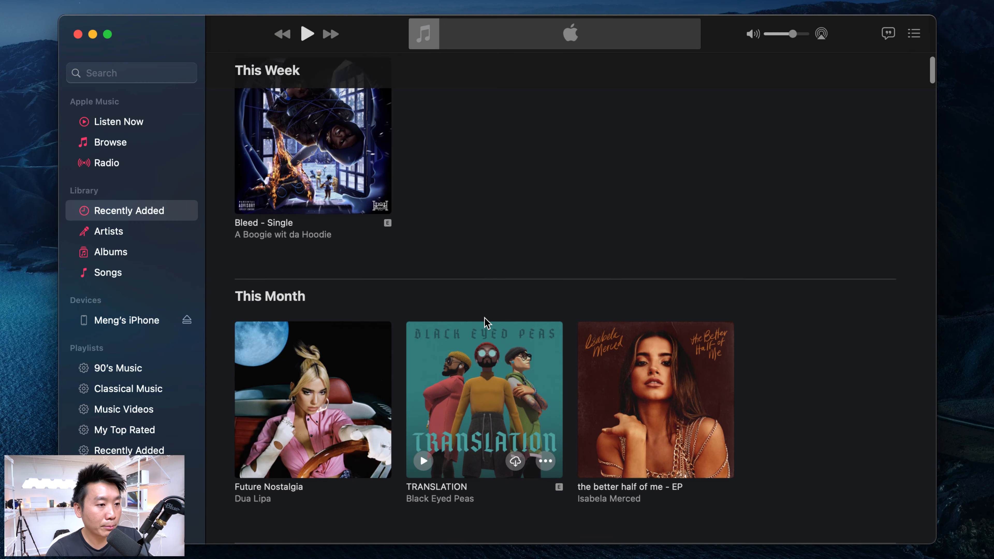
scroll(461, 318, down, 5)
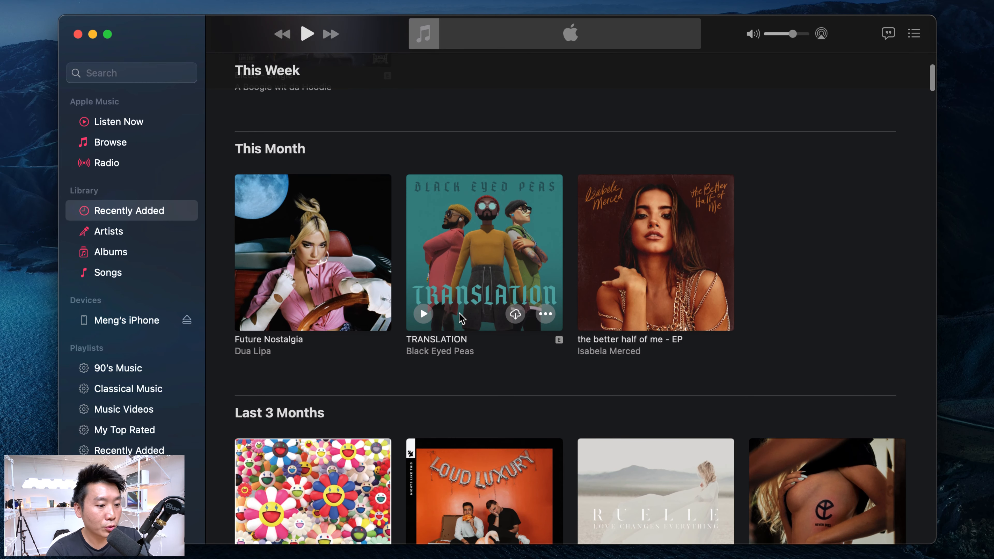
click(288, 237)
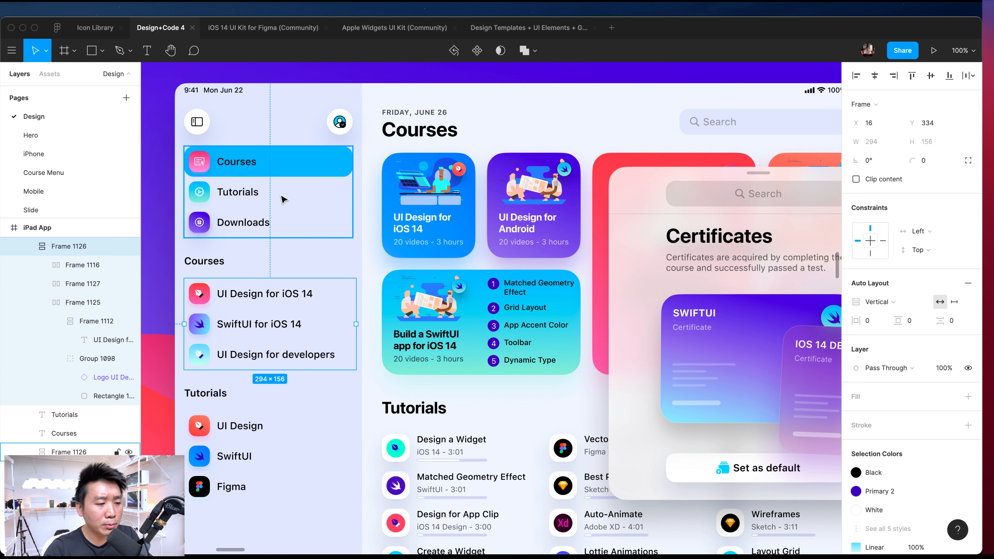
- Back in Figma, compare the Mac App and iPad App designs at 50% zoom, and select the Mac App's Dock group
key(super+minus)
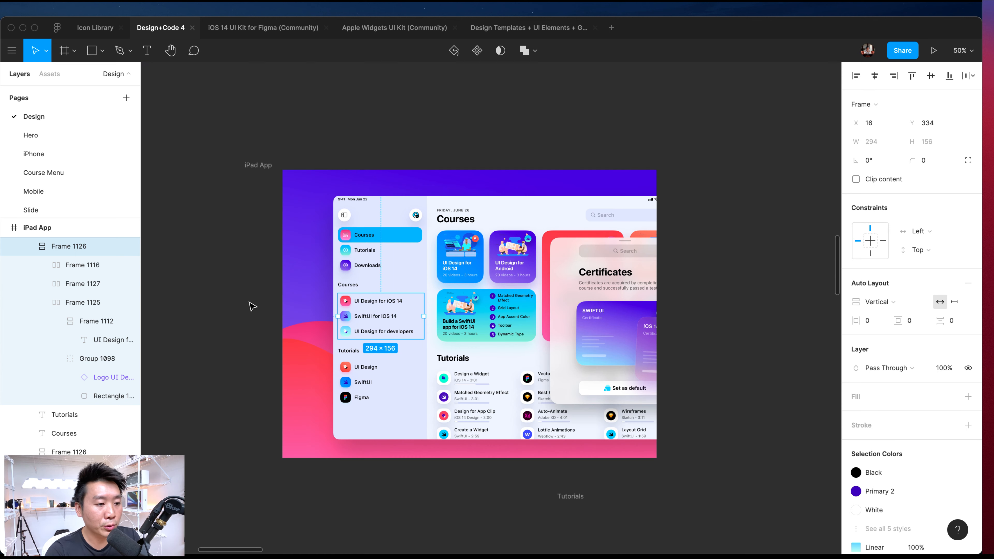
click(245, 321)
scroll(245, 320, left, 2)
scroll(246, 323, left, 1)
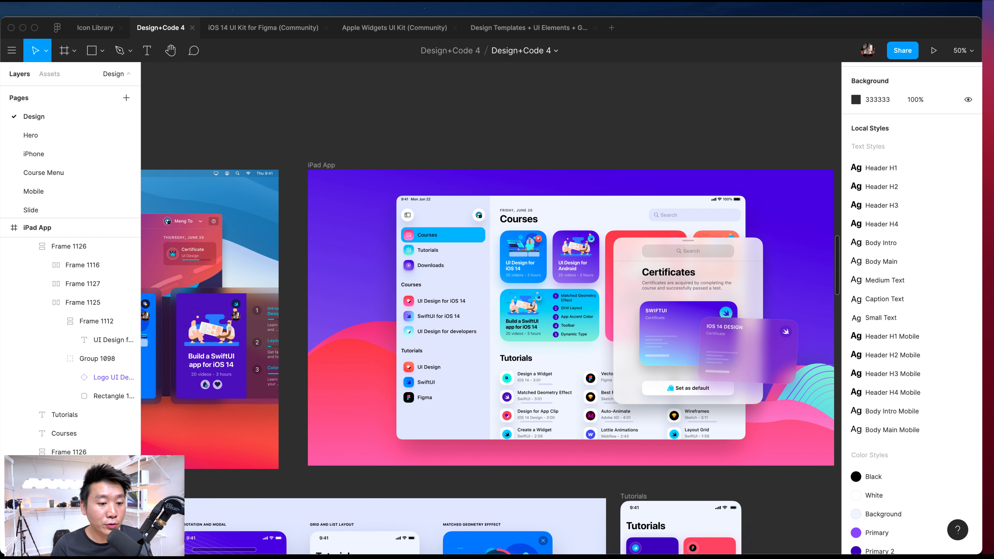
scroll(441, 317, left, 10)
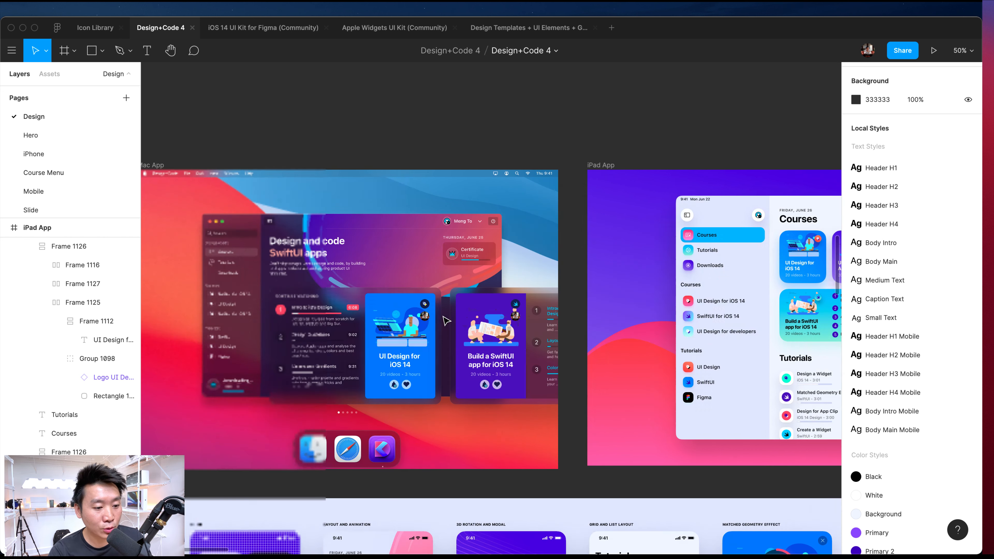
click(391, 463)
scroll(441, 466, down, 3)
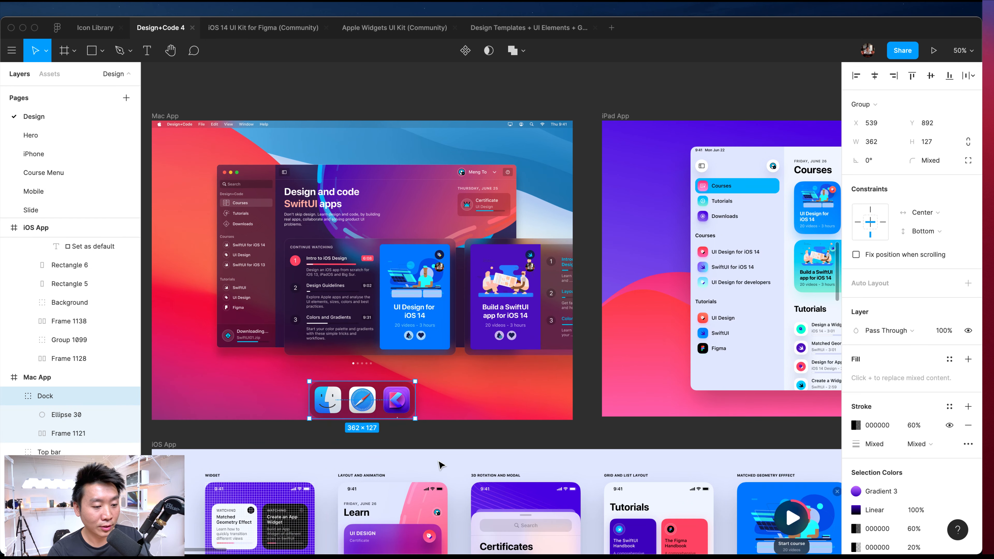
scroll(440, 437, left, 2)
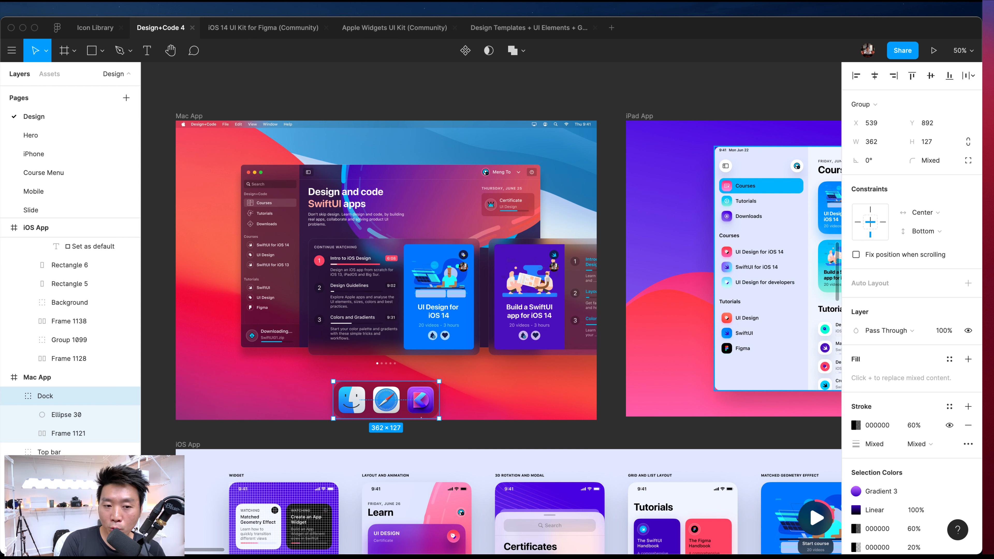
- Review the iOS App screens, including the widget, certificates and tutorials layouts
scroll(624, 199, down, 10)
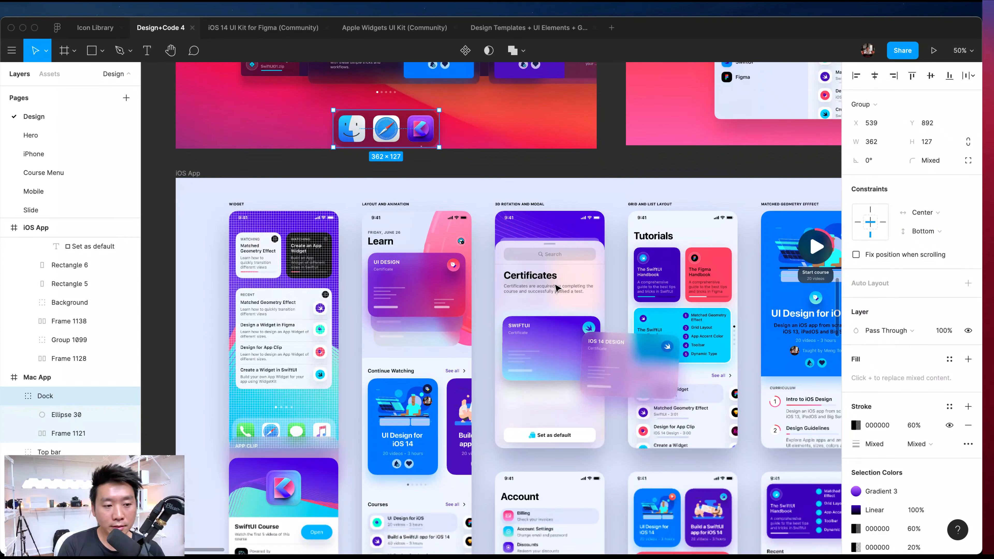
scroll(553, 300, down, 2)
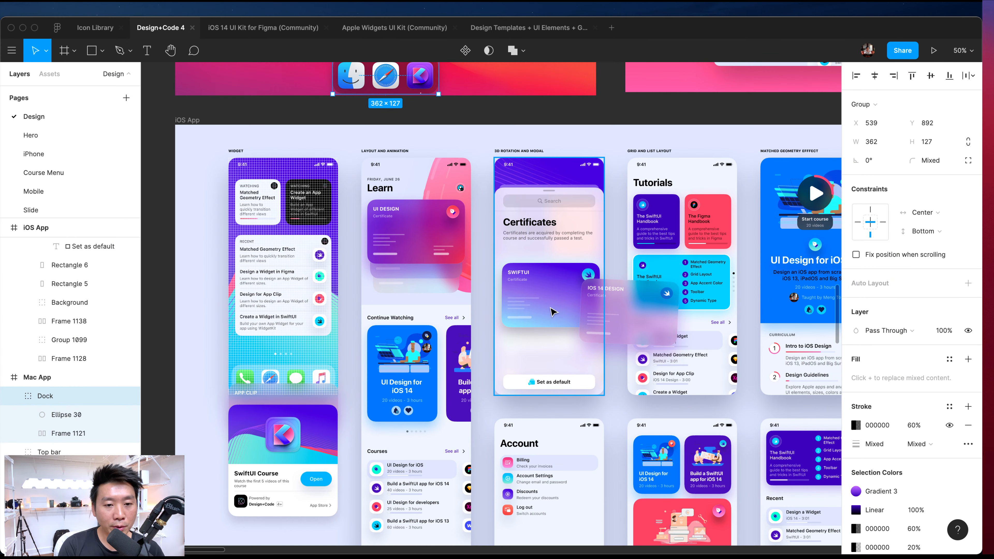
scroll(553, 311, down, 2)
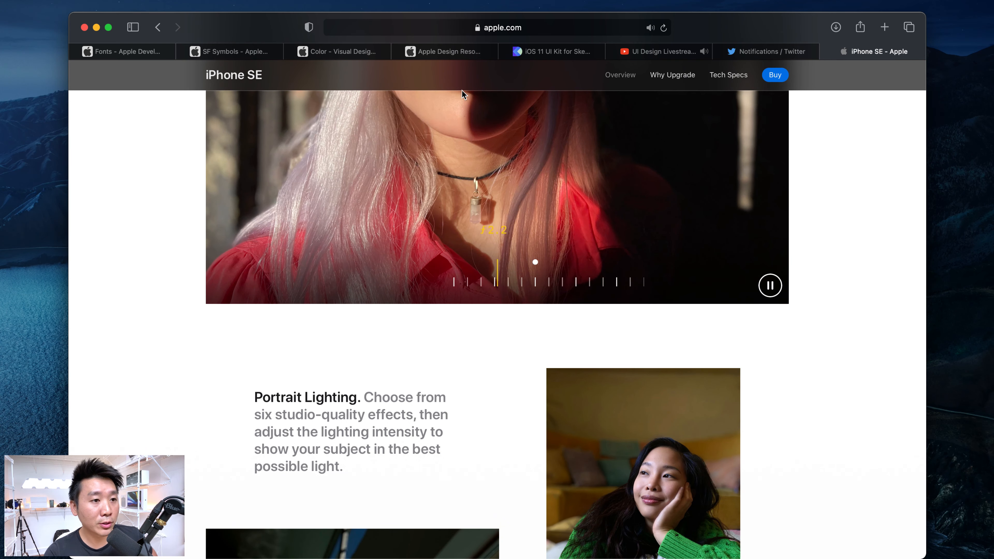
- Open the Typography page of the Human Interface Guidelines and find the guidance on text sizes for SF Pro Text and Display
click(446, 52)
click(364, 54)
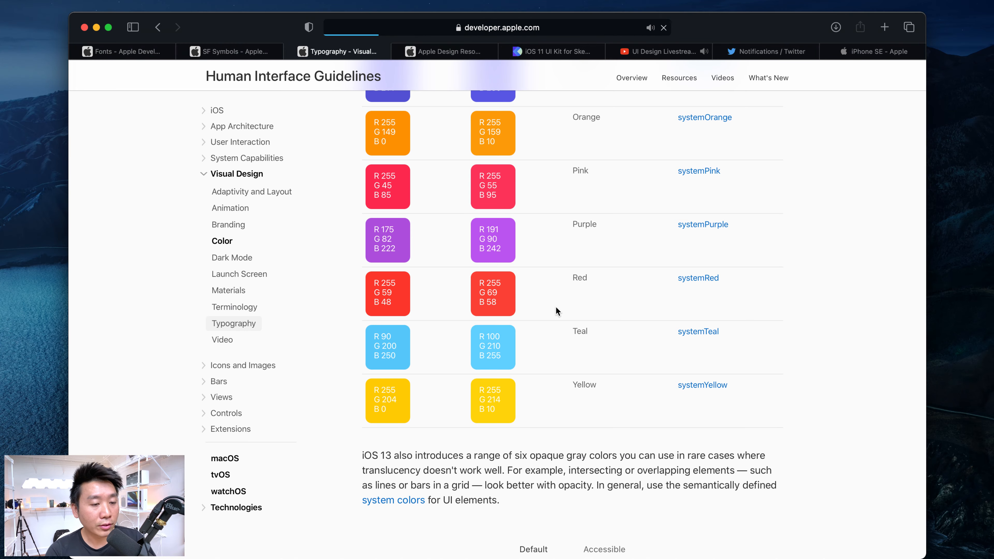
scroll(545, 299, down, 10)
scroll(545, 299, down, 10)
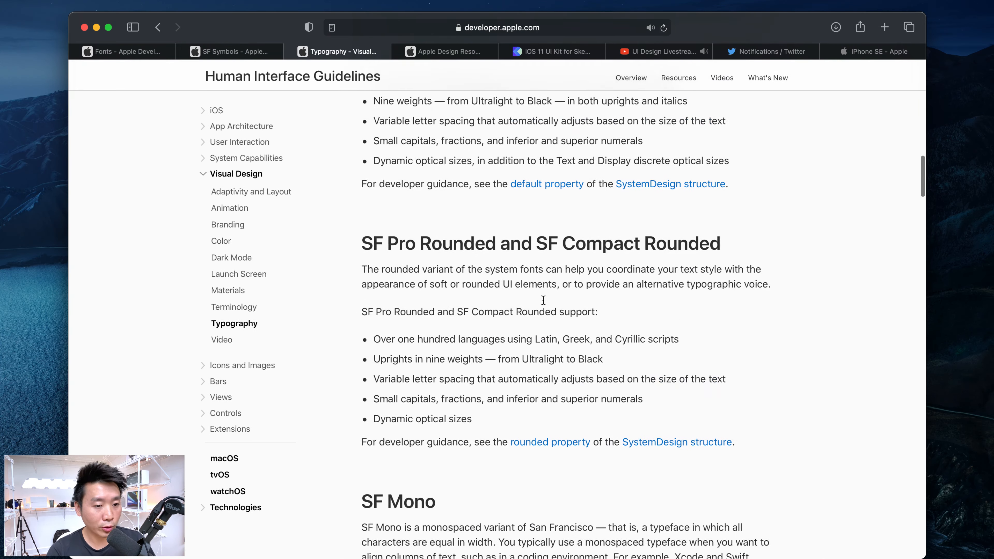
scroll(543, 301, up, 1)
scroll(543, 301, down, 15)
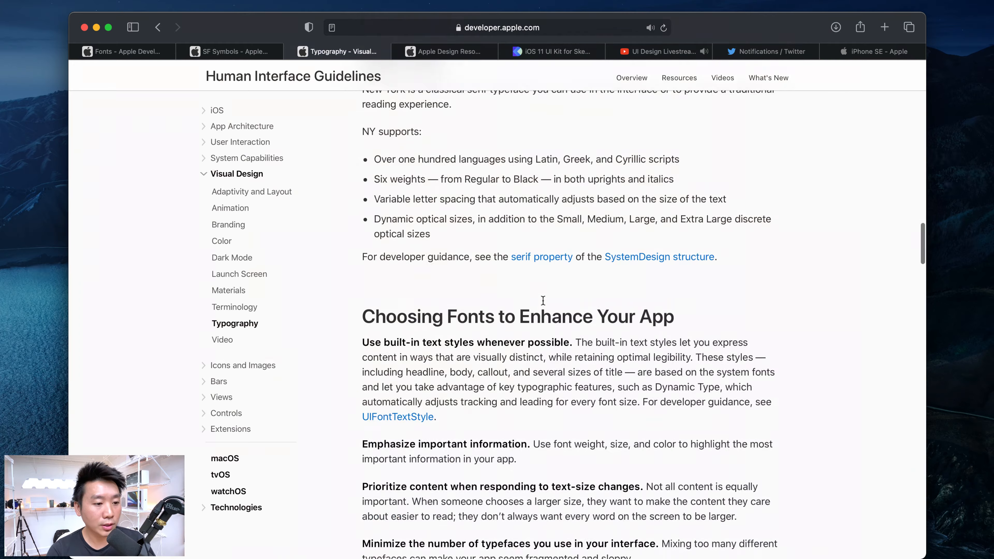
scroll(542, 301, up, 3)
scroll(542, 302, down, 10)
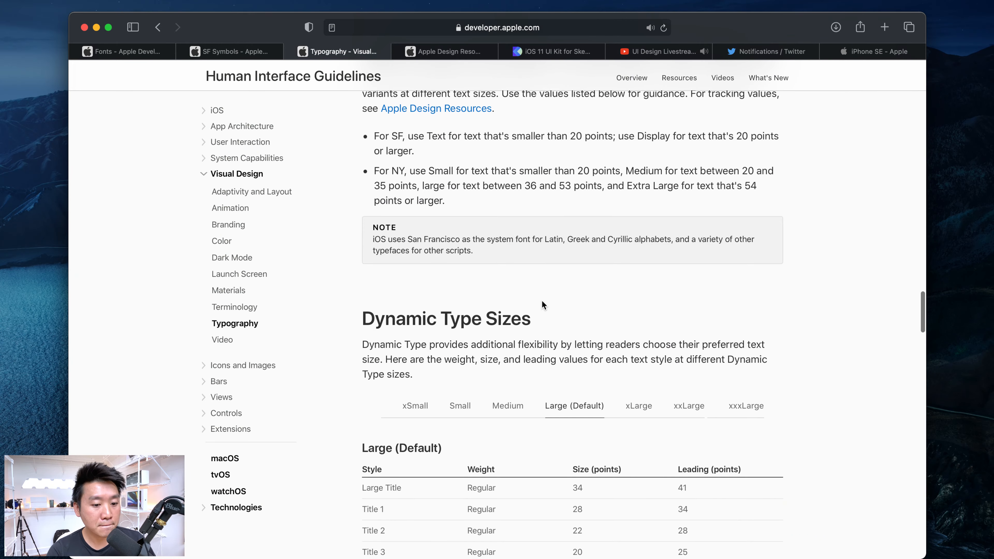
scroll(542, 306, up, 3)
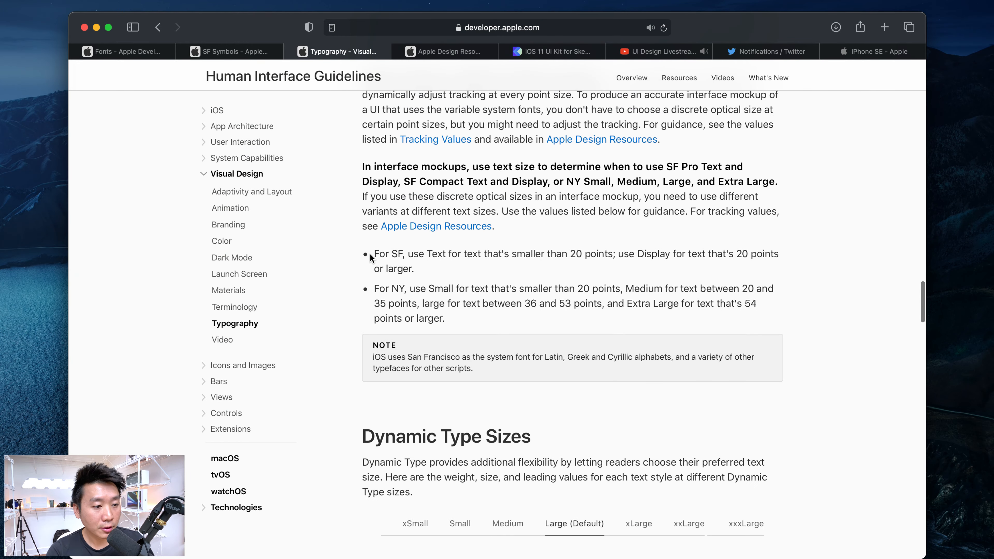
- Examine the SF rule on using Text below 20 points and Display from 20 points, highlighting its key words
drag(371, 253, 422, 267)
click(542, 269)
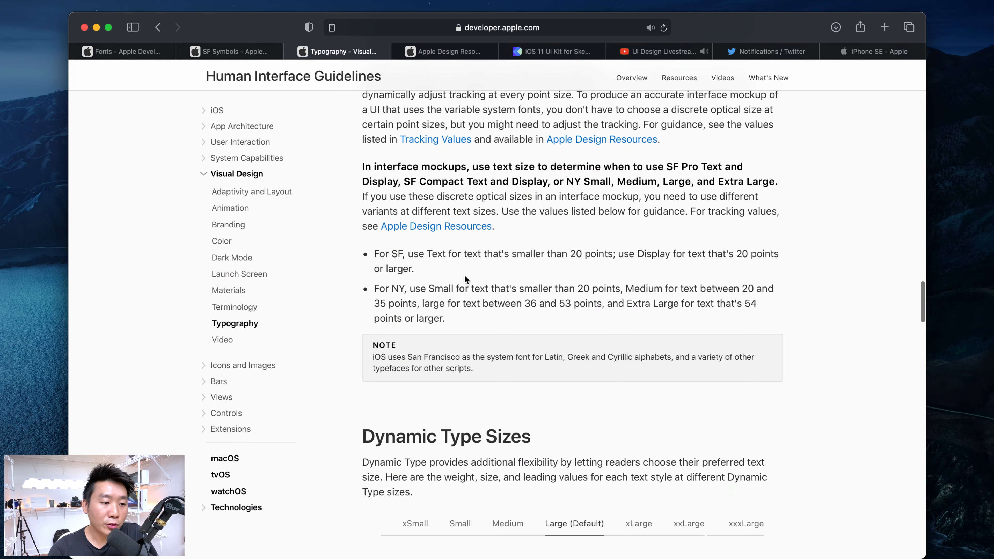
double_click(575, 254)
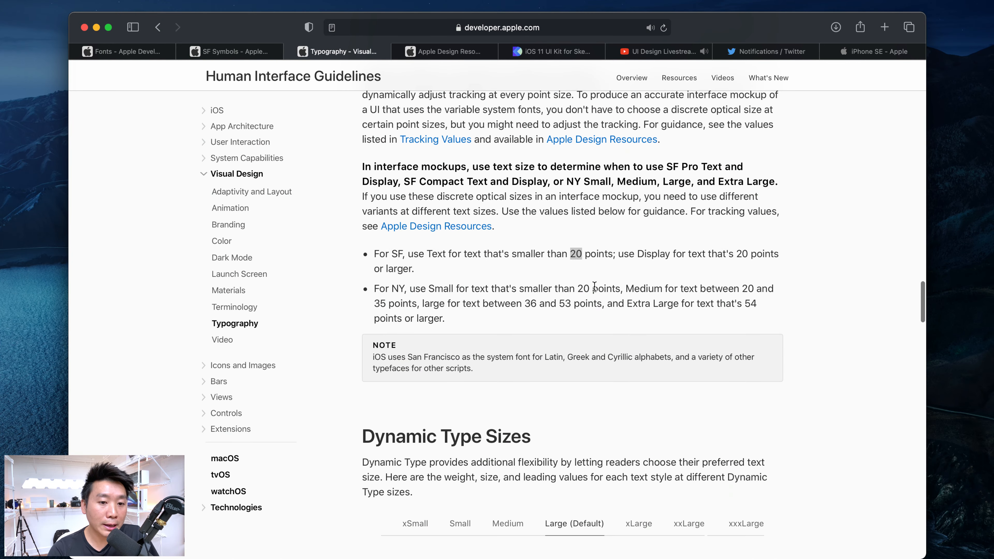
double_click(643, 255)
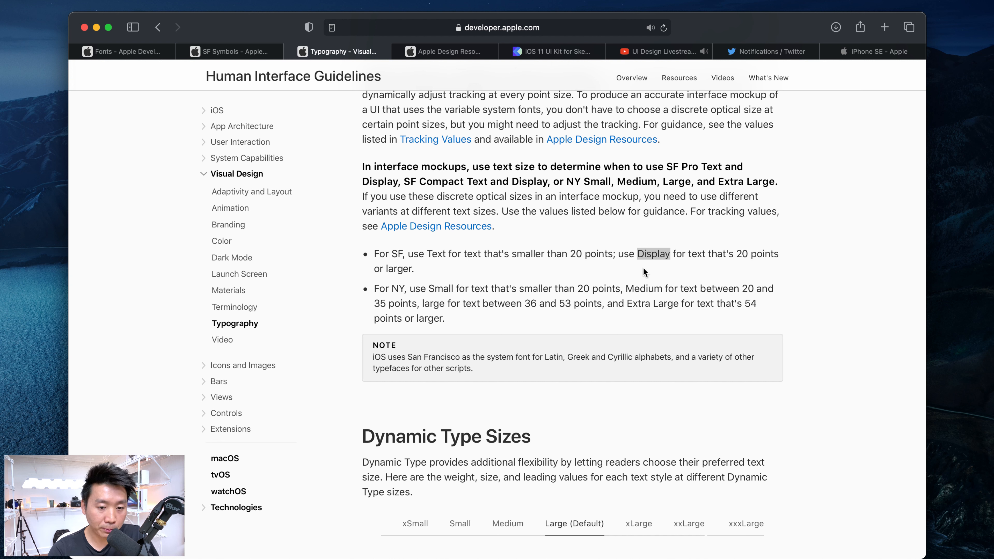
double_click(742, 255)
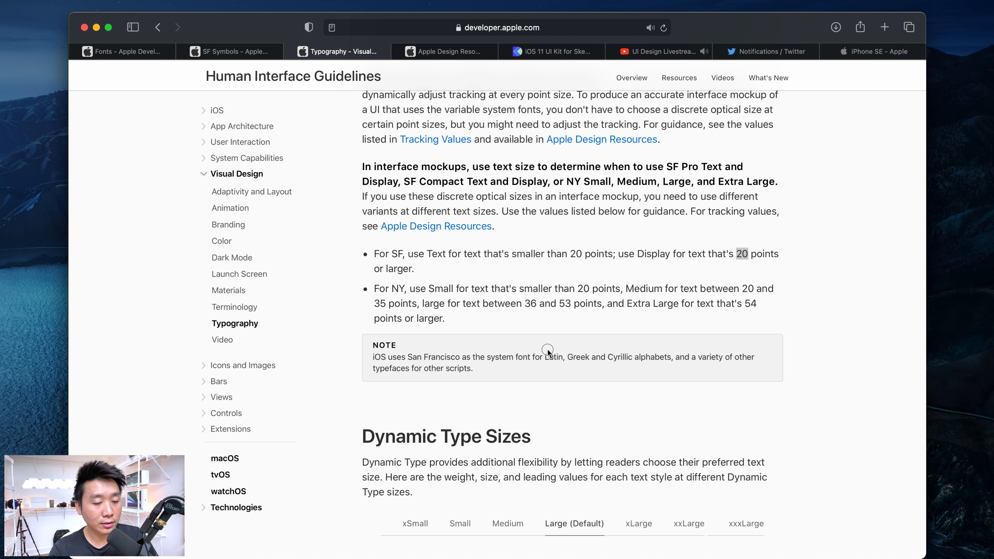
key(super+t)
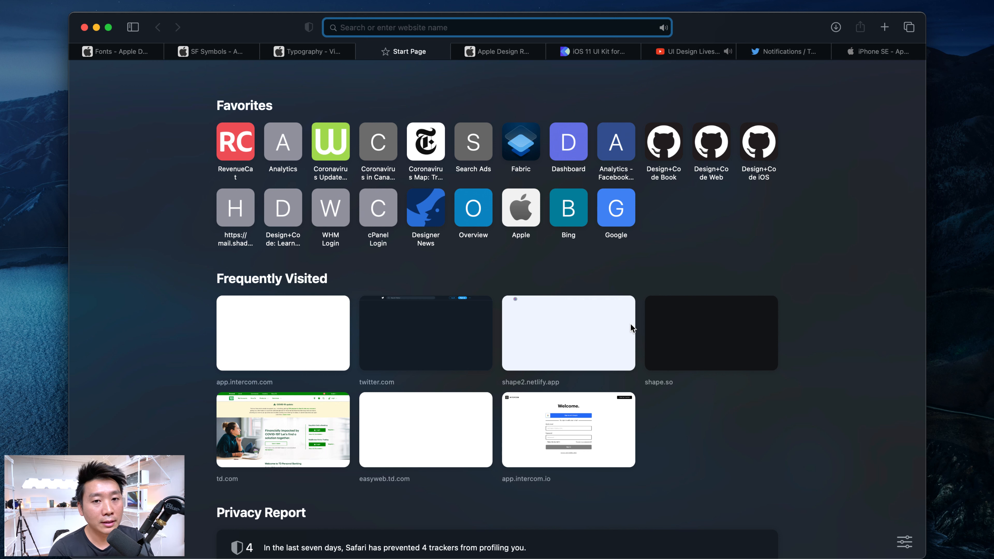
key(super+w)
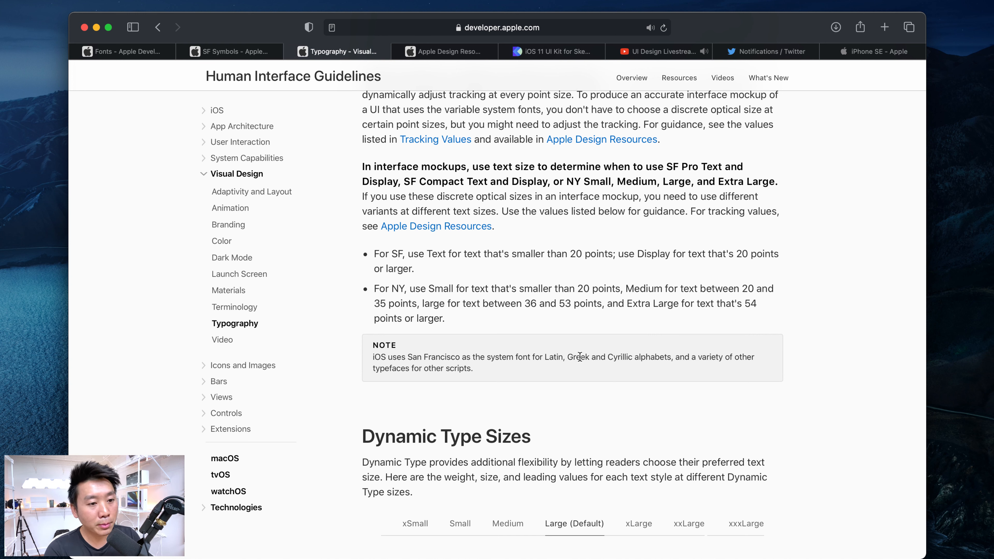
- Switch to Figma and review the Design System's Typography and Typography Mobile boards at 50% zoom
key(super+Tab)
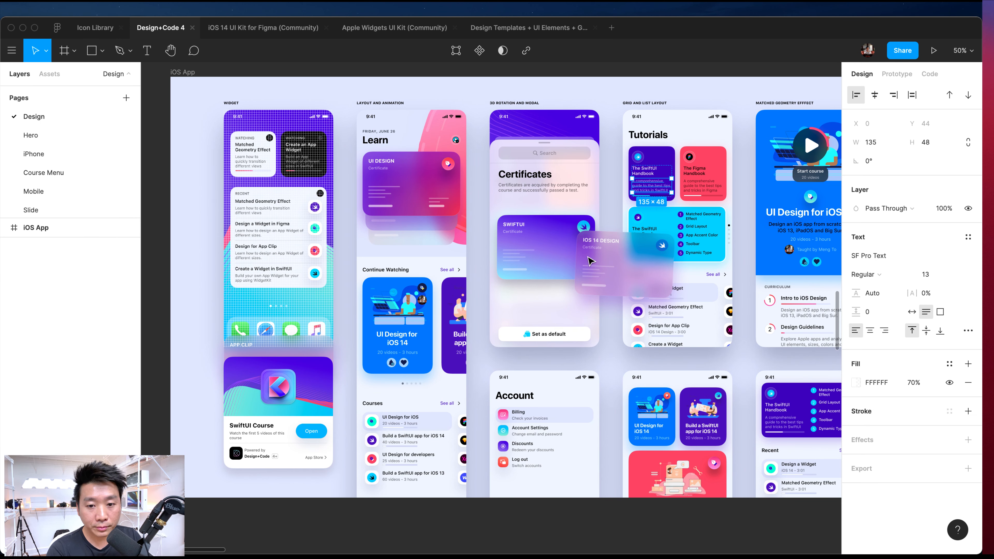
scroll(589, 258, right, 5)
scroll(611, 264, down, 5)
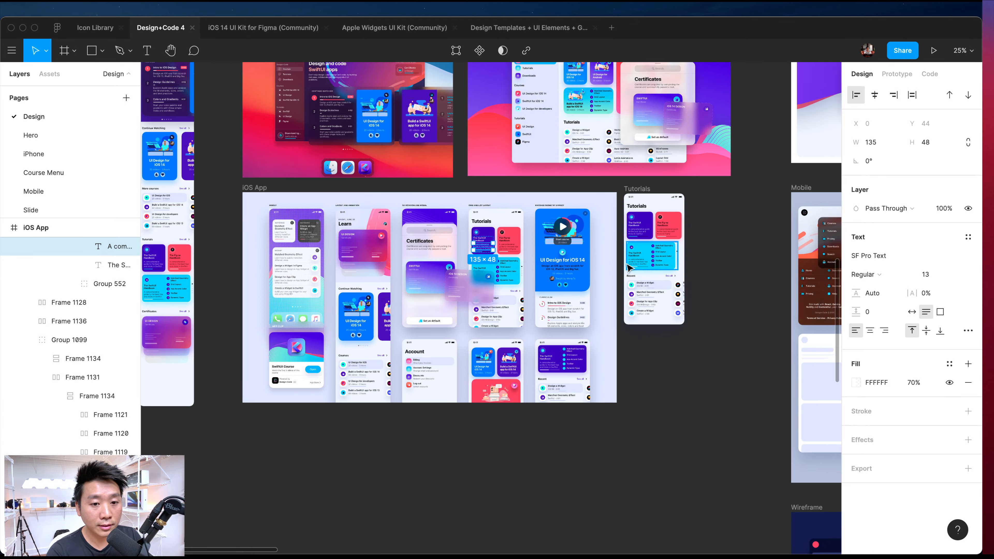
scroll(627, 269, up, 10)
scroll(627, 268, right, 3)
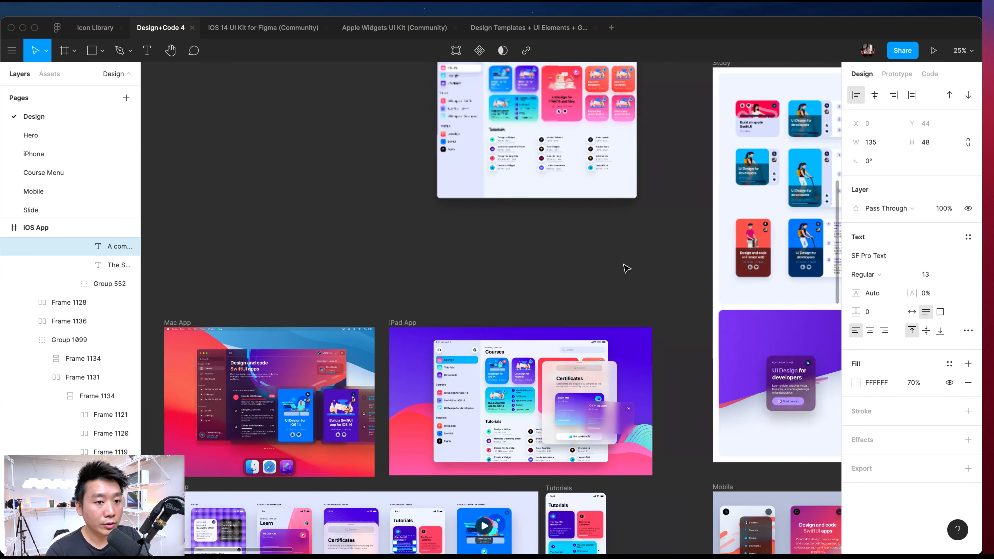
scroll(626, 269, up, 7)
scroll(626, 269, left, 7)
scroll(625, 269, right, 20)
scroll(625, 268, up, 6)
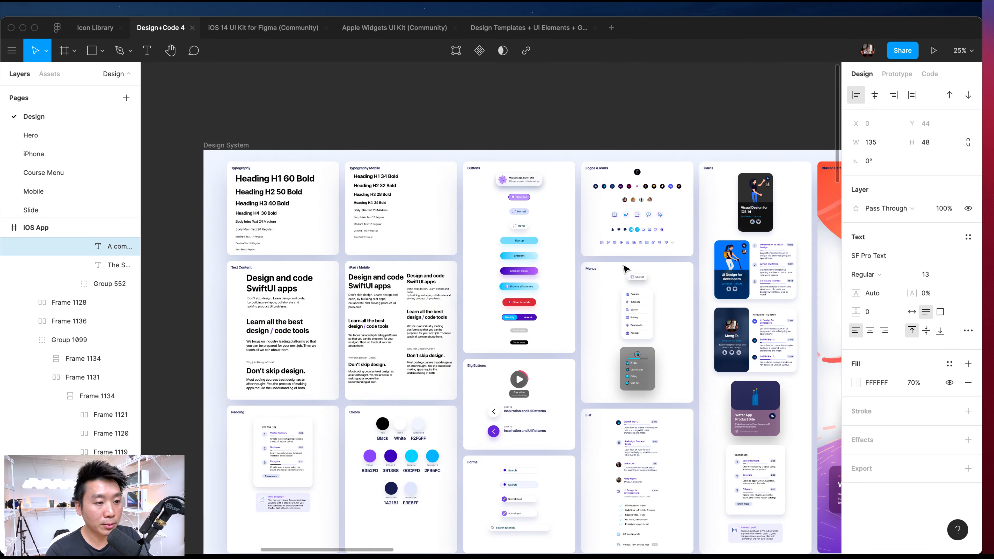
scroll(625, 269, left, 5)
scroll(625, 271, up, 5)
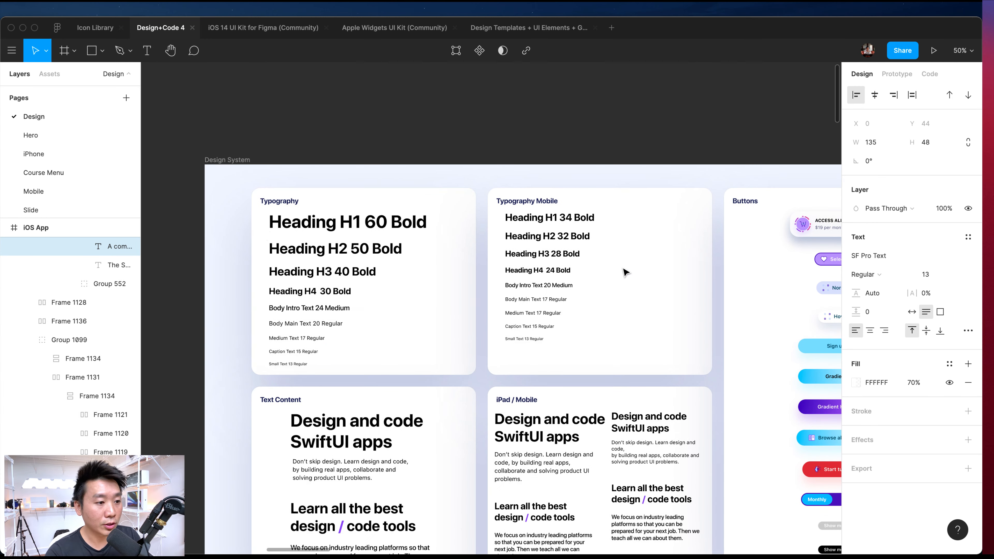
- Inspect the Heading H1 and Medium Text samples in Typography, opening the Medium Text style's properties at its line height
click(309, 226)
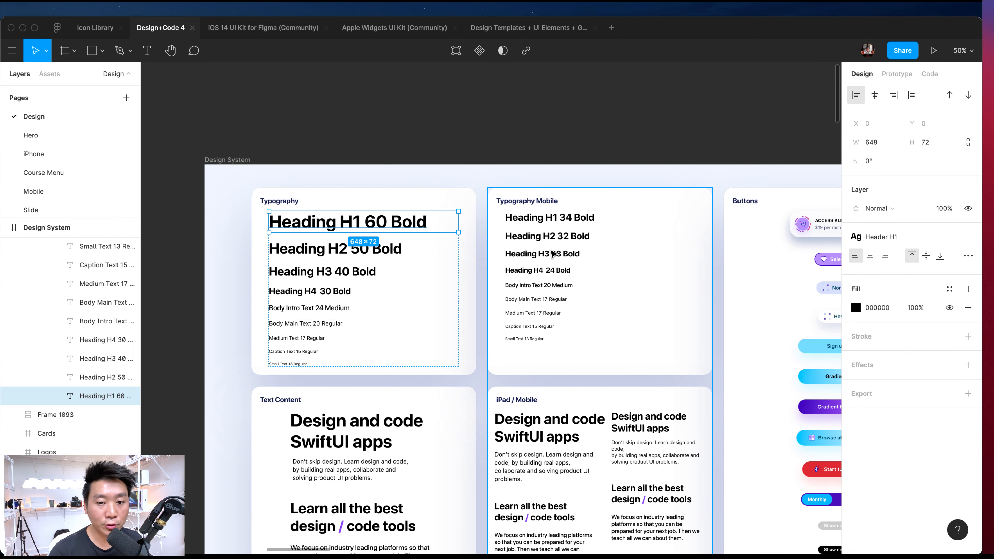
click(294, 339)
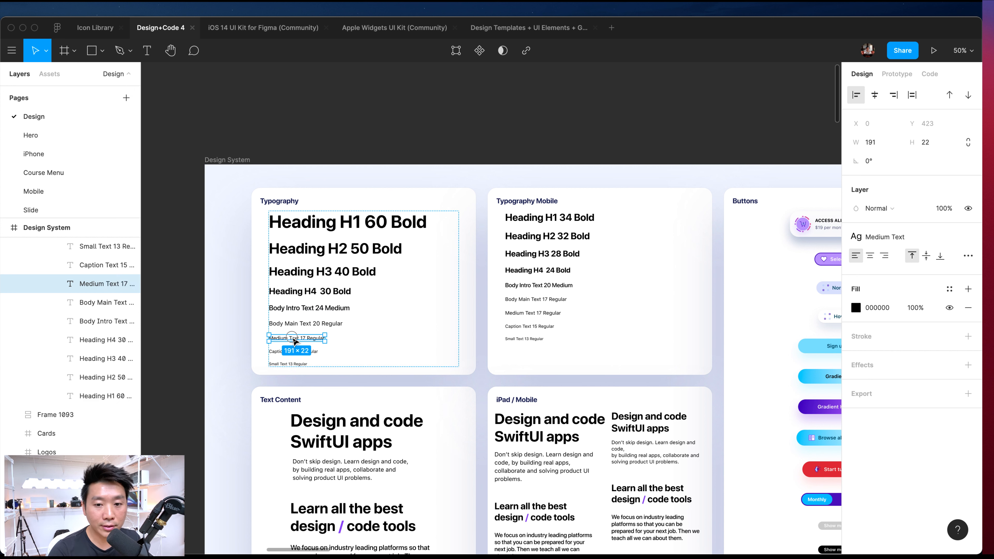
click(969, 257)
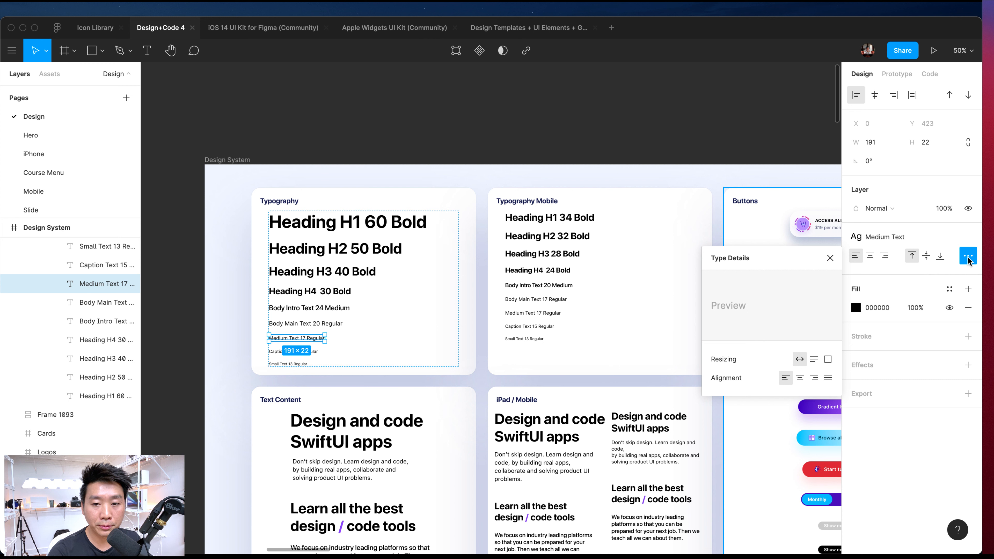
click(969, 256)
click(931, 239)
click(941, 260)
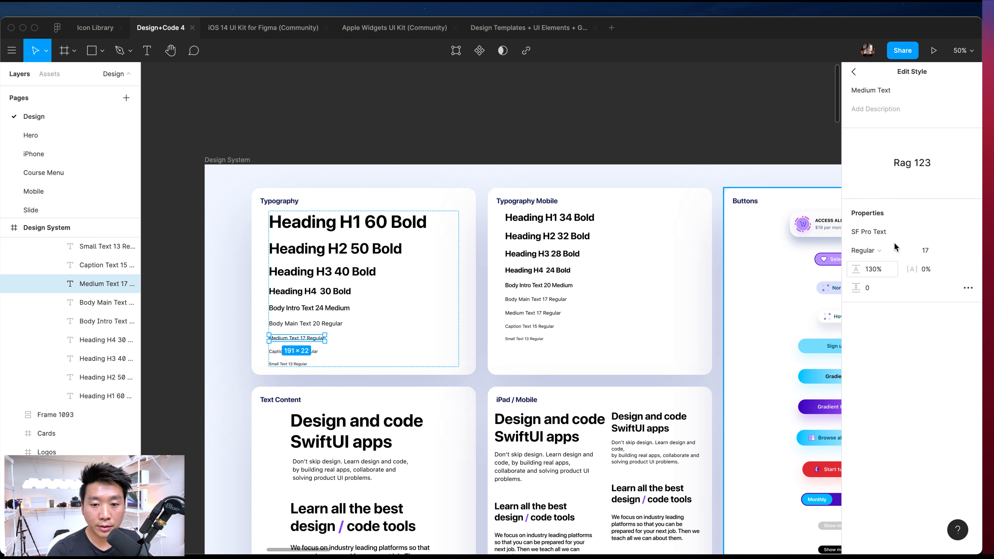
click(884, 270)
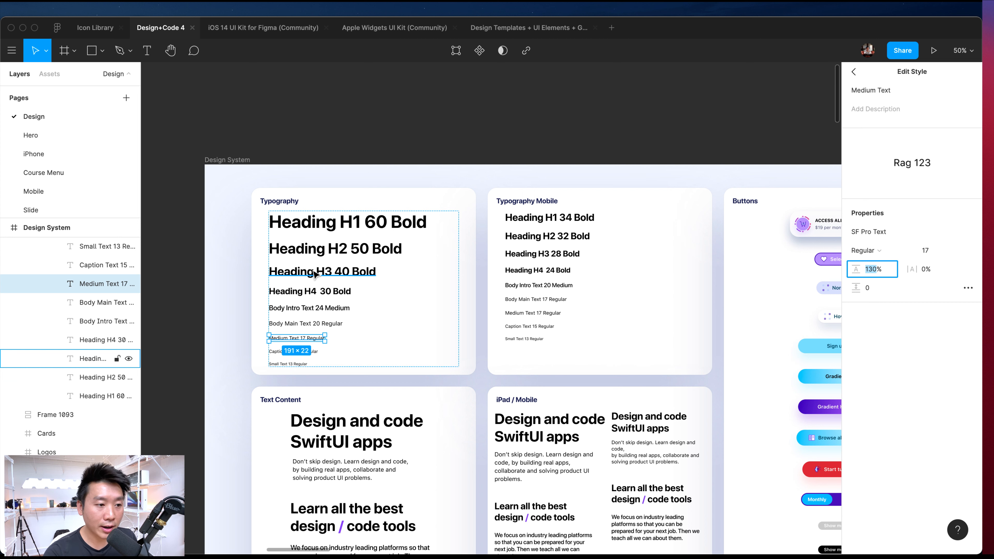
- Check the text styles list for the Heading H1 sample and the style used by the Body Main sample and iPad / Mobile intro paragraph
click(350, 228)
click(934, 240)
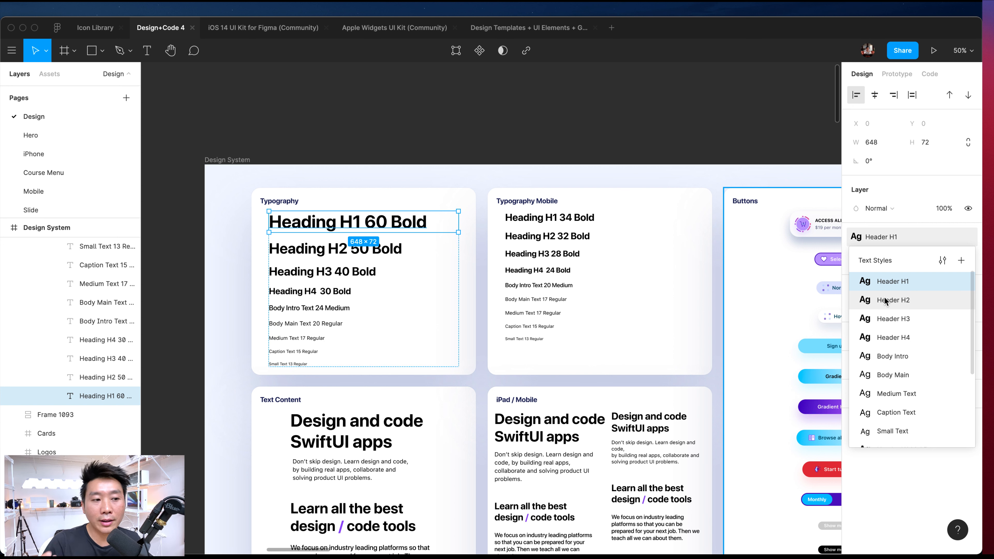
click(302, 328)
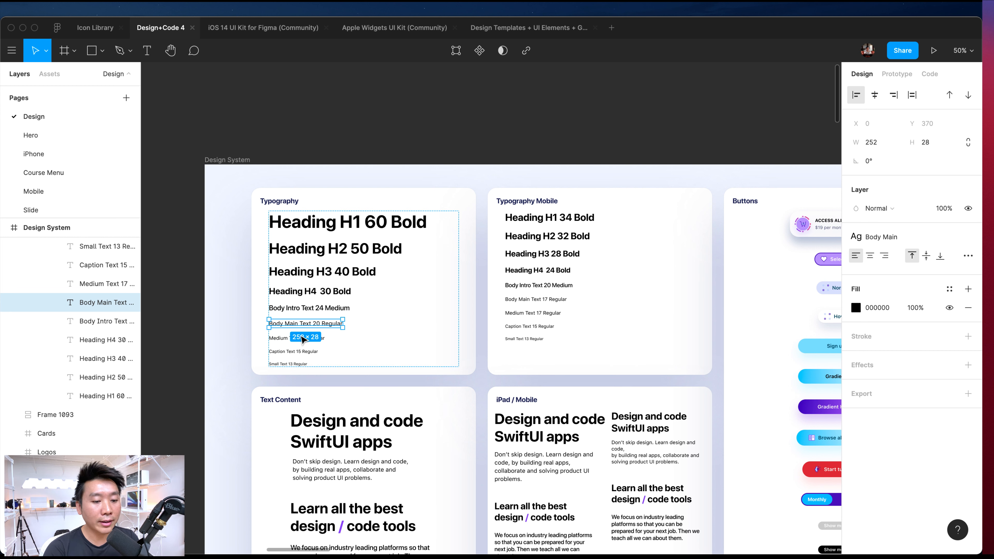
scroll(302, 333, down, 5)
scroll(302, 337, right, 3)
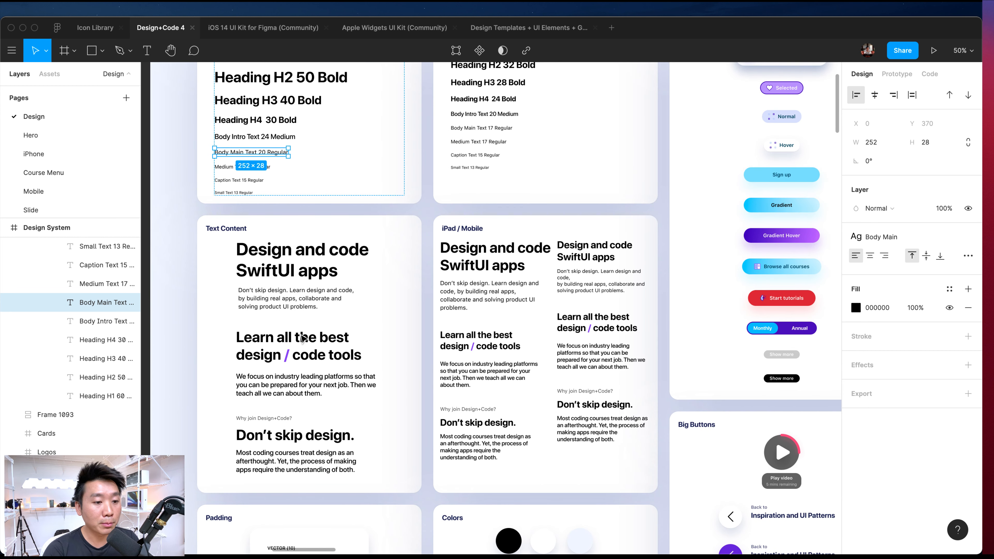
click(473, 307)
- Select the body paragraph under the "This course" heading at 100% zoom and detach its Body Main text style
scroll(484, 325, down, 15)
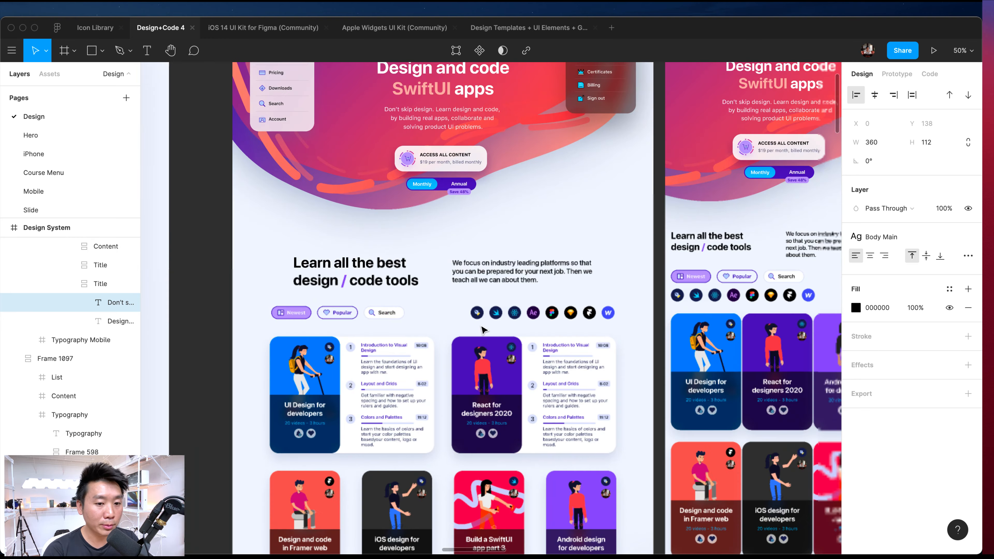
scroll(481, 333, down, 15)
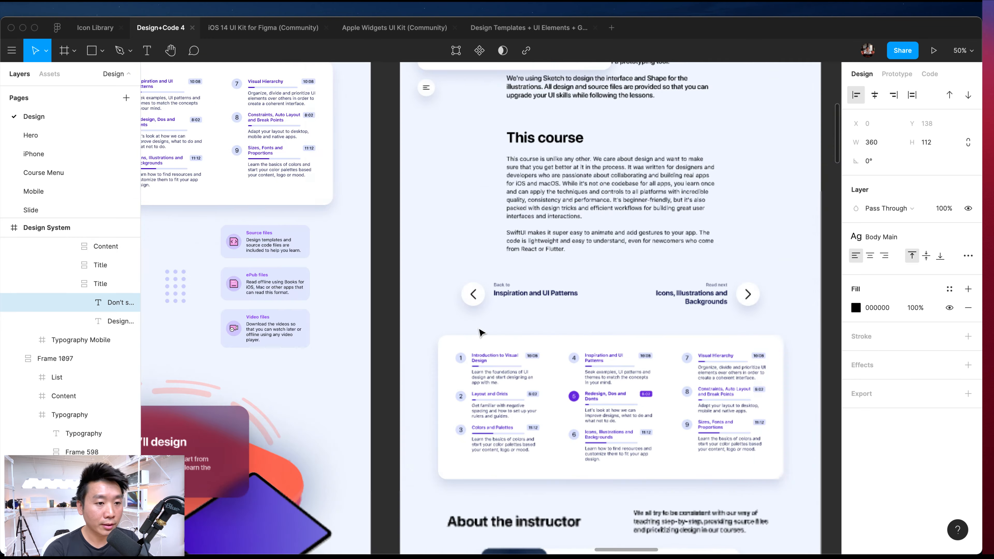
key(shift+0)
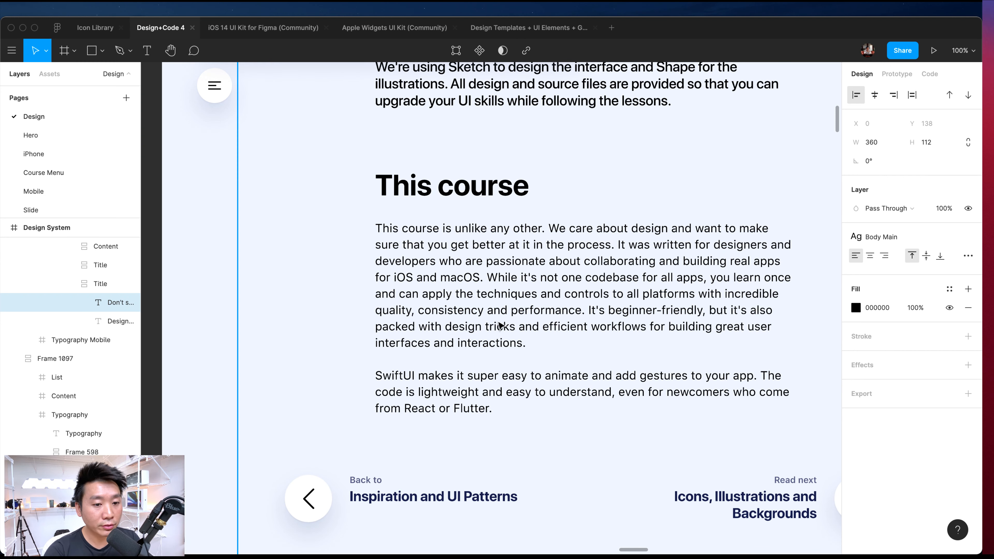
scroll(485, 323, right, 3)
click(485, 323)
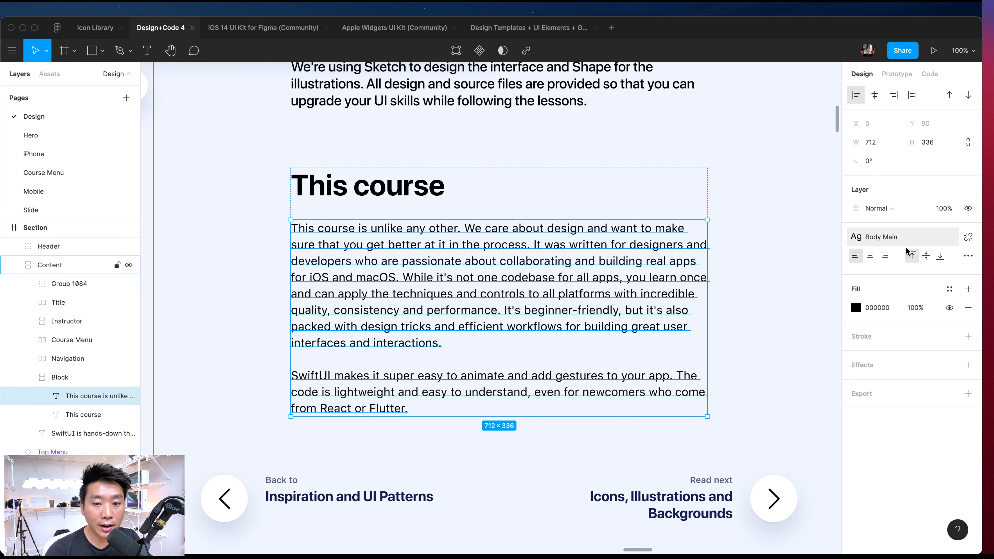
click(968, 237)
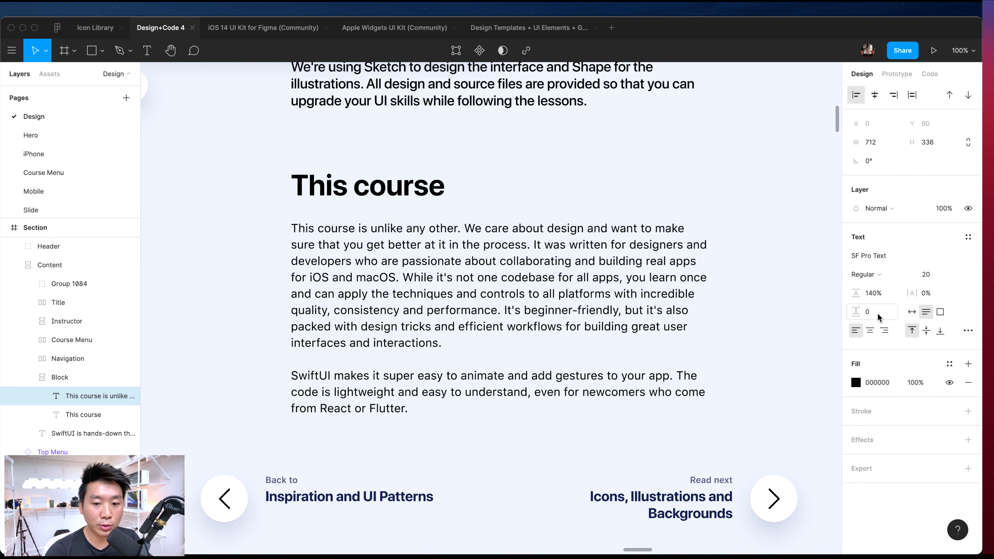
- Set the "This course" paragraph's line height to Auto and deselect the text to judge the spacing
click(885, 297)
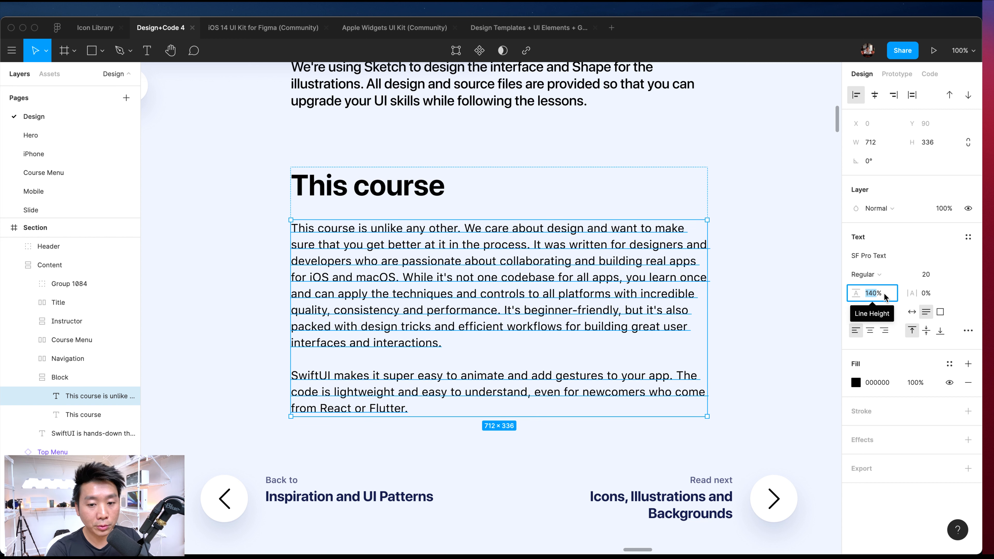
text(Auto)
key(Return)
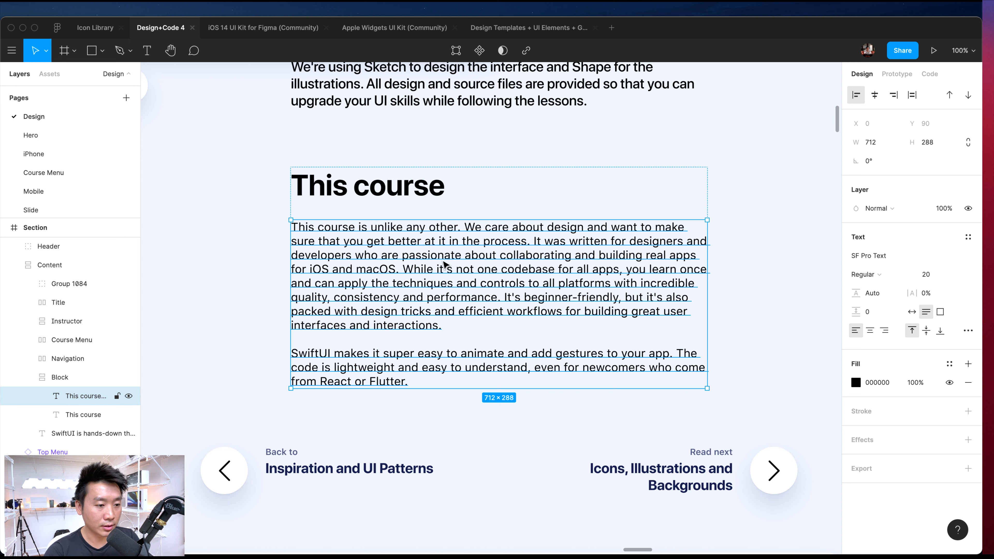
click(497, 422)
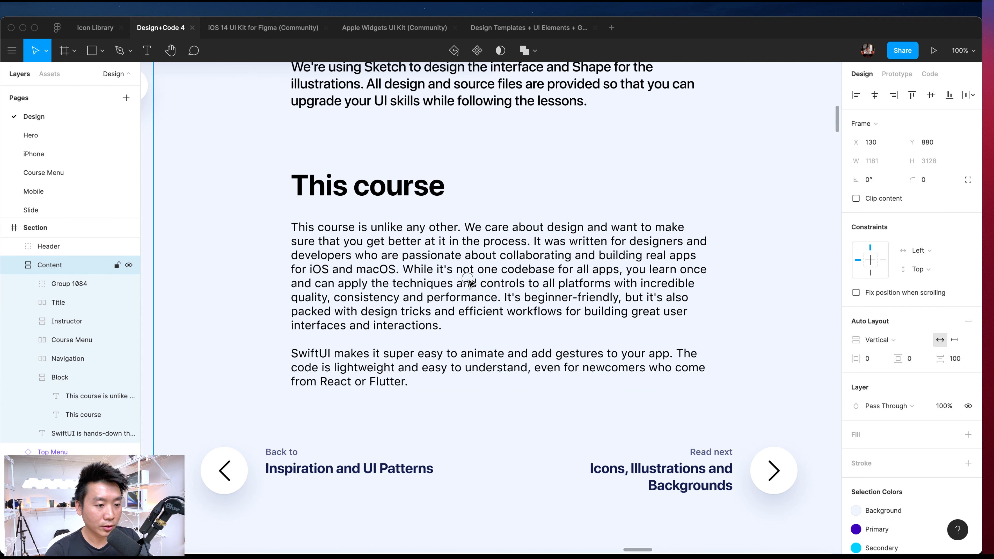
- Set the body paragraph under the "This course" heading to a line height of 150% and deselect it to judge the spacing
click(406, 272)
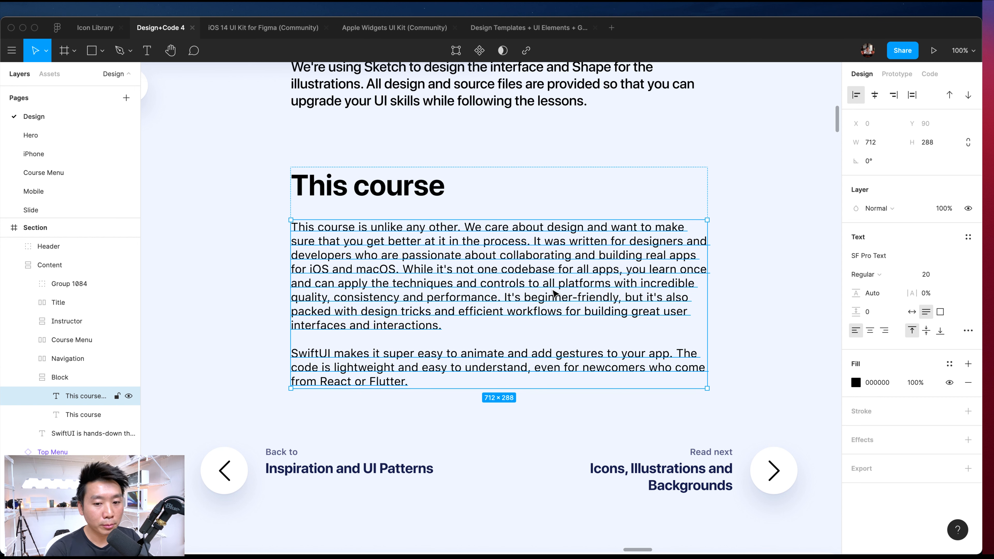
click(880, 296)
text(150)
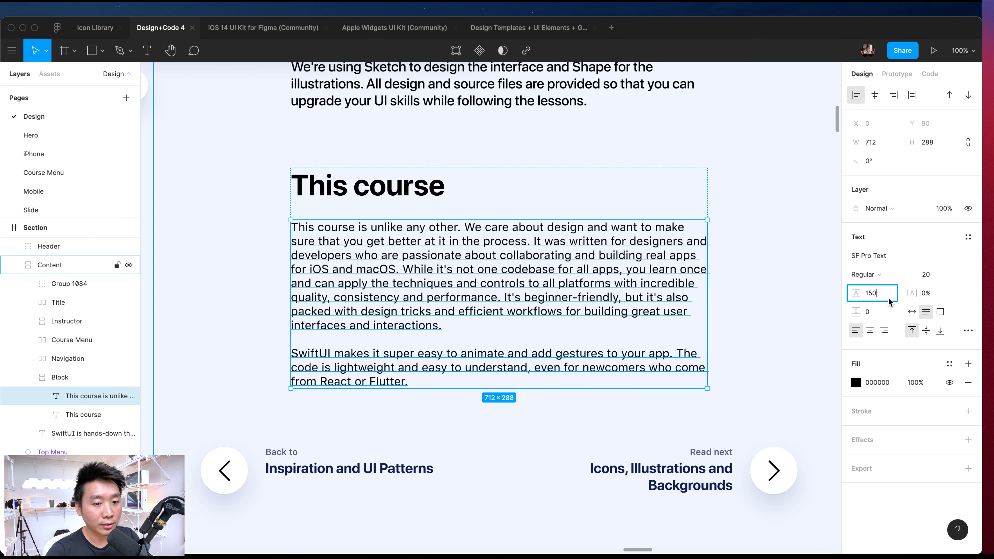
key(Return)
click(879, 293)
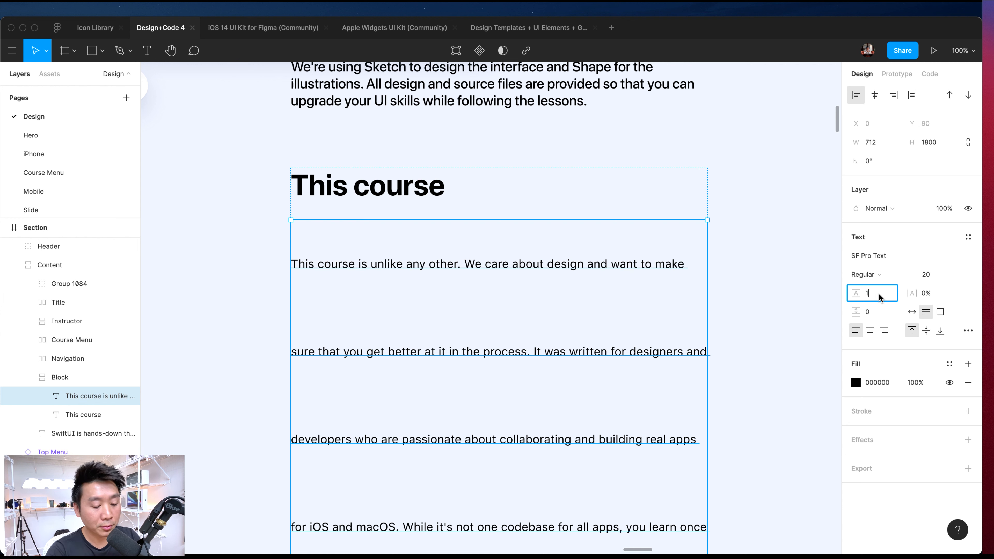
text(50%)
key(Return)
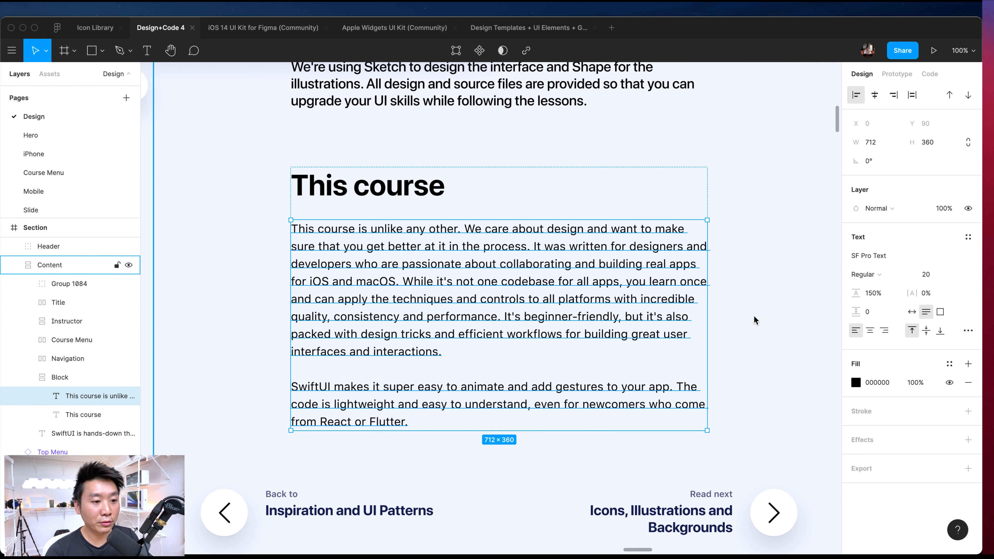
click(769, 314)
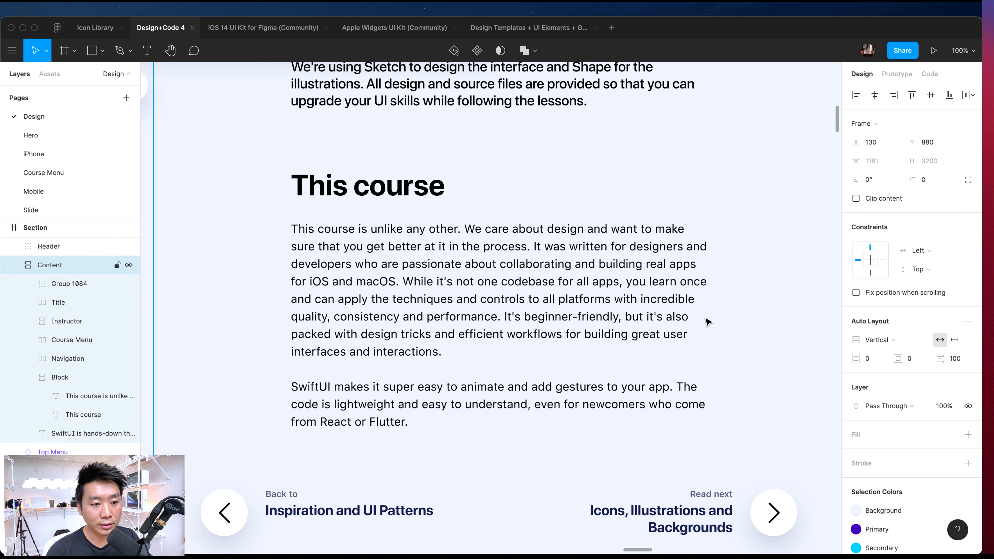
- Set the "This course" body paragraph's line height to 140% and deselect it to review its readability
click(604, 319)
click(894, 302)
text(140)
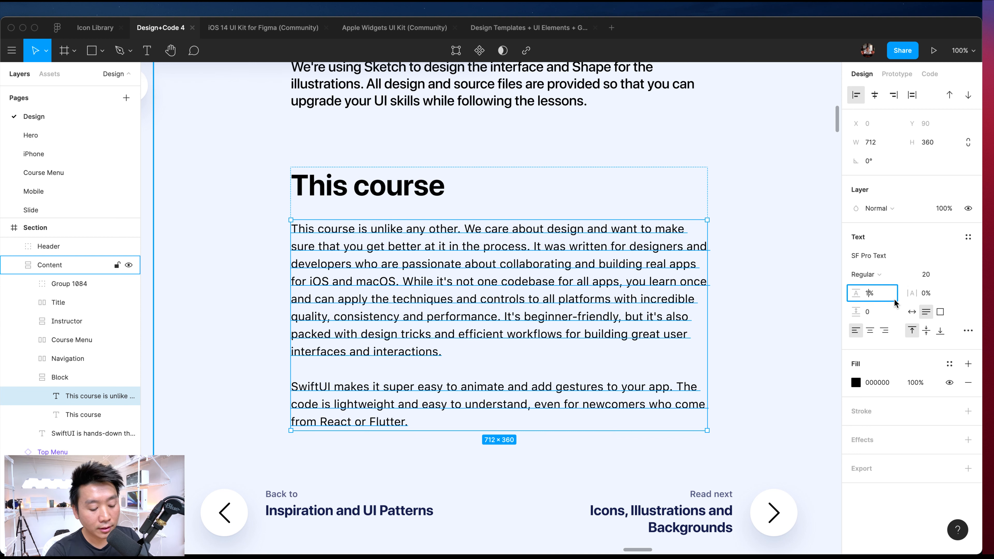
key(Return)
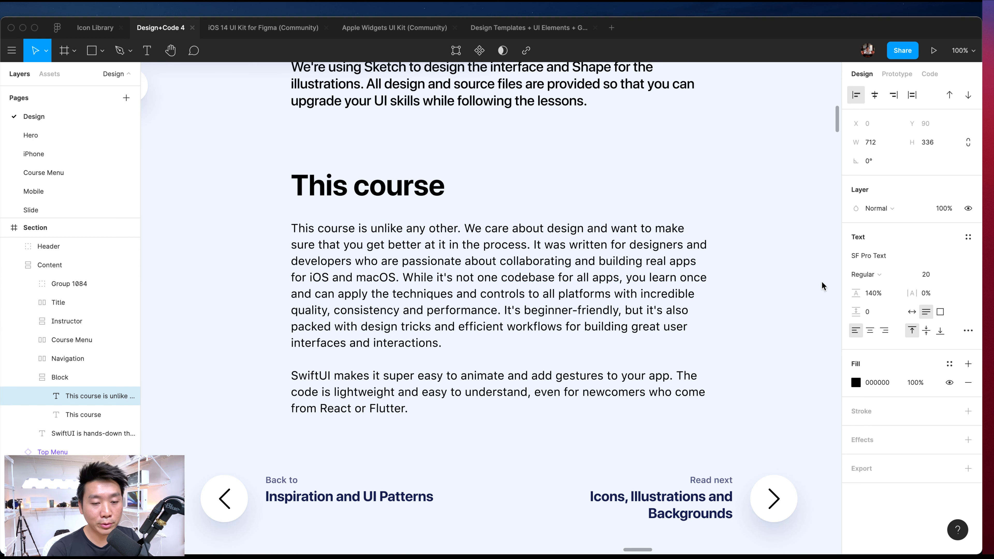
click(782, 294)
click(583, 279)
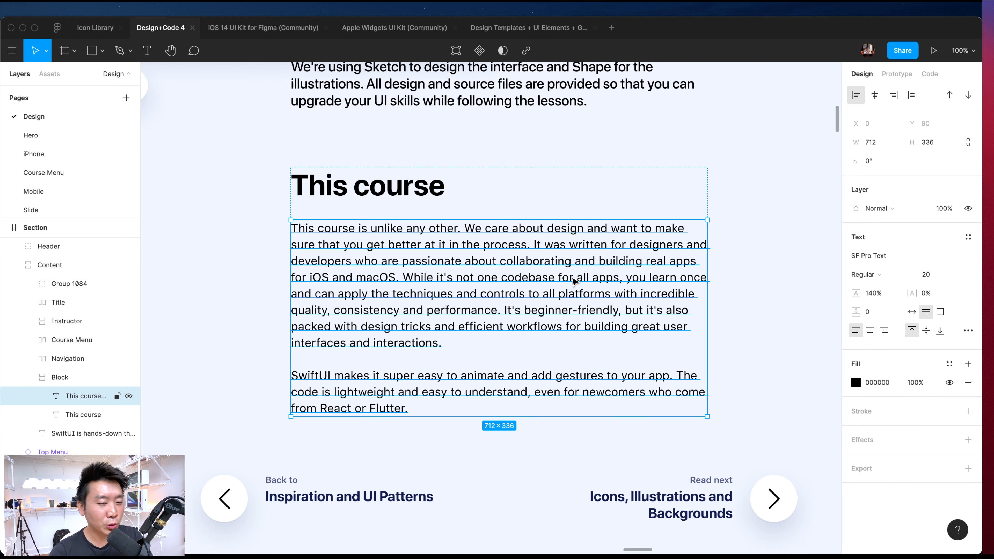
click(884, 298)
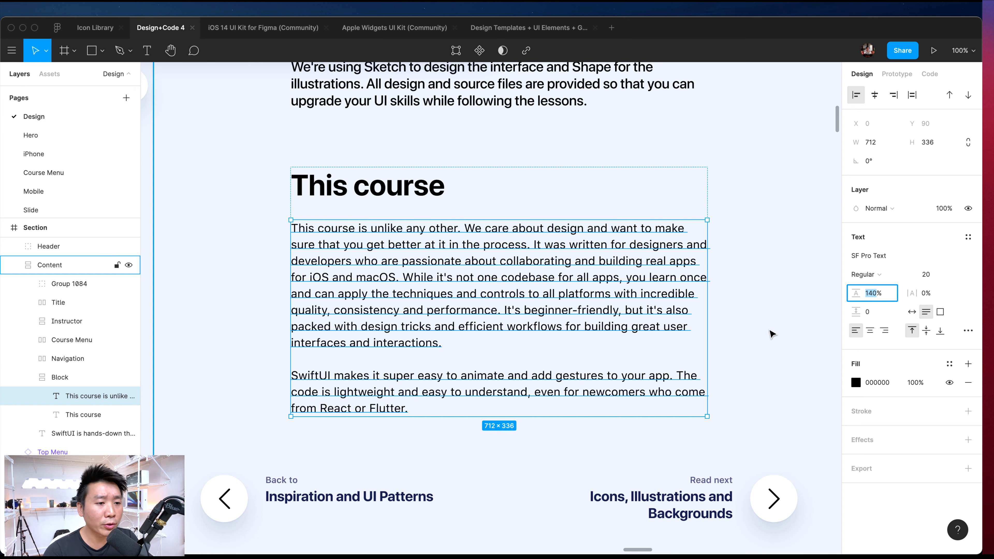
click(763, 337)
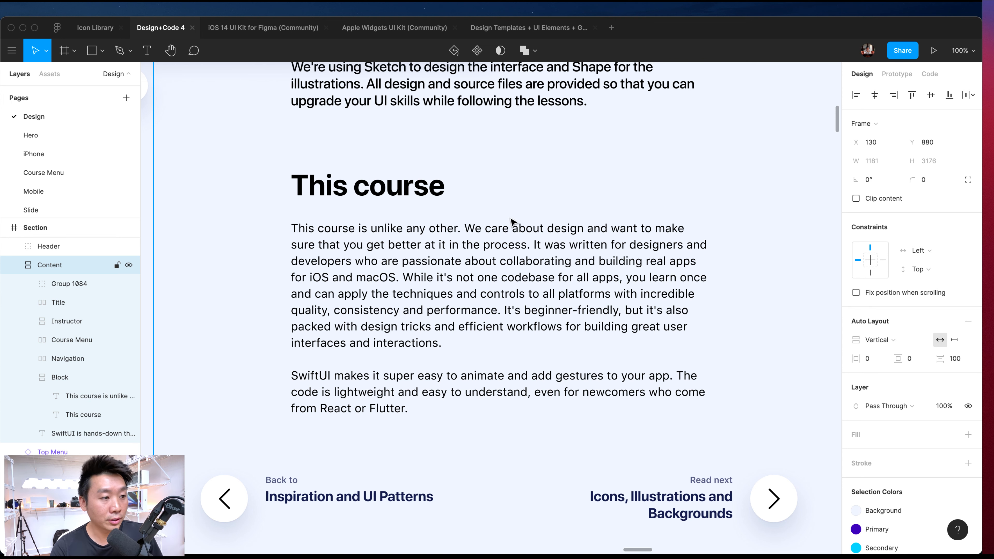
- Leave the design for the file browser and open its Community section
click(58, 27)
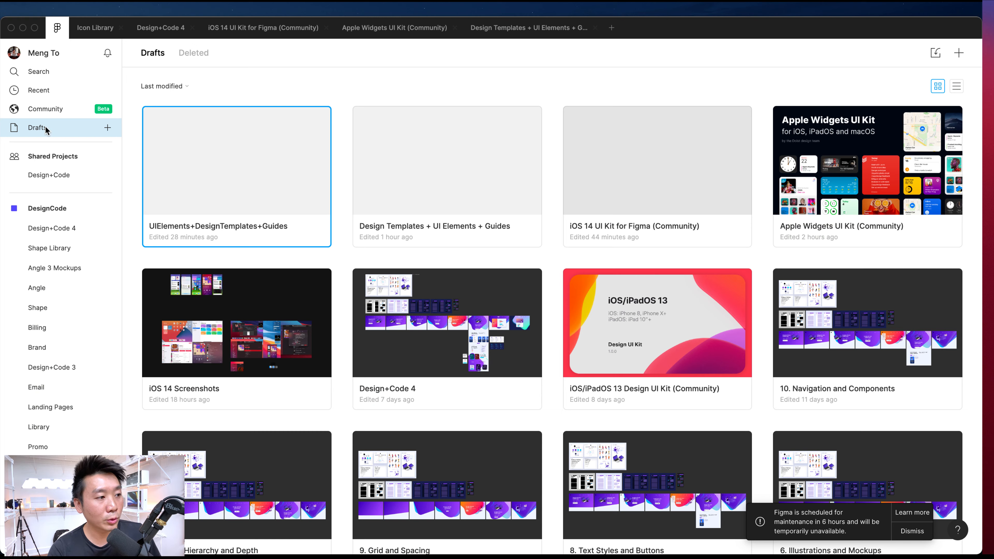
click(45, 113)
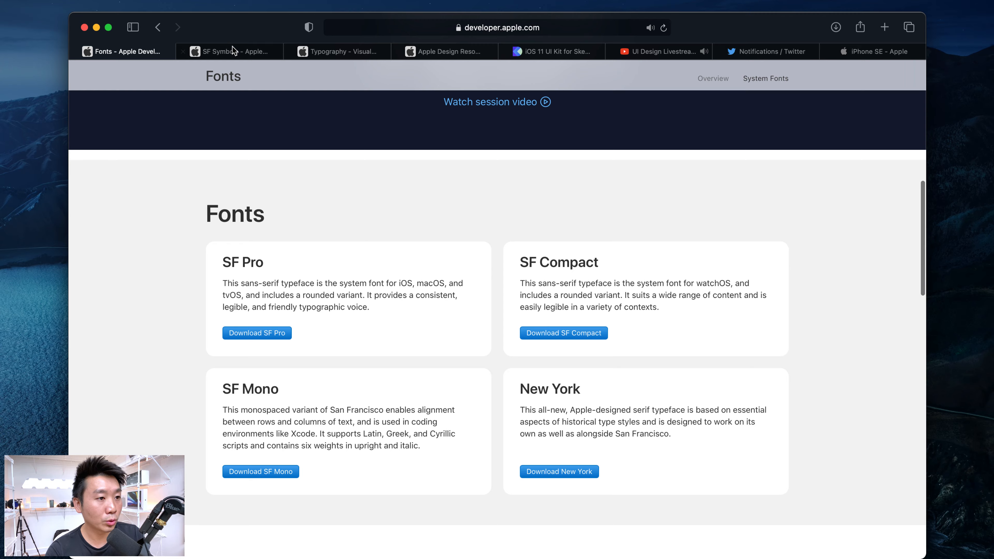
- Switch to Safari and skim Apple's SF Symbols page
click(234, 51)
scroll(274, 195, down, 8)
scroll(240, 237, up, 8)
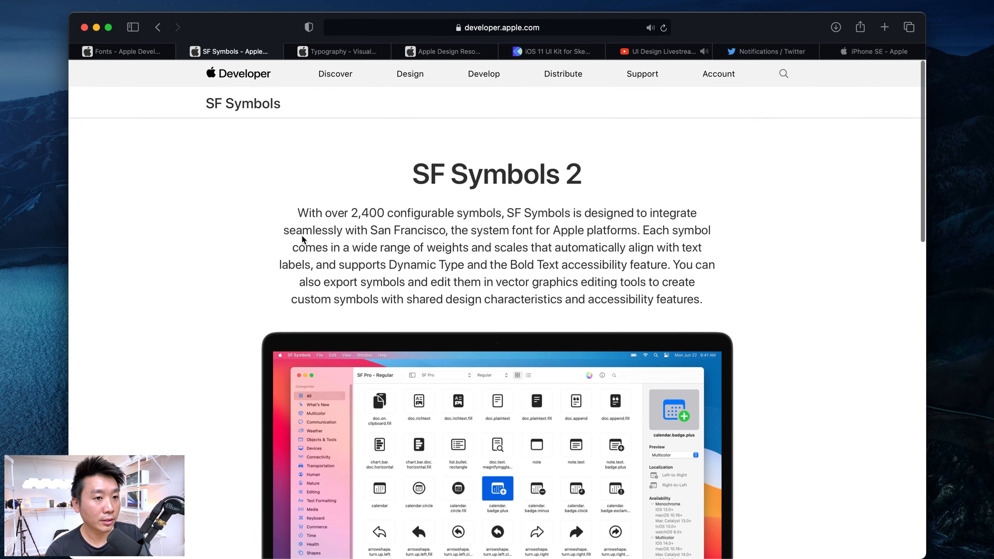
- Look through the iOS and macOS template downloads on the Apple Design Resources page
click(433, 53)
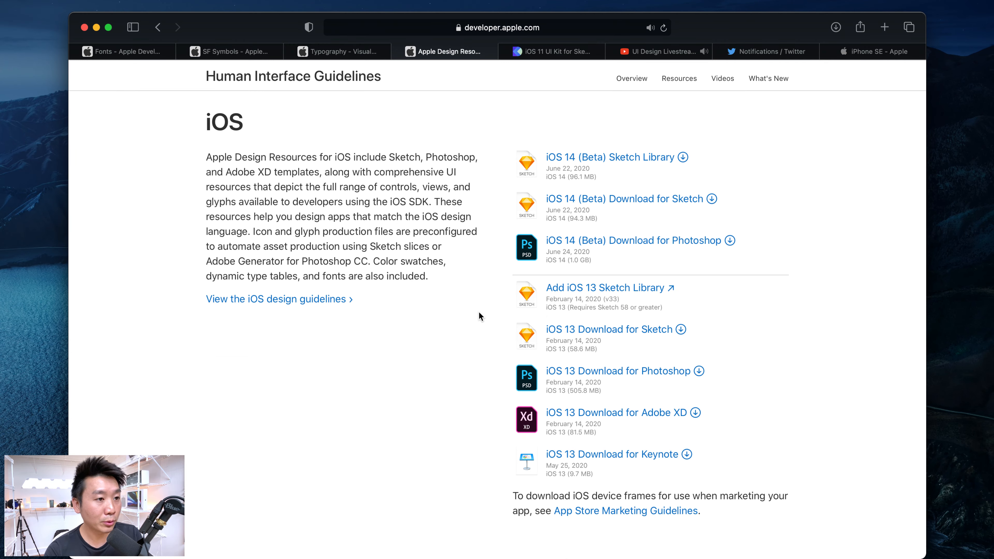
scroll(477, 314, up, 5)
scroll(477, 317, up, 5)
scroll(474, 316, down, 15)
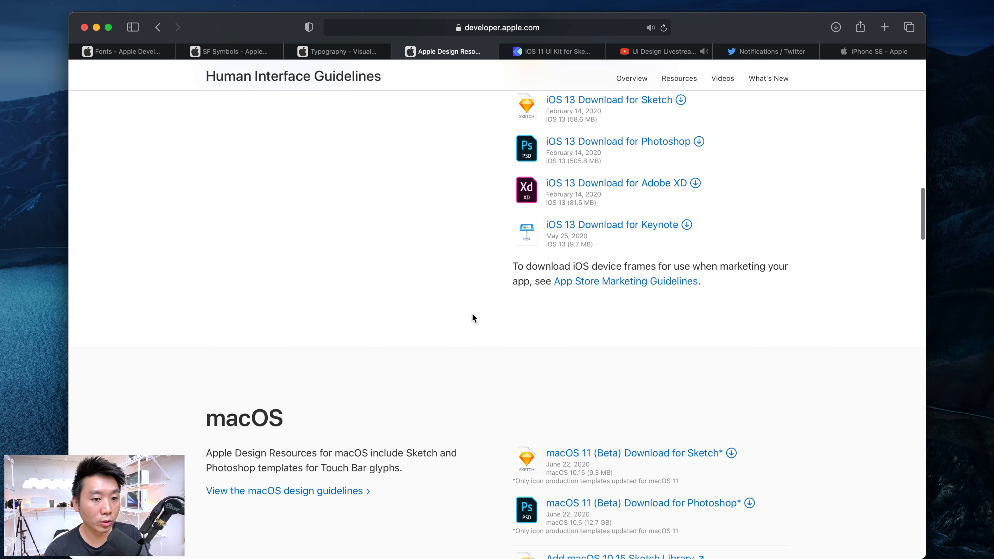
scroll(498, 254, up, 4)
scroll(498, 254, up, 1)
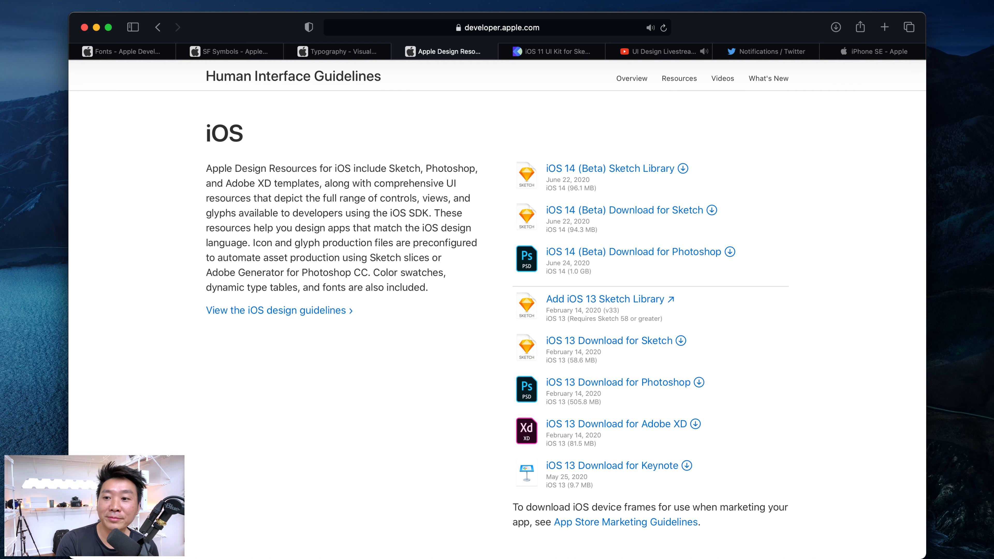
key(super+Tab)
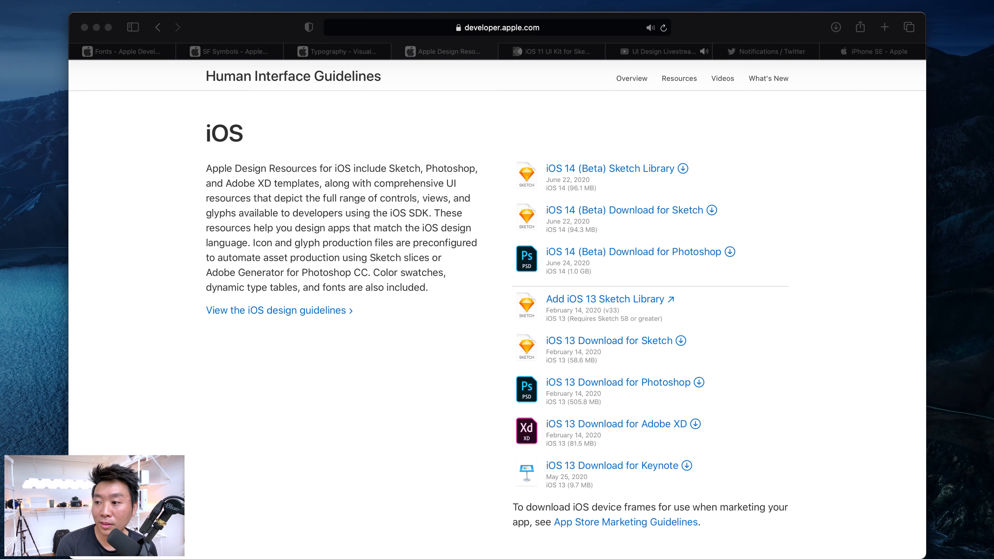